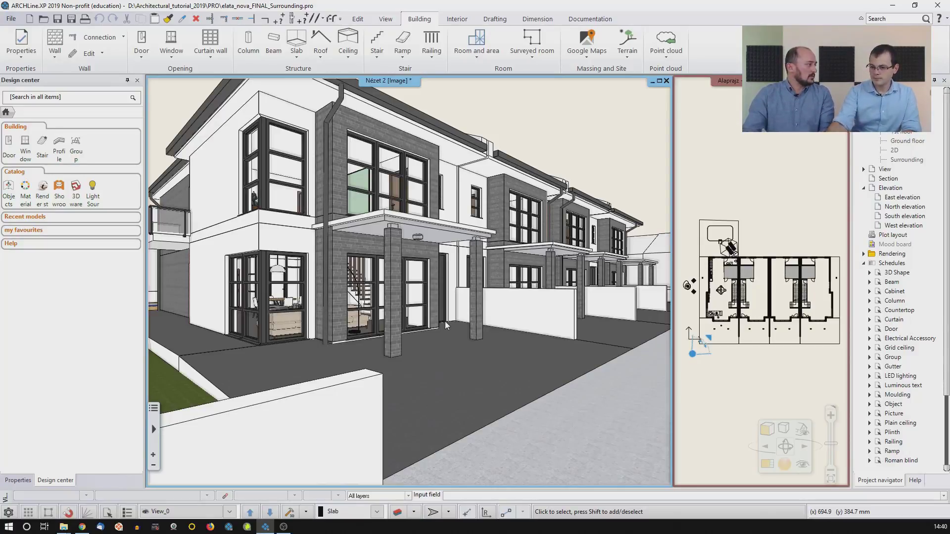
Step: Switch to the browser and review the supported file formats on the Gateway to BIM page before returning to ARCHLine.XP
left_click(82, 526)
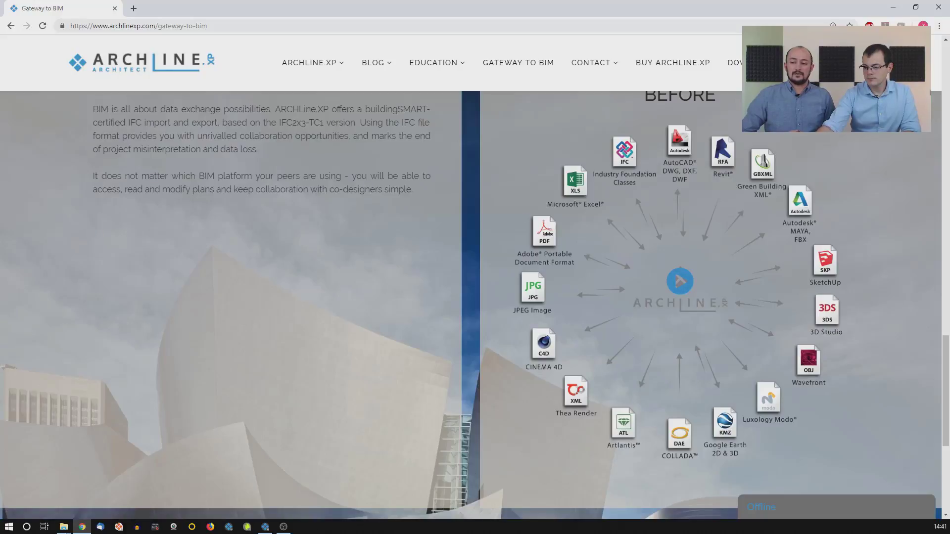
left_click(265, 527)
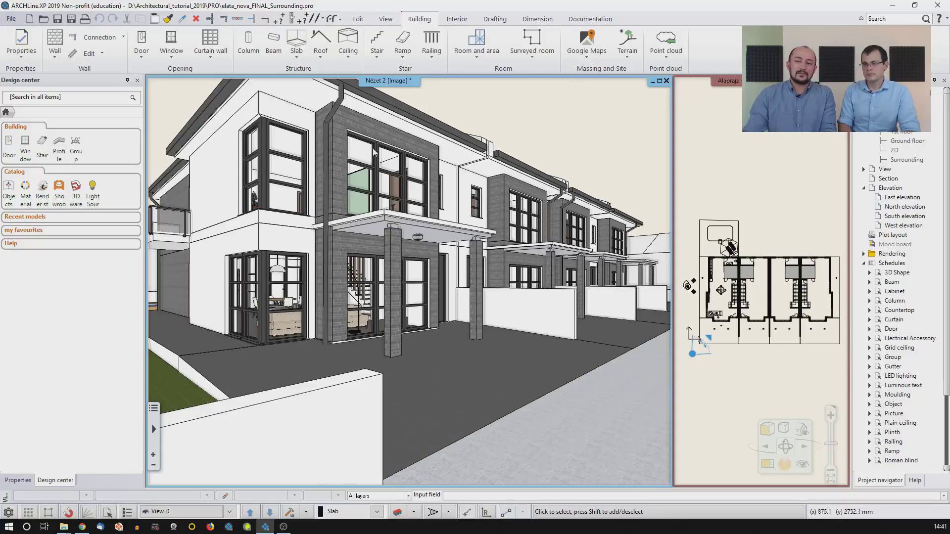
Step: Close the current project and create a new empty project
left_click(10, 19)
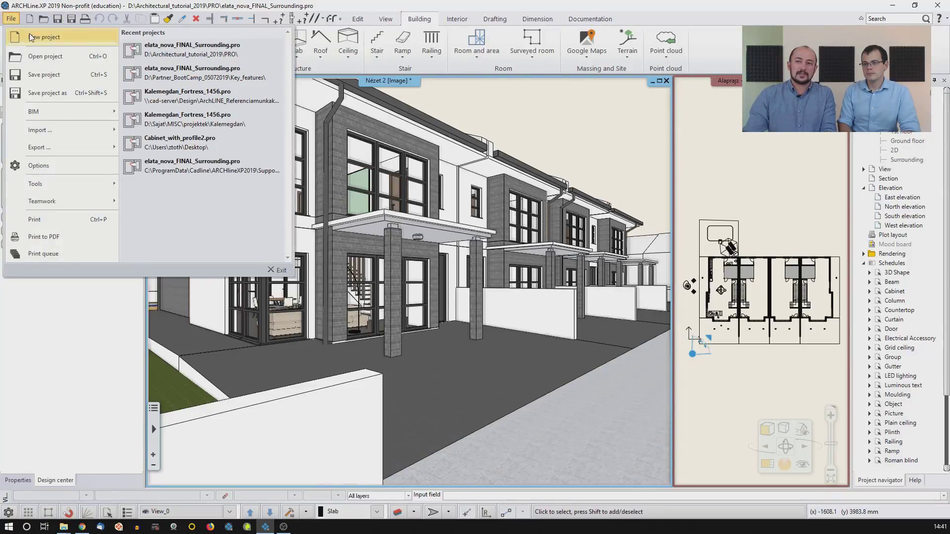
left_click(29, 34)
left_click(390, 284)
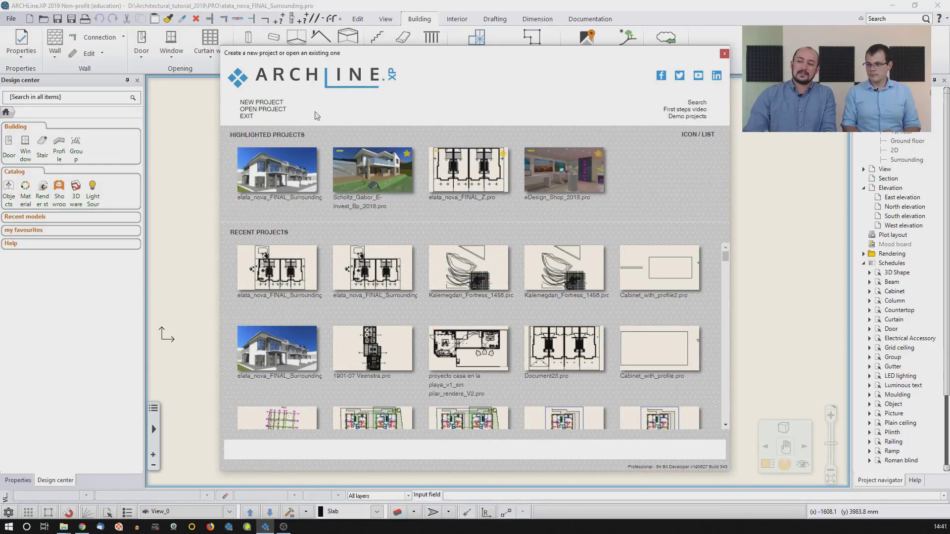
left_click(262, 103)
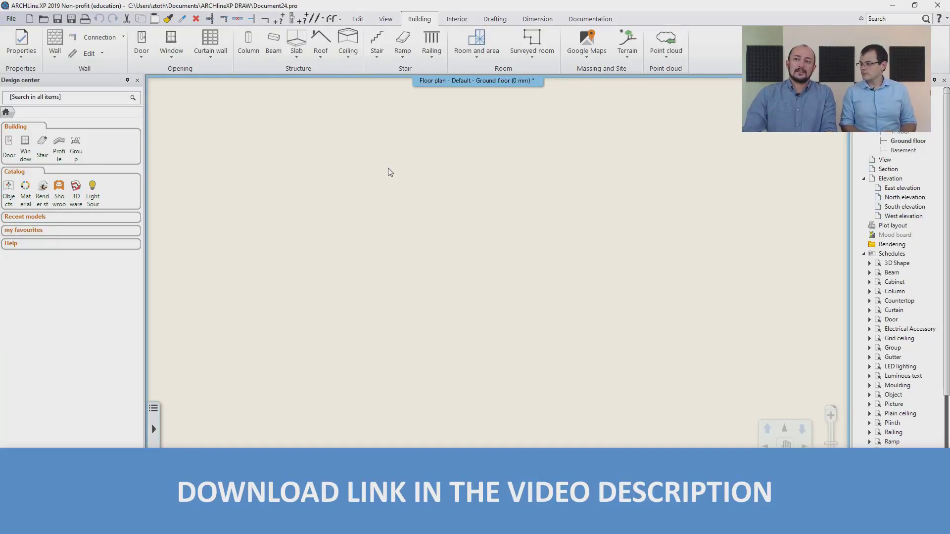
left_click(13, 21)
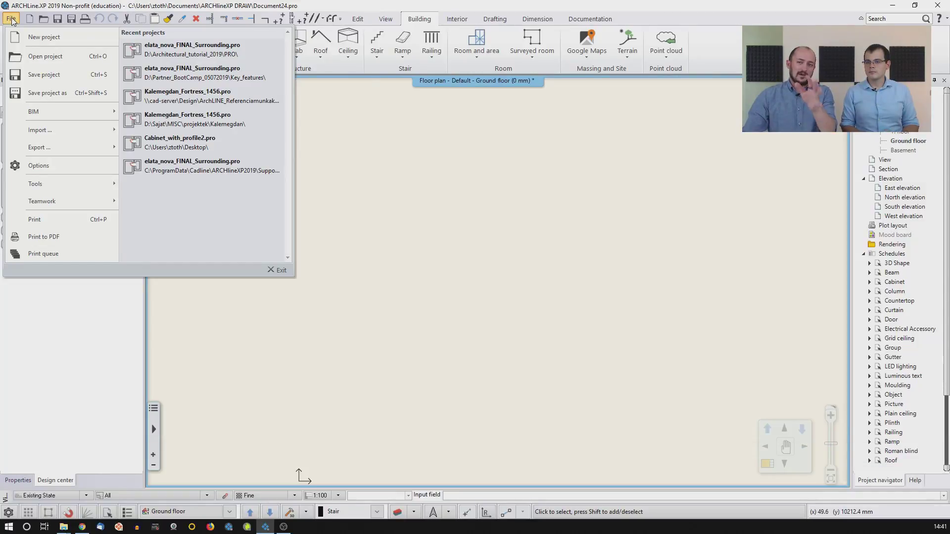
mouse_move(57, 135)
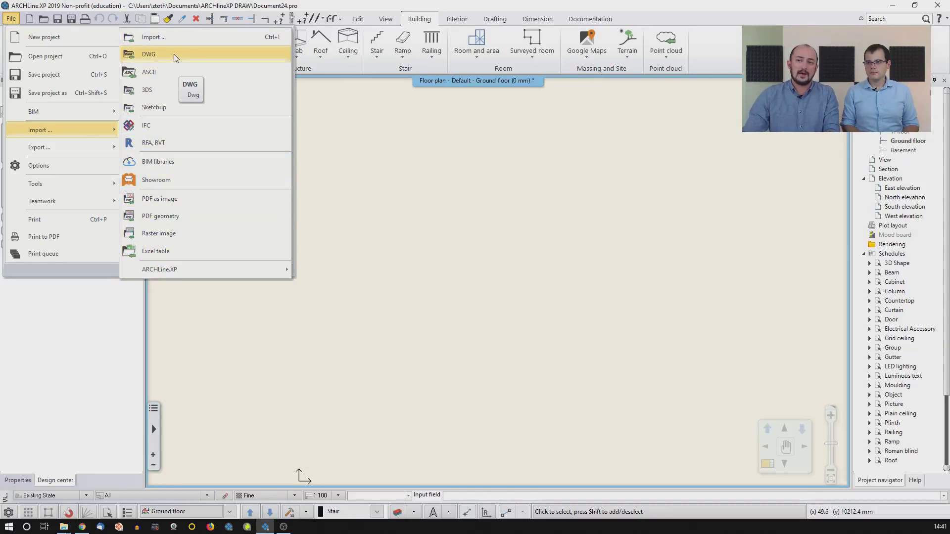
left_click(404, 128)
left_click(435, 149)
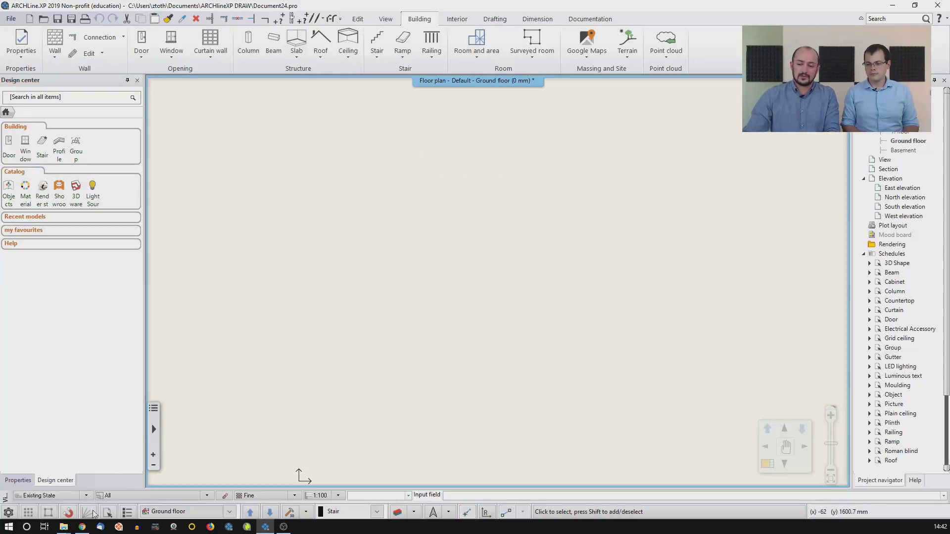
Step: Switch to File Explorer and drop elata_nova_START-2D.dwg from the START dwg folder onto the empty floor plan
mouse_move(65, 528)
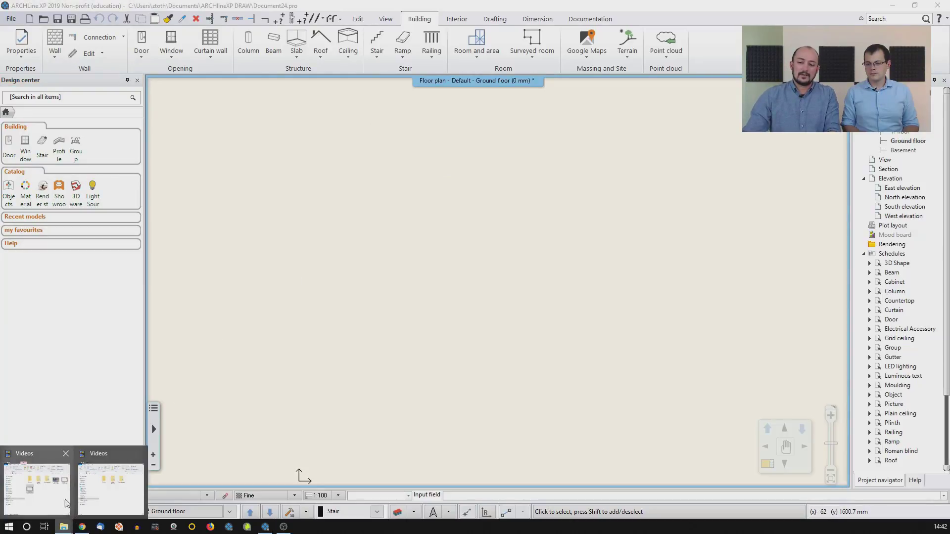
mouse_move(51, 496)
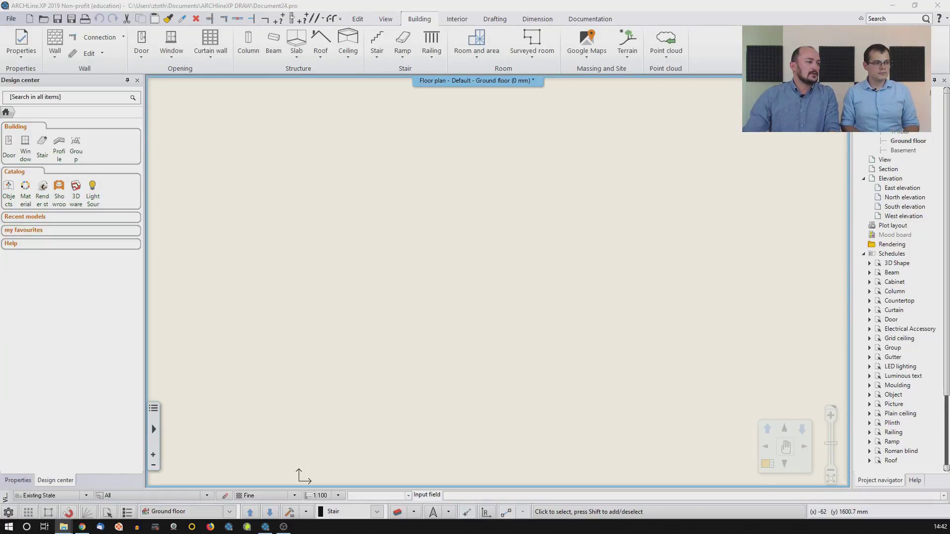
left_click_drag(0, 143, 449, 80)
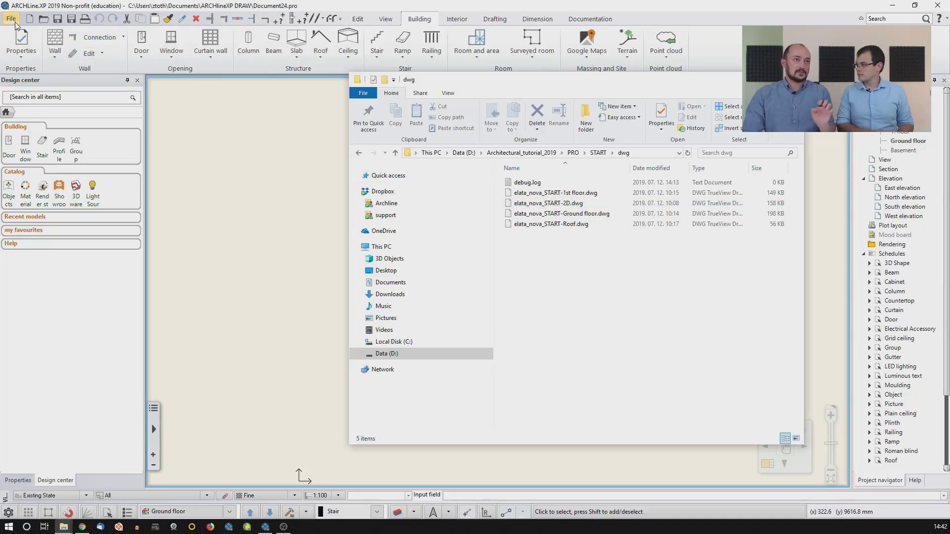
left_click_drag(485, 85, 498, 92)
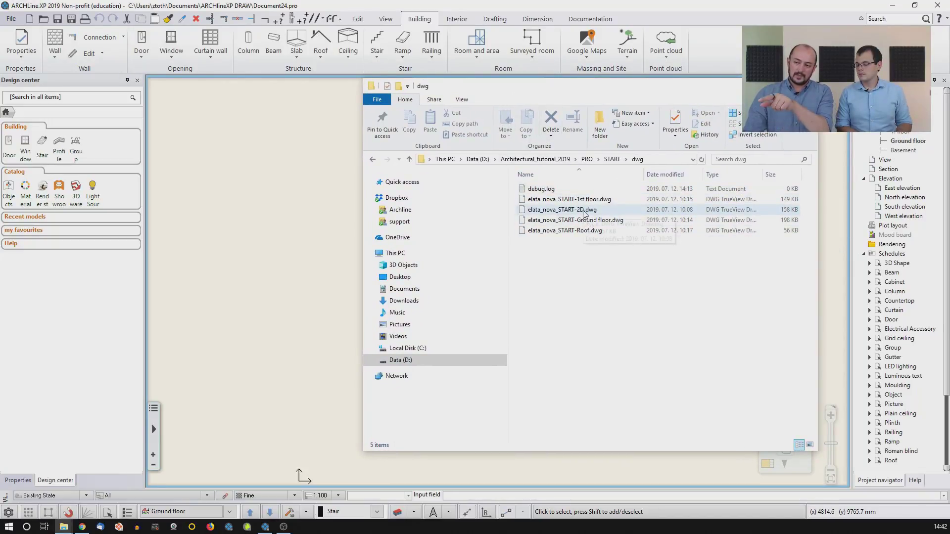
left_click_drag(585, 212, 285, 220)
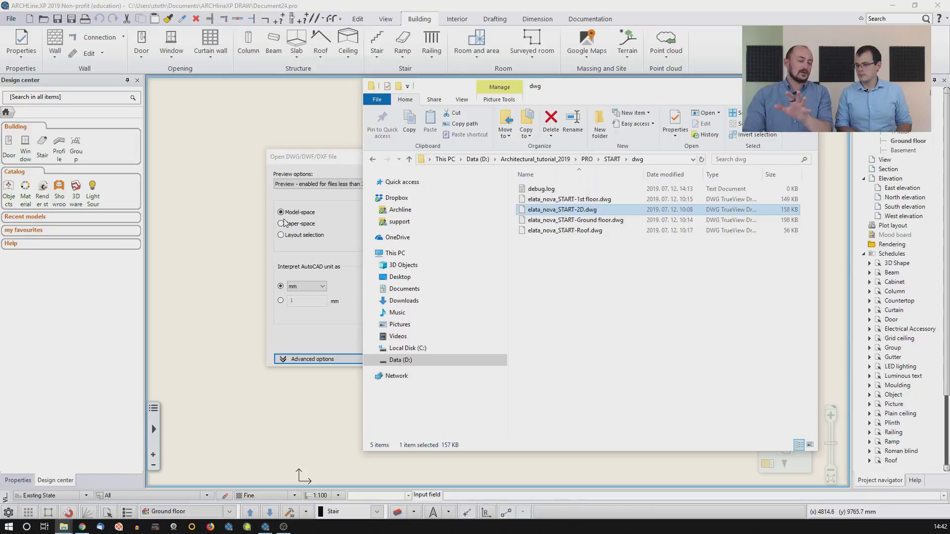
Step: Check the 2D site drawing's preview and import it from model space in mm, without a new drawing origin
left_click(324, 157)
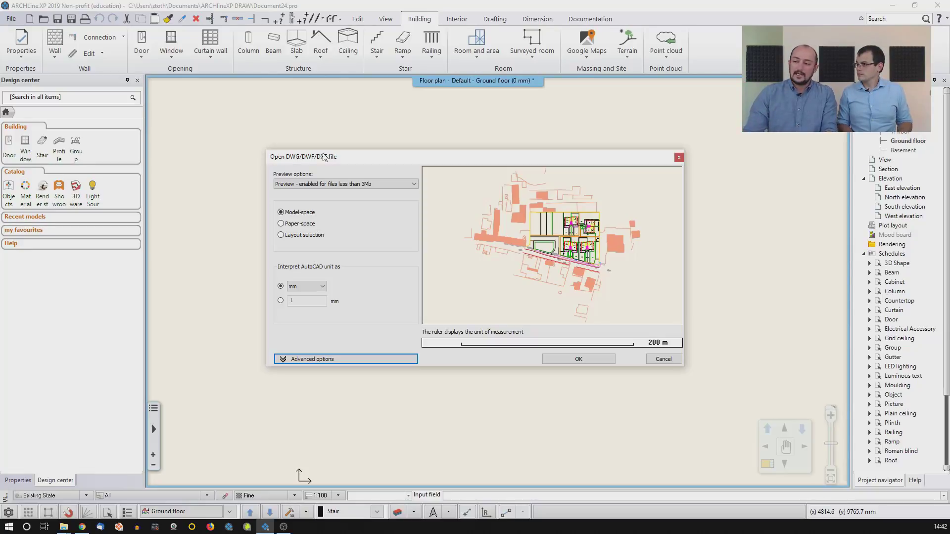
middle_click_drag(553, 240, 554, 244)
scroll(558, 236, "up", 4)
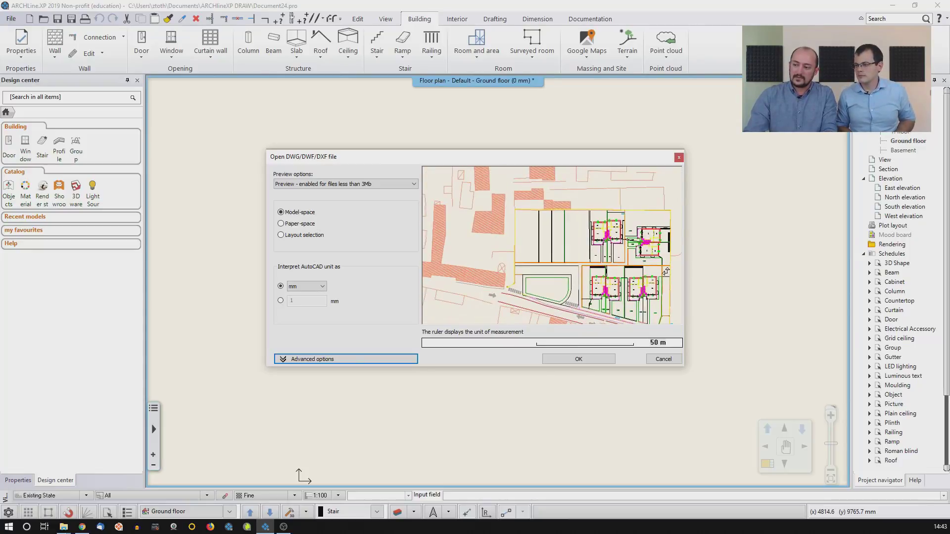
middle_click_drag(601, 278, 568, 215)
scroll(568, 215, "down", 1)
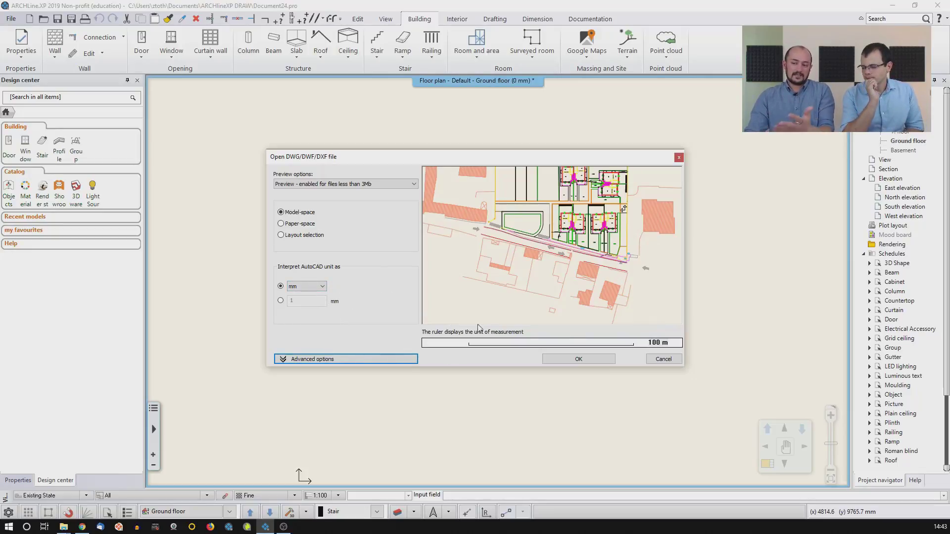
left_click(578, 360)
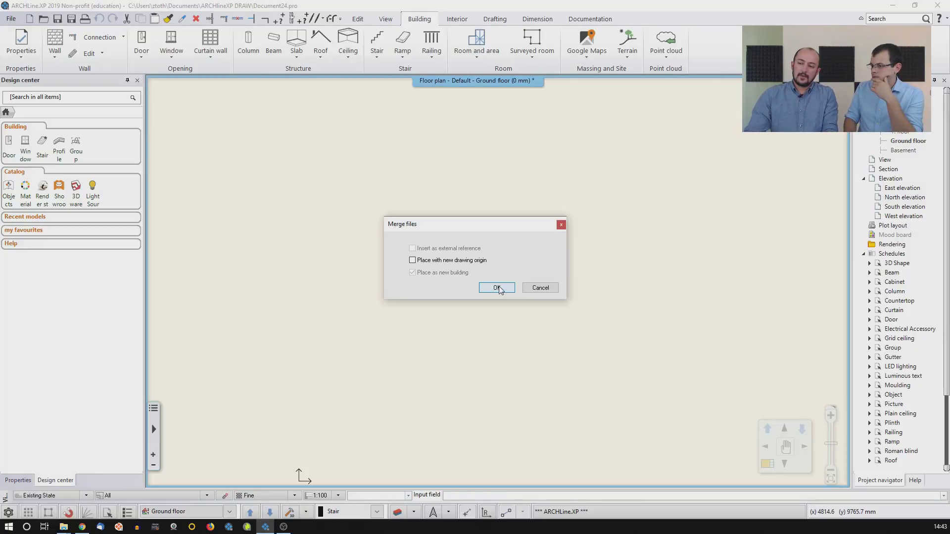
left_click(496, 288)
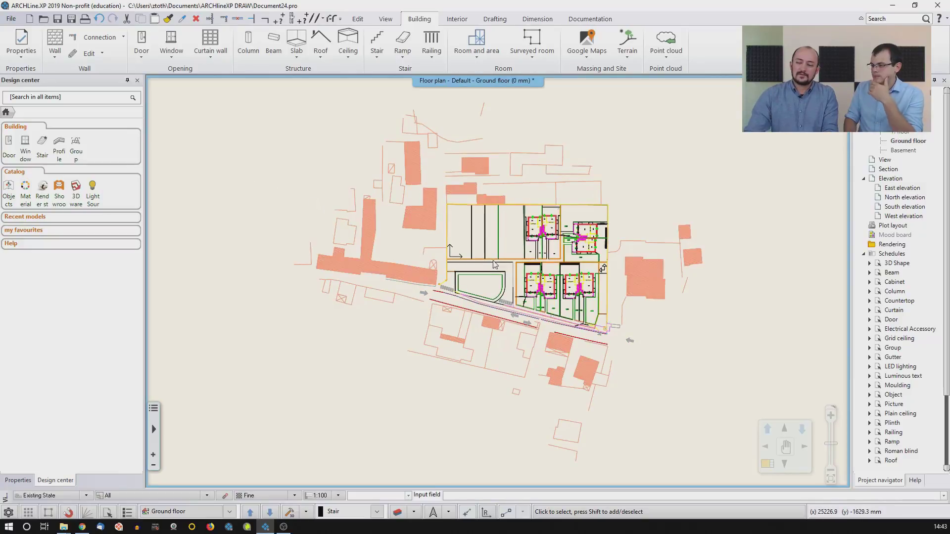
Step: Measure the distance between the lower endpoints of the first two green dividing lines of the empty plots
scroll(495, 262, "up", 5)
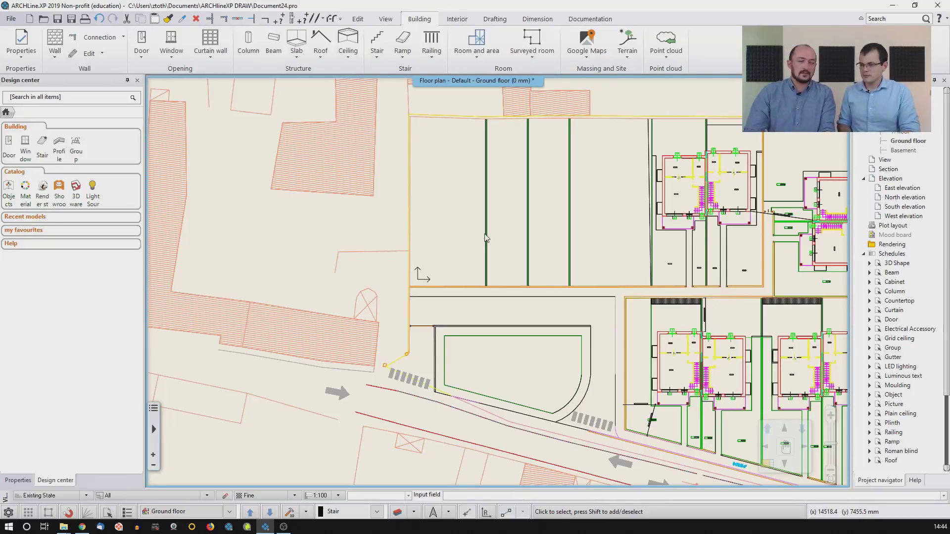
left_click(576, 22)
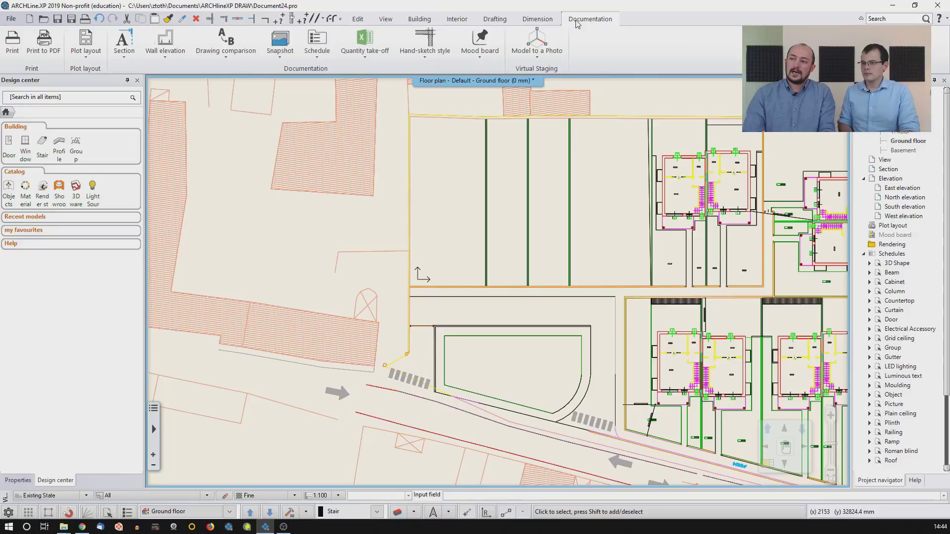
left_click(537, 19)
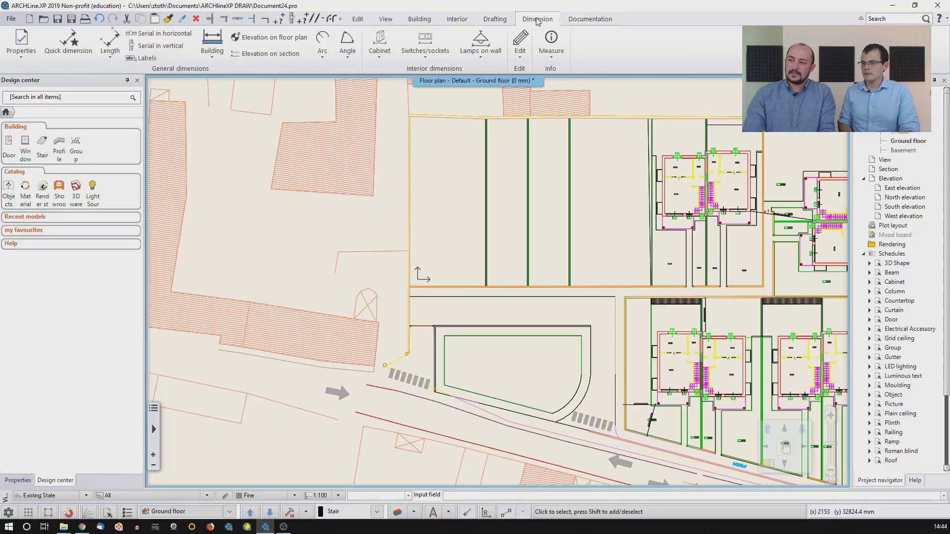
left_click(548, 58)
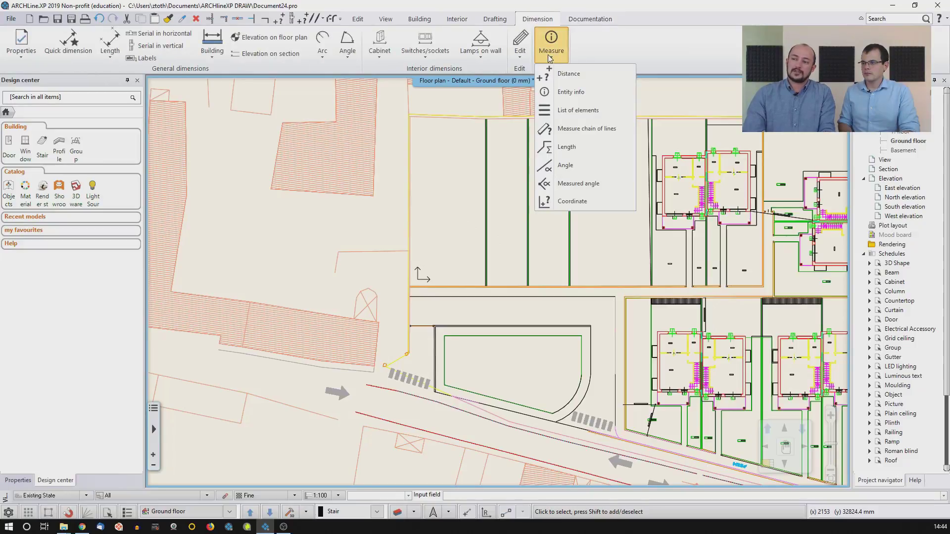
left_click(568, 74)
scroll(488, 292, "up", 5)
left_click(487, 292)
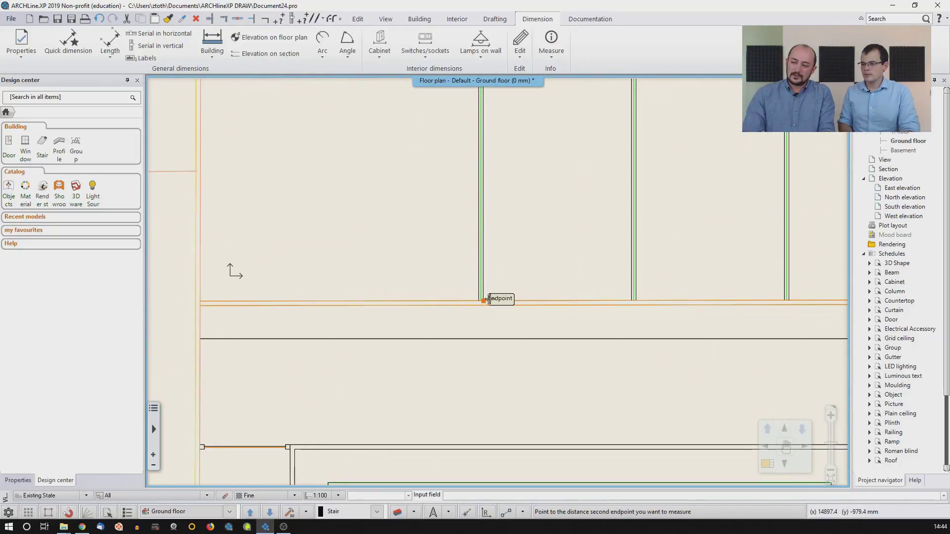
left_click(626, 292)
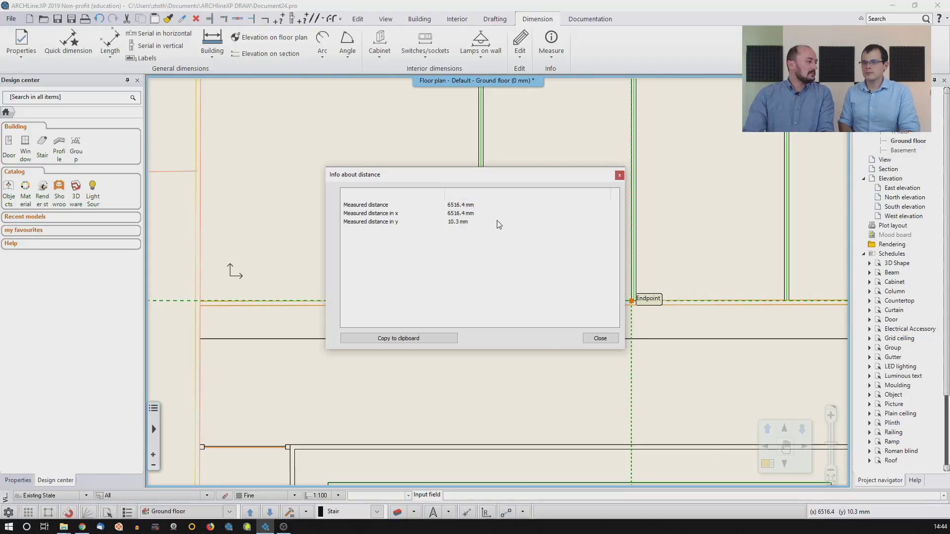
left_click(619, 175)
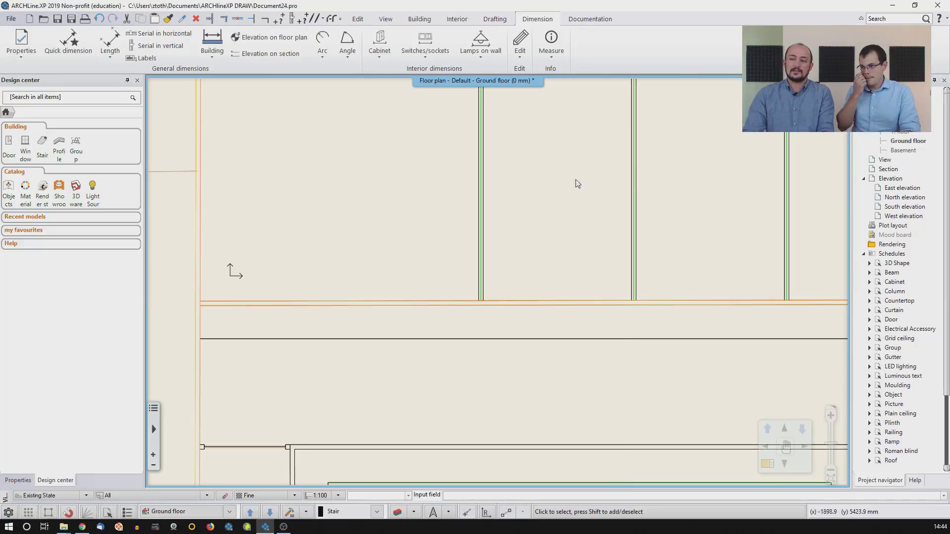
scroll(540, 193, "down", 4)
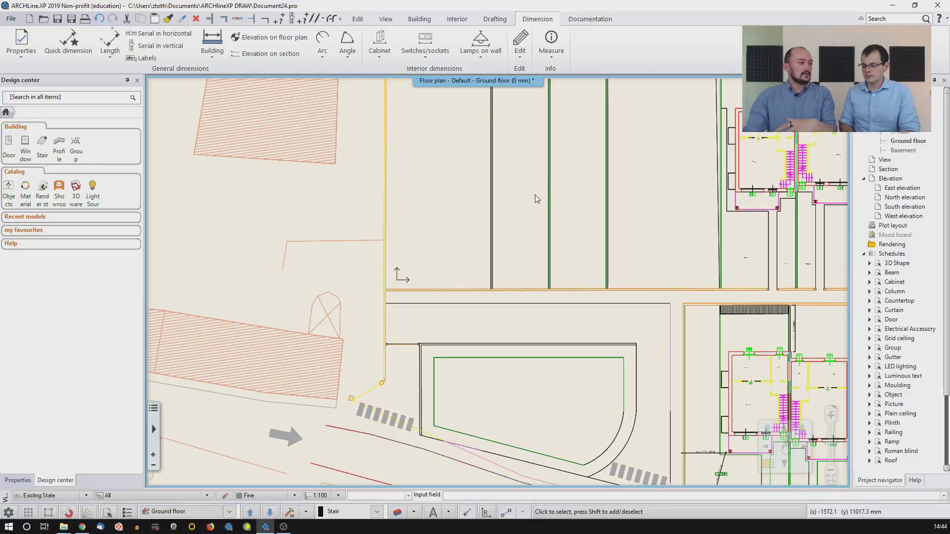
scroll(542, 203, "down", 4)
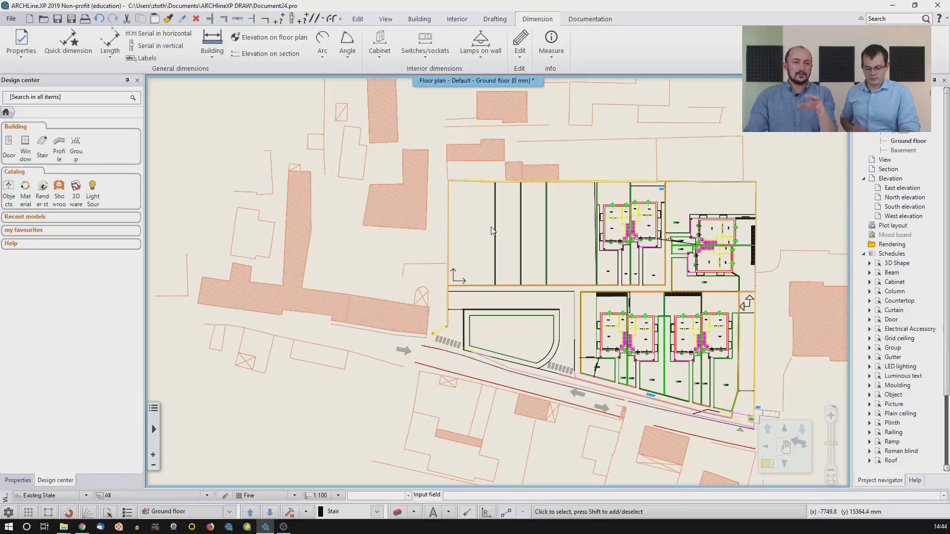
left_click(16, 20)
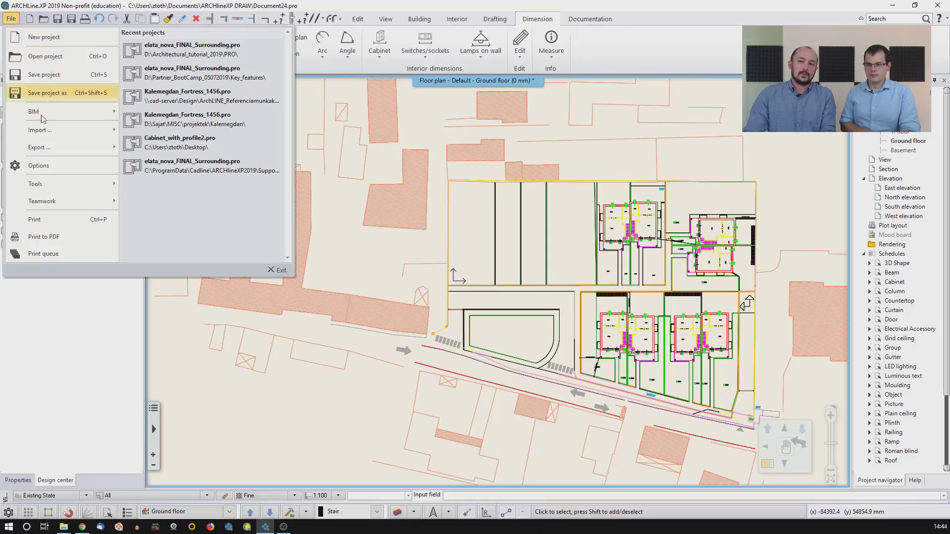
mouse_move(49, 129)
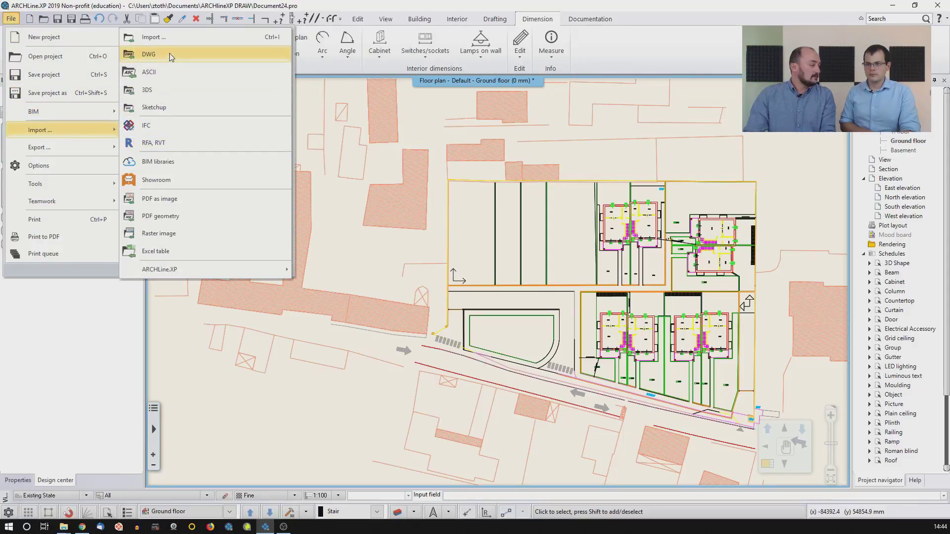
left_click(642, 59)
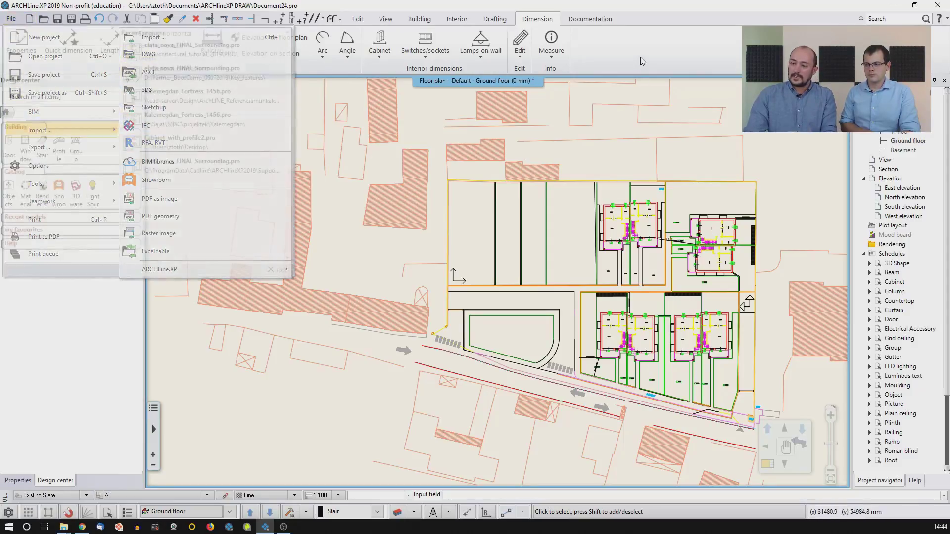
Step: Switch to File Explorer and drop elata_nova_START-Ground floor.dwg from the dwg folder onto the floor plan
left_click(63, 527)
left_click(110, 487)
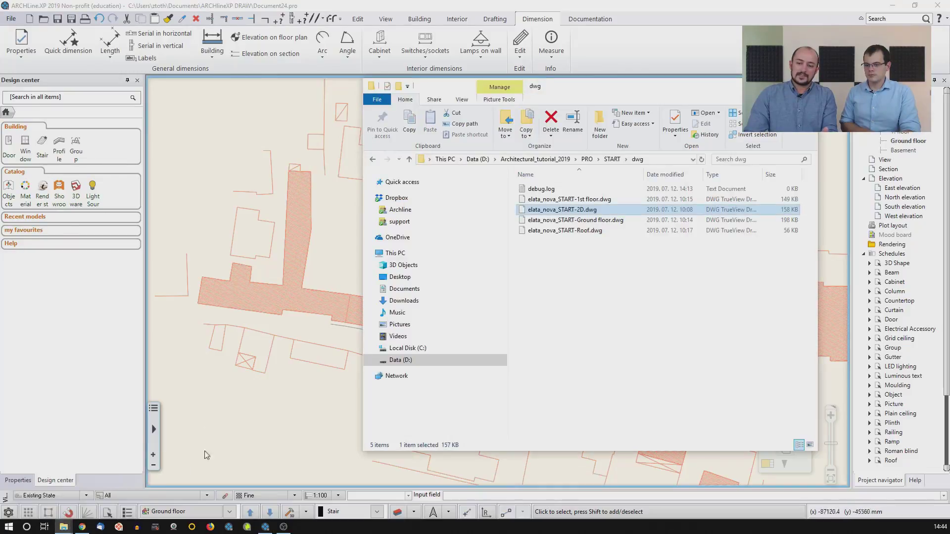
left_click(592, 220)
left_click_drag(565, 89, 667, 80)
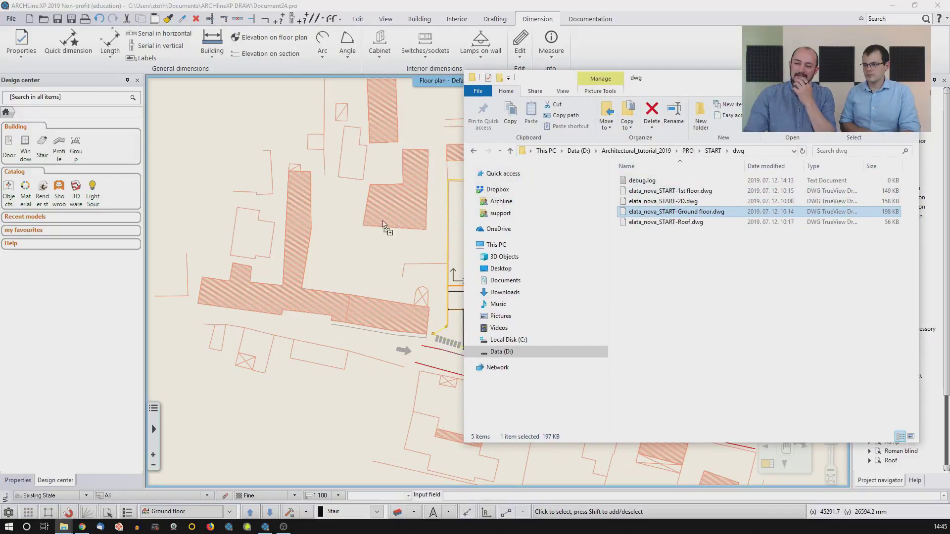
left_click_drag(354, 239, 355, 240)
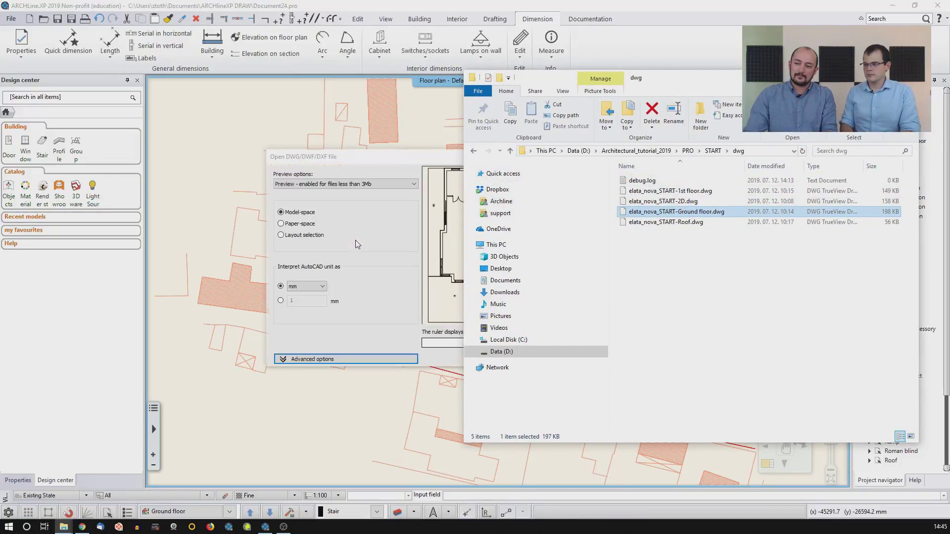
Step: Check the ground floor drawing's preview and import it from model space in mm, without a new drawing origin
left_click(377, 171)
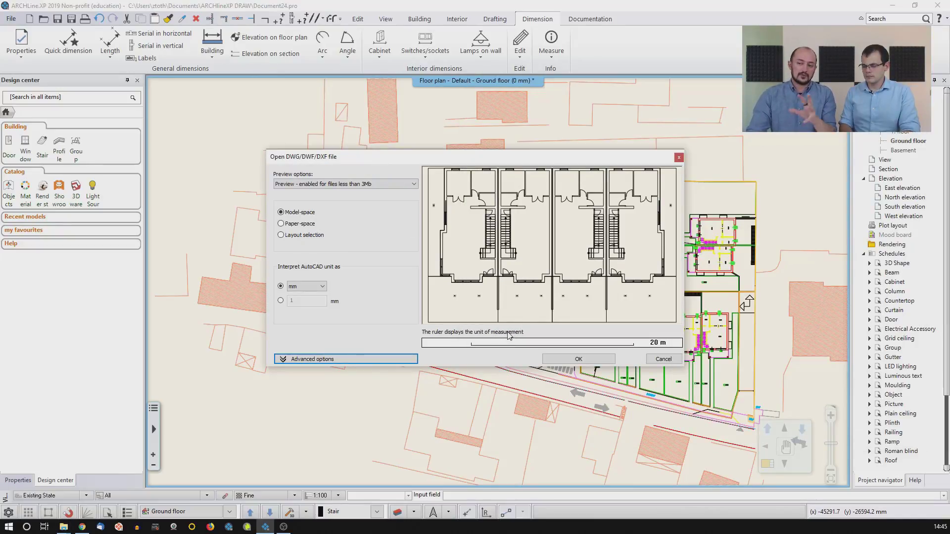
mouse_move(533, 305)
middle_mouse_down()
mouse_move(625, 311)
mouse_move(663, 352)
mouse_move(574, 369)
mouse_move(596, 387)
middle_mouse_up()
scroll(614, 302, "up", 8)
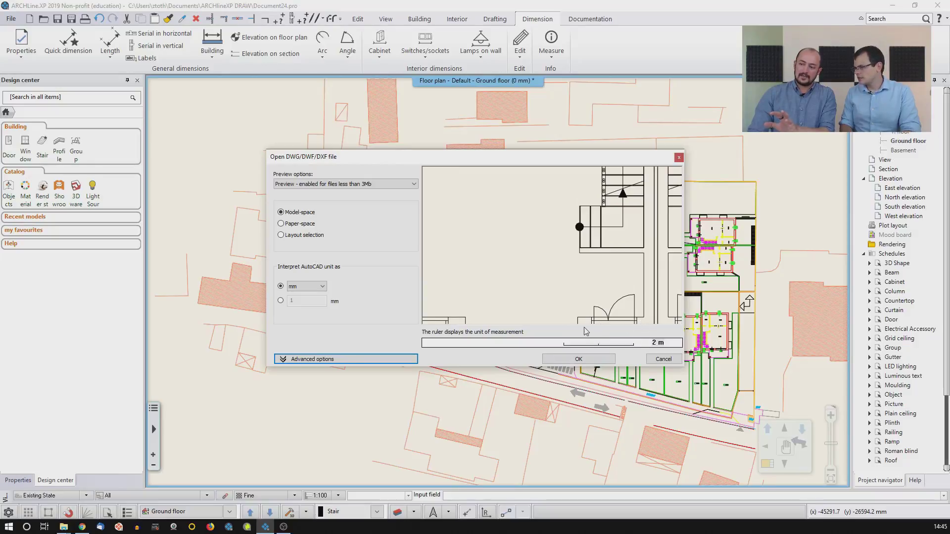
scroll(564, 313, "down", 8)
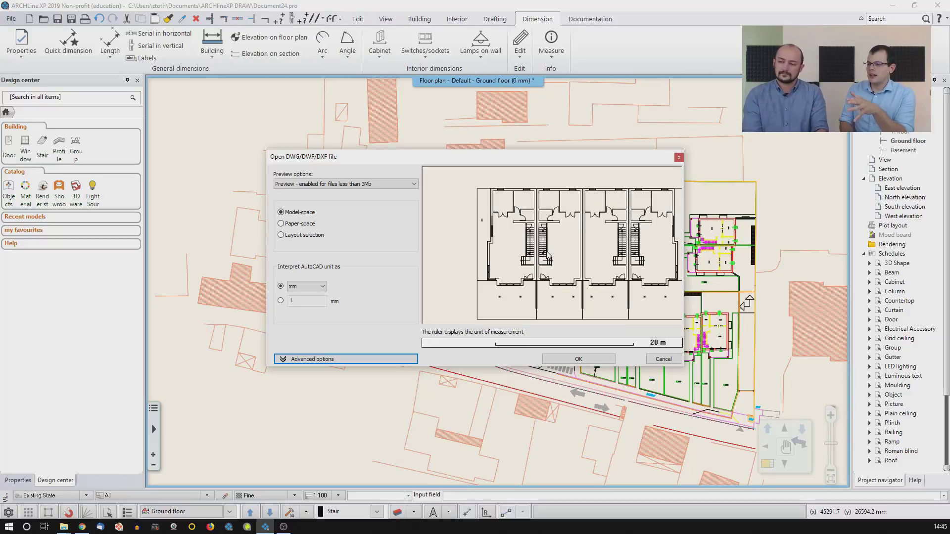
scroll(547, 255, "up", 2)
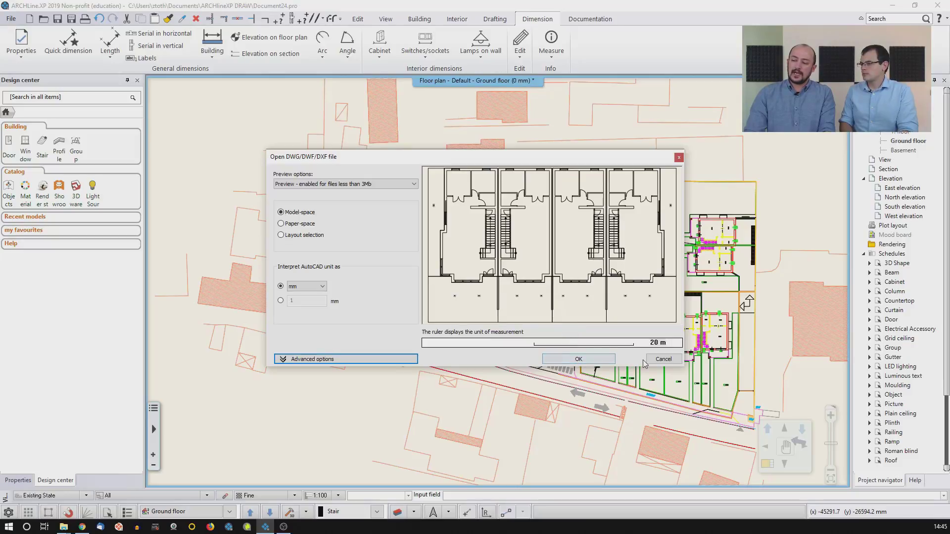
left_click(583, 360)
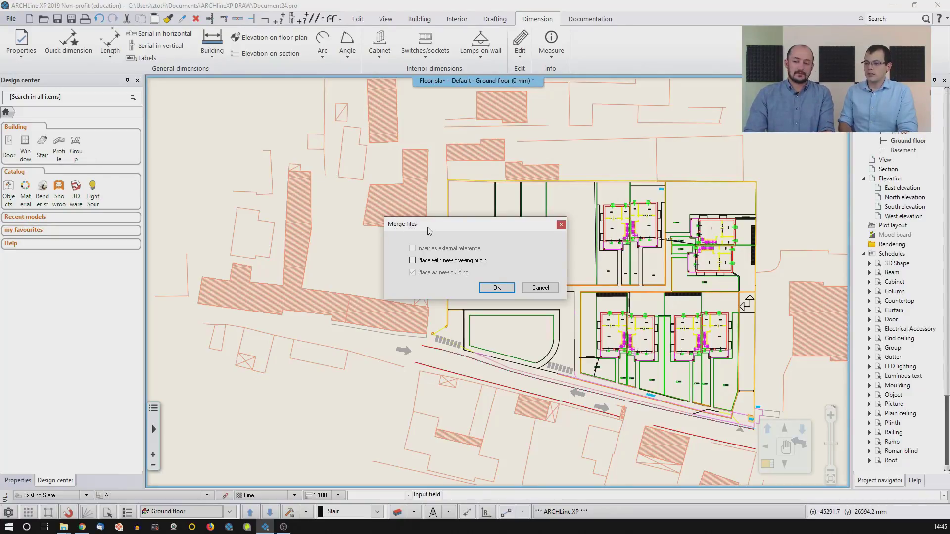
left_click(495, 288)
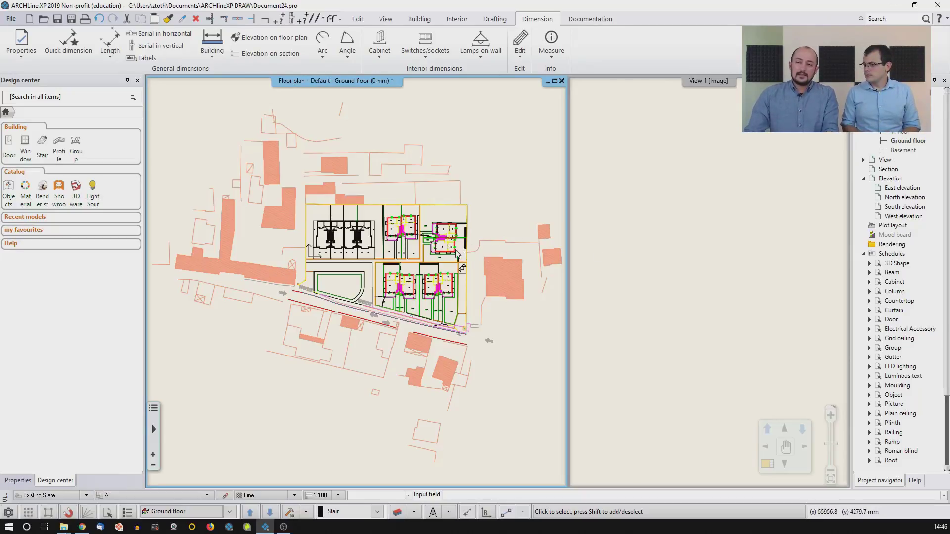
Step: Open the layer management for the merged drawings and compare the full layer list with the used layers
scroll(368, 270, "up", 5)
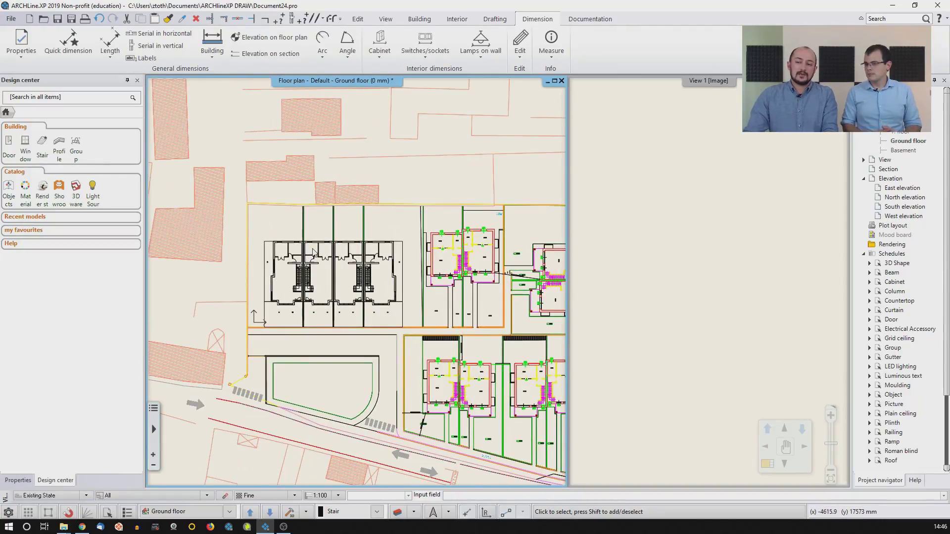
left_click(401, 515)
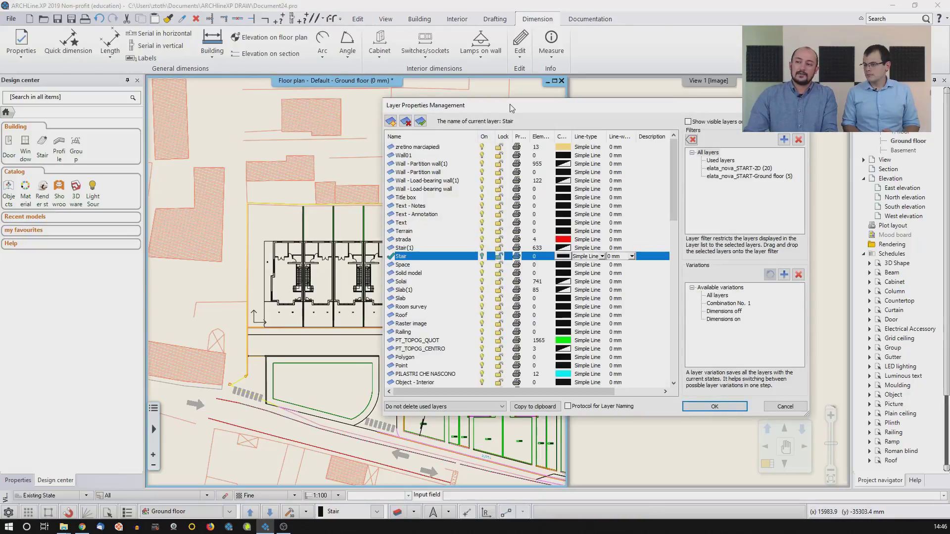
left_click_drag(511, 107, 439, 101)
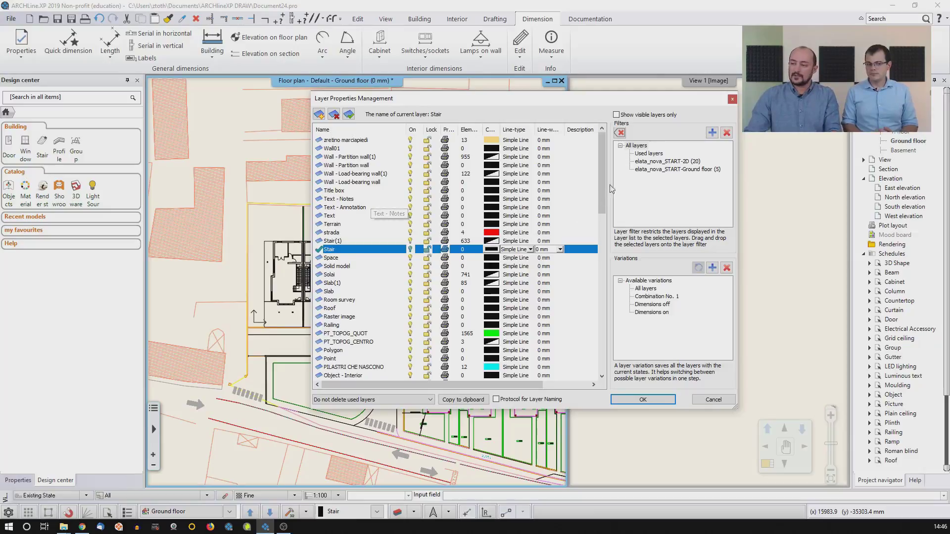
mouse_move(596, 165)
left_mouse_down()
mouse_move(597, 341)
mouse_move(596, 153)
left_mouse_up()
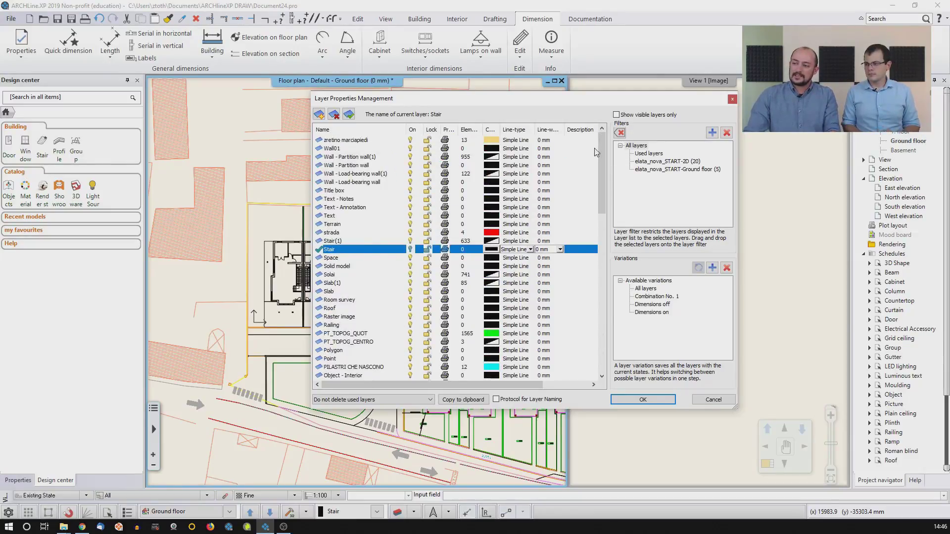
left_click(638, 146)
left_click(646, 155)
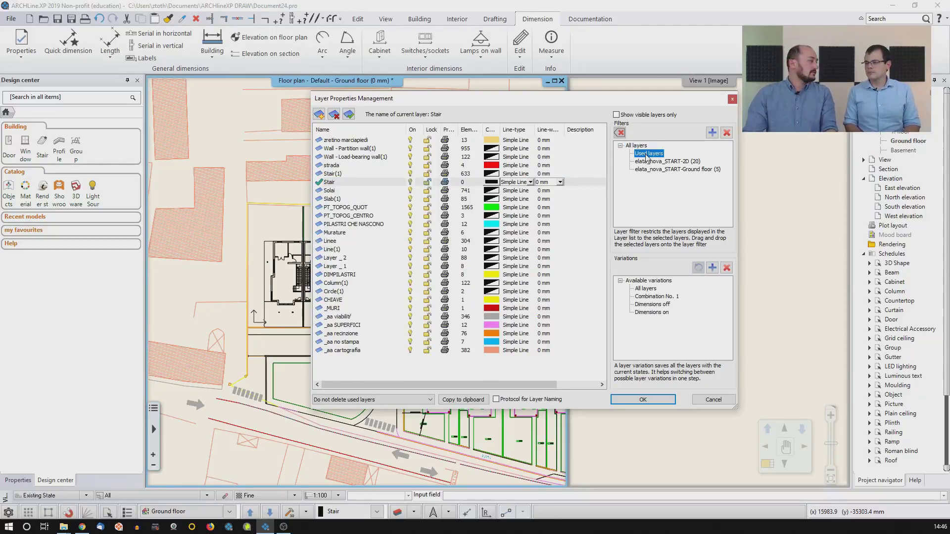
left_click(641, 146)
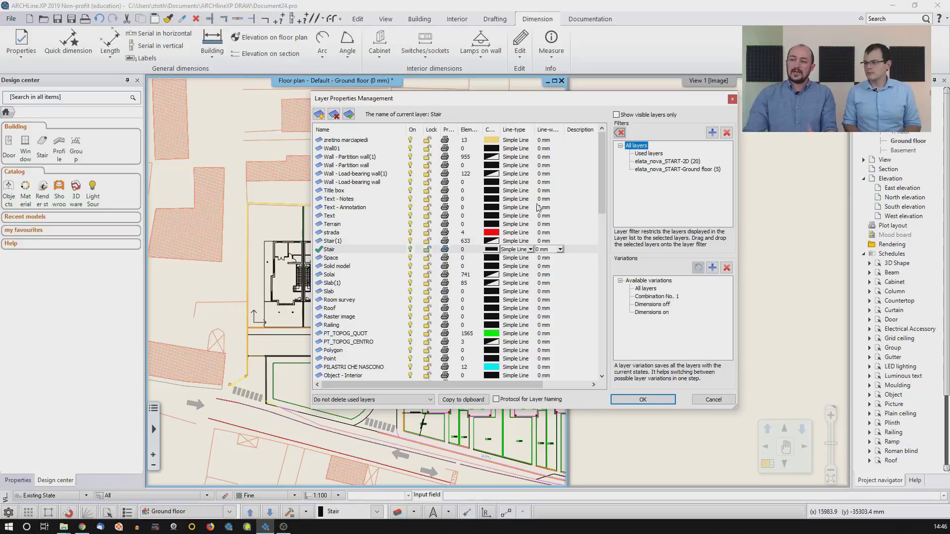
left_click(655, 155)
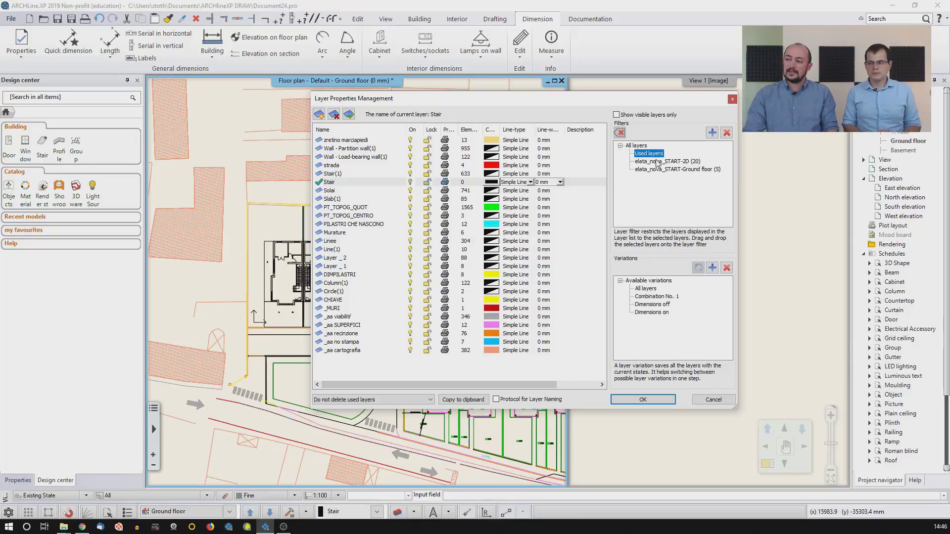
Step: Filter the layers to elata_nova_START-2D and turn off and lock all of them
left_click(668, 162)
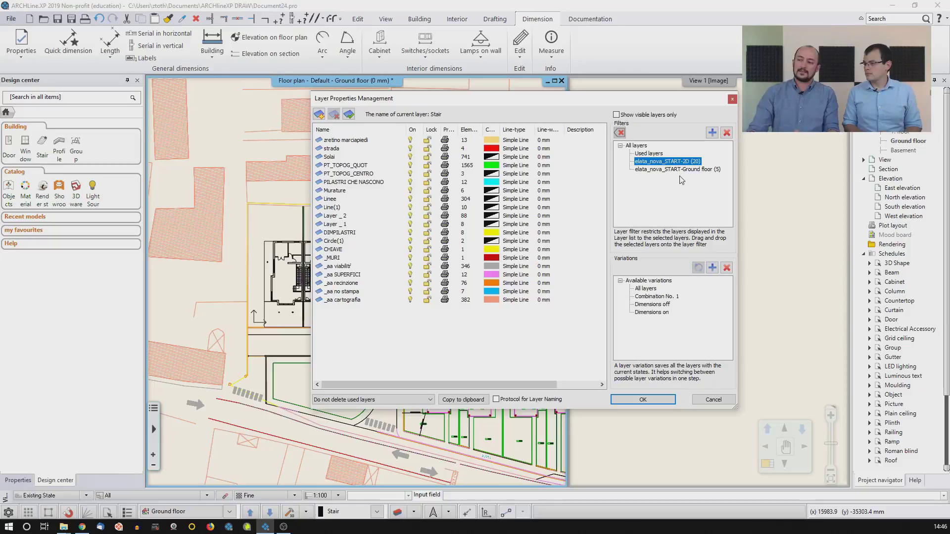
left_click_drag(419, 99, 545, 99)
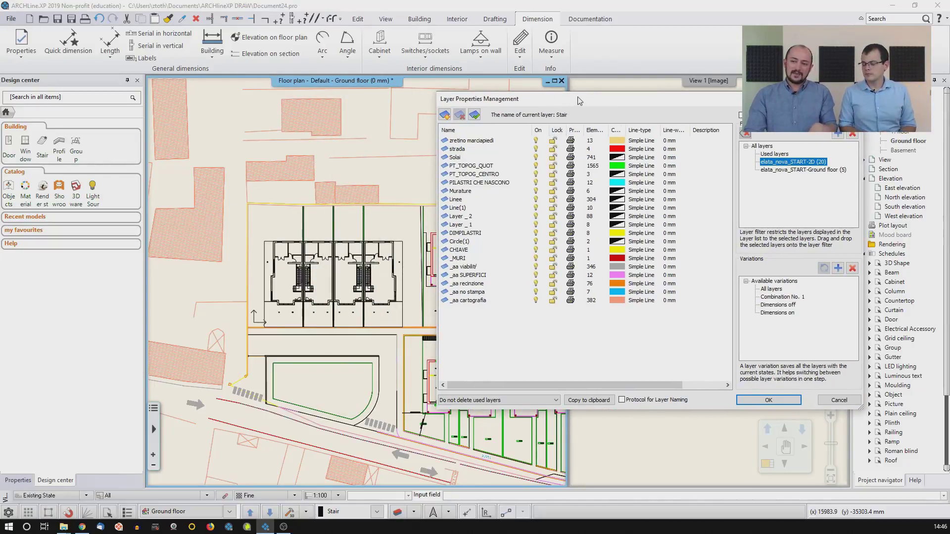
left_click_drag(582, 105, 478, 106)
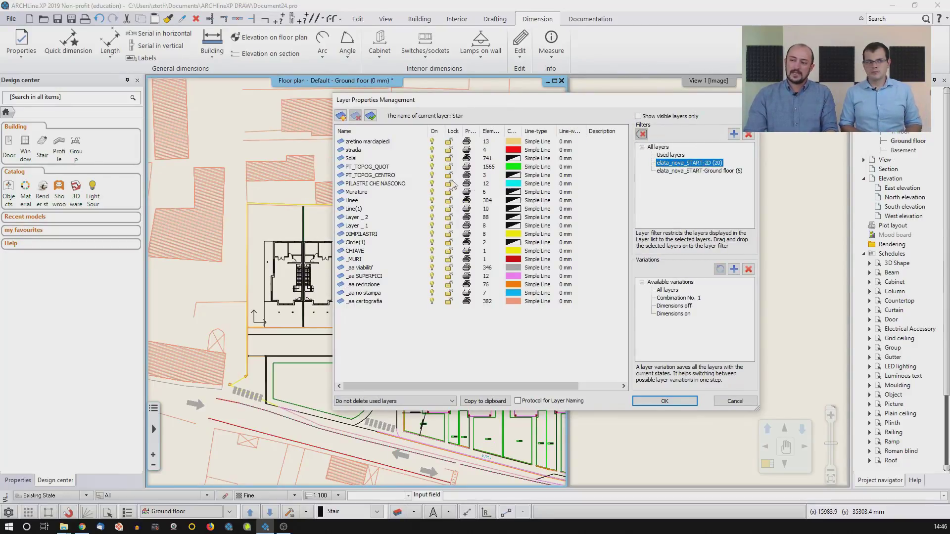
left_click(390, 142)
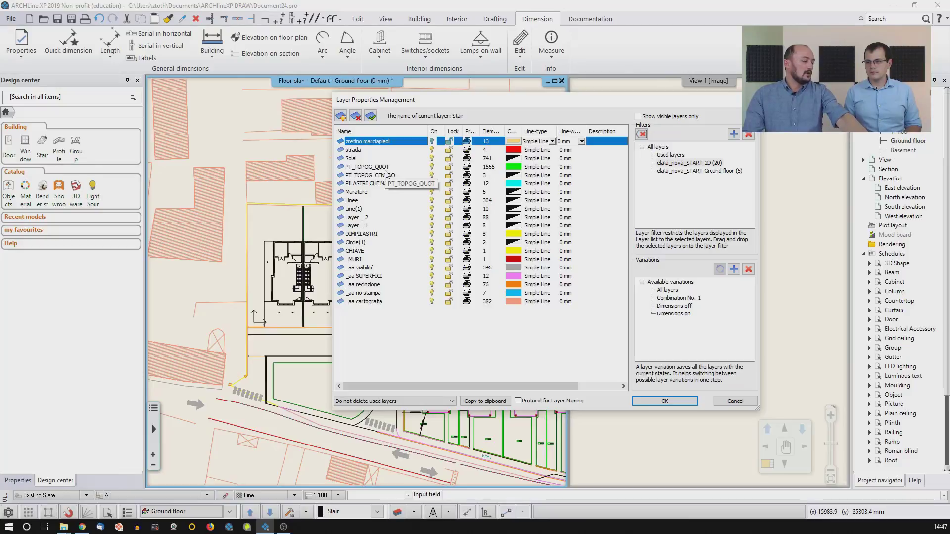
left_click(367, 302, "shift")
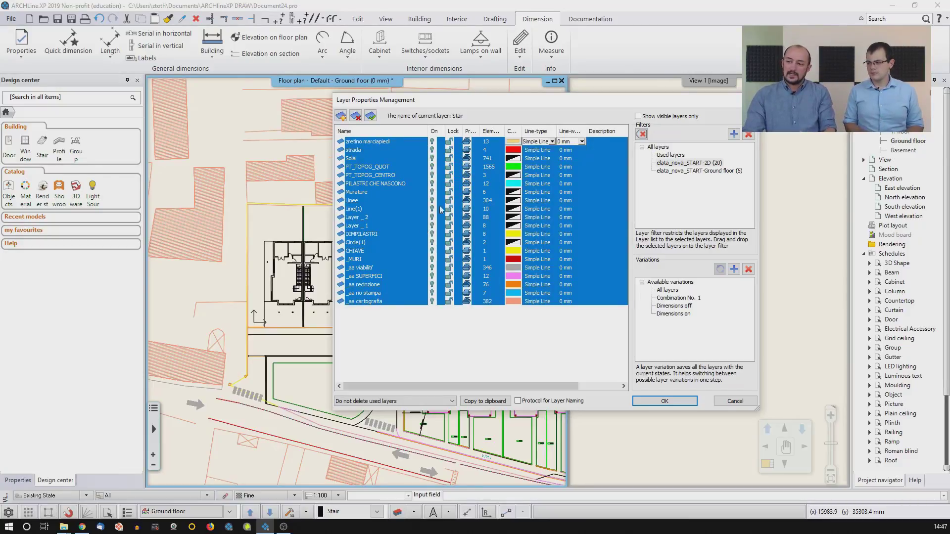
left_click(431, 141)
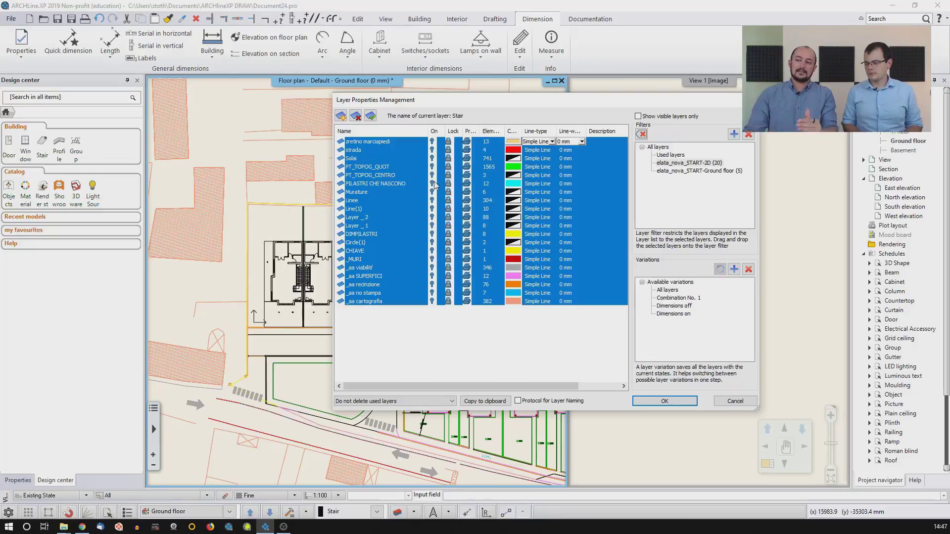
left_click(440, 321)
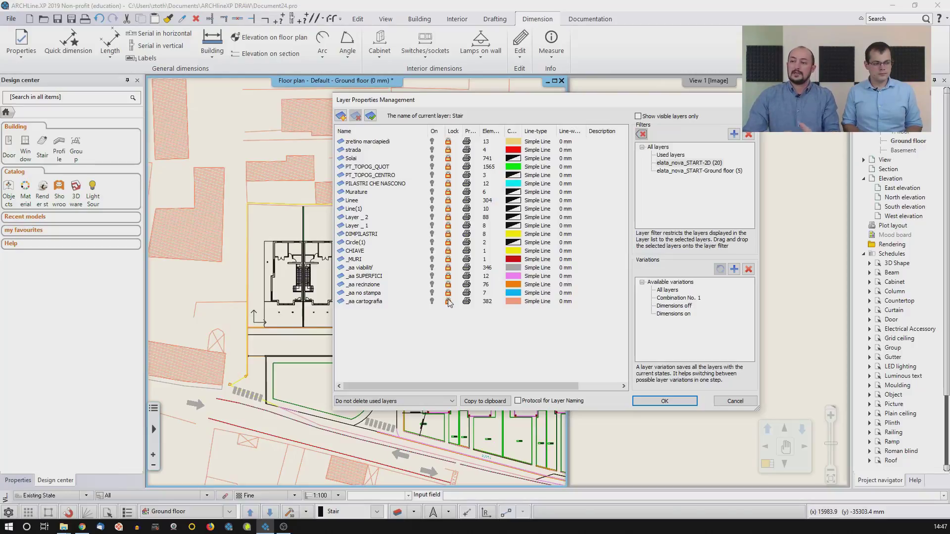
Step: Turn off and lock the Stair(1) and Column(1) layers of elata_nova_START-Ground floor, and apply the layer settings
left_click(695, 172)
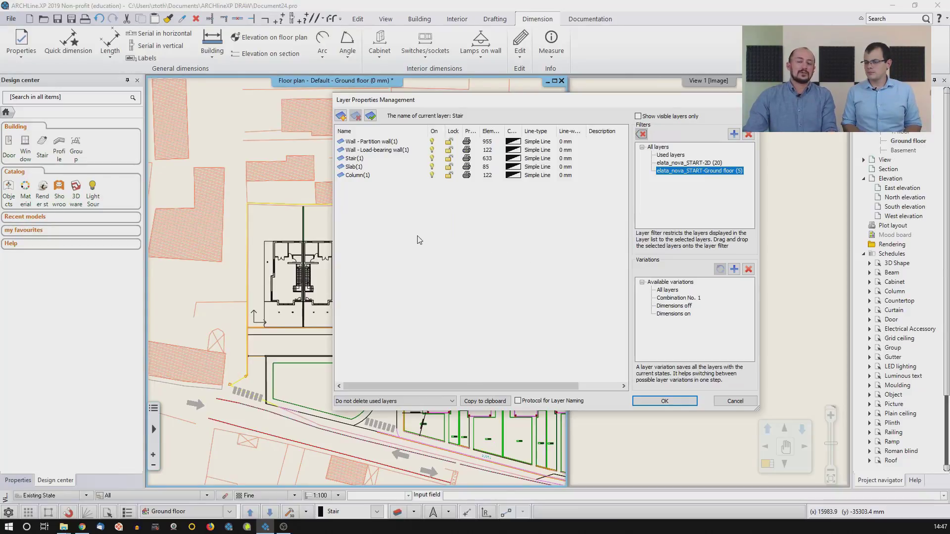
left_click(358, 159)
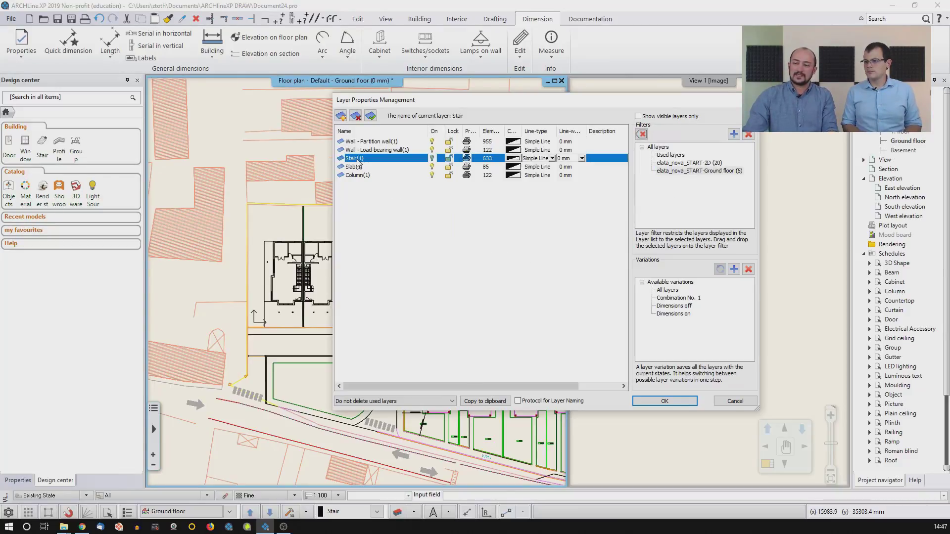
left_click(431, 159)
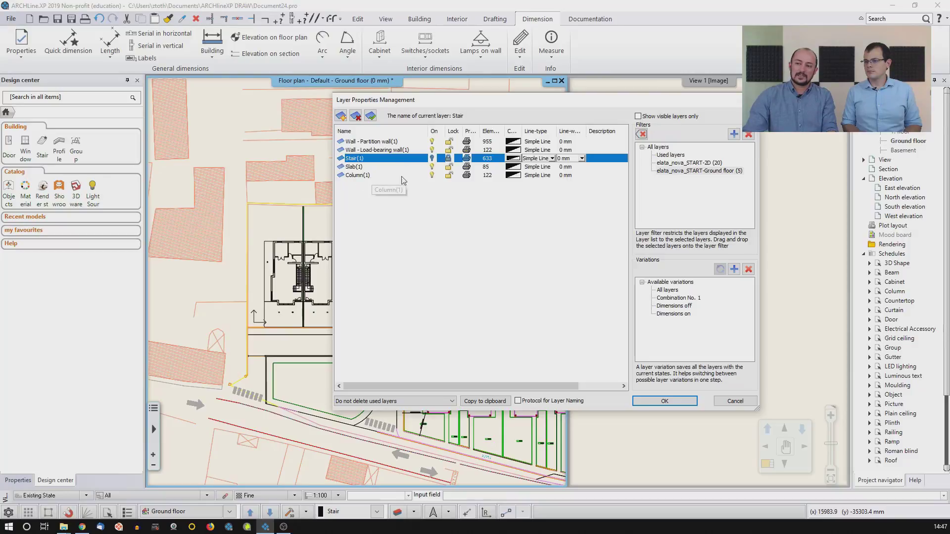
left_click(432, 176)
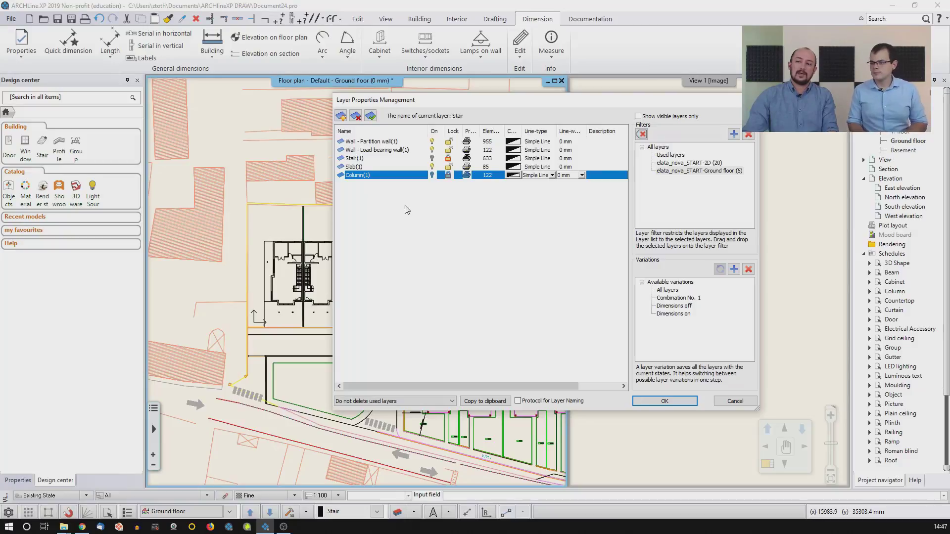
left_click(665, 401)
Step: Examine the remaining ground floor linework and check the properties of an outer wall line in the westernmost unit
middle_click_drag(275, 293, 317, 299)
scroll(322, 298, "up", 5)
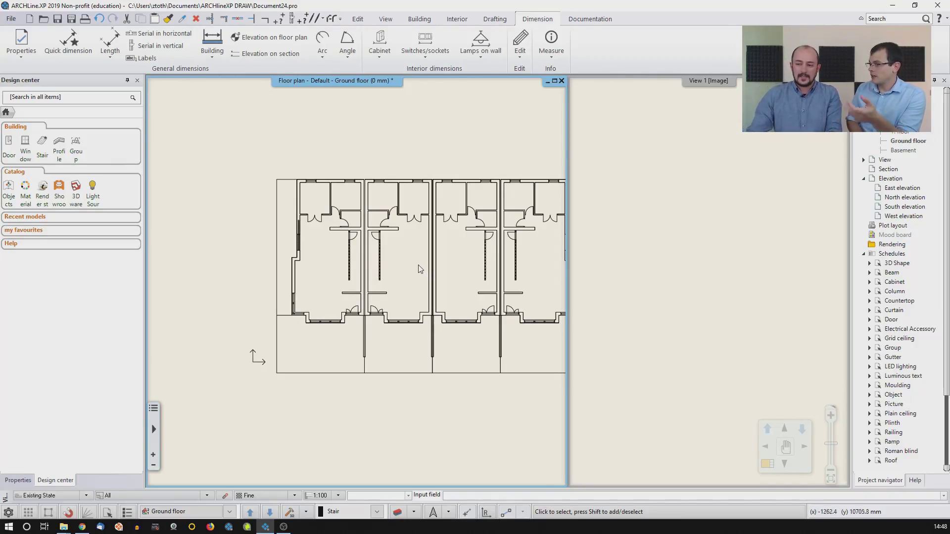
scroll(419, 268, "up", 3)
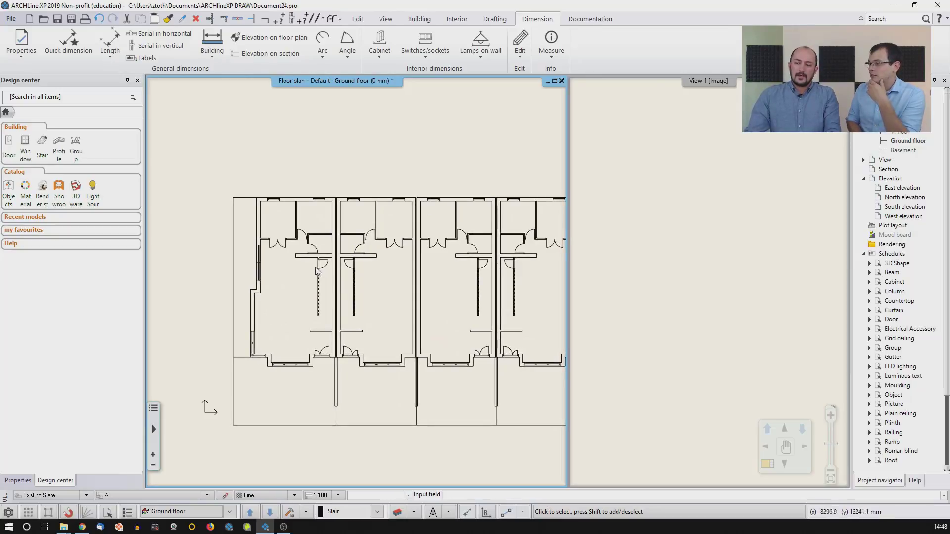
left_click(261, 215)
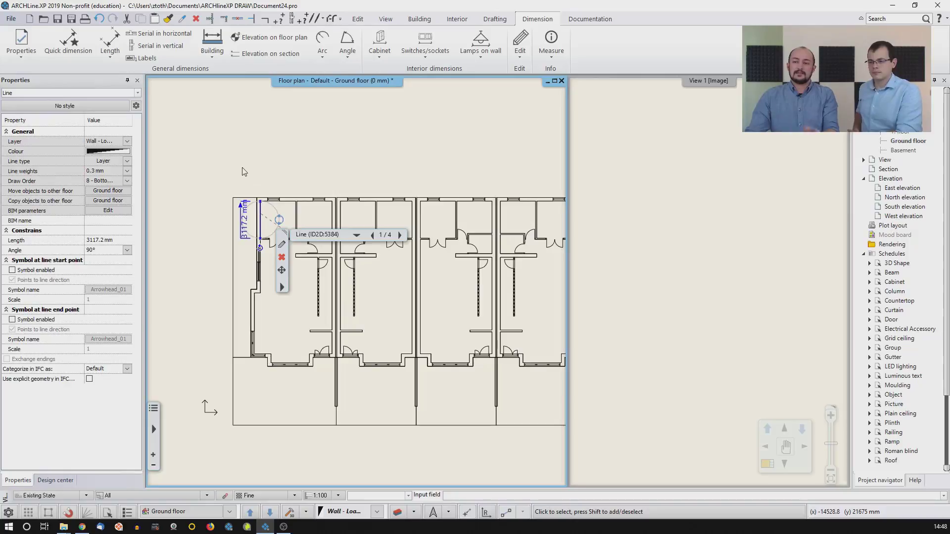
left_click(256, 176)
scroll(447, 161, "down", 1)
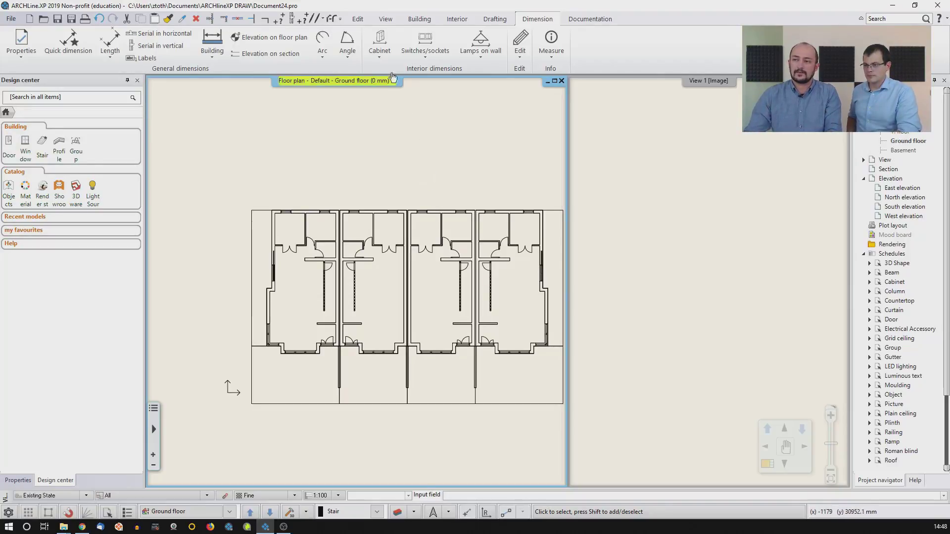
Step: Review the default wall properties and the available wall styles, keeping the 1 layered 38 wide wall style
left_click(413, 21)
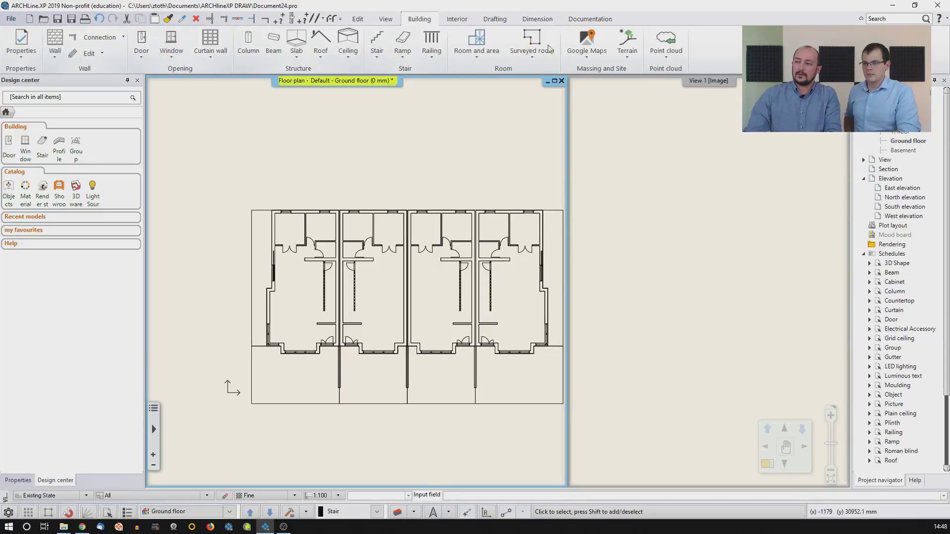
left_click(26, 56)
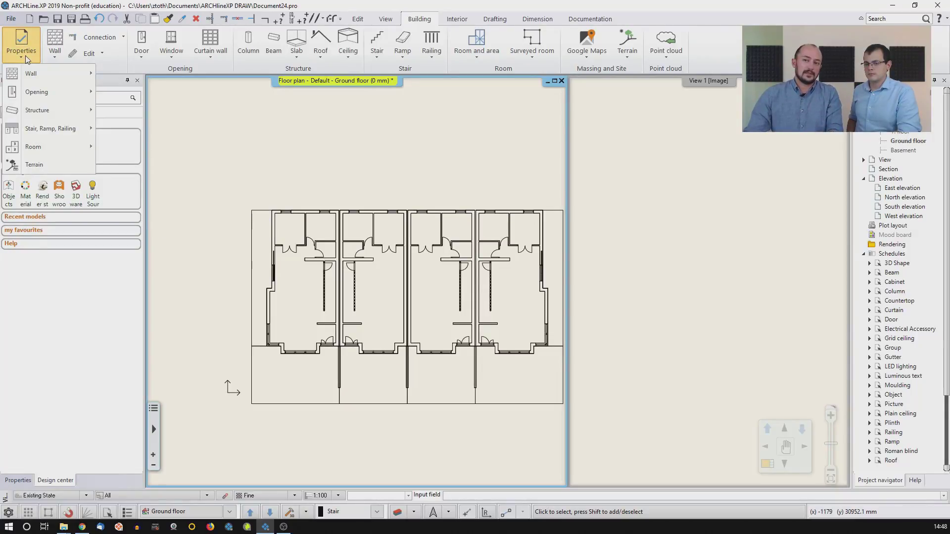
mouse_move(34, 73)
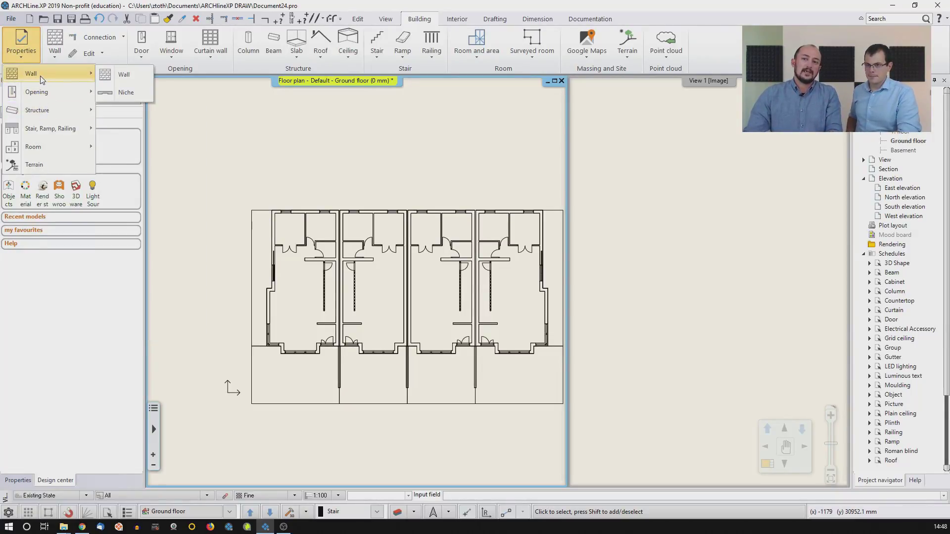
left_click(124, 74)
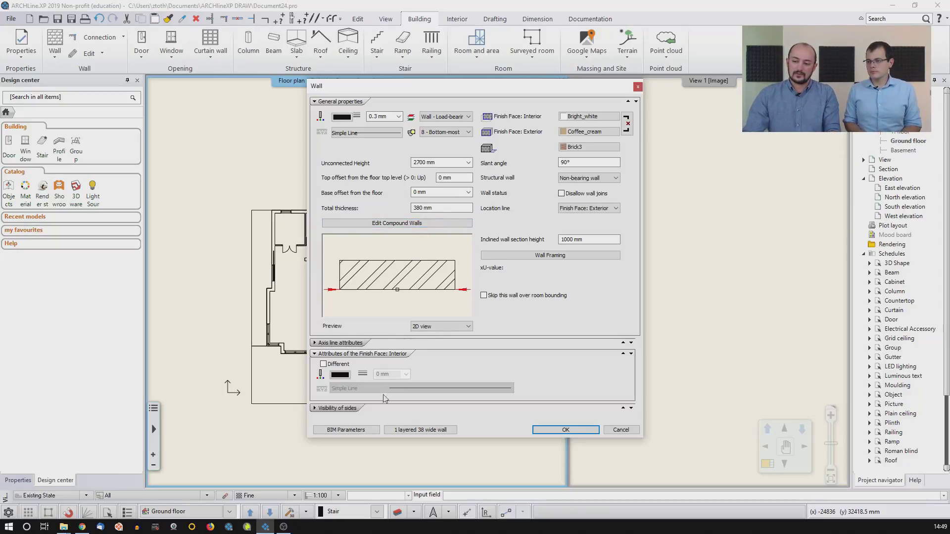
left_click(419, 430)
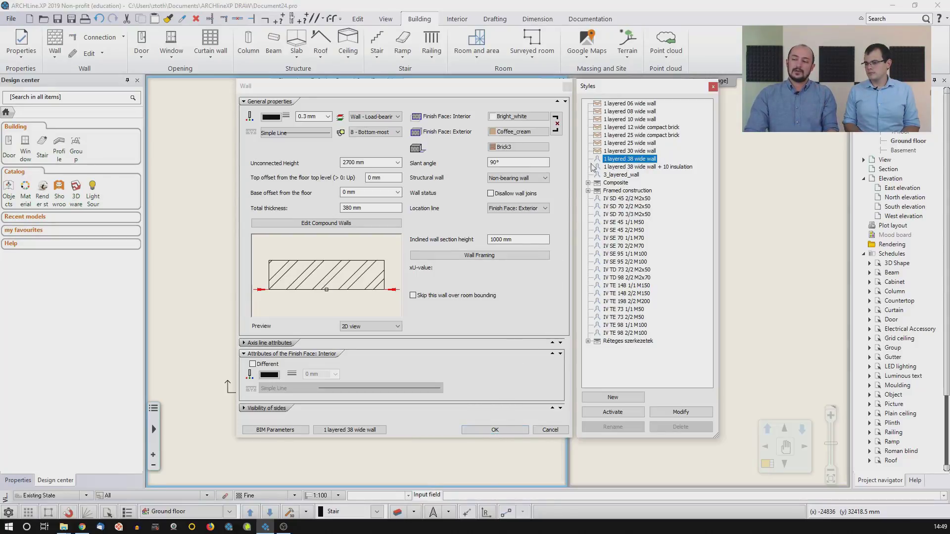
left_click(496, 430)
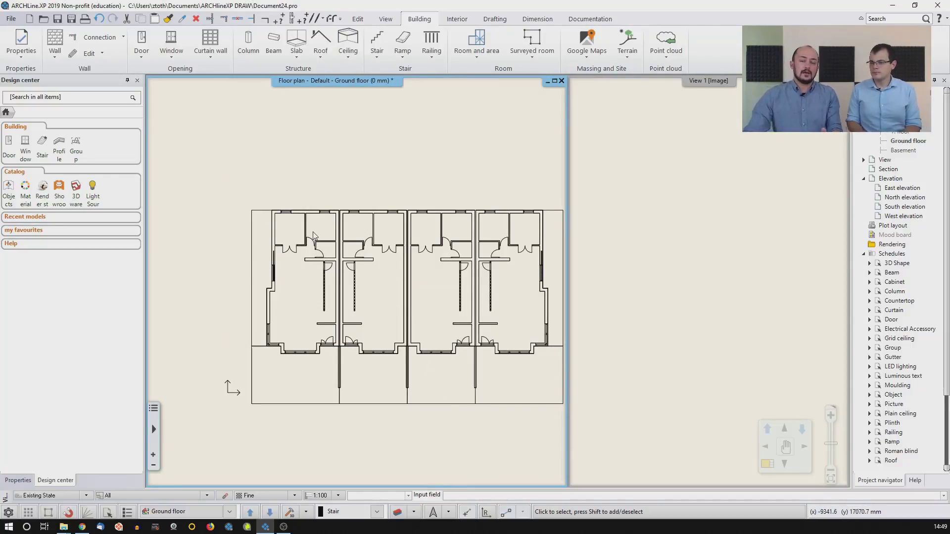
Step: Create a wall from the DWG lines along the westernmost unit's north side, spanning both windows, using the 1 layered 38 wide wall style
left_click(55, 55)
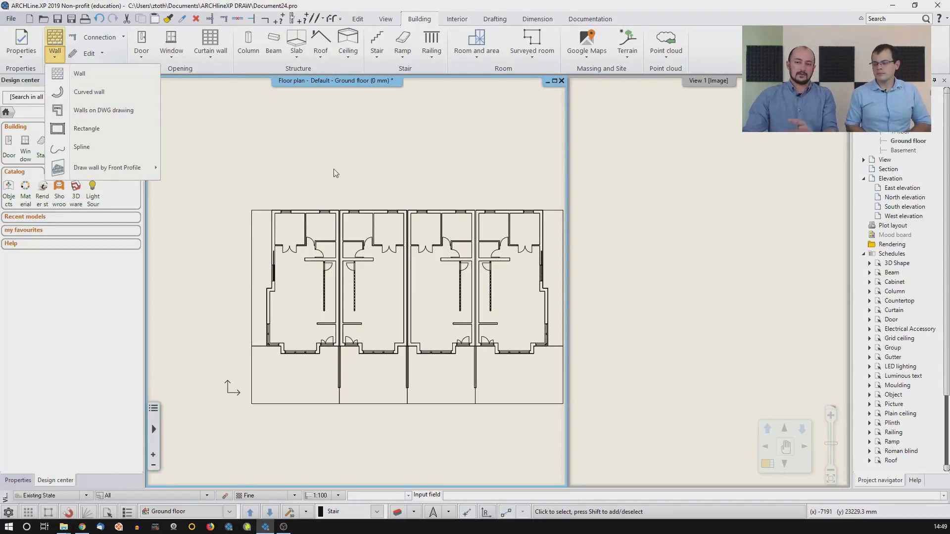
left_click(115, 111)
scroll(271, 275, "up", 4)
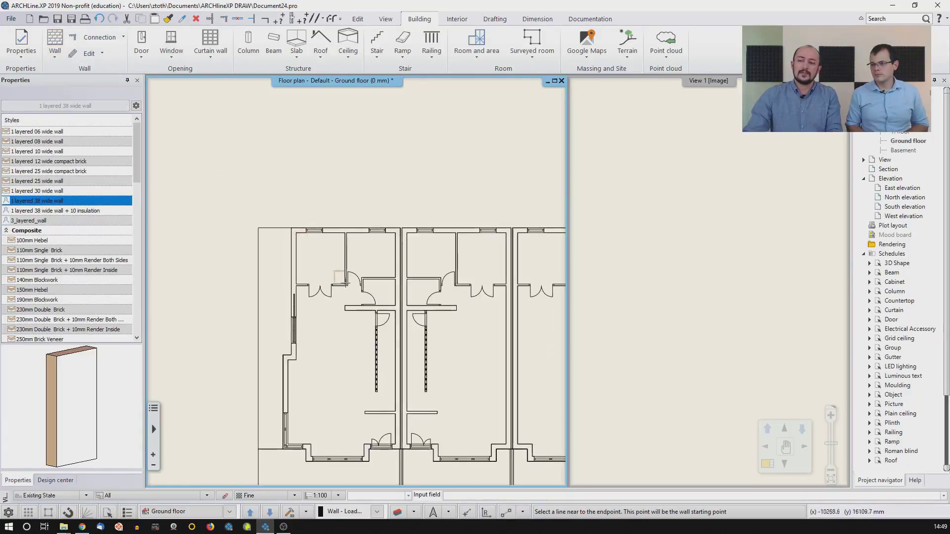
scroll(337, 200, "up", 1)
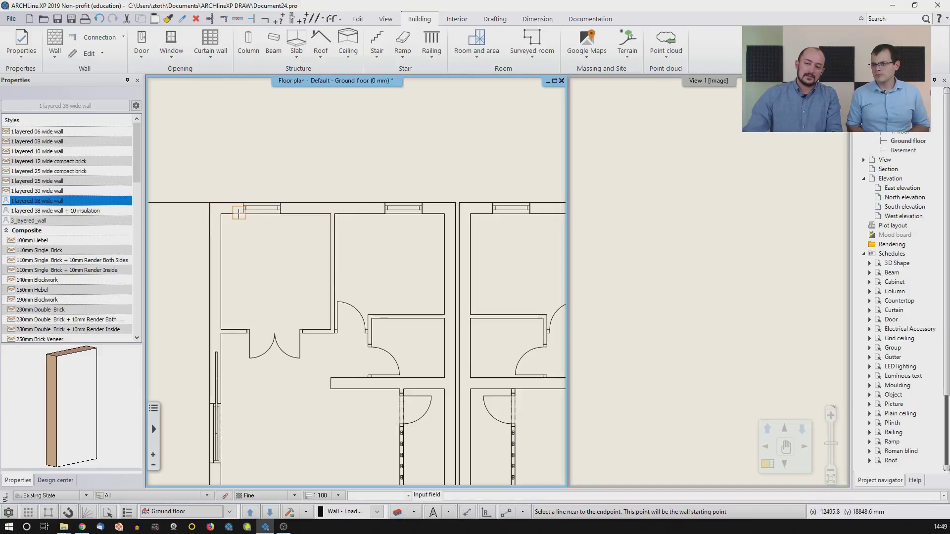
left_click(232, 213)
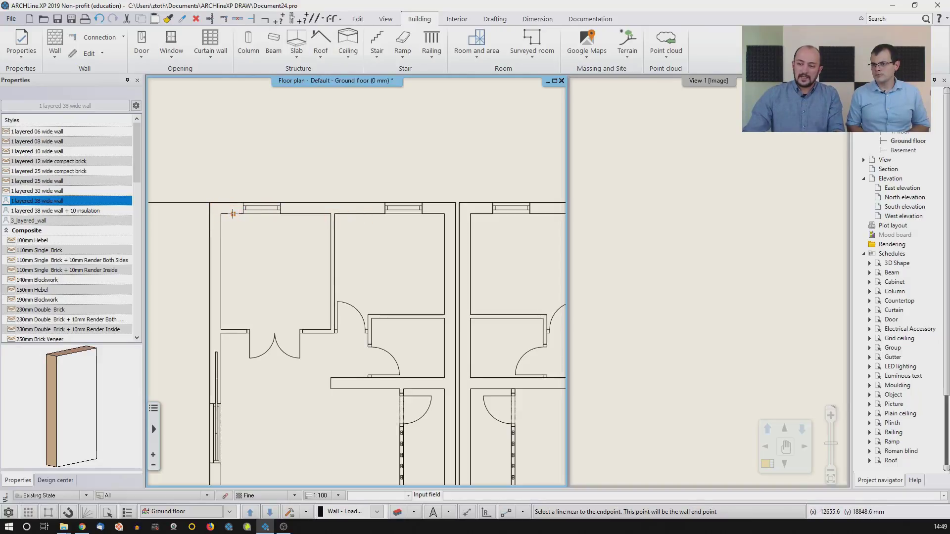
left_click(429, 215)
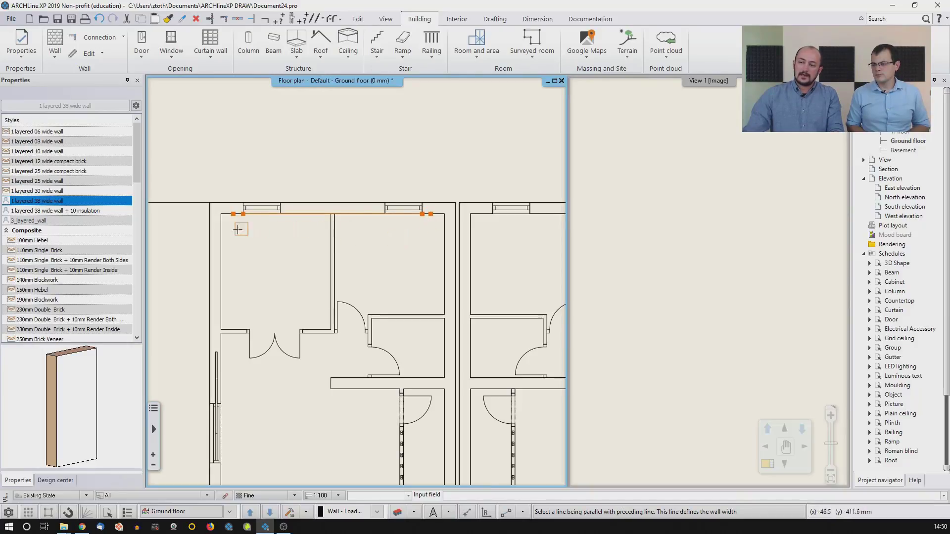
left_click(338, 202)
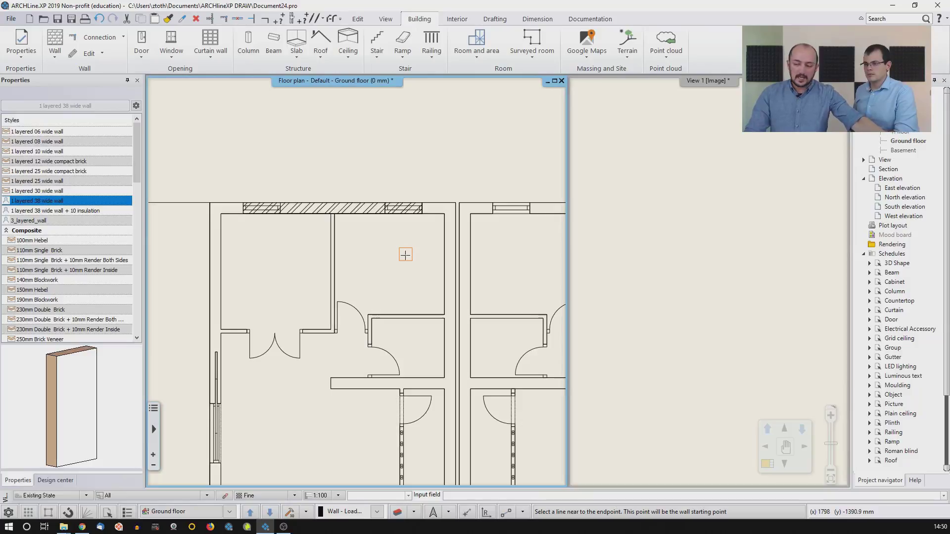
key("Escape")
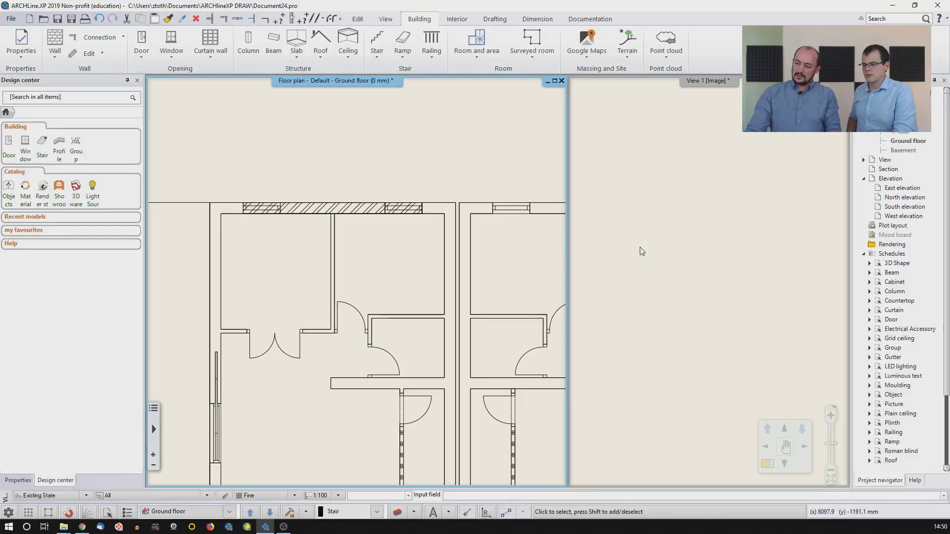
Step: Fit the whole floor plan in its view and examine the new north wall in the 3D view
left_click(695, 253)
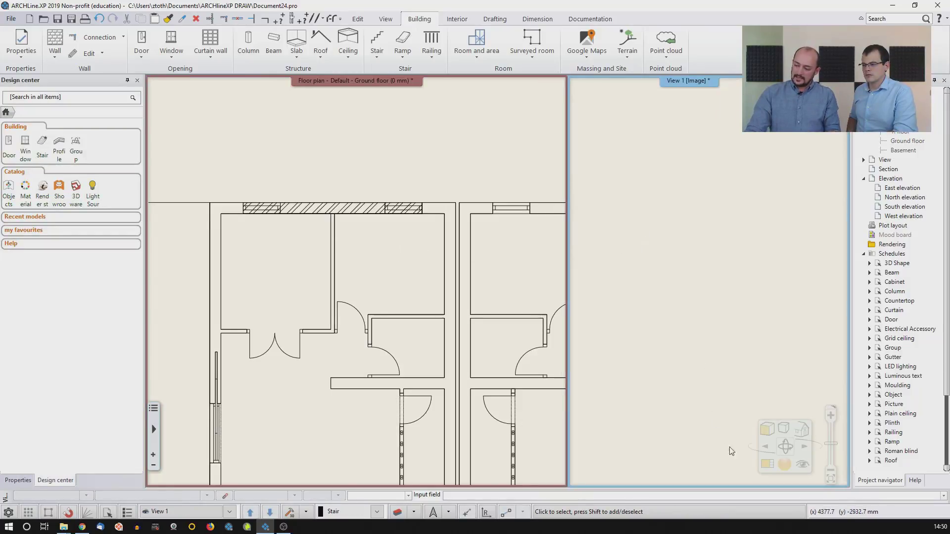
left_click(767, 466)
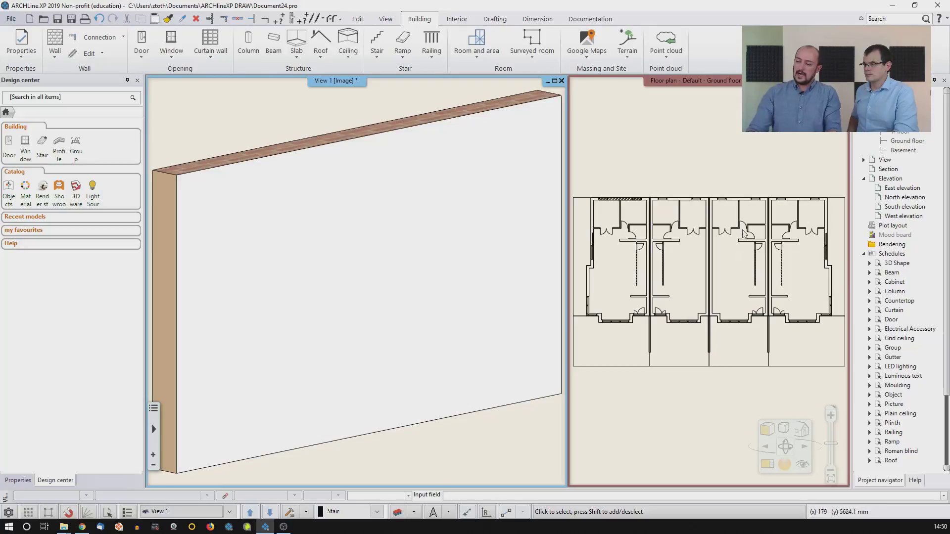
left_click(736, 160)
left_click(765, 464)
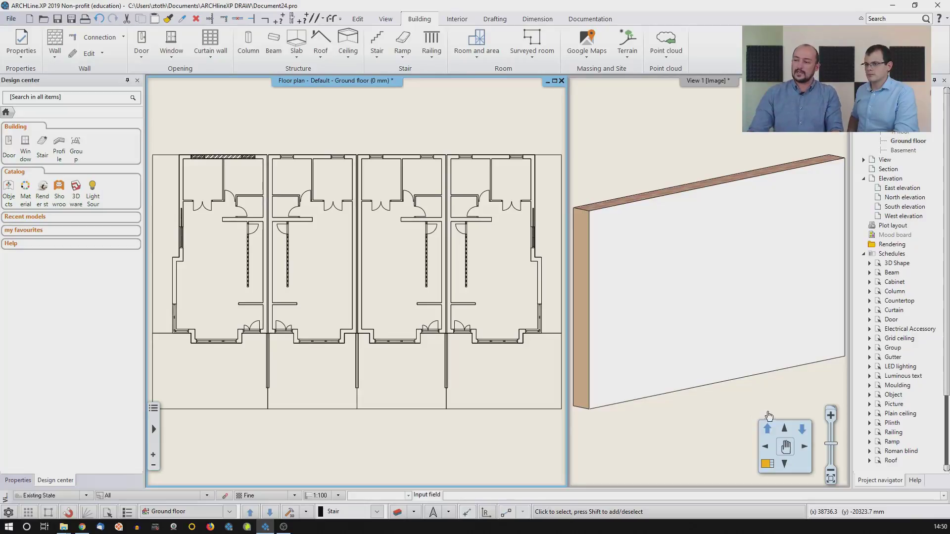
left_click(645, 208)
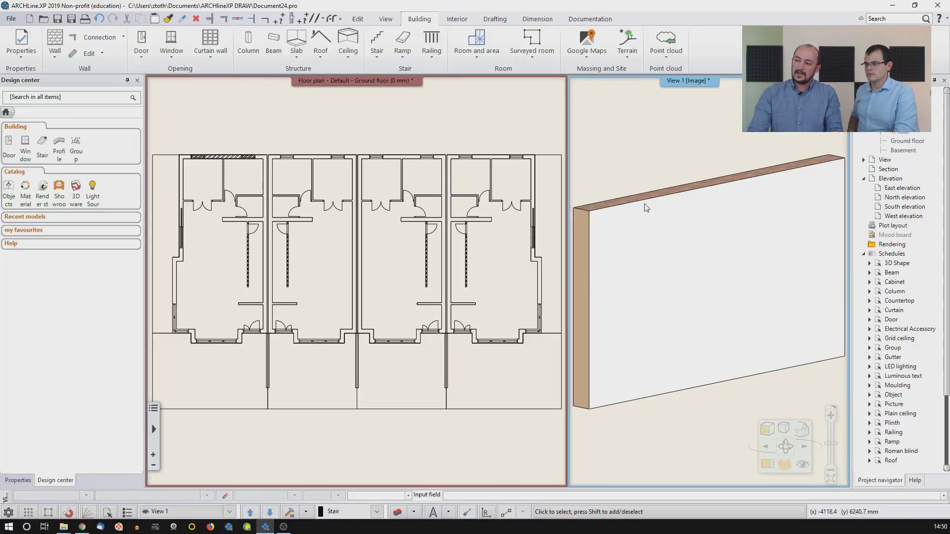
scroll(645, 208, "down", 4)
scroll(649, 220, "up", 2)
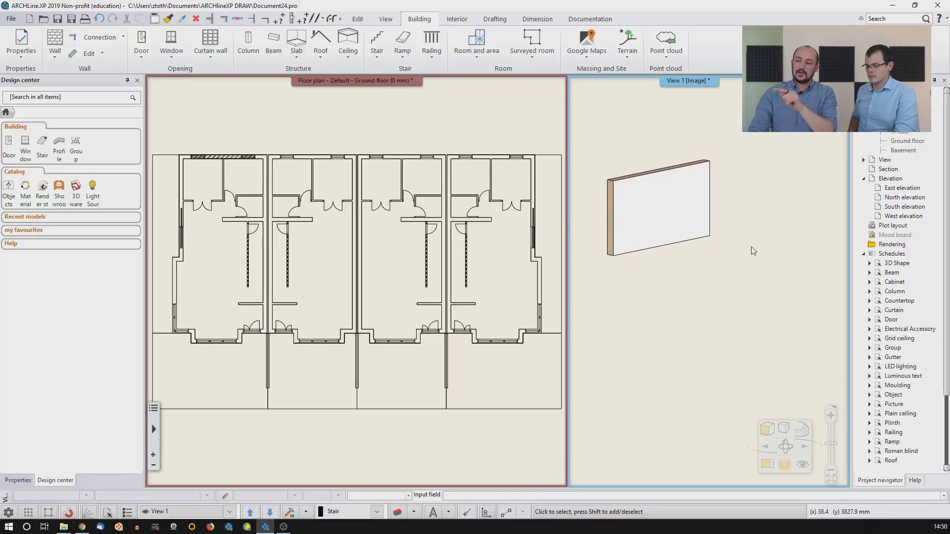
scroll(667, 250, "down", 2)
scroll(661, 241, "up", 3)
scroll(661, 241, "down", 2)
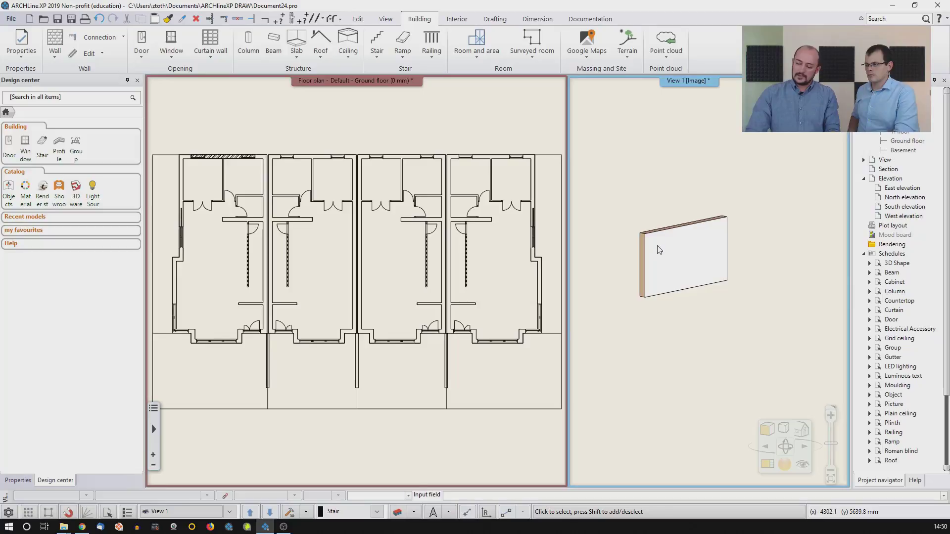
middle_click_drag(683, 256, 683, 235)
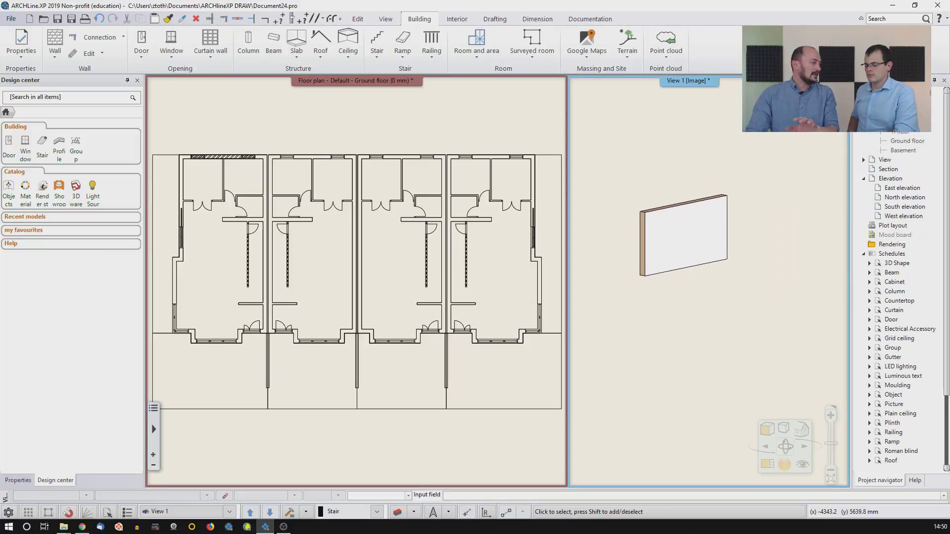
Step: Create the westernmost unit's long east party wall from the DWG lines, up to the south entrance corner
left_click(377, 193)
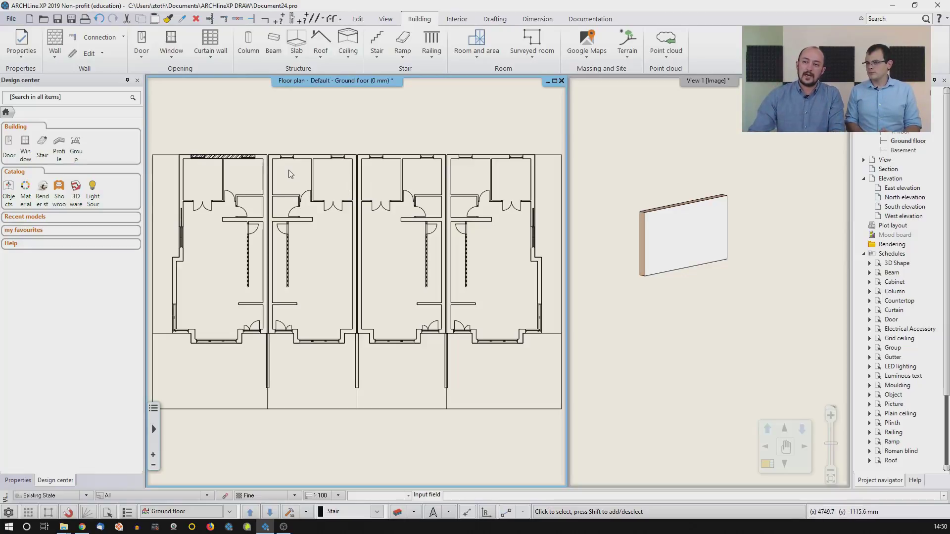
left_click(55, 58)
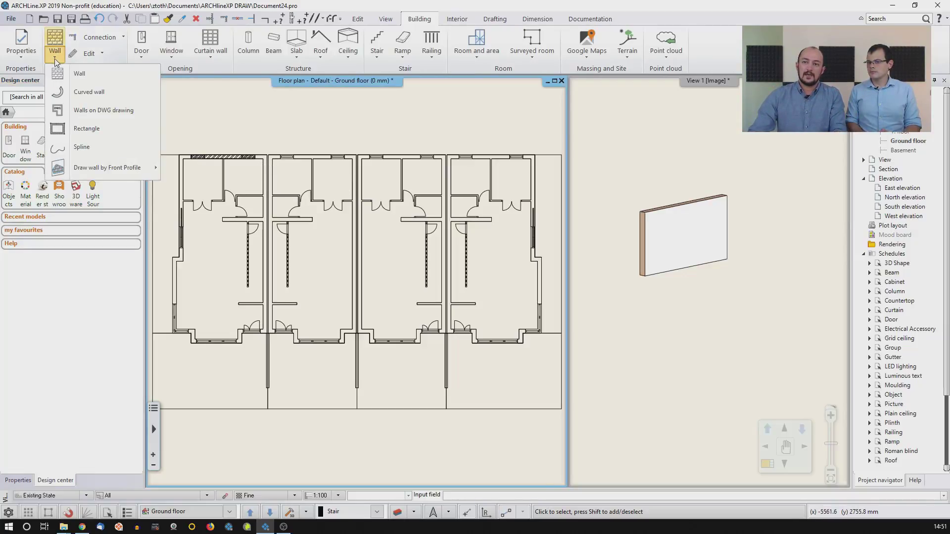
left_click(98, 114)
scroll(331, 208, "up", 5)
middle_click_drag(338, 389, 370, 146)
mouse_move(364, 351)
middle_mouse_down()
mouse_move(344, 161)
mouse_move(345, 298)
middle_mouse_up()
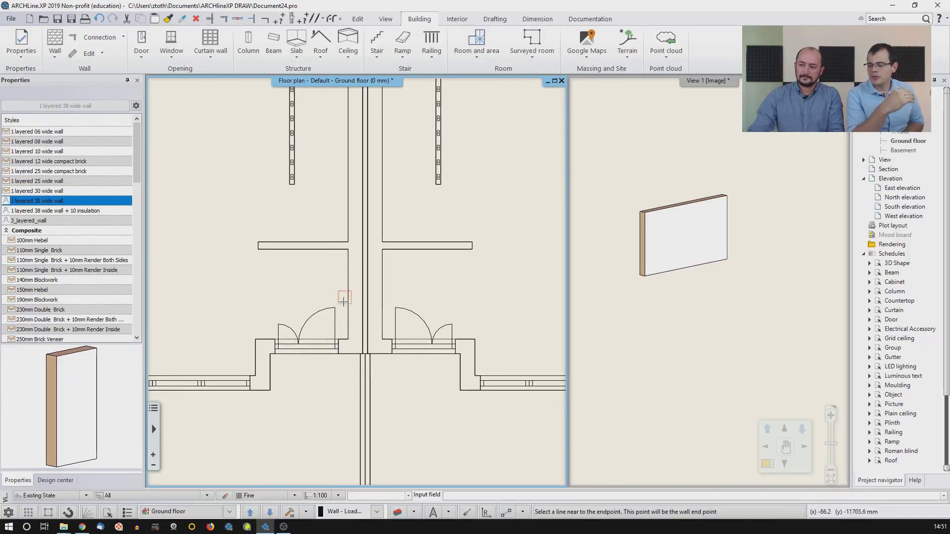
left_click(347, 331)
left_click(362, 322)
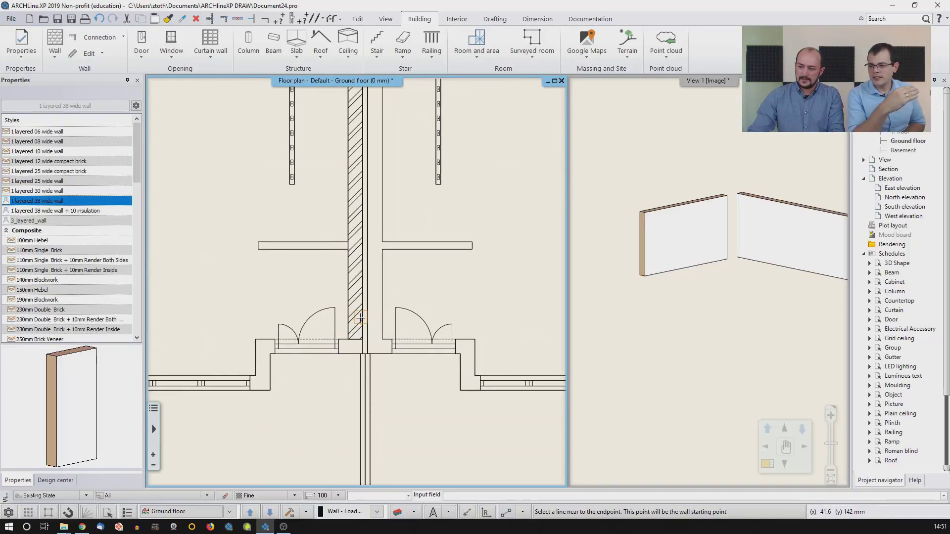
key("Escape")
Step: Create the south entrance wall of the westernmost unit from the DWG lines, running across the double door from the party wall to the bay
scroll(662, 270, "down", 2)
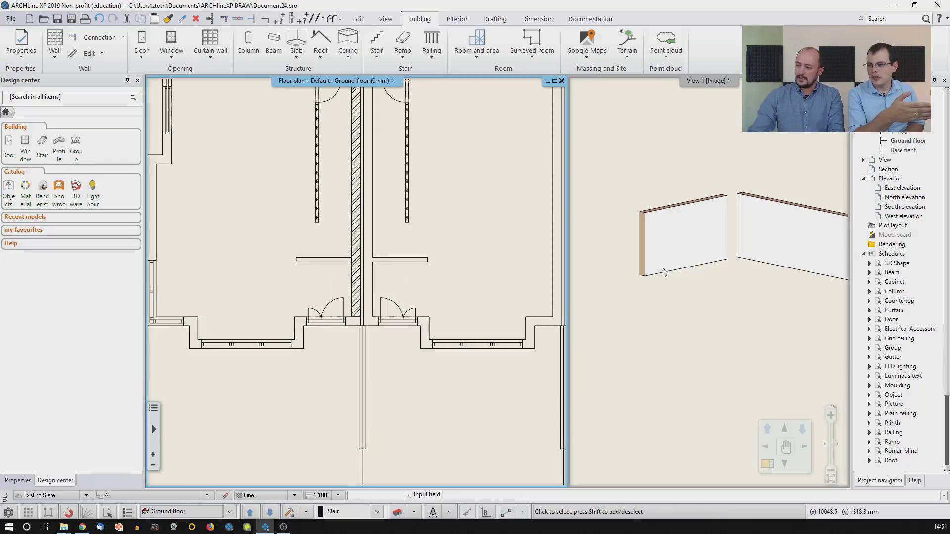
left_click(693, 270)
scroll(693, 270, "down", 2)
middle_click_drag(722, 269, 643, 240)
scroll(644, 240, "down", 1)
left_click(344, 205)
left_click(54, 56)
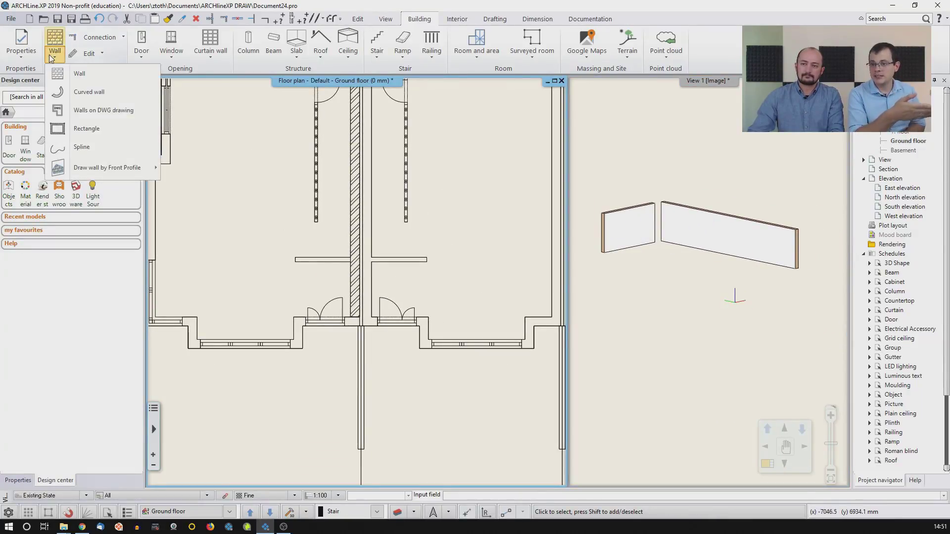
left_click(84, 108)
scroll(341, 316, "up", 3)
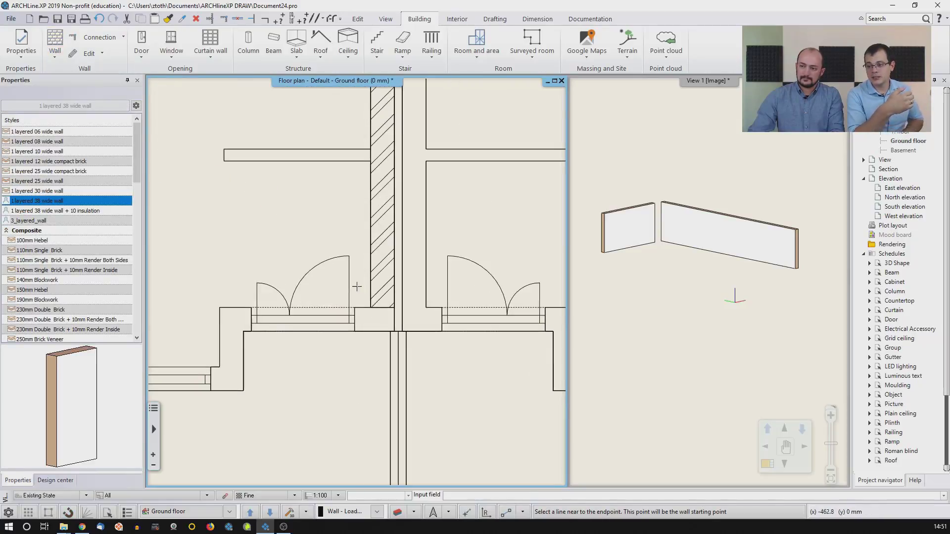
left_click(363, 308)
left_click(228, 303)
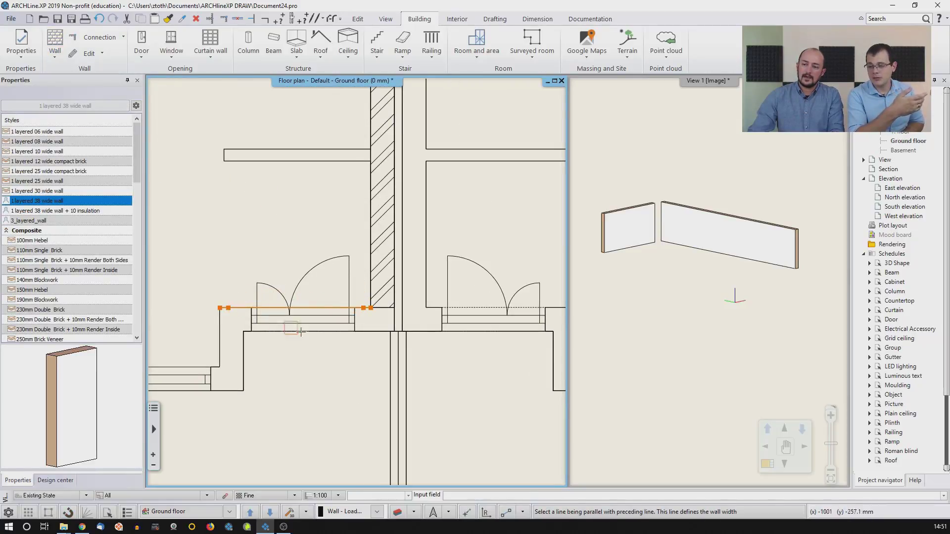
left_click(365, 332)
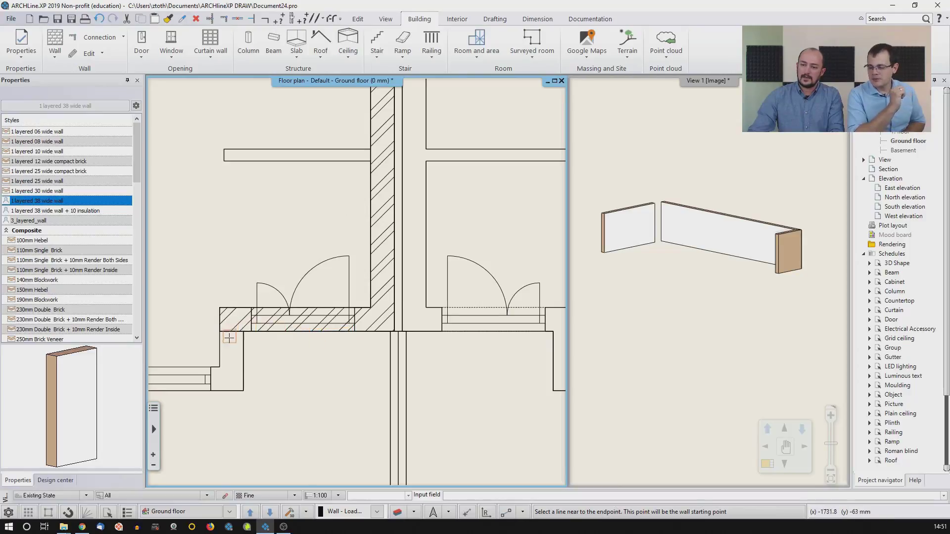
Step: Trace the bay's short east return and its window front from the DWG lines as walls
scroll(230, 334, "up", 2)
left_click(306, 290)
left_click(303, 348)
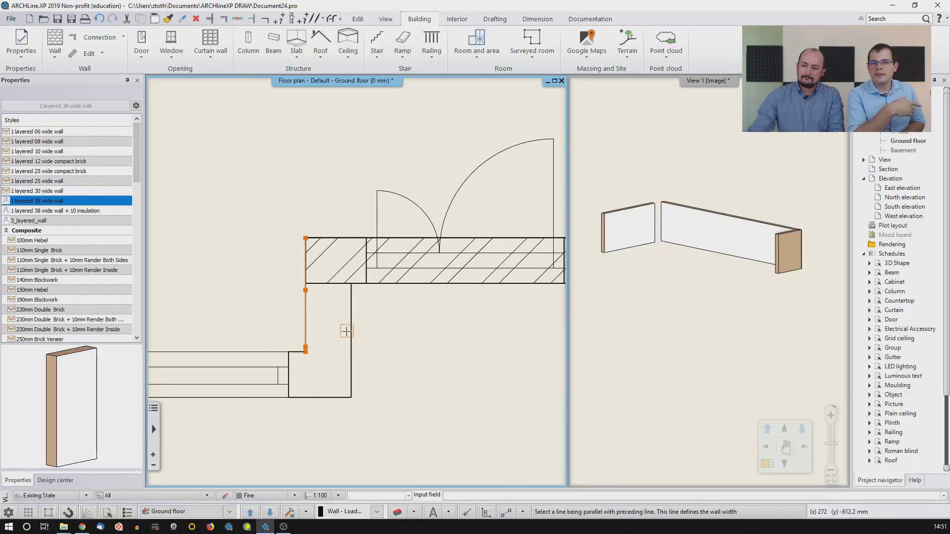
left_click(349, 331)
left_click(298, 351)
middle_click_drag(220, 345, 483, 318)
middle_click_drag(228, 292, 506, 306)
left_click(348, 339)
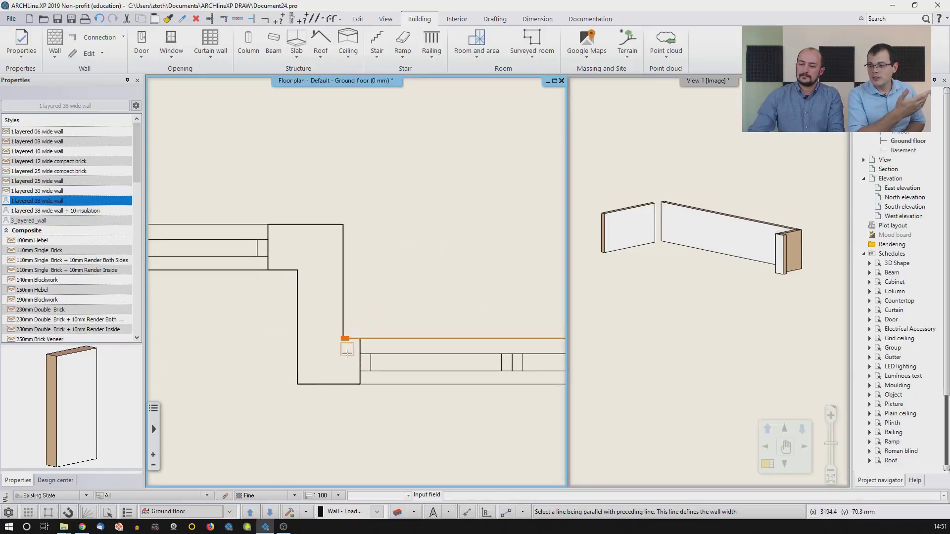
left_click(339, 382)
Step: Create walls on the bay's west return and along the south window section to the unit's southwest corner
scroll(322, 356, "down", 1)
left_click(347, 250)
left_click(315, 293)
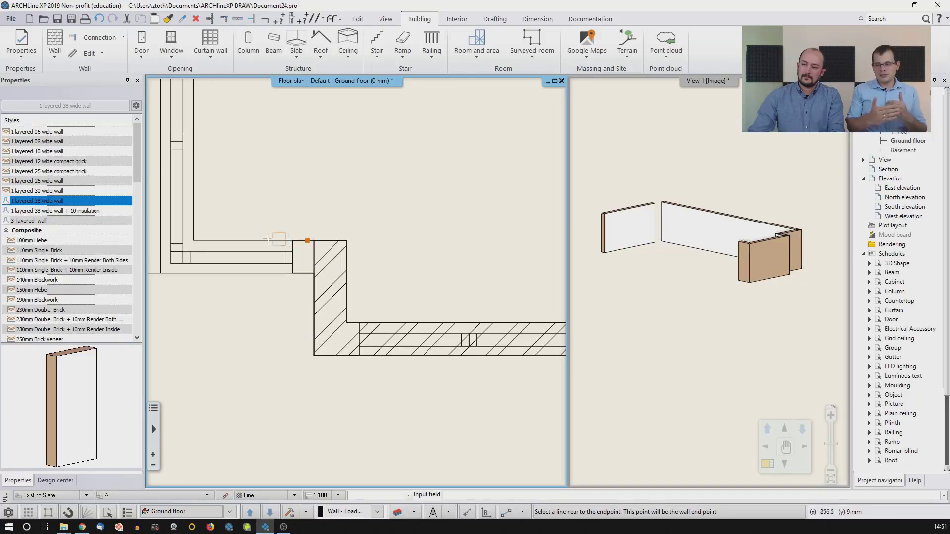
left_click(200, 241)
left_click(215, 274)
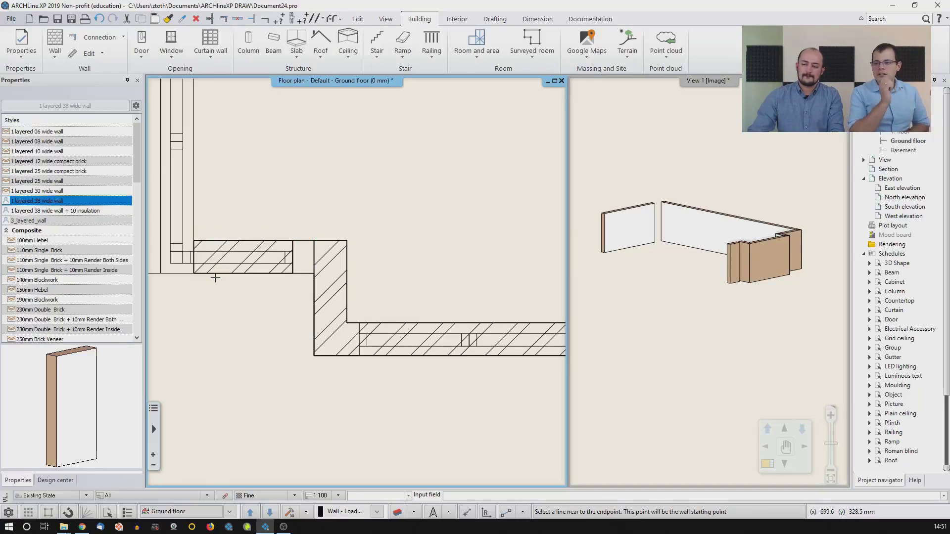
Step: Create the southern section of the westernmost unit's west outer wall from the DWG lines, up to the jog
middle_click_drag(215, 223, 254, 312)
left_click(232, 322)
middle_click_drag(245, 226, 258, 322)
scroll(260, 208, "down", 3)
middle_click_drag(322, 176, 307, 272)
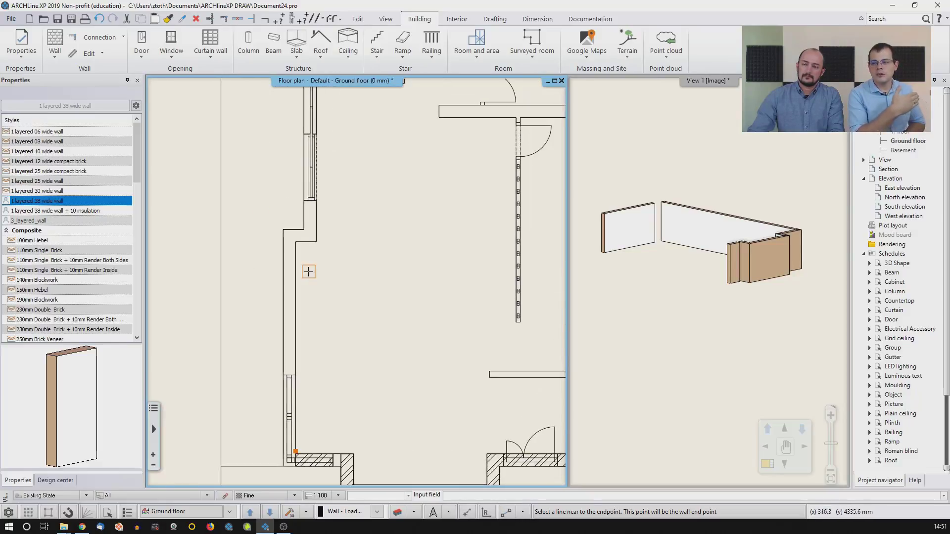
left_click(285, 308)
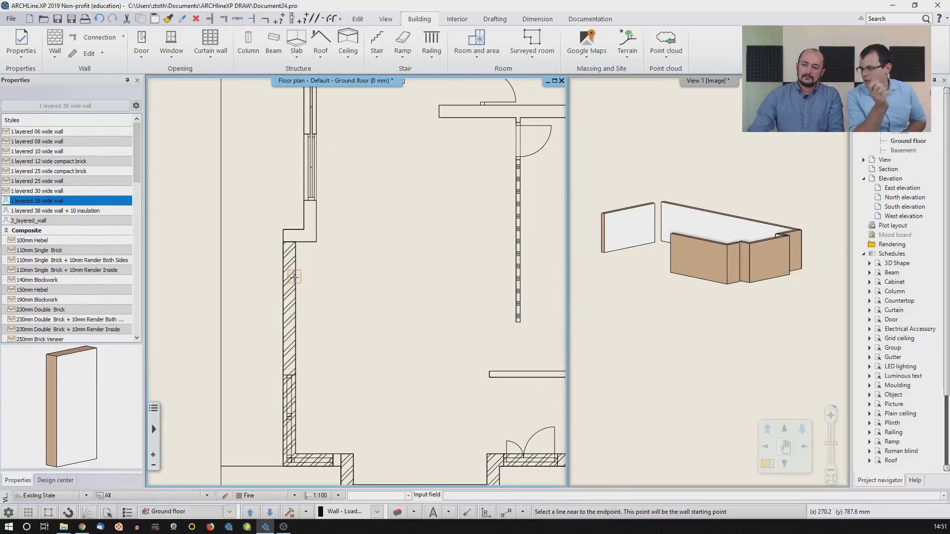
Step: Trace the short horizontal jog of the west outer wall from the DWG lines as a wall
scroll(304, 270, "up", 2)
scroll(310, 266, "up", 2)
left_click(347, 248)
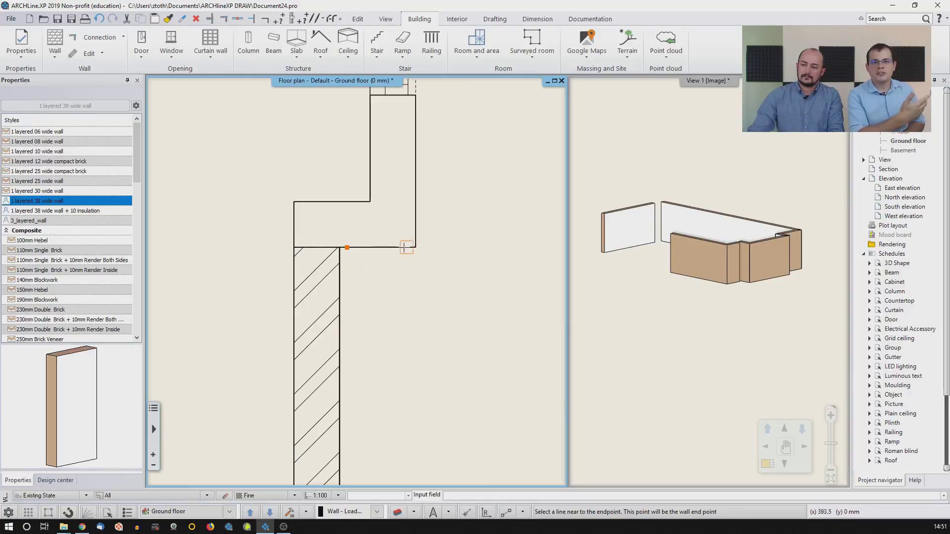
left_click(346, 206)
Step: Create the northern section of the west outer wall from the DWG lines, from the jog to the north wall
middle_click_drag(400, 182, 357, 319)
left_click(372, 320)
scroll(415, 289, "down", 7)
middle_click_drag(425, 107, 381, 364)
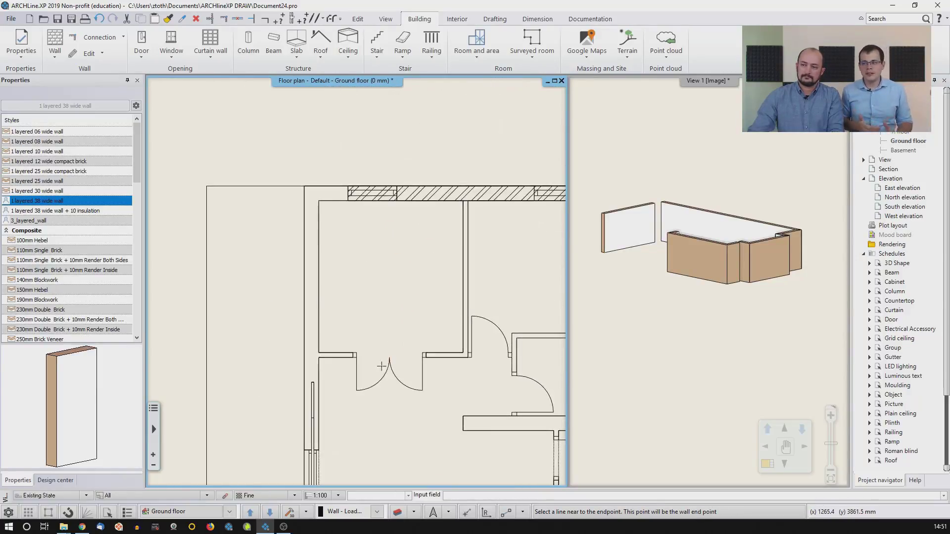
middle_click_drag(326, 231, 327, 265)
left_click(318, 240)
left_click(305, 254)
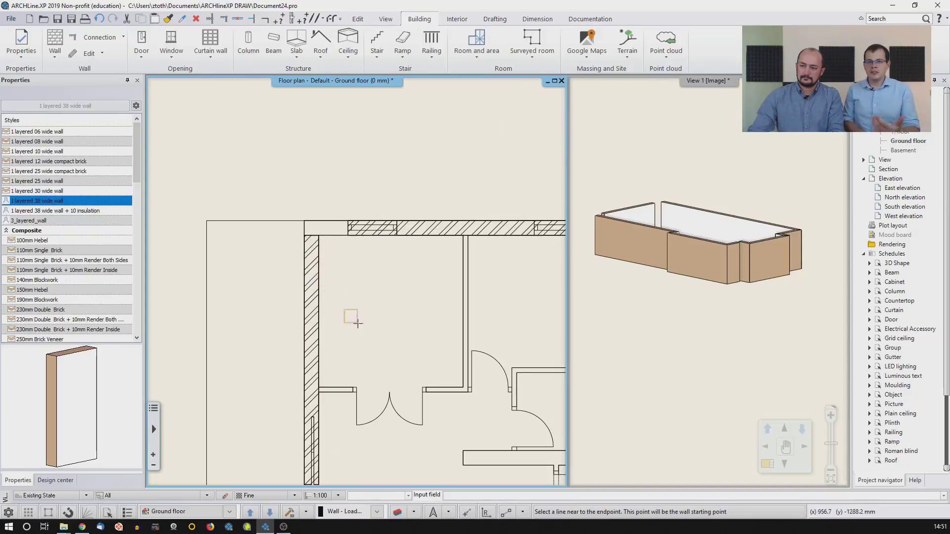
Step: Create the interior partition south of the northwest room from the DWG lines, running from the west wall across both door openings
scroll(374, 356, "up", 5)
middle_click_drag(374, 356, 313, 308)
left_click(224, 341)
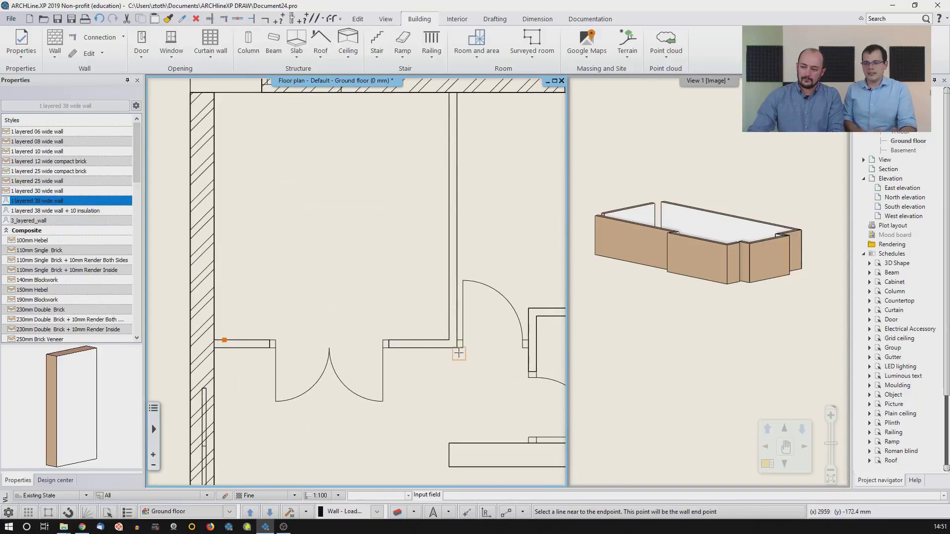
scroll(507, 336, "up", 4)
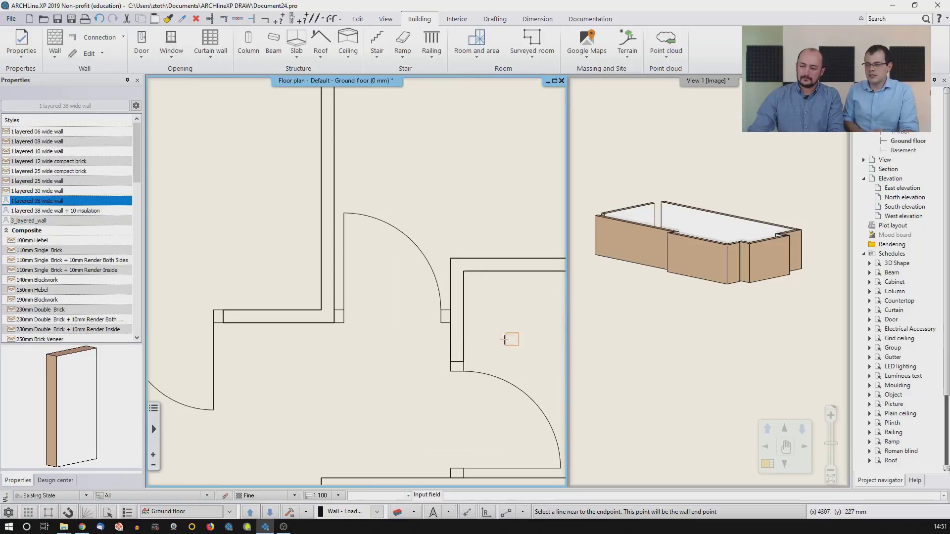
left_click(401, 285)
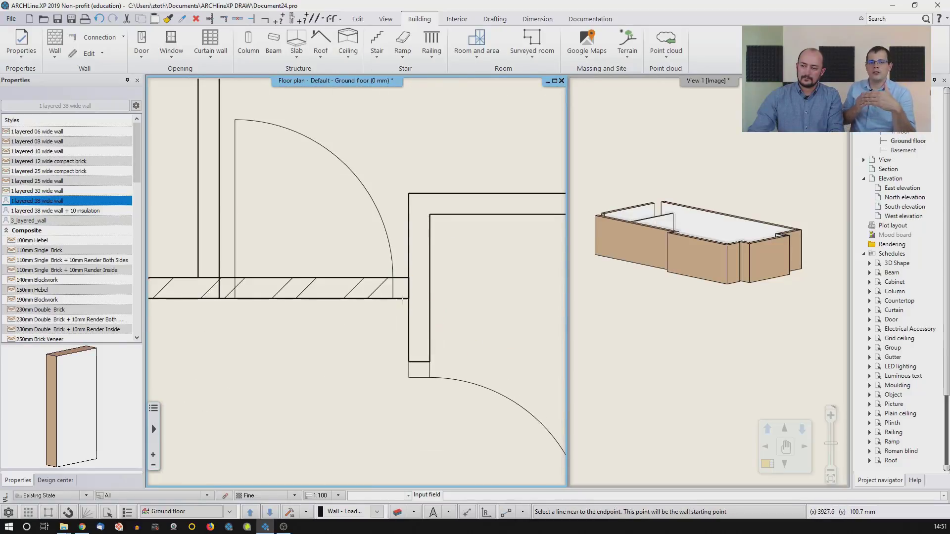
Step: Create the partition between the two northern rooms from the DWG lines, running from the cross partition up to the north wall
scroll(352, 302, "down", 2)
left_click(262, 275)
scroll(281, 384, "down", 2)
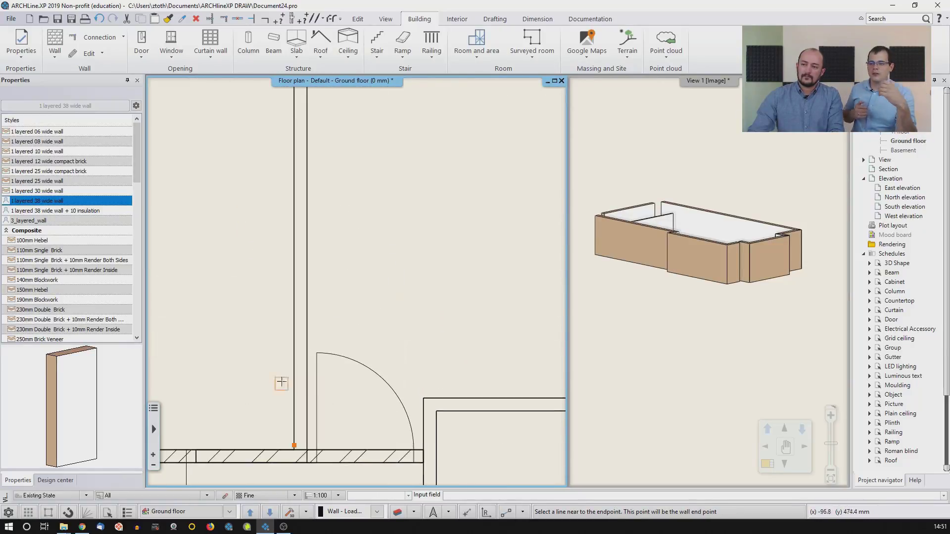
left_click(328, 184)
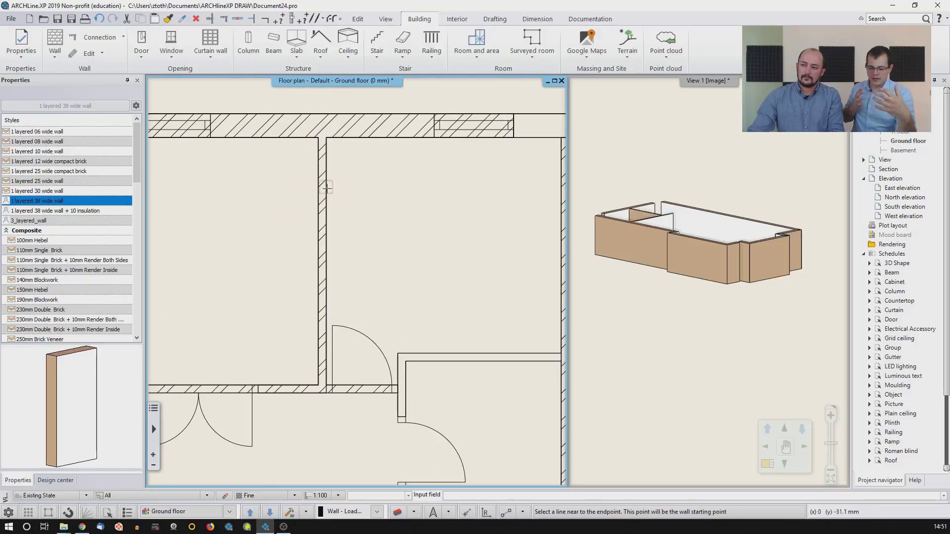
Step: Create the small room's west wall from the DWG lines, carrying it across the door opening to the thick cross wall outline
middle_click_drag(444, 331, 447, 191)
left_click(409, 227)
scroll(419, 303, "up", 5)
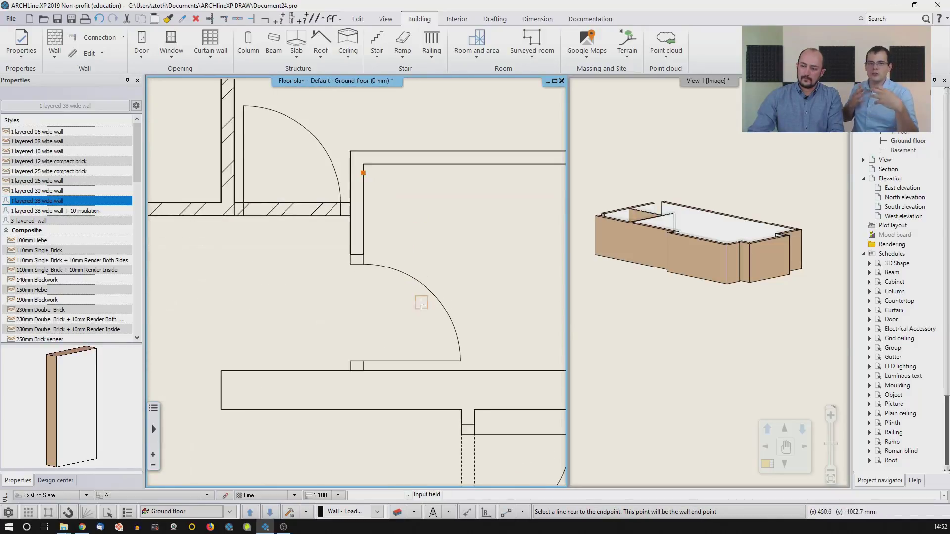
left_click(317, 324)
scroll(342, 297, "down", 3)
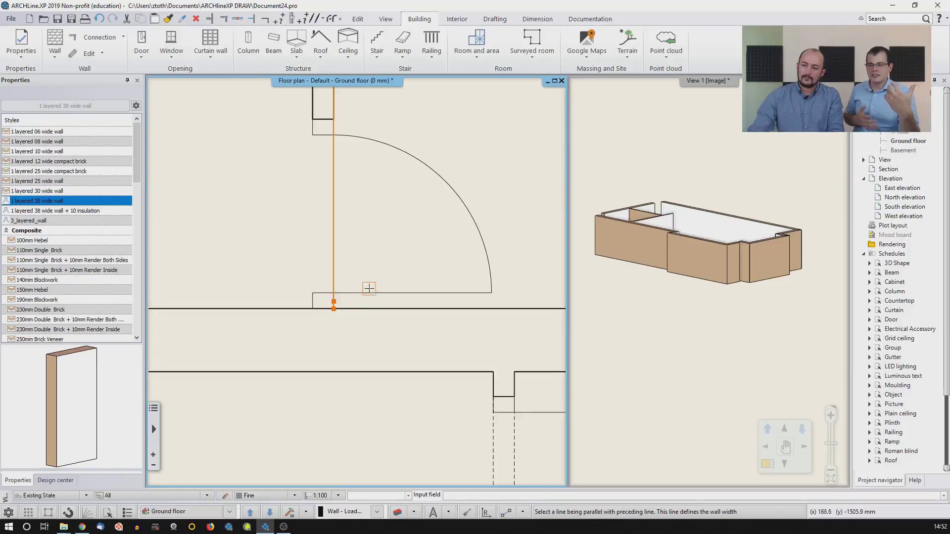
left_click(341, 225)
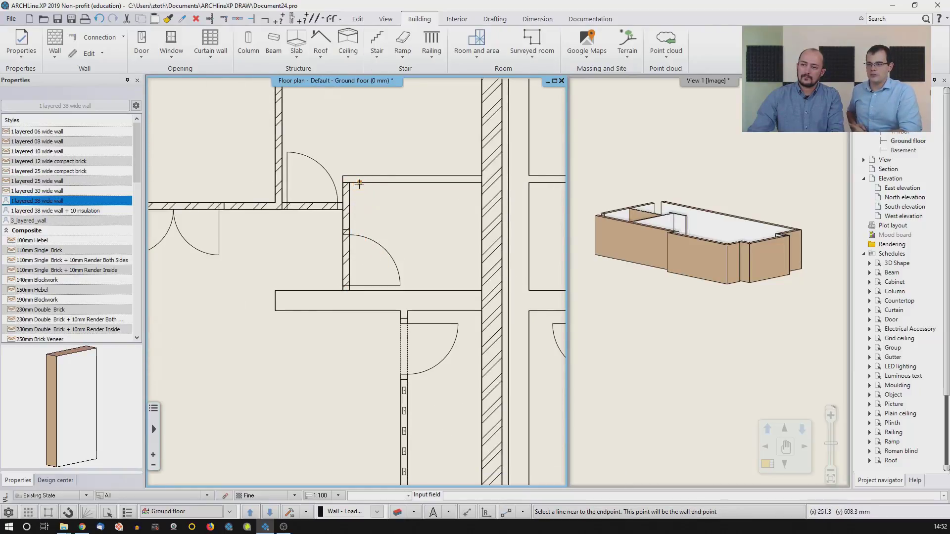
Step: Create the small room's north wall and the thick cross wall south of it from the DWG lines
left_click(476, 184)
left_click(370, 176)
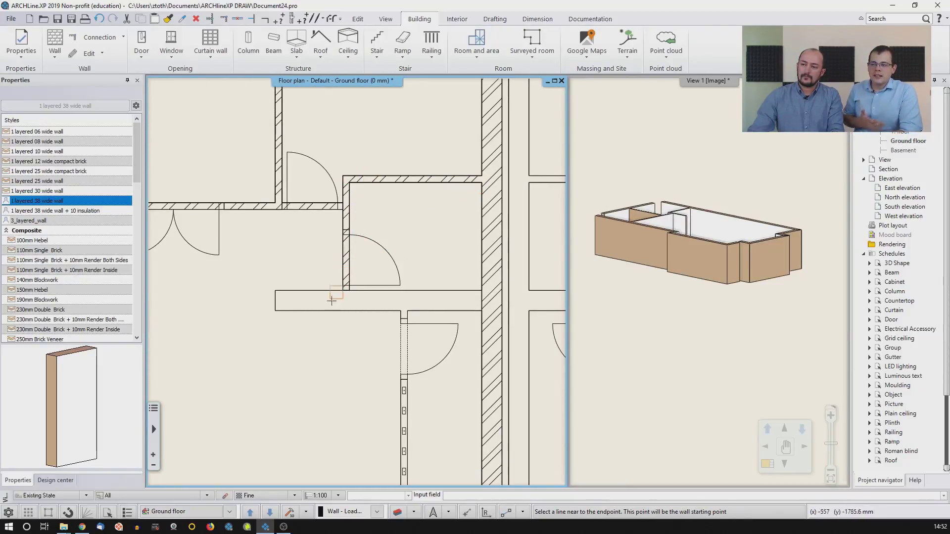
left_click(283, 311)
left_click(470, 310)
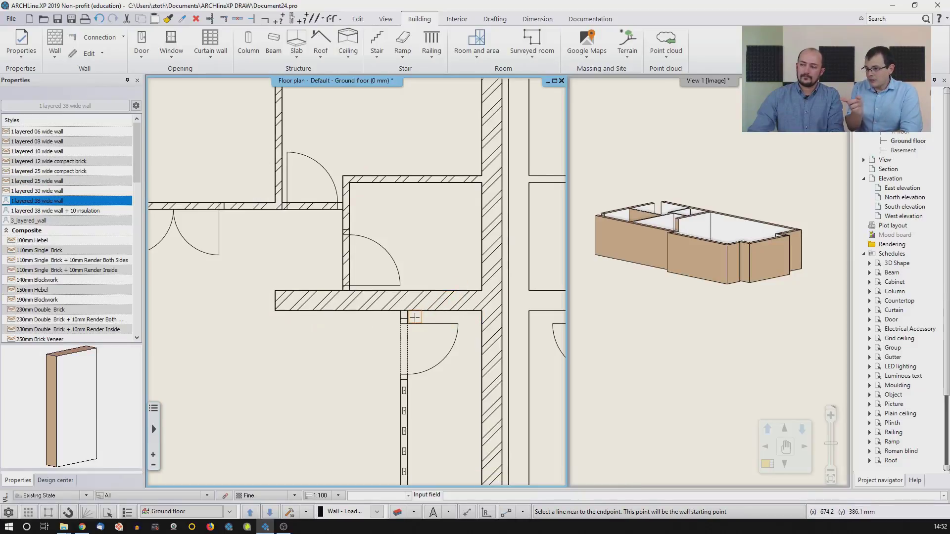
Step: Create the long slotted partition from the DWG lines, running south from the thick cross wall across the door opening to its free end
scroll(414, 318, "up", 5)
left_click(407, 312)
scroll(388, 349, "down", 4)
middle_click_drag(417, 425, 441, 193)
middle_click_drag(429, 403, 442, 266)
left_click(397, 372)
left_click(386, 368)
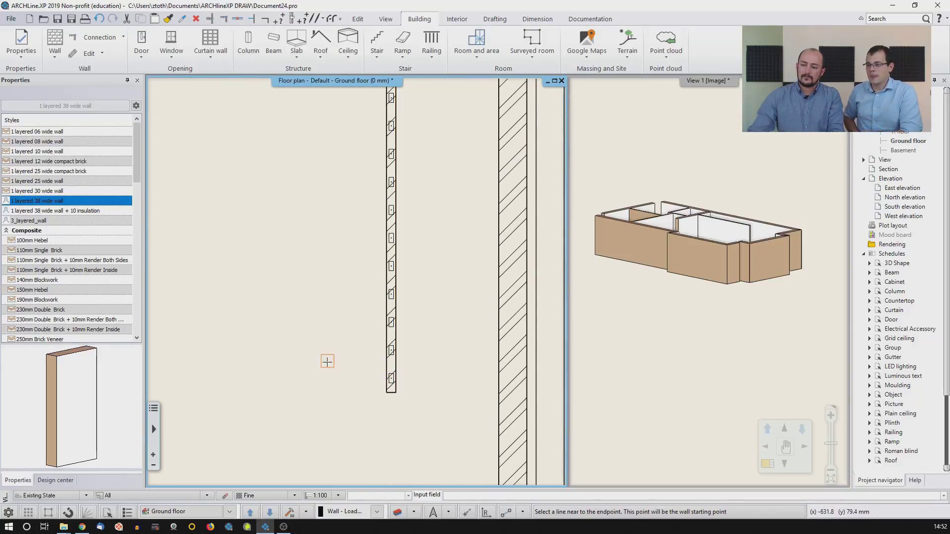
key("Escape")
Step: Create the short partition north of the southeast entrance door from the DWG lines, extending to the party wall
scroll(327, 361, "down", 2)
scroll(330, 365, "down", 2)
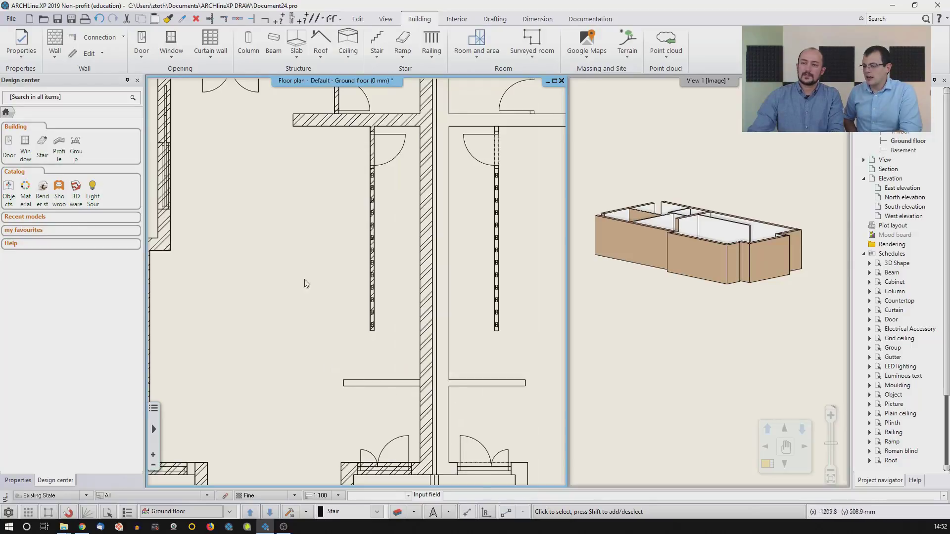
left_click(55, 54)
left_click(84, 108)
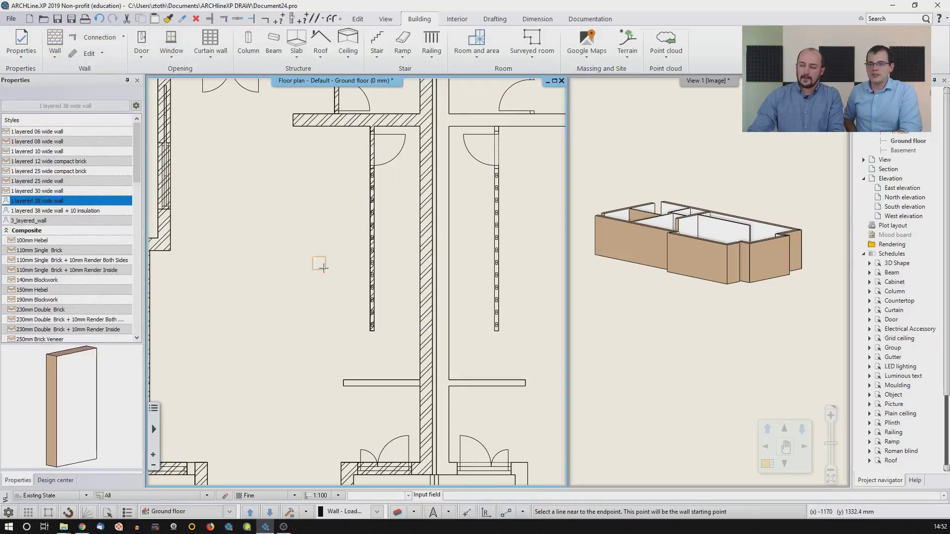
left_click(352, 380)
left_click(412, 379)
left_click(399, 388)
key("Escape")
Step: Examine the traced unit in the floor plan and inspect its interior walls in 3D from a higher angle
scroll(303, 316, "down", 3)
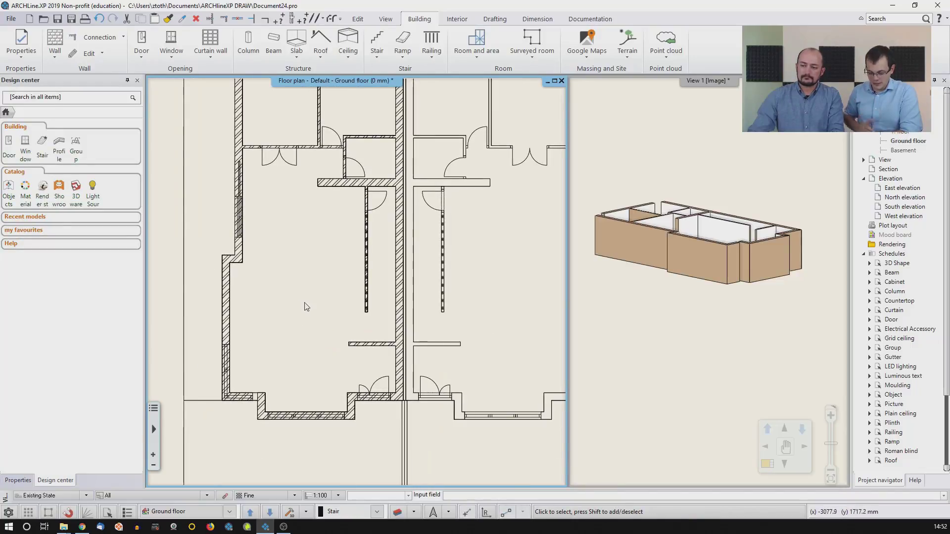
scroll(297, 287, "down", 3)
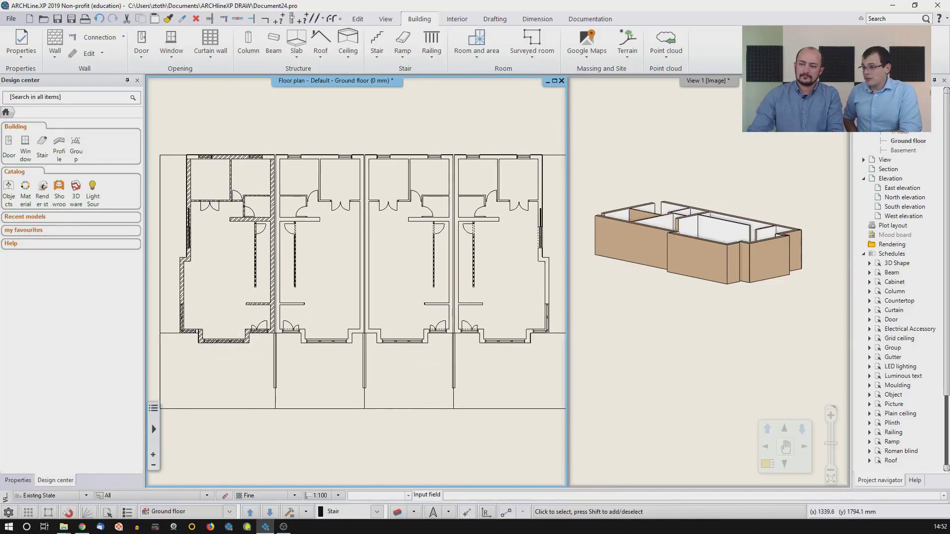
scroll(376, 272, "up", 4)
middle_click_drag(367, 241, 362, 272)
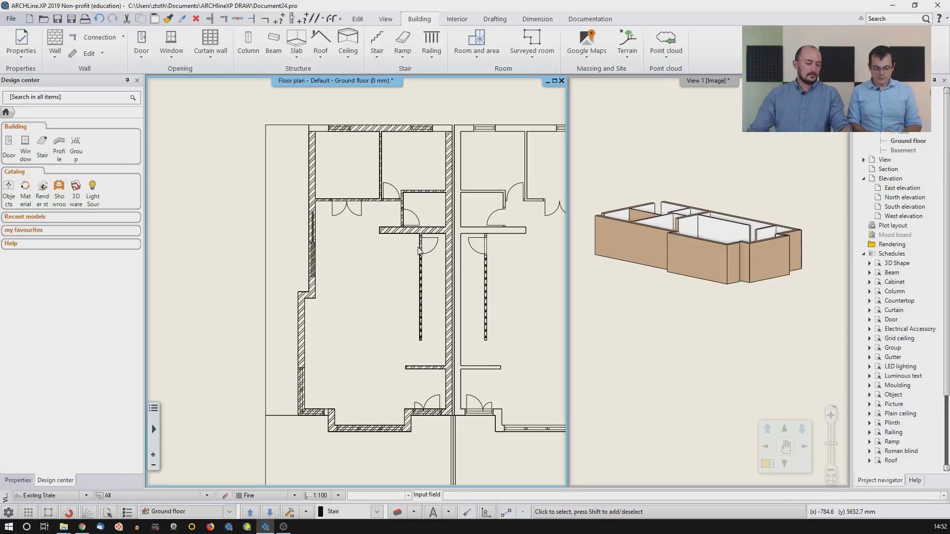
left_click(693, 184)
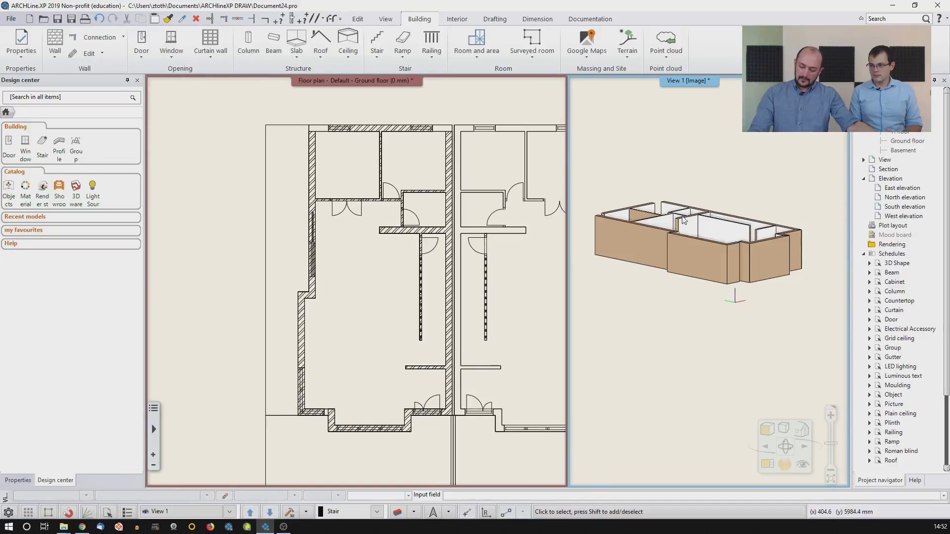
middle_click_drag(674, 224, 674, 267)
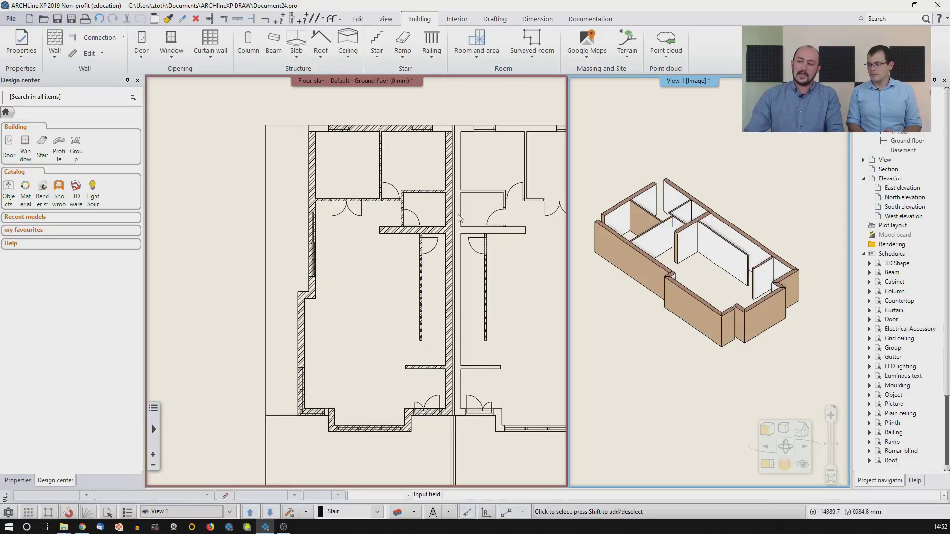
Step: Trim both ends of the north outer wall to form corners with the west outer wall and the east party wall
left_click(367, 239)
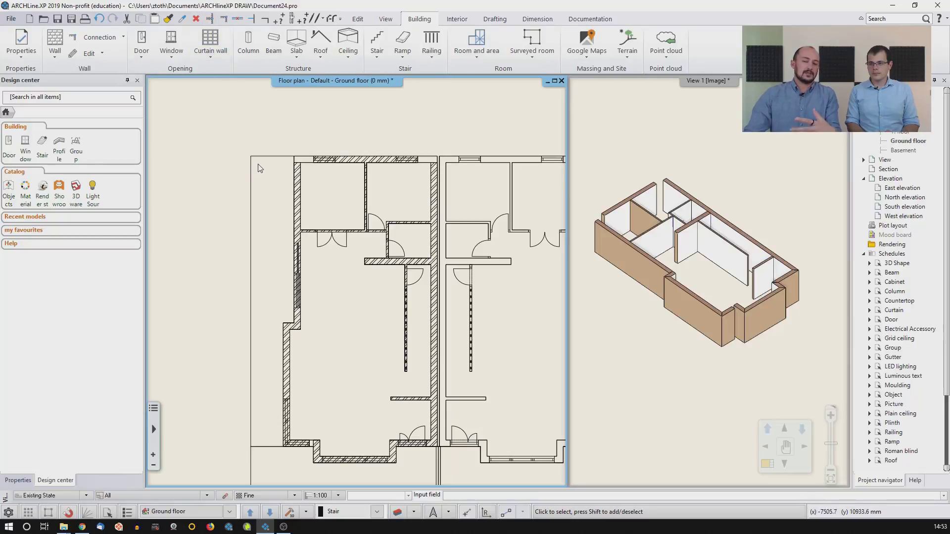
left_click(224, 20)
scroll(277, 107, "up", 4)
left_click(315, 239)
left_click(390, 208)
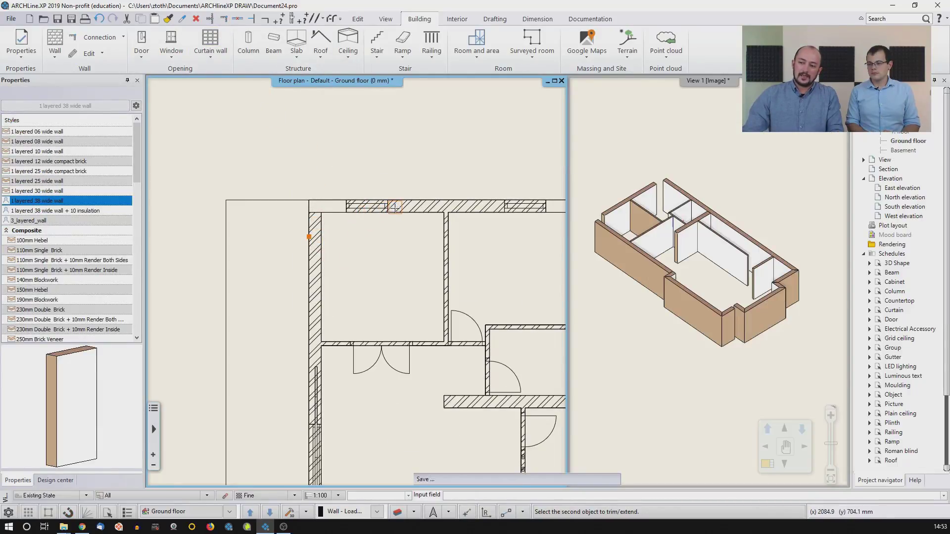
middle_click_drag(507, 183, 309, 168)
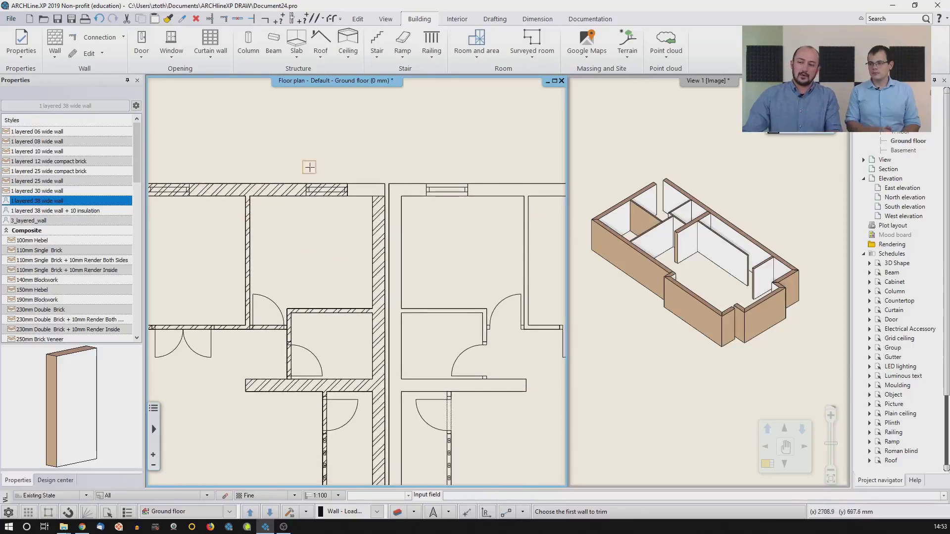
left_click(332, 194)
left_click(379, 209)
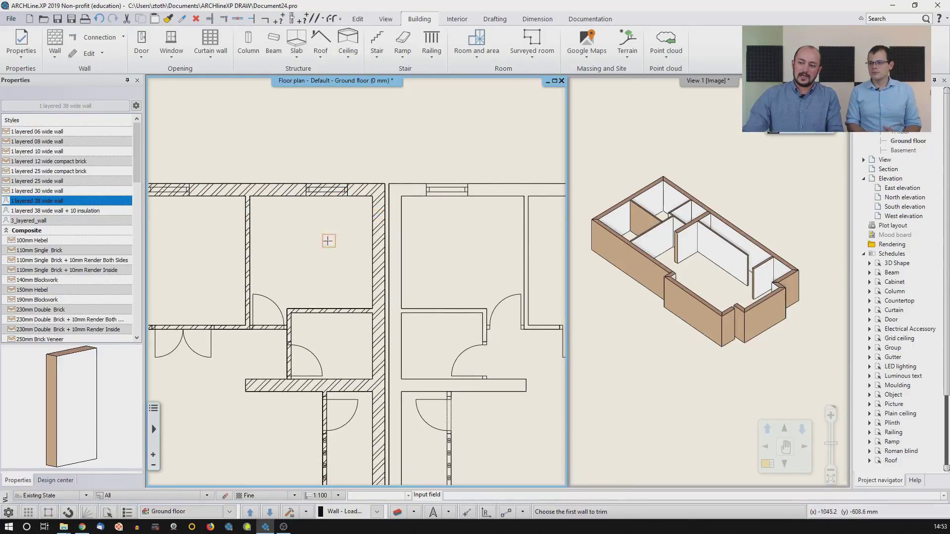
Step: Join the short south outer wall west of the bay with the bay's west side wall at their corner, working in 3D
middle_click_drag(312, 254, 366, 151)
middle_click_drag(338, 283, 361, 199)
middle_click_drag(364, 275, 402, 216)
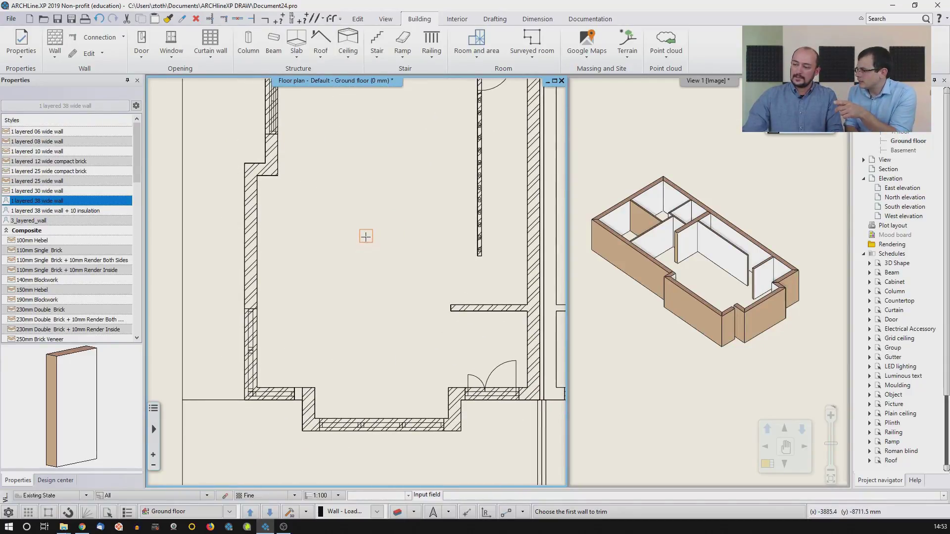
key("Escape")
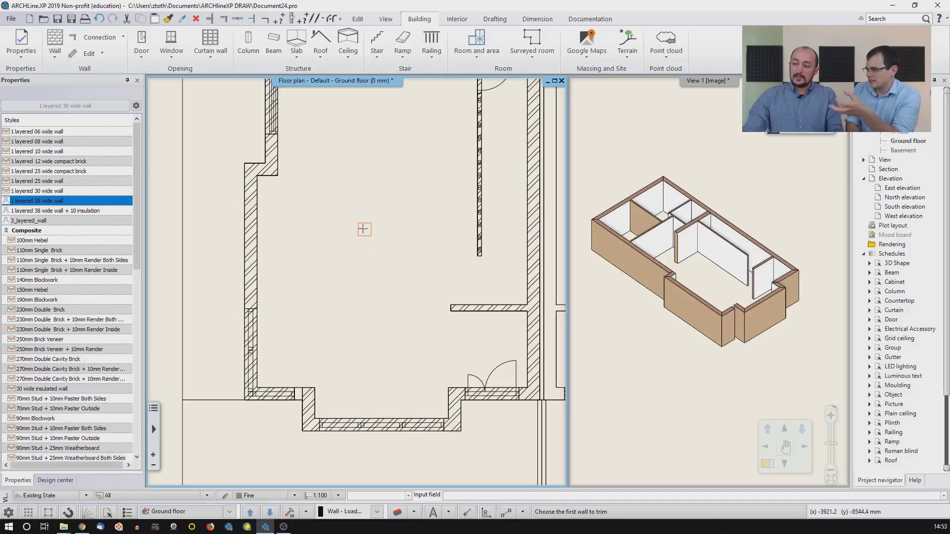
left_click(734, 314)
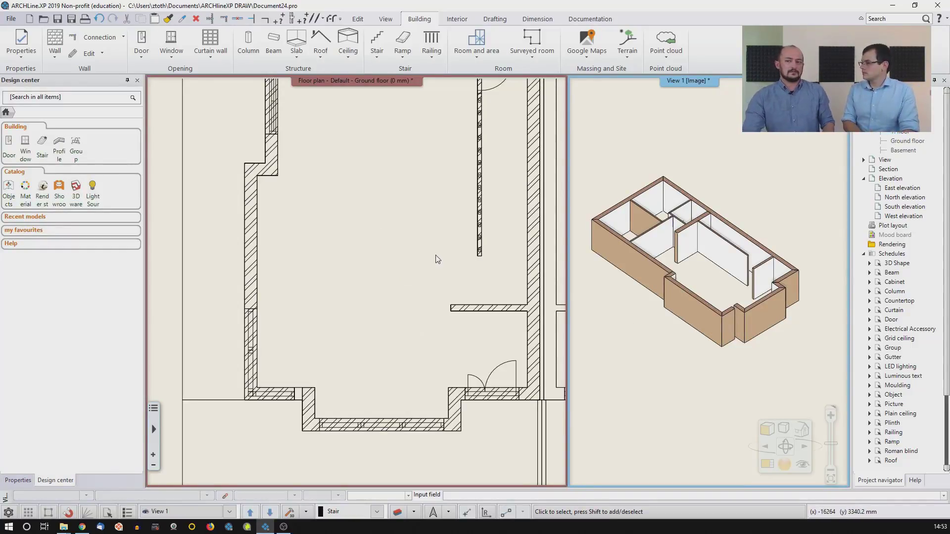
scroll(713, 290, "up", 5)
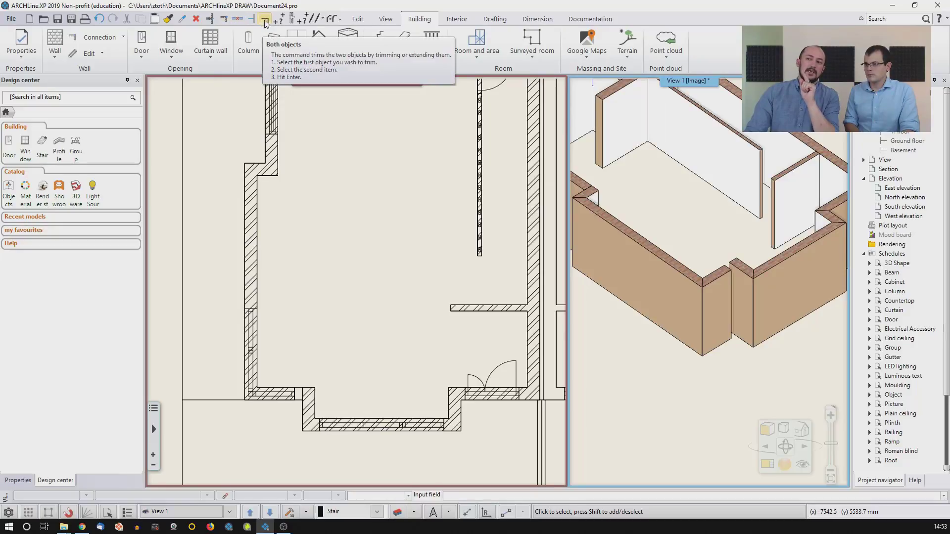
left_click(223, 20)
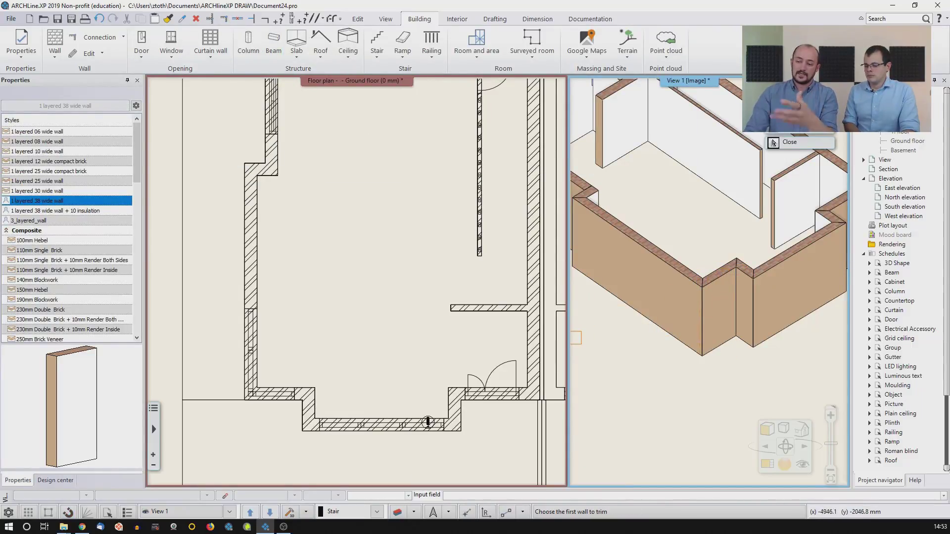
key("Escape")
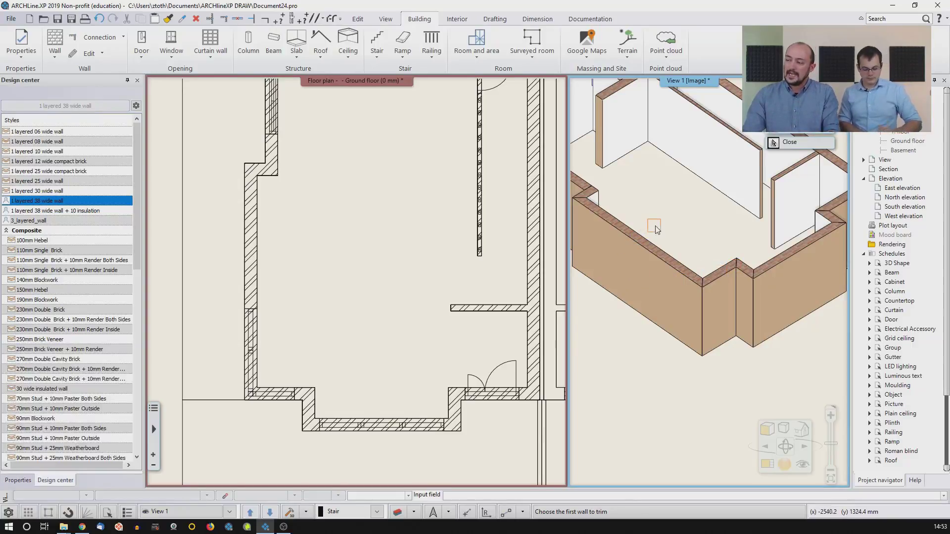
Step: Try to connect the northern rooms' partition with the north outer wall, and the slotted partition with the thick cross wall, in 3D
middle_click_drag(665, 227, 670, 294)
middle_click_drag(630, 252, 684, 270)
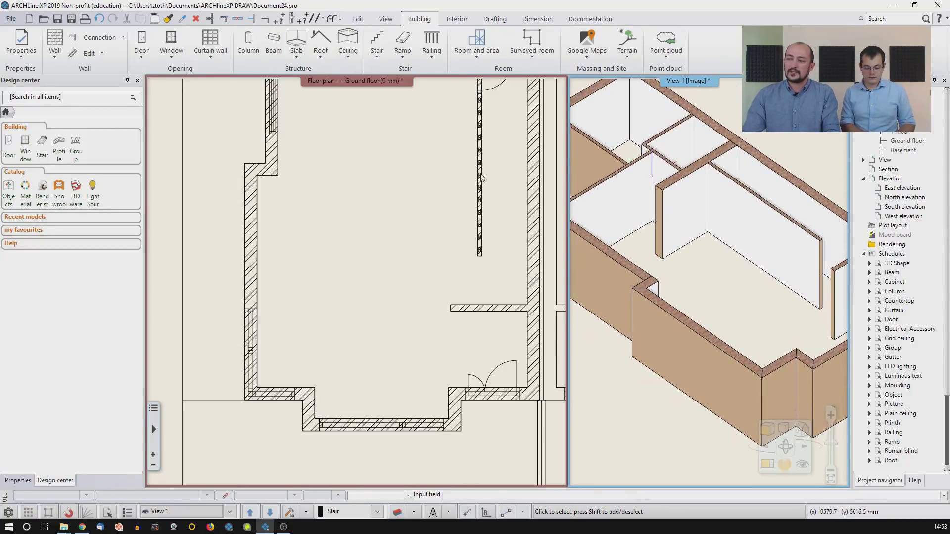
left_click(206, 20)
middle_click_drag(659, 176, 710, 198)
left_click(629, 164)
left_click(595, 157)
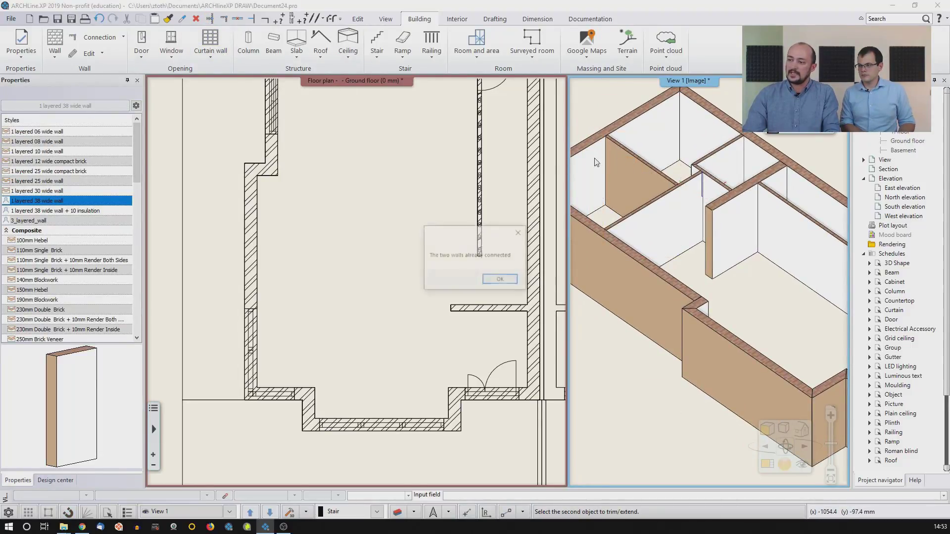
left_click(500, 278)
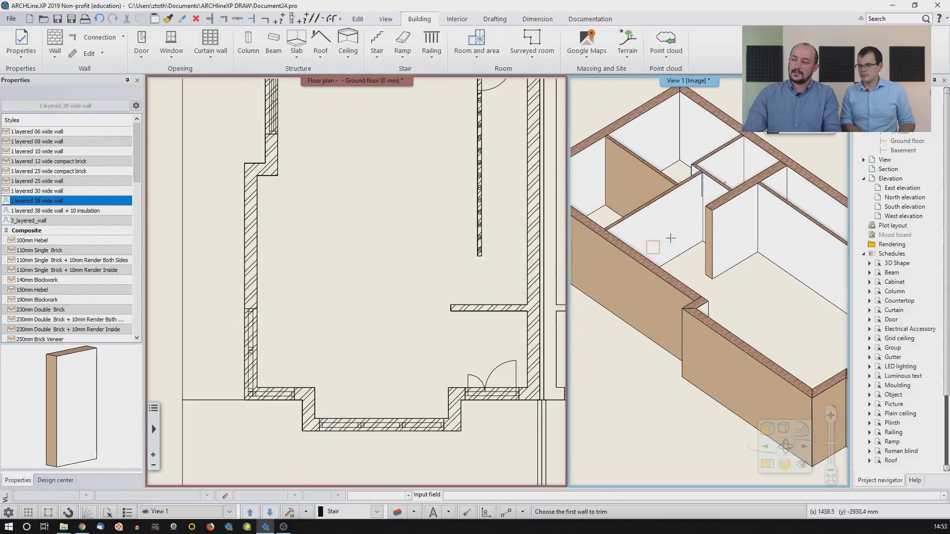
left_click(770, 210)
left_click(739, 211)
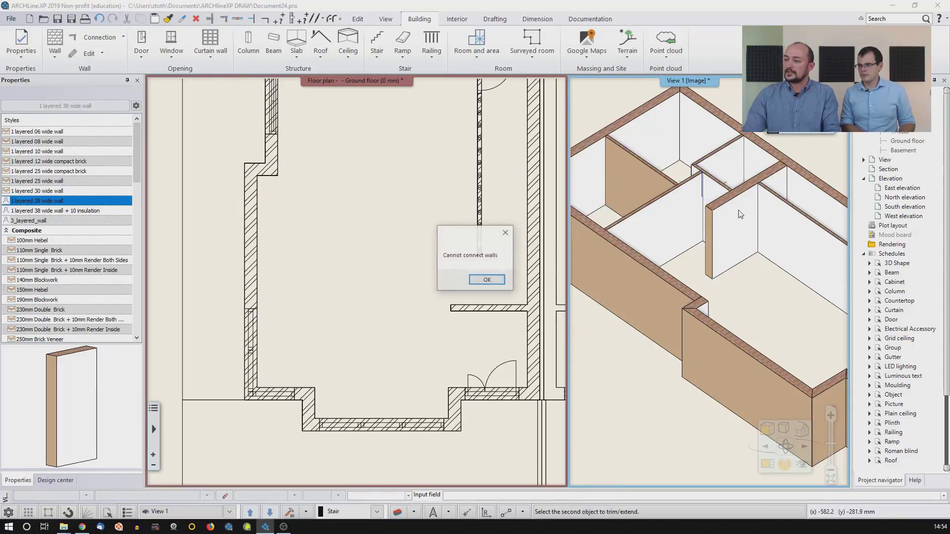
left_click(487, 279)
middle_click_drag(490, 277, 501, 421)
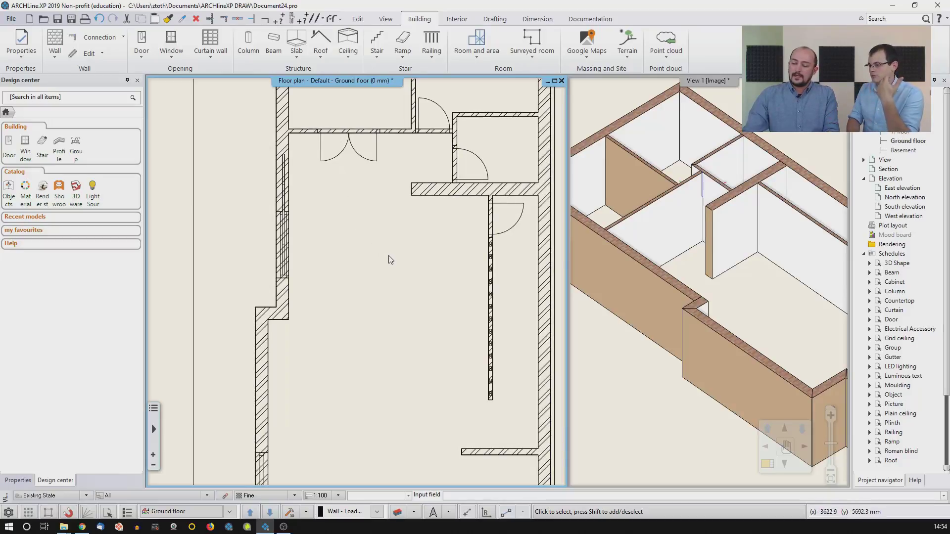
left_click(223, 19)
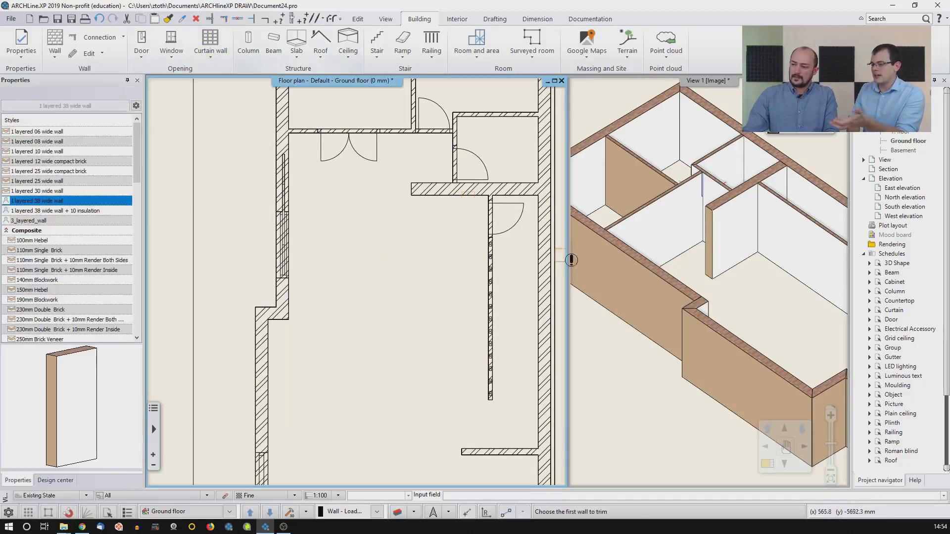
left_click(671, 291)
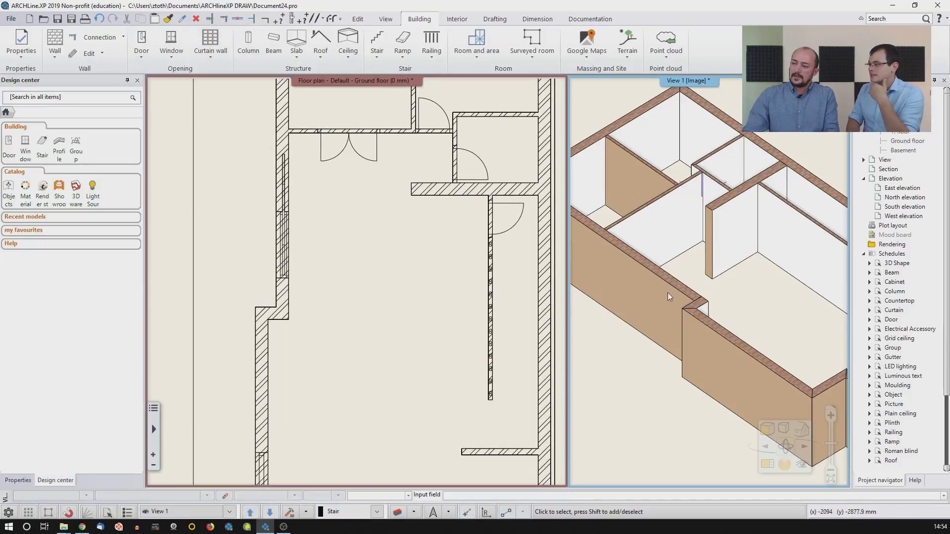
left_click(223, 19)
key("Escape")
Step: Start a new wall using the 1 layered 10 wide wall style
scroll(598, 345, "down", 2)
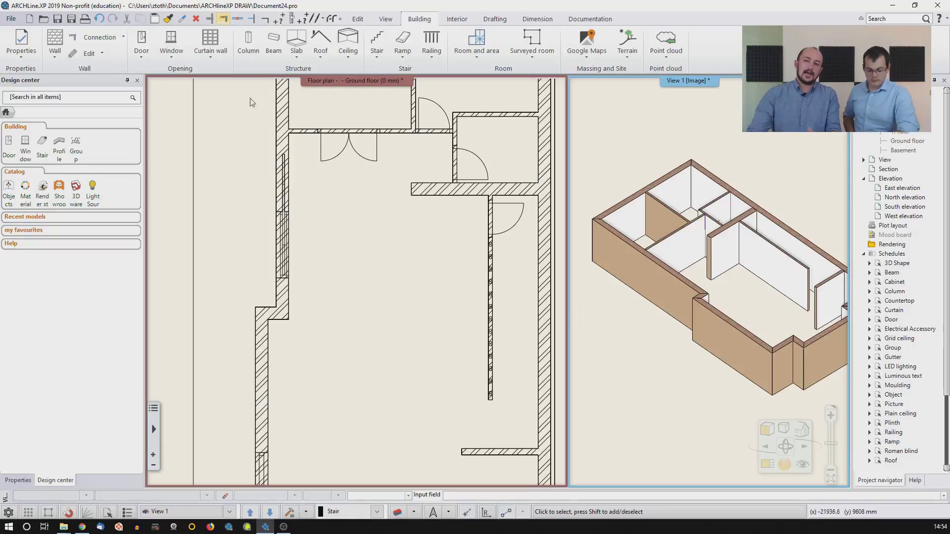
left_click(51, 41)
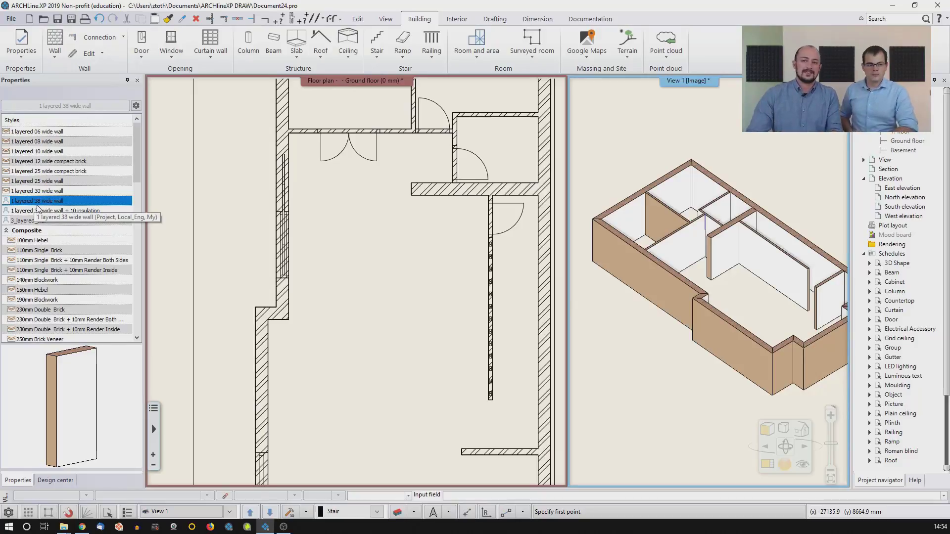
left_click(45, 151)
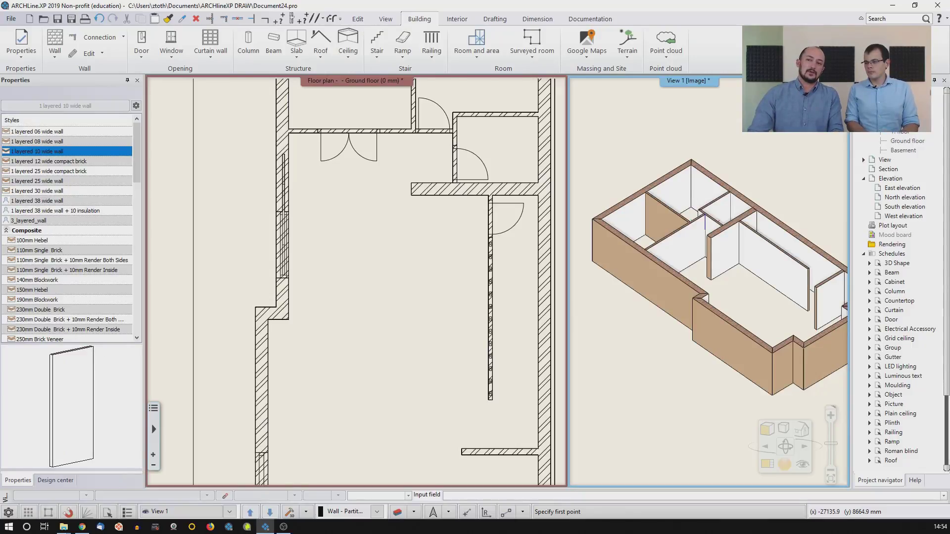
left_click(21, 45)
mouse_move(33, 83)
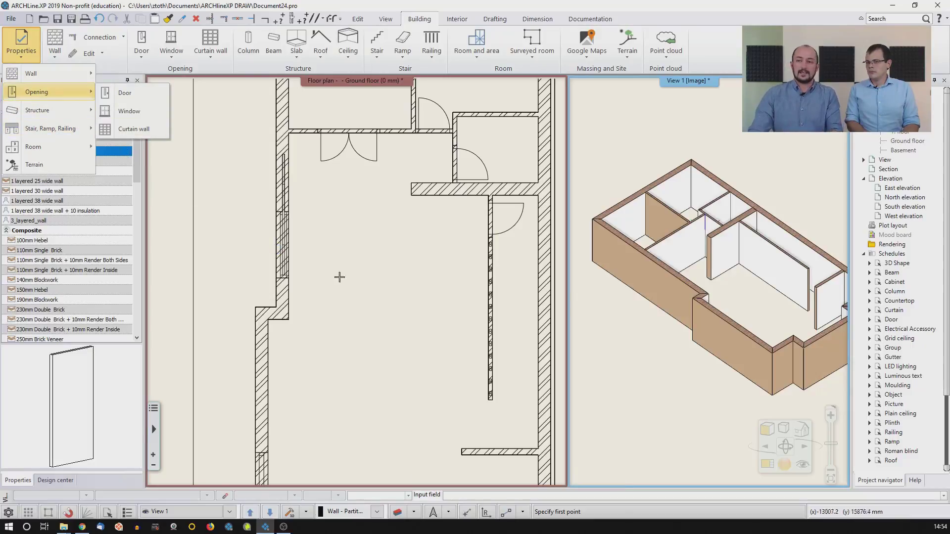
left_click(384, 285)
scroll(377, 283, "down", 2)
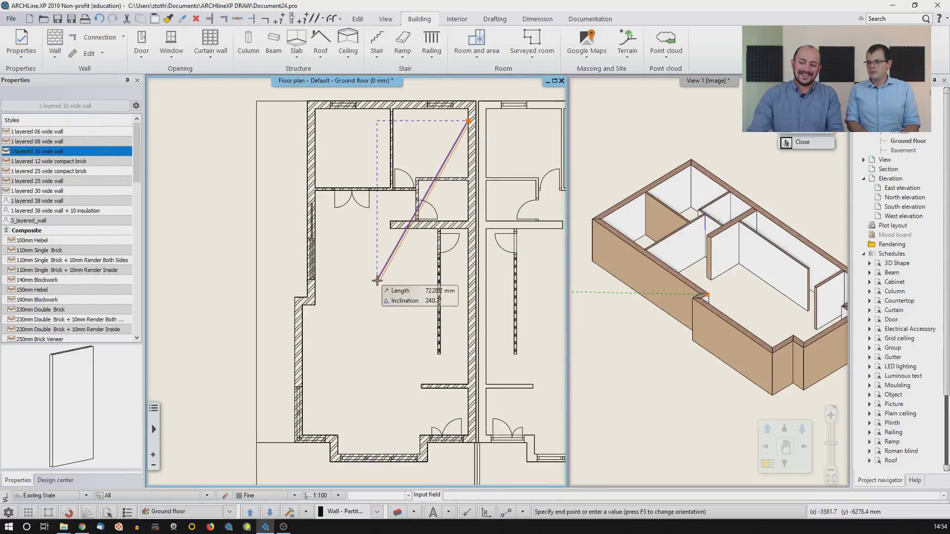
key("Escape")
scroll(319, 249, "down", 3)
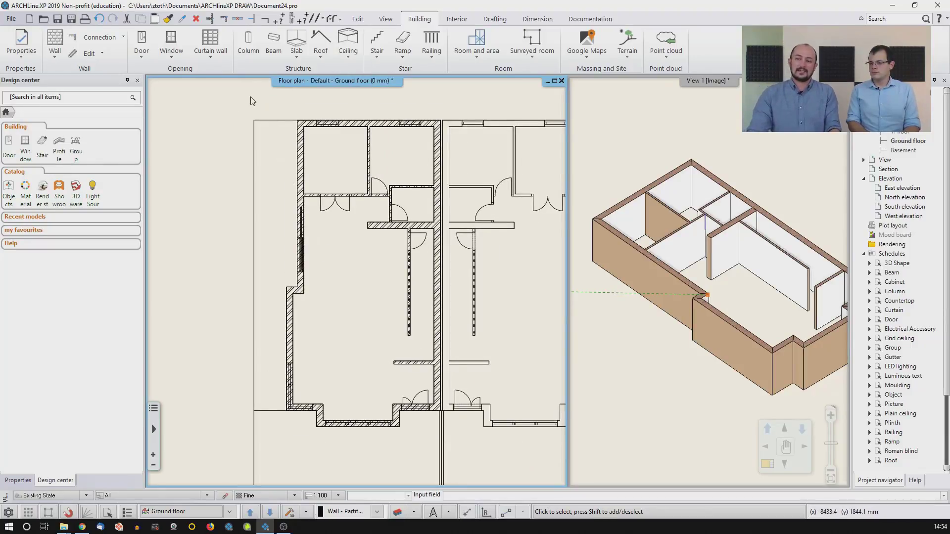
Step: Select all walls of the westernmost unit, filtering out the plan lines, and set their exterior finish face to Bright_white
middle_click_drag(512, 169, 480, 174)
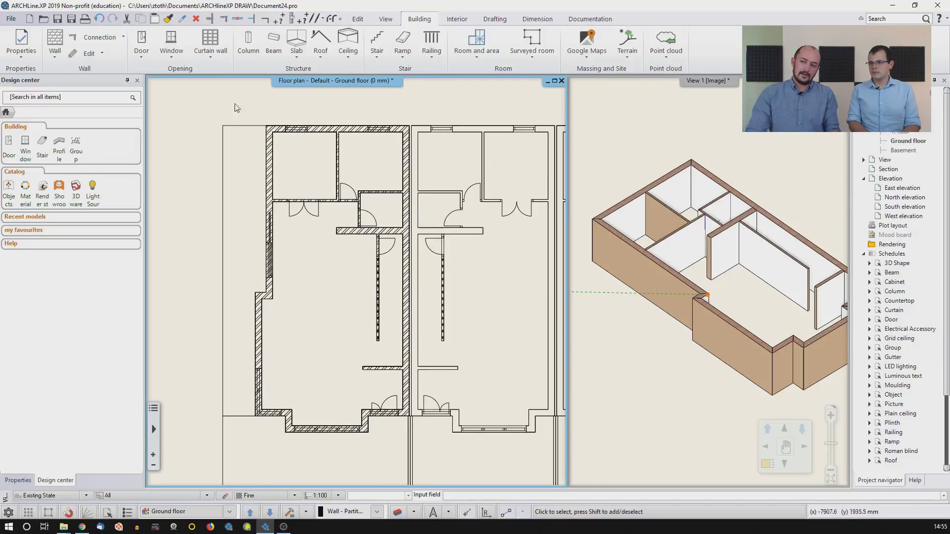
left_click(219, 95)
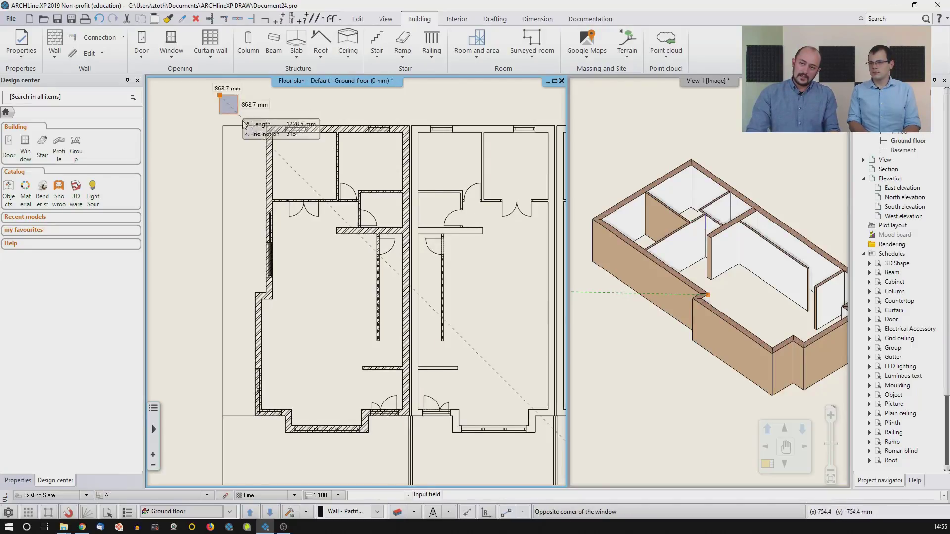
left_click(417, 441)
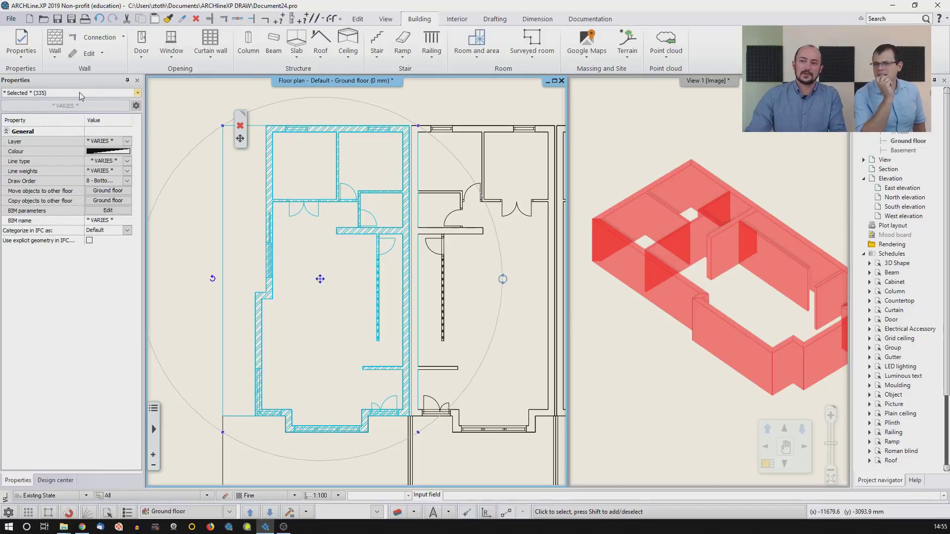
left_click(137, 94)
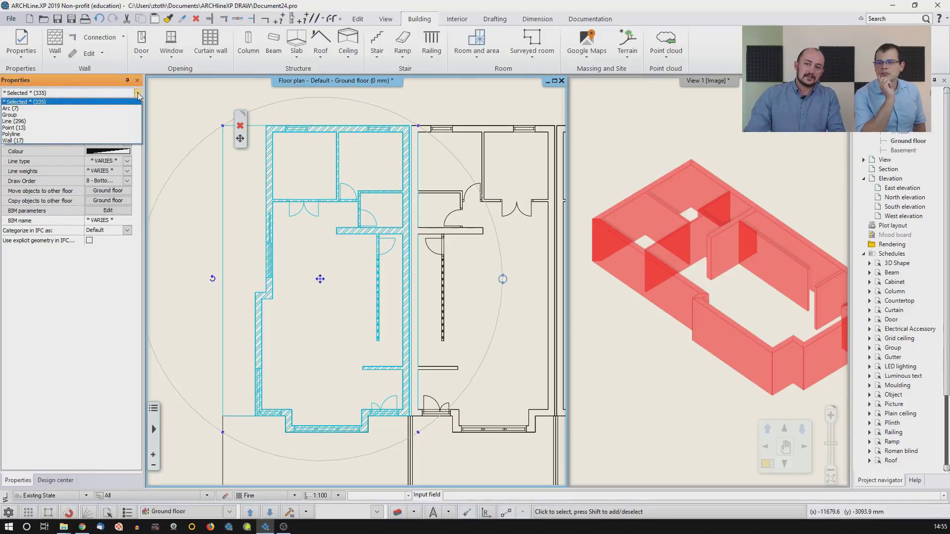
left_click(16, 140)
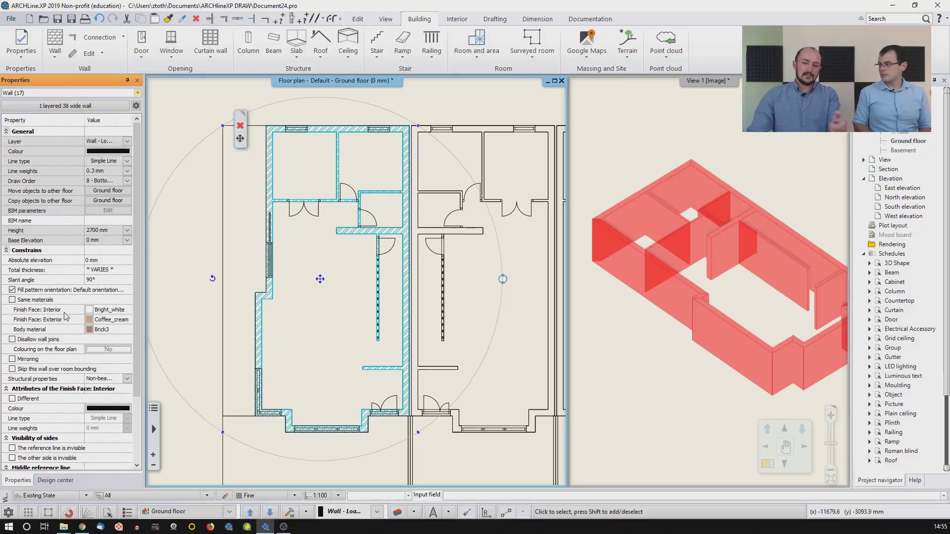
left_click(107, 320)
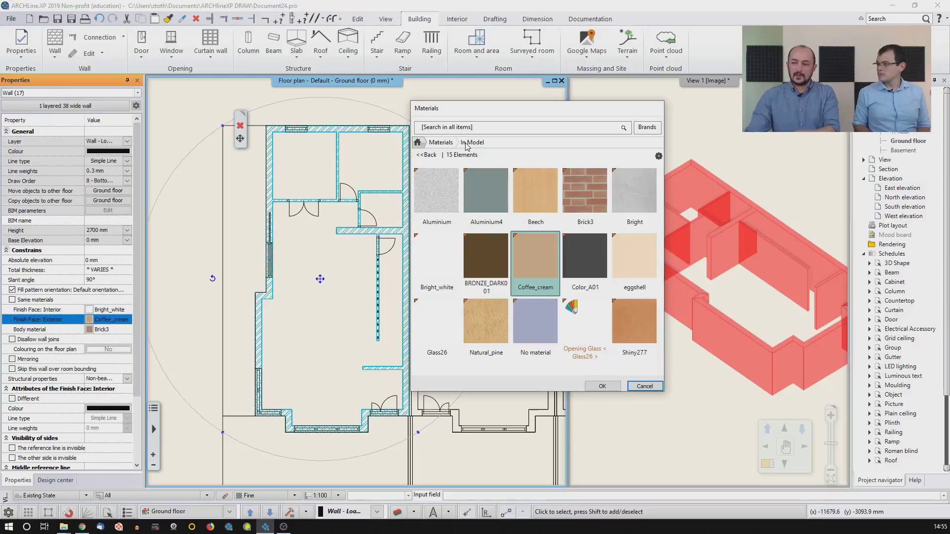
left_click(418, 142)
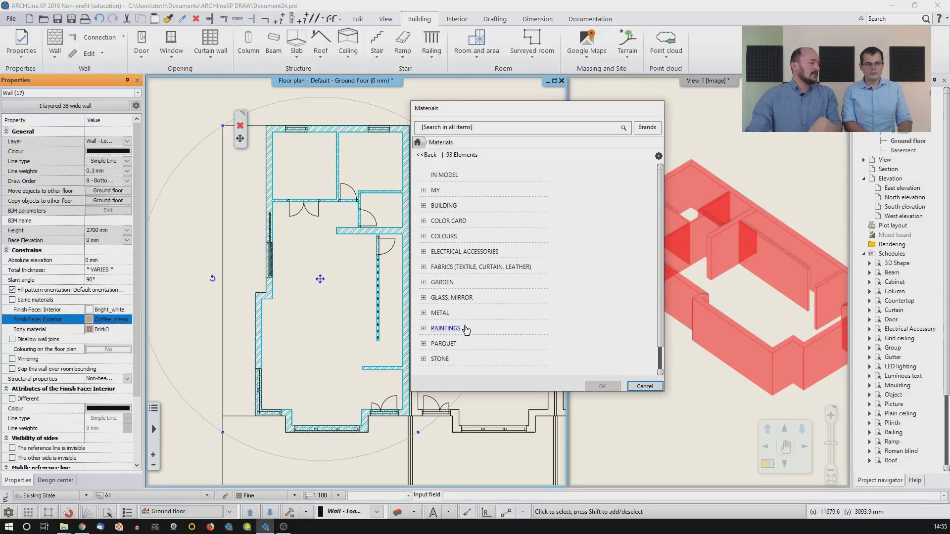
left_click(451, 179)
mouse_move(454, 258)
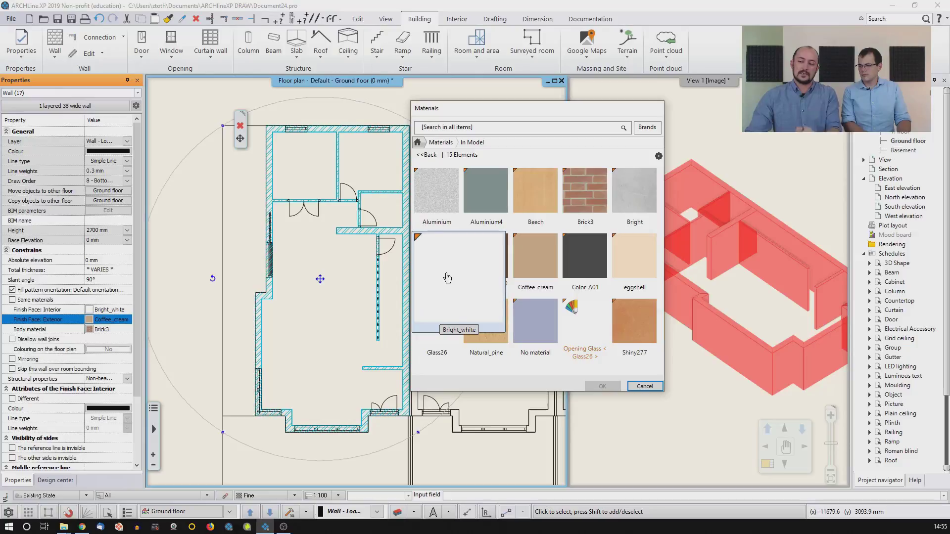
left_click(447, 277)
left_click(602, 386)
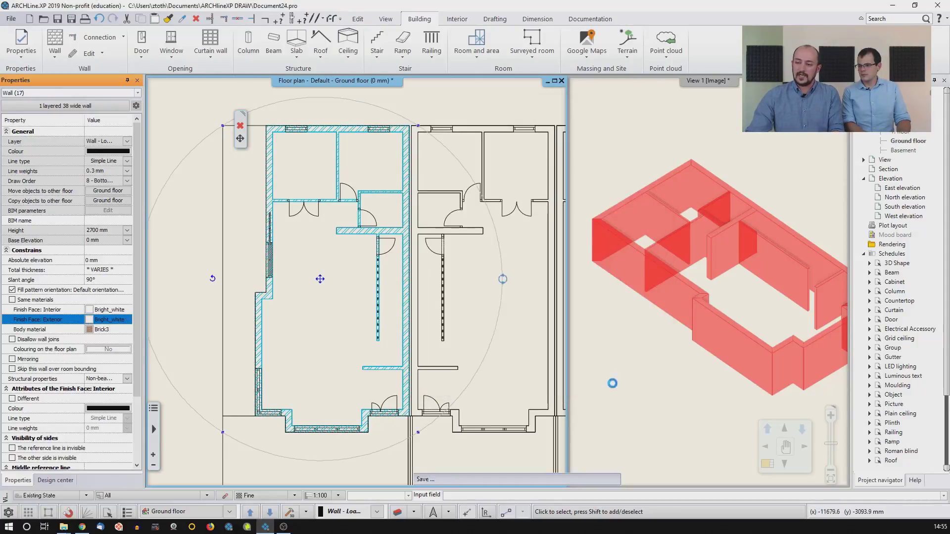
left_click(305, 261)
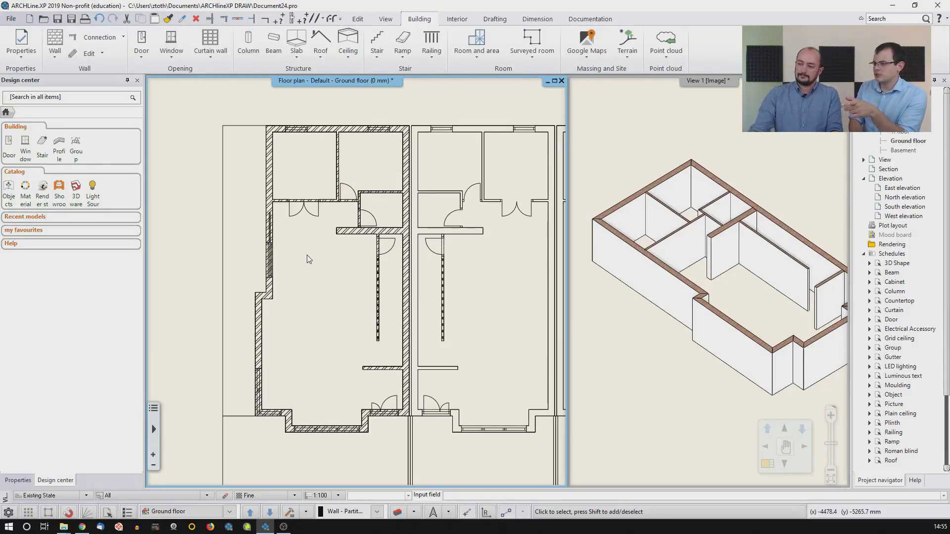
Step: Open the default slab properties to examine the thickness, materials and layer settings, and close them without changes
left_click(736, 269)
scroll(736, 272, "down", 2)
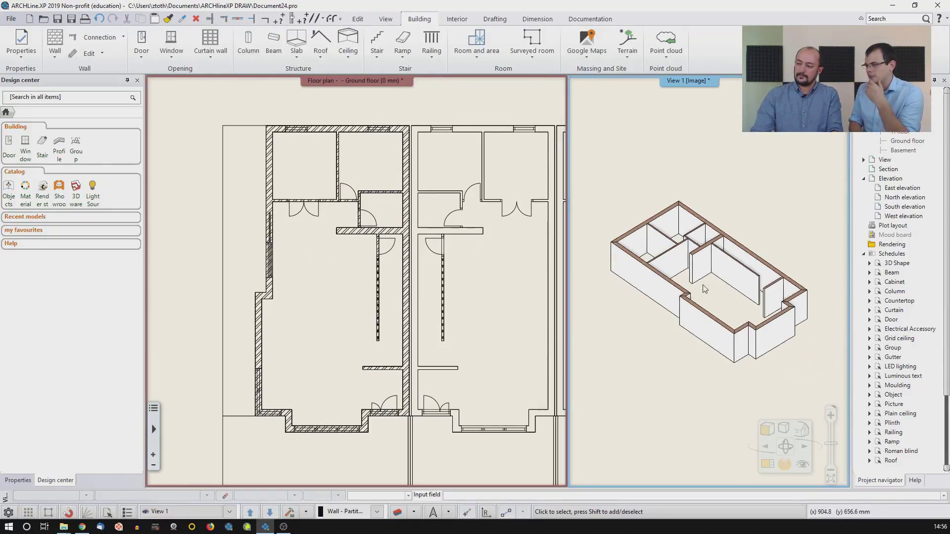
left_click(437, 257)
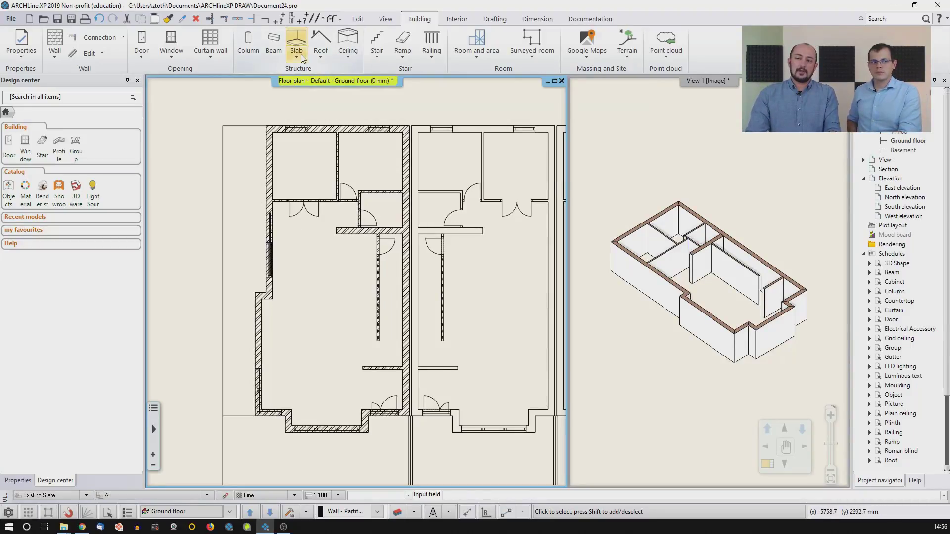
left_click(21, 44)
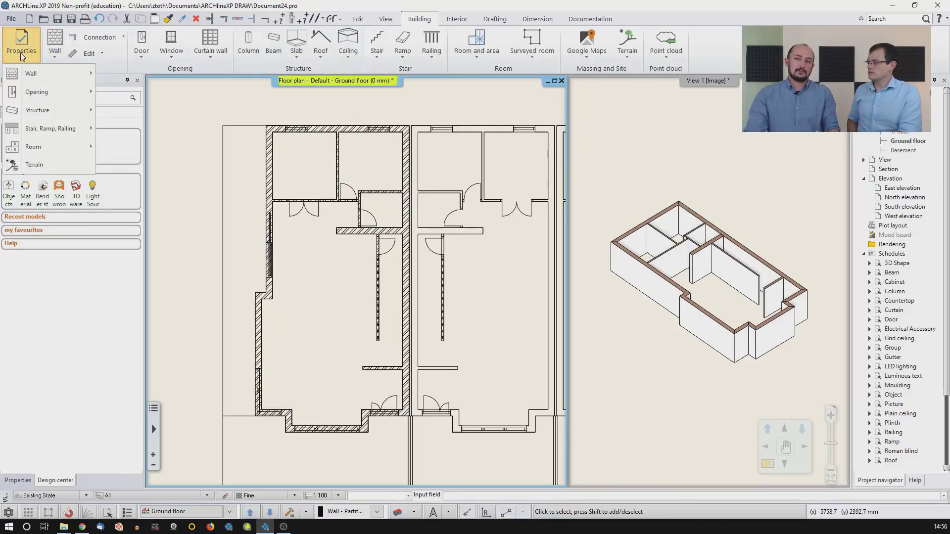
mouse_move(36, 109)
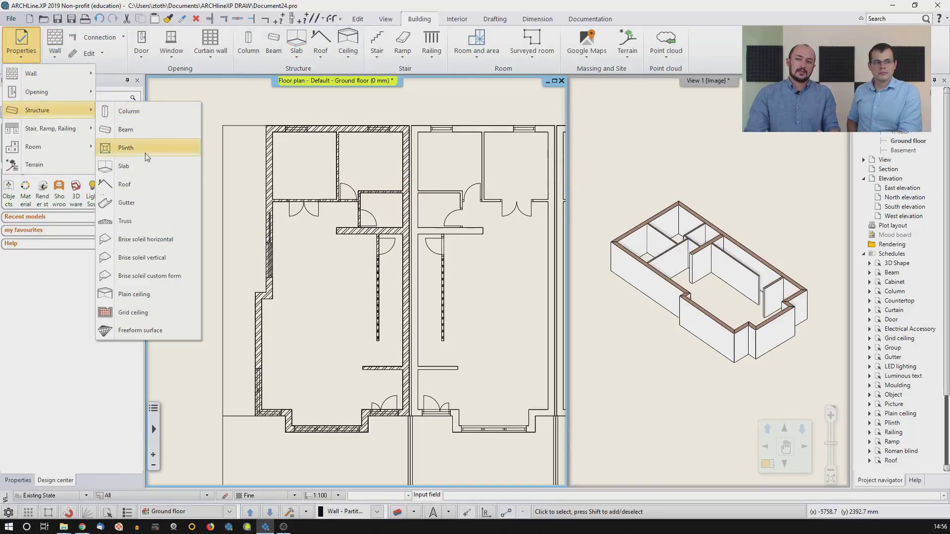
left_click(147, 168)
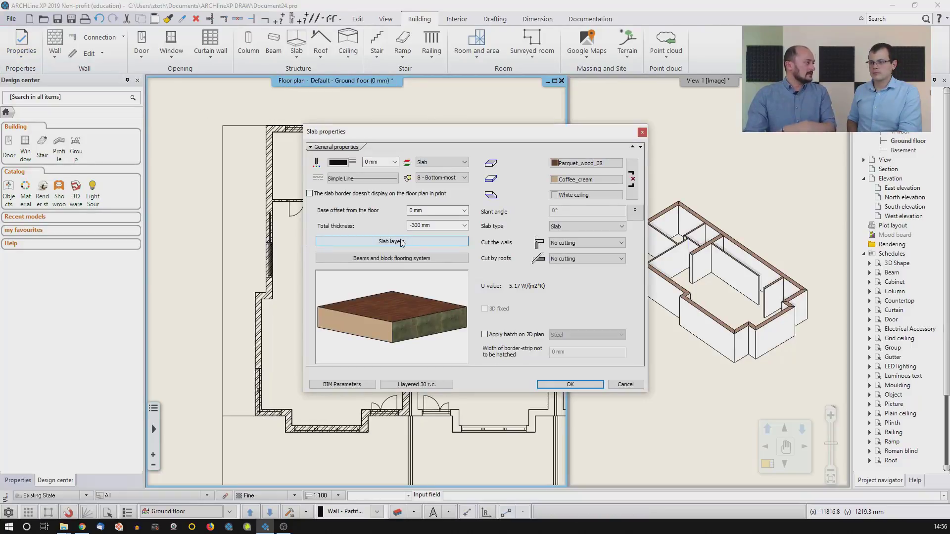
left_click(625, 384)
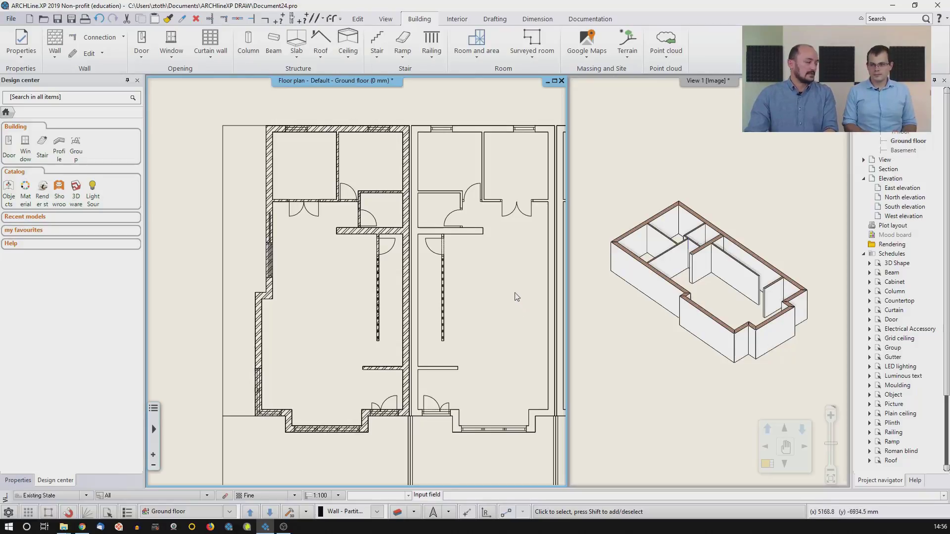
Step: Create a slab by walls in the 1 layered 30 r.c. style from the outer contour of the unit's walls
left_click(298, 58)
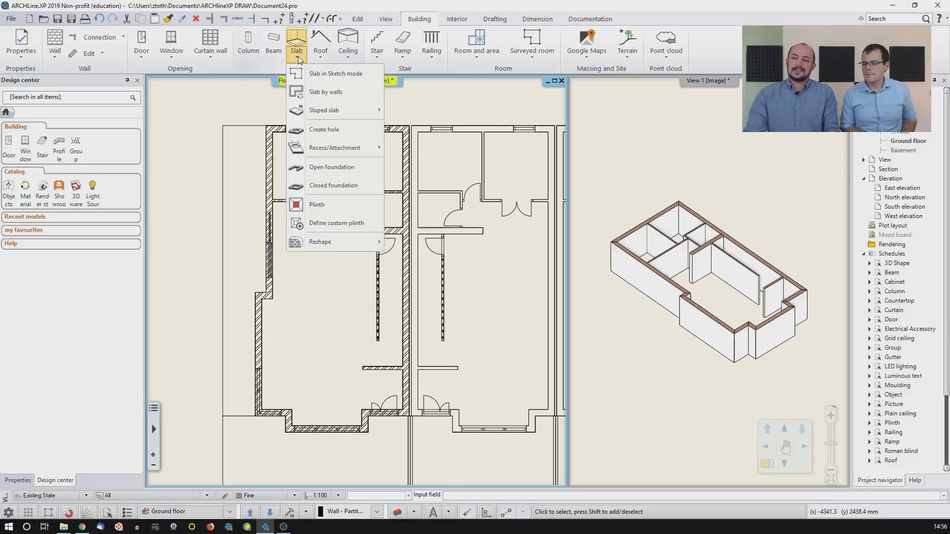
left_click(310, 93)
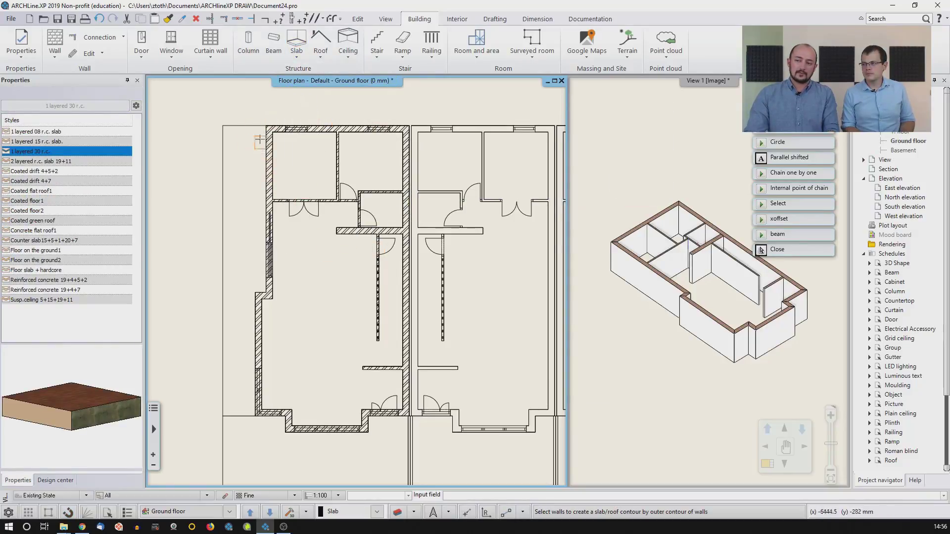
left_click(230, 95)
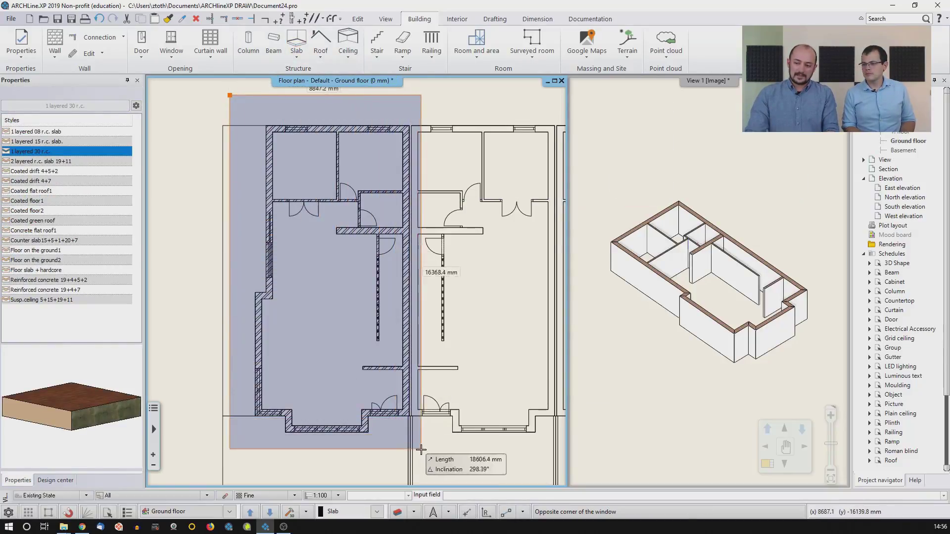
left_click(428, 460)
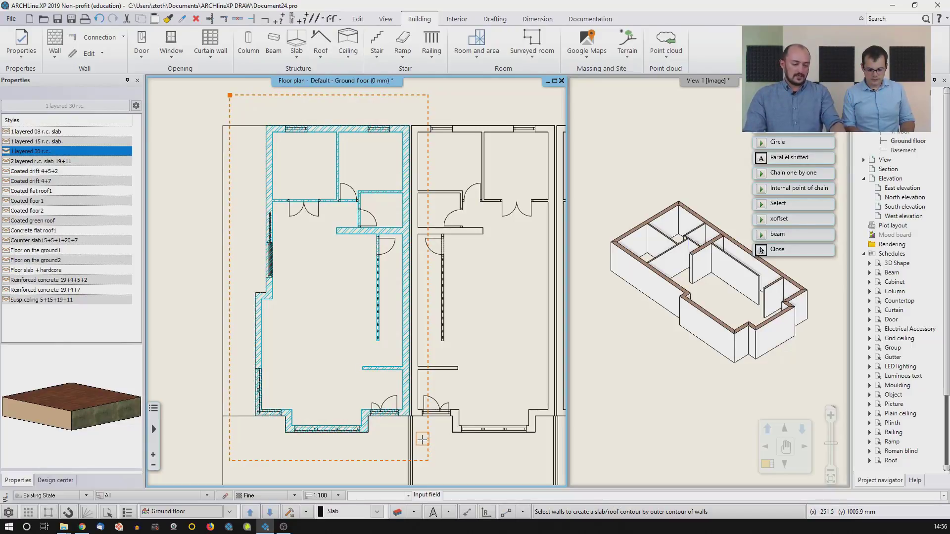
key("Return")
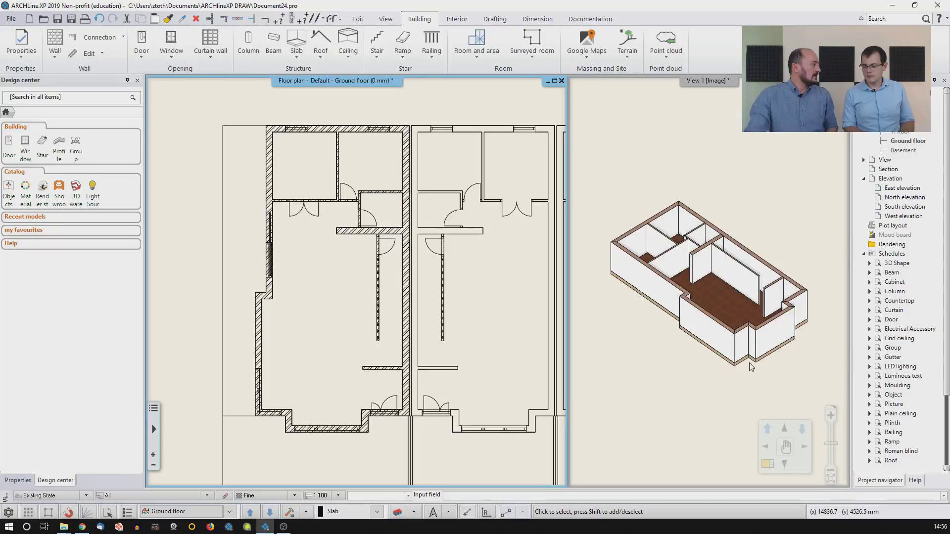
Step: Set the side material of the unit's floor slab to Bright_white in its properties
left_click(710, 297)
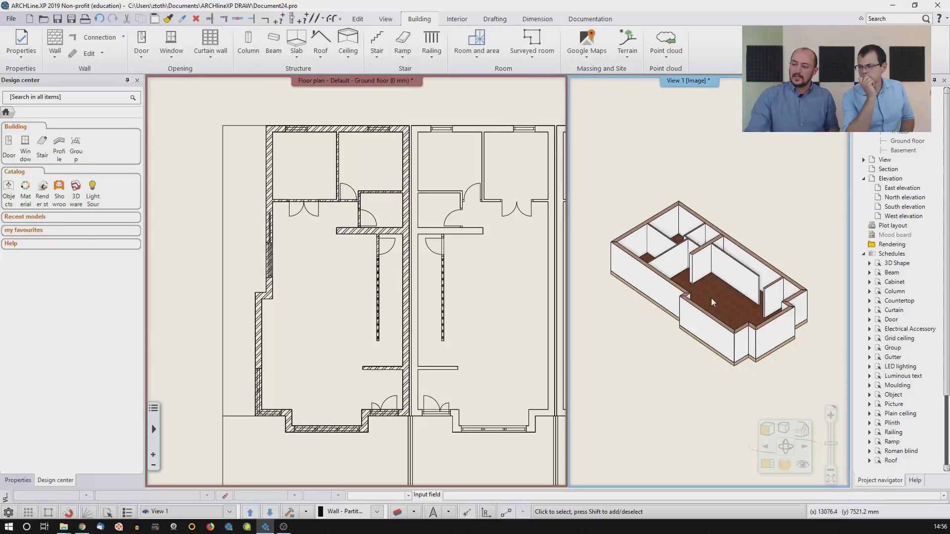
left_click(711, 297)
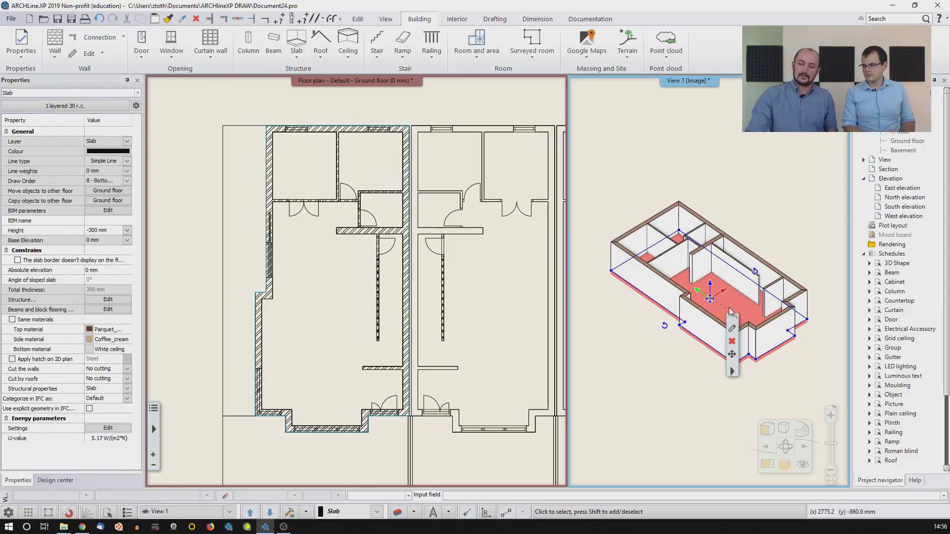
left_click(105, 340)
double_click(505, 278)
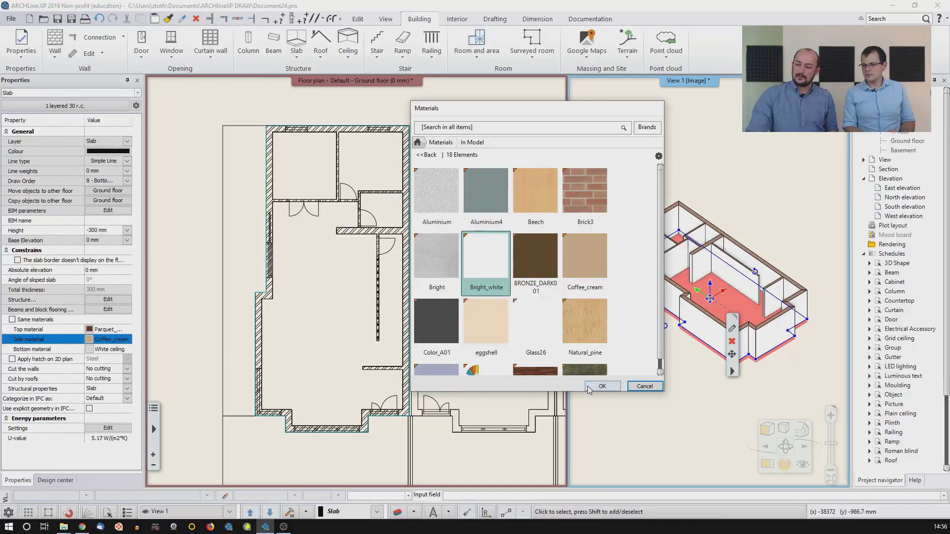
left_click(333, 313)
Step: Find the material of the west outer wall's exterior face from the 3D view
scroll(334, 313, "down", 1)
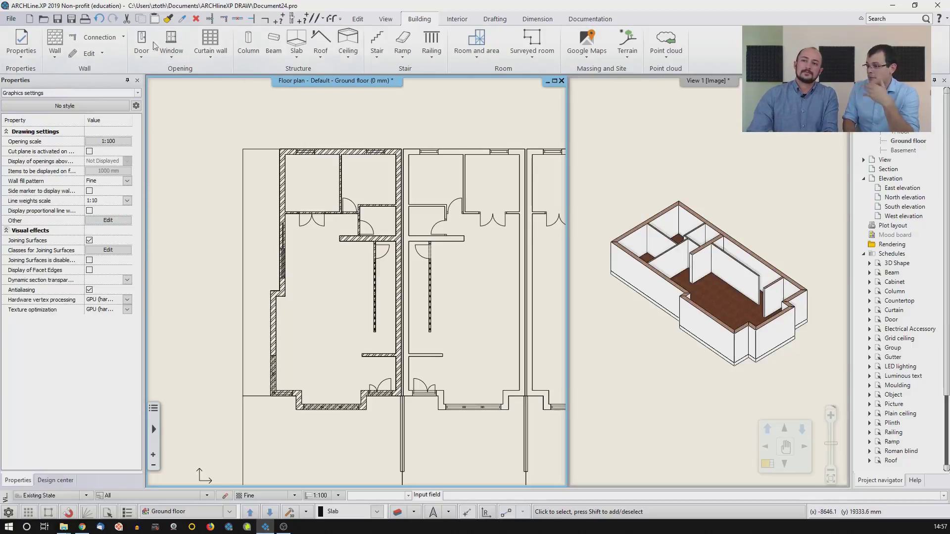
left_click(56, 479)
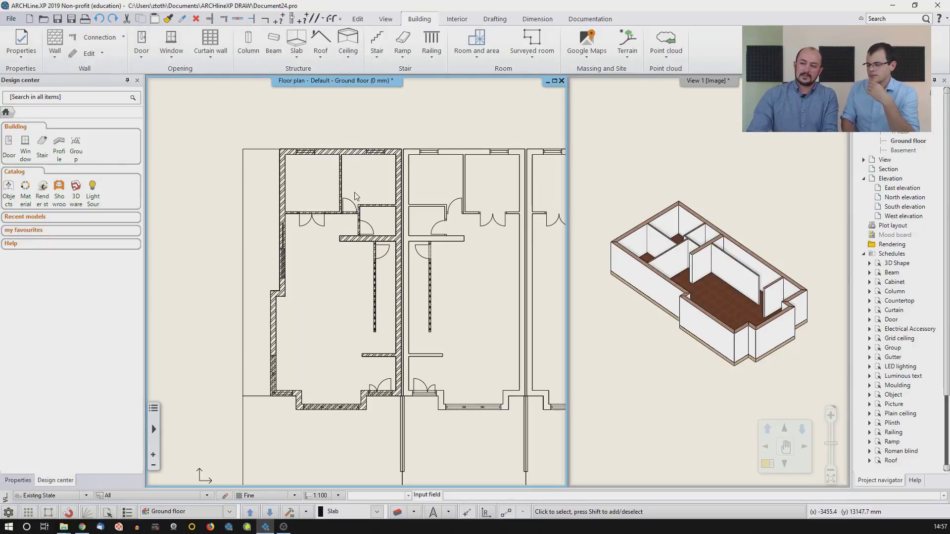
right_click(640, 279)
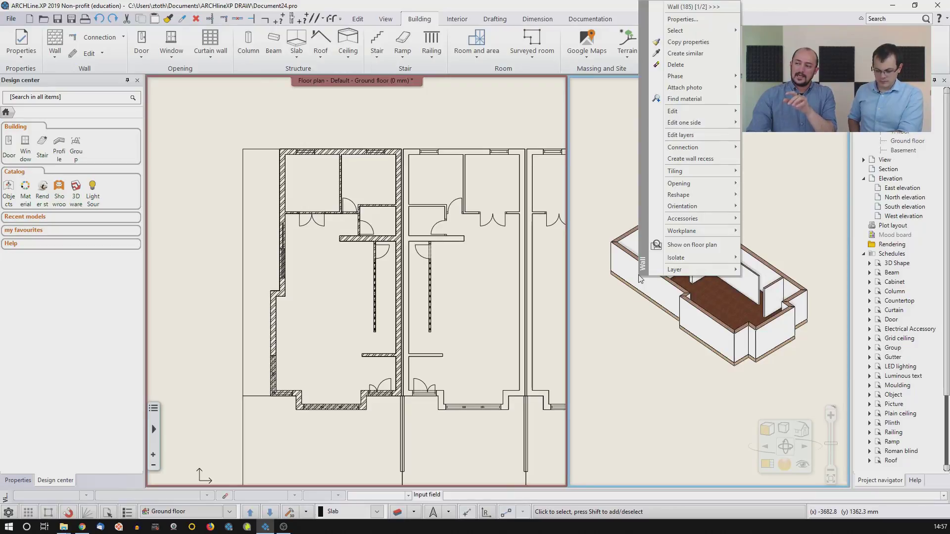
left_click(698, 102)
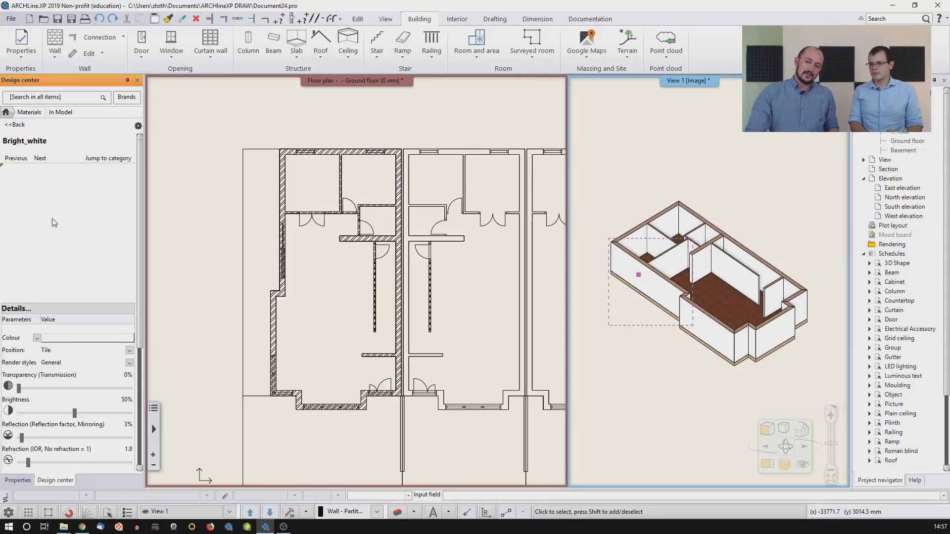
Step: Apply Bright_white to the floor slab's side face in 3D, replacing the material on this object only
mouse_move(169, 282)
left_mouse_down()
mouse_move(346, 307)
mouse_move(573, 320)
mouse_move(636, 305)
left_mouse_up()
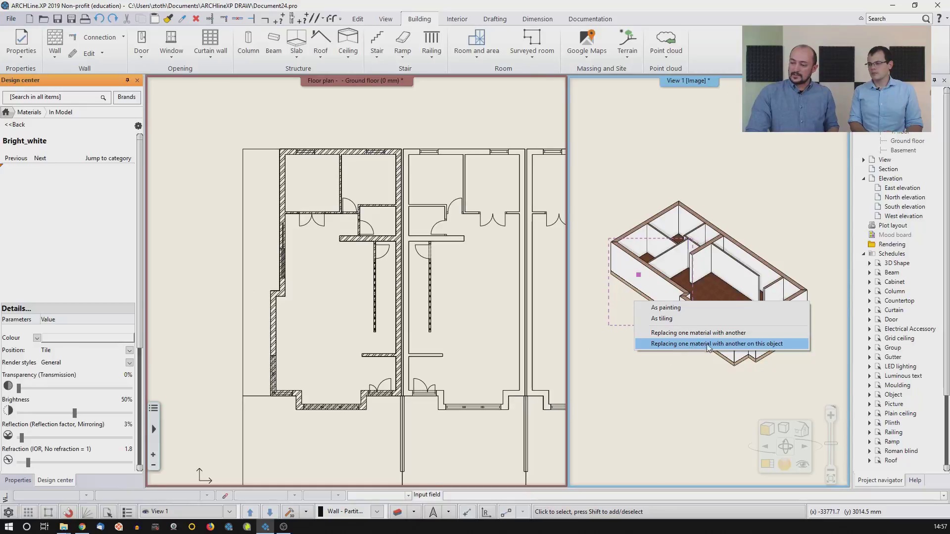
left_click(760, 344)
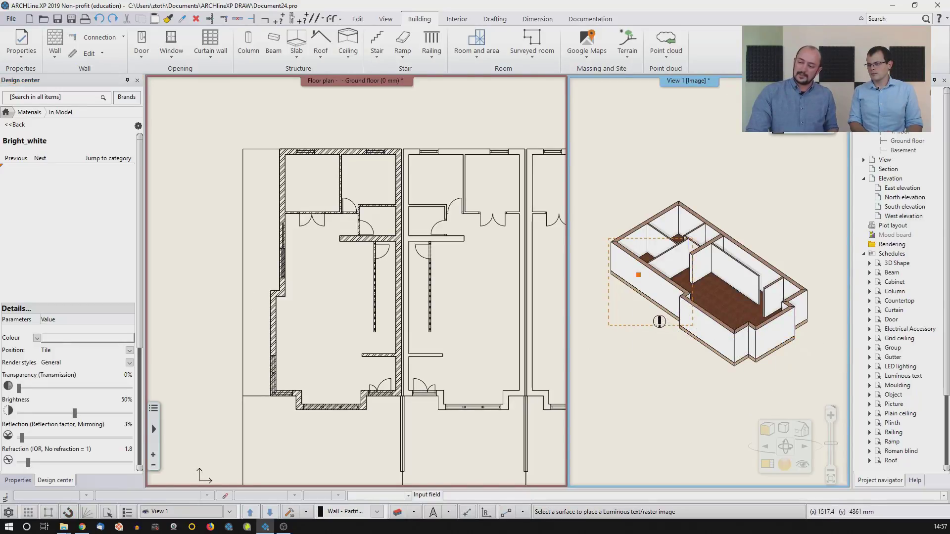
scroll(655, 304, "up", 4)
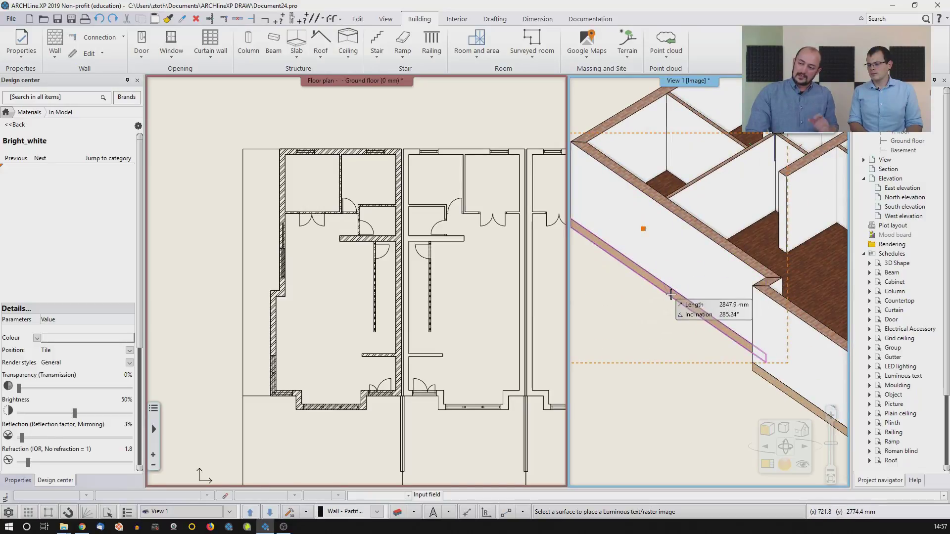
left_click(671, 295)
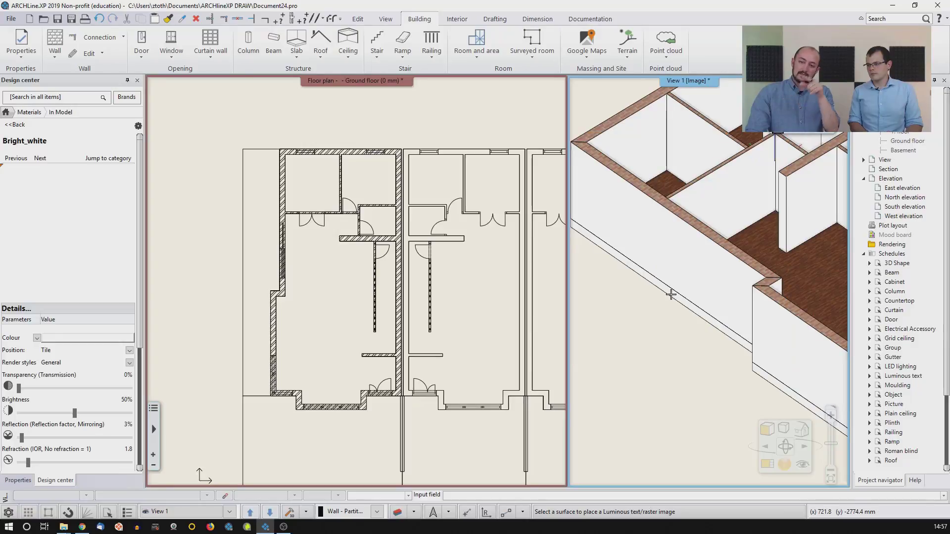
key("Escape")
middle_click(621, 332)
middle_click(621, 333)
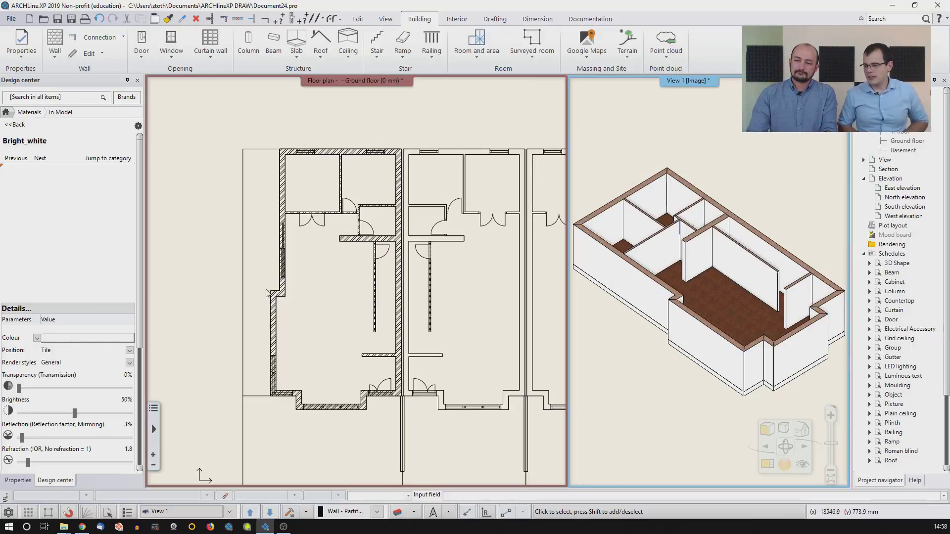
middle_click_drag(278, 176, 299, 141)
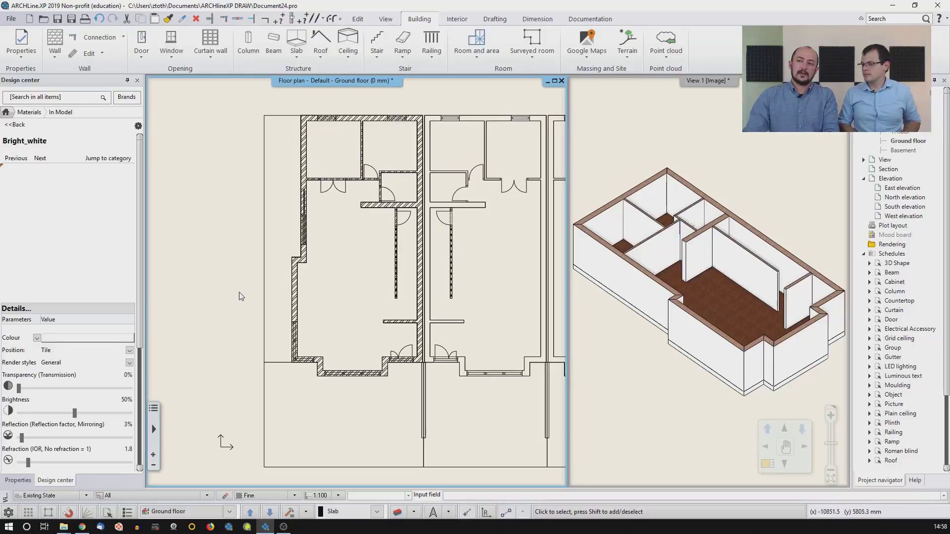
left_click(296, 54)
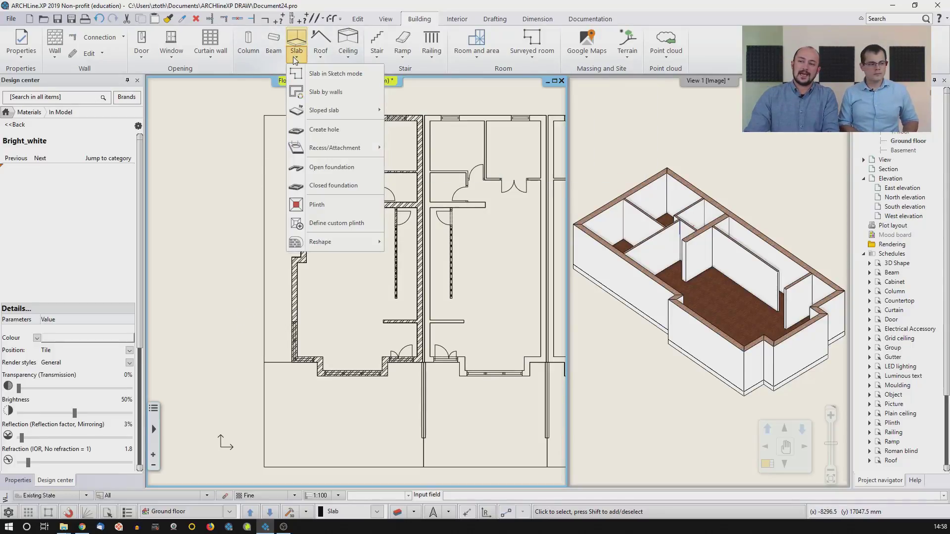
left_click(361, 73)
left_click(301, 116)
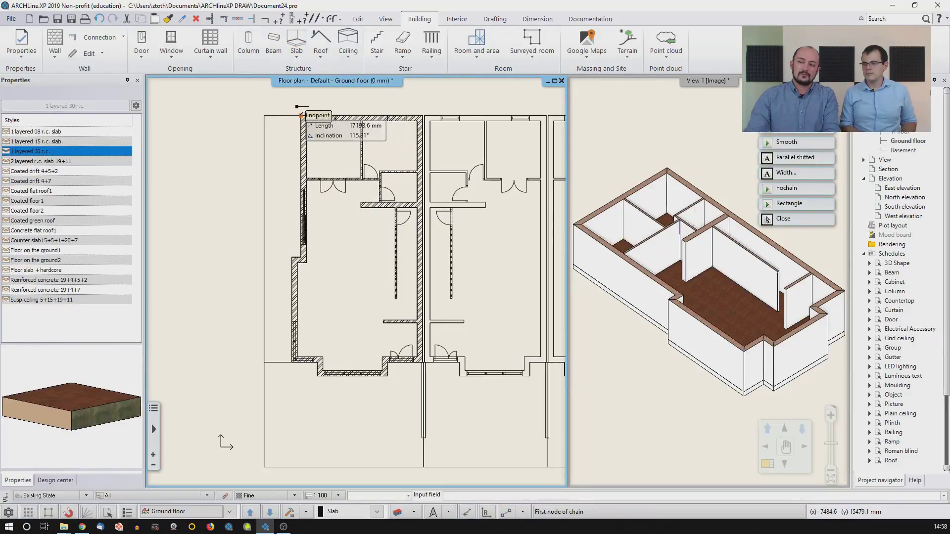
left_click(263, 115)
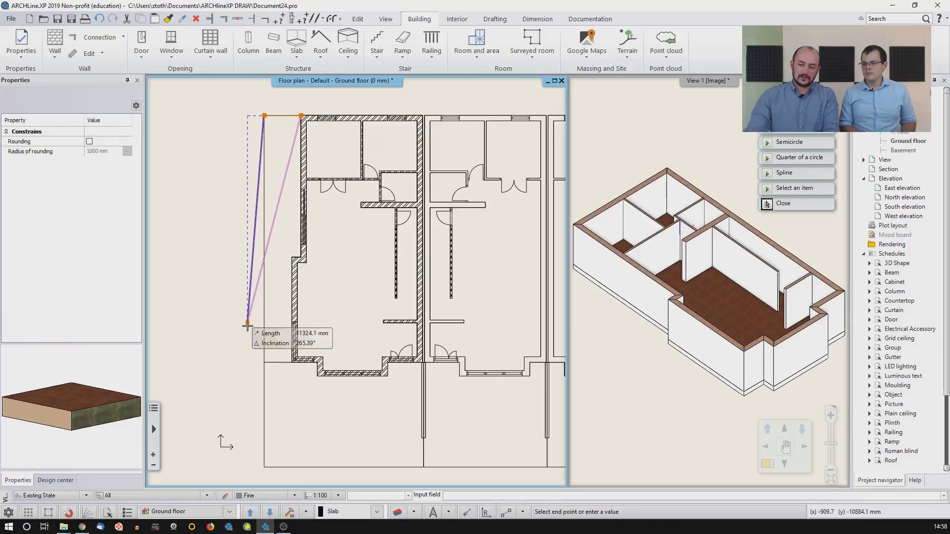
left_click(263, 361)
scroll(264, 375, "up", 2)
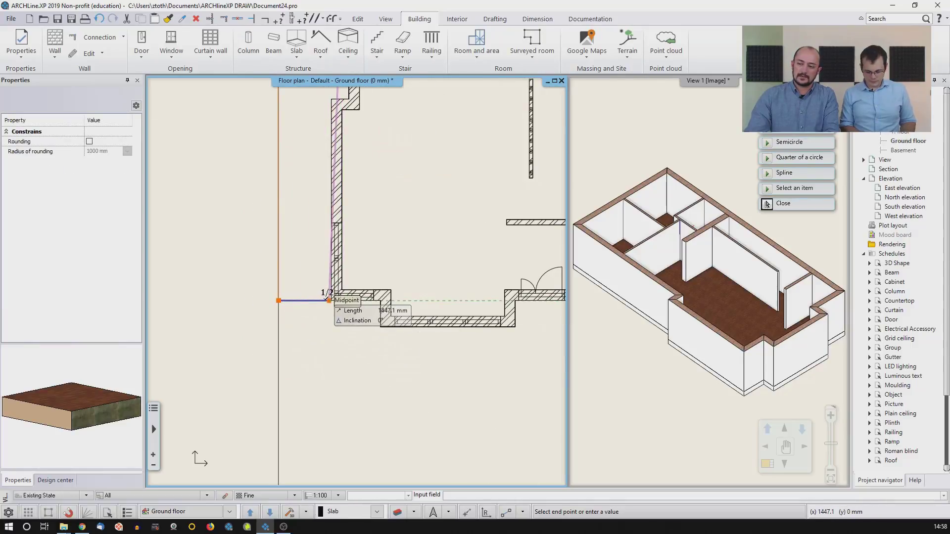
left_click(328, 300)
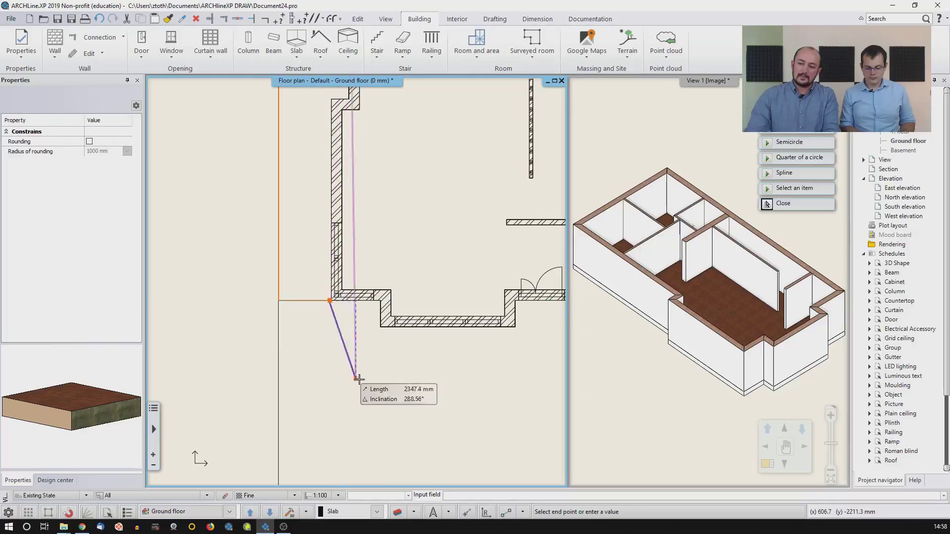
scroll(356, 341, "up", 3)
scroll(309, 242, "up", 2)
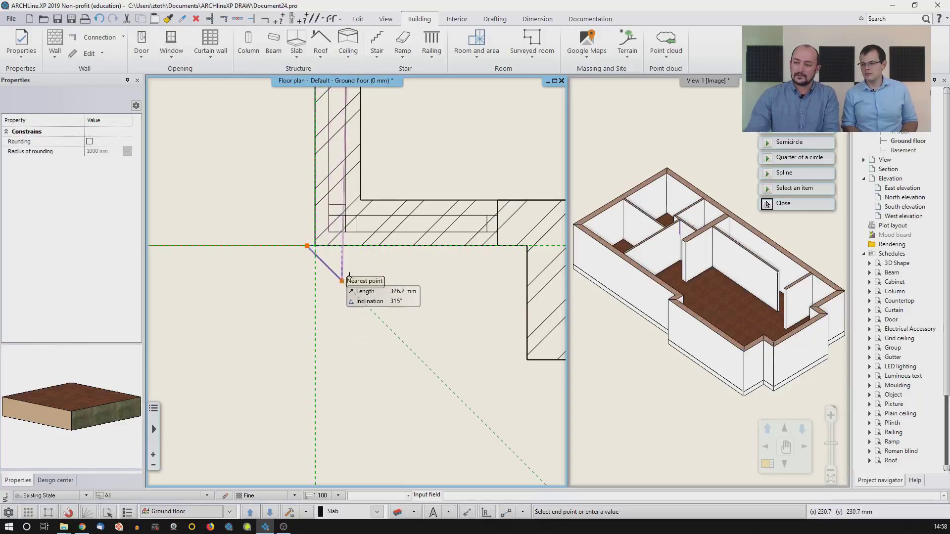
scroll(354, 281, "down", 3)
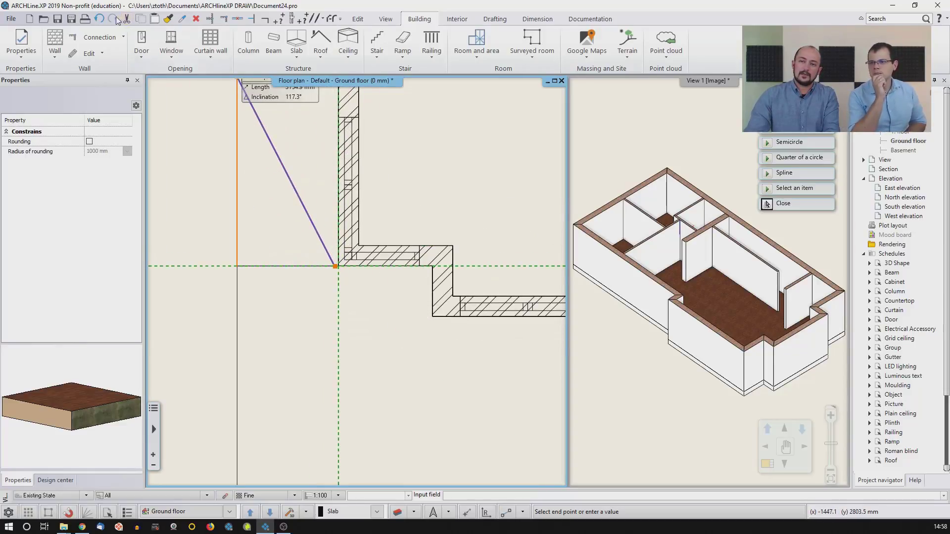
left_click(98, 20)
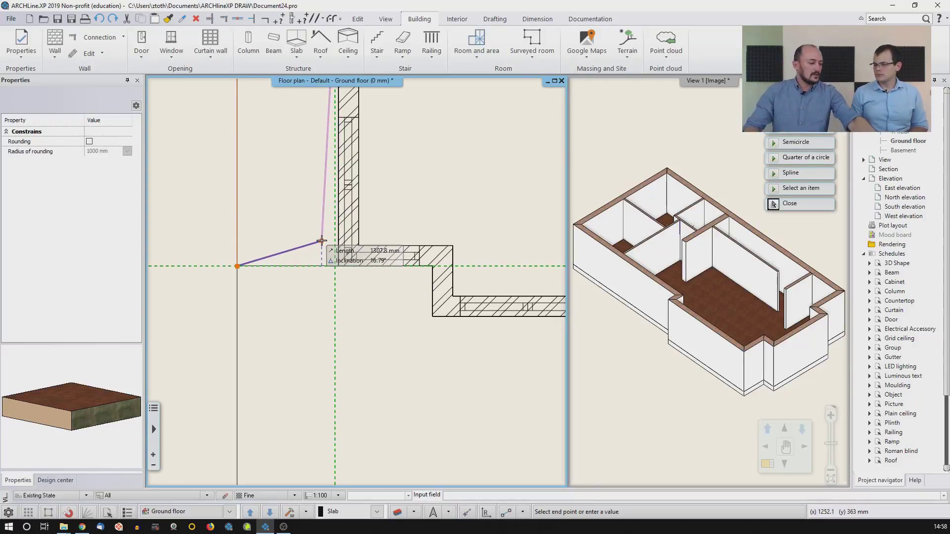
key("Escape")
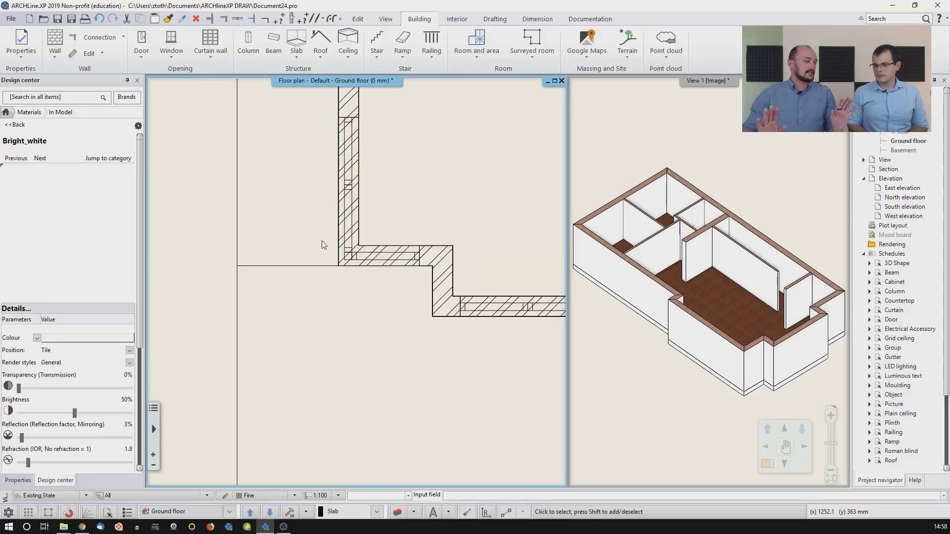
Step: Start a sketched slab in the 1 layered 30 r.c. style at the unit's northwest outer corner and trace the plot boundary west and south
scroll(323, 243, "down", 3)
middle_click_drag(338, 104, 342, 246)
scroll(342, 247, "down", 2)
middle_click_drag(339, 139, 341, 208)
scroll(341, 196, "down", 2)
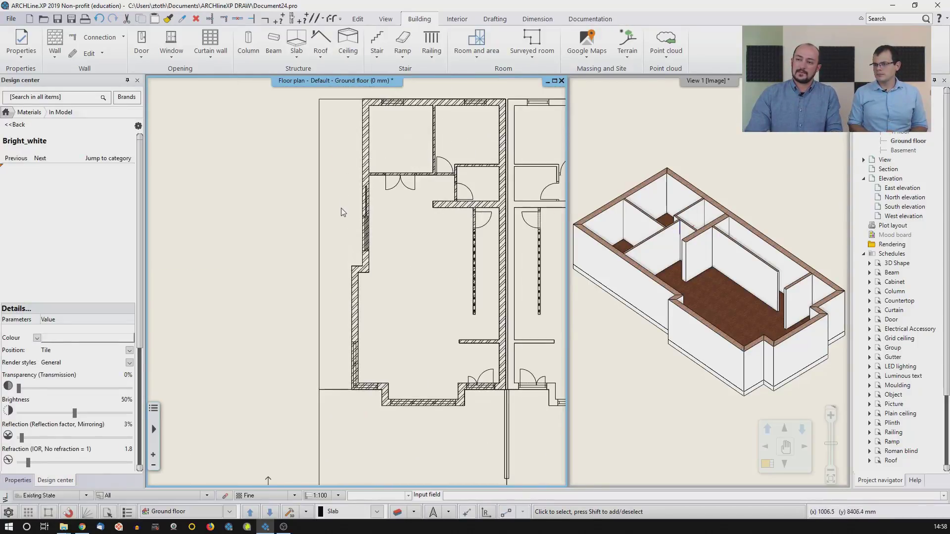
left_click(298, 54)
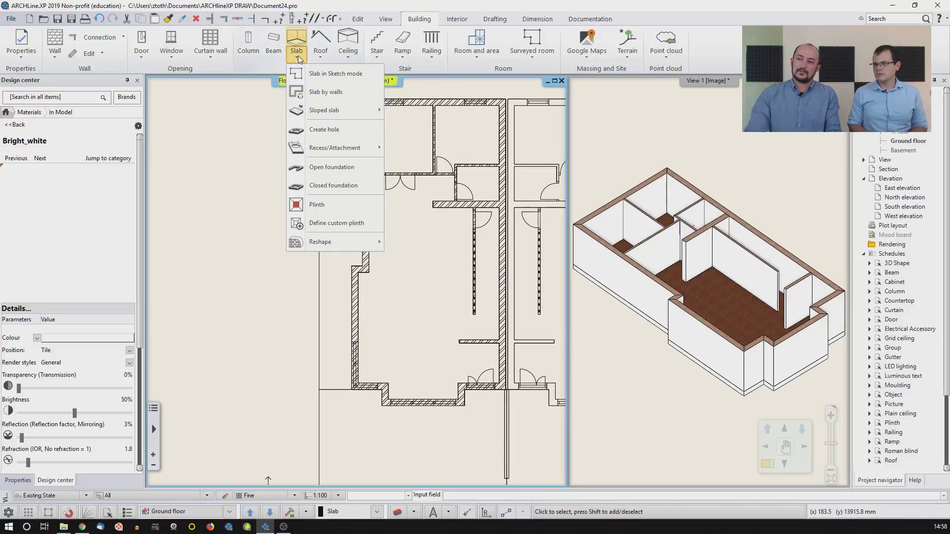
left_click(327, 73)
left_click(363, 100)
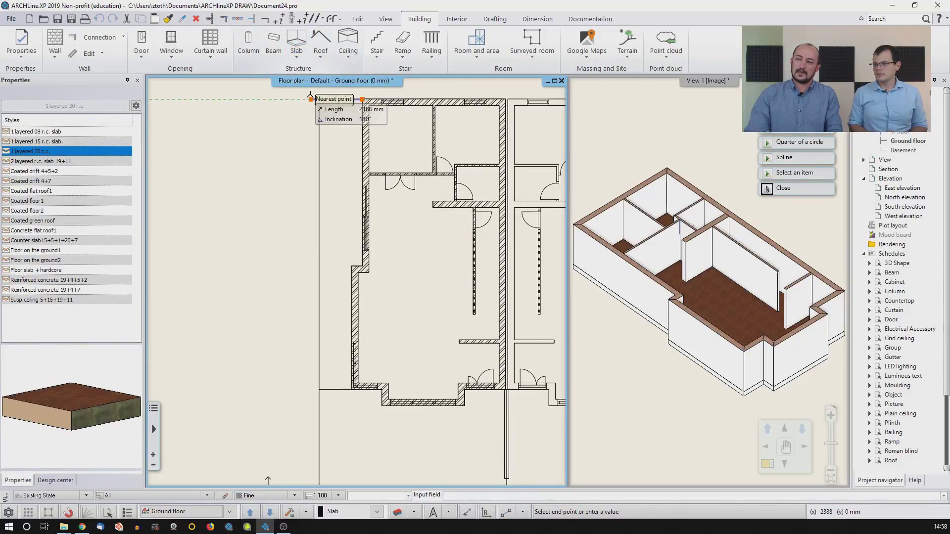
left_click(318, 98)
left_click(319, 385)
Step: Trace the slab outline along the southwest wall corner and the west wall's offset, closing it against the outer wall face
scroll(347, 394, "up", 2)
middle_click_drag(347, 395, 340, 340)
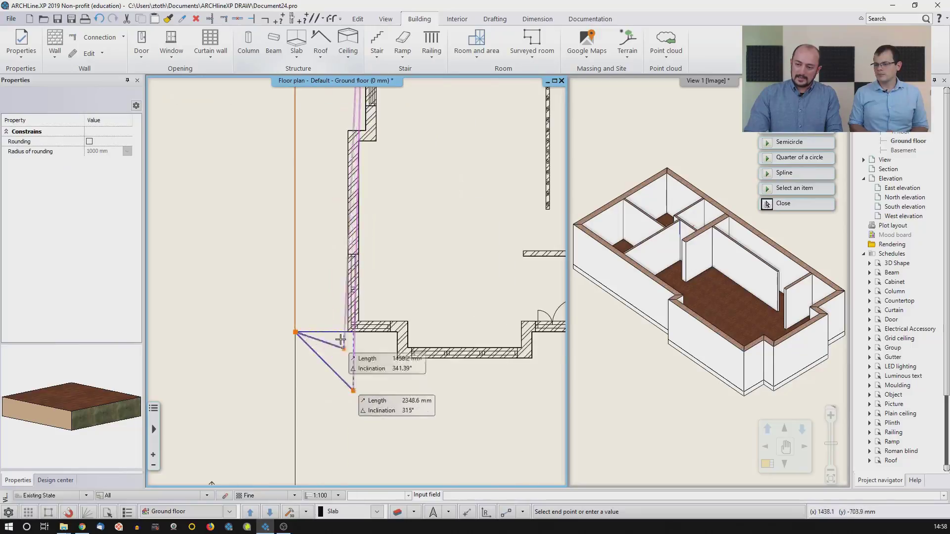
scroll(340, 339, "up", 3)
left_click(386, 305)
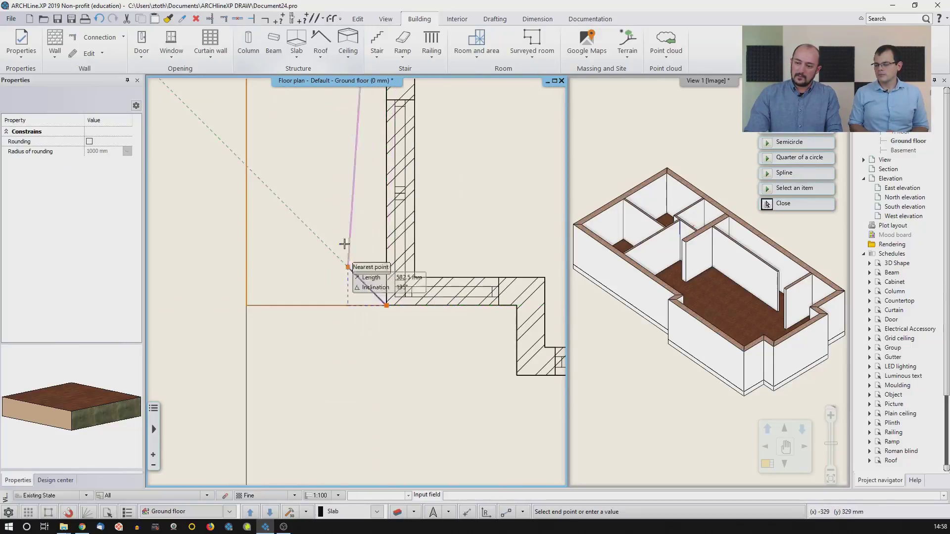
middle_click_drag(343, 126, 313, 406)
middle_click_drag(319, 141, 303, 374)
left_click(340, 287)
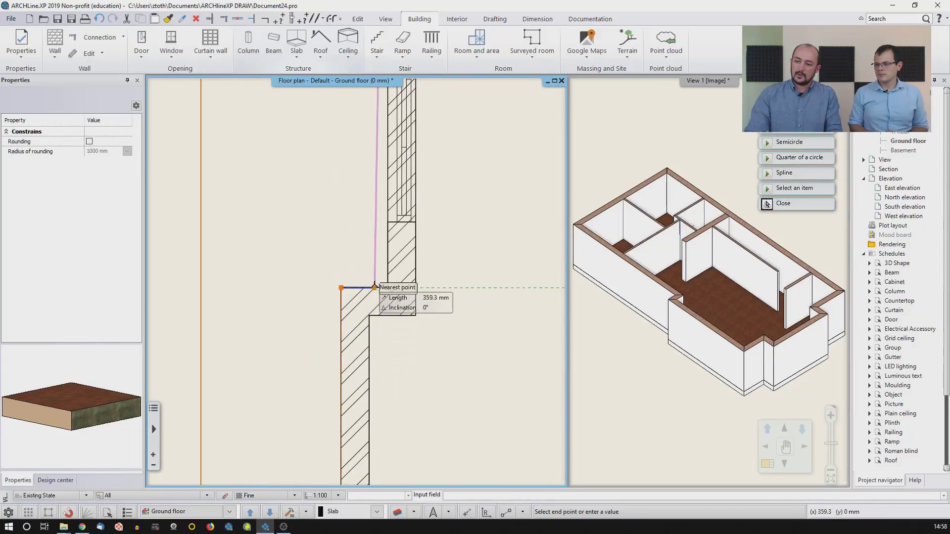
scroll(336, 257, "down", 3)
scroll(334, 259, "down", 1)
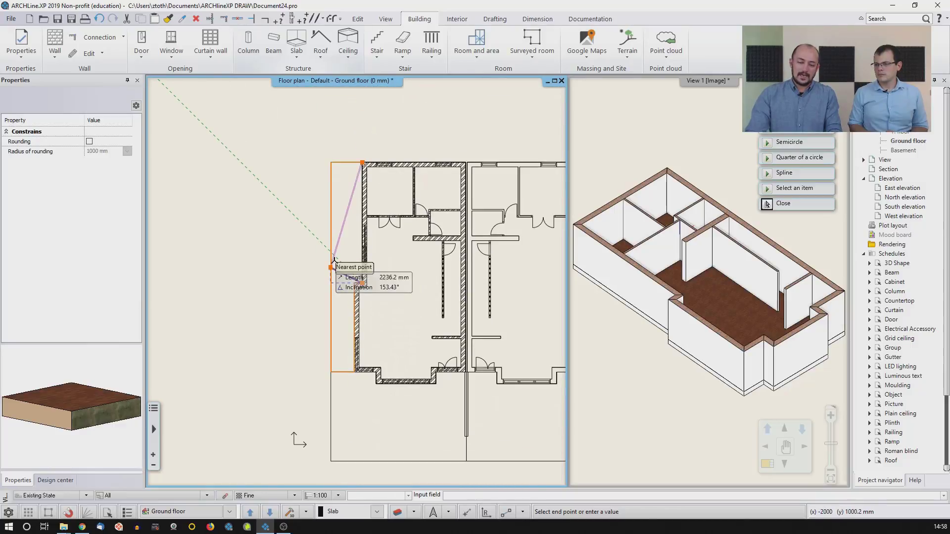
key("Return")
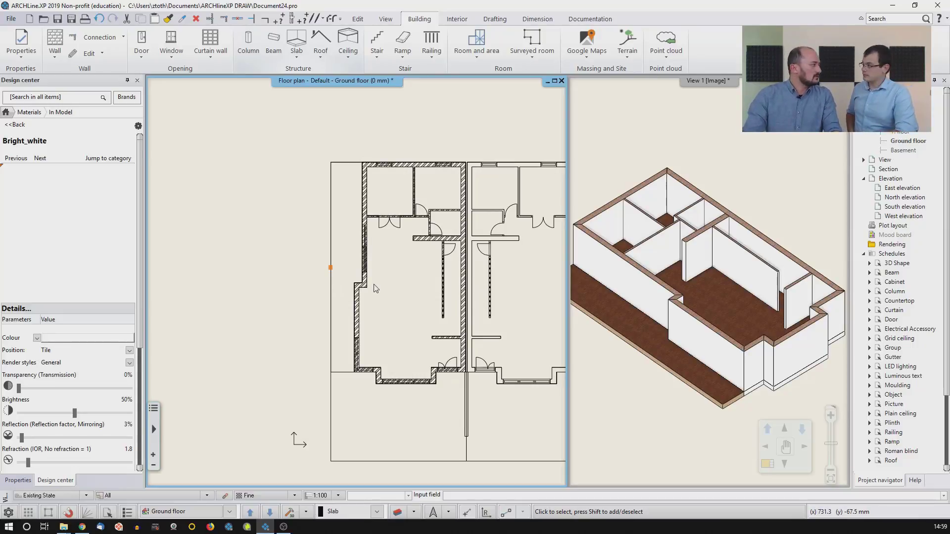
Step: Search the material library for concrete and set the west outdoor slab's top material to Concrete3
left_click(605, 298)
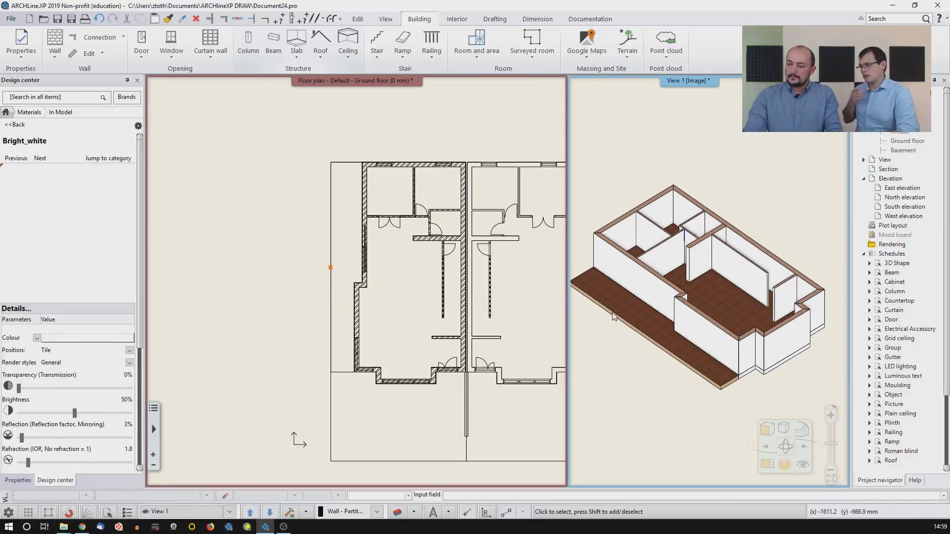
left_click(630, 310)
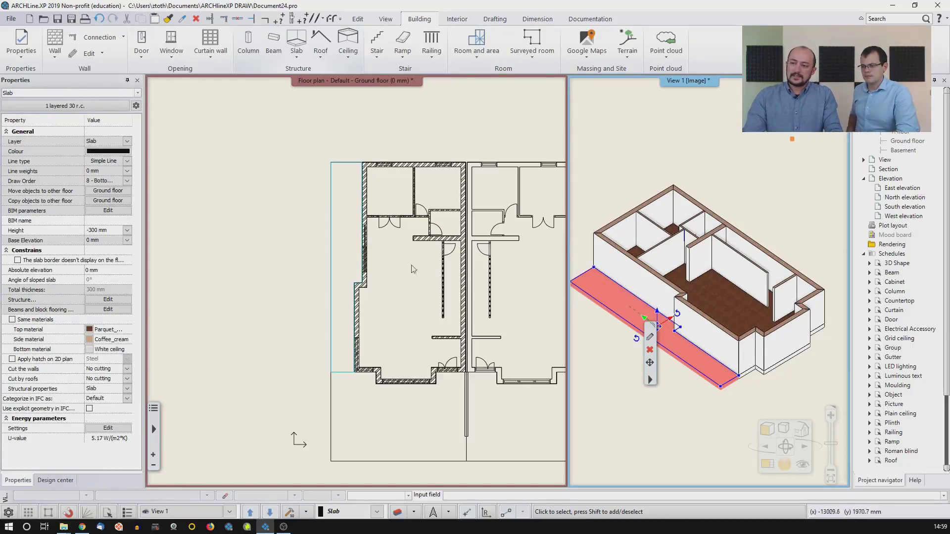
left_click(106, 330)
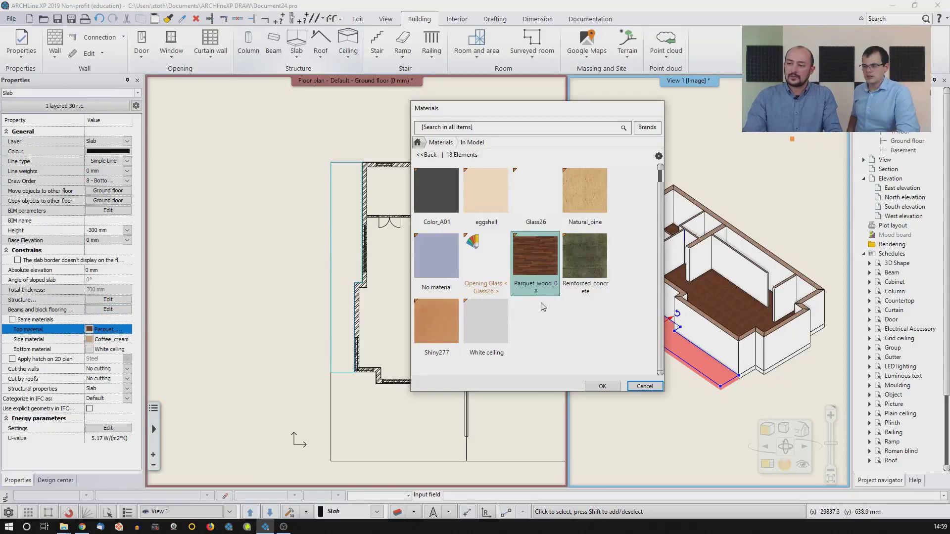
scroll(632, 319, "up", 2)
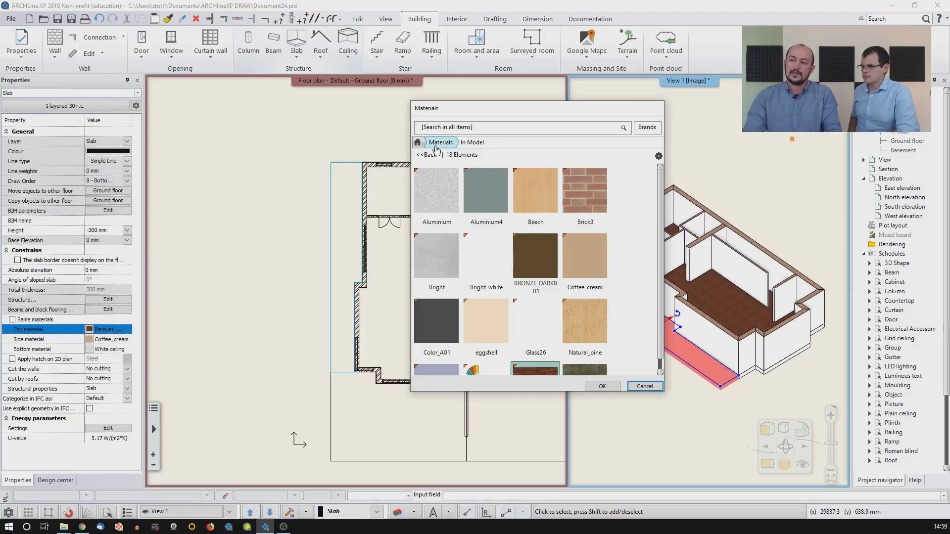
left_click(418, 142)
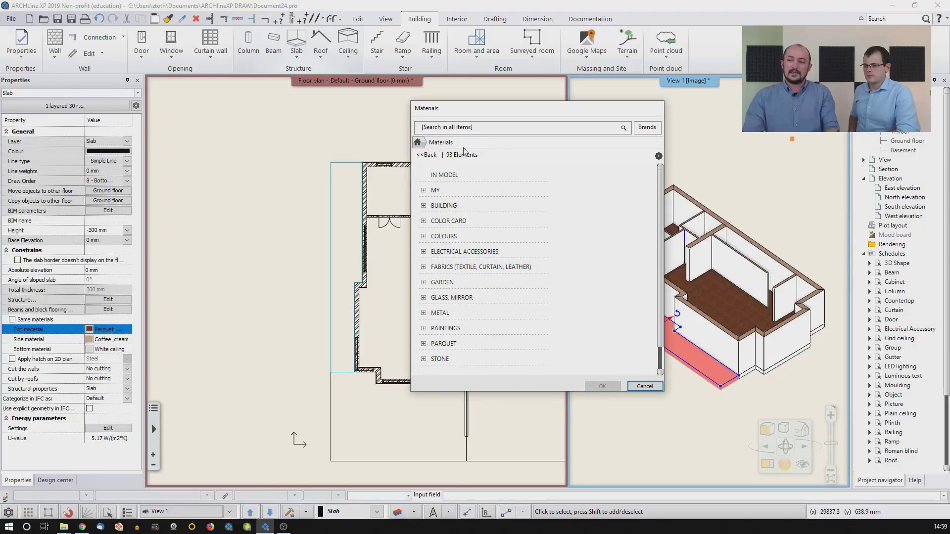
left_click(479, 132)
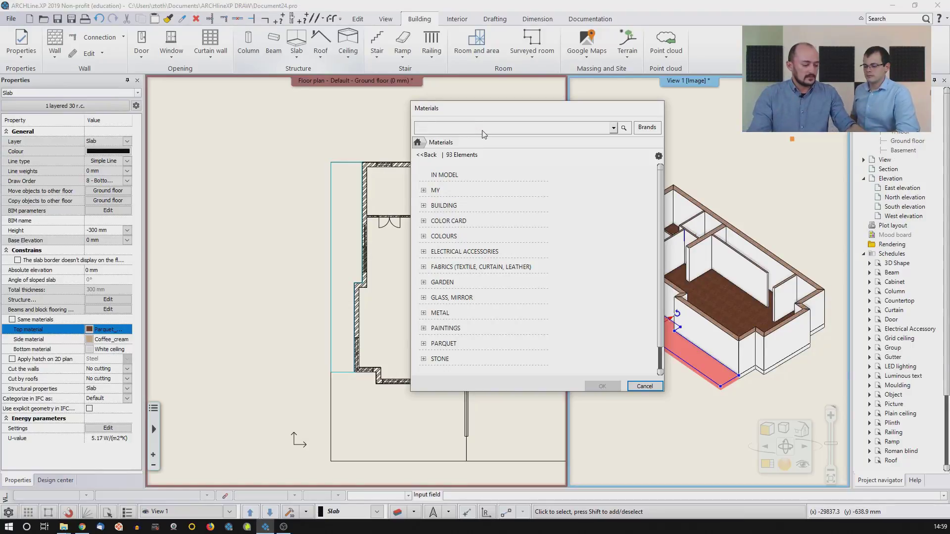
type("concrete")
key("Return")
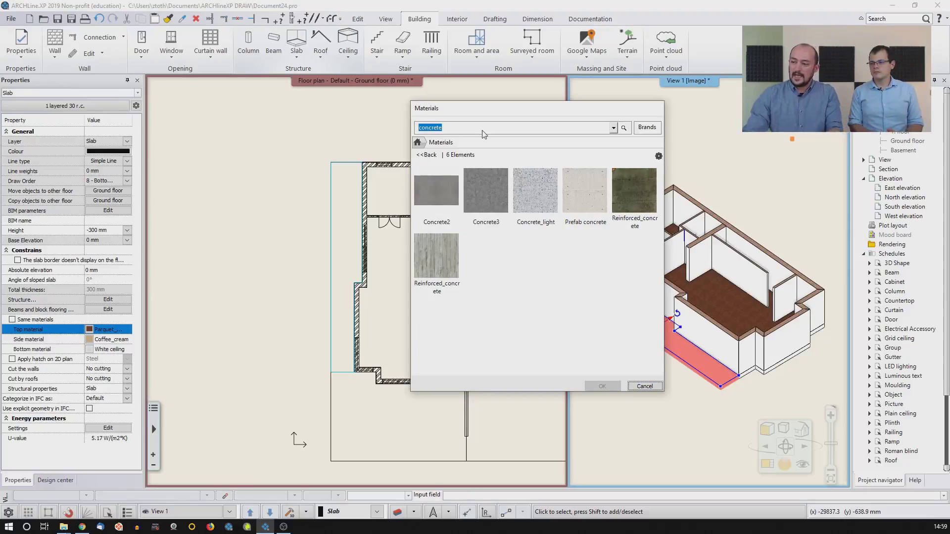
left_click(480, 201)
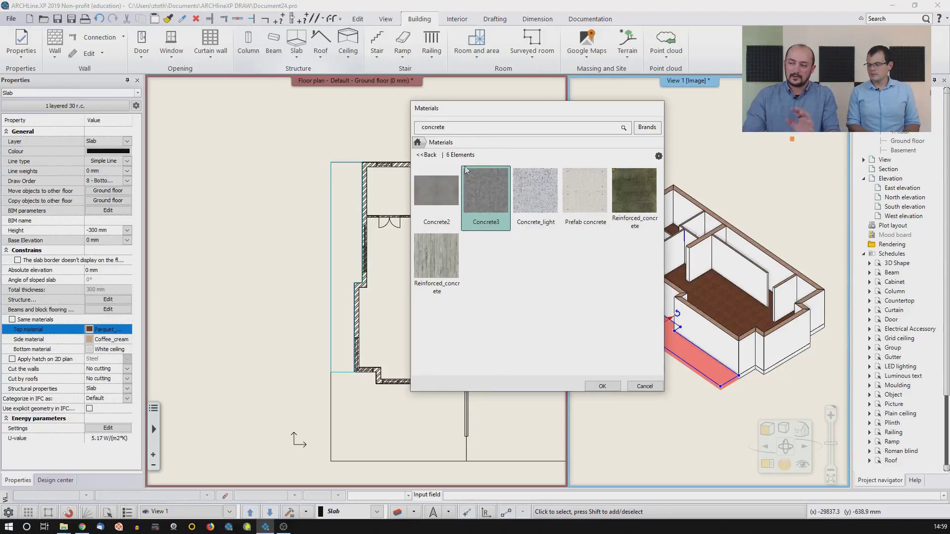
left_click(602, 387)
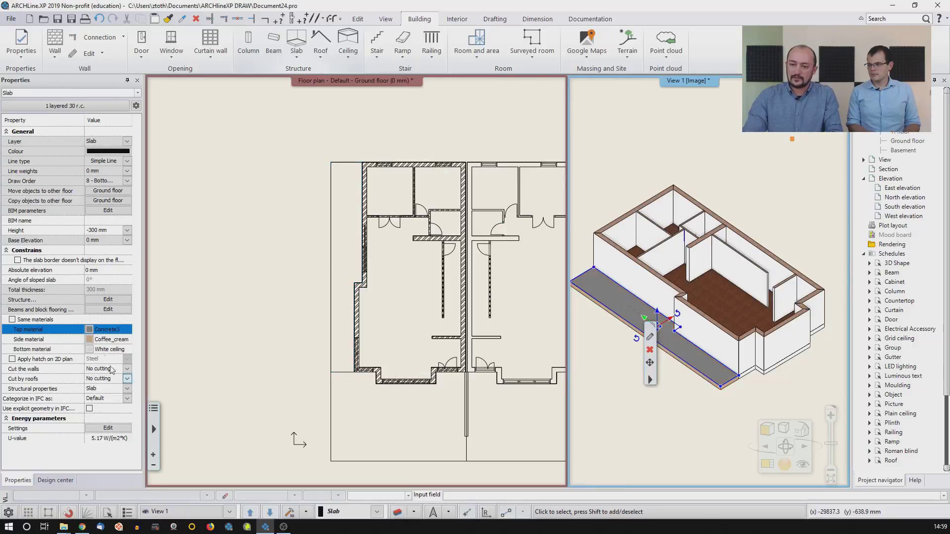
Step: Set the side material of the west outdoor slab to Concrete3 and deselect the slab
left_click(104, 341)
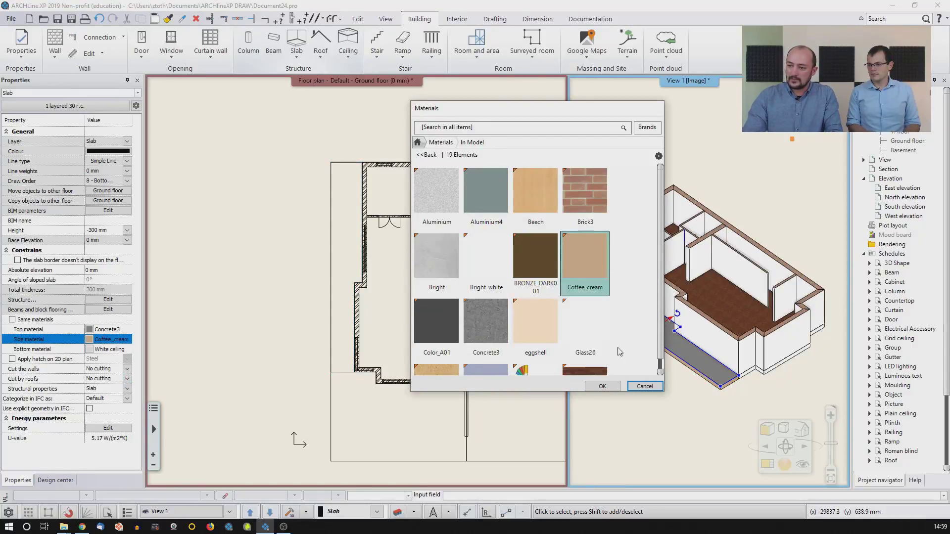
left_click(486, 322)
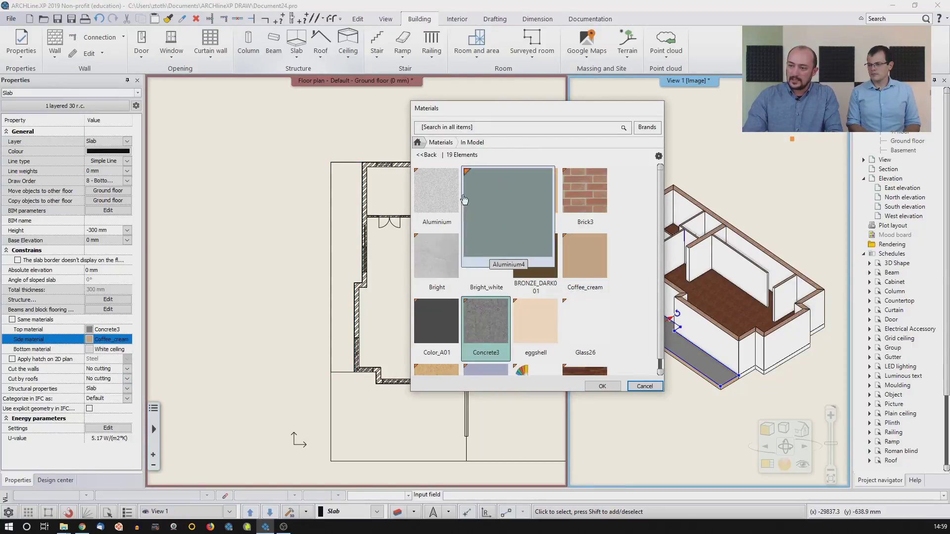
left_click(602, 387)
left_click(404, 305)
left_click(607, 347)
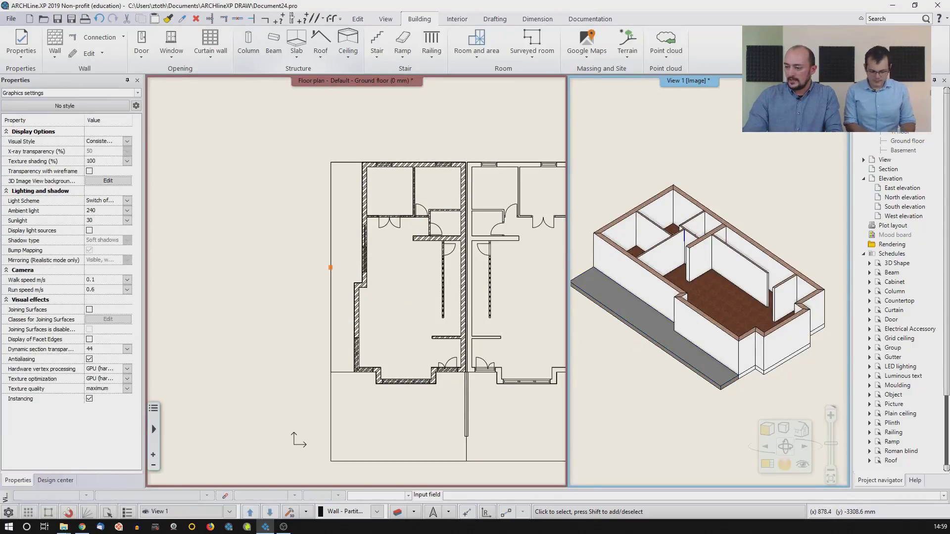
scroll(657, 354, "down", 2)
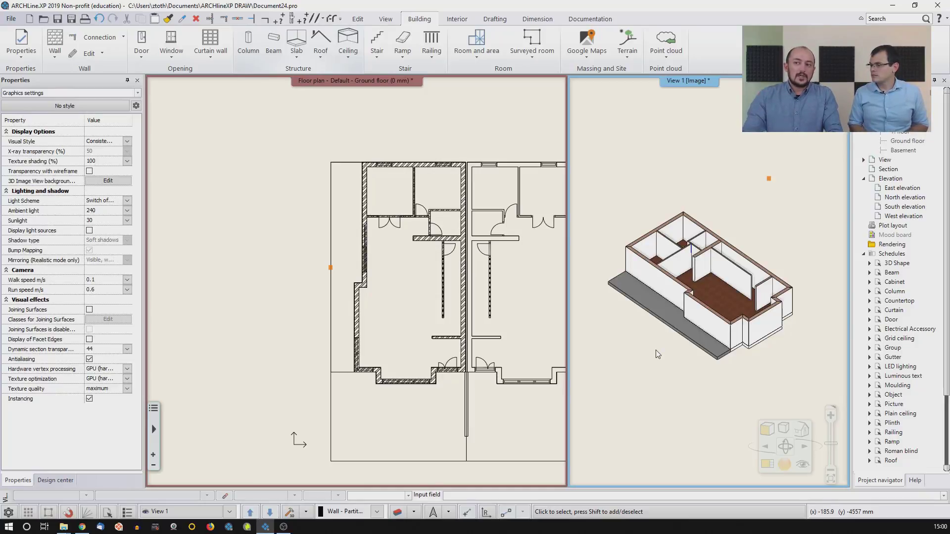
left_click(302, 53)
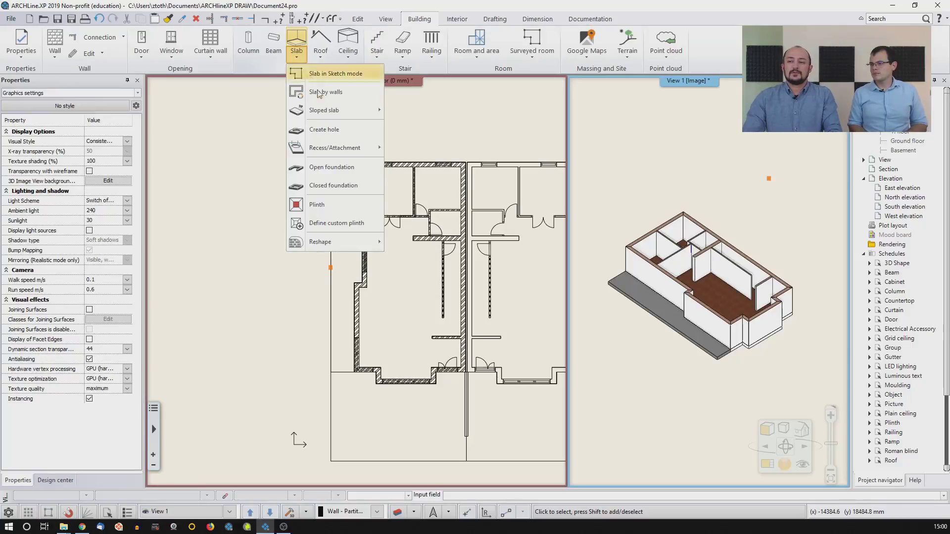
mouse_move(335, 110)
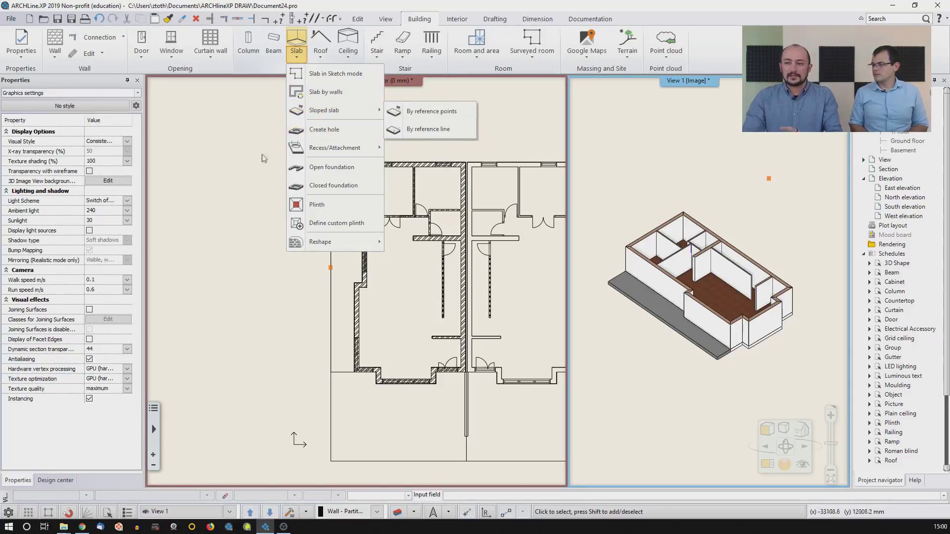
left_click(240, 170)
middle_click_drag(311, 266, 276, 197)
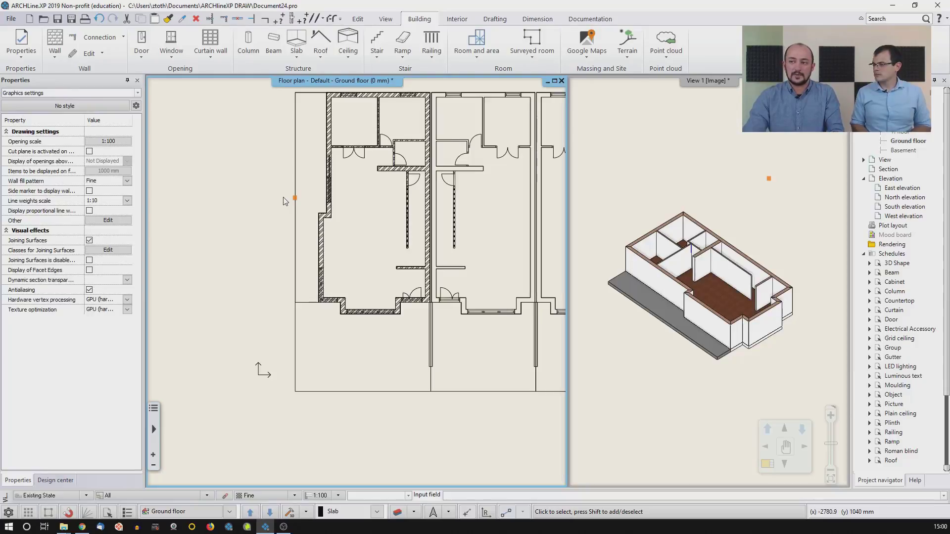
Step: Place a straight Concrete ramp, 1000 mm wide, along the west plot boundary from its southwest corner north to the outdoor slab's end
left_click(405, 58)
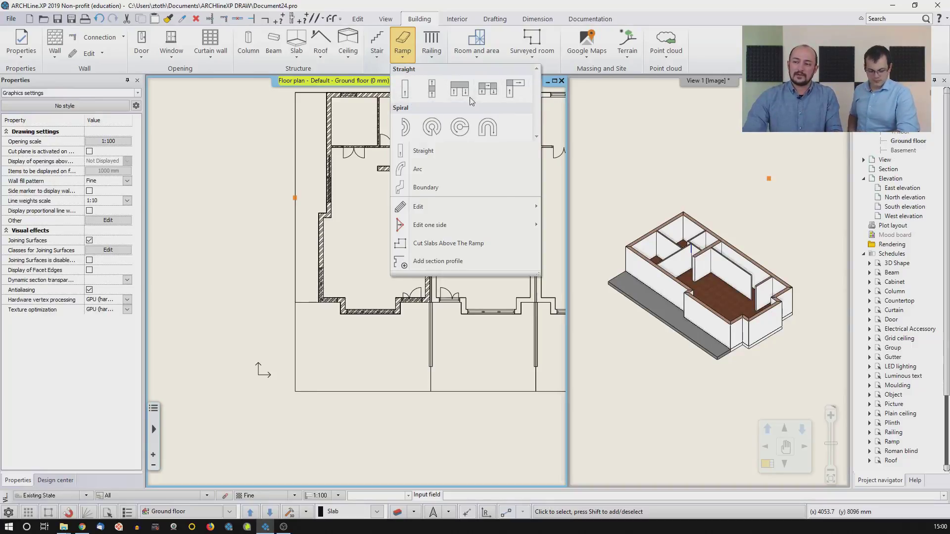
left_click(405, 92)
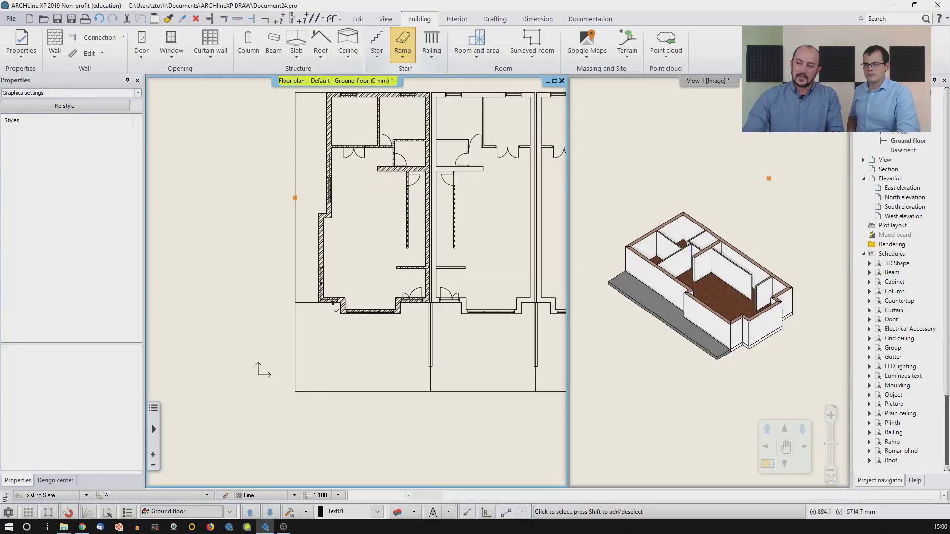
left_click(295, 391)
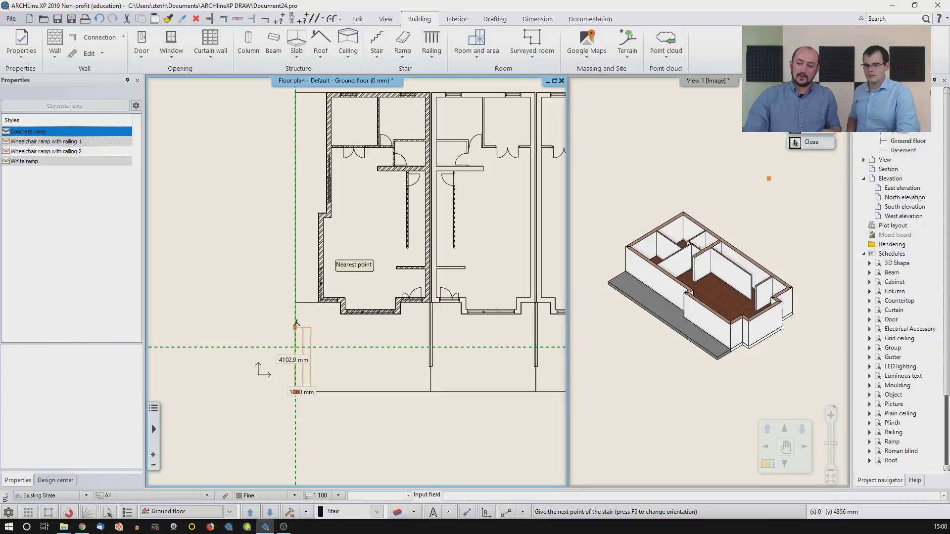
left_click(295, 302)
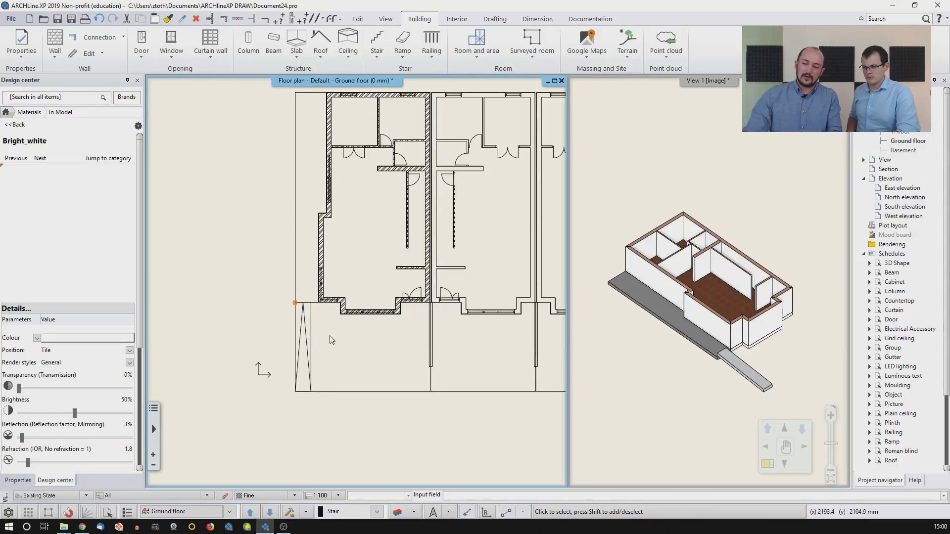
Step: Offset the ramp's east edge to the boundary line between the two units and deselect the ramp
scroll(376, 347, "up", 2)
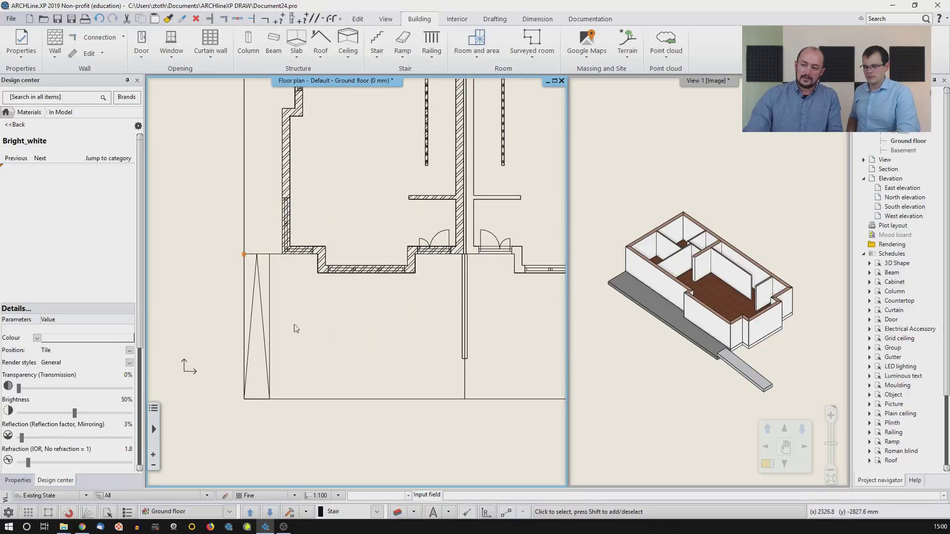
left_click(257, 327)
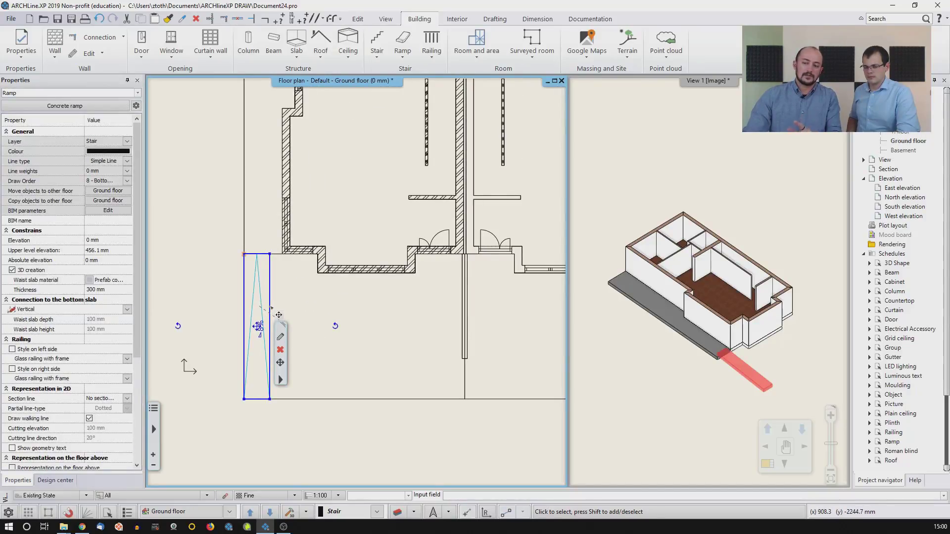
mouse_move(277, 310)
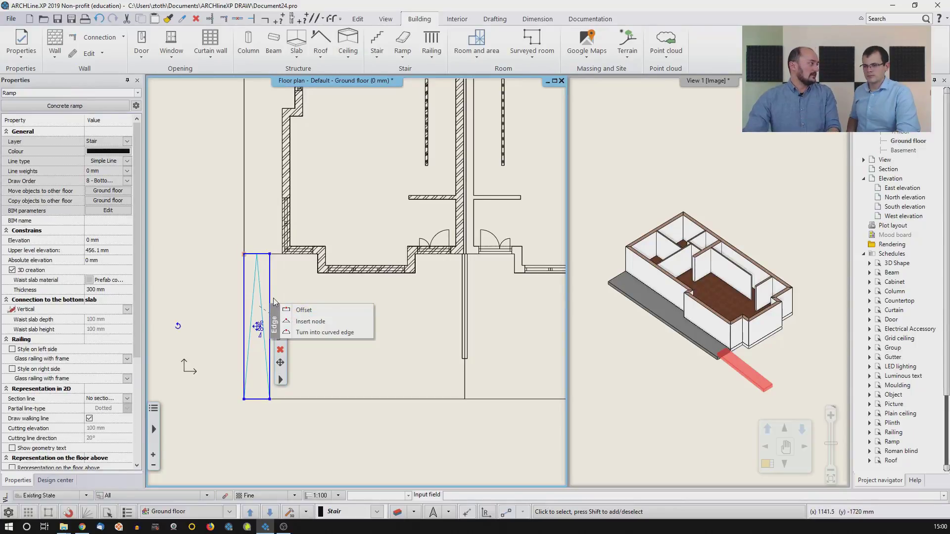
left_click(296, 311)
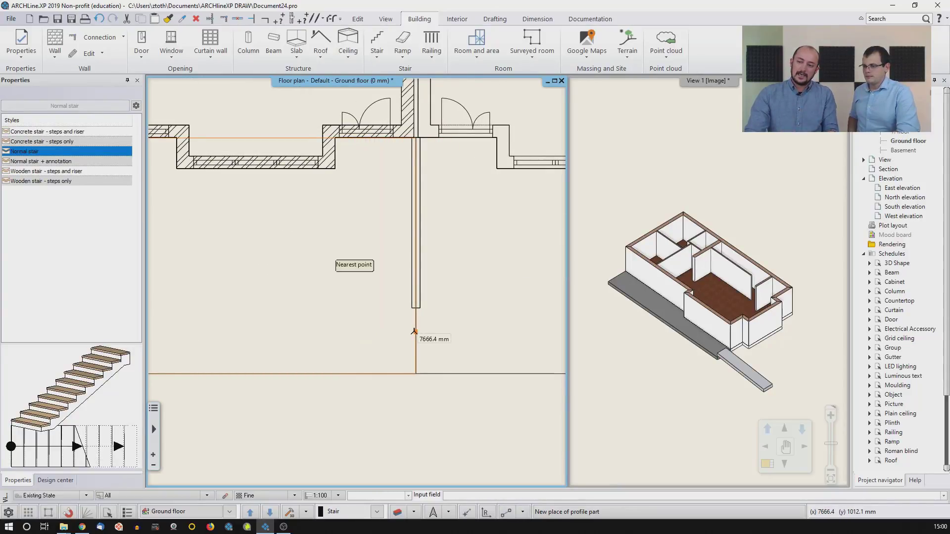
left_click(415, 330)
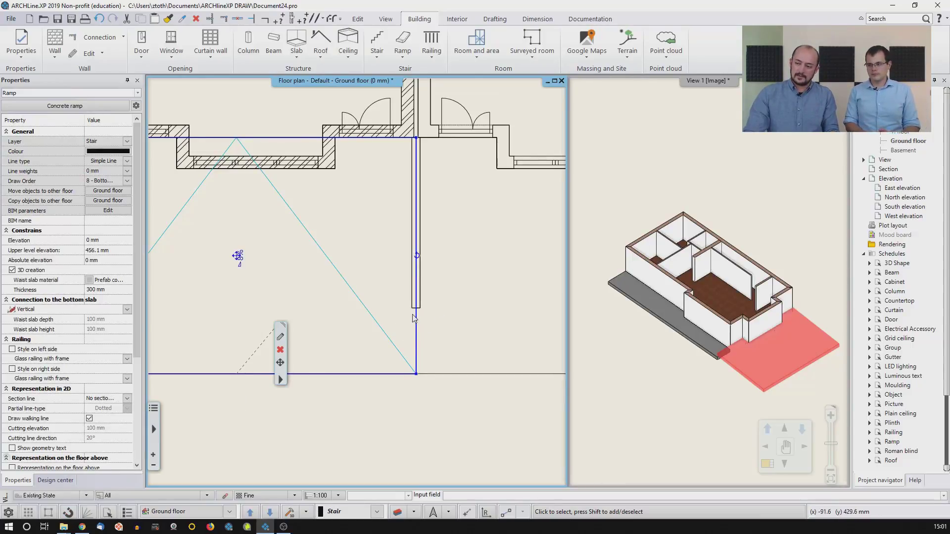
left_click(441, 321)
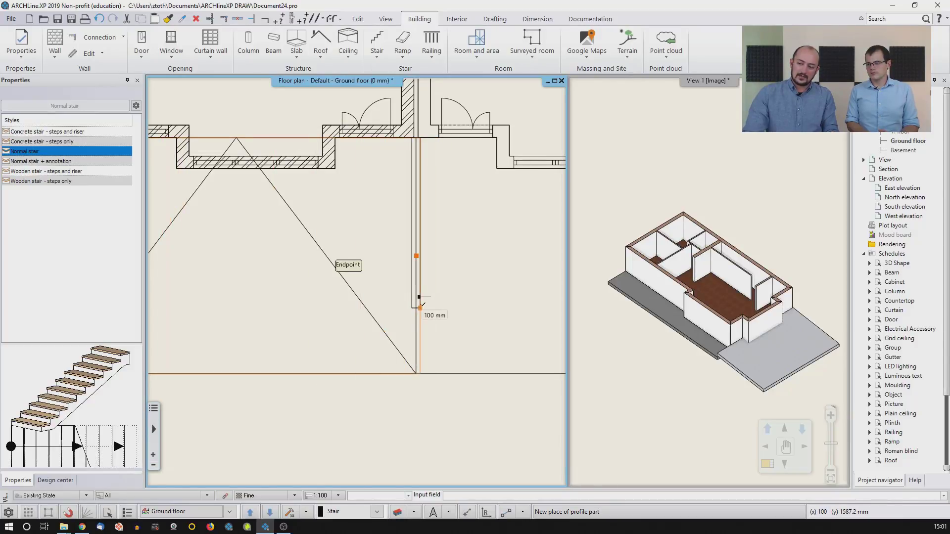
left_click(377, 293)
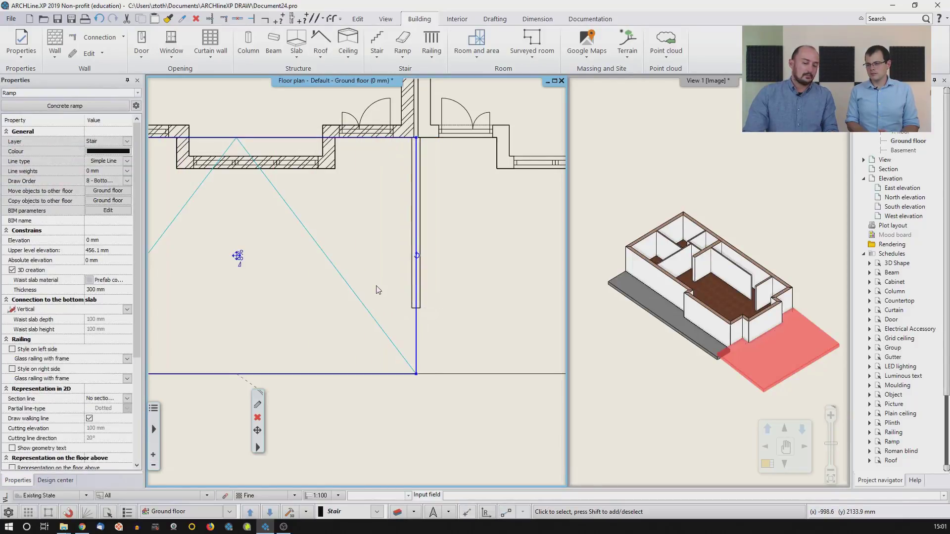
key("Escape")
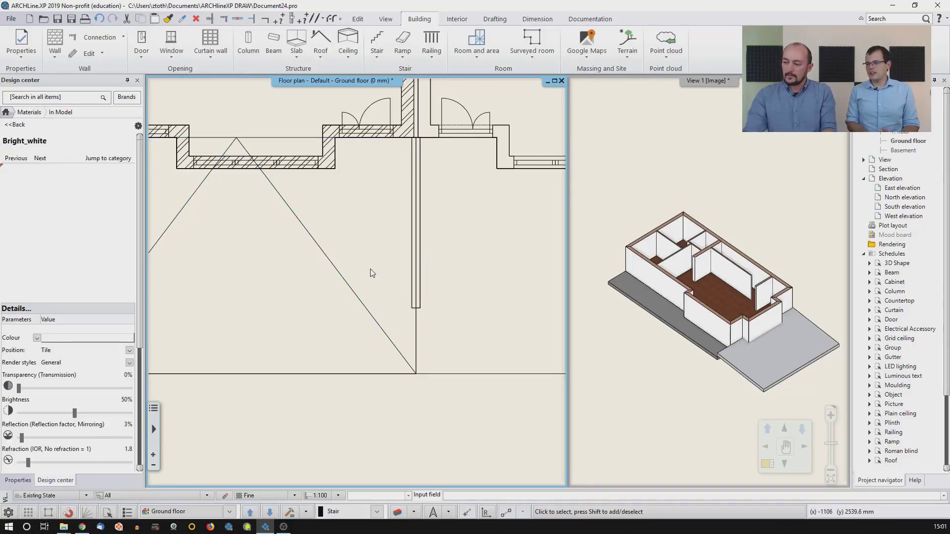
Step: Insert two nodes in the ramp's north edge and place them on the outer corners of the south bay wall
scroll(361, 269, "down", 2)
middle_click_drag(360, 272, 392, 275)
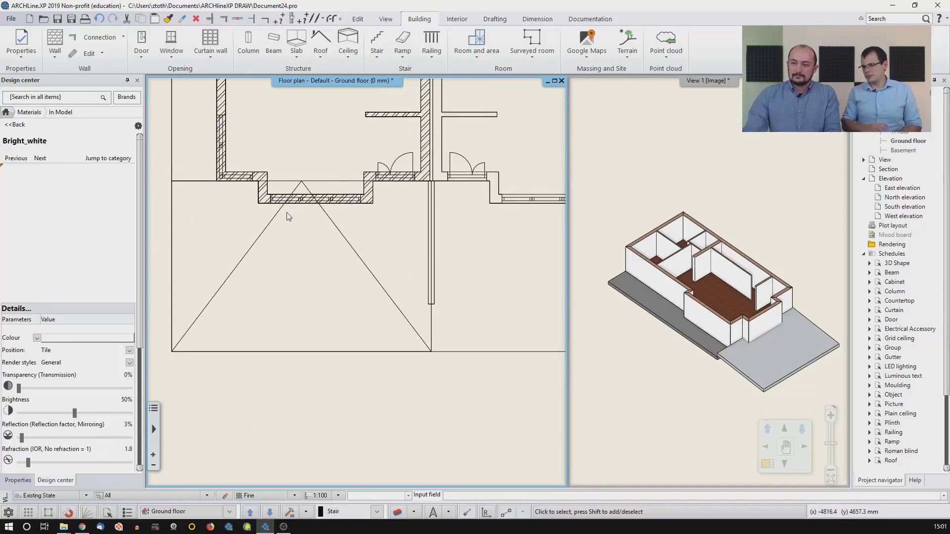
scroll(229, 154, "up", 2)
left_click(291, 236)
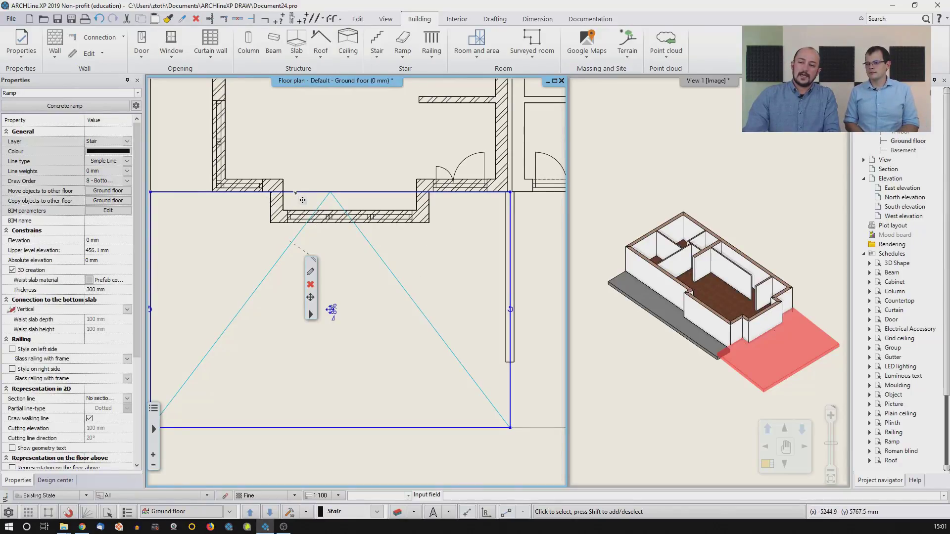
mouse_move(303, 200)
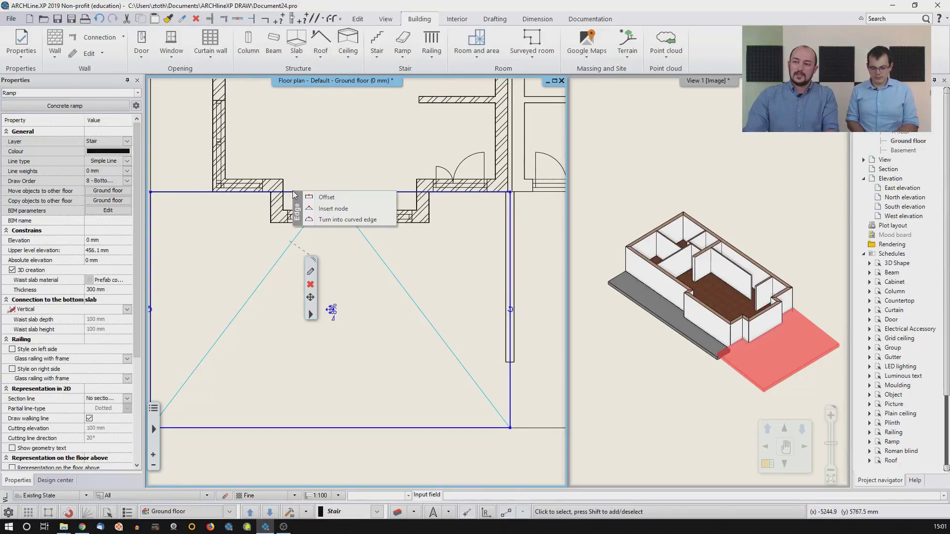
left_click(341, 209)
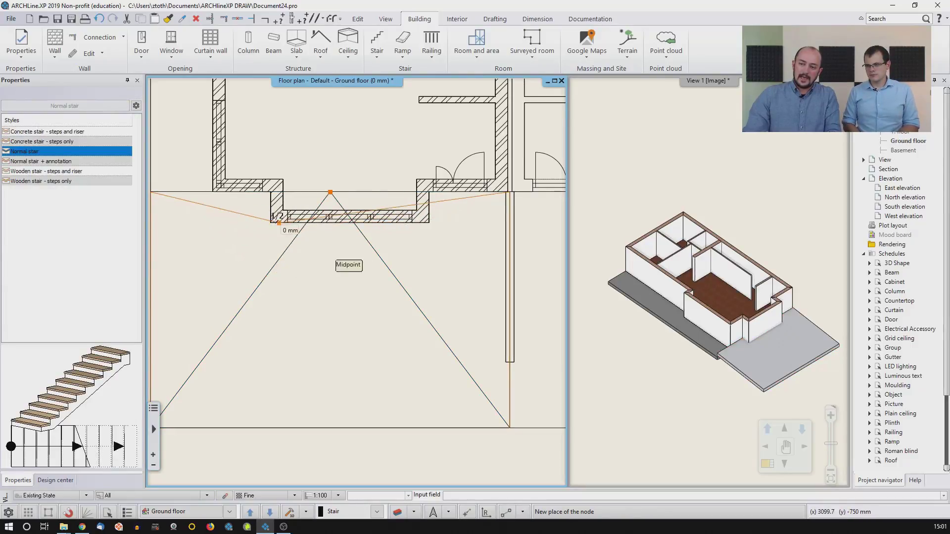
left_click(267, 214)
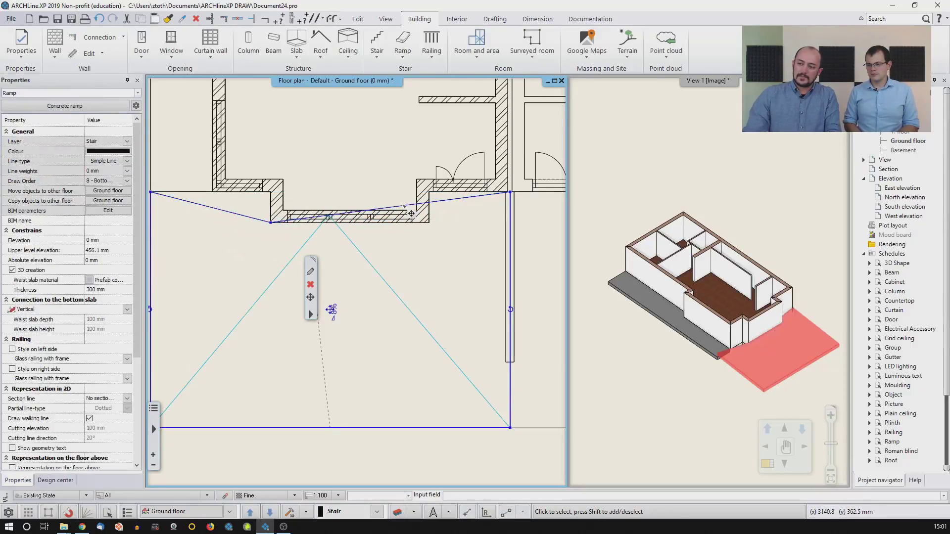
left_click(436, 216)
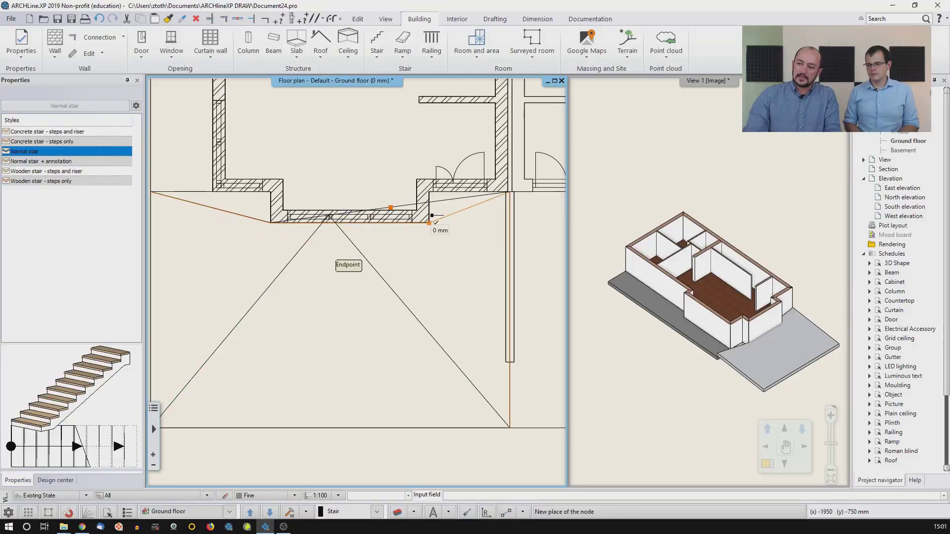
left_click(432, 218)
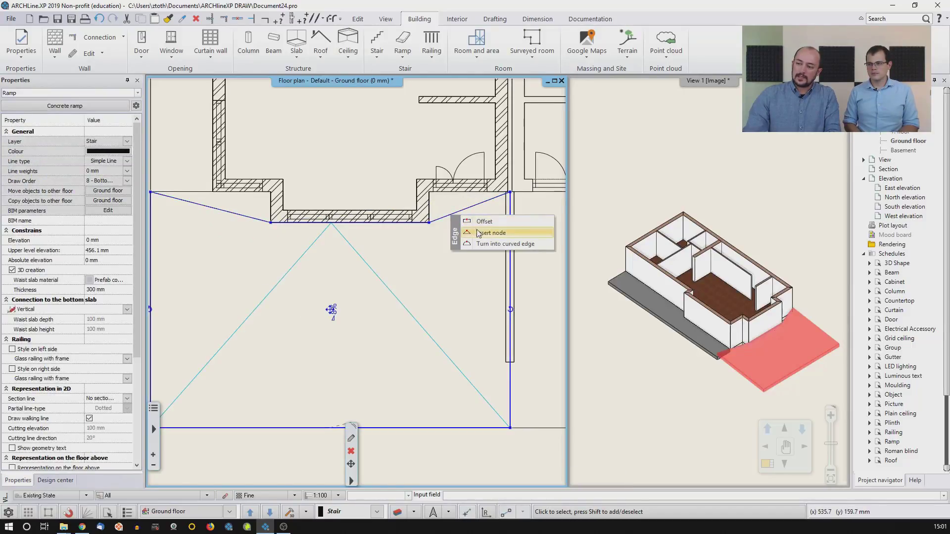
Step: Insert a node in each slanted ramp edge where the bay meets the main south wall, squaring the outline around the bay
left_click(476, 233)
left_click(429, 192)
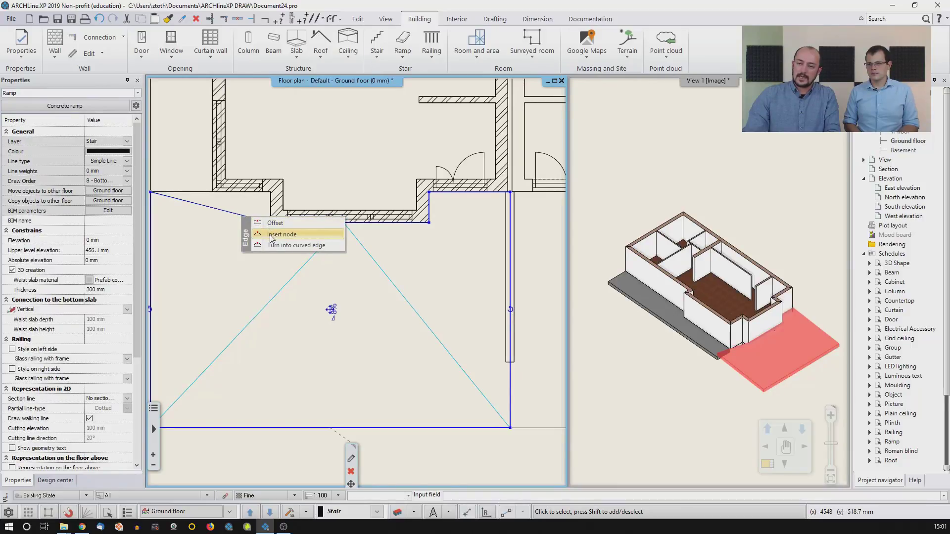
left_click(268, 235)
left_click(270, 191)
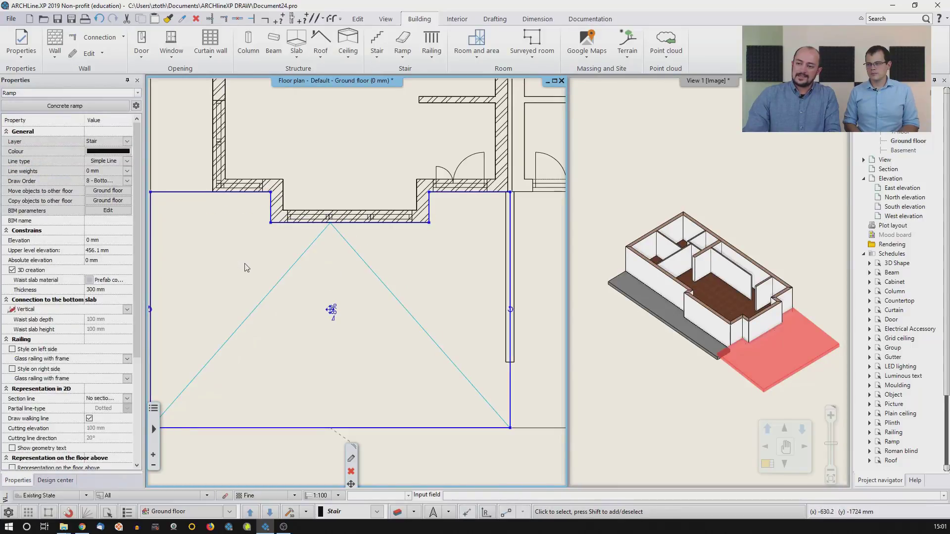
left_click(245, 267)
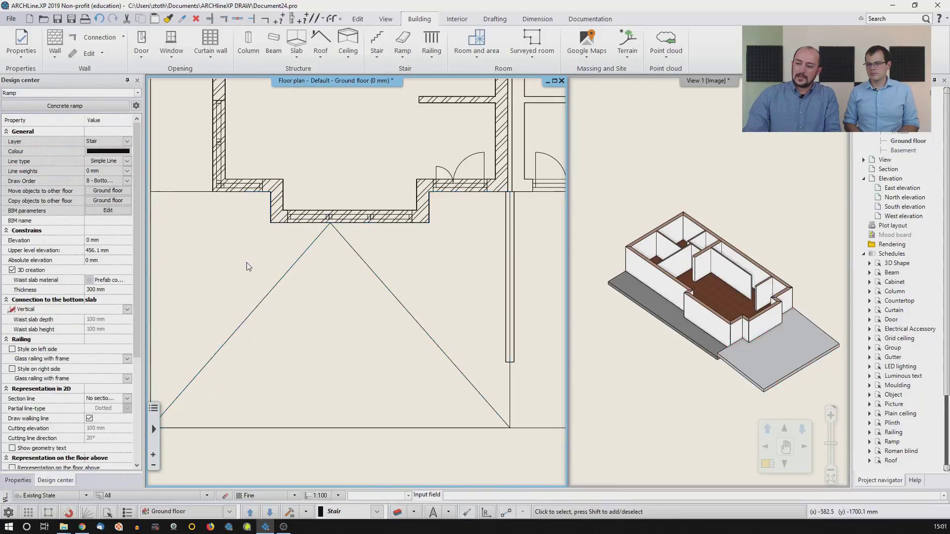
Step: Open the ramp's elevation settings and set its top level to 0 mm with the base level fixed
left_click(753, 360)
scroll(750, 360, "up", 4)
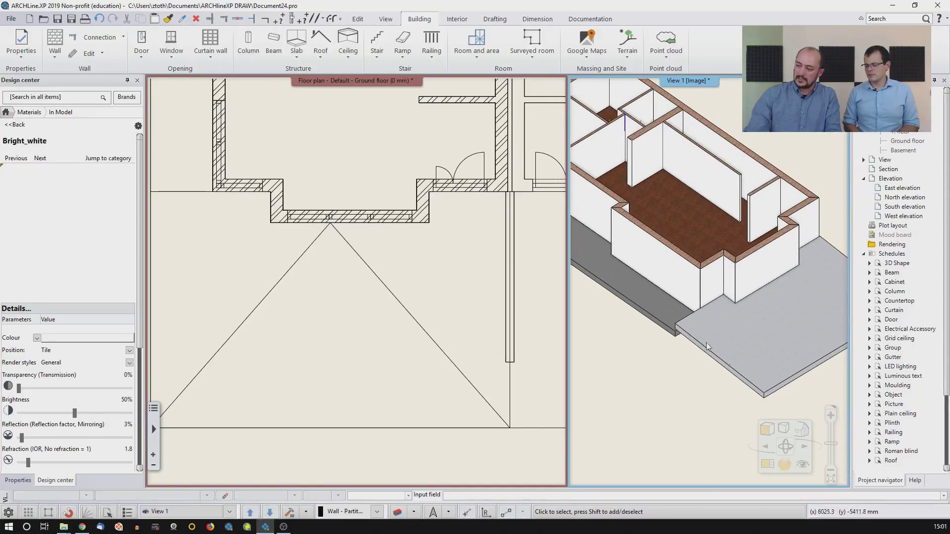
left_click(402, 311)
left_click(402, 311)
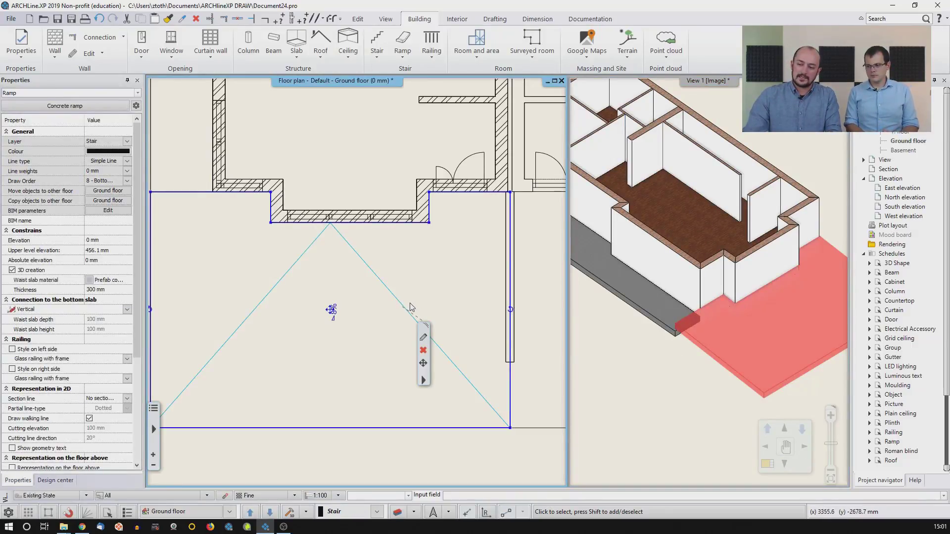
left_click(333, 316)
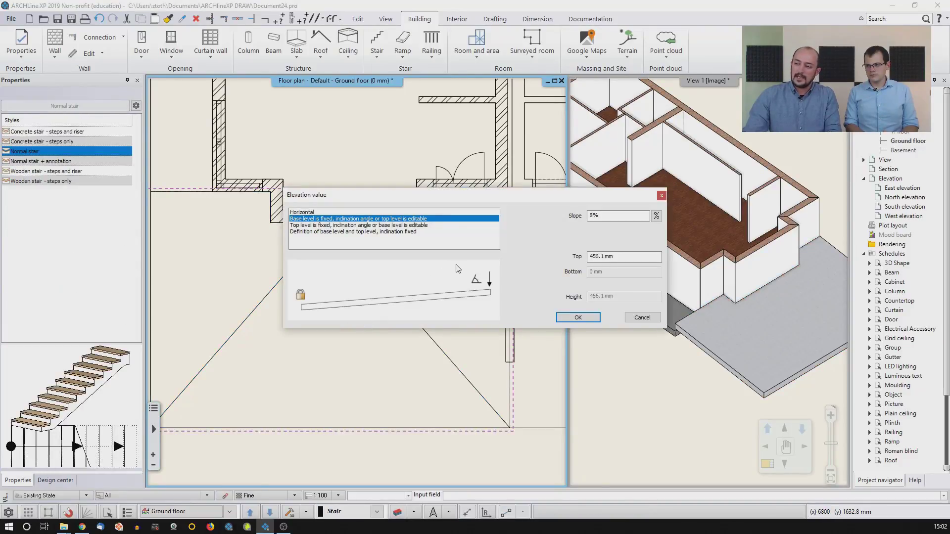
left_click(623, 258)
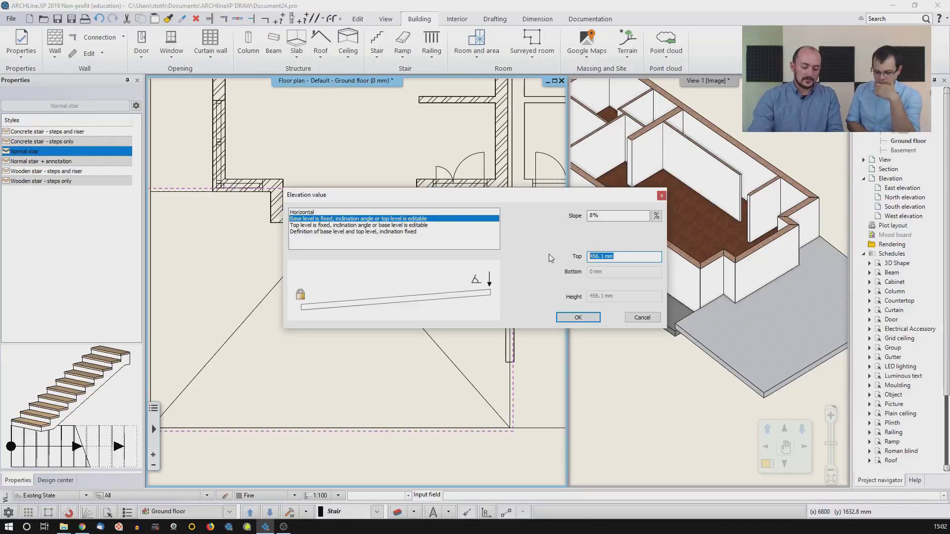
type("0")
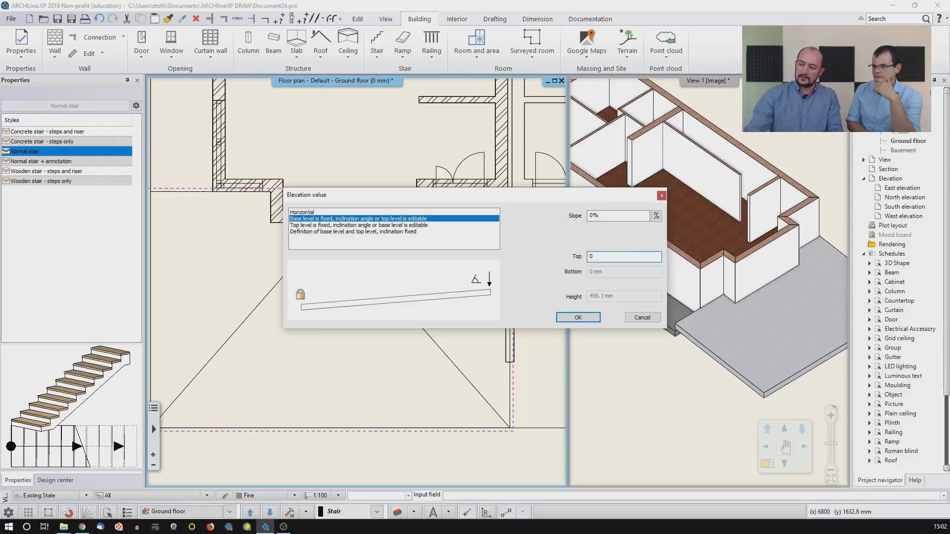
Step: Keep the ramp's top level fixed, set its bottom level to -300 mm, and deselect the ramp
left_click(428, 225)
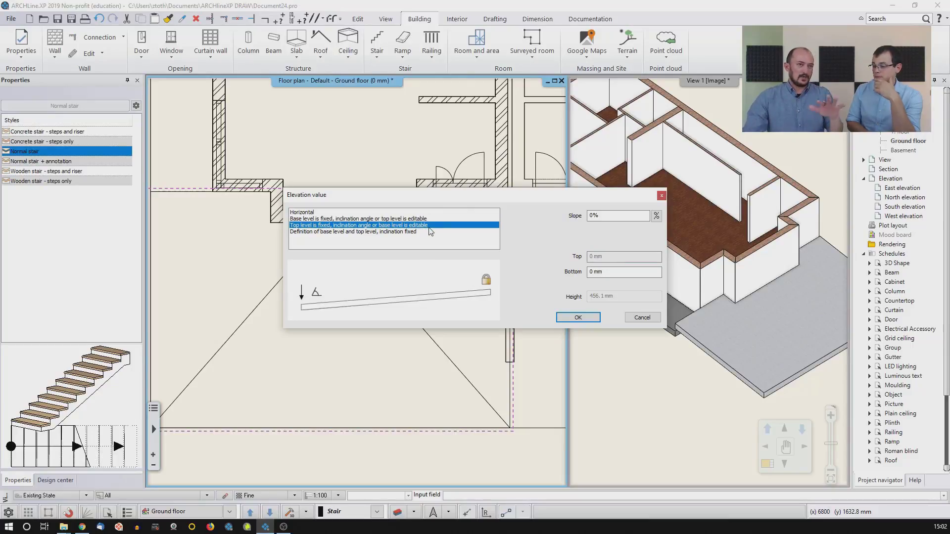
left_click(609, 269)
double_click(609, 269)
type("-300")
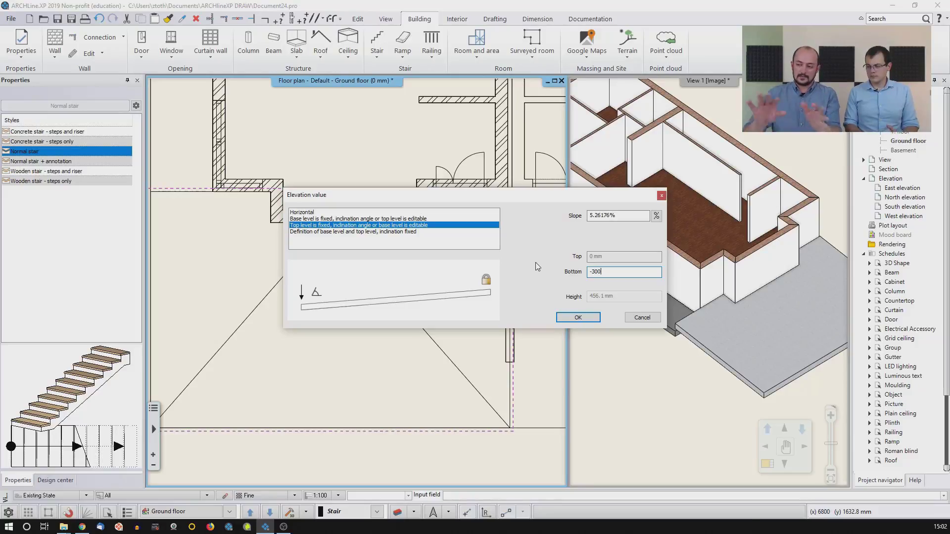
left_click(578, 318)
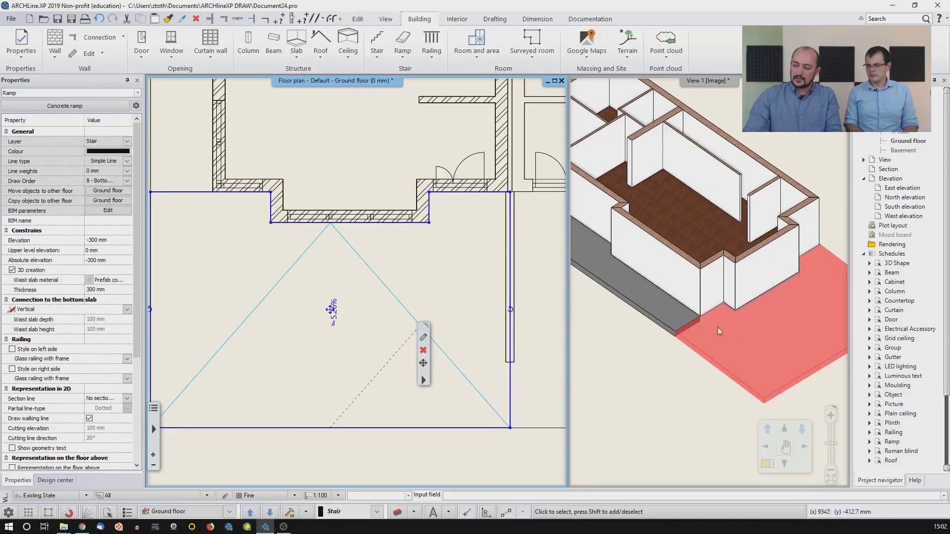
left_click(490, 264)
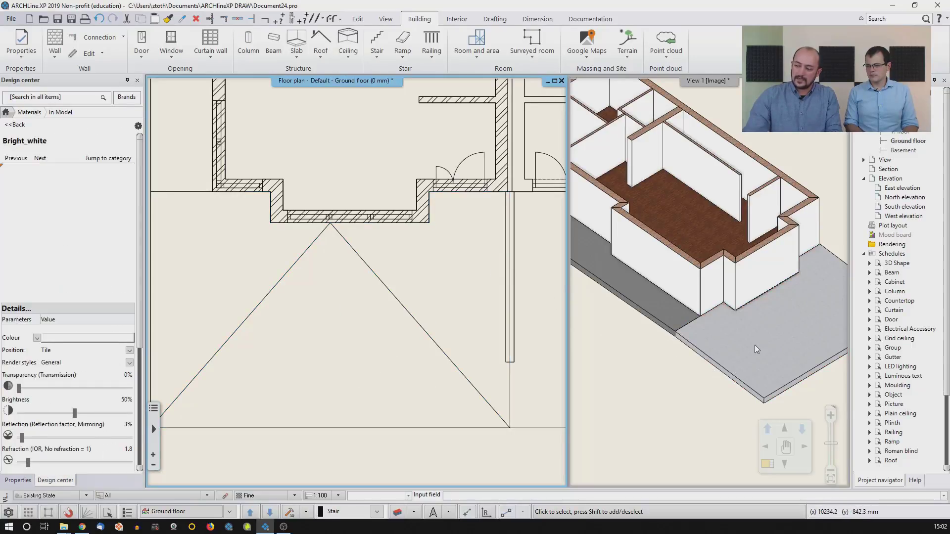
Step: Change the ramp's waist slab material to Concrete3
left_click(714, 348)
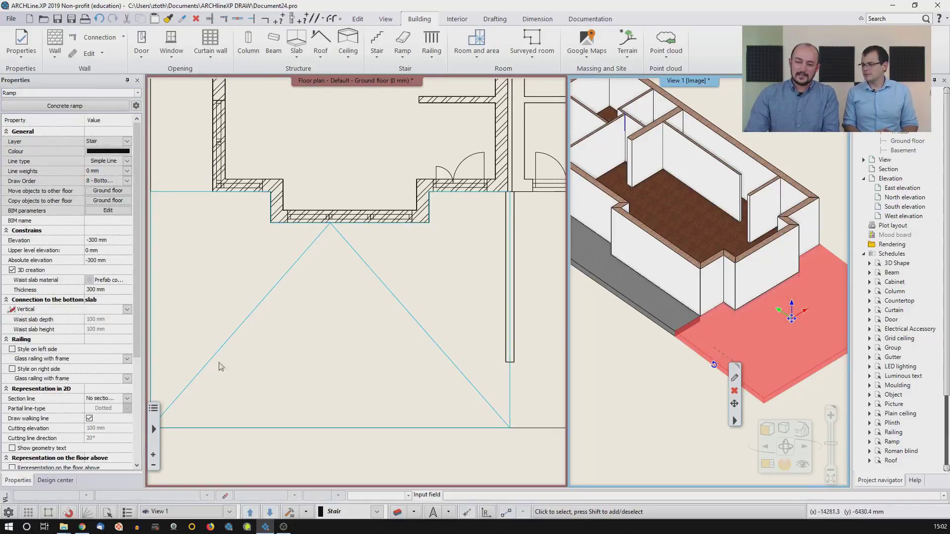
left_click(89, 280)
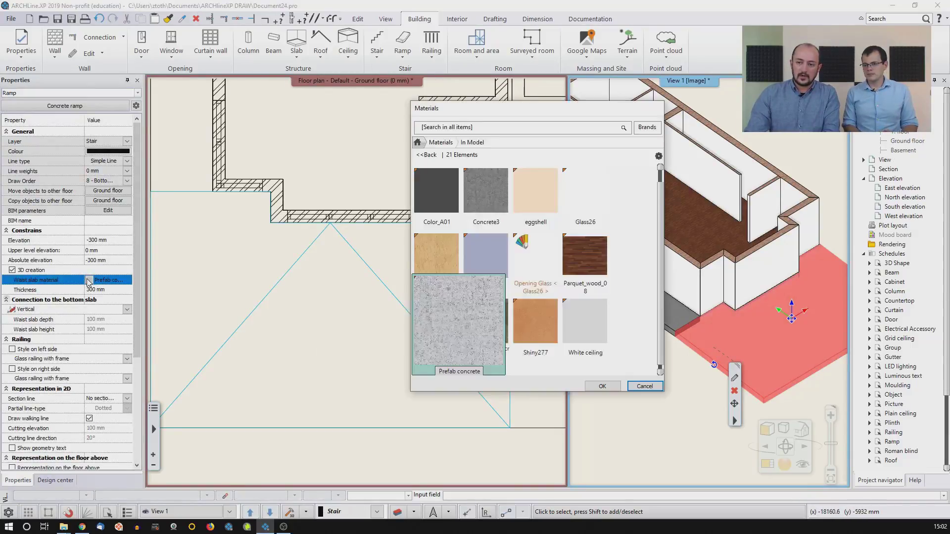
left_click(501, 203)
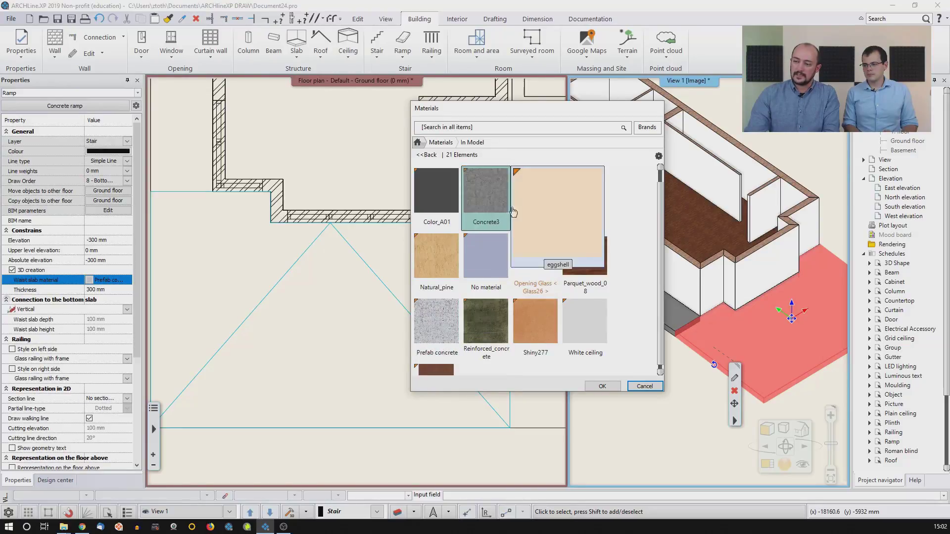
left_click(602, 386)
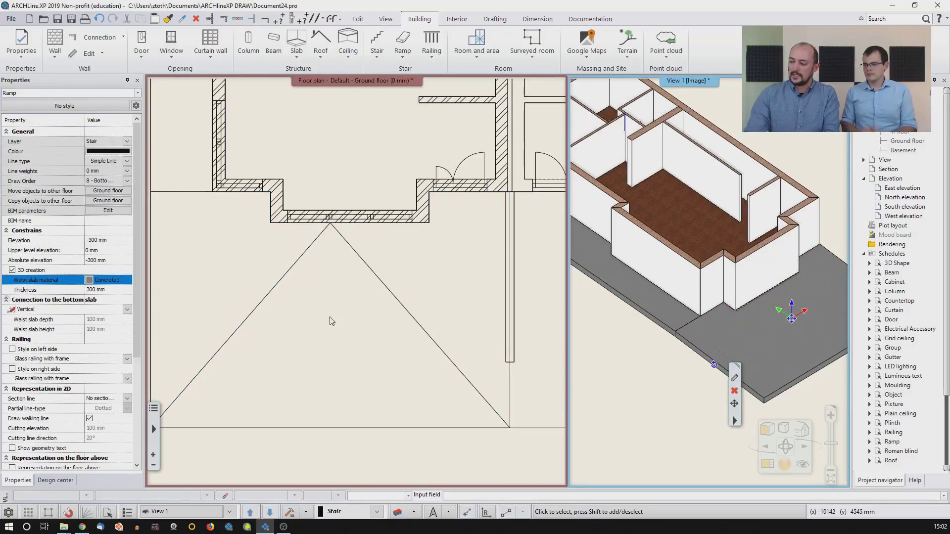
Step: Deselect the ramp and check the whole unit in both the floor plan and the 3D view
left_click(365, 327)
scroll(365, 327, "down", 5)
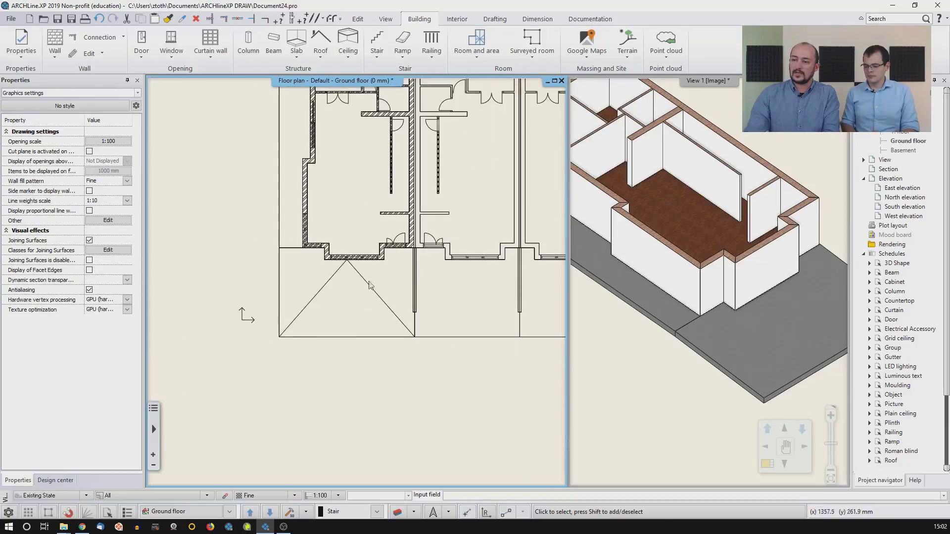
left_click(748, 310)
scroll(748, 310, "down", 3)
middle_click_drag(748, 310, 750, 310)
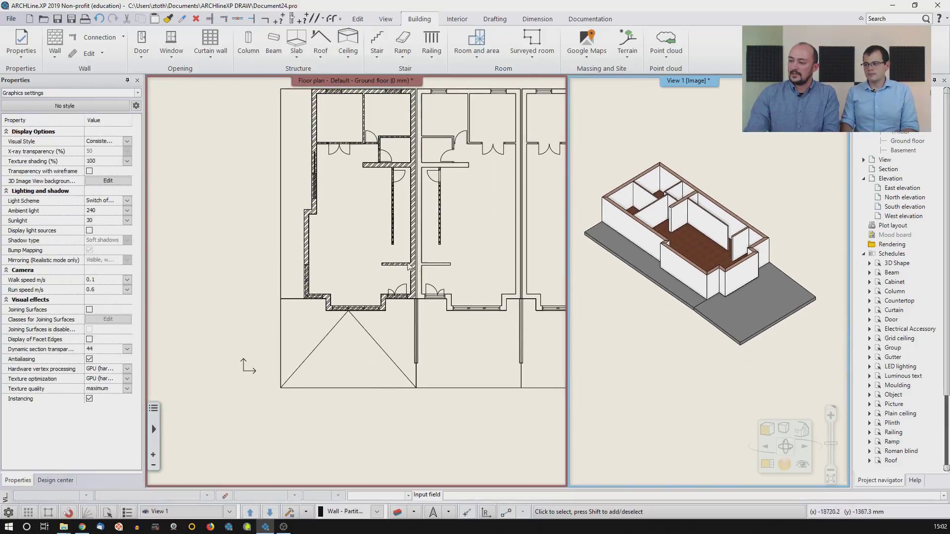
middle_click(417, 287)
middle_click(417, 286)
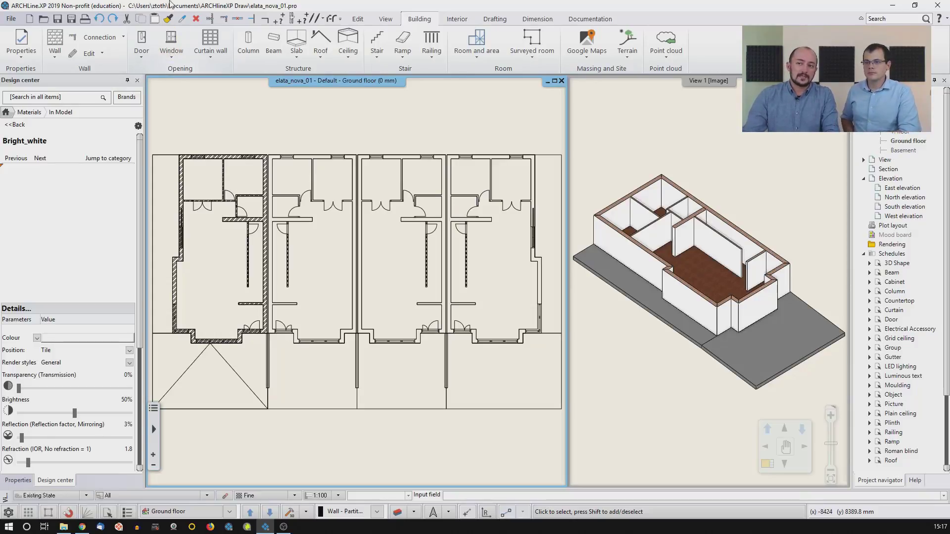
Step: Save the elata_nova_01 project
left_click(58, 19)
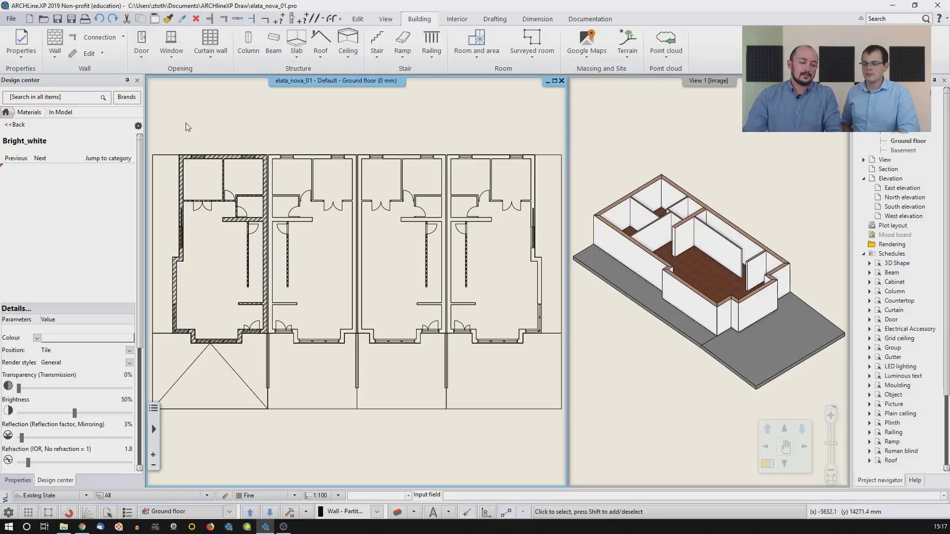
left_click(59, 22)
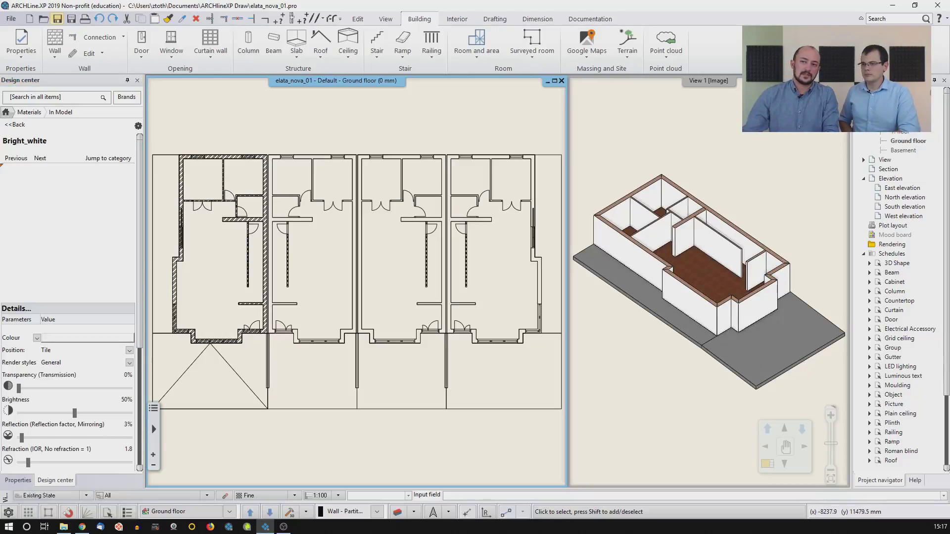
left_click(12, 19)
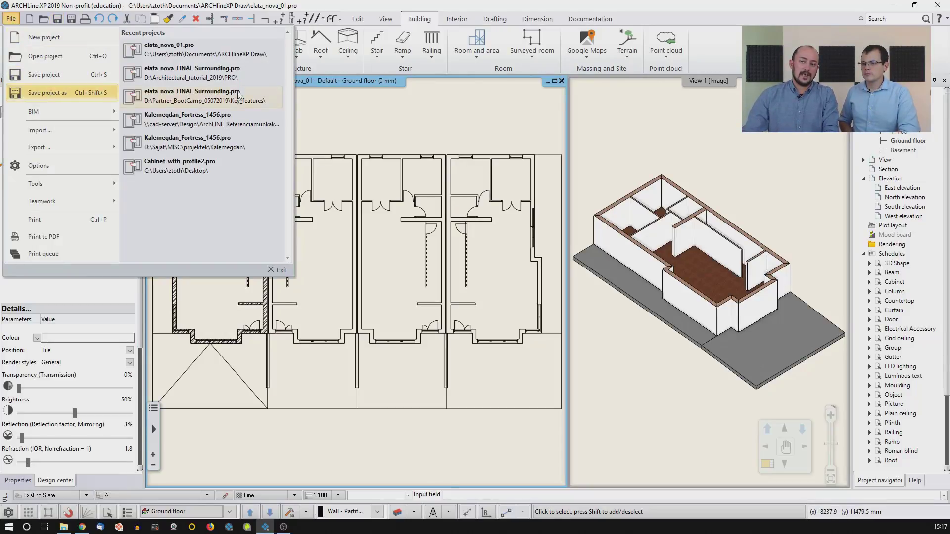
left_click(451, 117)
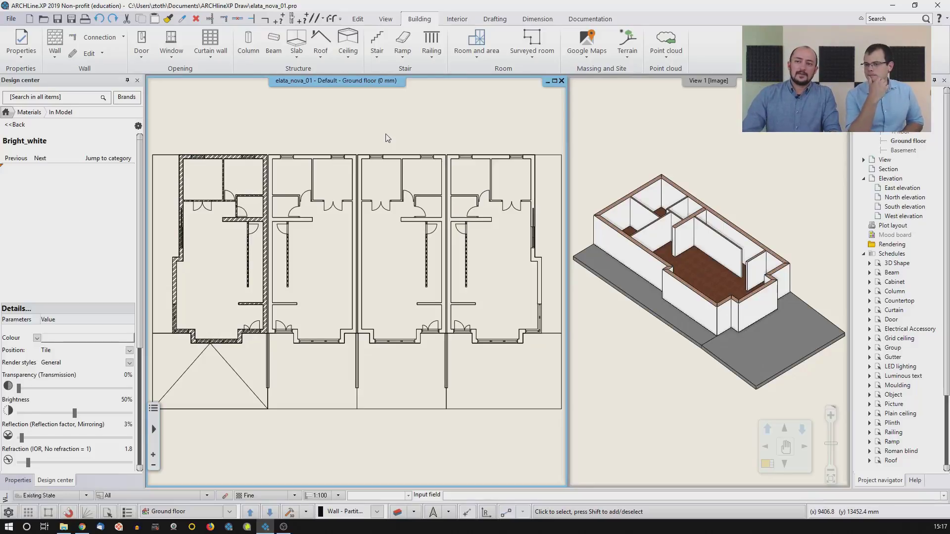
left_click(141, 59)
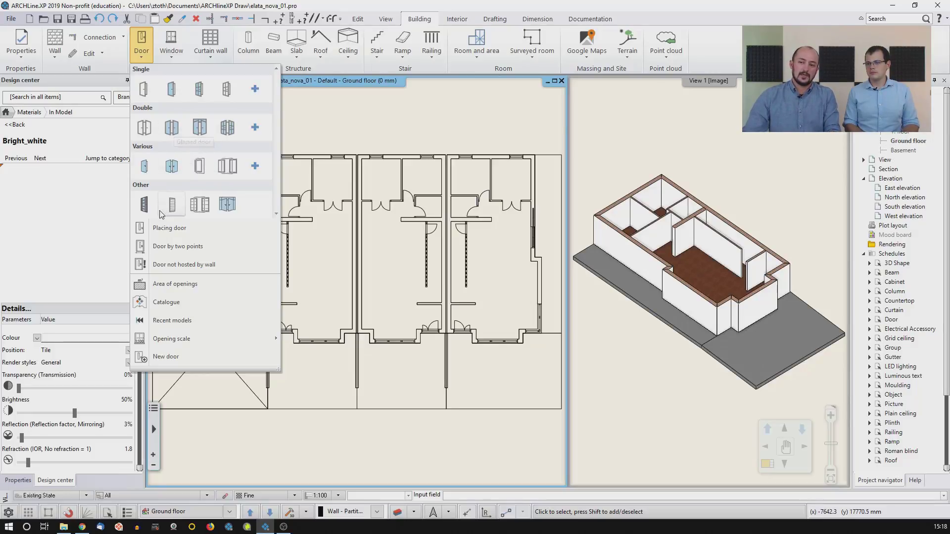
left_click(169, 228)
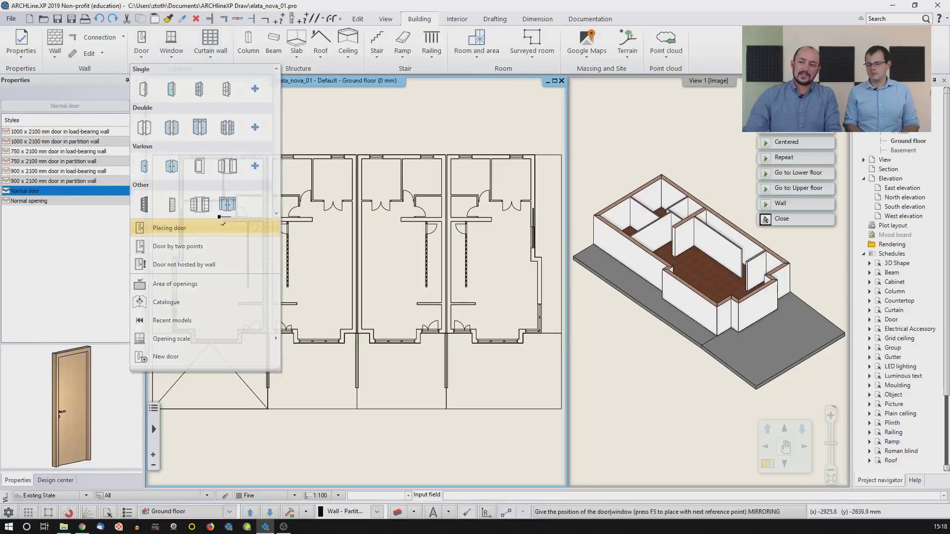
scroll(288, 200, "up", 5)
left_click(288, 200)
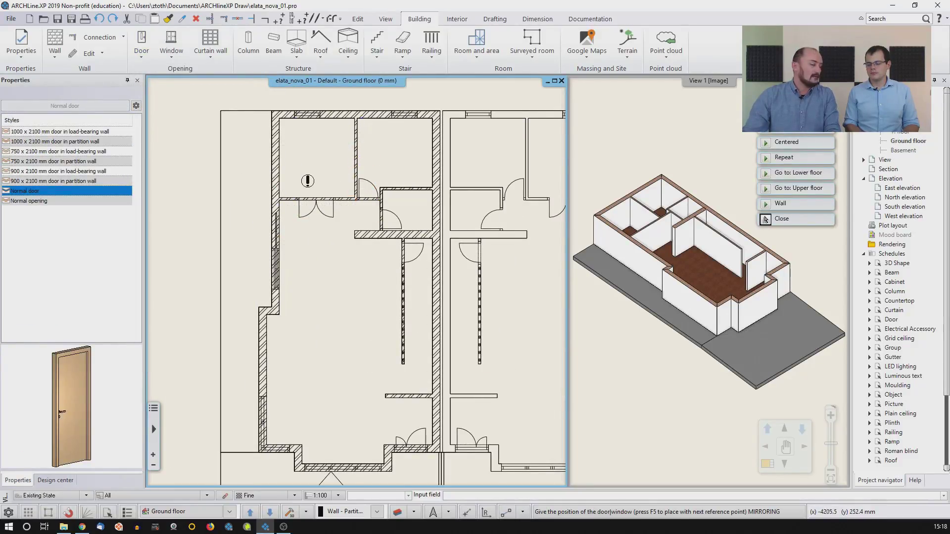
key("Escape")
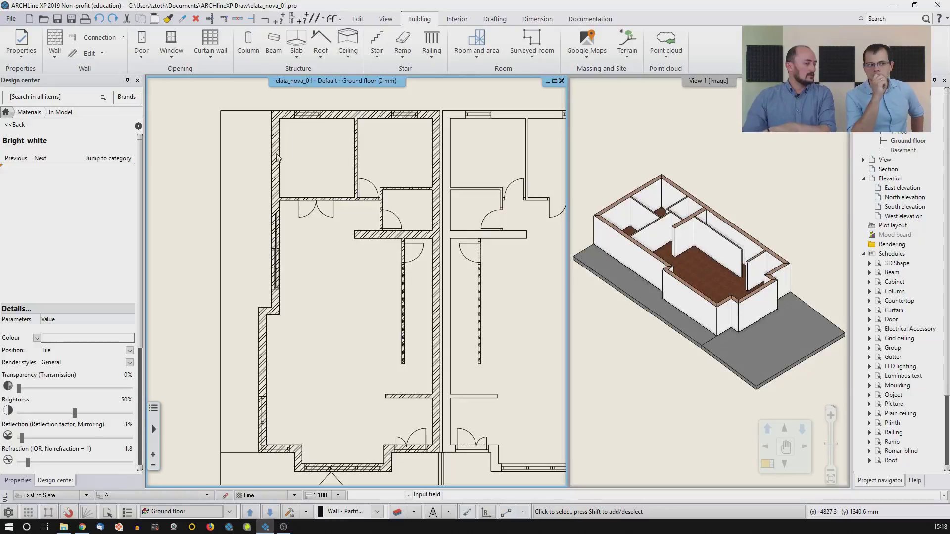
left_click(142, 55)
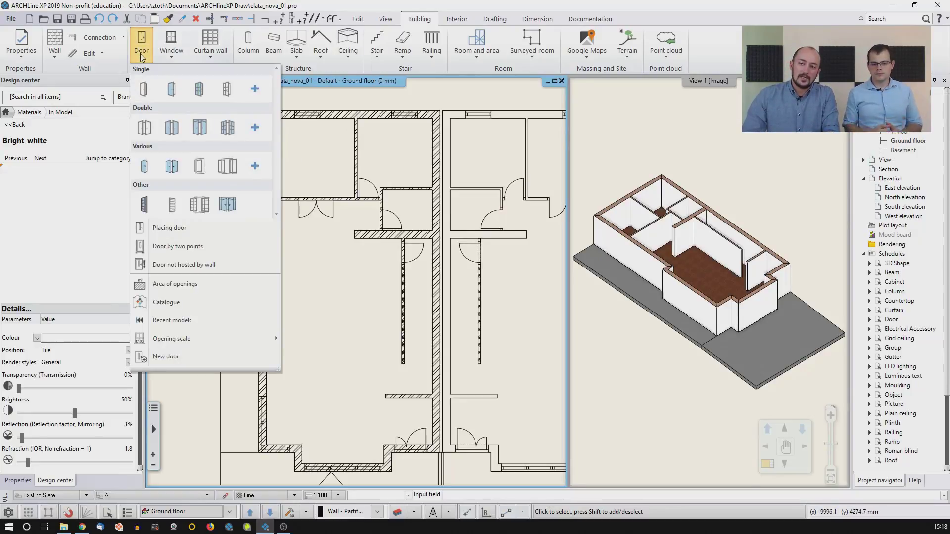
left_click(215, 246)
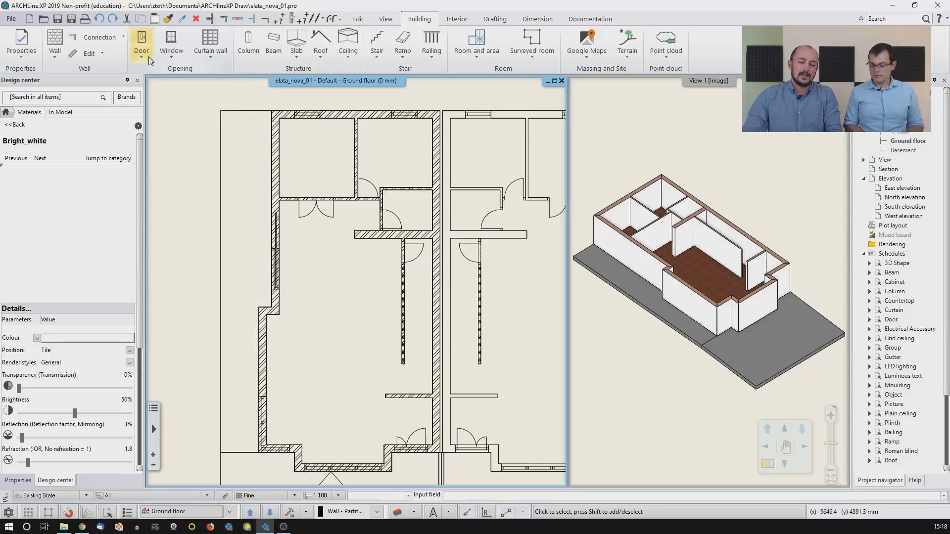
Step: In the default door properties, search the materials for "palda" and set the Solid material to Wood-paldao
left_click(24, 52)
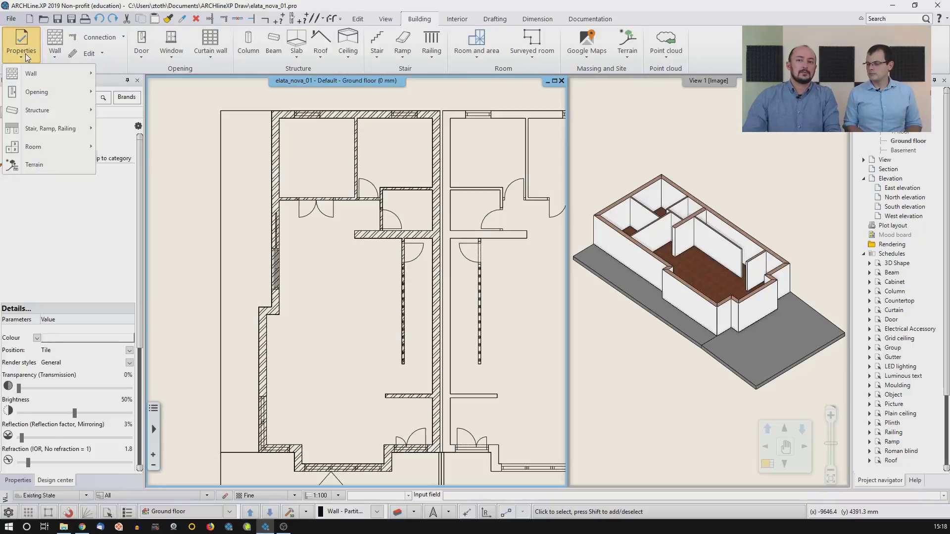
mouse_move(60, 92)
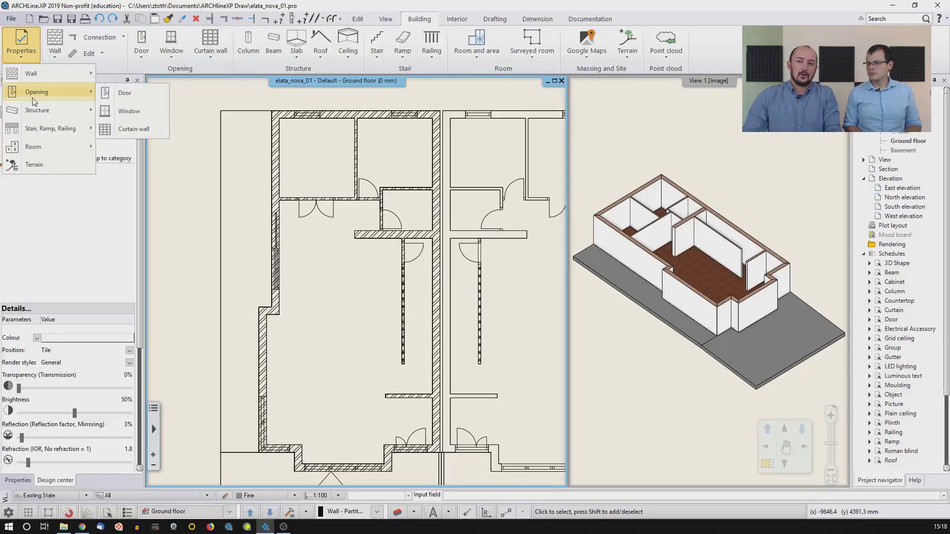
left_click(125, 95)
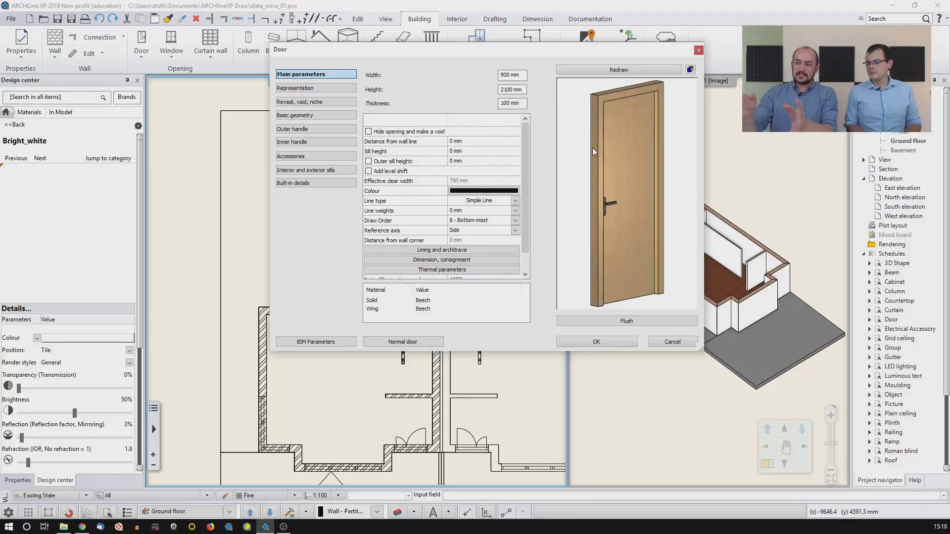
left_click(426, 302)
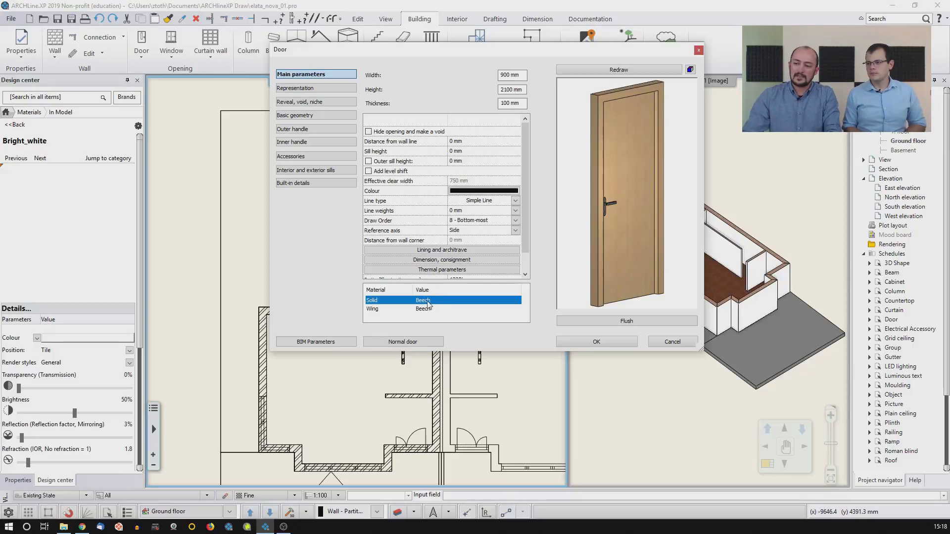
left_click(426, 301)
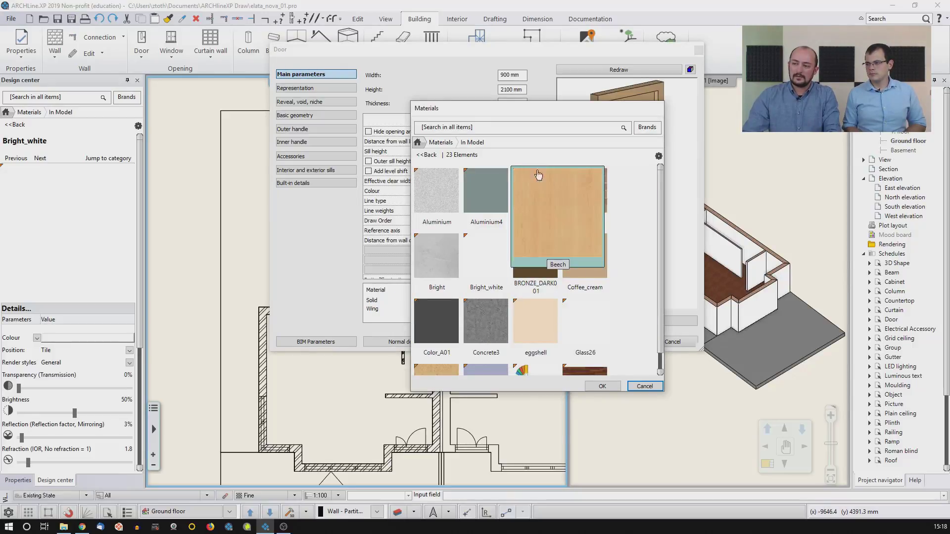
left_click(417, 142)
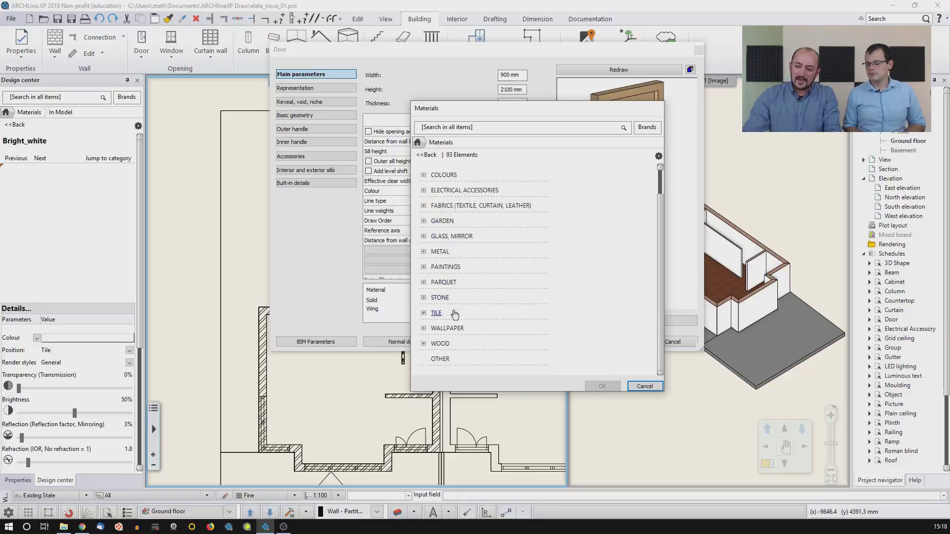
left_click(442, 344)
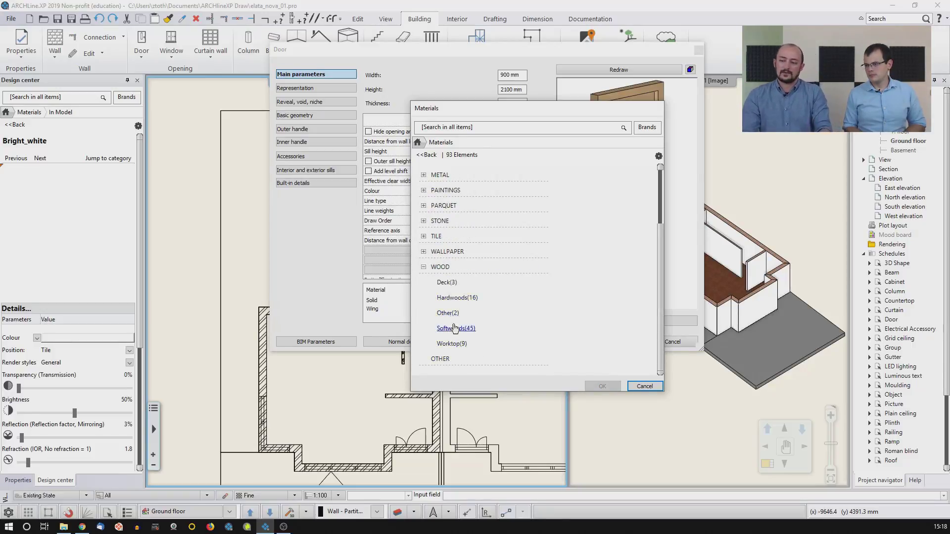
left_click(477, 131)
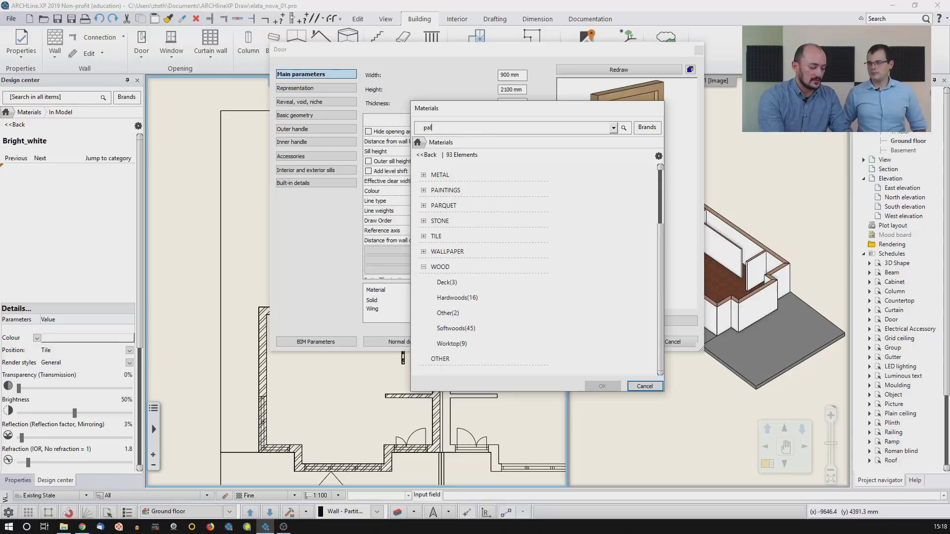
key("Return")
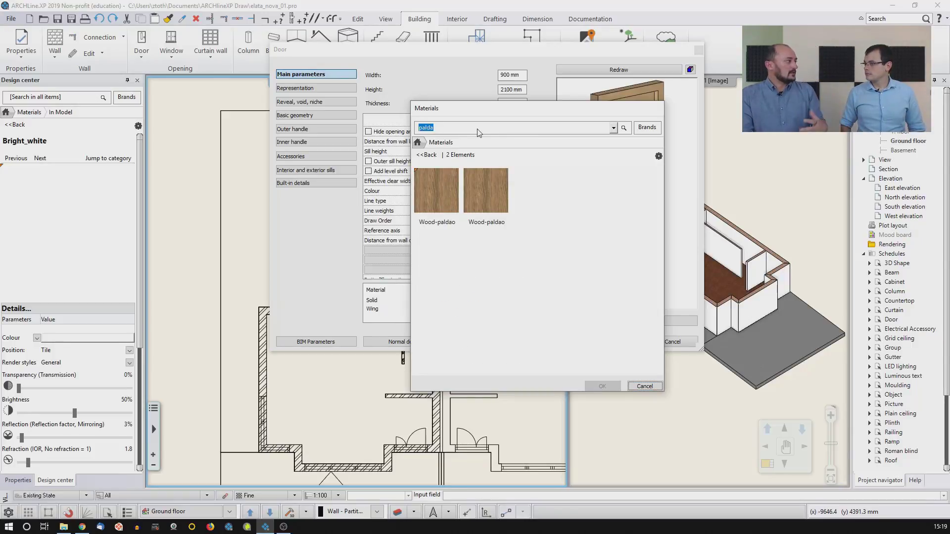
mouse_move(456, 180)
left_click(445, 212)
left_click(603, 386)
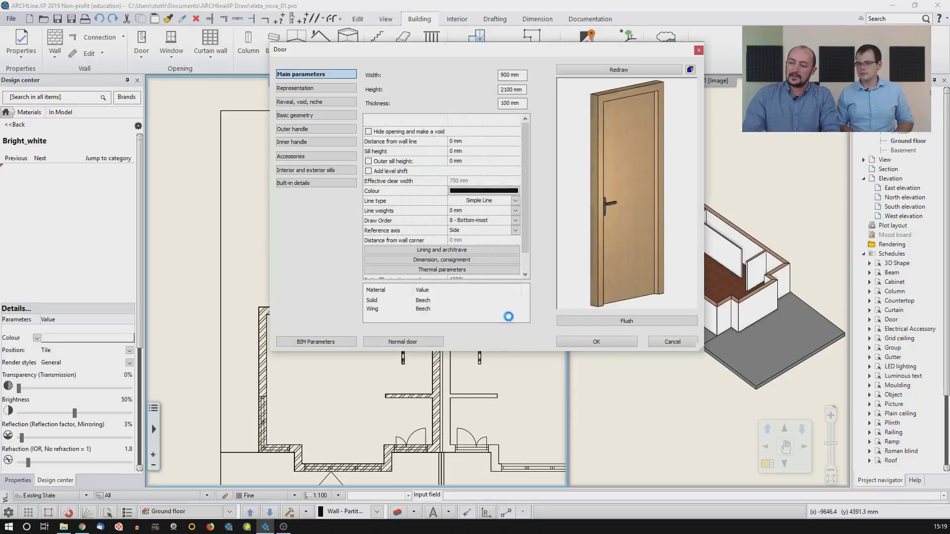
Step: Set the door's Wing material to Wood-paldao, chosen from the materials already in the model
left_click(421, 310)
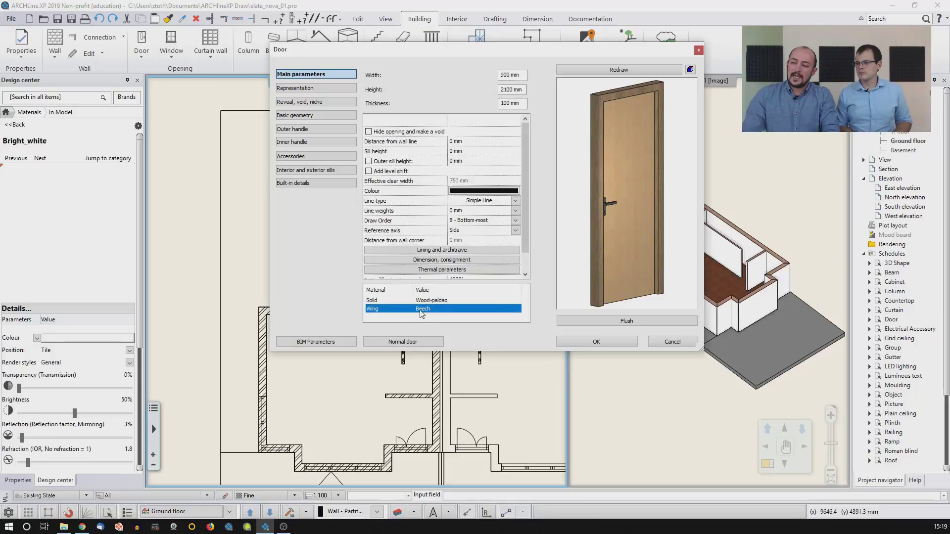
double_click(422, 310)
mouse_move(531, 197)
scroll(591, 258, "down", 3)
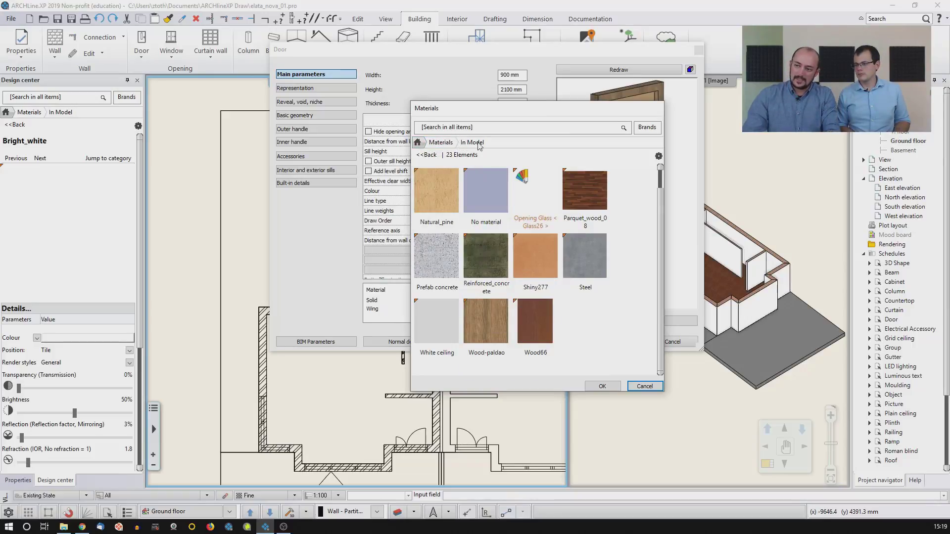
left_click(487, 324)
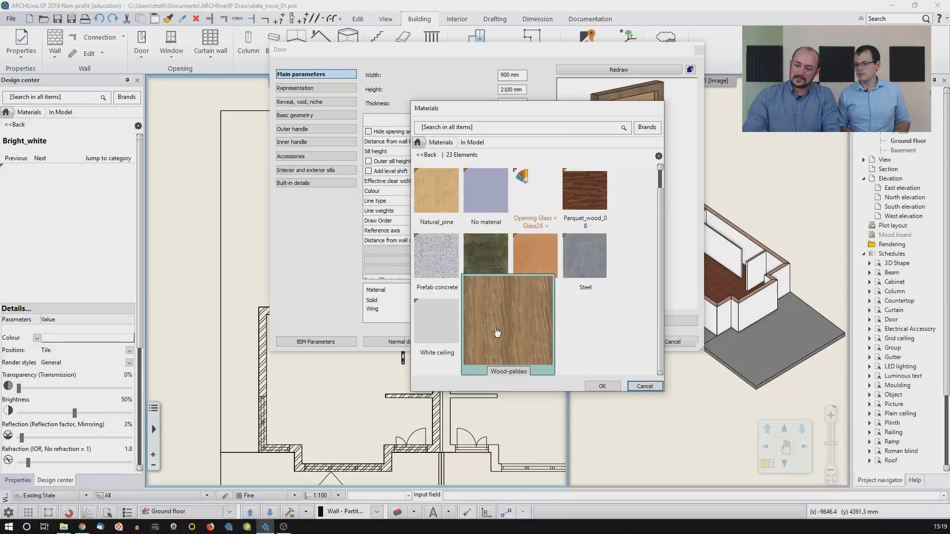
left_click(596, 387)
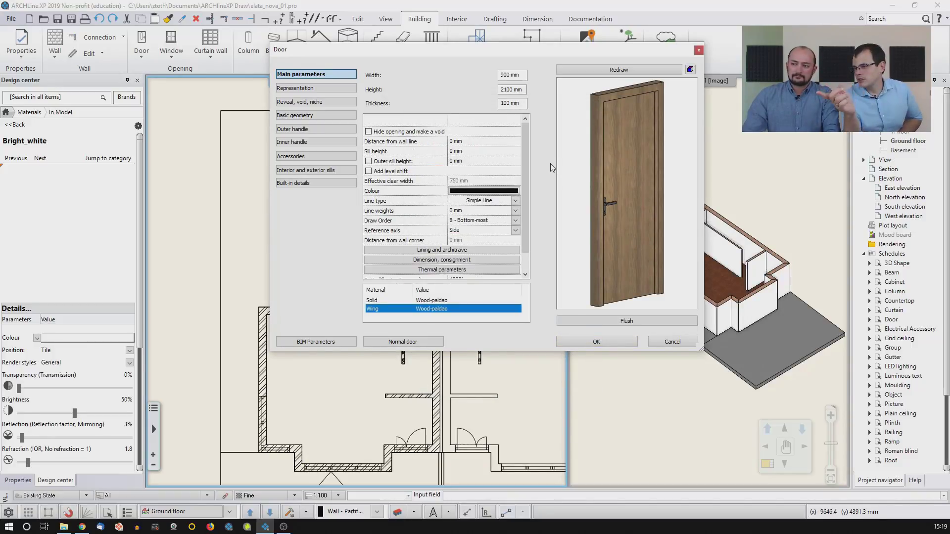
Step: Review the available door styles, close the list without changing the style, and accept the door settings
left_click(453, 141)
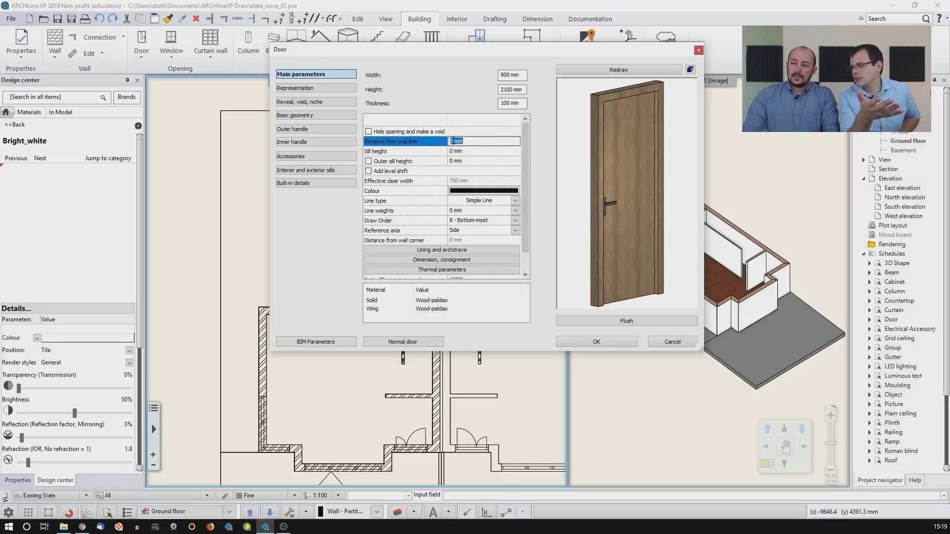
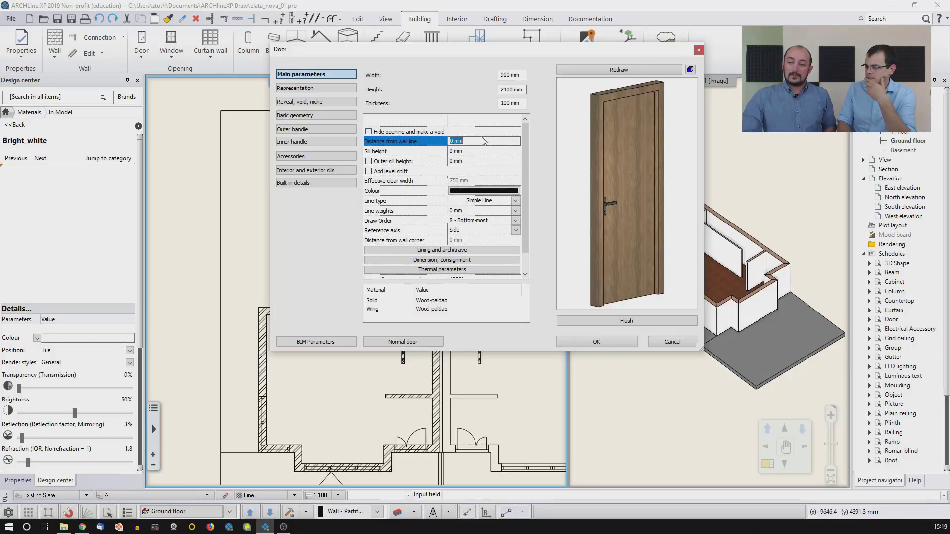
left_click(401, 342)
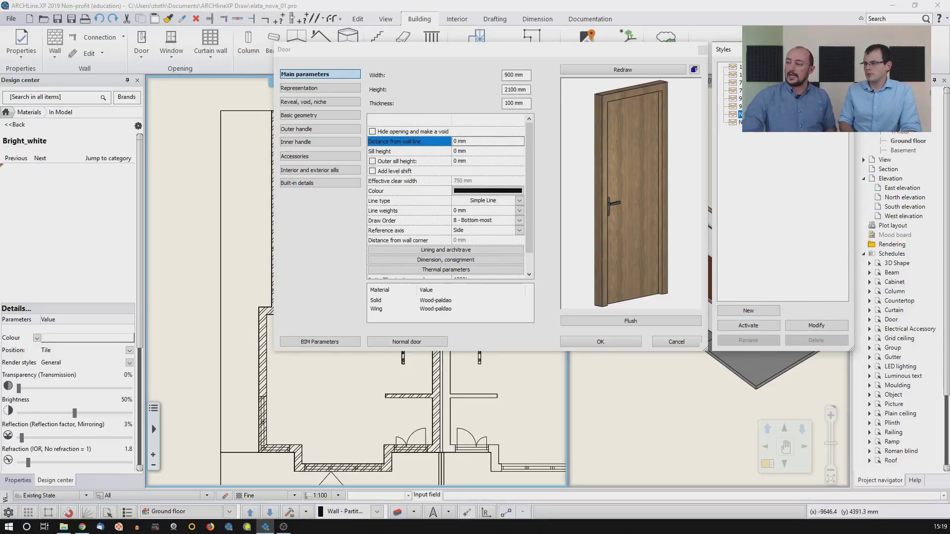
left_click(848, 50)
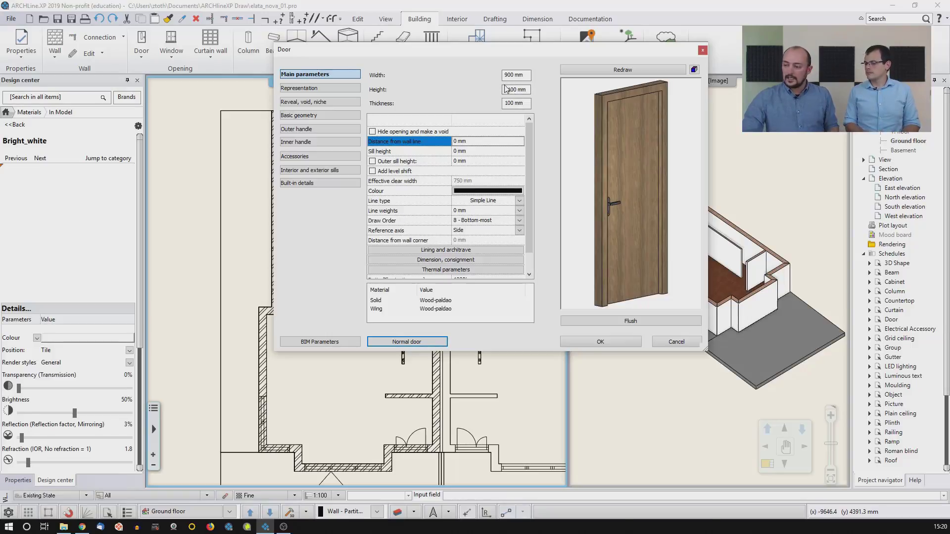
left_click(599, 342)
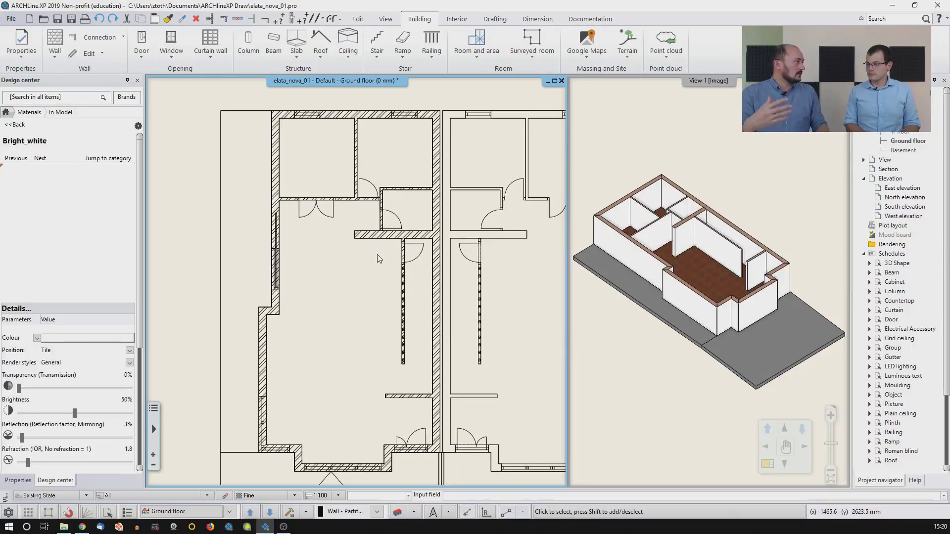
Step: Place a door by two points in the doorway of the small inner room's west wall, swinging into that room as on the plan
left_click(141, 57)
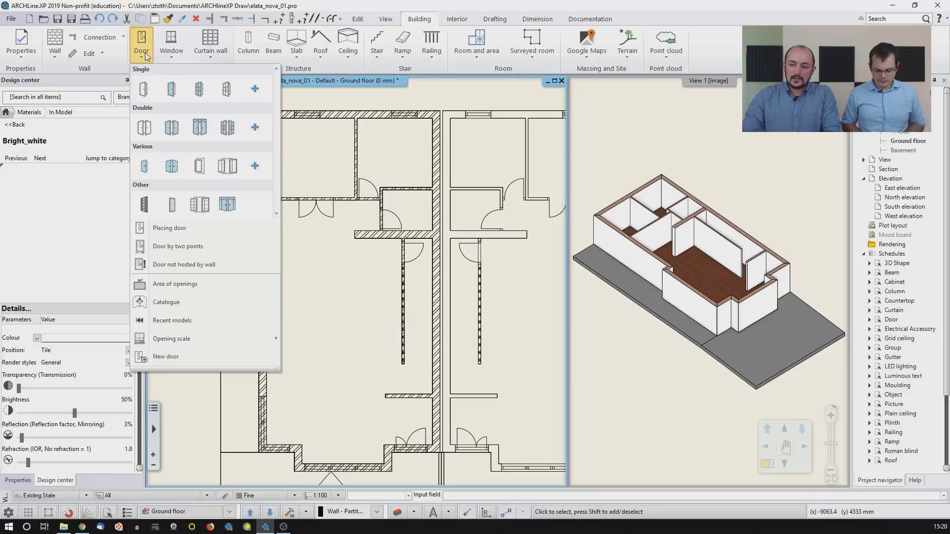
left_click(182, 251)
scroll(361, 241, "up", 3)
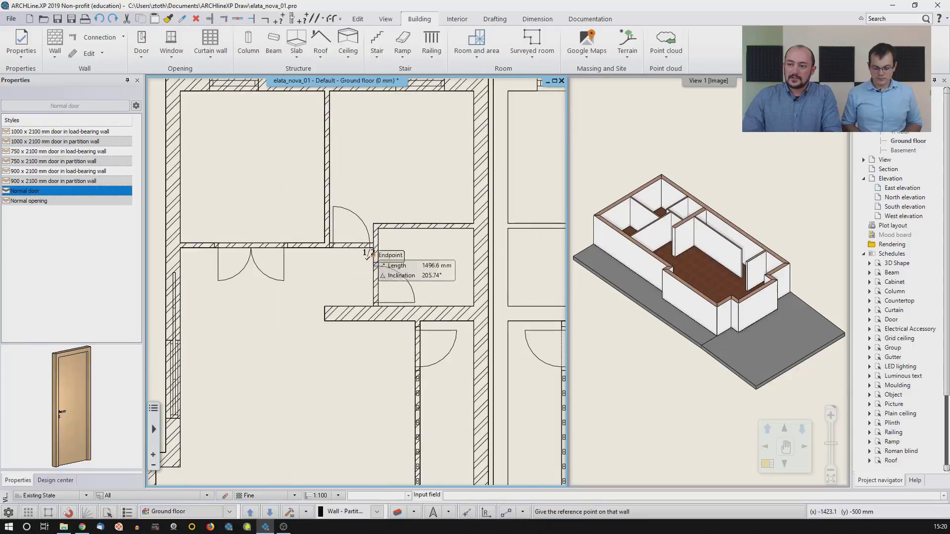
left_click(375, 262)
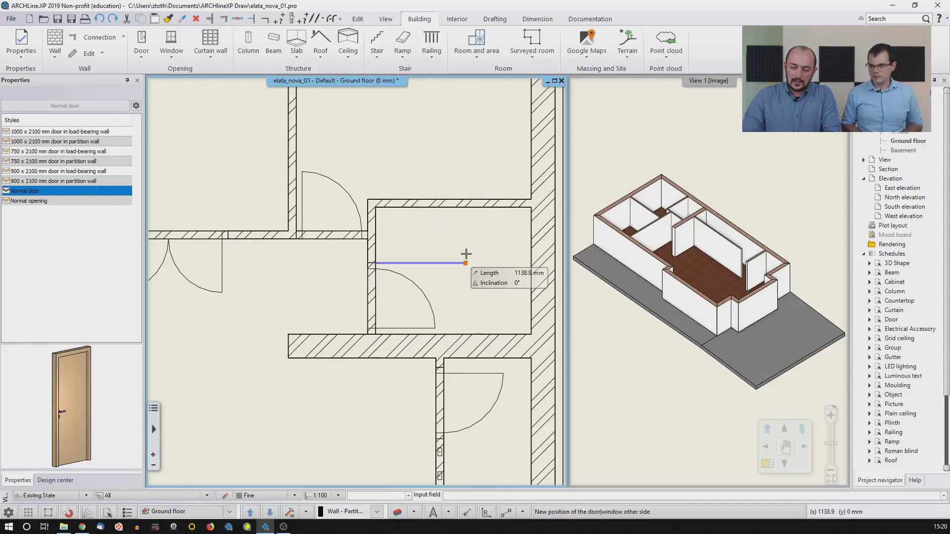
left_click(375, 333)
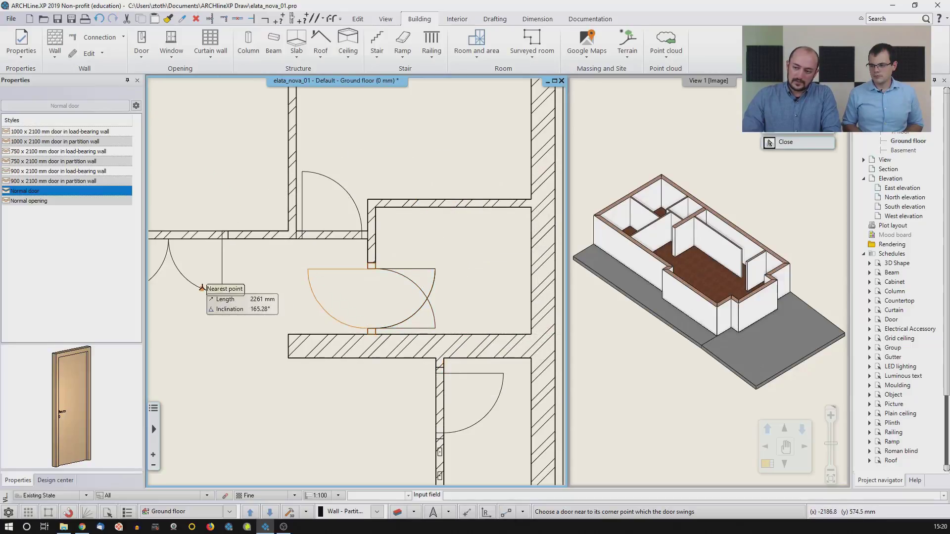
left_click(496, 358)
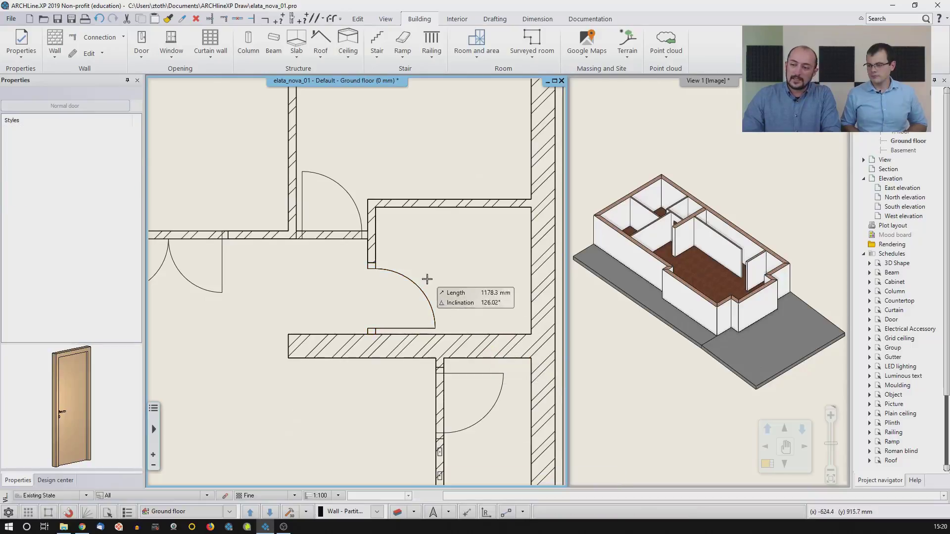
Step: Place a door by two points in the 900 mm doorway of the north-east room's south wall, swinging into the room
left_click(368, 230)
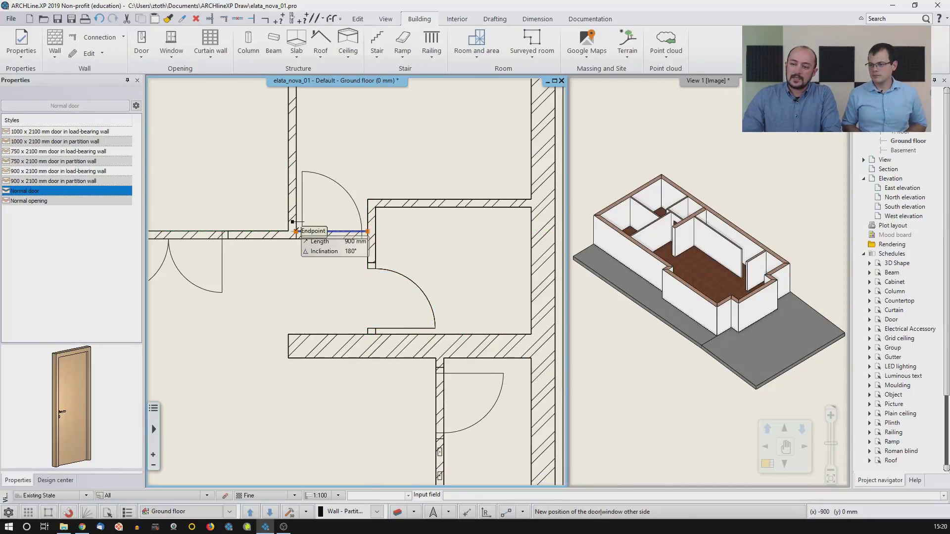
left_click(297, 231)
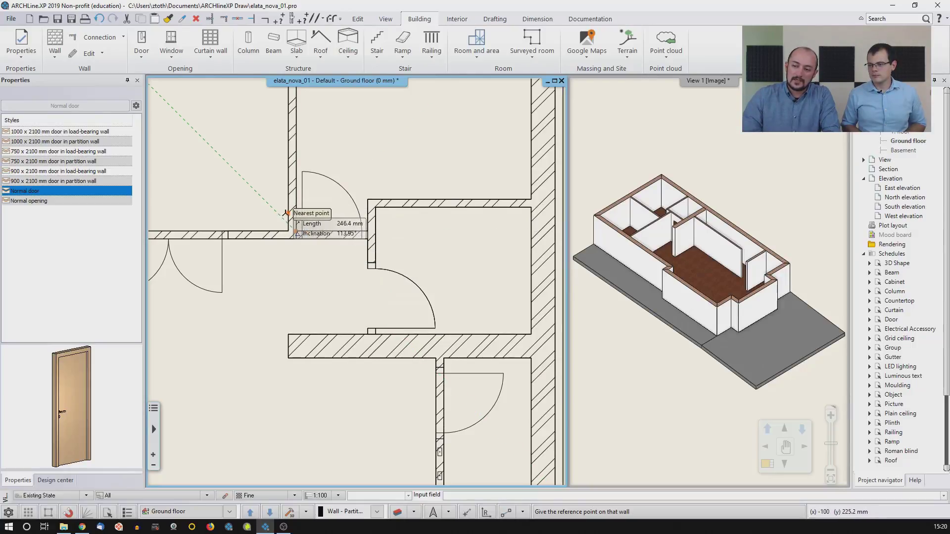
left_click(295, 244)
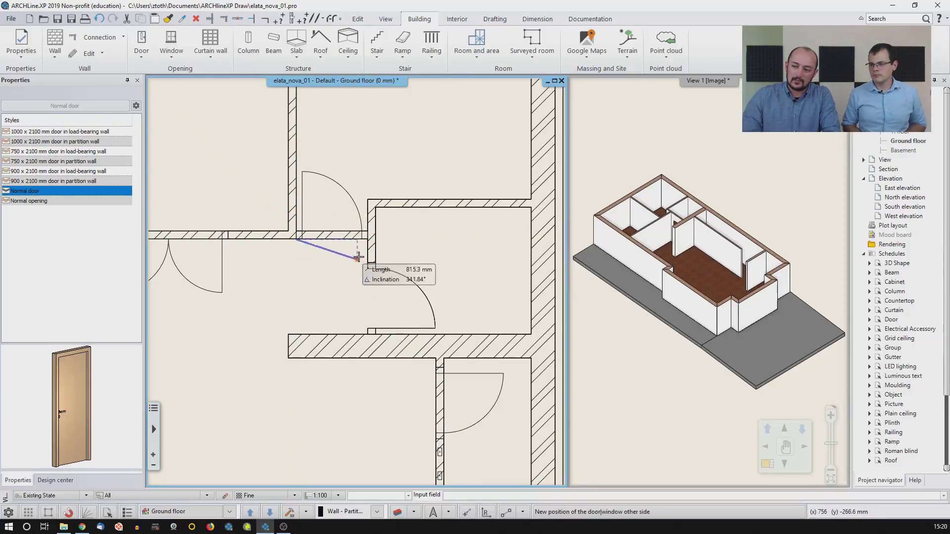
left_click(367, 239)
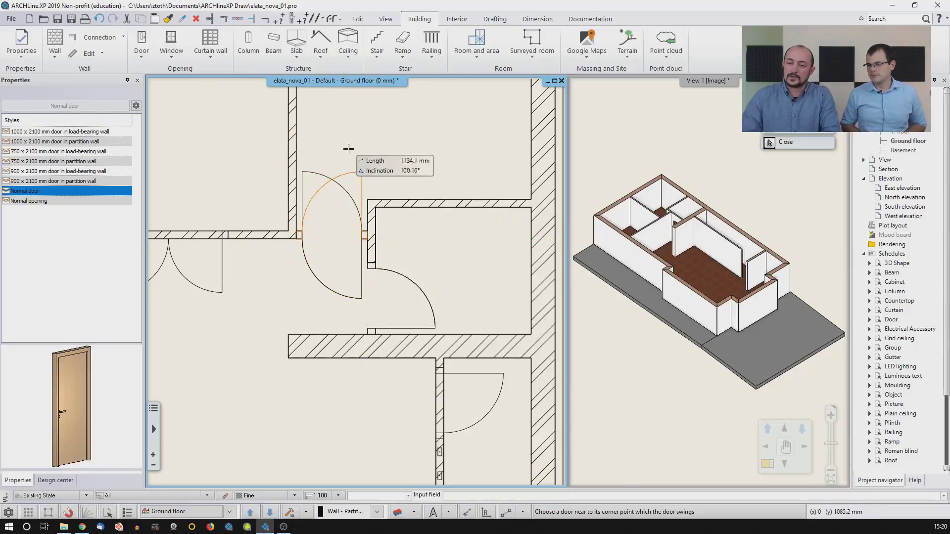
left_click(275, 112)
Step: Place a door at the north end of the thin partition south of the thick wall, hinged north and swinging east
scroll(358, 290, "up", 1)
middle_click_drag(361, 285, 365, 114)
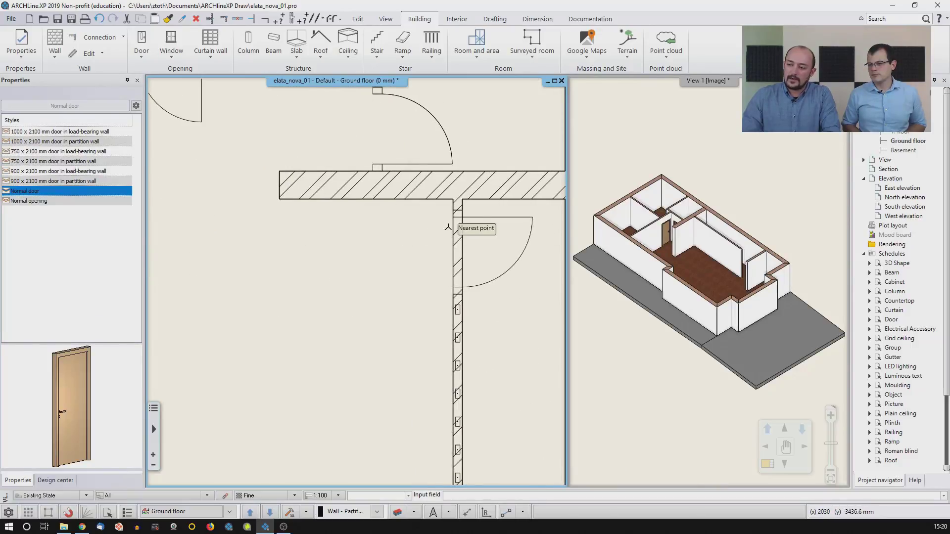
left_click(460, 202)
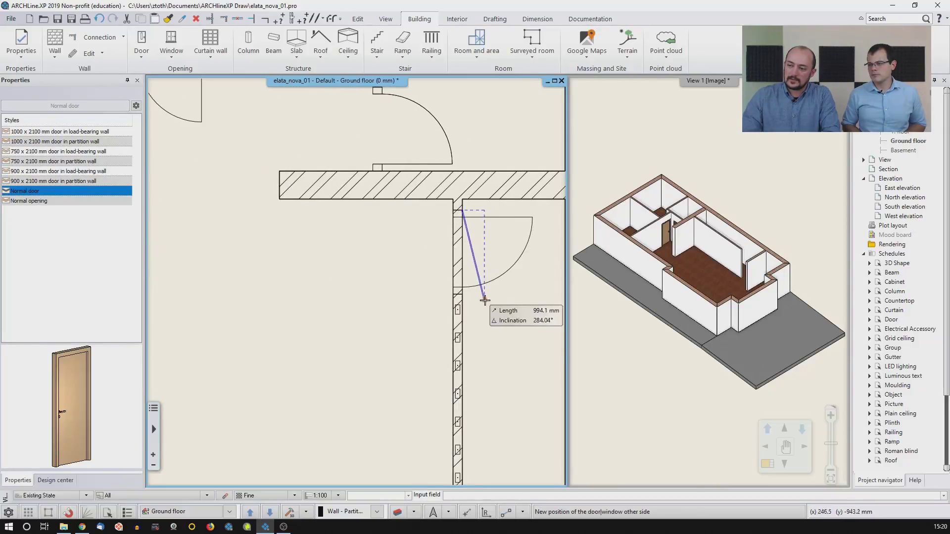
left_click(459, 292)
left_click(517, 218)
Step: Place a 1500 mm wide door in the double doorway of the north-west room's south wall, hinged east and swinging south
scroll(326, 270, "down", 5)
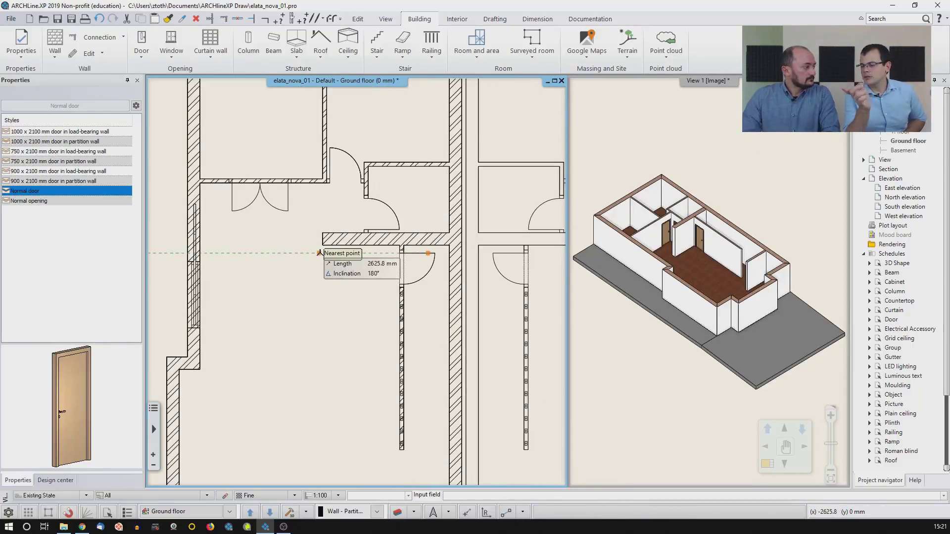
scroll(307, 261, "down", 1)
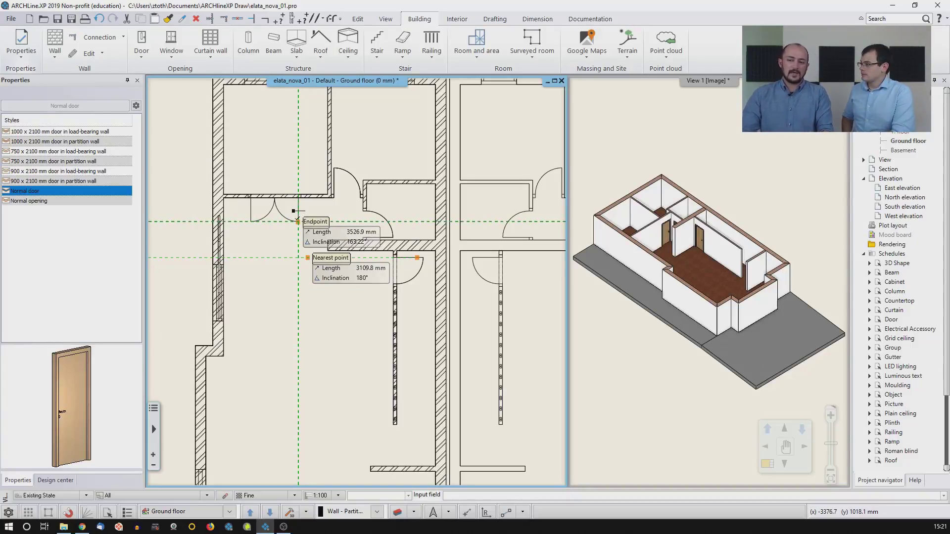
scroll(296, 221, "up", 4)
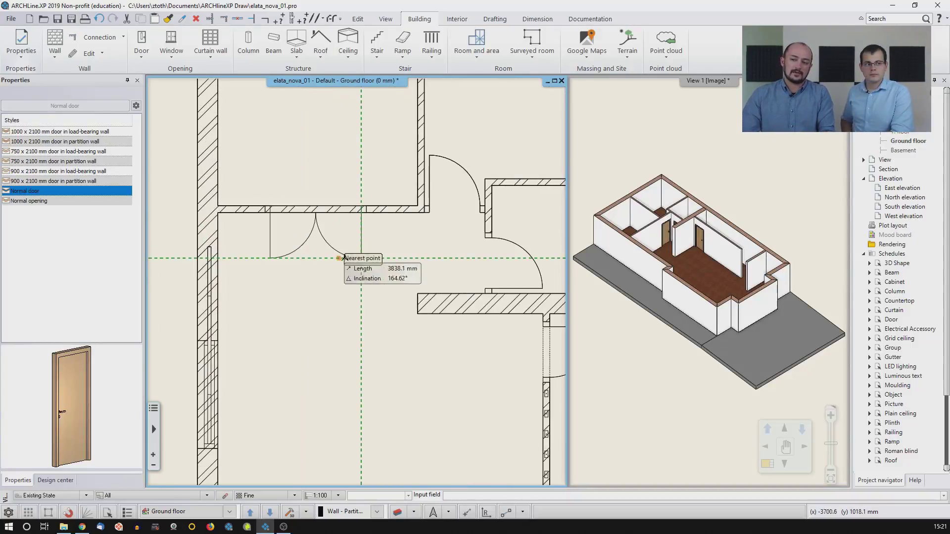
left_click(275, 206)
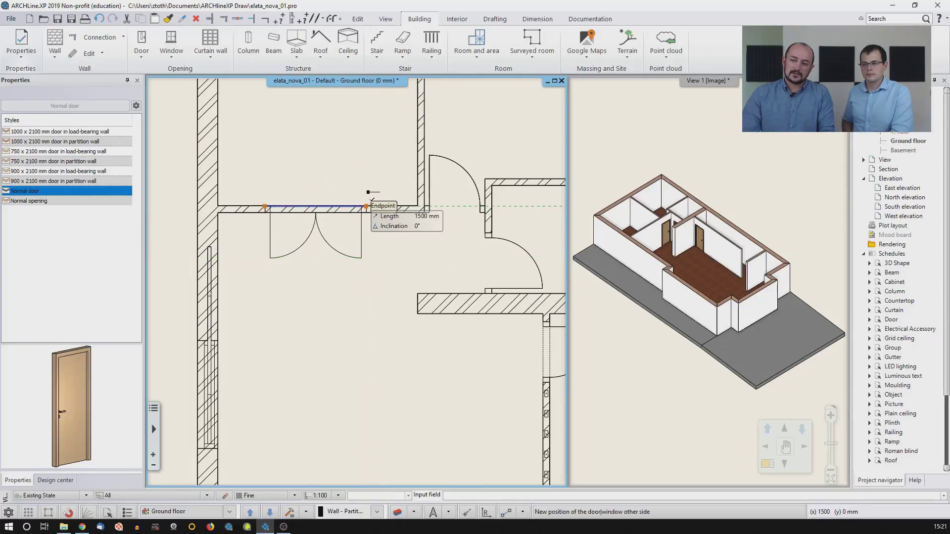
left_click(361, 208)
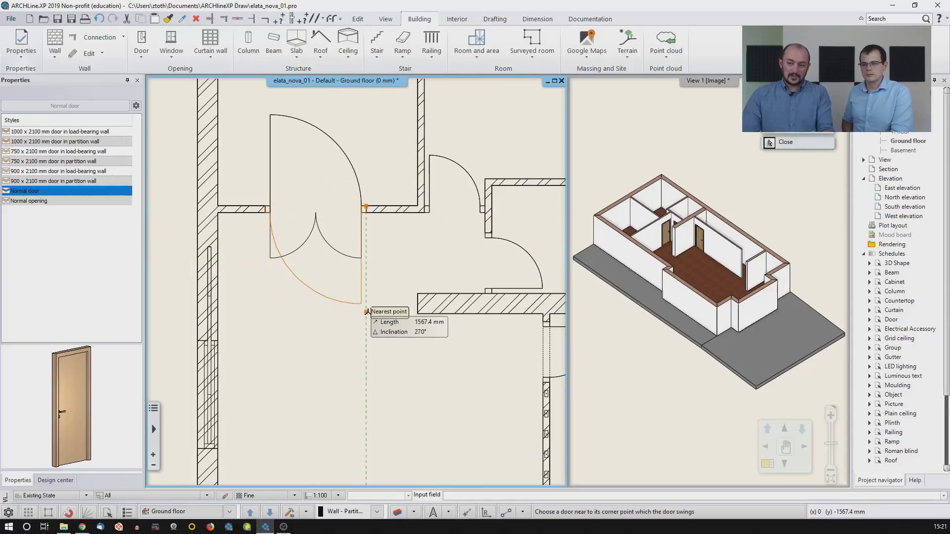
left_click(368, 313)
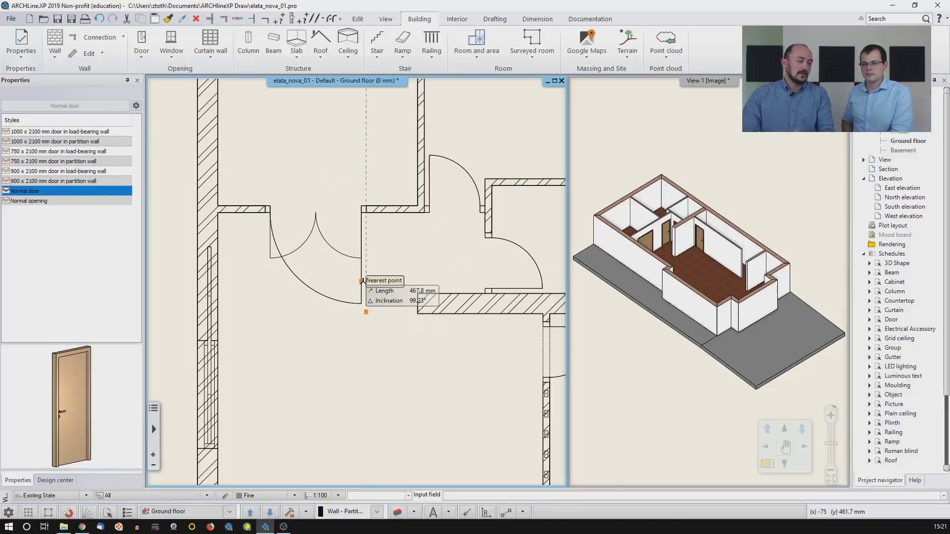
Step: Place a 1300 mm wide entrance door in the recessed south-east exterior wall, swinging into the unit
scroll(405, 380, "down", 2)
middle_click_drag(393, 380, 330, 231)
scroll(386, 417, "up", 3)
left_click(342, 417)
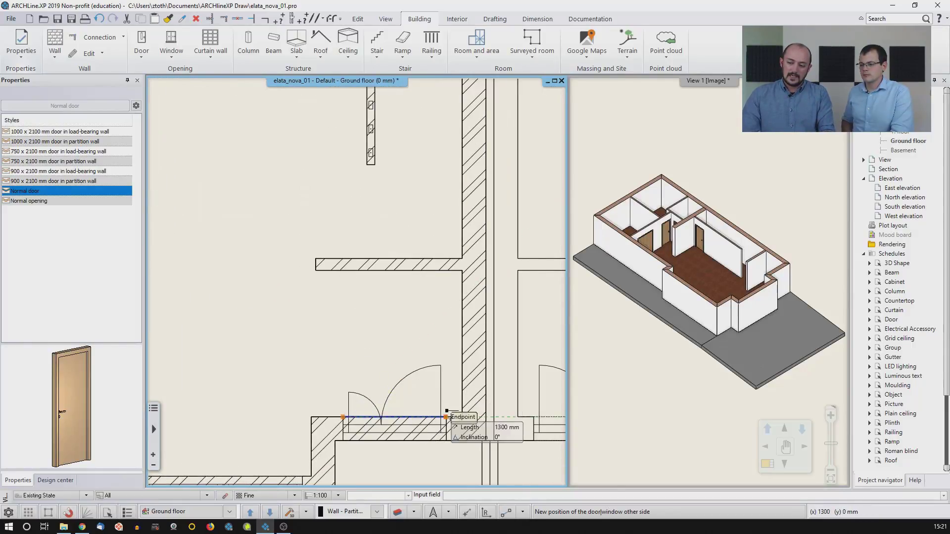
left_click(447, 417)
left_click(441, 334)
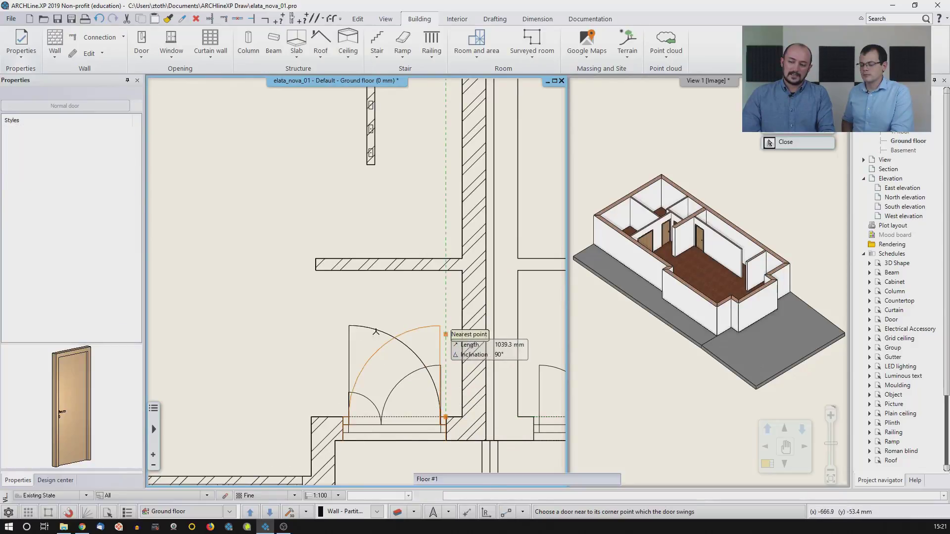
Step: Place a door in the marked opening of the west exterior wall, hinged north and swinging inward, and finish door placement
scroll(356, 283, "down", 3)
middle_click_drag(234, 282, 473, 351)
middle_click_drag(416, 237, 414, 304)
middle_click_drag(389, 230, 383, 310)
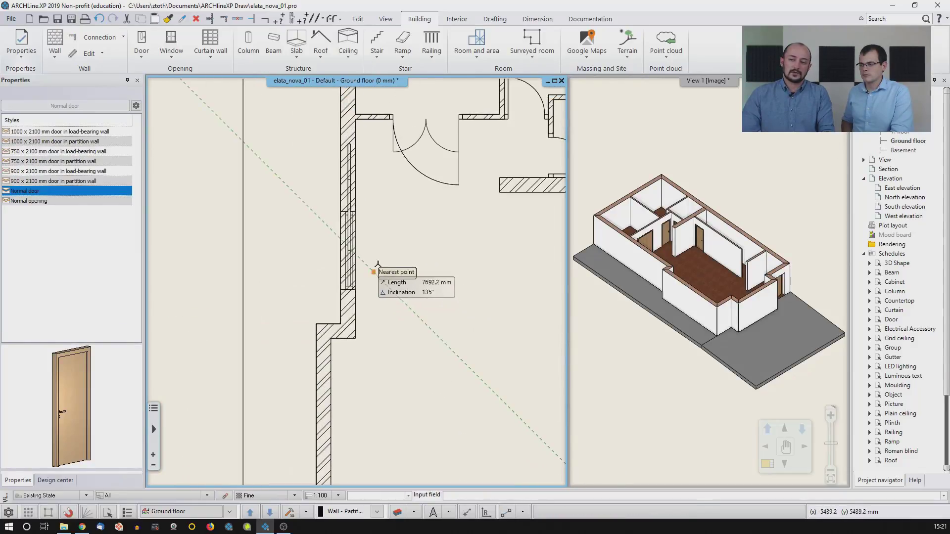
left_click(354, 213)
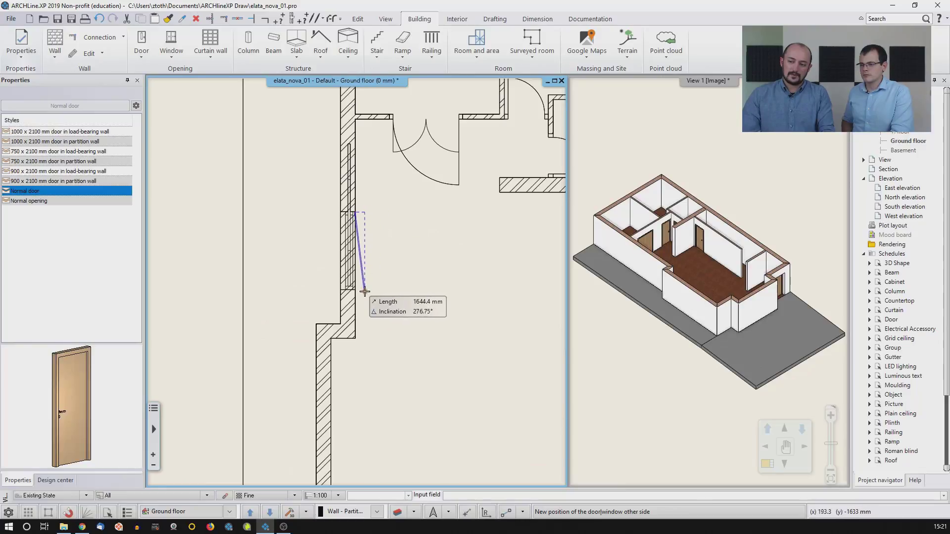
left_click(357, 282)
left_click(428, 215)
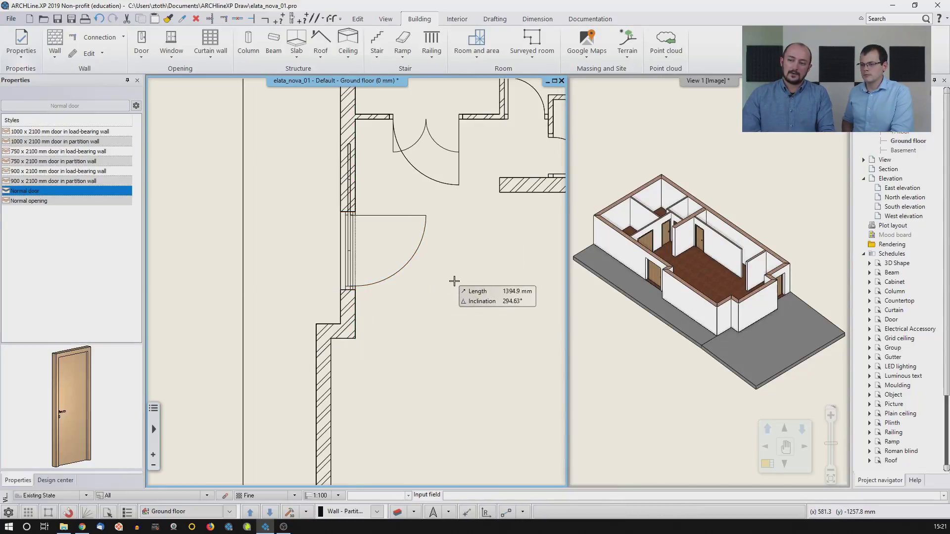
key("Escape")
Step: Set the south-east entrance door's distance from the wall line to 100 mm and its height to 2400 mm
middle_click_drag(432, 94, 359, 164)
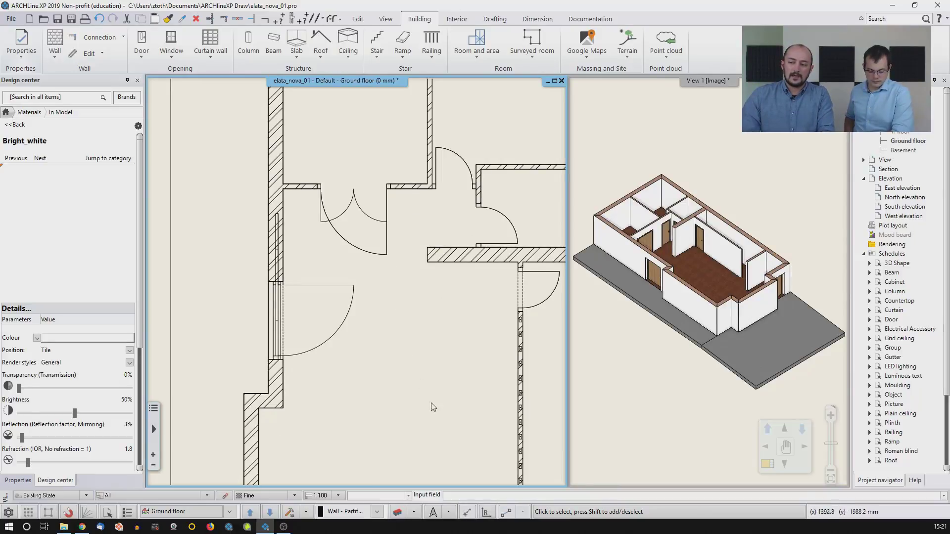
scroll(419, 273, "down", 2)
scroll(431, 276, "up", 4)
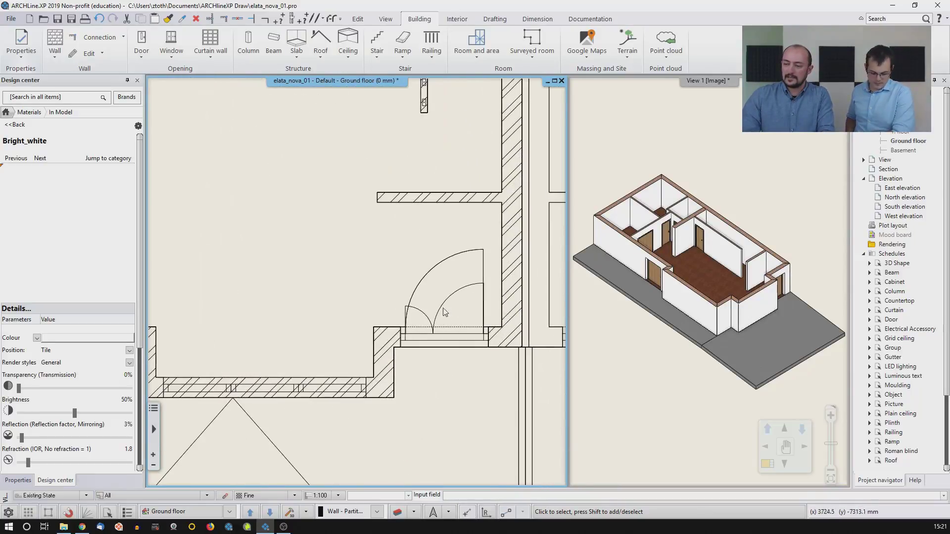
scroll(444, 311, "up", 2)
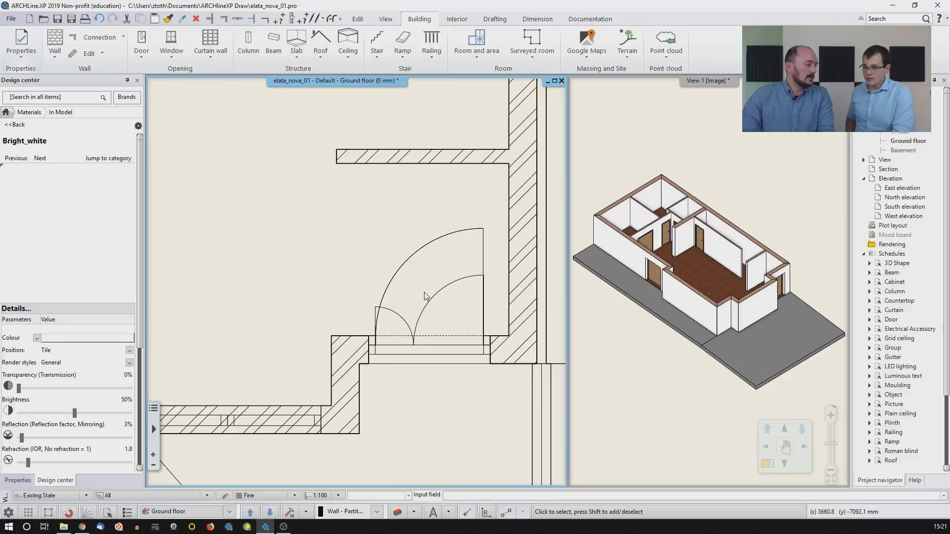
left_click(414, 268)
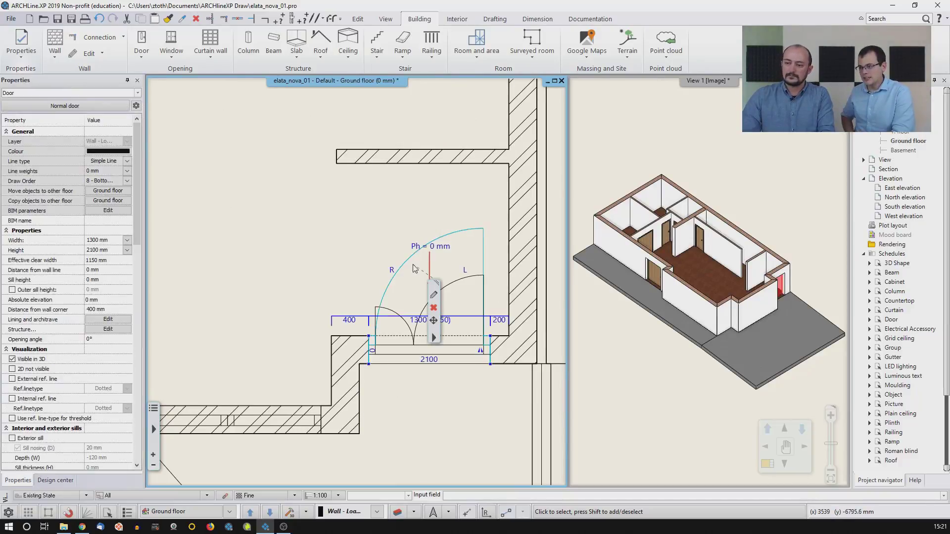
middle_click_drag(415, 269, 310, 221)
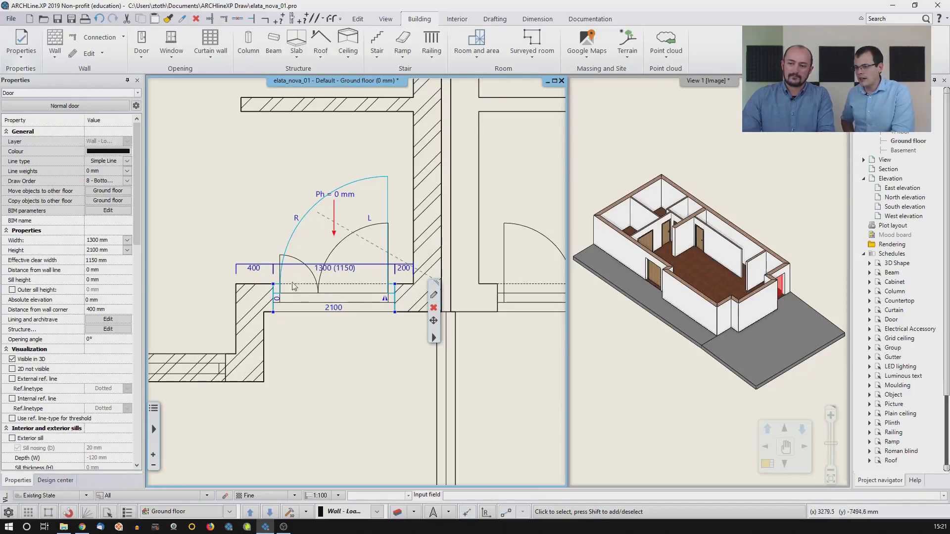
left_click(276, 300)
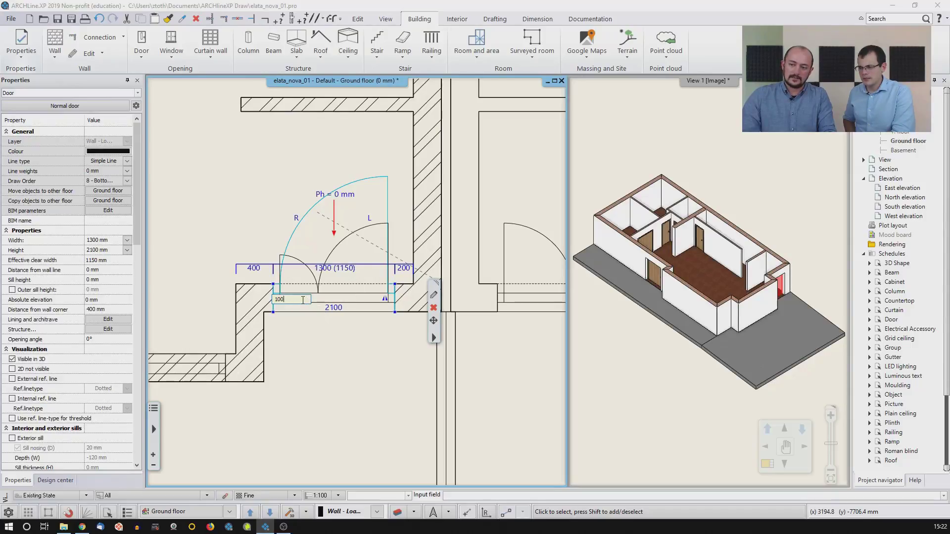
key("Return")
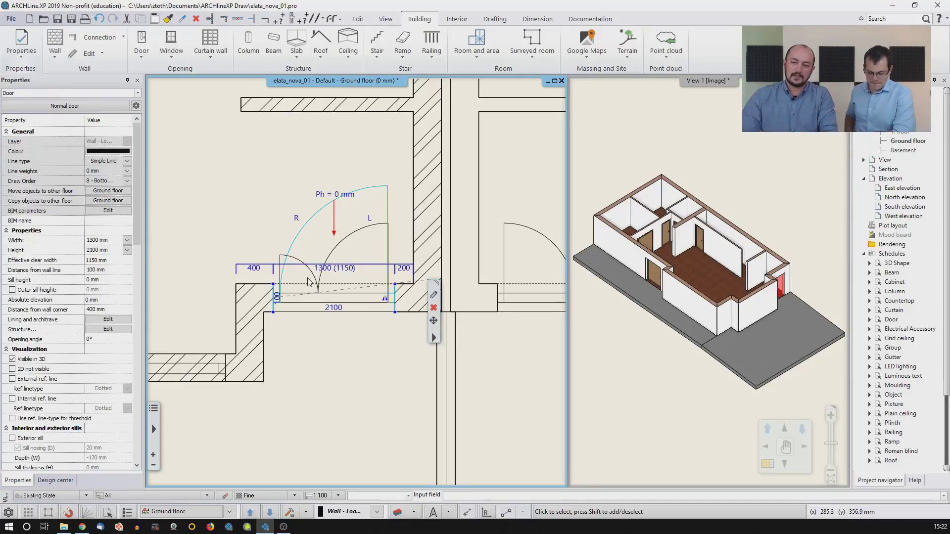
left_click(104, 251)
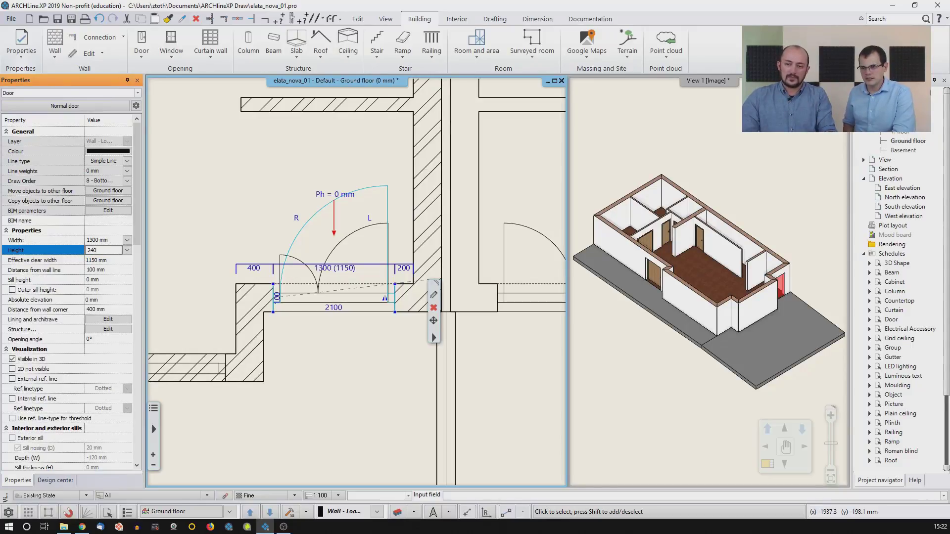
key("Return")
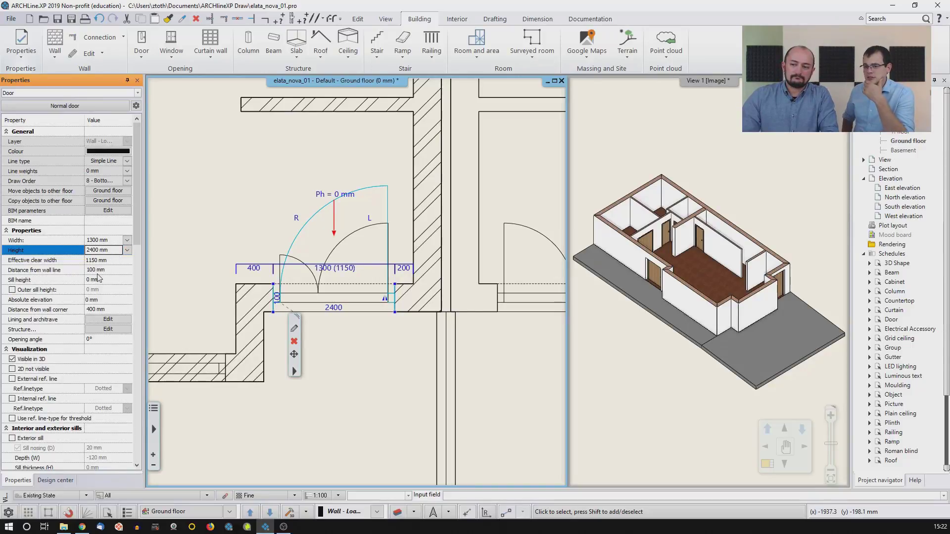
Step: Change the south-east entrance door's type to Flush one side fixed, keeping the previously set dimensions
left_click(294, 329)
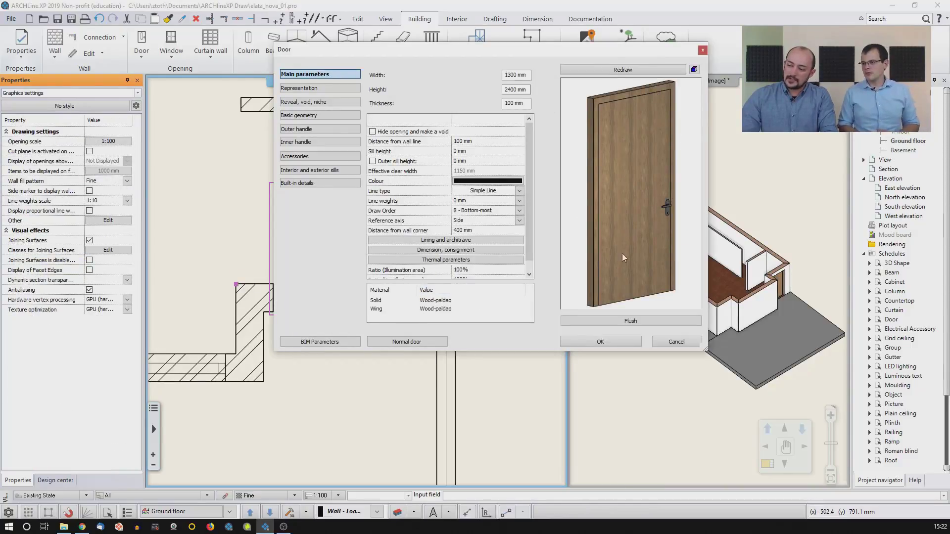
left_click(645, 323)
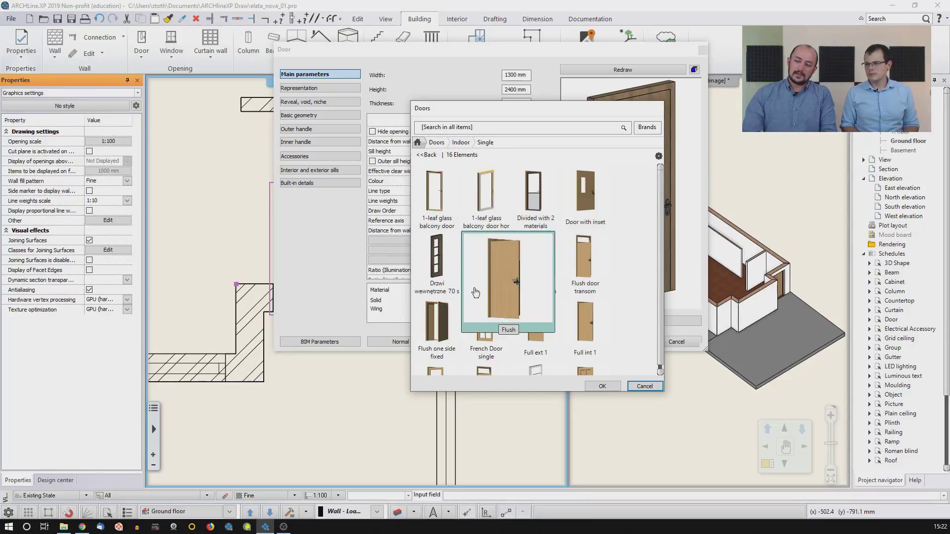
left_click(449, 341)
mouse_move(490, 369)
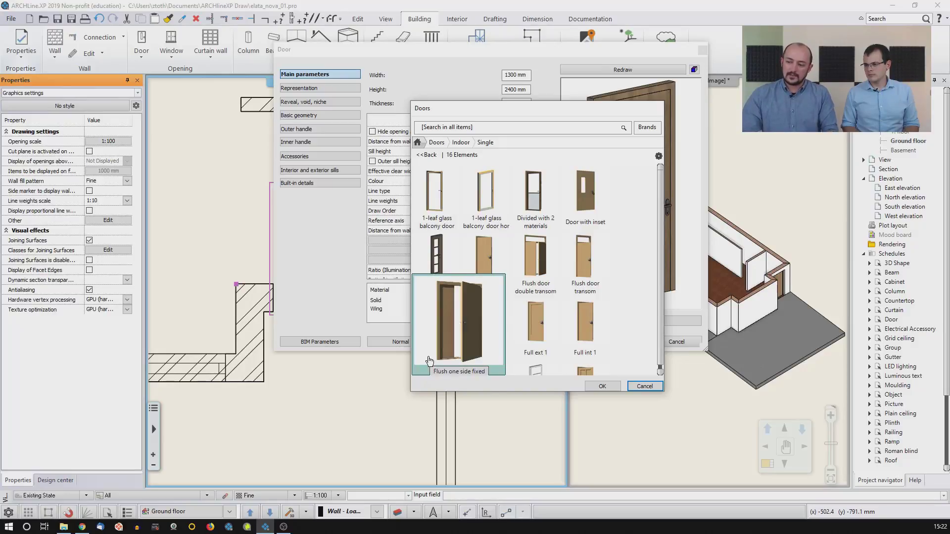
left_click(602, 386)
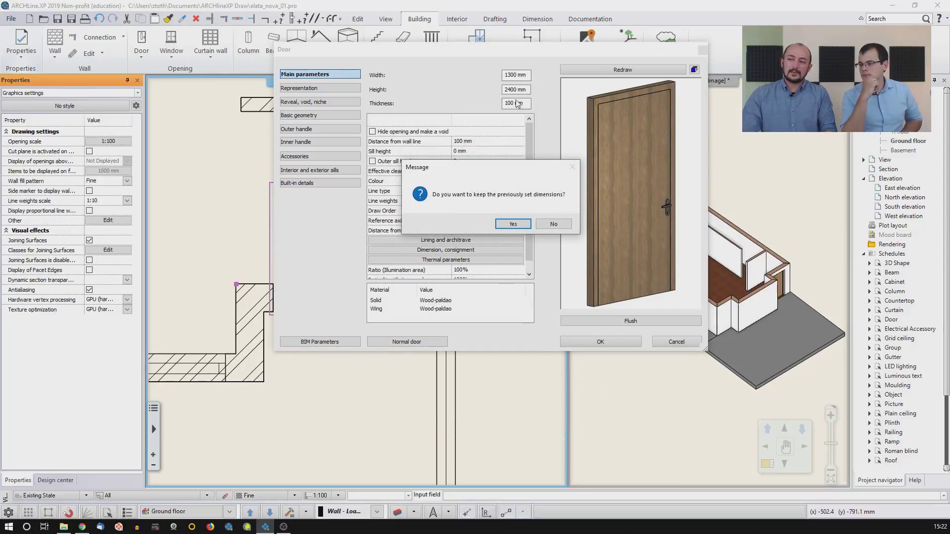
left_click(525, 225)
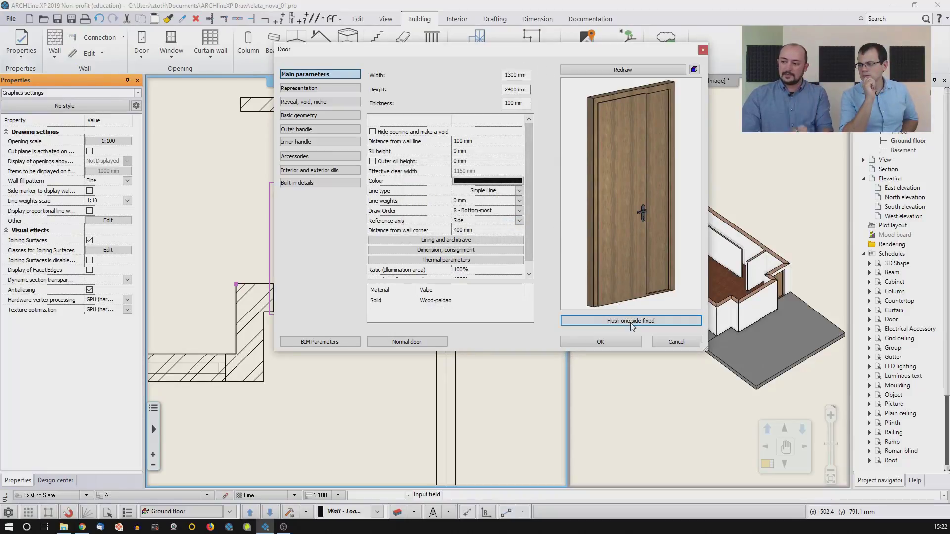
left_click(613, 341)
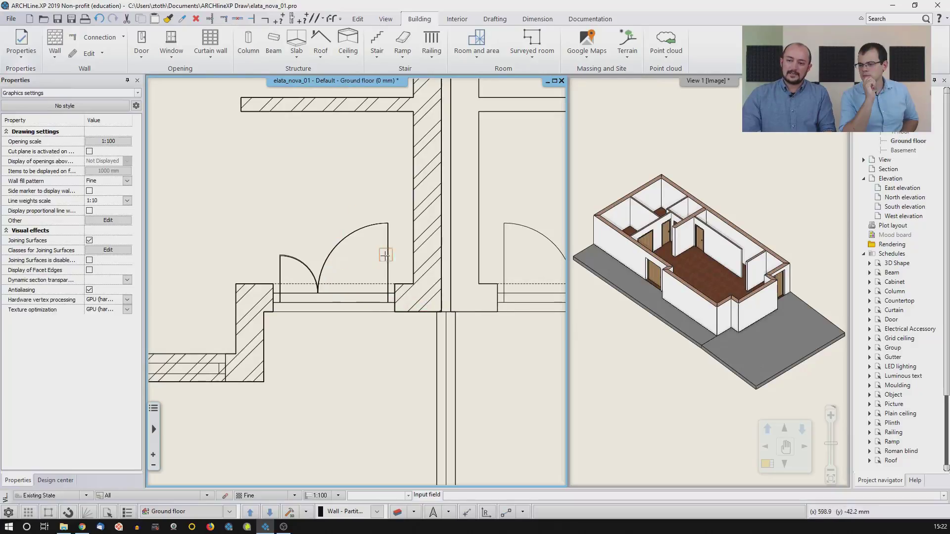
key("Escape")
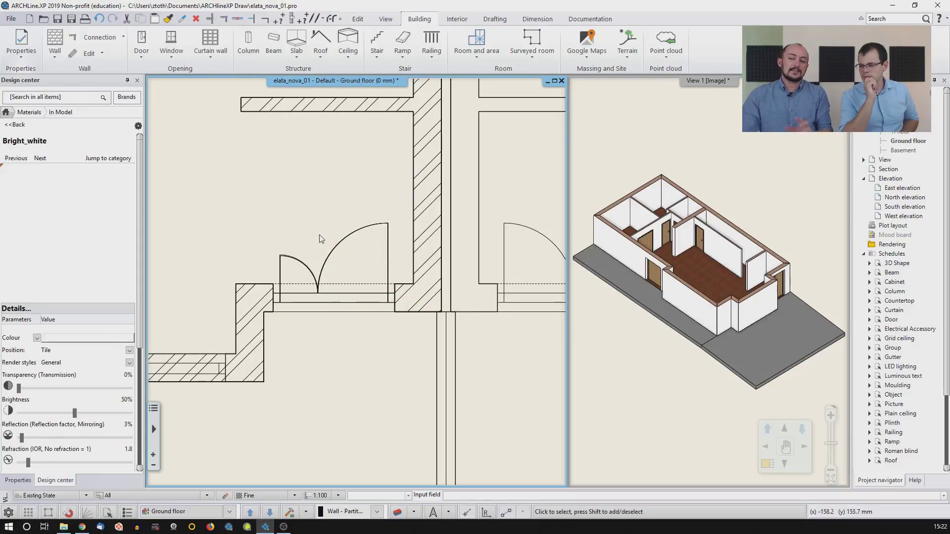
Step: Pick the entrance door from the elements overlapping at its swing arc and examine its mirroring options
left_click(303, 262)
left_click(348, 243)
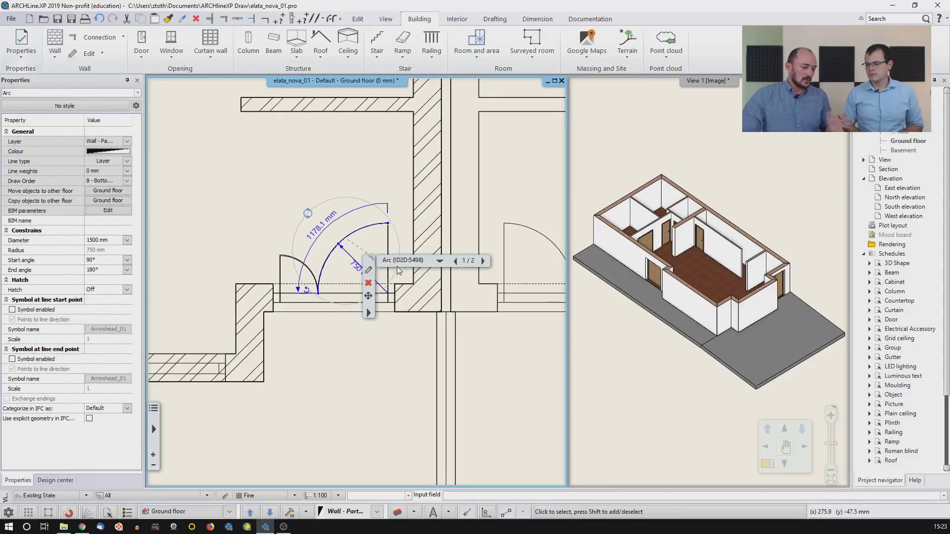
left_click(441, 263)
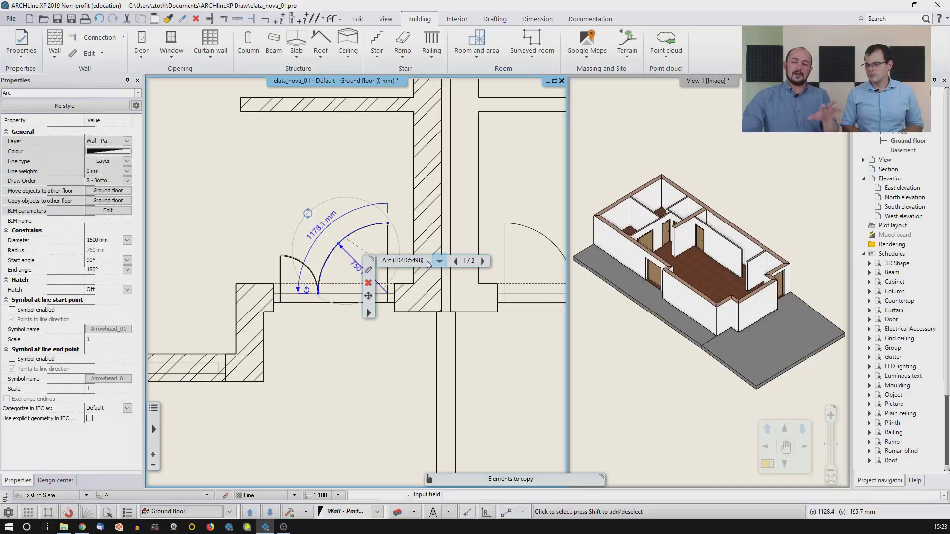
left_click(440, 263)
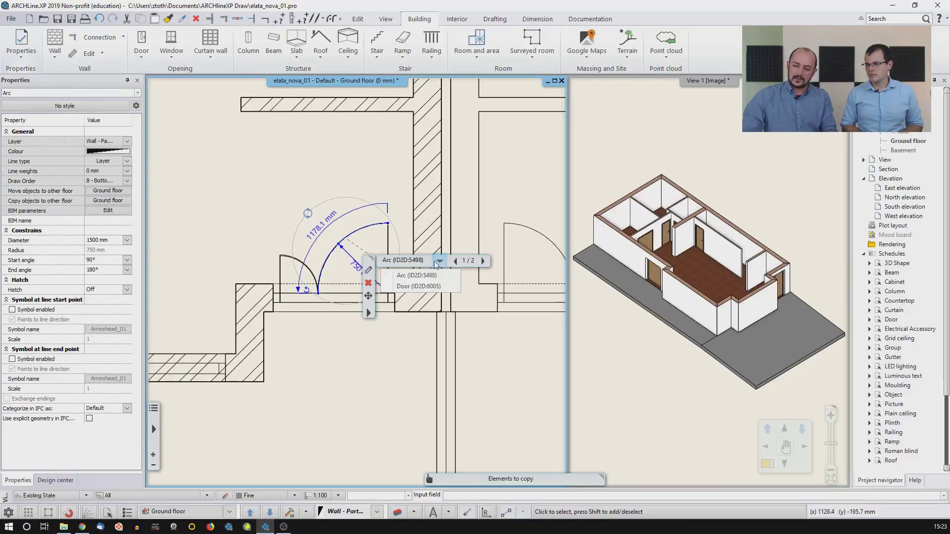
left_click(421, 287)
middle_click_drag(347, 279, 296, 223)
mouse_move(335, 243)
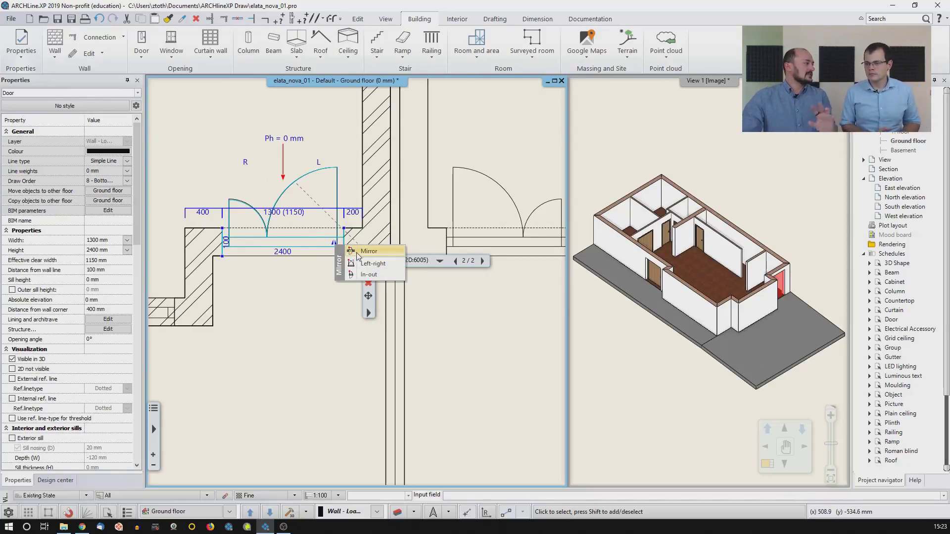
left_click(198, 135)
Step: Open the door library for the 1500 mm door in the north-west room's south wall and search single indoor doors for "flush inter"
middle_click_drag(220, 155, 299, 230)
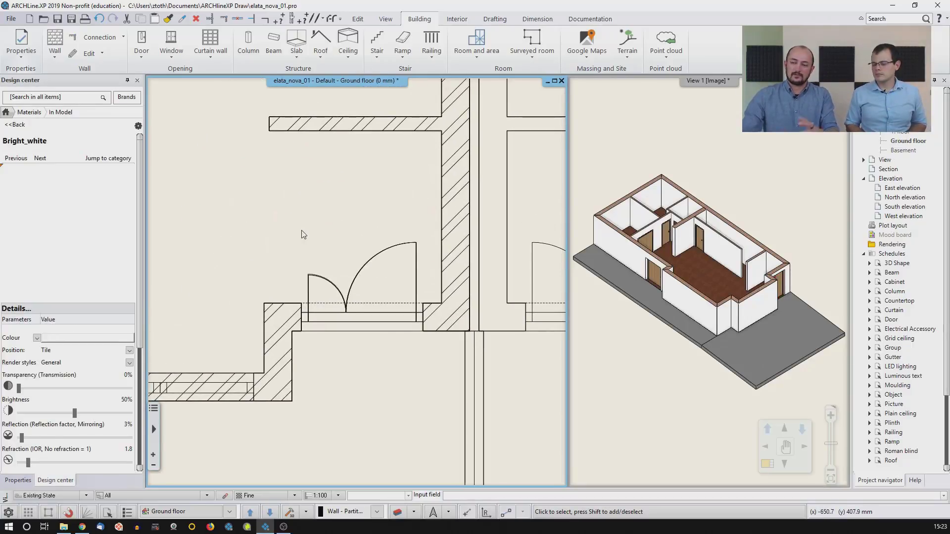
mouse_move(240, 159)
middle_mouse_down()
mouse_move(318, 260)
mouse_move(305, 283)
middle_mouse_up()
middle_click_drag(306, 185, 319, 294)
middle_click_drag(288, 148, 381, 381)
middle_click_drag(349, 207, 379, 379)
middle_click_drag(367, 242, 395, 296)
left_click(395, 300)
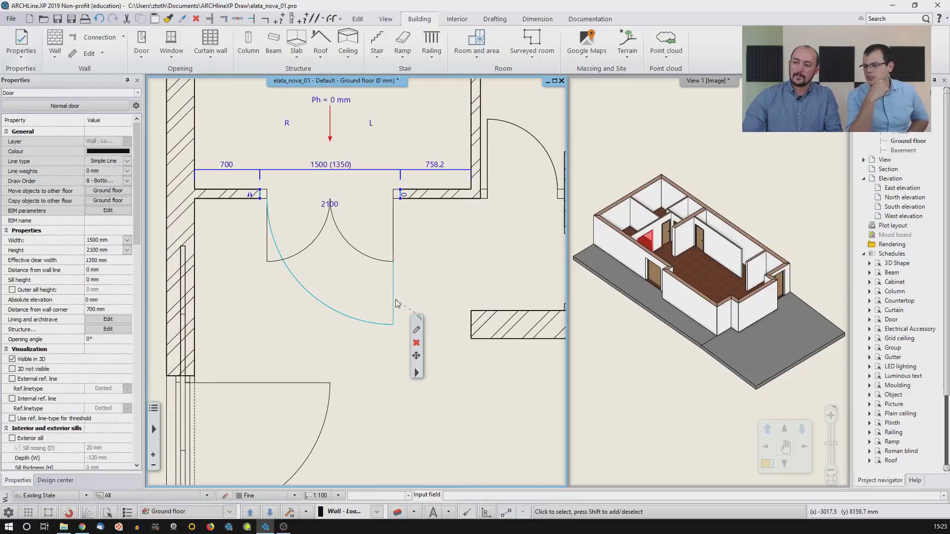
left_click(417, 331)
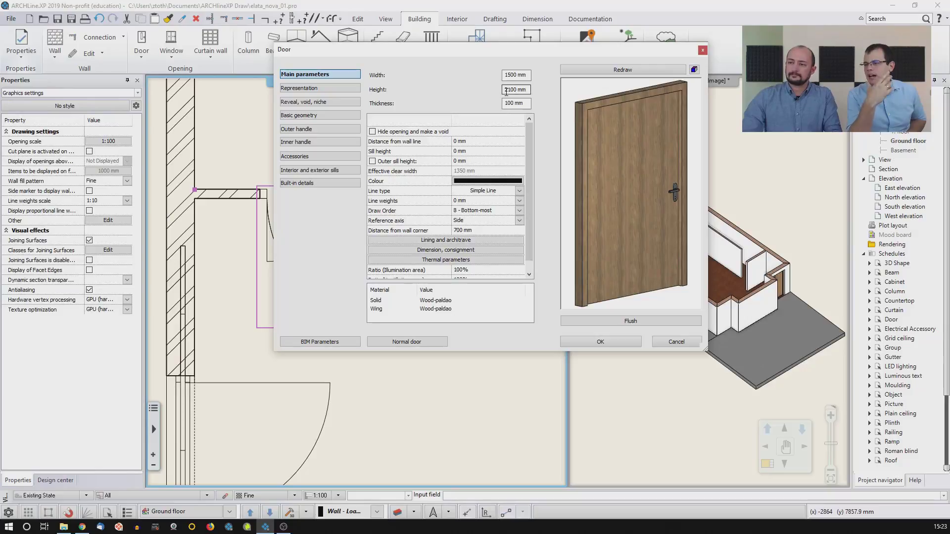
left_click(628, 321)
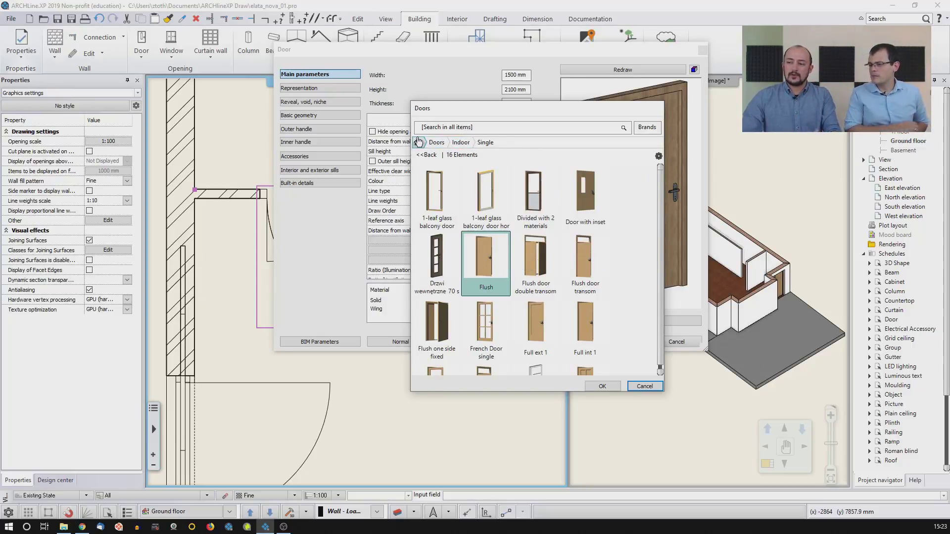
left_click(449, 129)
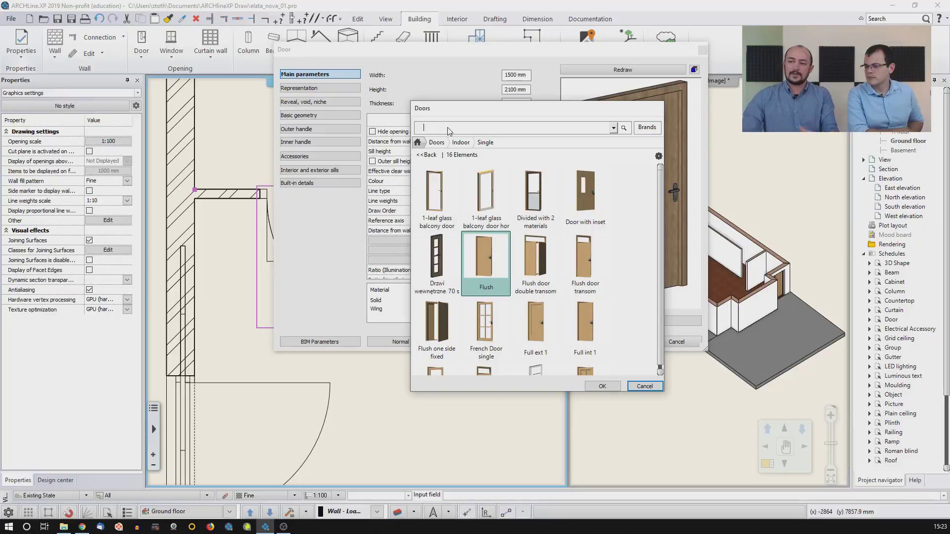
type("flush inter")
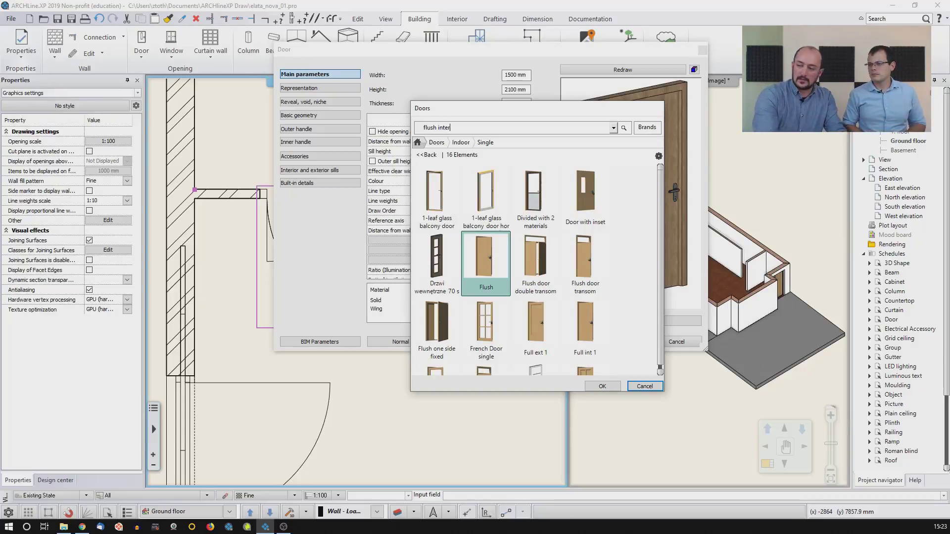
key("Return")
Step: Search all doors for "inter" and change the north-west room's door to Flush internal double, keeping the previously set dimensions
left_click(437, 130)
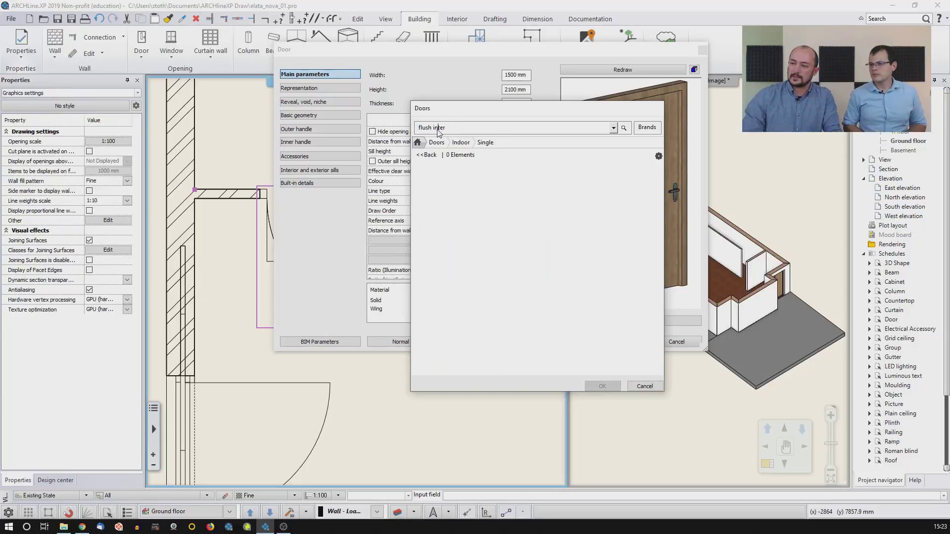
left_click_drag(434, 130, 398, 133)
key("BackSpace")
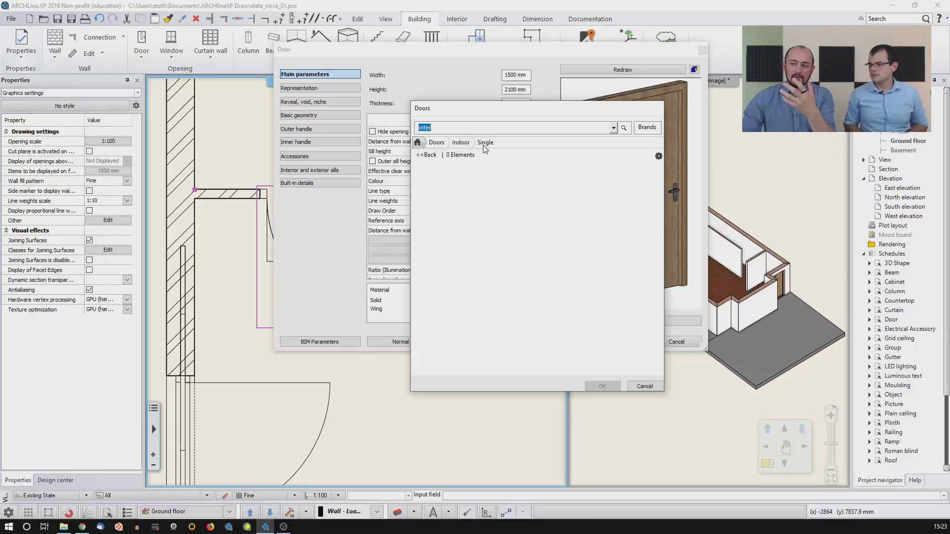
left_click(418, 143)
left_click(441, 130)
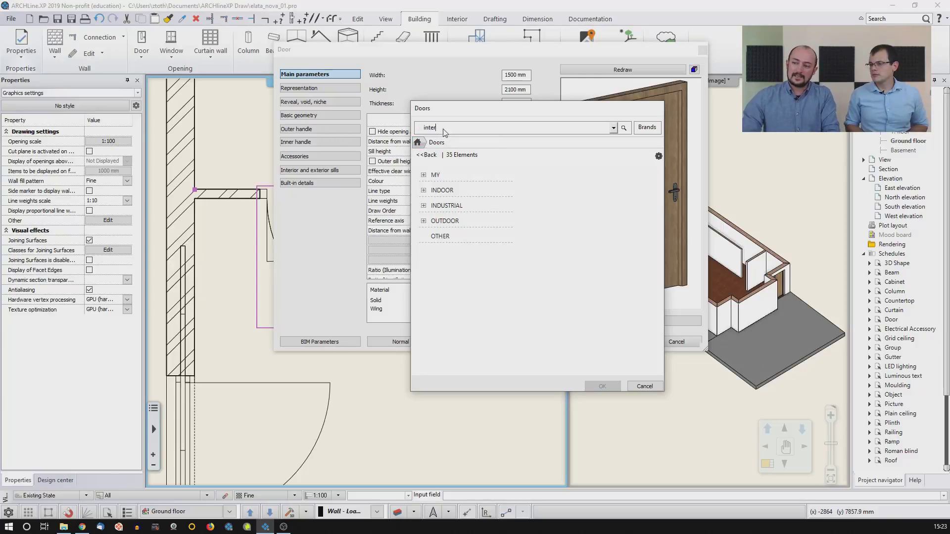
key("Return")
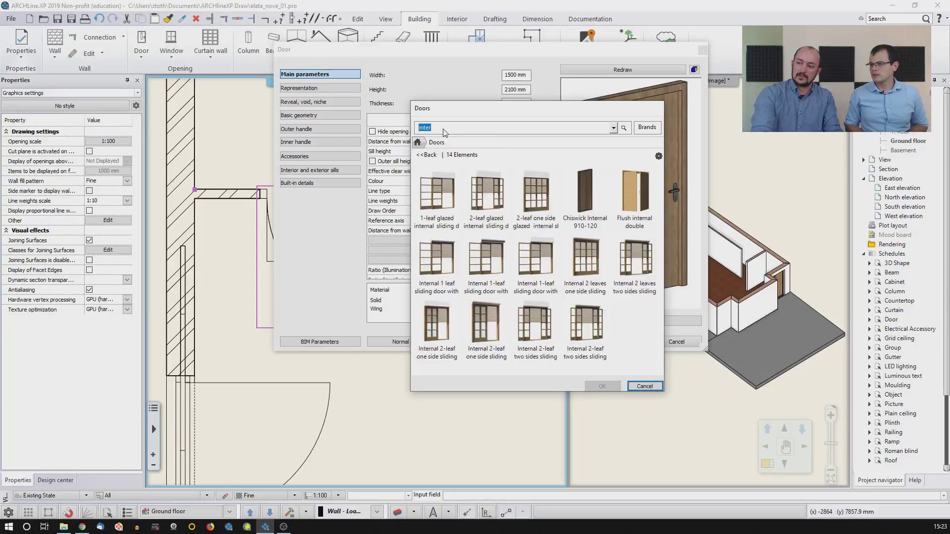
left_click(635, 198)
mouse_move(628, 259)
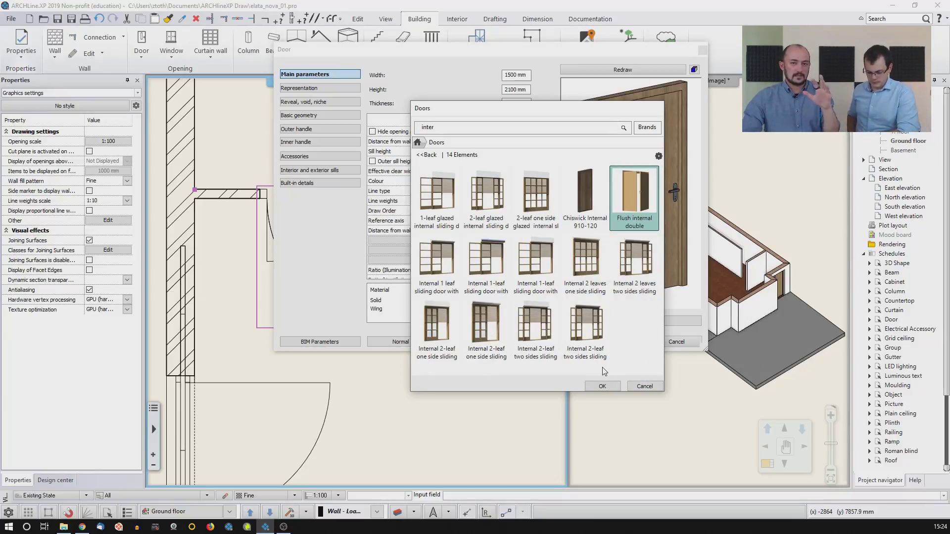
left_click(596, 386)
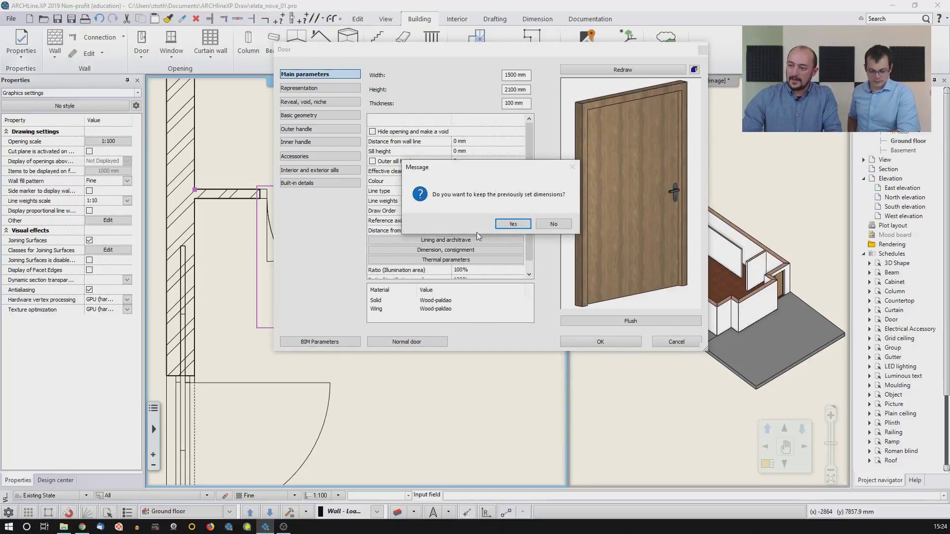
left_click(511, 227)
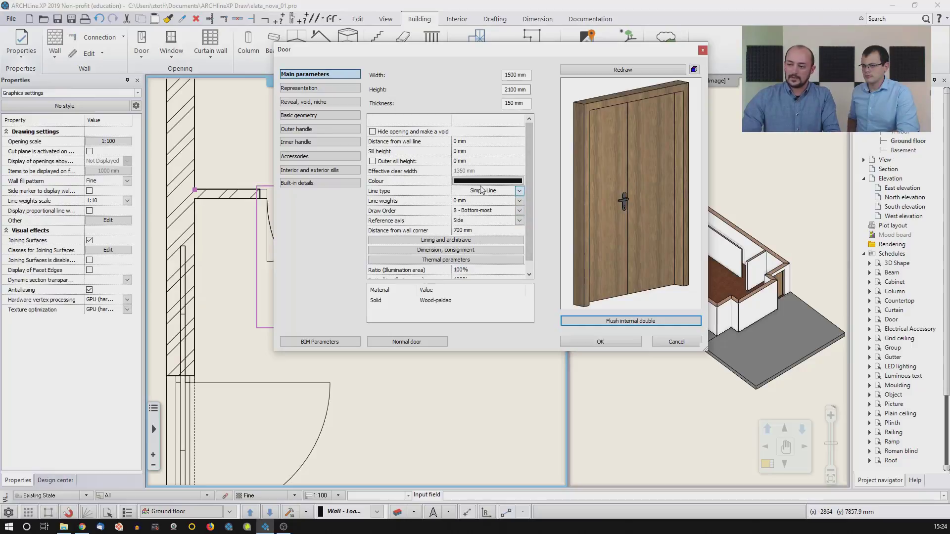
left_click(596, 342)
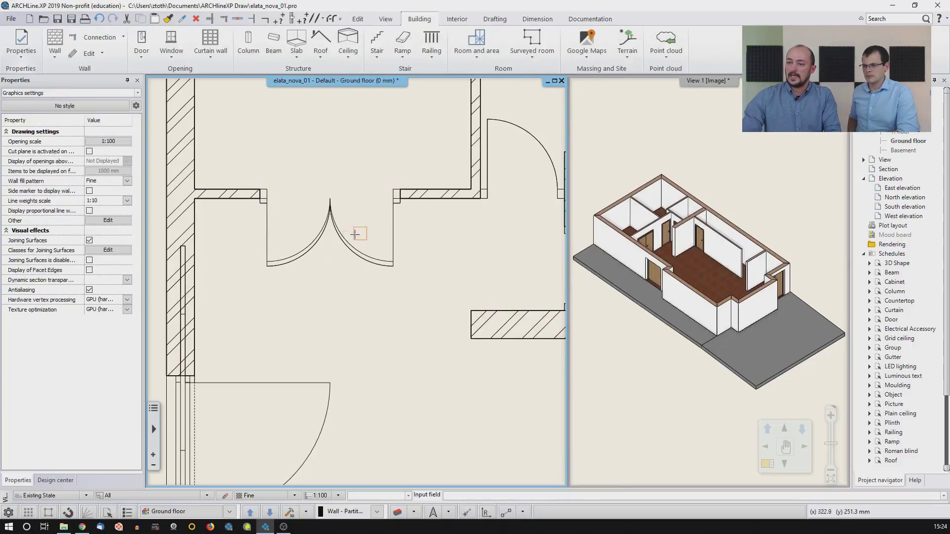
Step: Set the thickness of the north-west room's double door to 100 mm to fit its partition wall
left_click(328, 251)
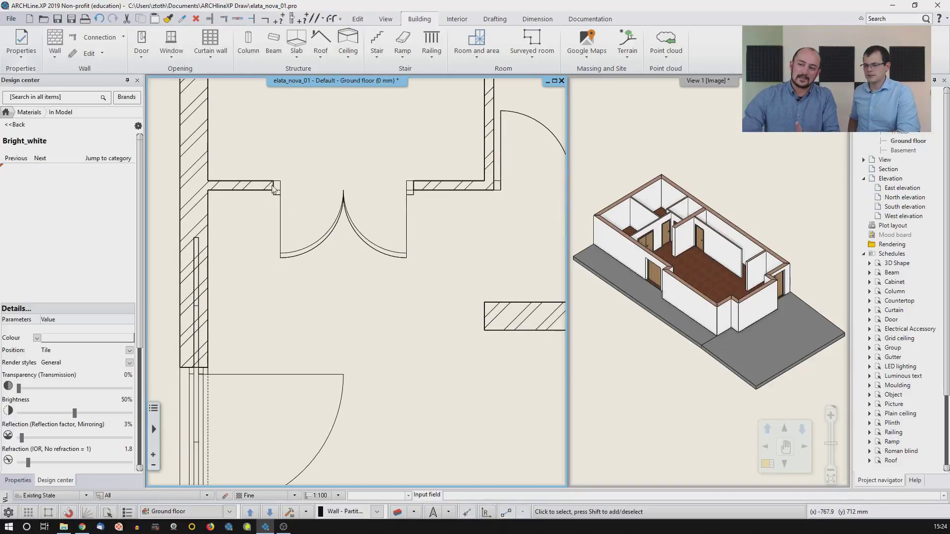
left_click(257, 191)
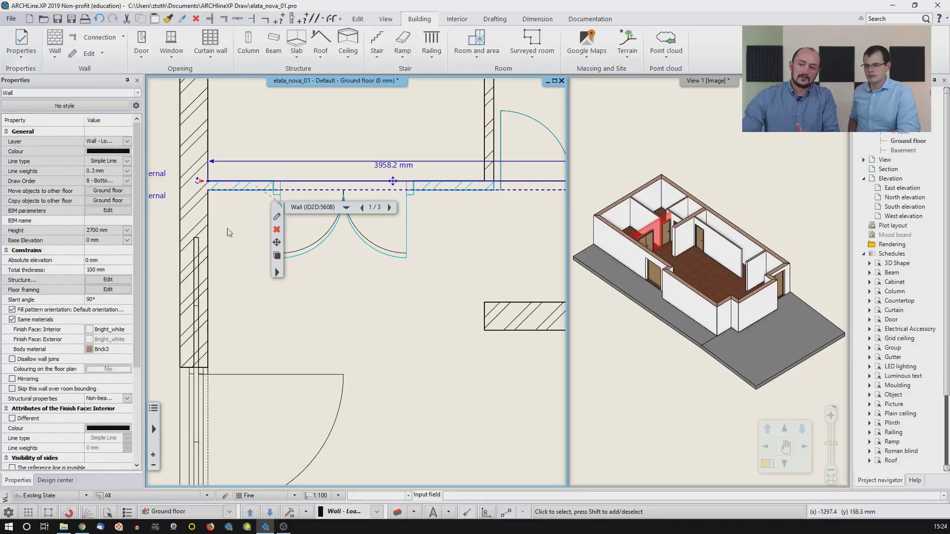
left_click(271, 246)
left_click(290, 261)
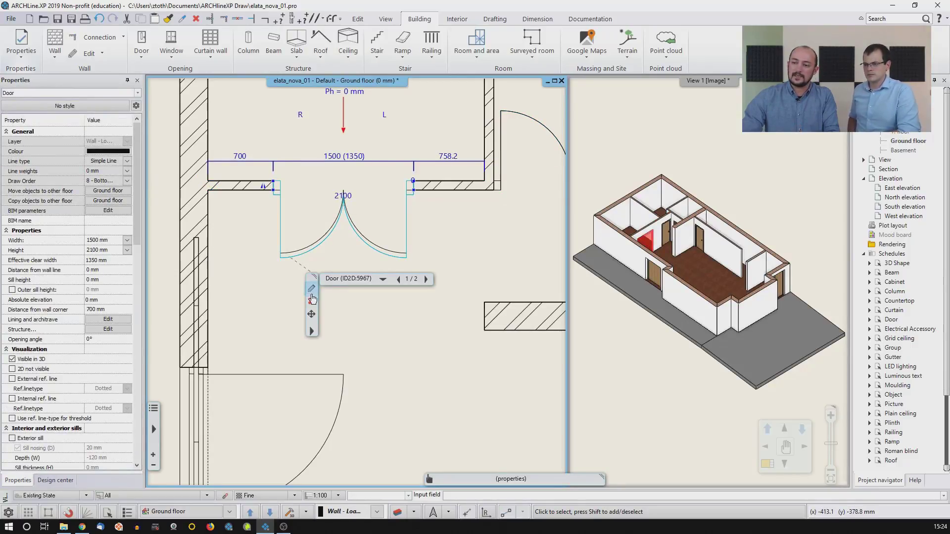
left_click(311, 290)
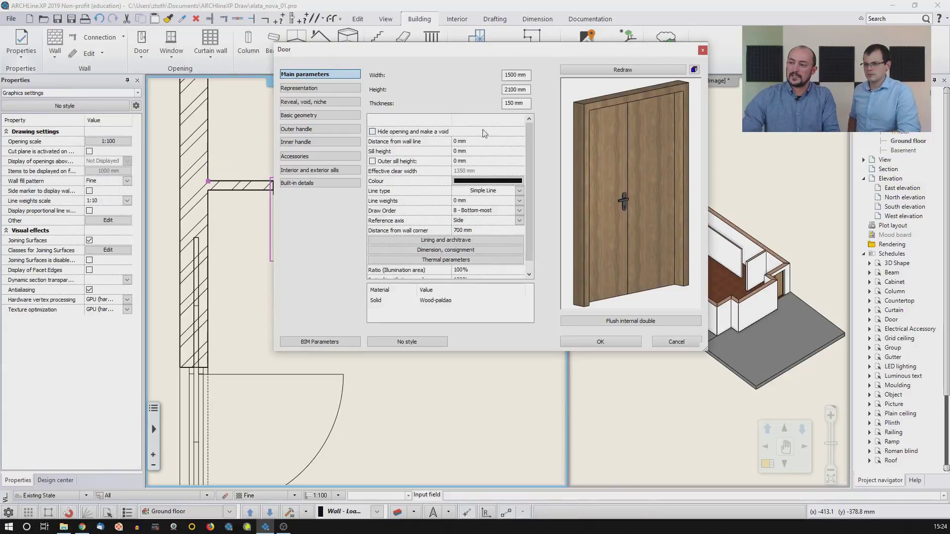
left_click_drag(508, 104, 536, 98)
type("00")
left_click(612, 75)
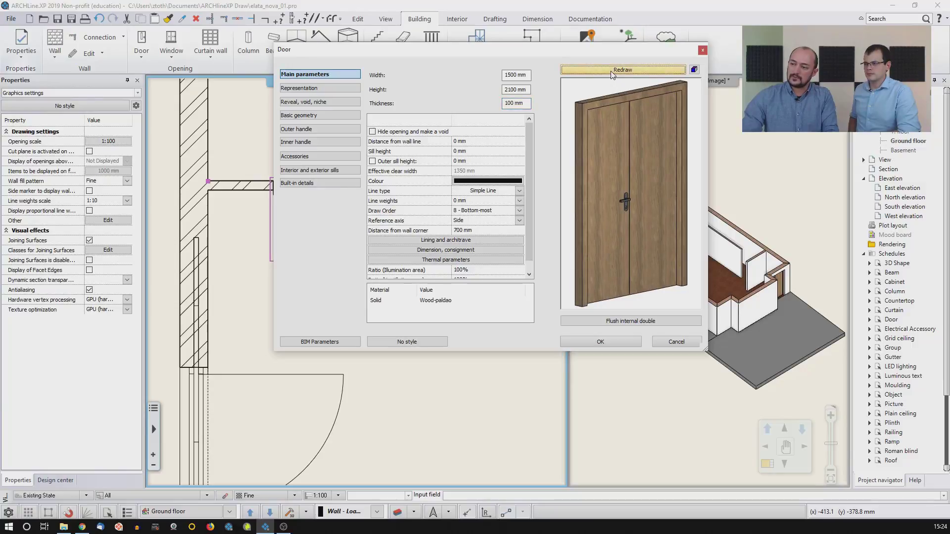
left_click(596, 342)
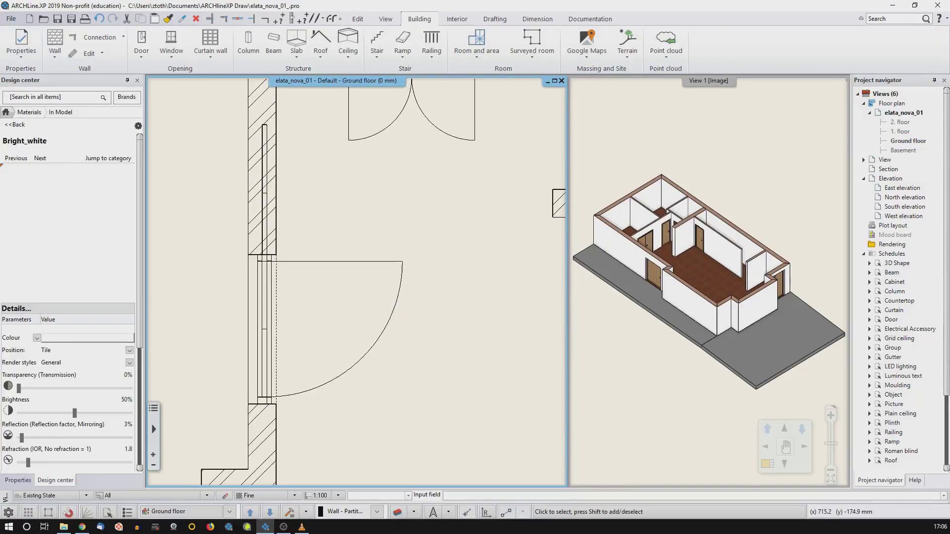
Step: Open the door library for the 1600 mm door in the west wall and search all doors for "glass sliding in"
left_click(341, 249)
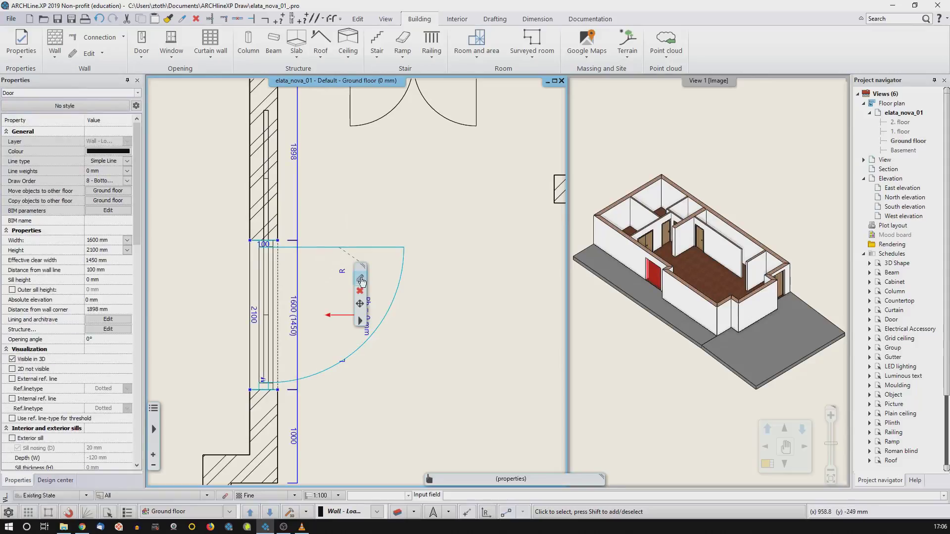
left_click(361, 280)
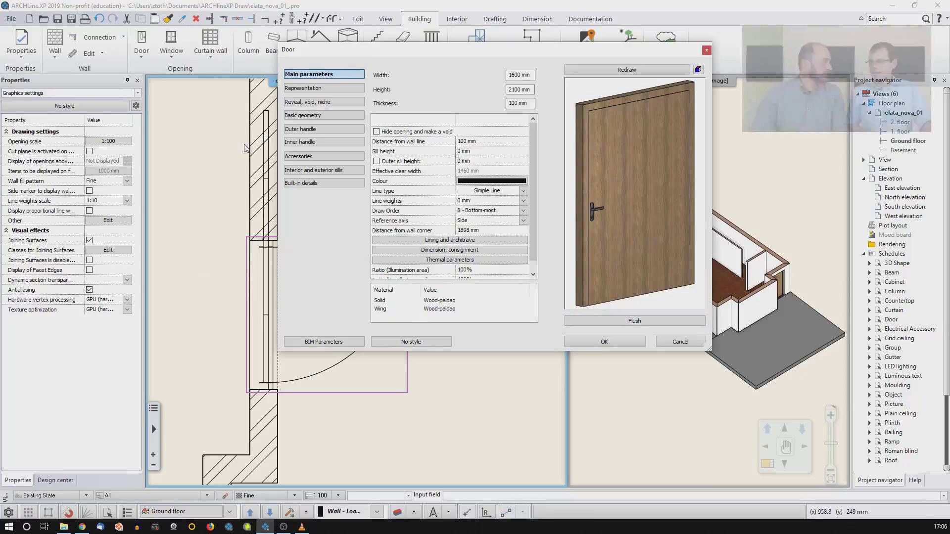
left_click(618, 321)
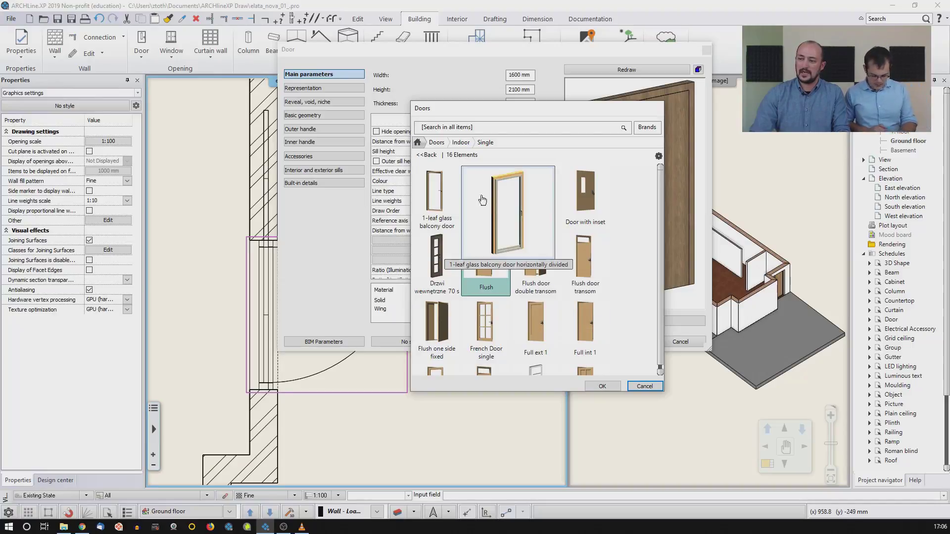
left_click(436, 142)
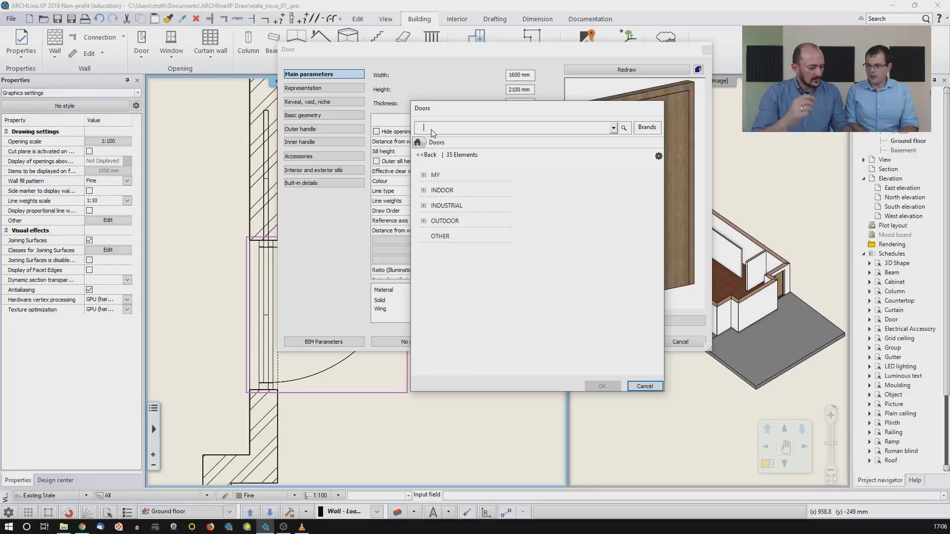
left_click(432, 130)
type("glass slid")
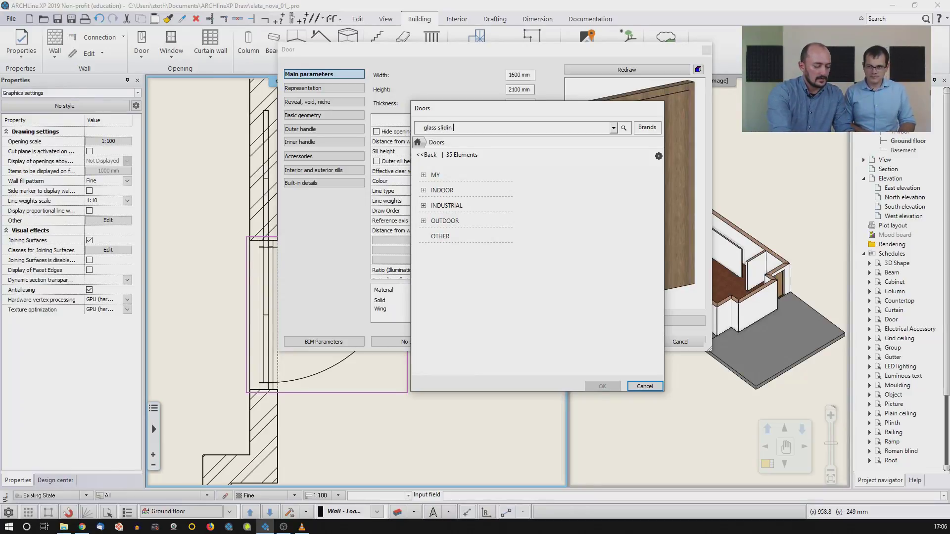
type("in")
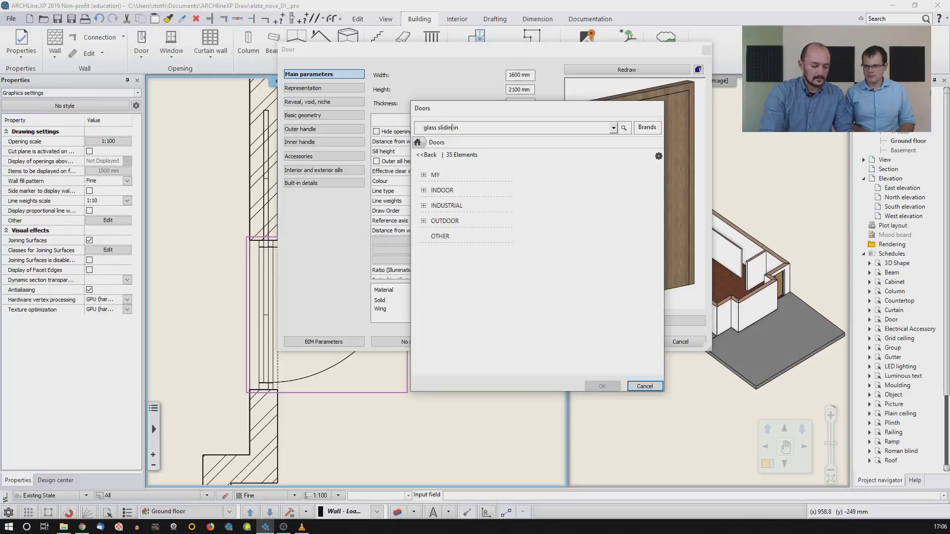
type("g")
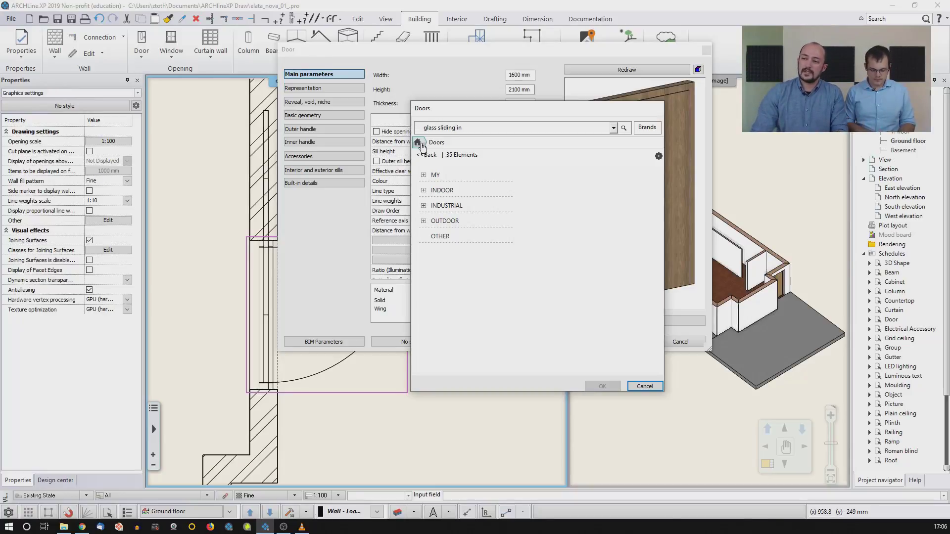
left_click(469, 128)
key("Return")
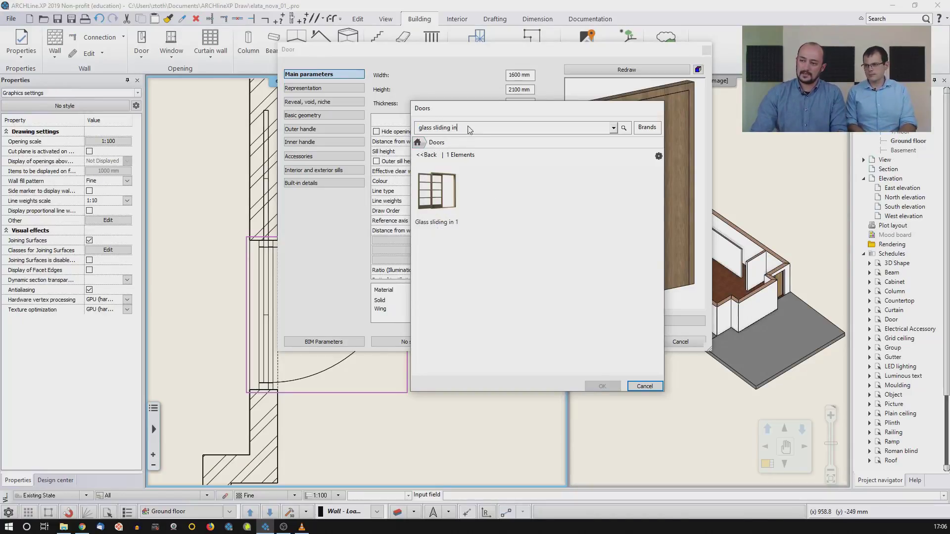
Step: Change the west wall's door to Glass sliding in 1, keeping the previously set dimensions
left_click(436, 193)
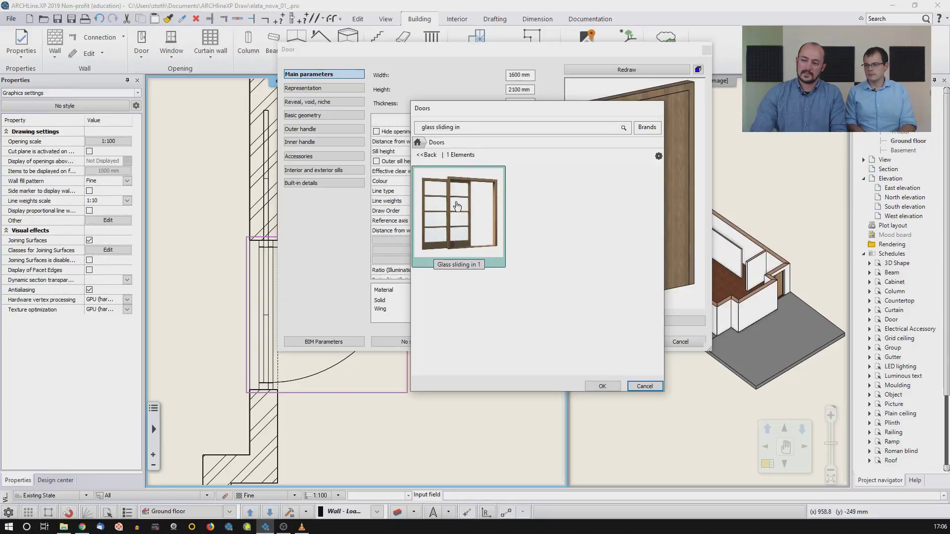
left_click(598, 387)
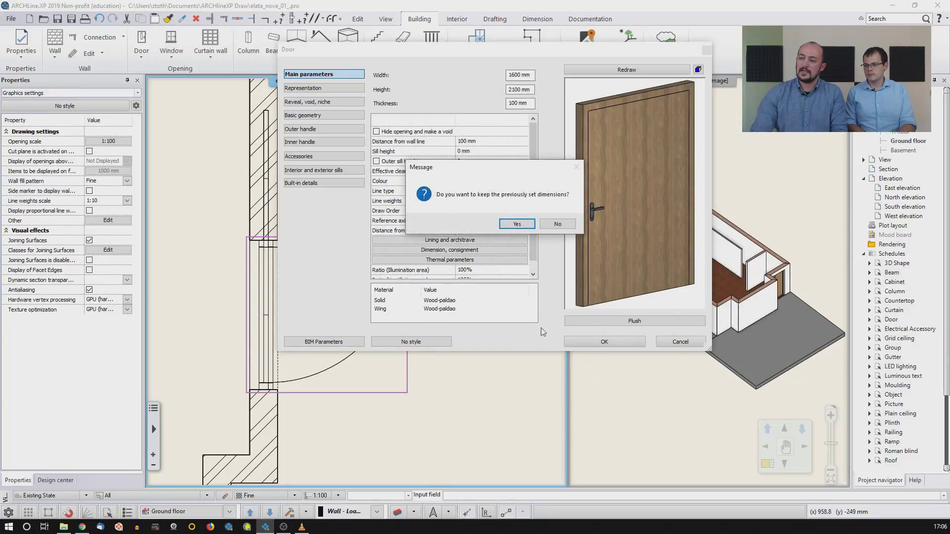
left_click(517, 225)
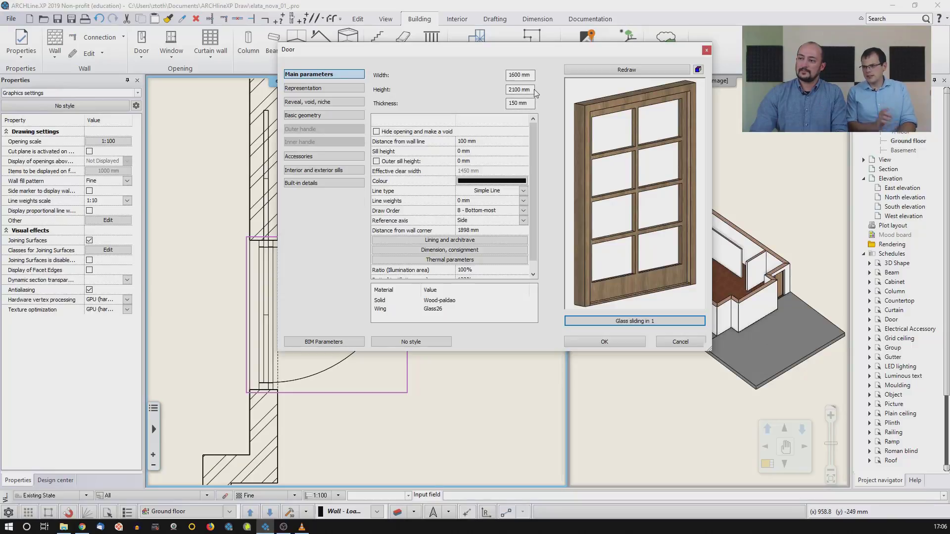
Step: Set the sliding door's distance from the wall line to 50 mm and apply the door changes
left_click(496, 143)
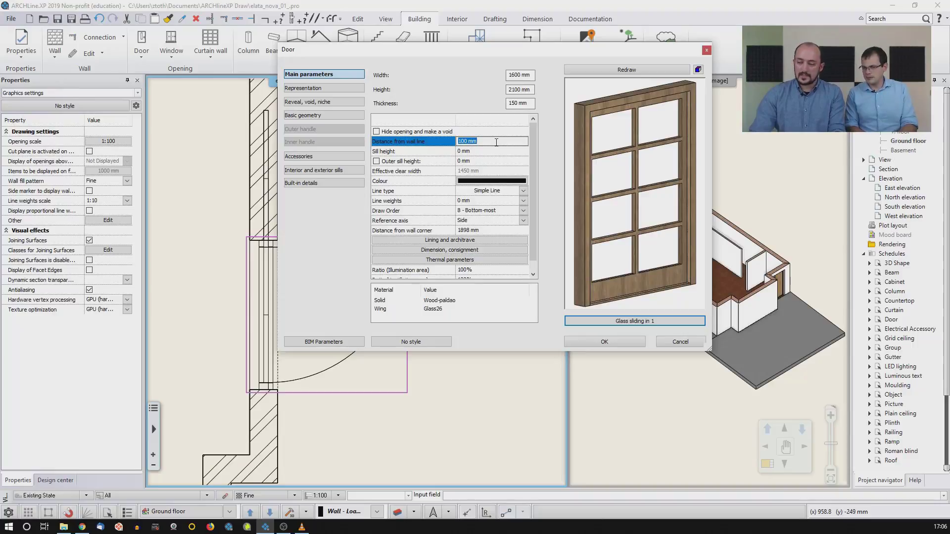
type("5")
left_click(600, 75)
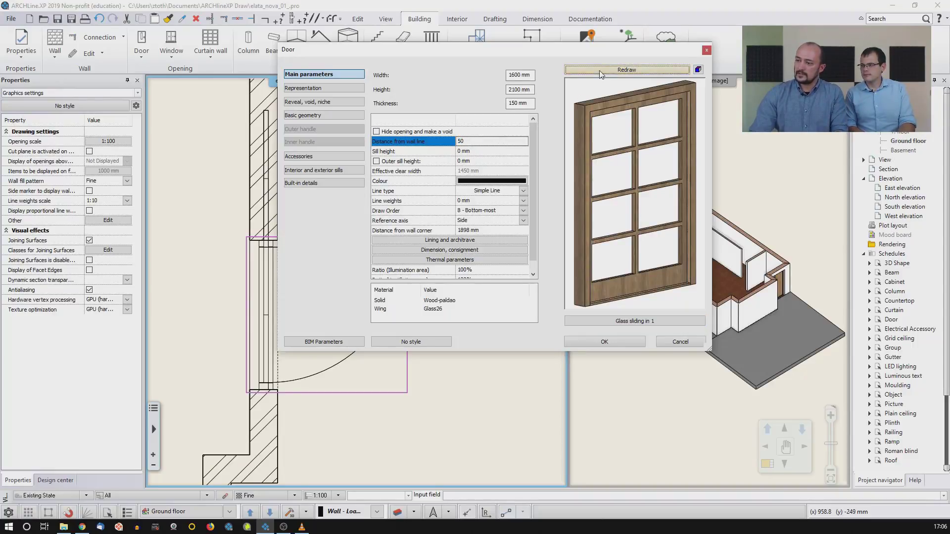
left_click(606, 341)
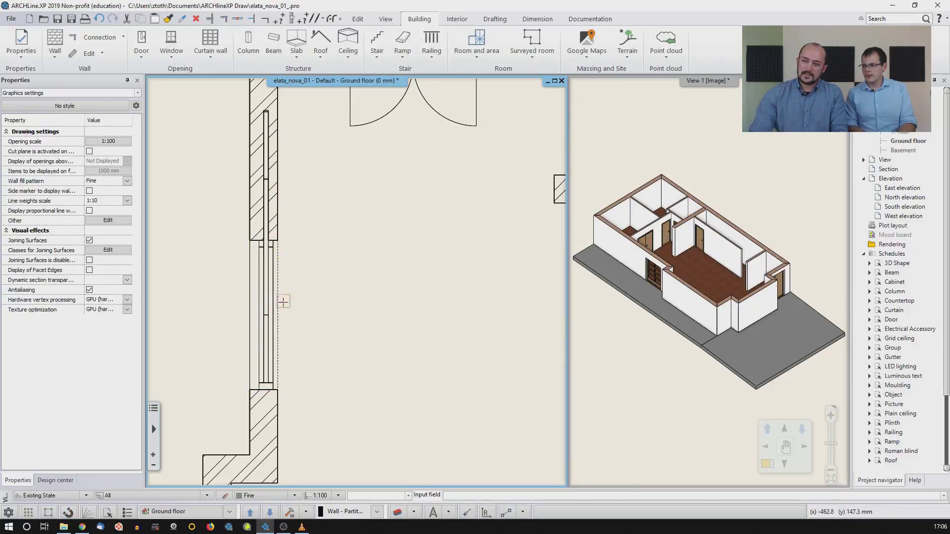
key("Escape")
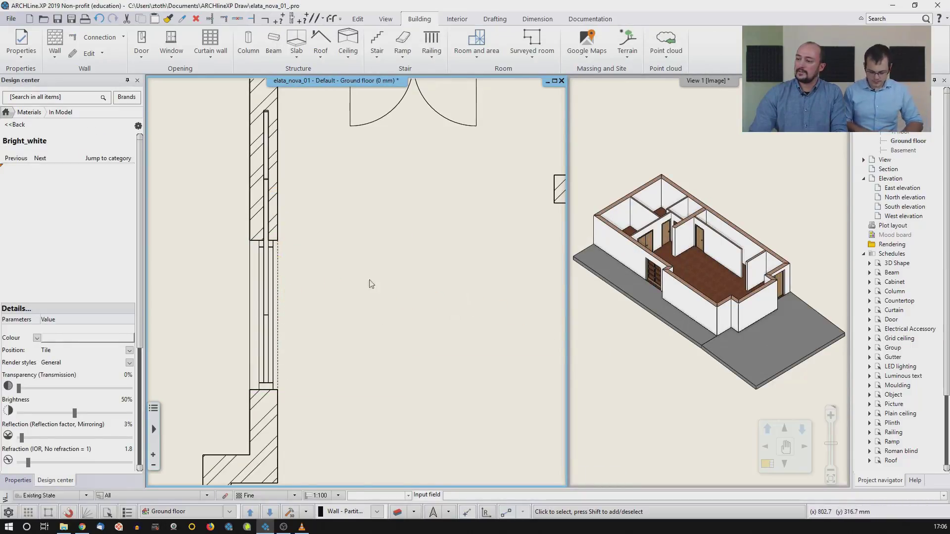
Step: Open the default window properties with the whole westernmost unit in view on the floor plan
scroll(375, 281, "down", 4)
scroll(361, 310, "down", 2)
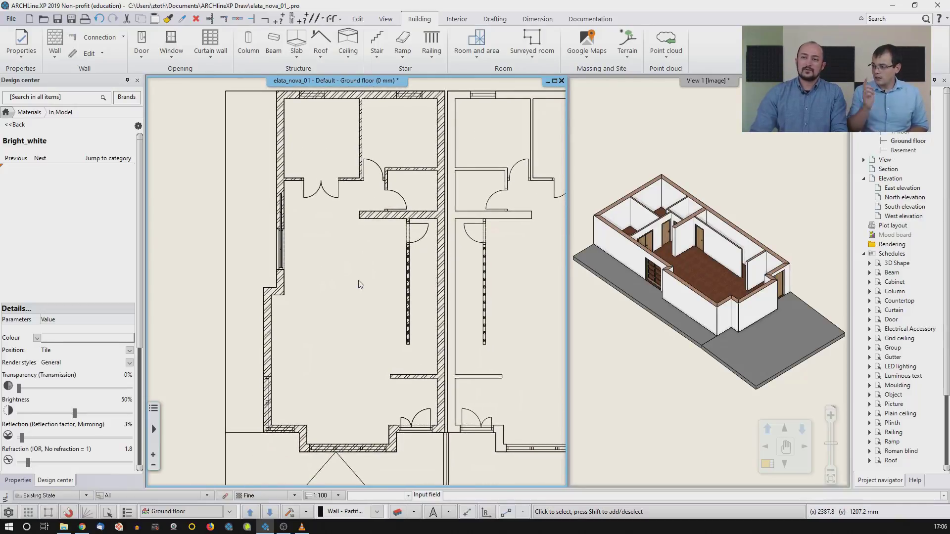
scroll(359, 283, "down", 1)
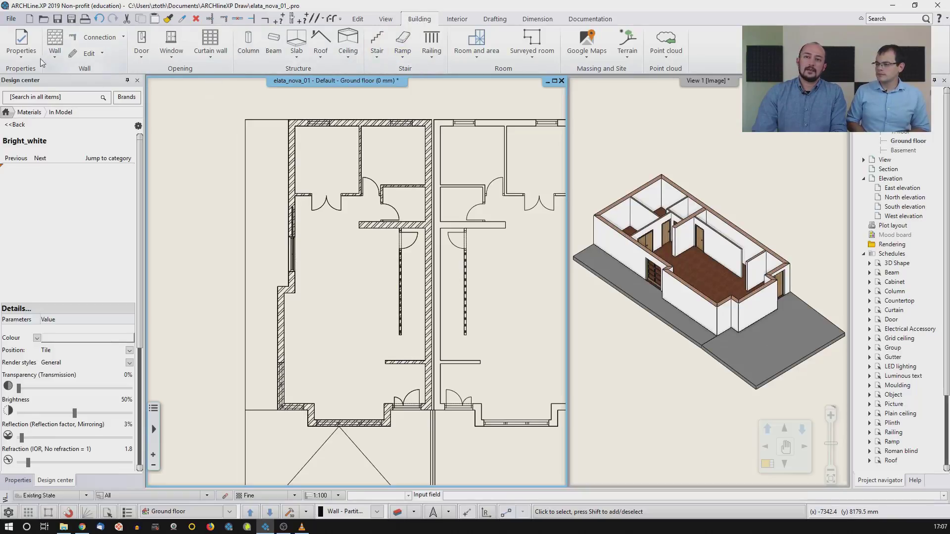
left_click(23, 55)
mouse_move(41, 97)
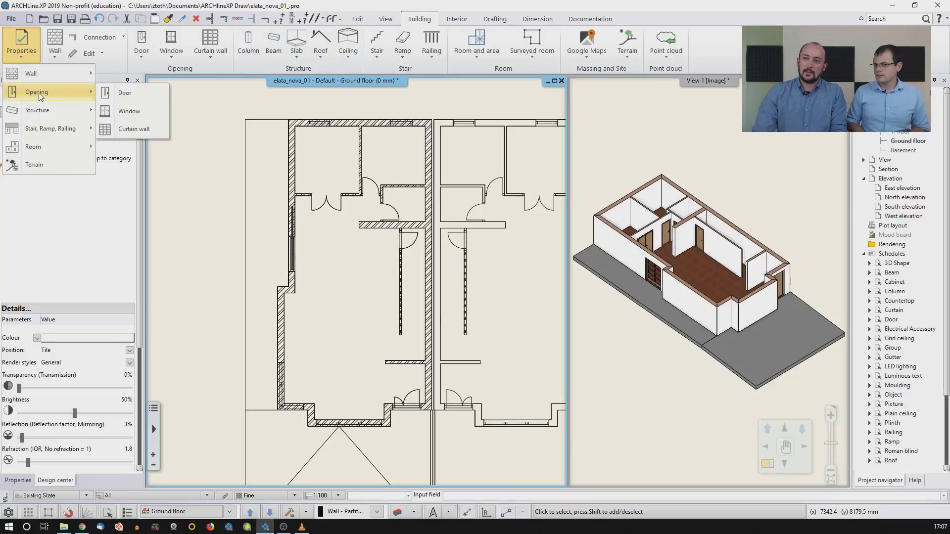
left_click(127, 111)
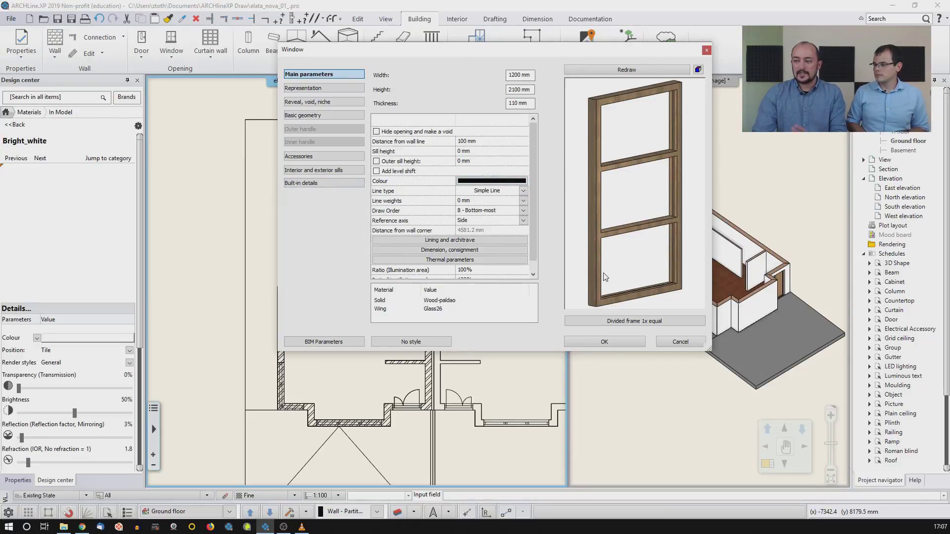
Step: Look at the window library's standard single windows and top-level categories, and leave the default window type as it is
left_click(613, 322)
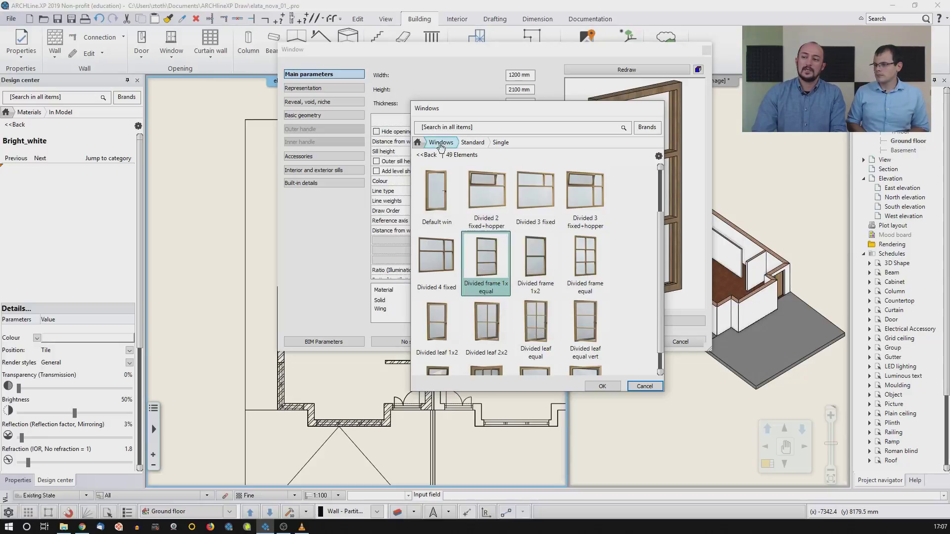
left_click(419, 143)
left_click(451, 129)
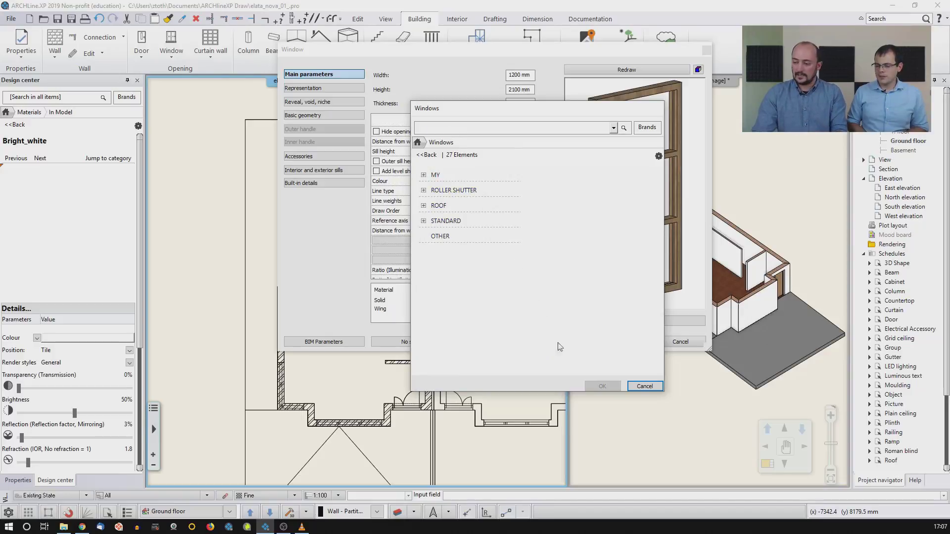
left_click(638, 385)
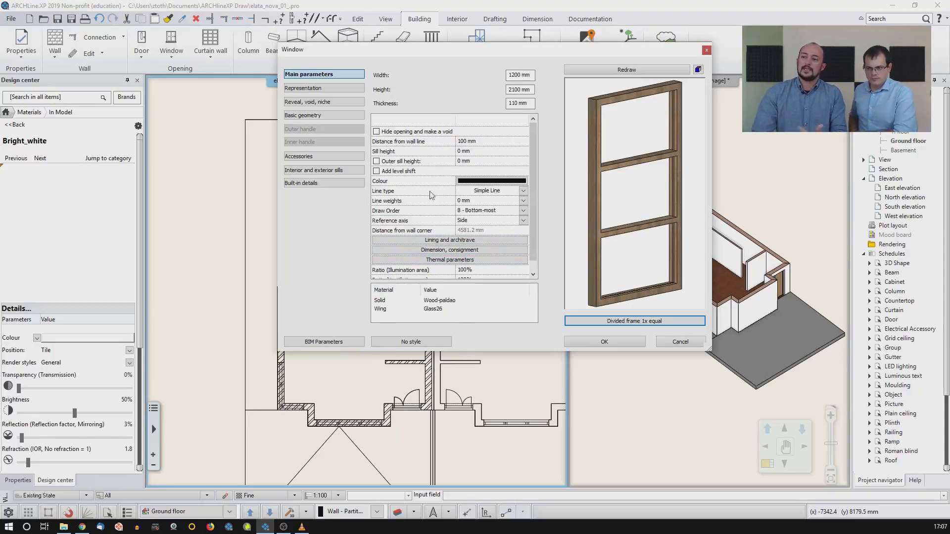
Step: Review the default window's height and open its sill height for editing
left_click_drag(512, 90, 526, 90)
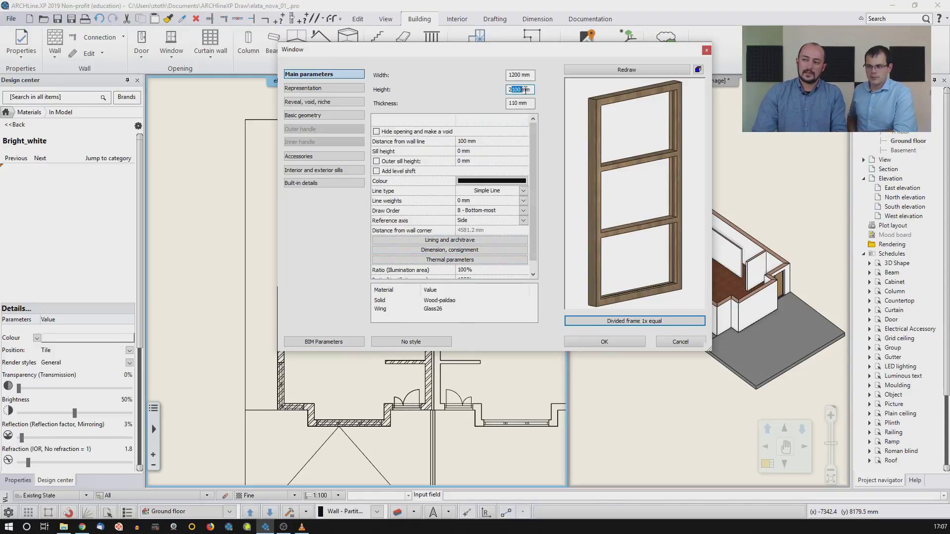
left_click(533, 90)
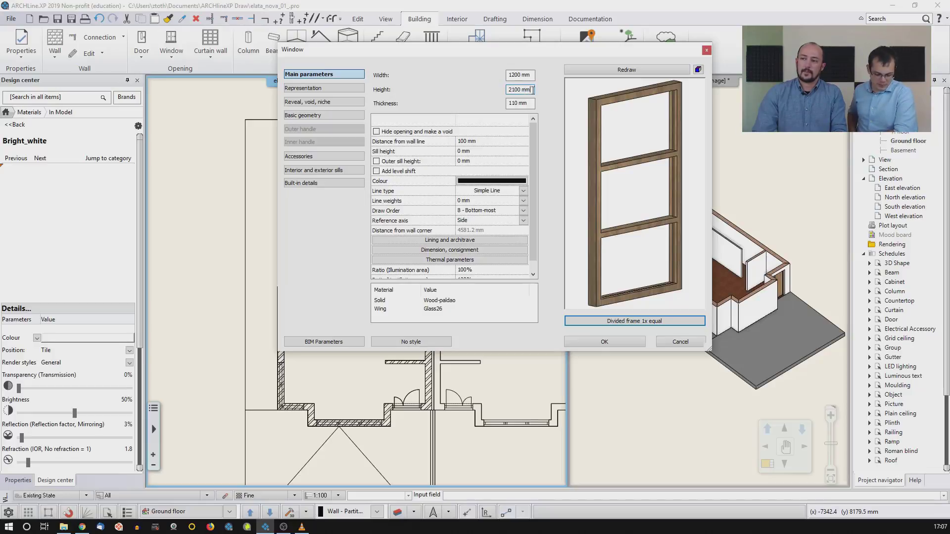
left_click(481, 150)
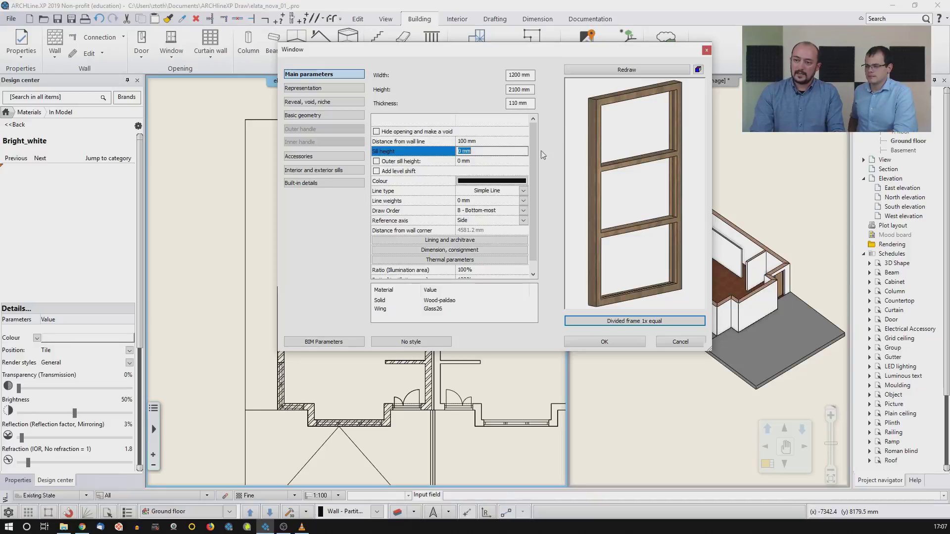
Step: Review the window's interior and exterior sill settings, including their materials, and accept the window properties
left_click(345, 170)
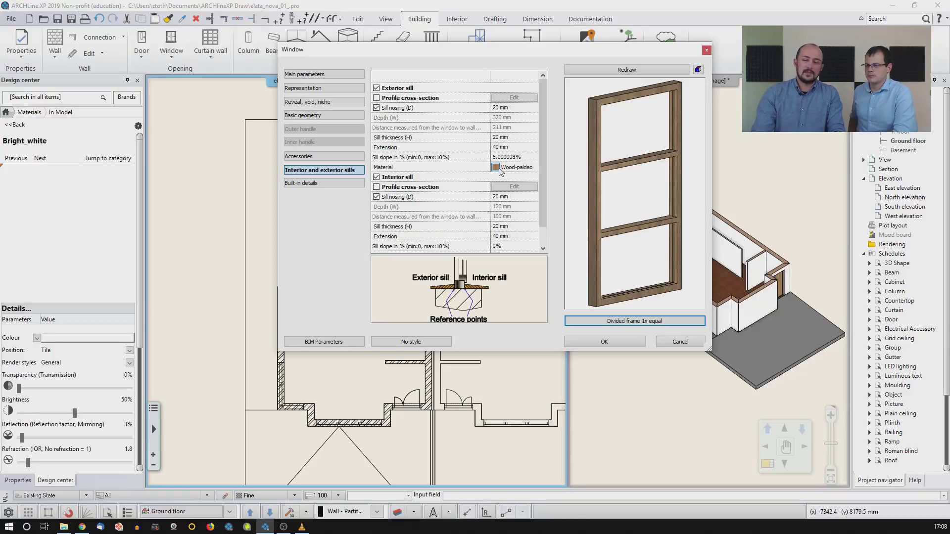
left_click_drag(542, 169, 541, 185)
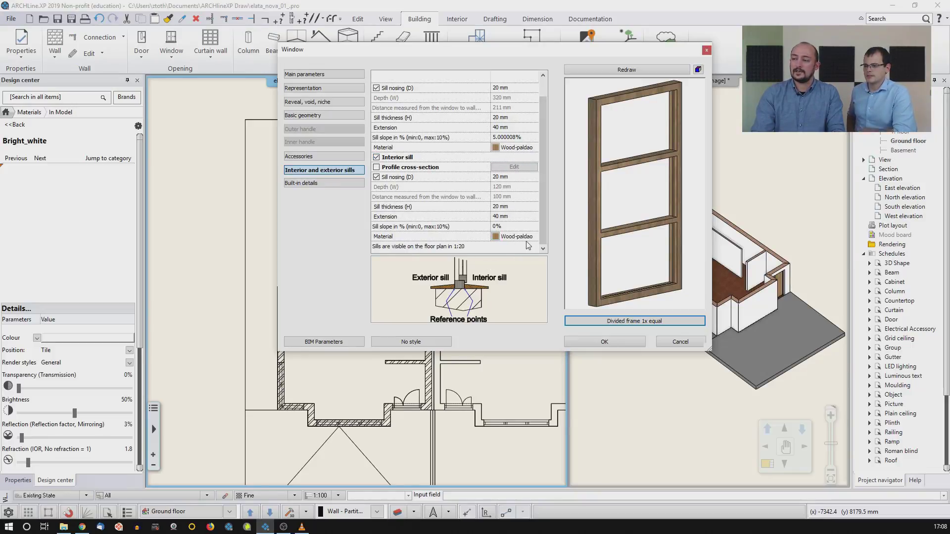
left_click(592, 340)
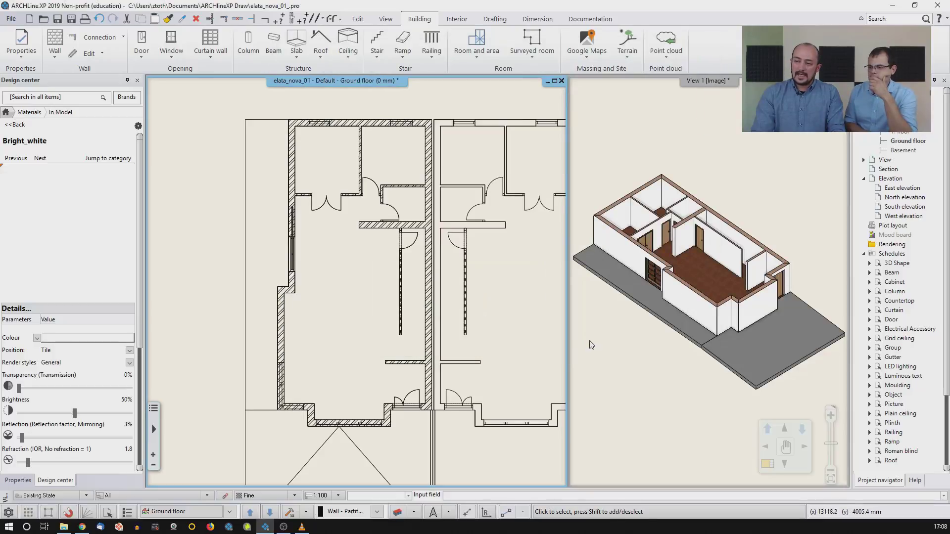
Step: Place two windows by two points in the upper exterior wall, one in each marked opening of the two rooms
left_click(169, 55)
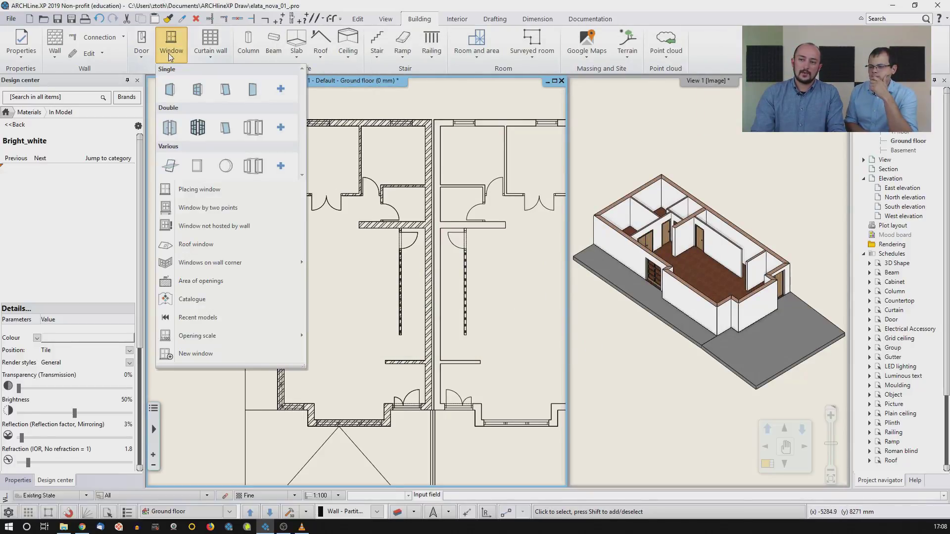
left_click(200, 209)
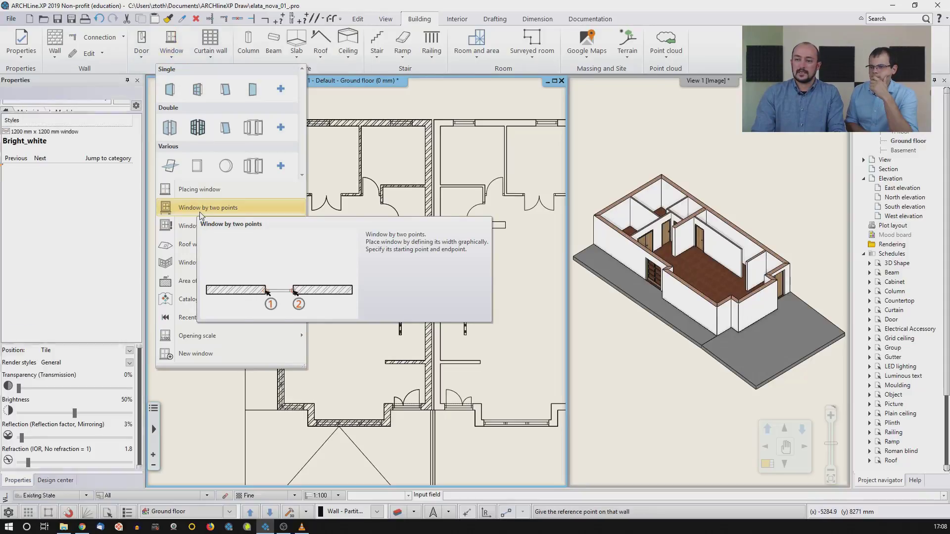
scroll(395, 239, "up", 5)
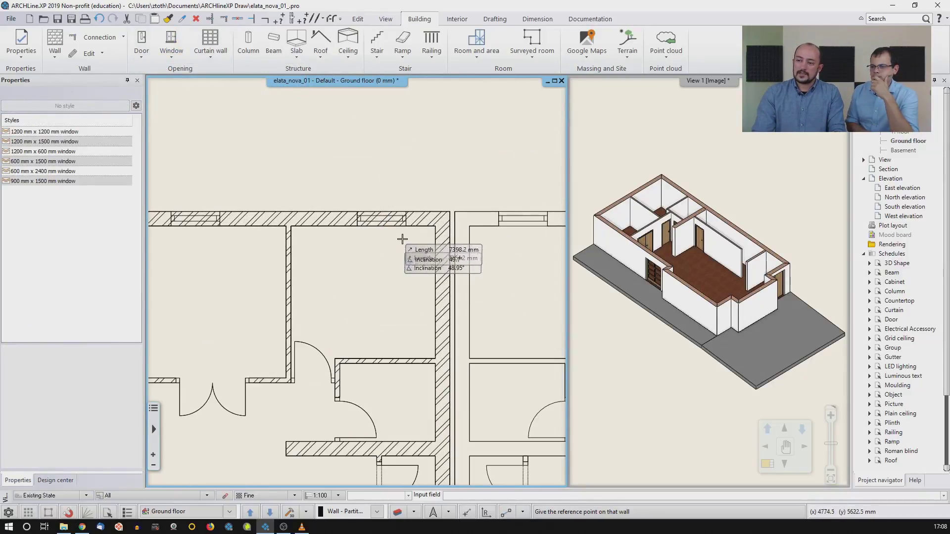
left_click(405, 227)
left_click(357, 225)
middle_click_drag(178, 241, 272, 238)
left_click(313, 222)
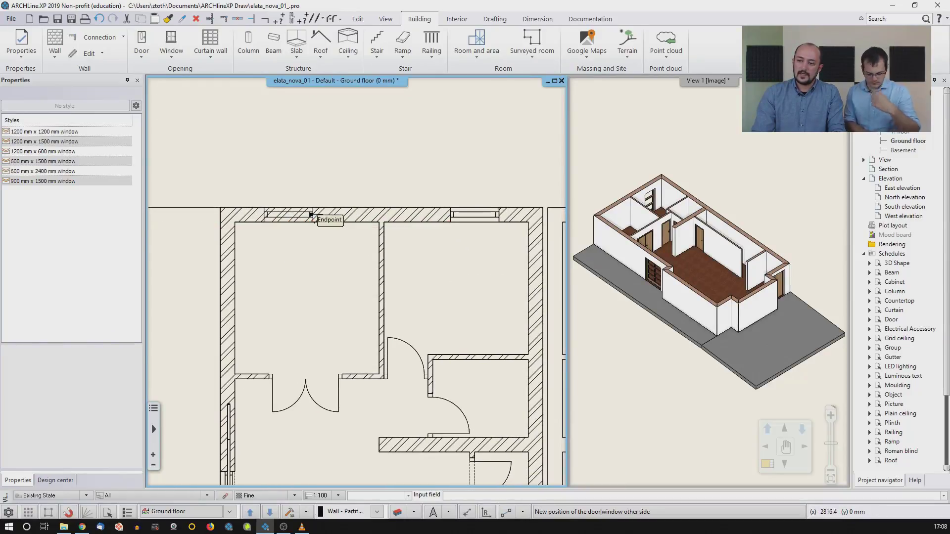
left_click(263, 222)
Step: Place three adjoining two-point windows along the front wall of the bay, following the marked divisions
middle_click_drag(303, 285, 305, 190)
middle_click_drag(314, 366, 301, 121)
middle_click_drag(344, 273, 317, 43)
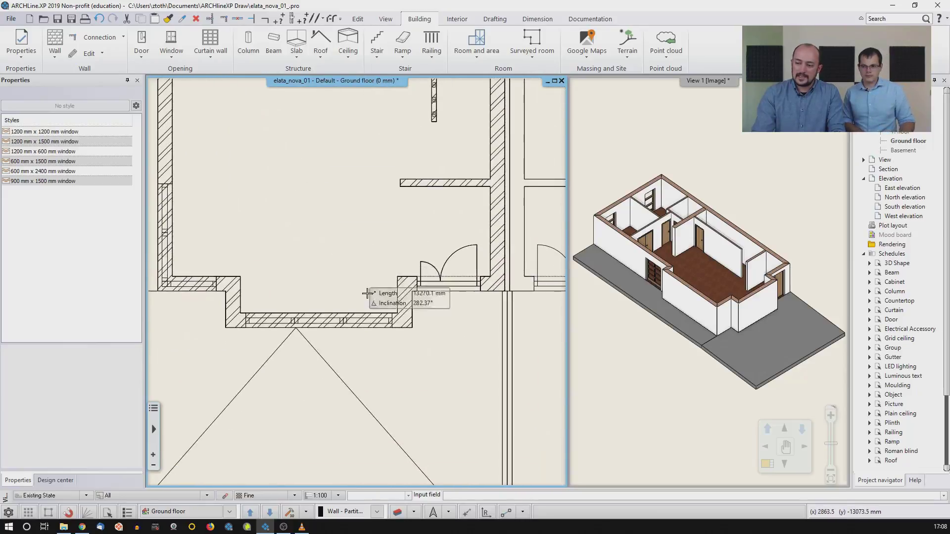
scroll(395, 319, "up", 2)
left_click(387, 291)
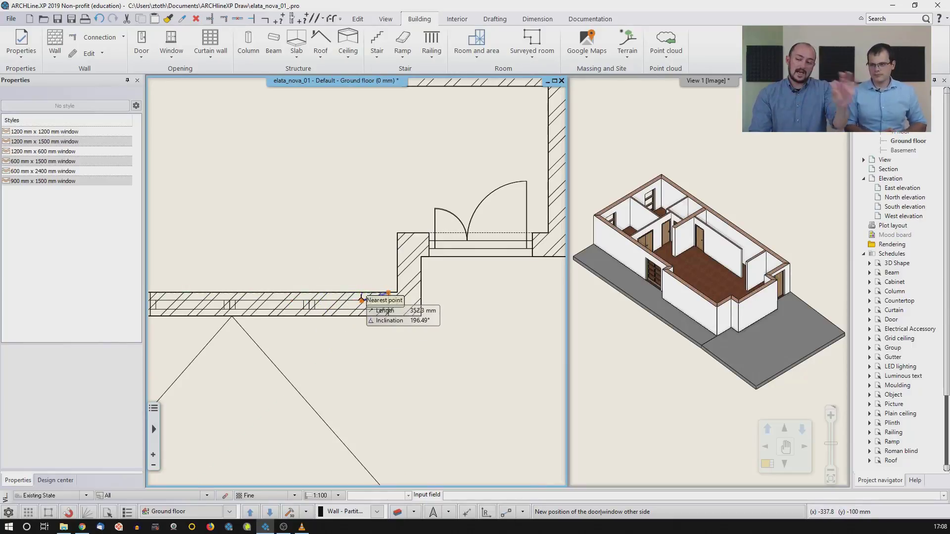
left_click(306, 293)
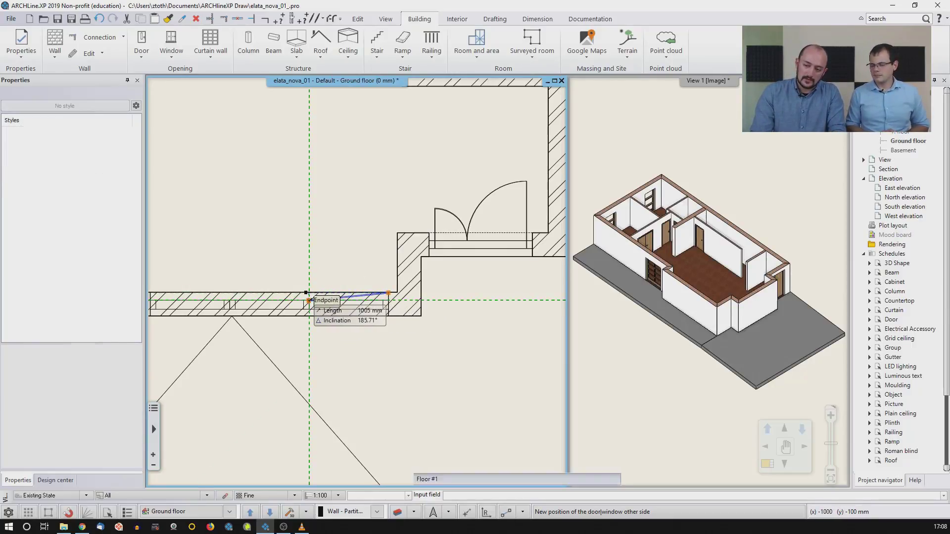
left_click(306, 276)
middle_click_drag(263, 269, 344, 260)
left_click(295, 288)
left_click(350, 288)
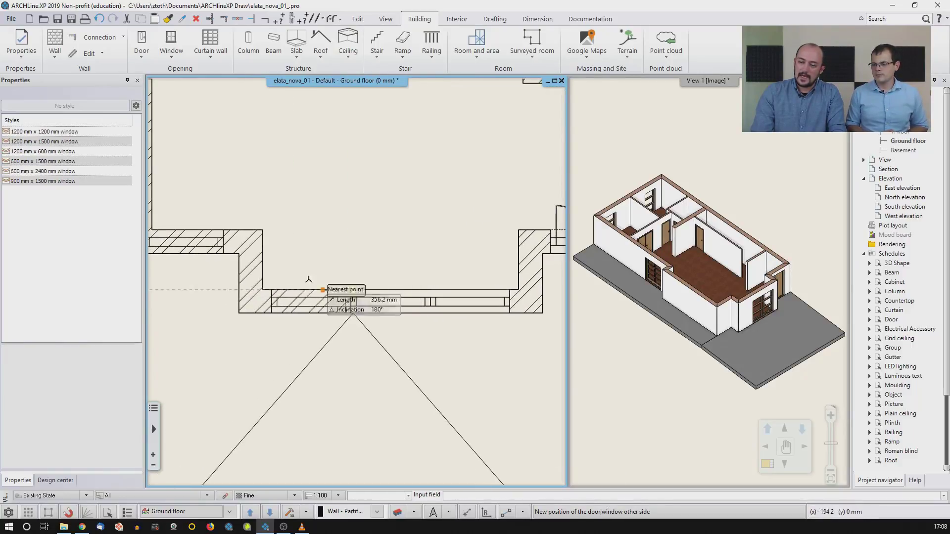
Step: Place one two-point window in the short front wall beside the bay and two adjoining ones in the side wall, up to the corner
middle_click_drag(307, 227, 422, 271)
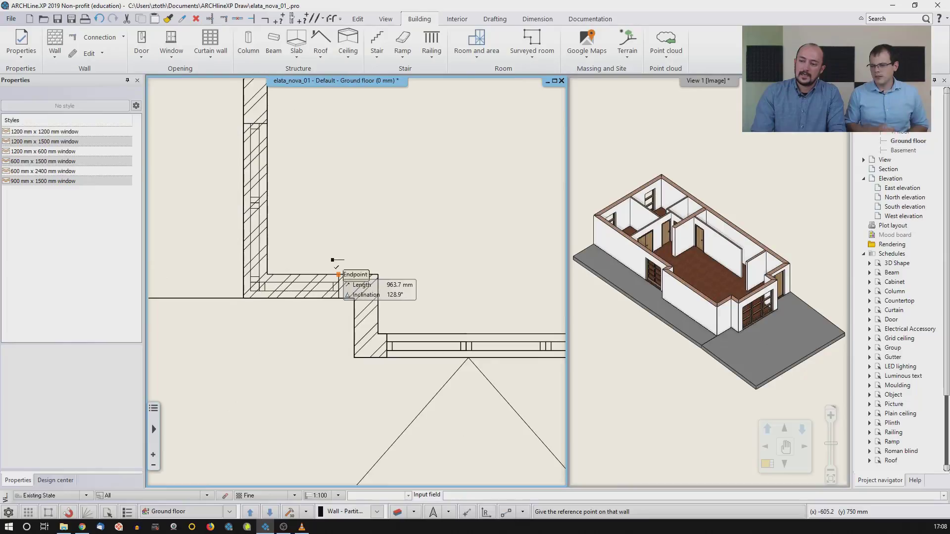
left_click(267, 273)
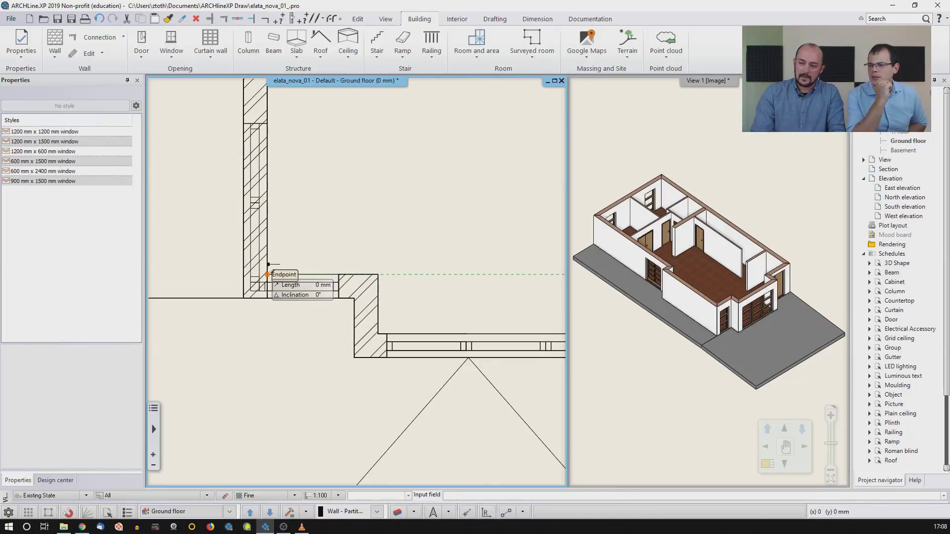
left_click(258, 202)
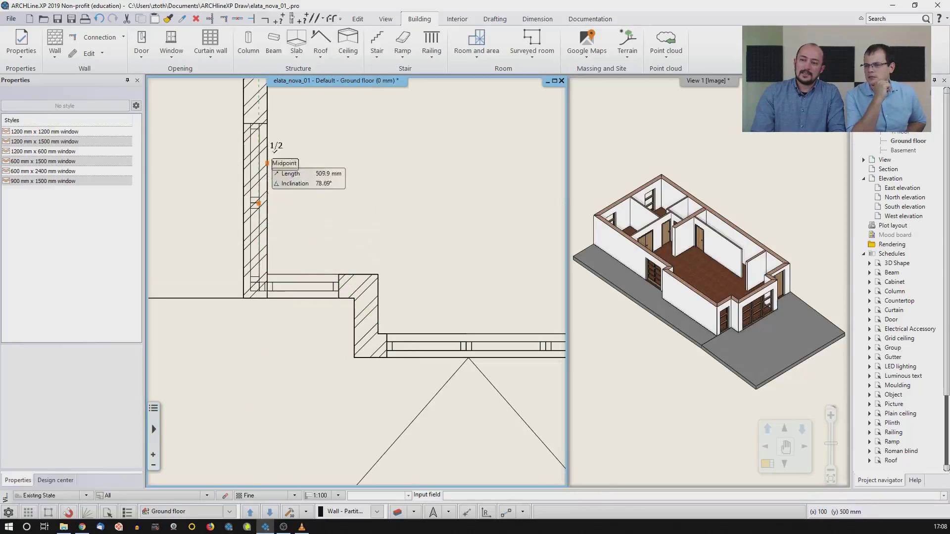
left_click(267, 124)
left_click(258, 202)
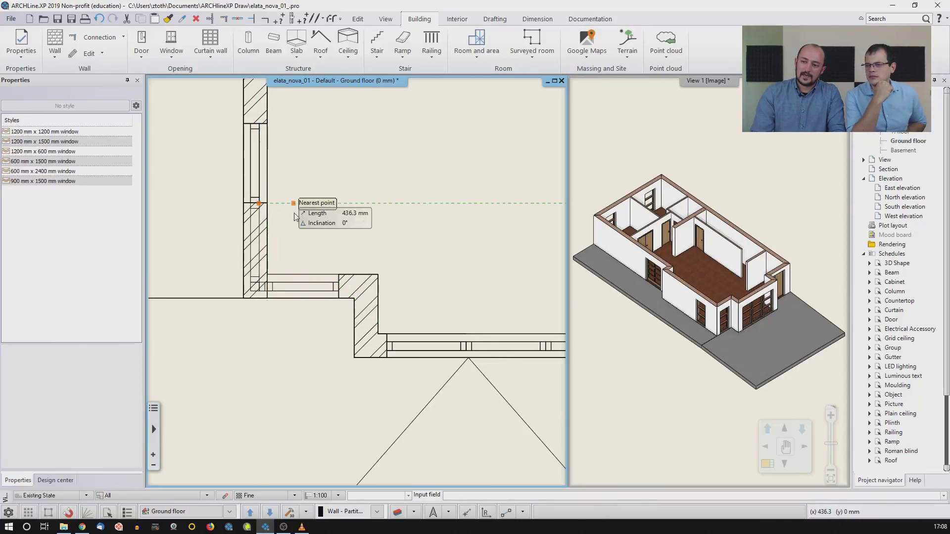
left_click(267, 274)
key("Escape")
Step: Join the two windows that meet at the outer wall corner beside the bay into a corner window
scroll(325, 248, "down", 2)
scroll(329, 254, "down", 2)
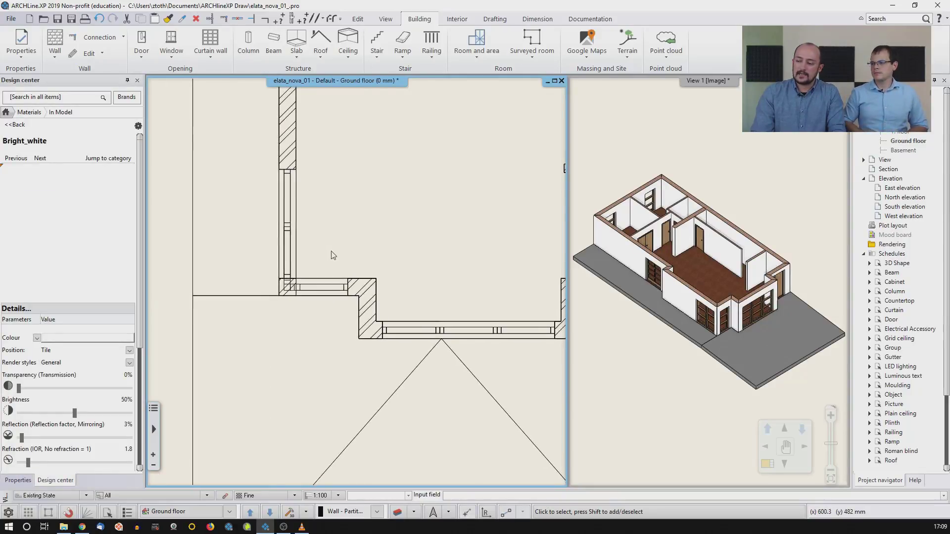
scroll(360, 265, "up", 2)
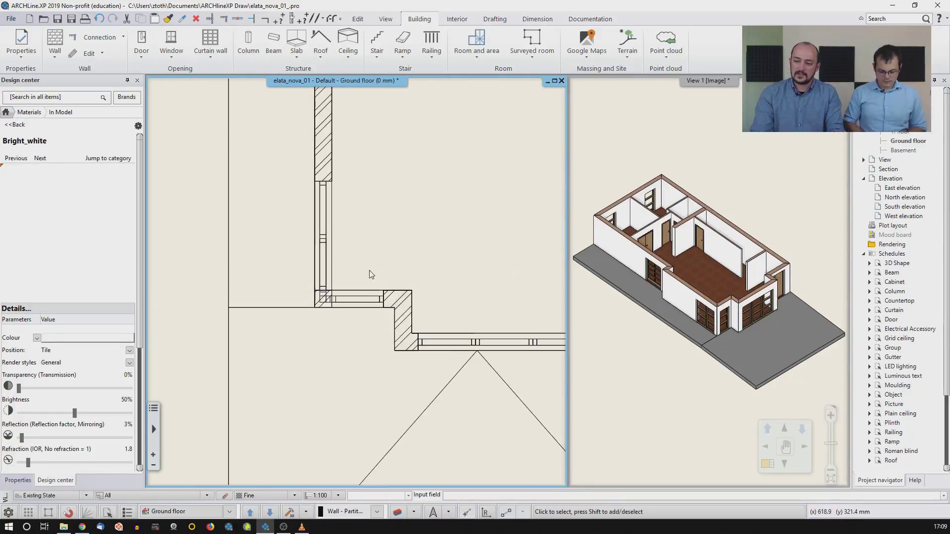
scroll(663, 308, "up", 5)
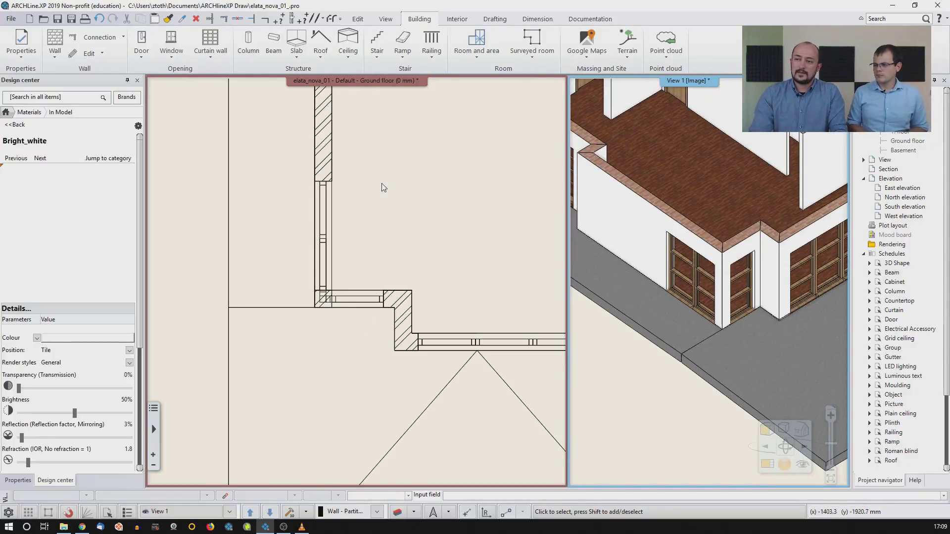
left_click(174, 55)
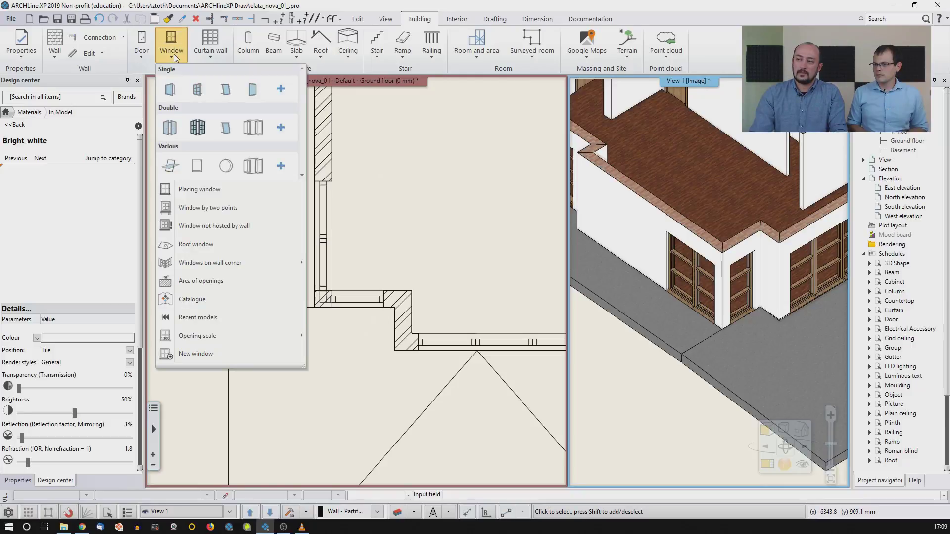
left_click(174, 54)
left_click(174, 54)
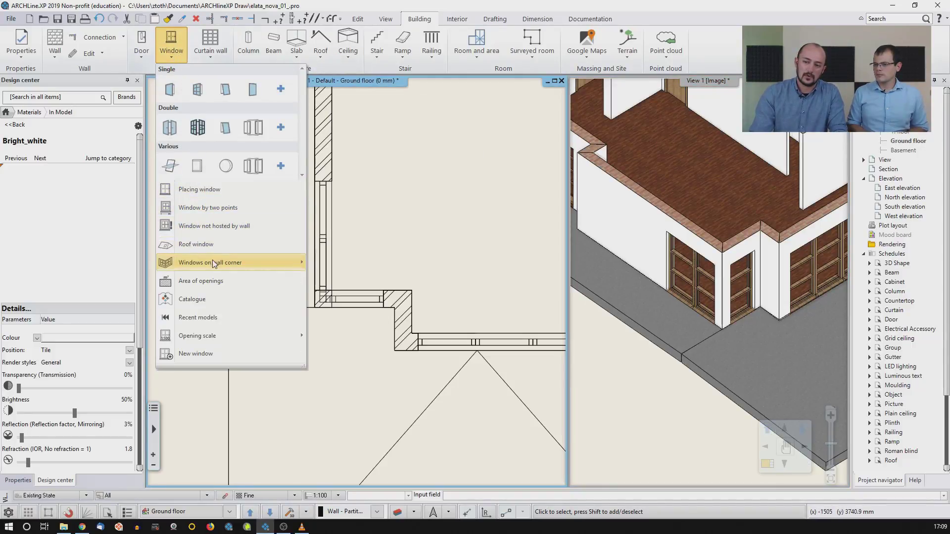
mouse_move(215, 264)
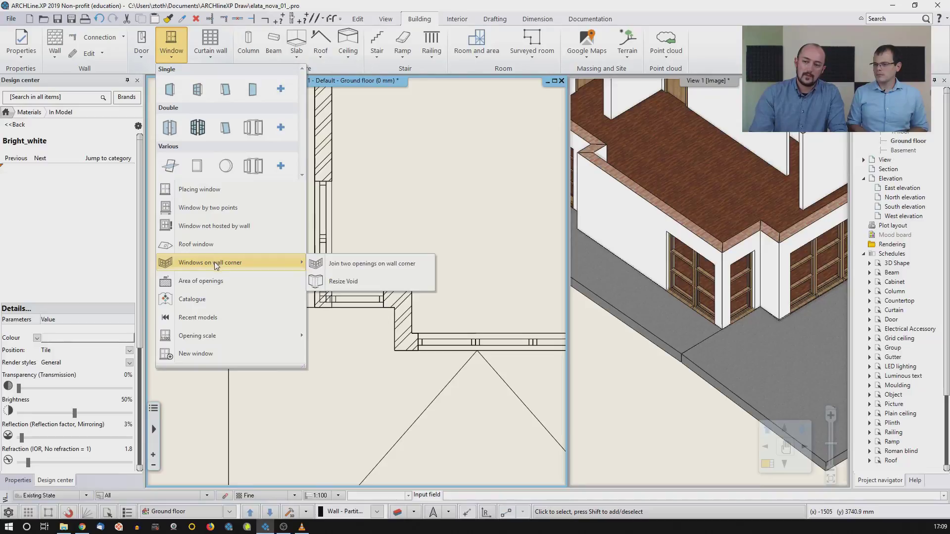
left_click(345, 267)
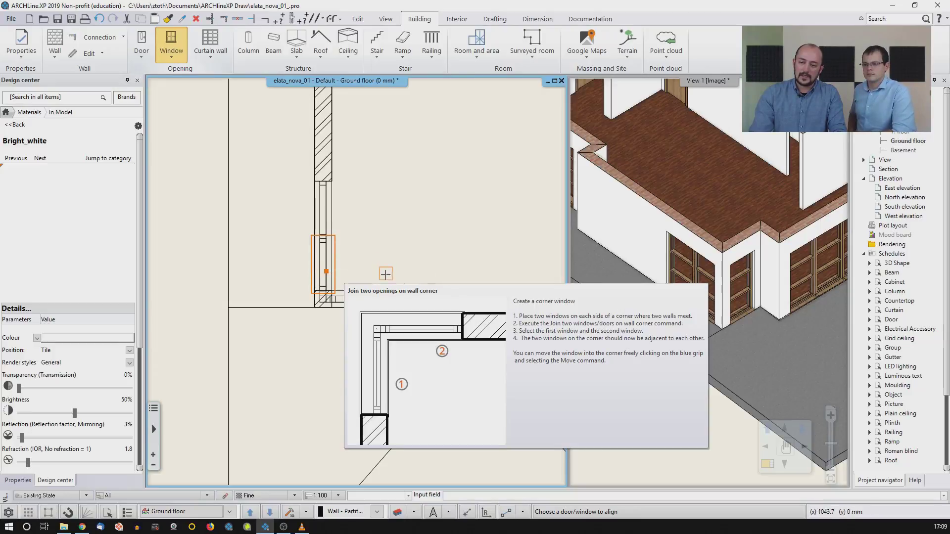
scroll(343, 295, "up", 2)
left_click(336, 303)
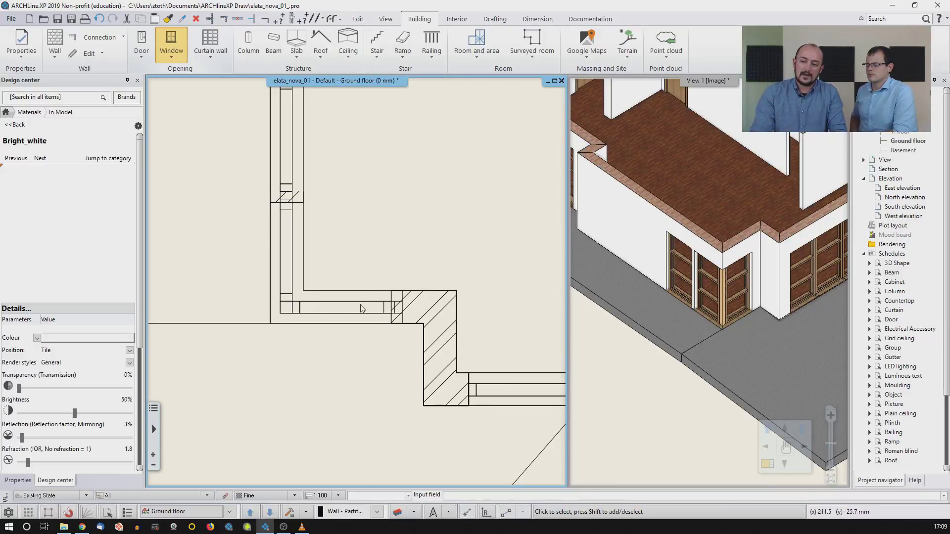
Step: Change the size of both corner windows to 1000 mm wide, extending them to the marked opening edge and the neighbouring window
left_click(388, 306)
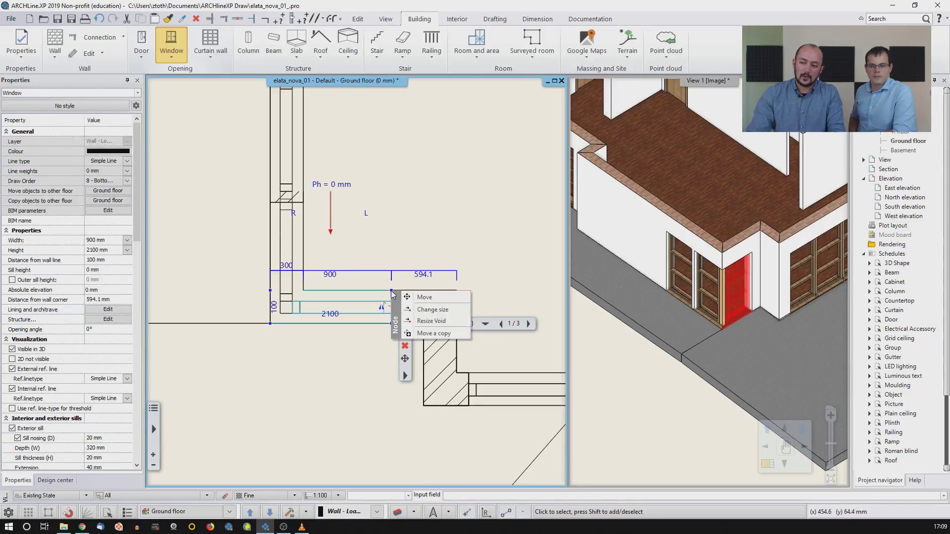
left_click(411, 309)
left_click(402, 293)
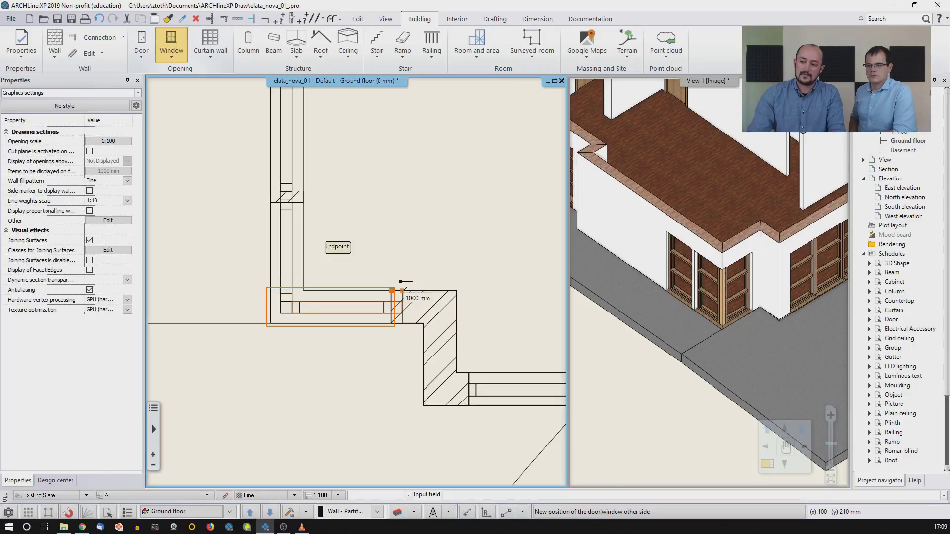
left_click(289, 213)
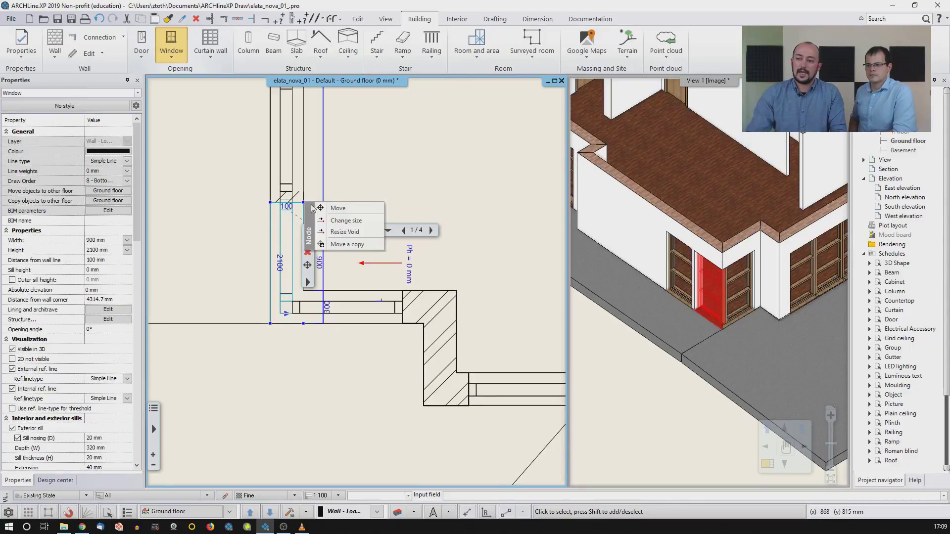
left_click(329, 220)
left_click(286, 192)
left_click(226, 201)
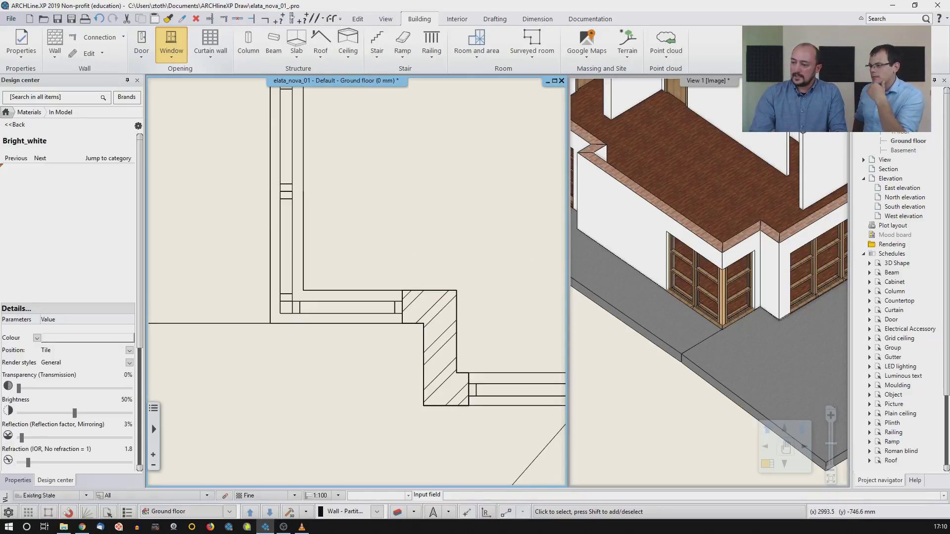
Step: Change the body material of the corner window's mullion to Wood-paldao
scroll(756, 283, "up", 5)
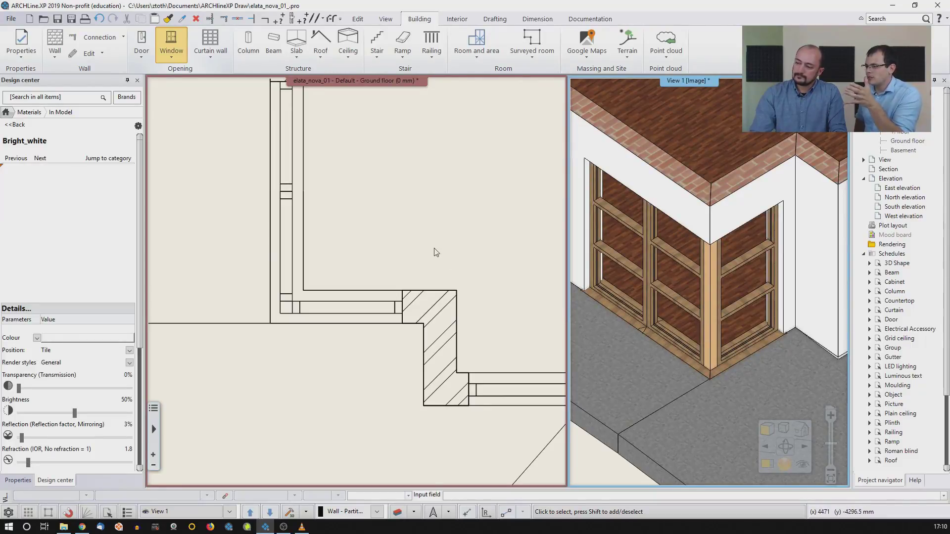
left_click(345, 310)
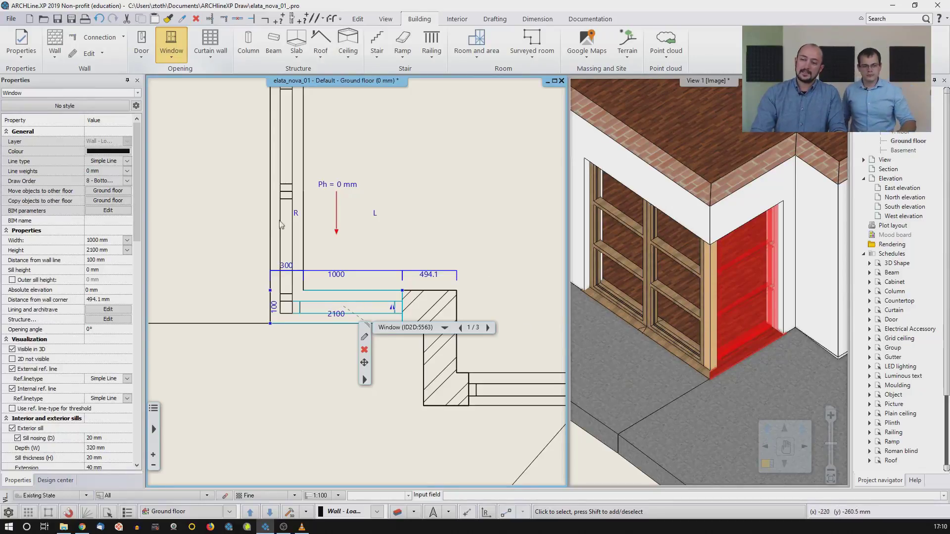
left_click(281, 244)
middle_click_drag(345, 216, 237, 211)
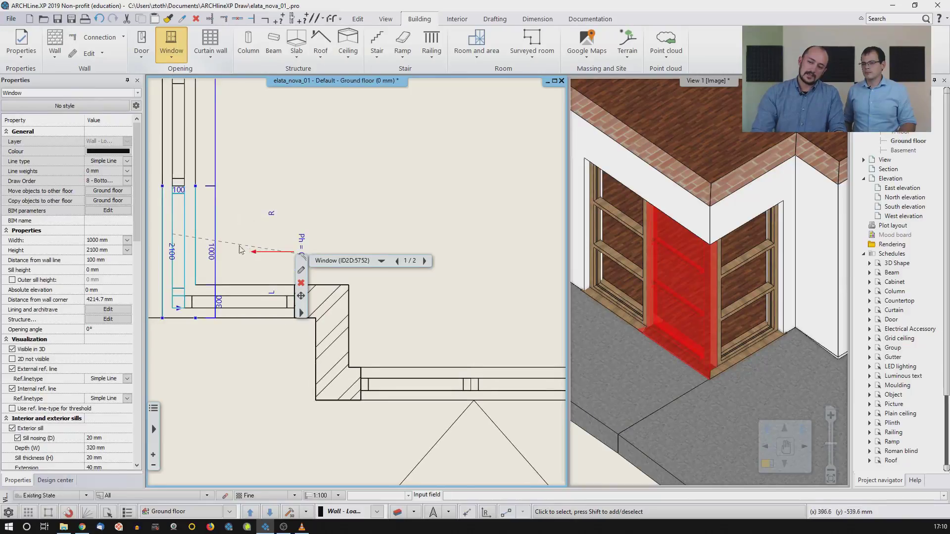
middle_click_drag(244, 253, 333, 247)
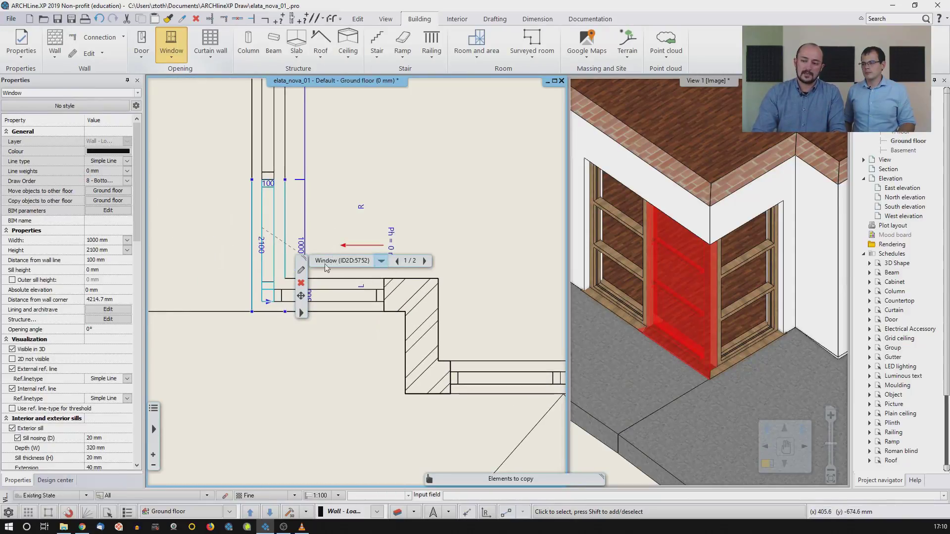
left_click(300, 270)
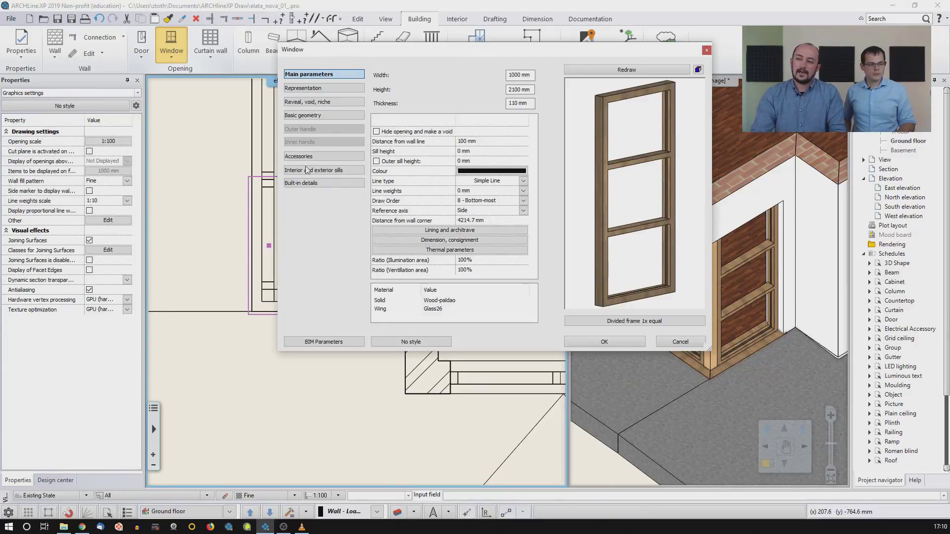
left_click(305, 184)
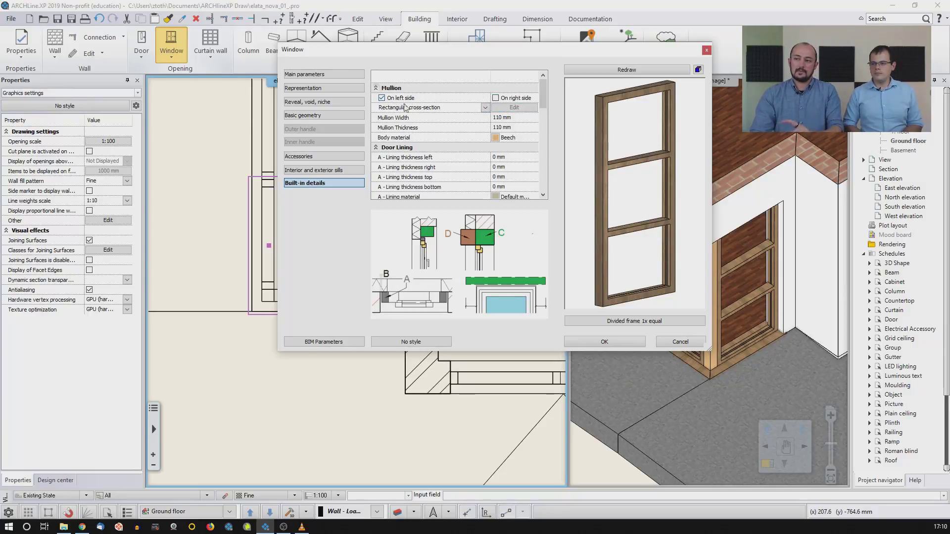
left_click(494, 140)
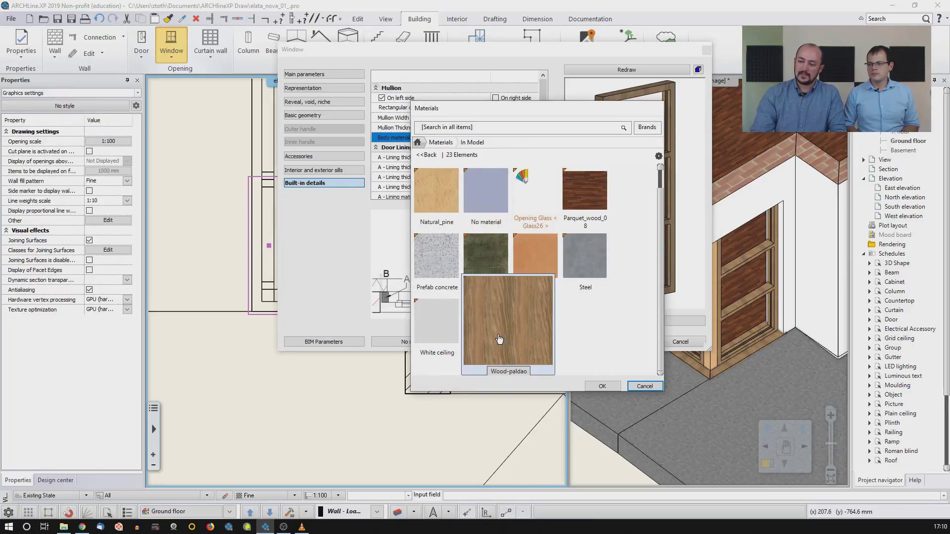
left_click(499, 338)
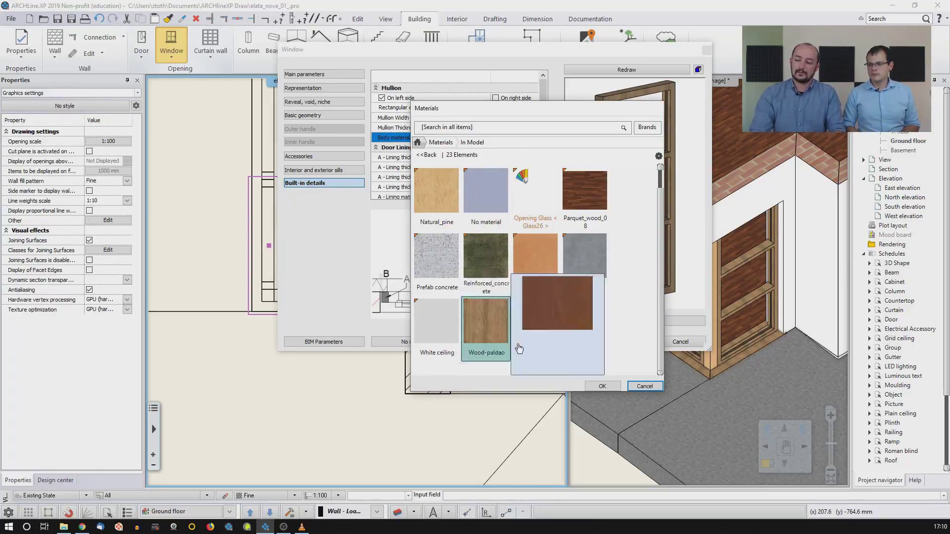
left_click(602, 386)
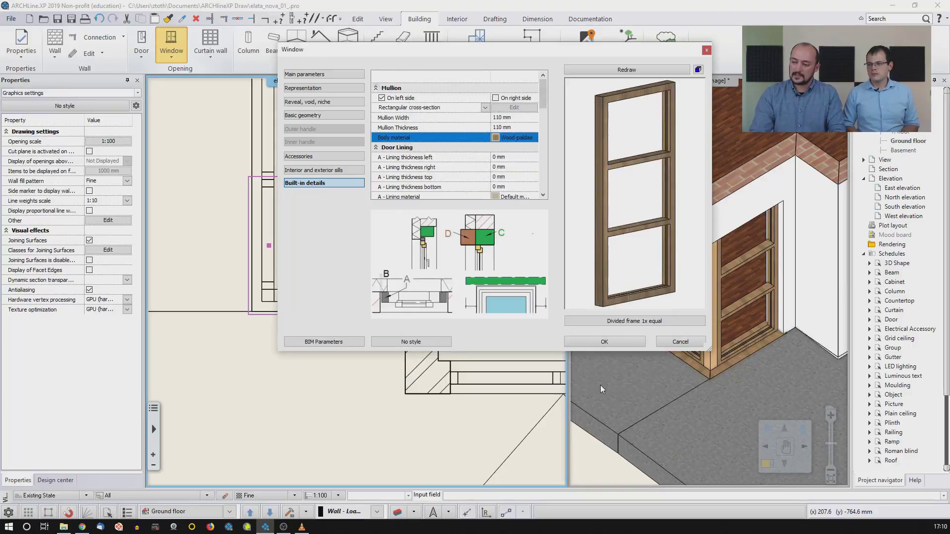
left_click(602, 343)
middle_click(427, 279)
middle_click(427, 279)
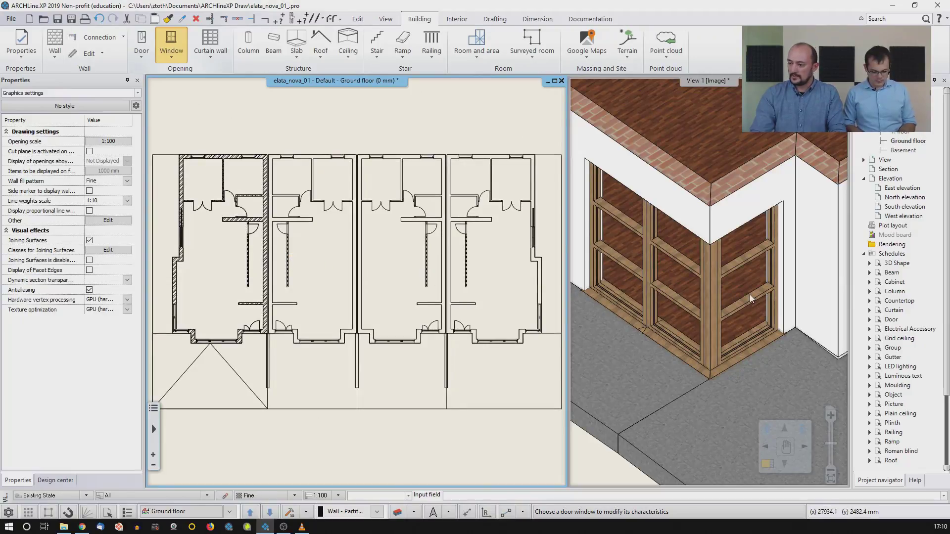
key("Escape")
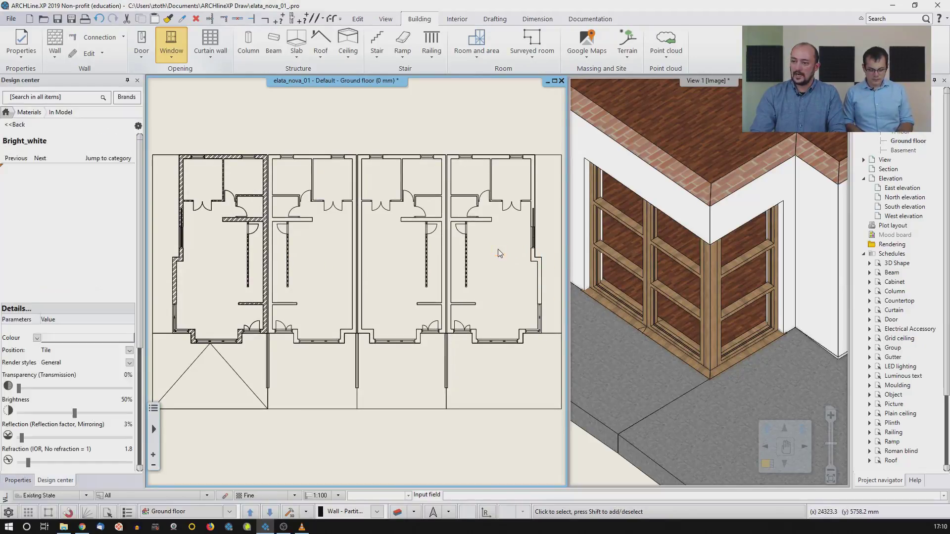
middle_click(702, 266)
middle_click(703, 265)
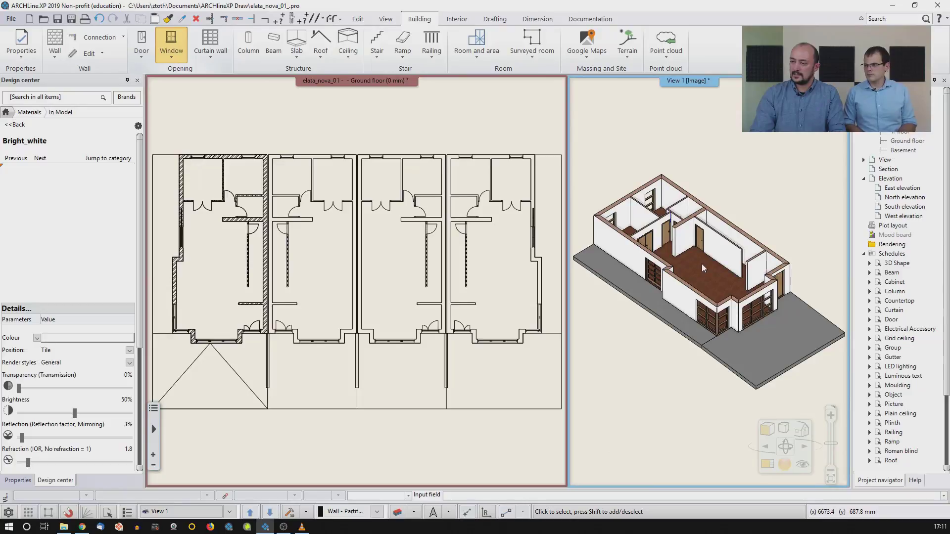
Step: Draw an L-form Normal stair from the short wall's free end to the party wall (about 1845 mm), running 4800 mm along it to the door
left_click(319, 270)
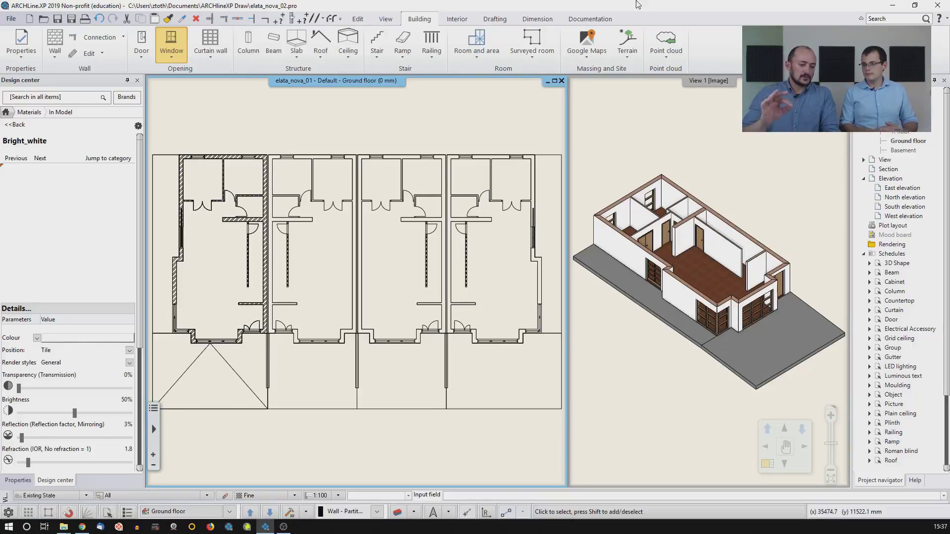
middle_click_drag(427, 219, 432, 219)
scroll(214, 297, "up", 4)
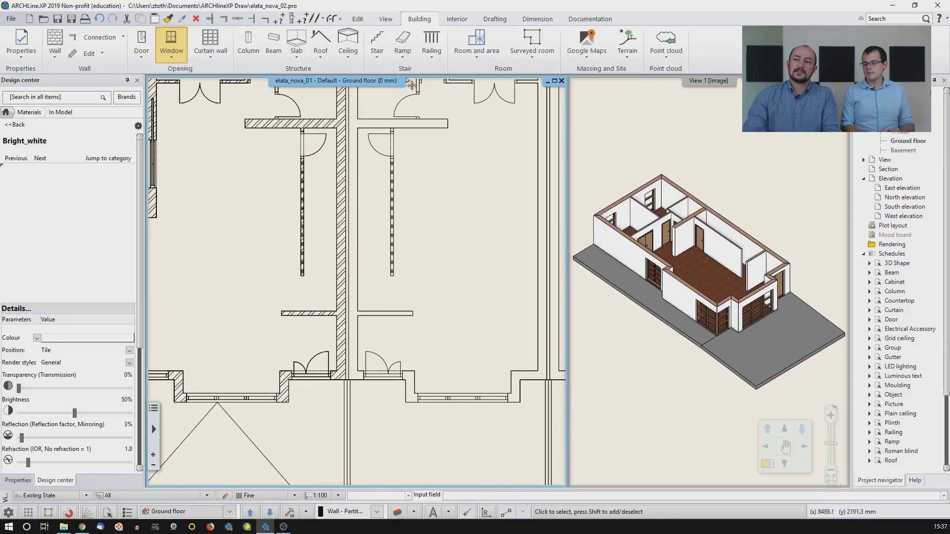
left_click(378, 54)
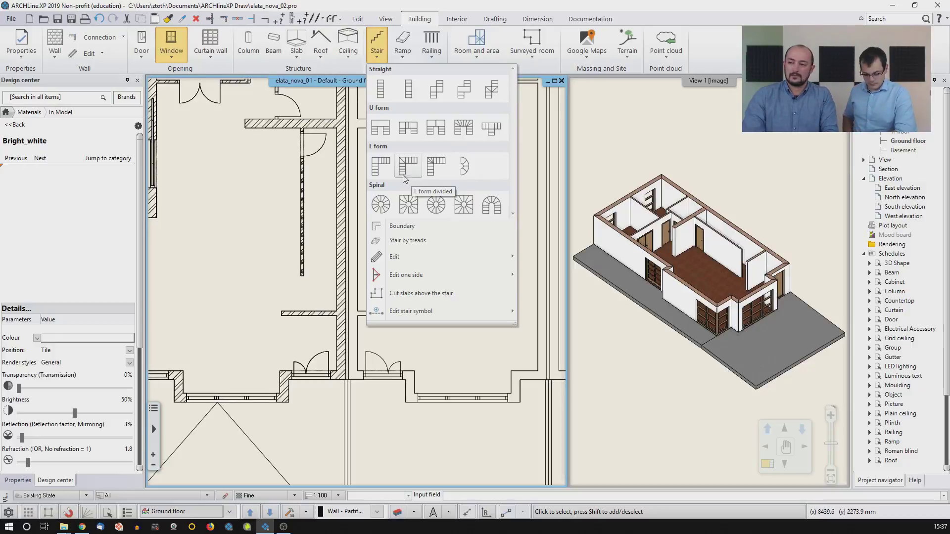
left_click(382, 170)
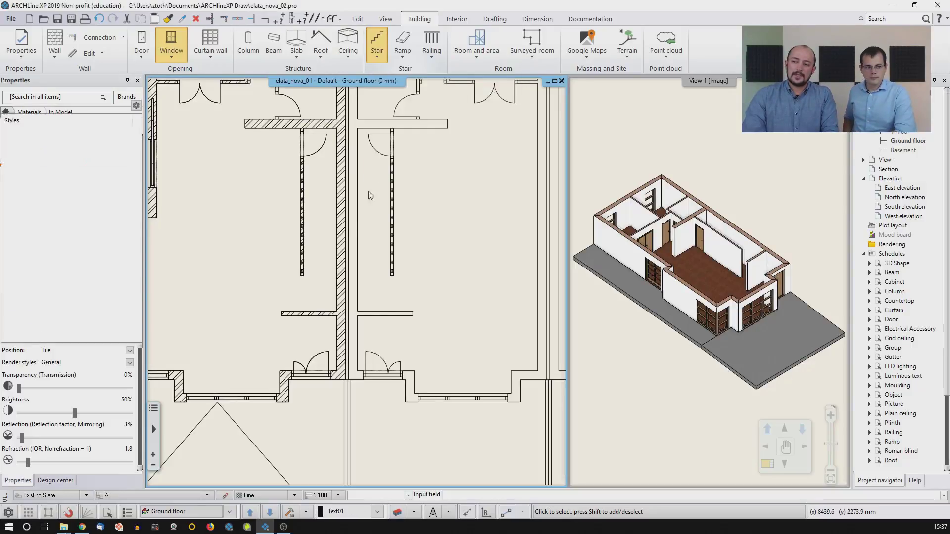
left_click(281, 303)
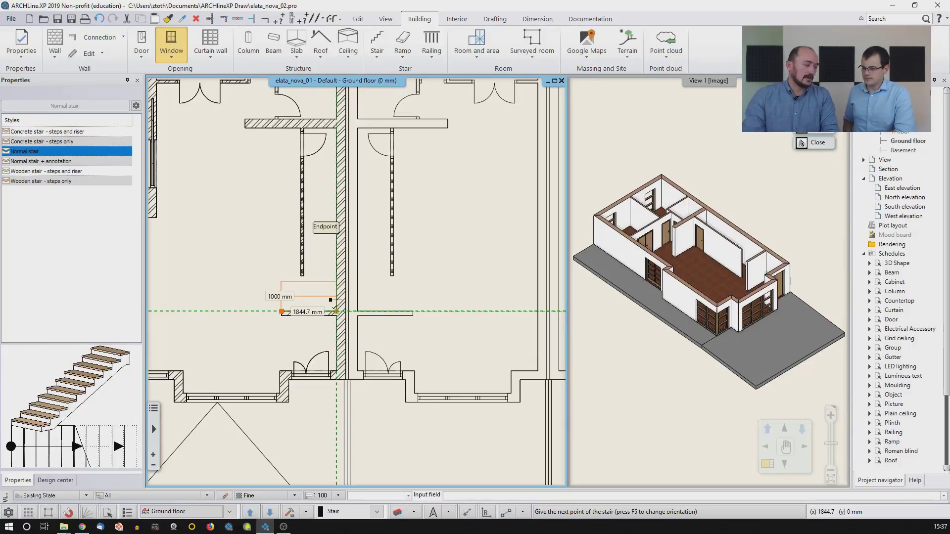
left_click(336, 312)
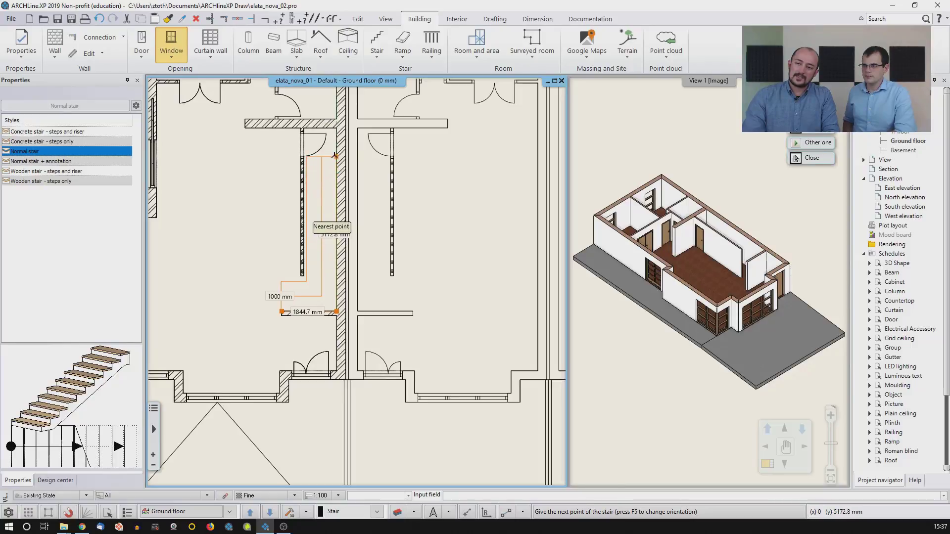
scroll(335, 159, "up", 4)
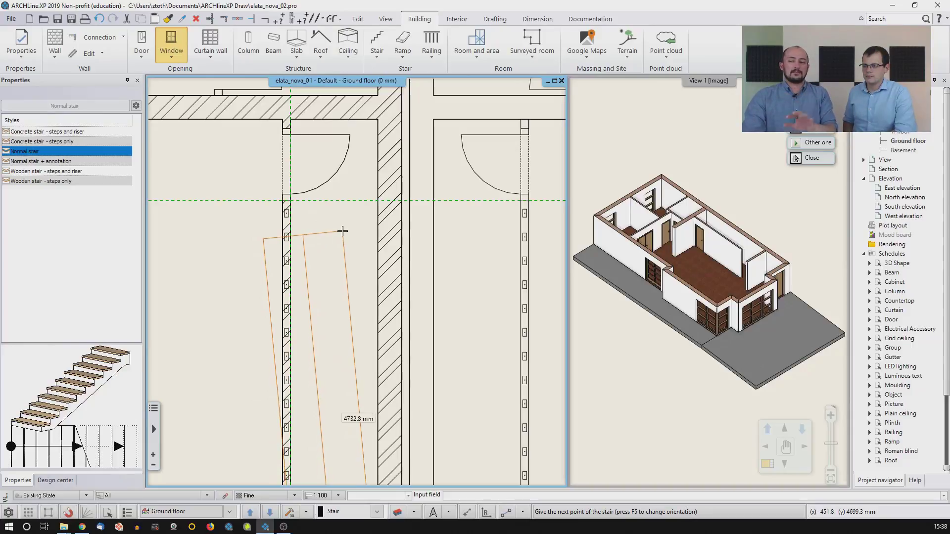
left_click(378, 197)
scroll(351, 431, "down", 3)
middle_click_drag(350, 428, 353, 408)
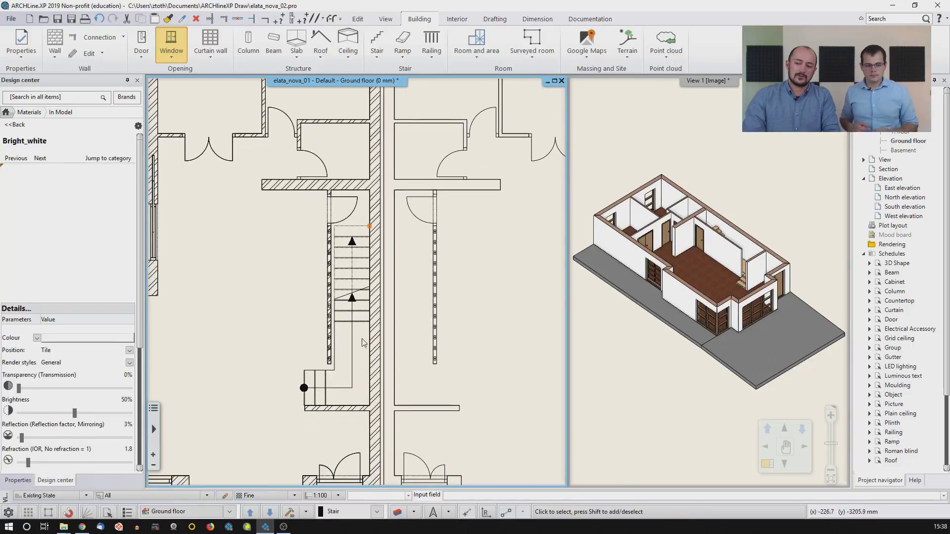
Step: Edit the stair to take the floor height and set the second flight's step count n2 to 13
left_click(353, 306)
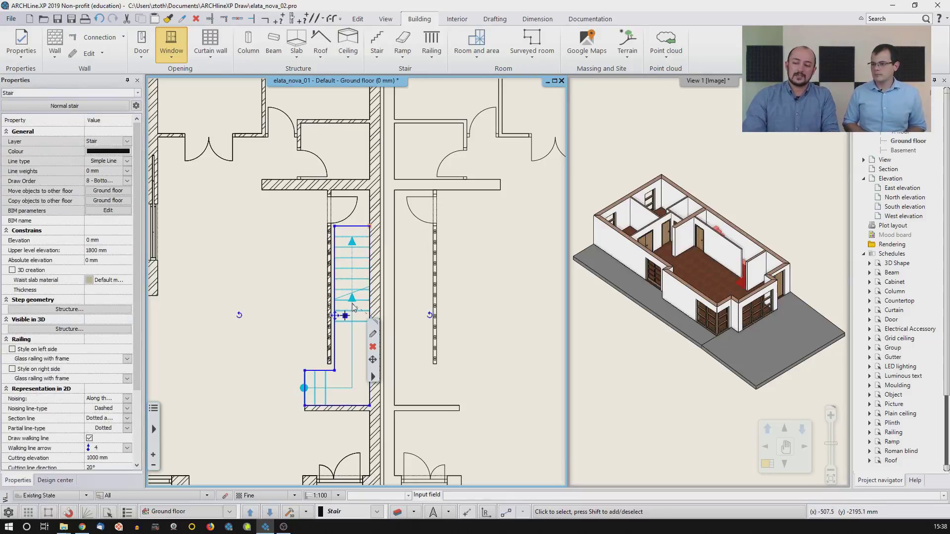
left_click(371, 332)
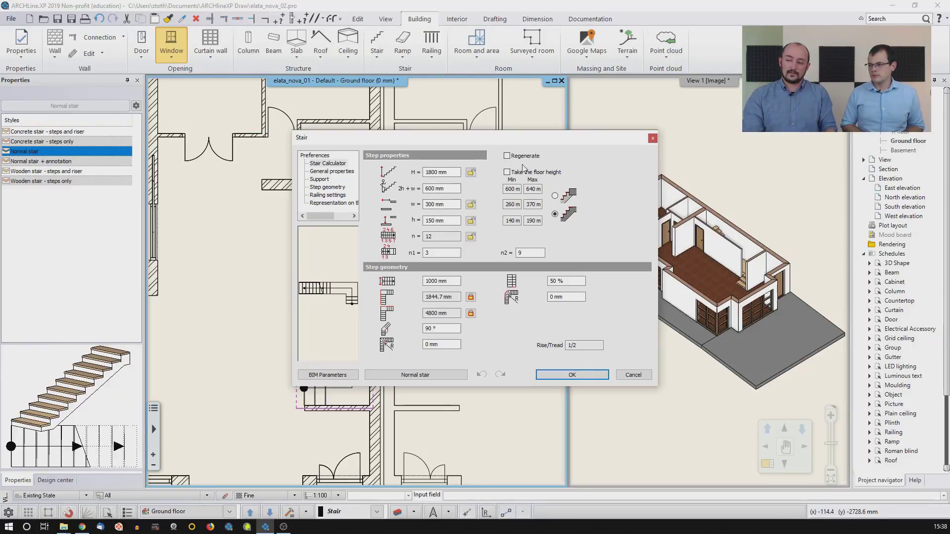
left_click(507, 172)
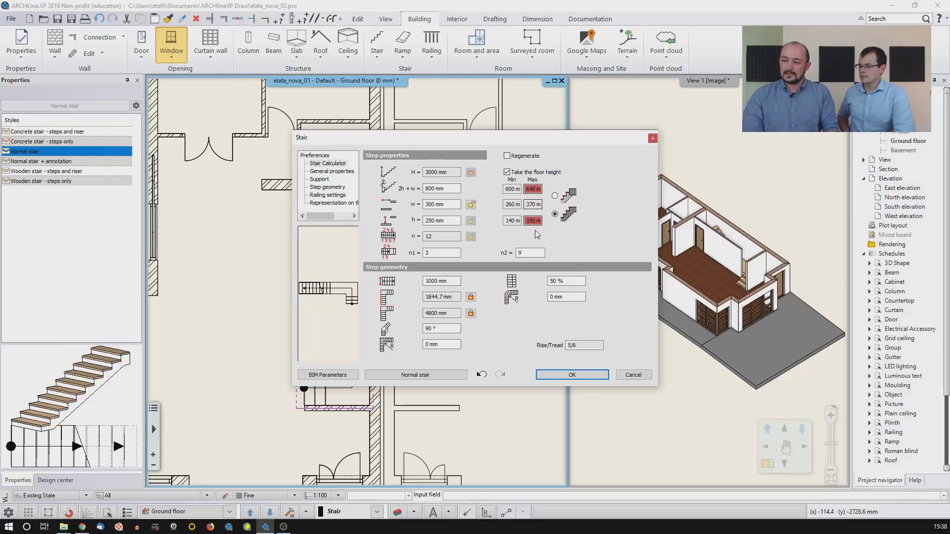
left_click(528, 253)
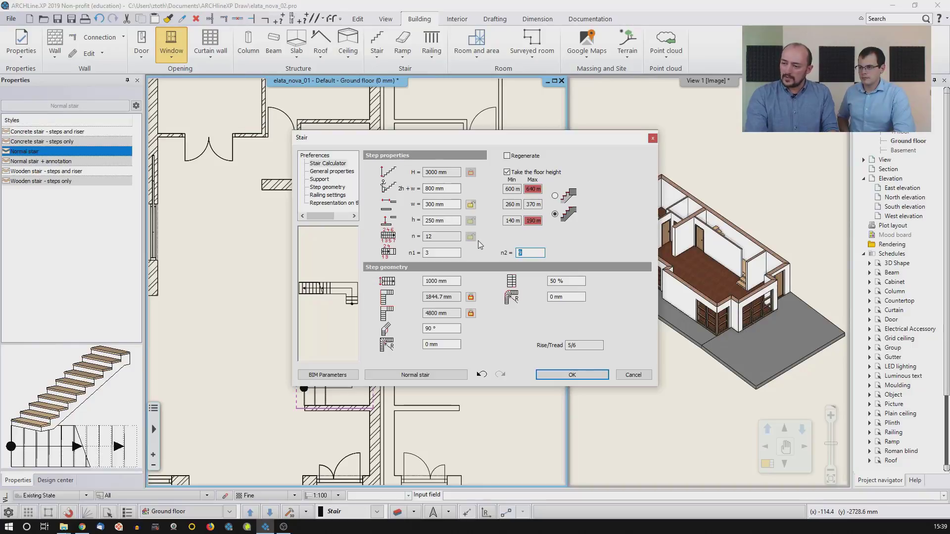
type("13")
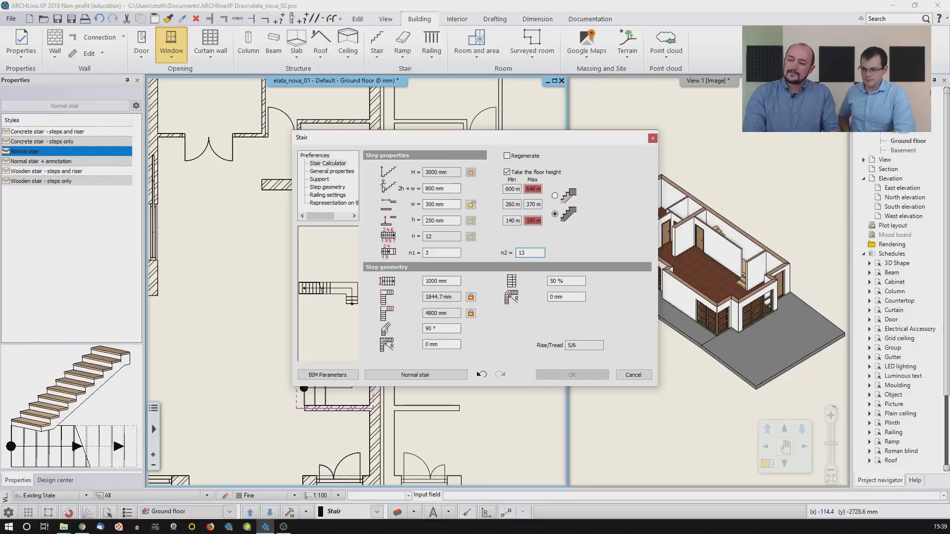
key("Return")
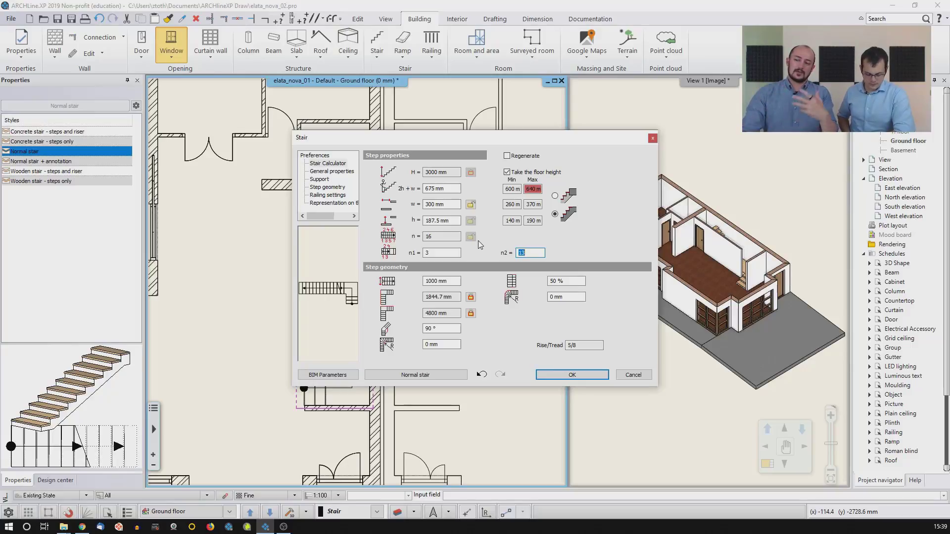
Step: Set the stair's width to 1200 mm
left_click(434, 281)
key("BackSpace")
type("2")
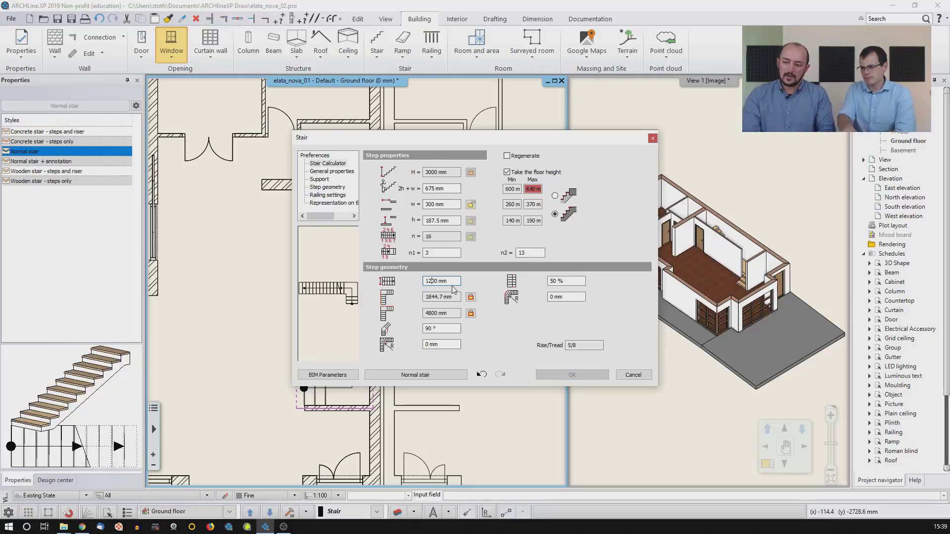
key("Return")
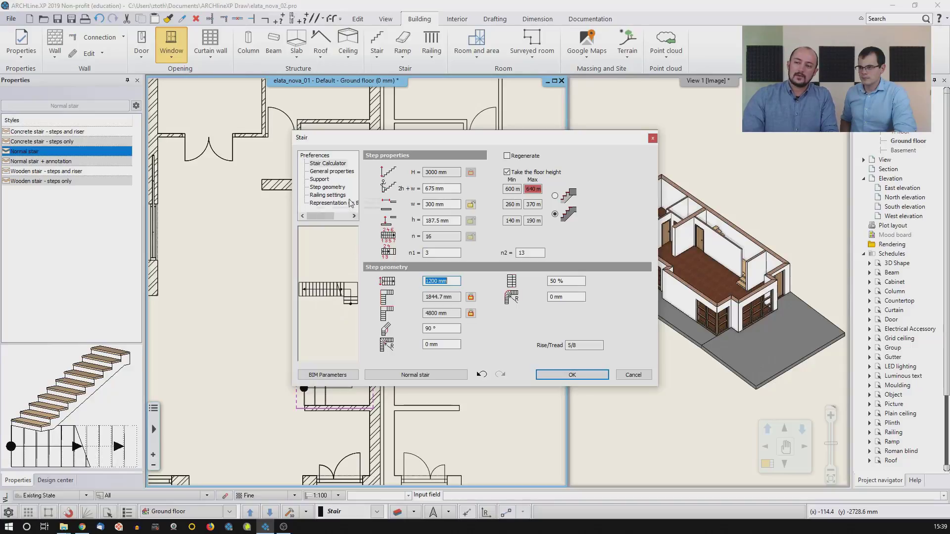
Step: Make the stair cut the walls on its own floor and change its tread material to Wood-paldao, applying the stair settings
left_click(319, 179)
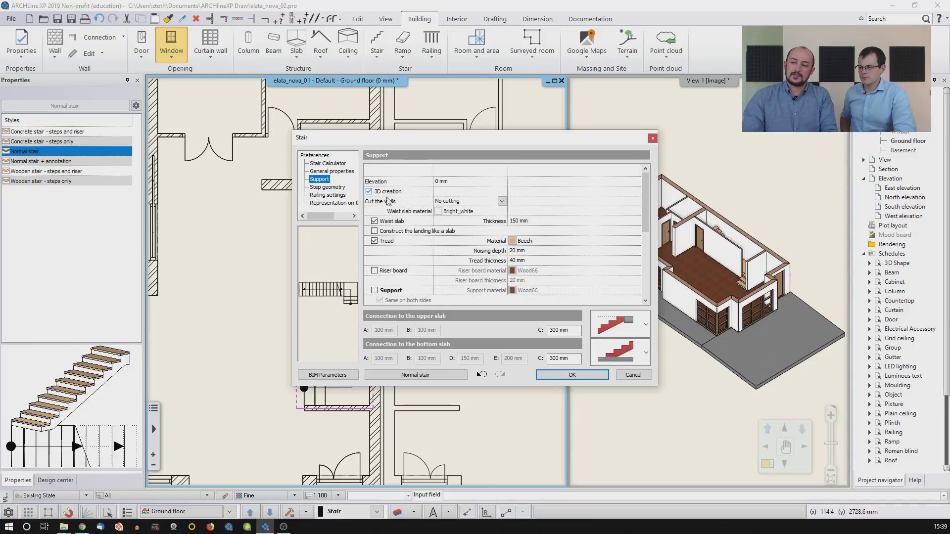
left_click(466, 202)
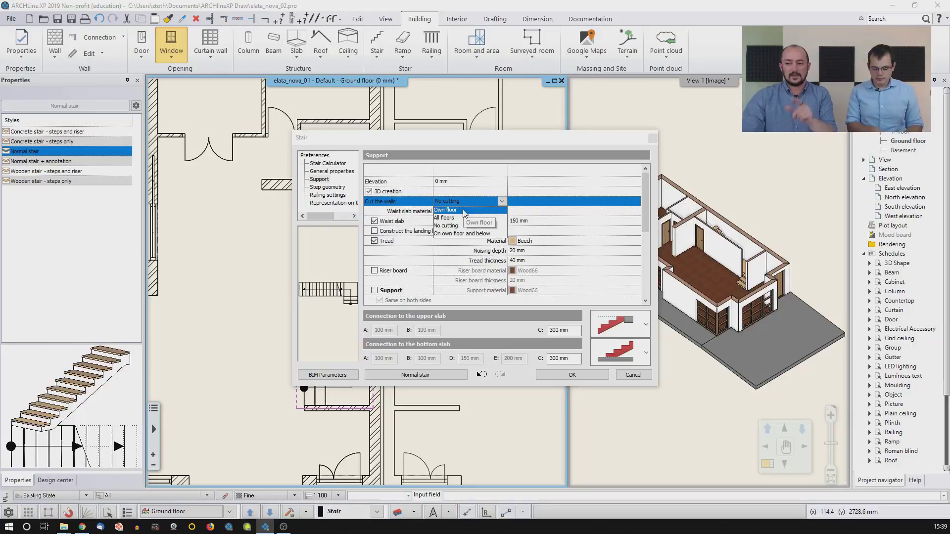
left_click(464, 210)
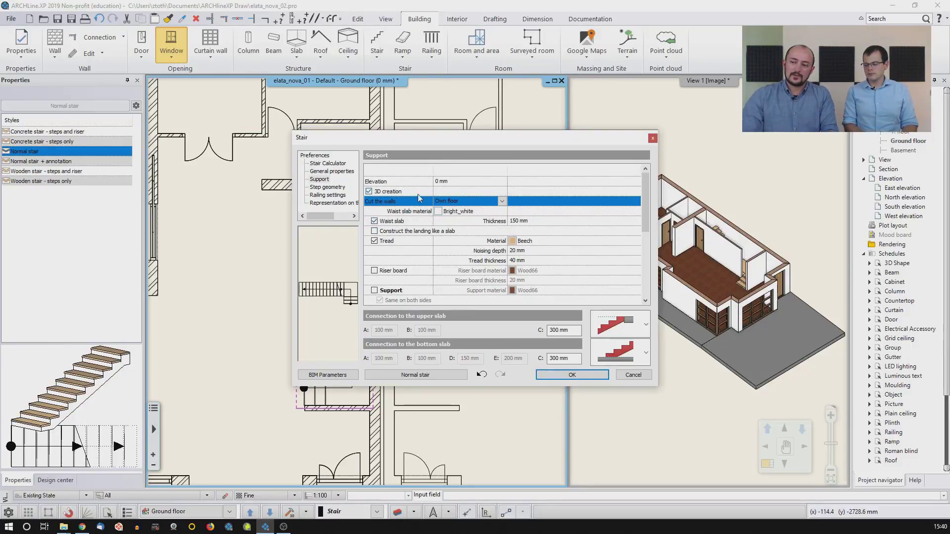
left_click(512, 241)
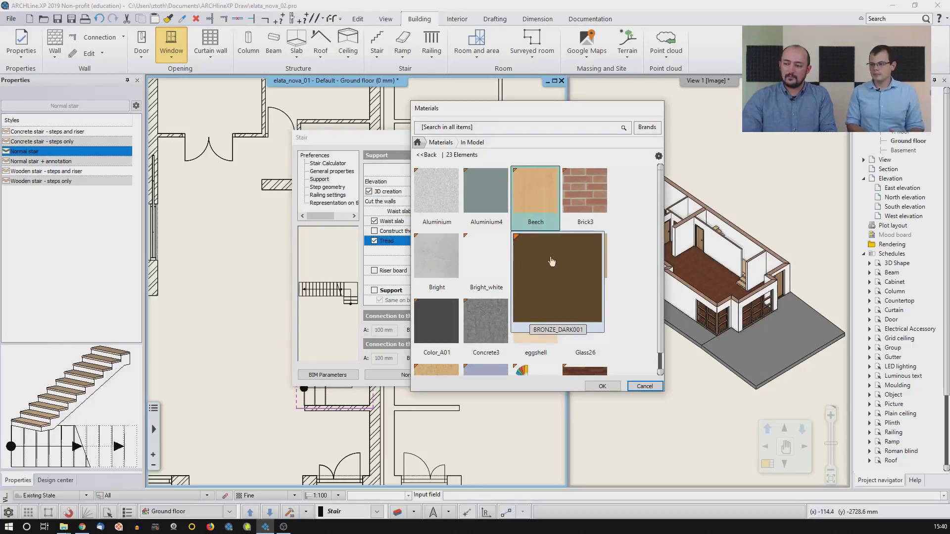
left_click(494, 327)
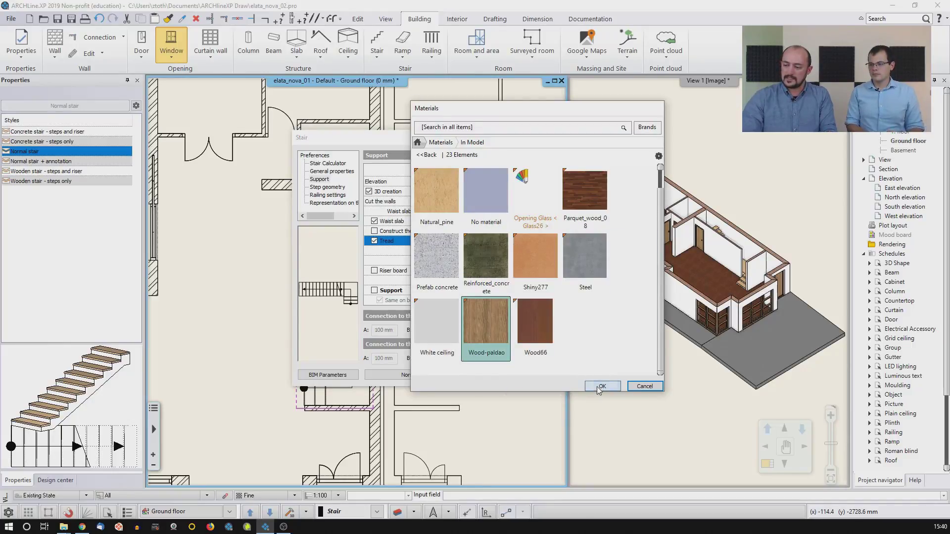
left_click(599, 386)
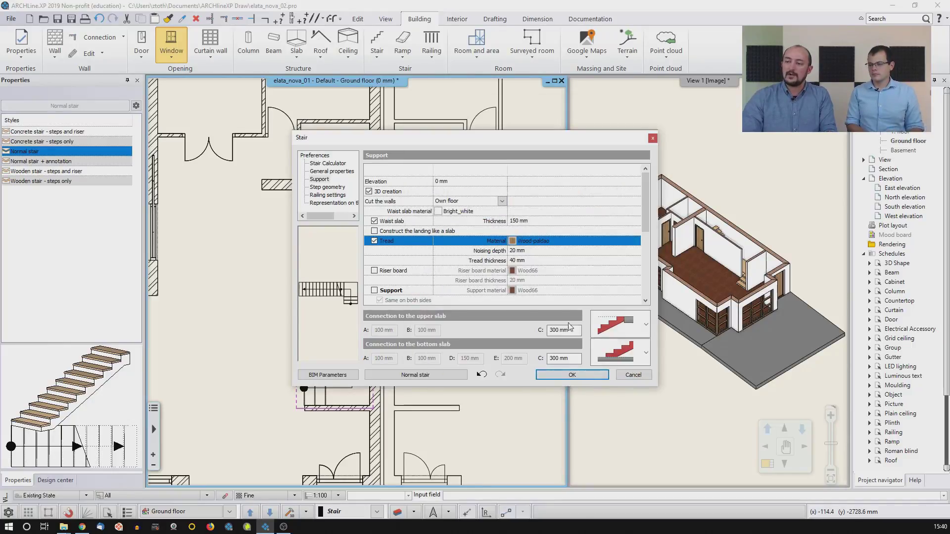
left_click(573, 376)
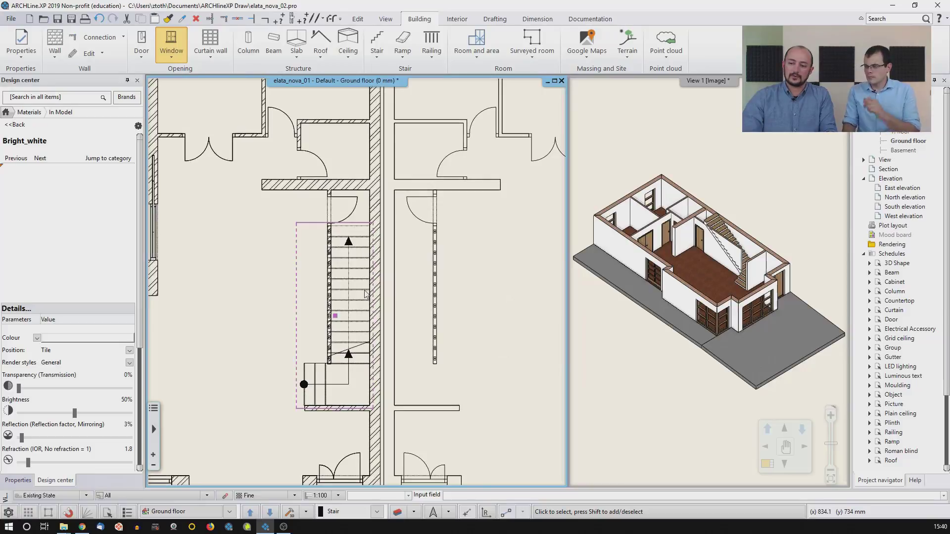
scroll(754, 266, "up", 5)
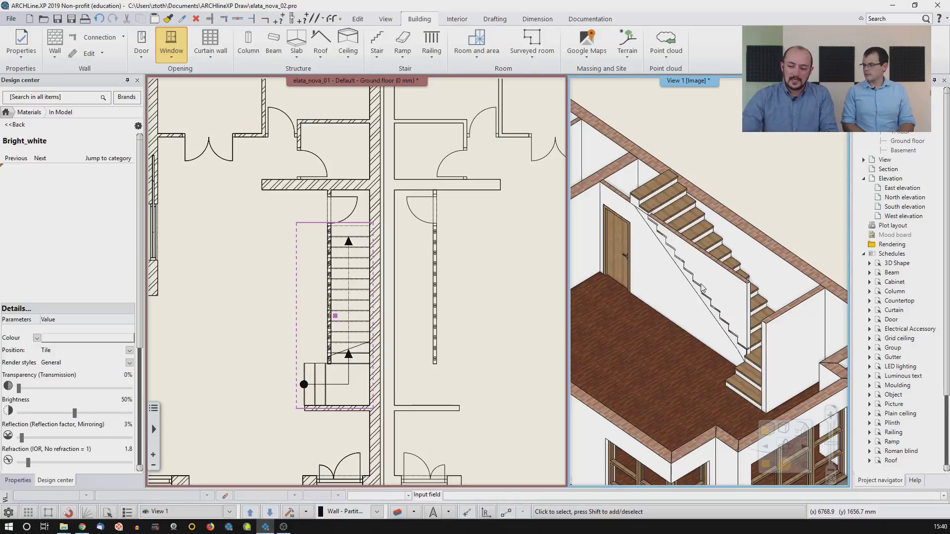
left_click(348, 297)
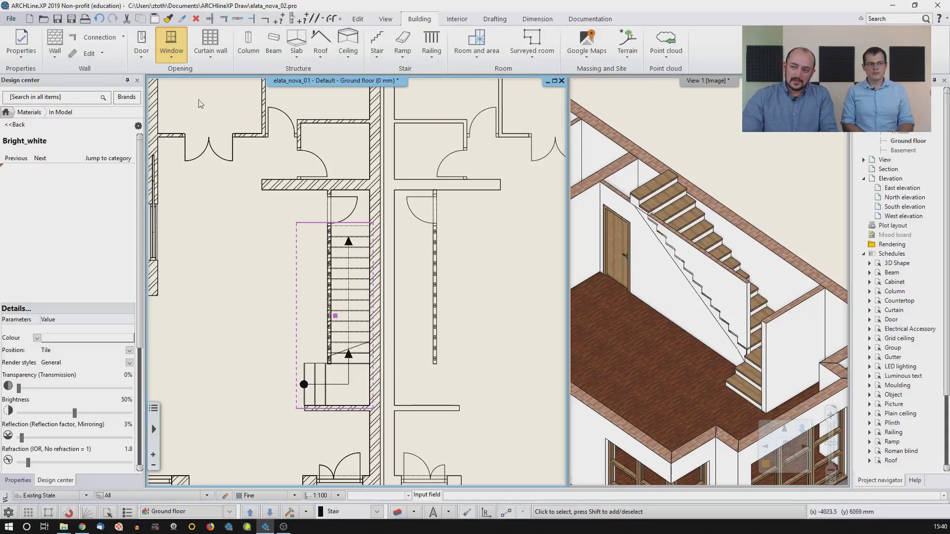
scroll(283, 301, "down", 1)
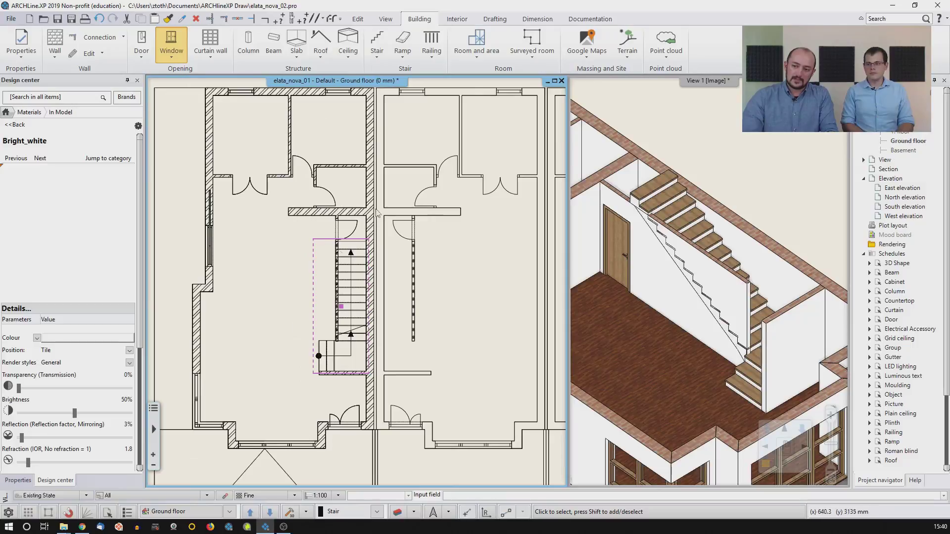
left_click(290, 513)
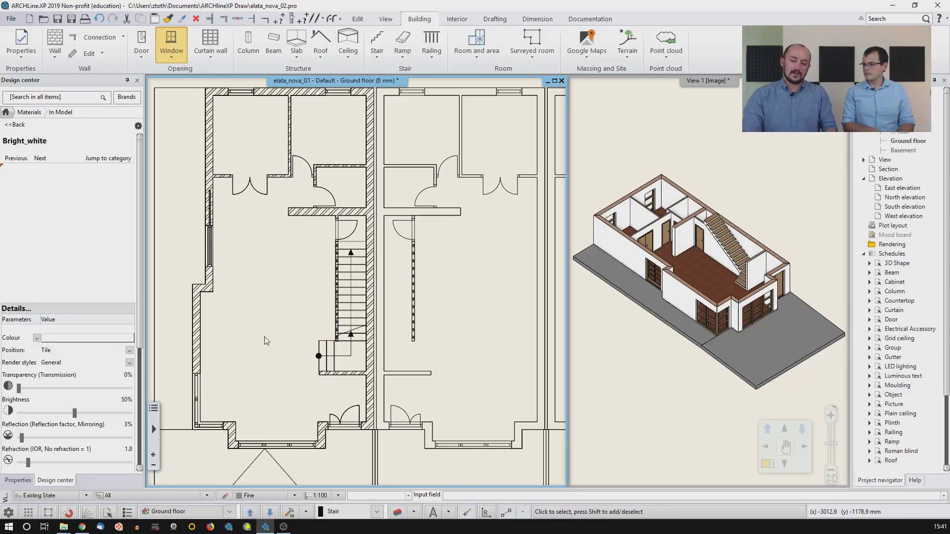
scroll(272, 316, "down", 3)
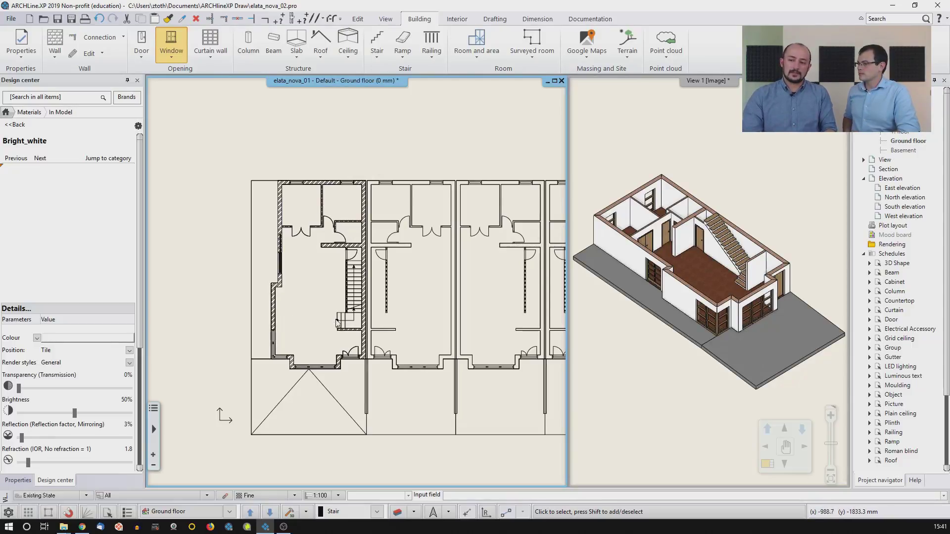
Step: Review the building's levels with their bottom elevations and heights, and the building elevation above sea level
left_click(192, 515)
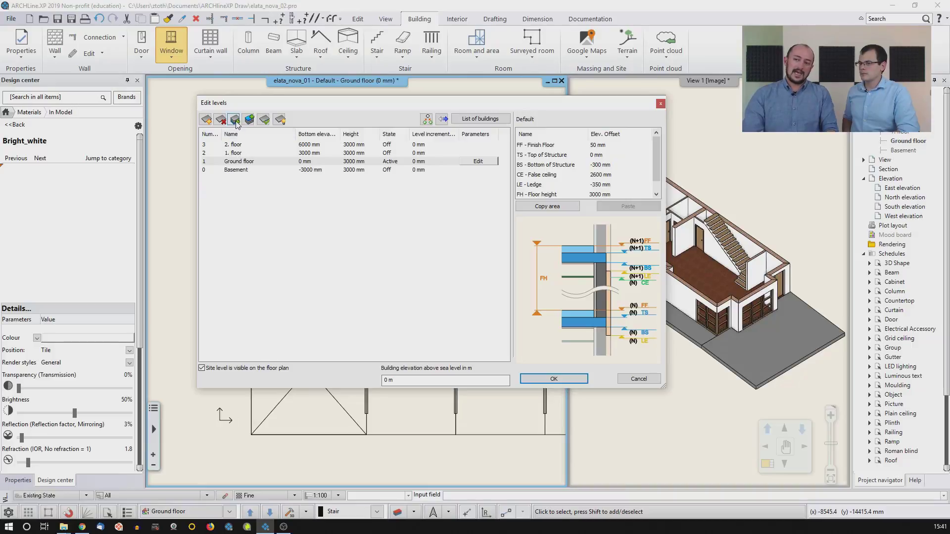
double_click(240, 154)
left_click(257, 221)
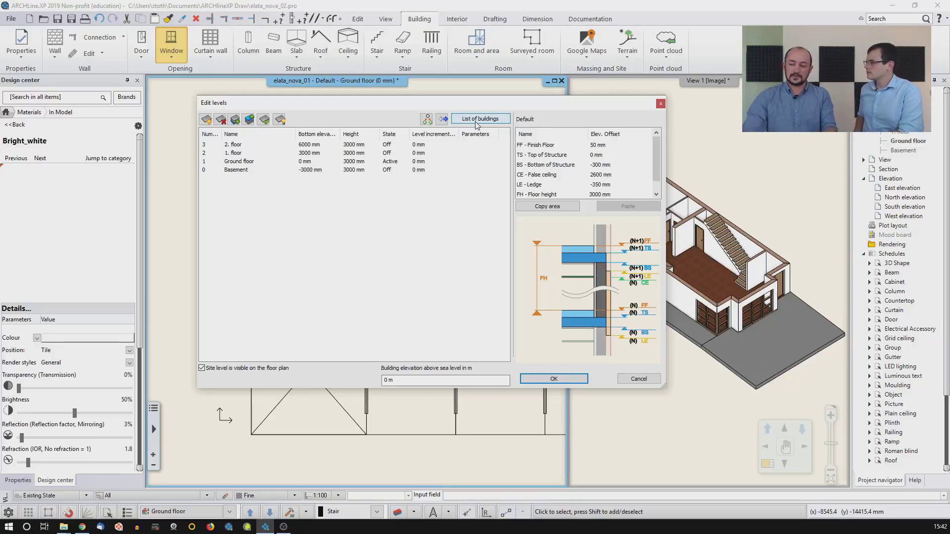
left_click_drag(399, 382, 374, 384)
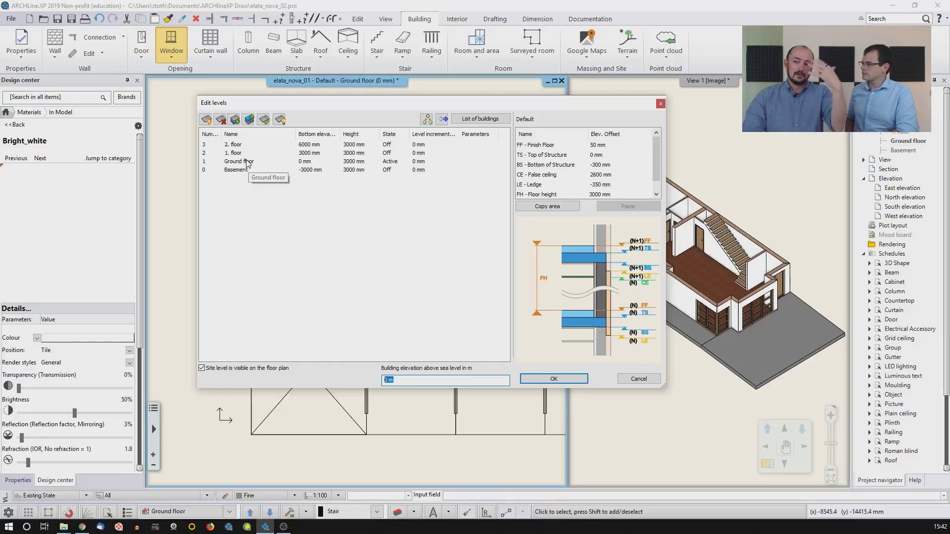
left_click(535, 382)
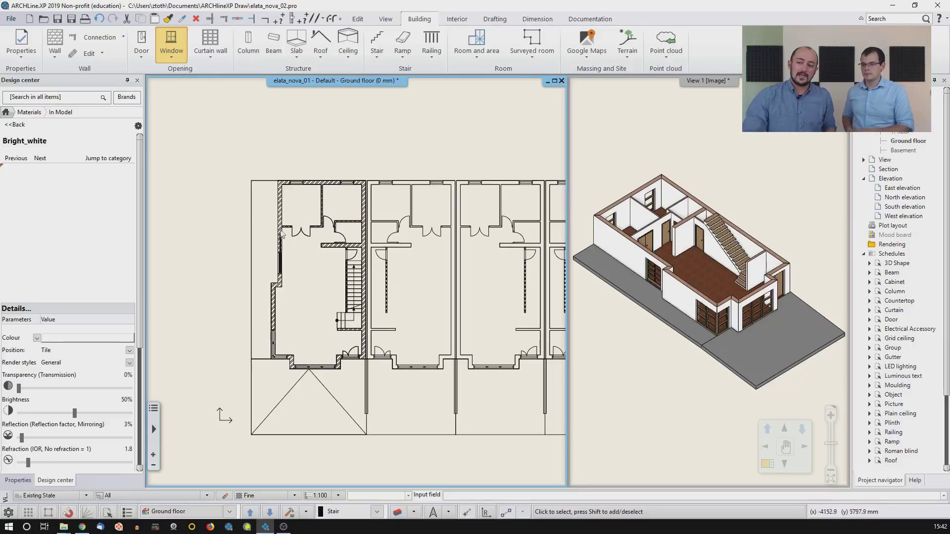
Step: Turn off the partition wall, load-bearing wall and slab layers belonging to the elata_nova_START-Ground floor drawing
left_click(397, 513)
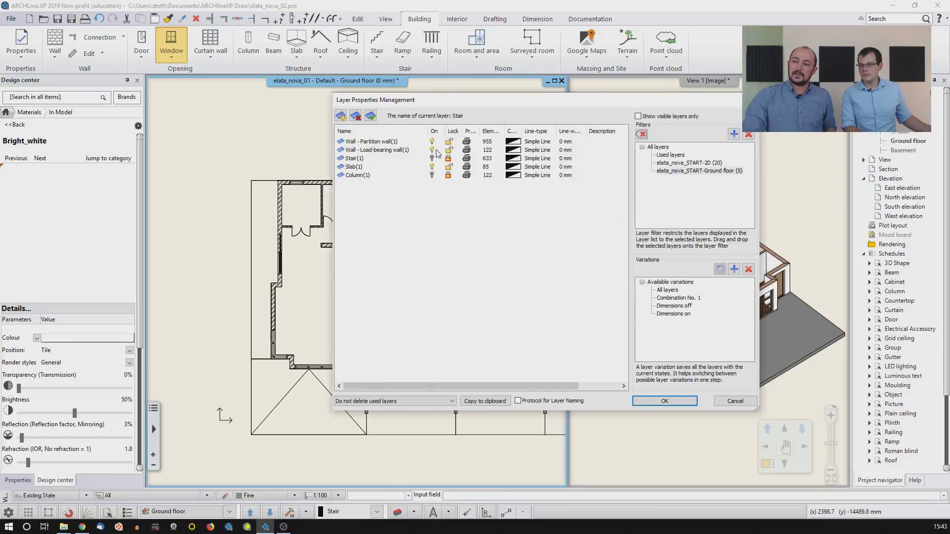
left_click(683, 174)
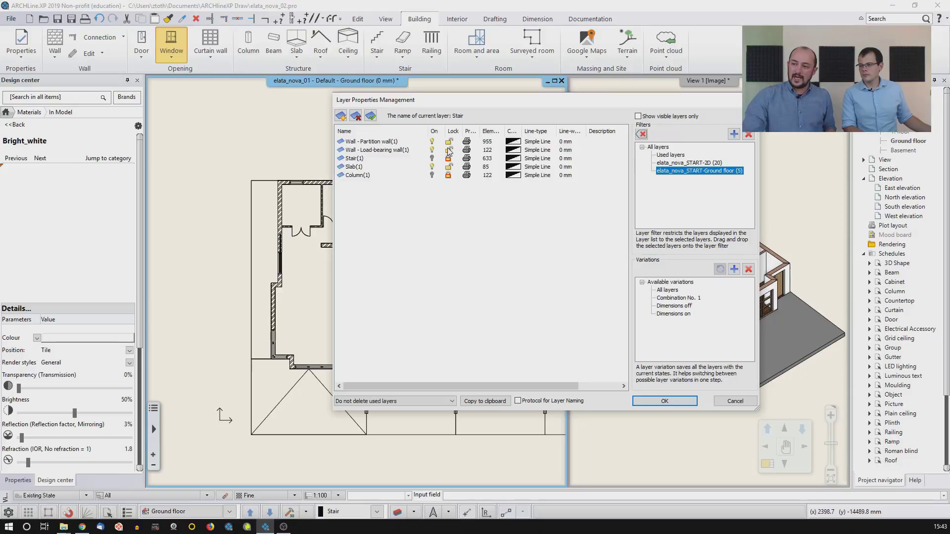
left_click(431, 151)
left_click(432, 142)
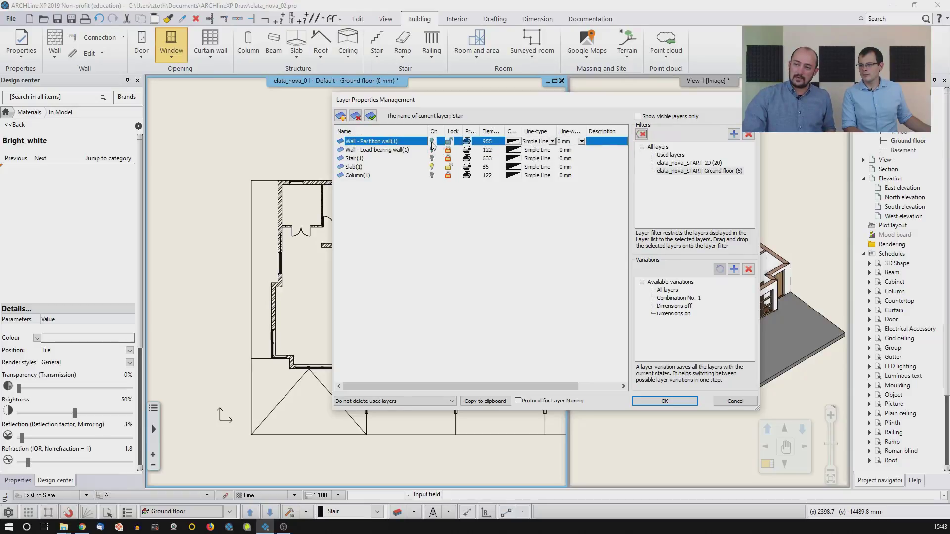
left_click(432, 166)
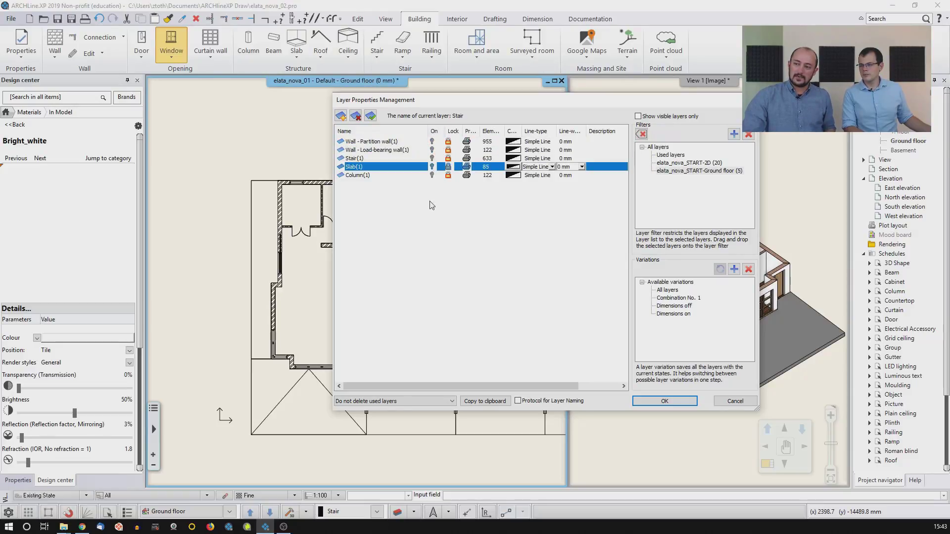
left_click(665, 400)
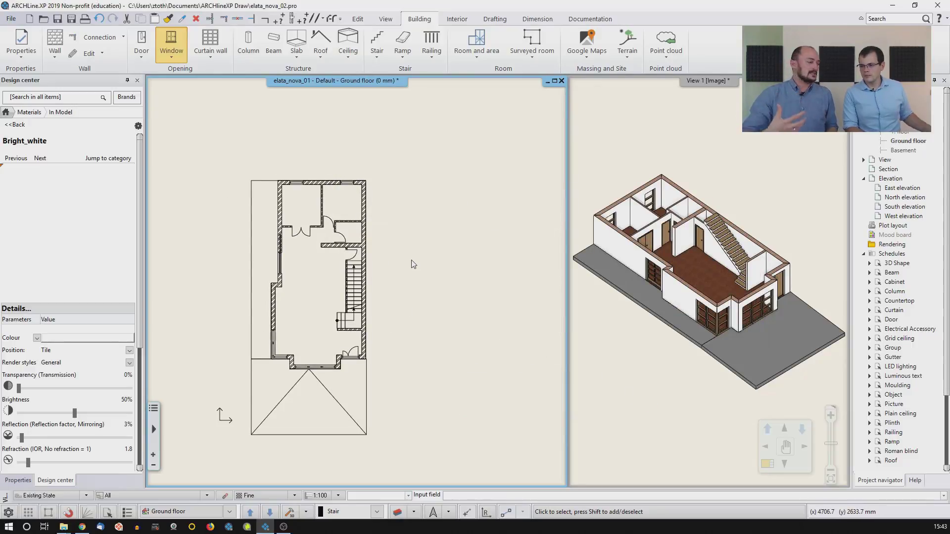
Step: Select the whole ground floor model and copy it to 1. floor
middle_click_drag(412, 261, 447, 229)
left_click(235, 123)
left_click(458, 426)
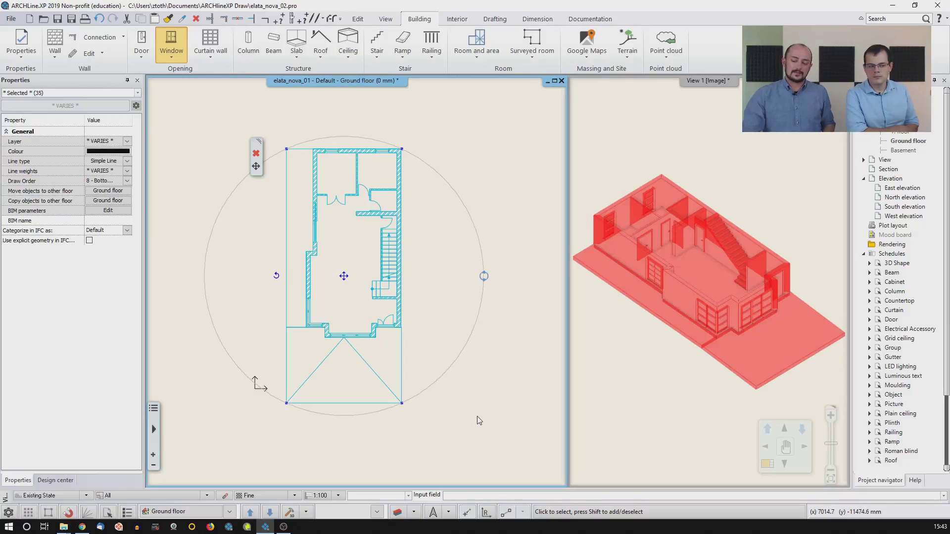
left_click(198, 511)
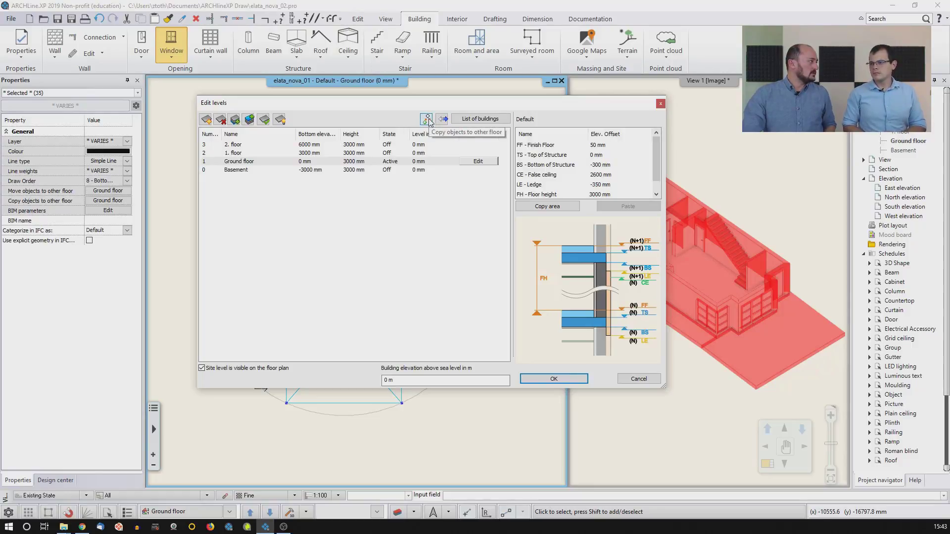
left_click(643, 380)
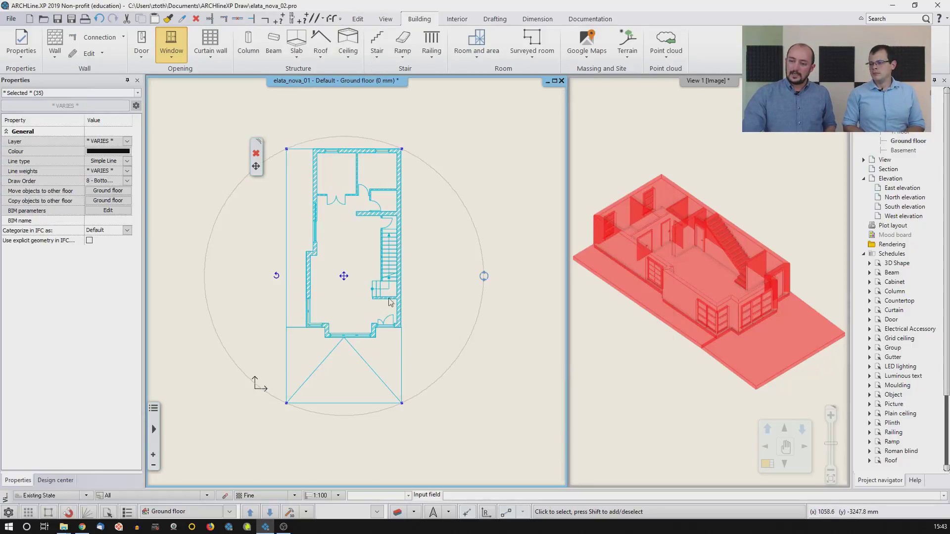
left_click(99, 201)
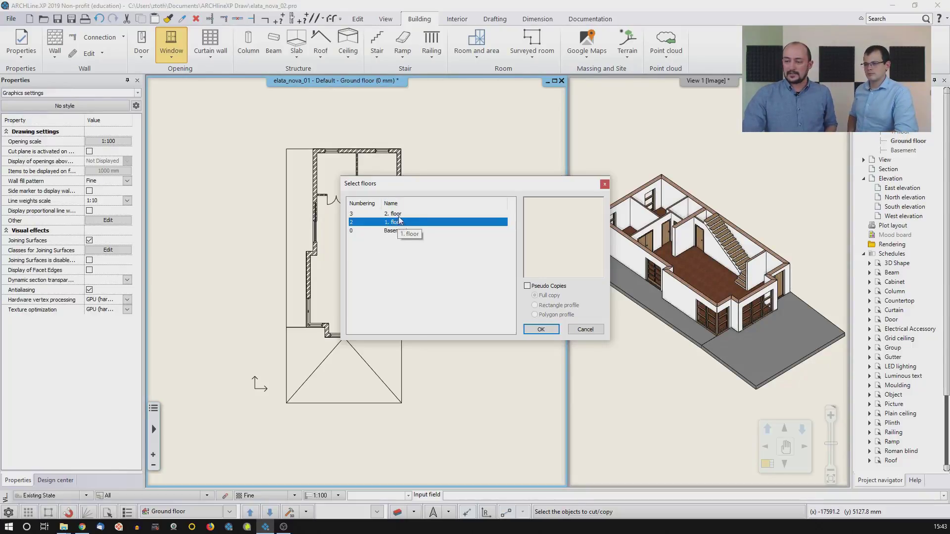
left_click(537, 331)
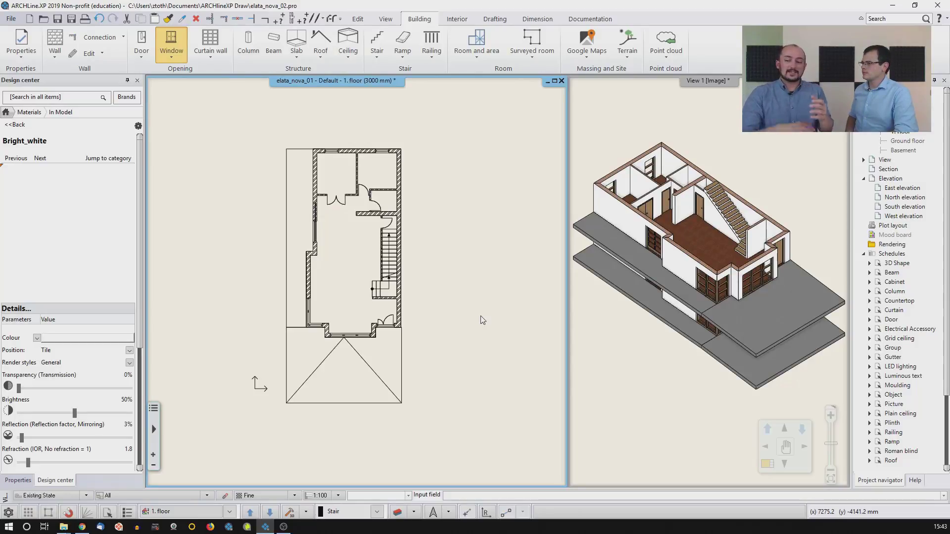
Step: Delete the copied front ramp and the outer ground slab from the first floor
left_click(321, 375)
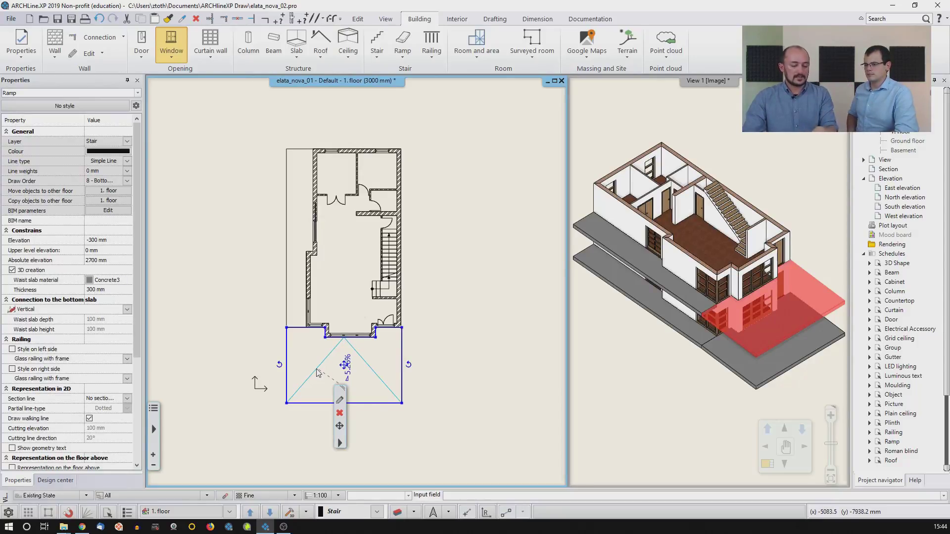
left_click(287, 313)
key("Delete")
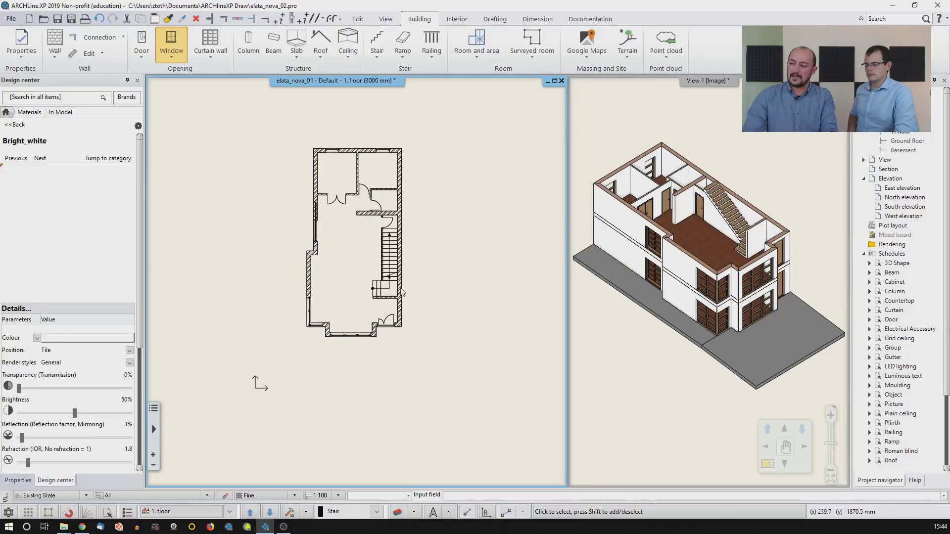
Step: Delete the copied stair and the partition wall alongside it from the first floor
left_click(719, 236)
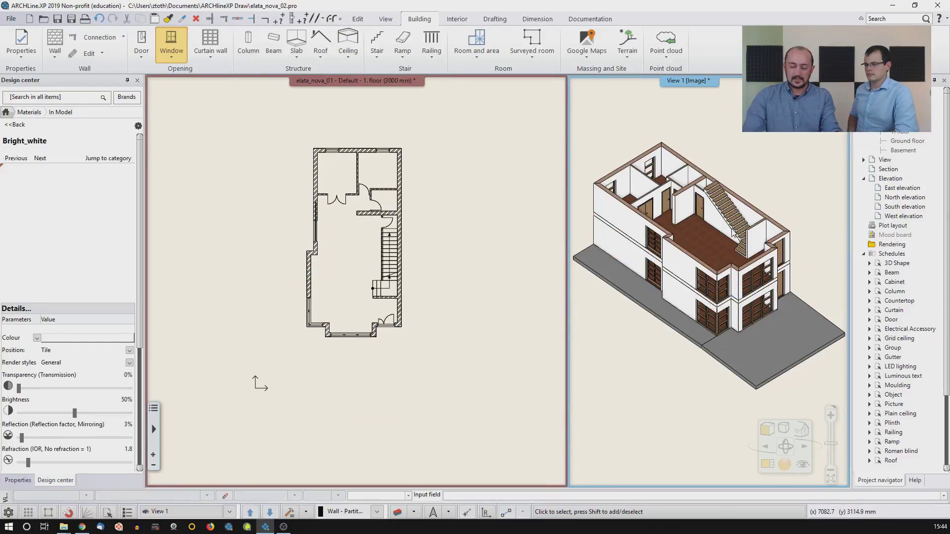
left_click(737, 227)
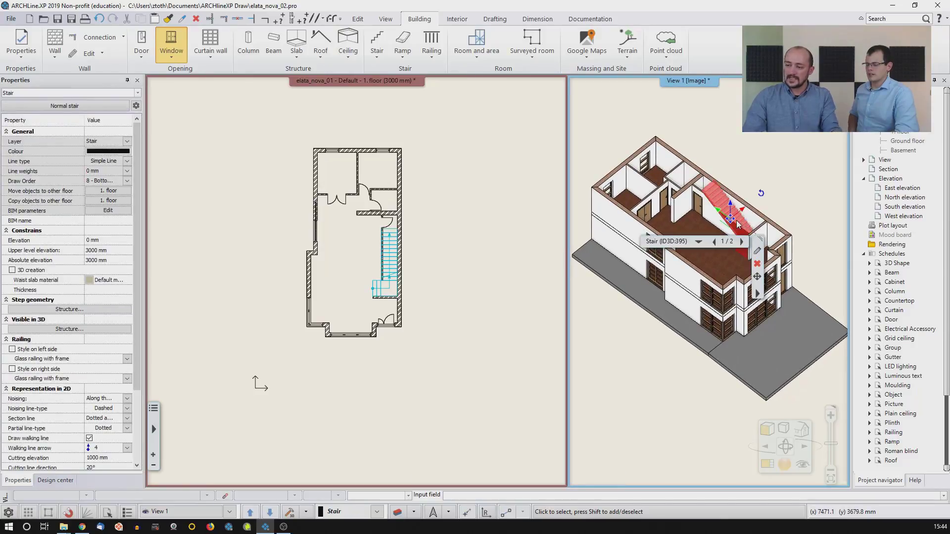
key("Delete")
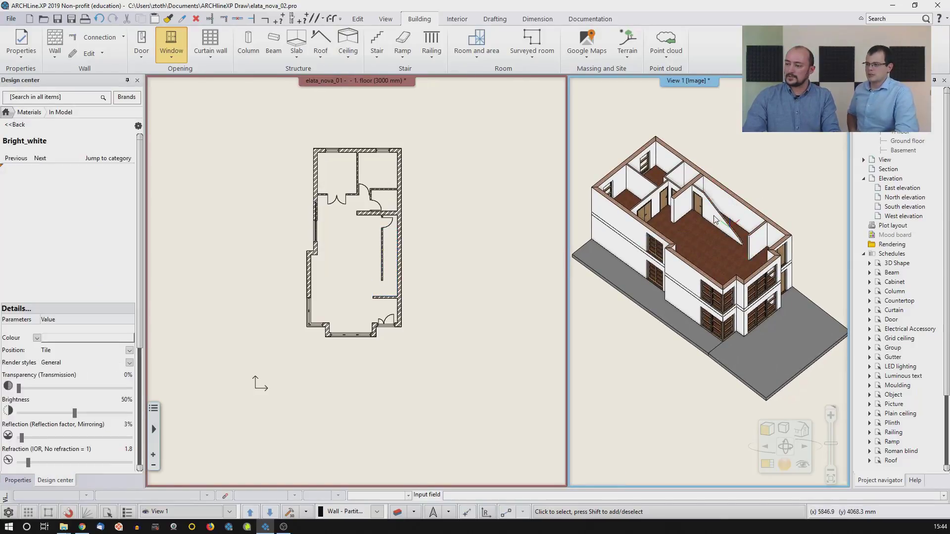
left_click(713, 215)
key("Delete")
Step: Delete the first floor's 300 mm inner cross wall and the partition walls of the rear rooms
left_click(679, 201)
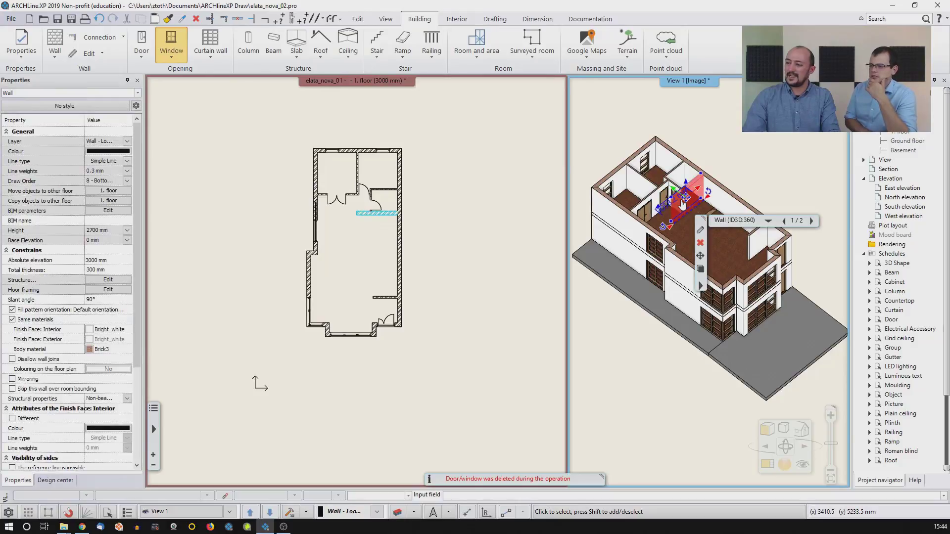
key("Delete")
left_click(671, 185)
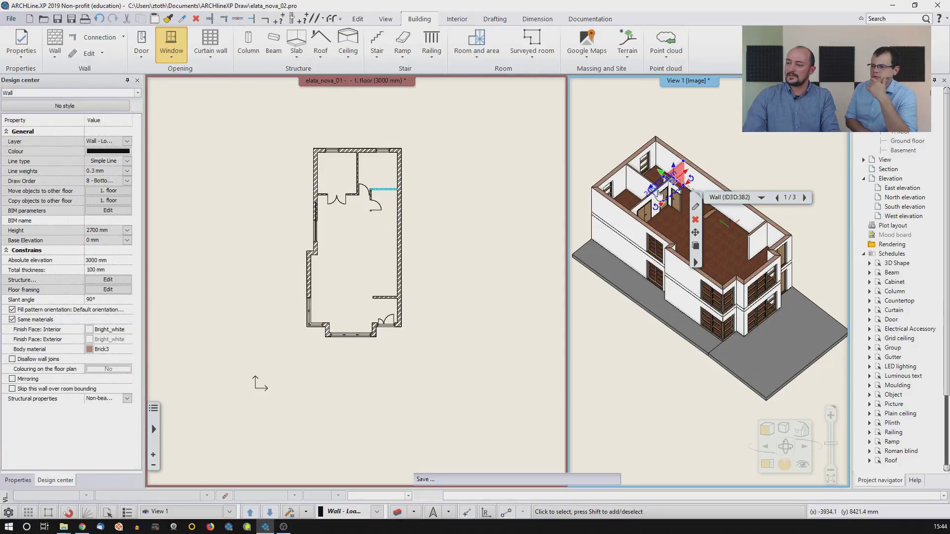
key("Delete")
left_click(642, 183)
key("Delete")
left_click(677, 199)
key("Delete")
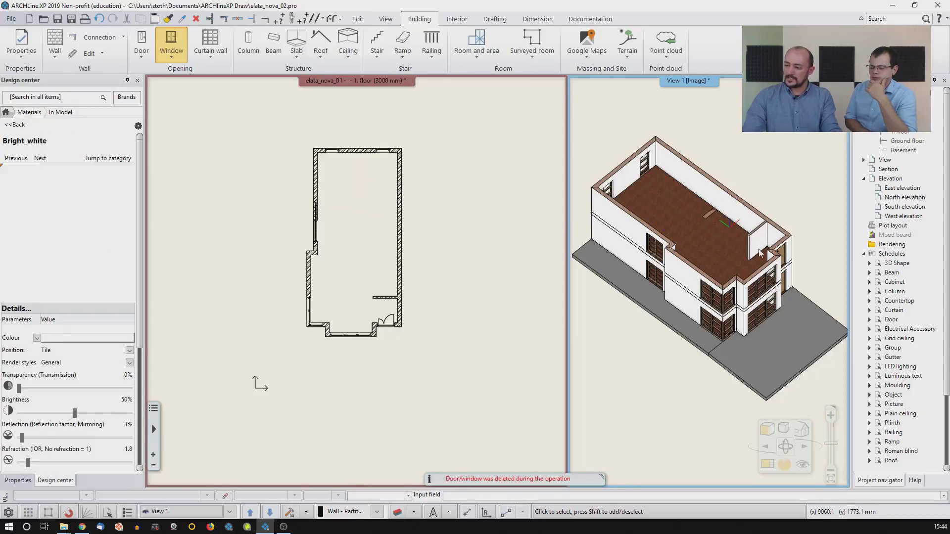
Step: Delete the copied entrance door from the first floor's front wall
middle_click_drag(677, 199, 699, 244)
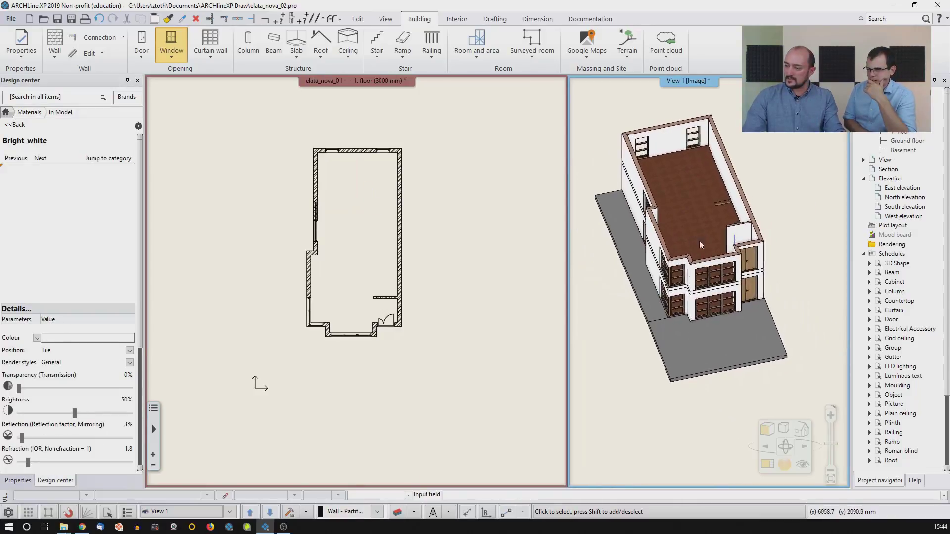
left_click(748, 258)
key("Delete")
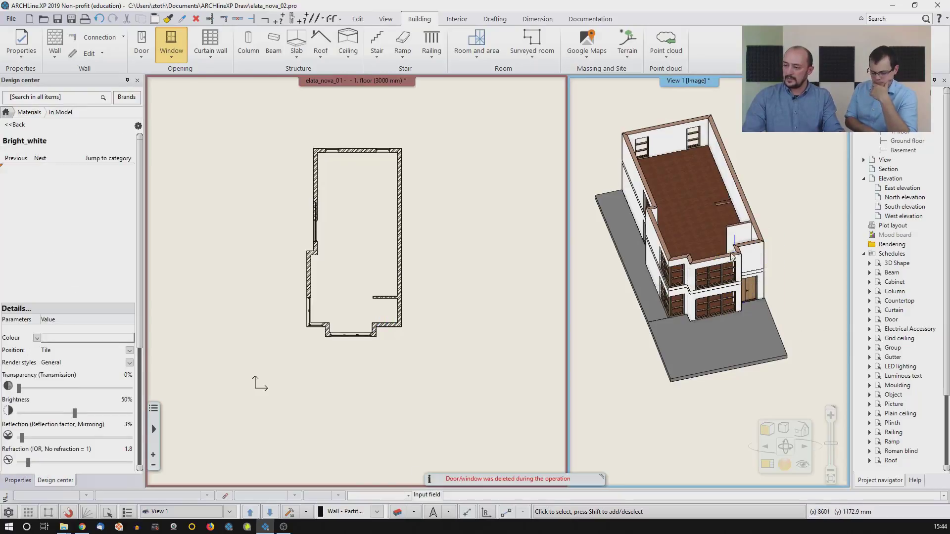
middle_click_drag(732, 256, 710, 250)
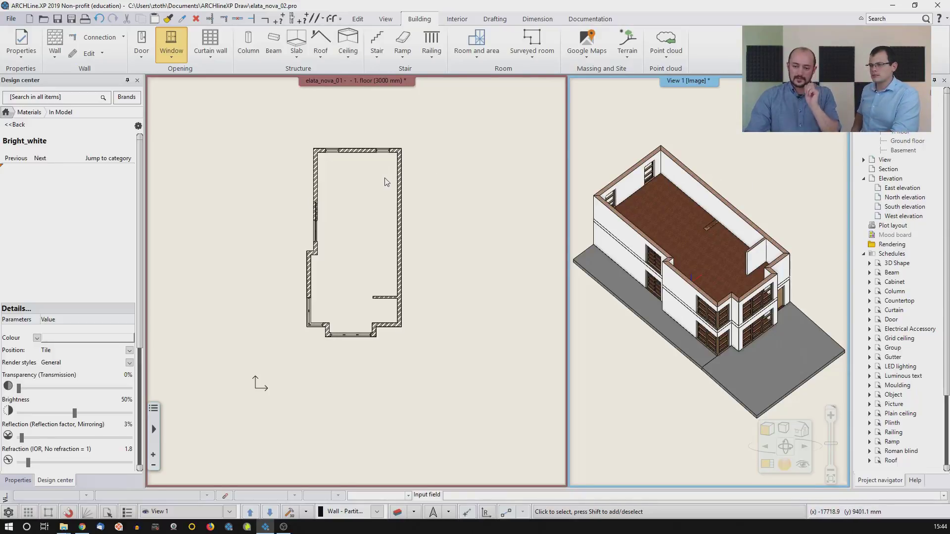
mouse_move(64, 528)
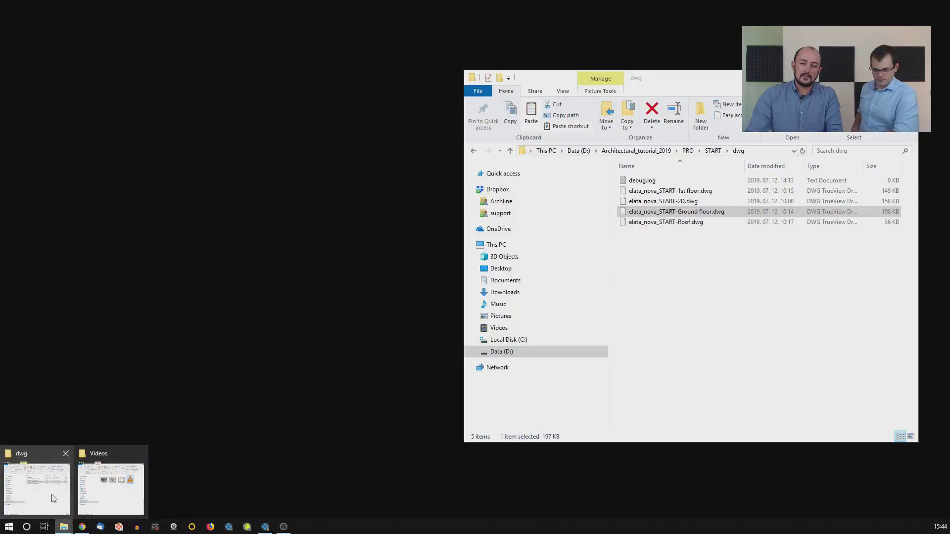
left_click(54, 498)
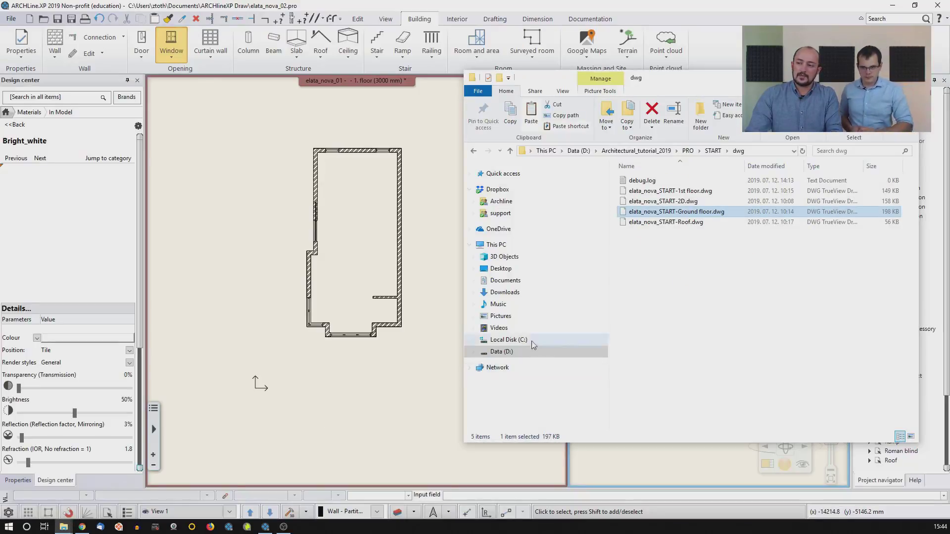
left_click_drag(683, 81, 677, 81)
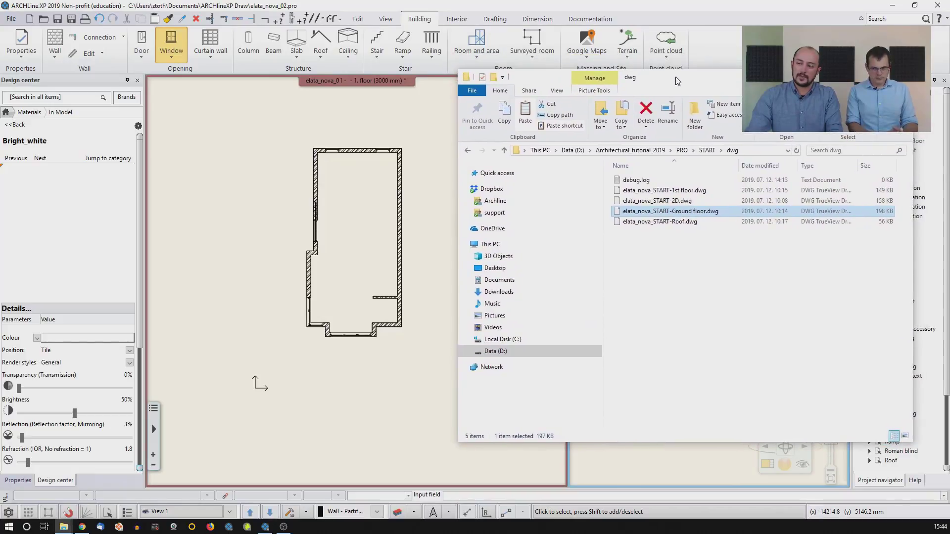
left_click(677, 193)
left_click_drag(657, 193, 336, 227)
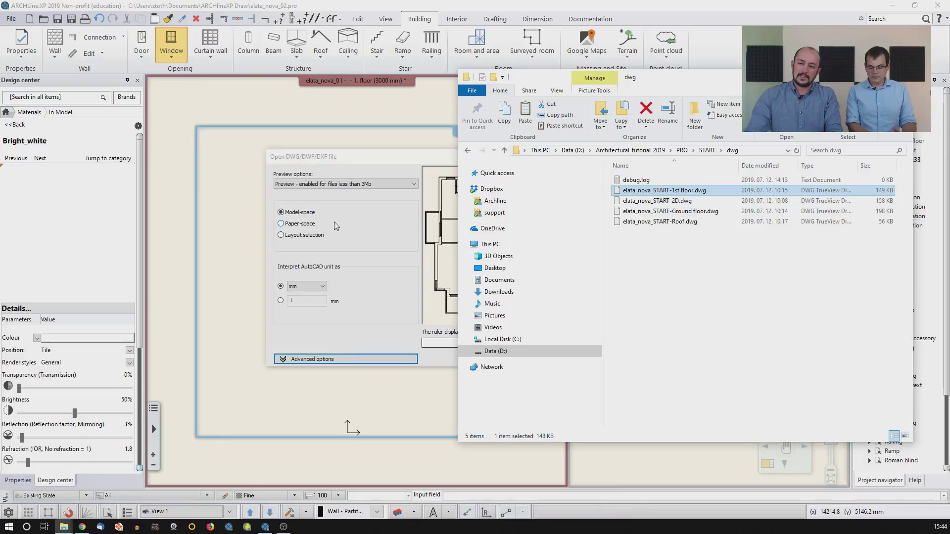
left_click(337, 158)
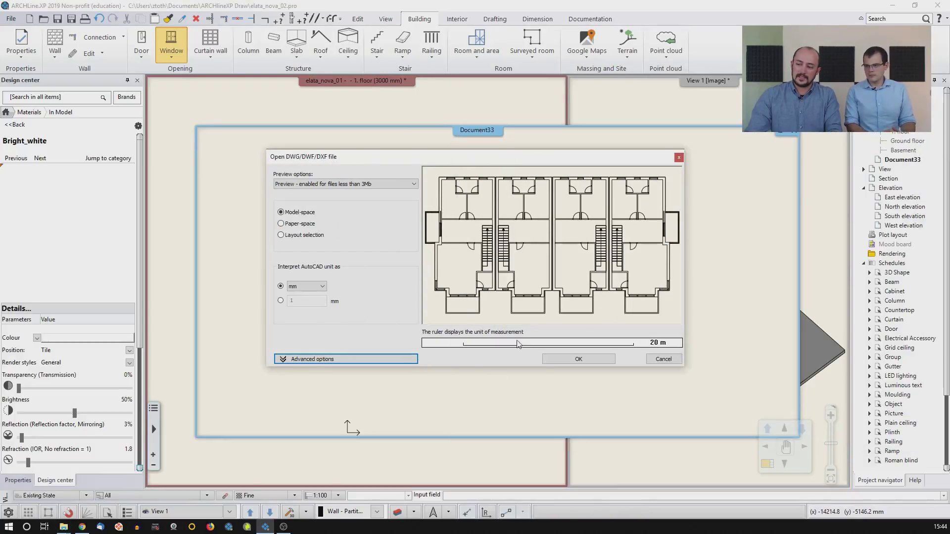
left_click_drag(406, 160, 479, 322)
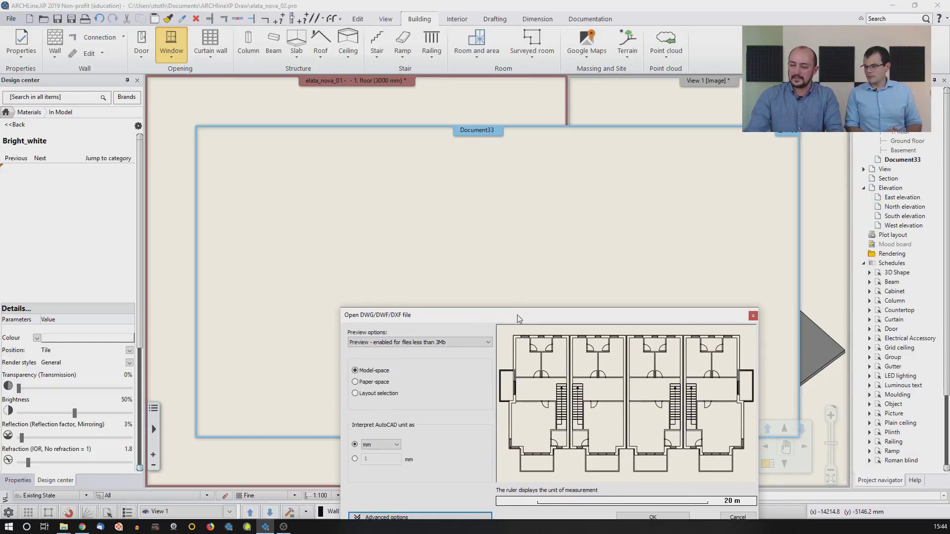
left_click_drag(517, 315, 457, 179)
left_click(693, 181)
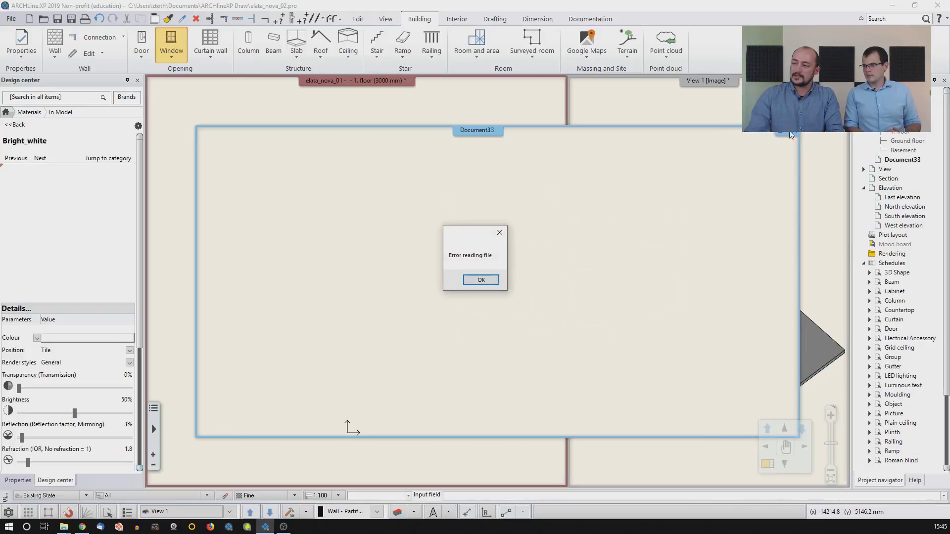
left_click(479, 279)
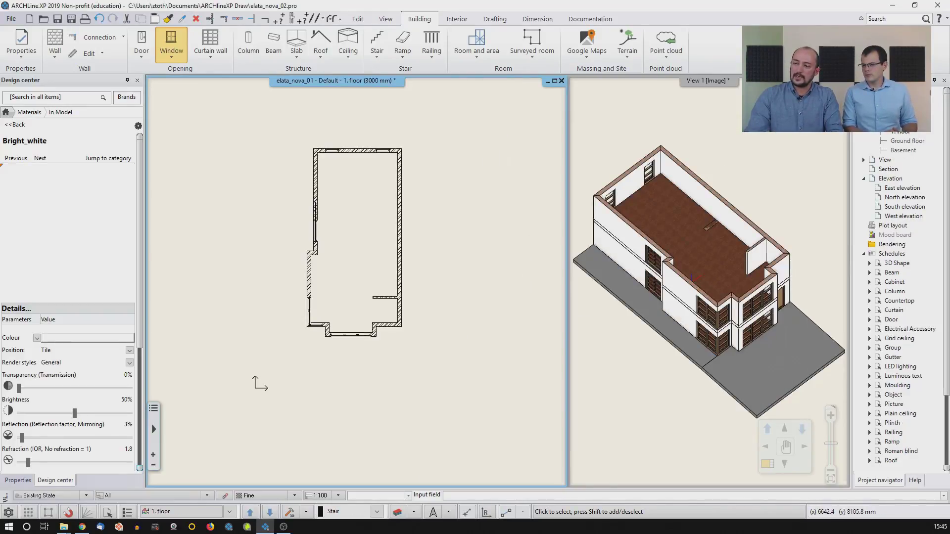
Step: Import elata_nova_START-1st floor.dwg onto the first floor, merged into the current drawing from model space in millimetres with the original drawing origin
middle_click_drag(401, 168, 403, 203)
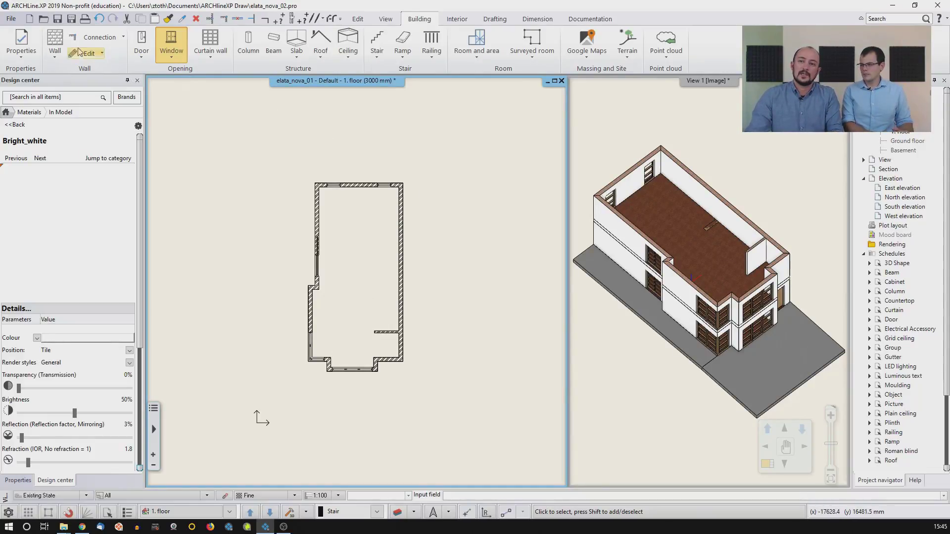
left_click(4, 21)
mouse_move(32, 129)
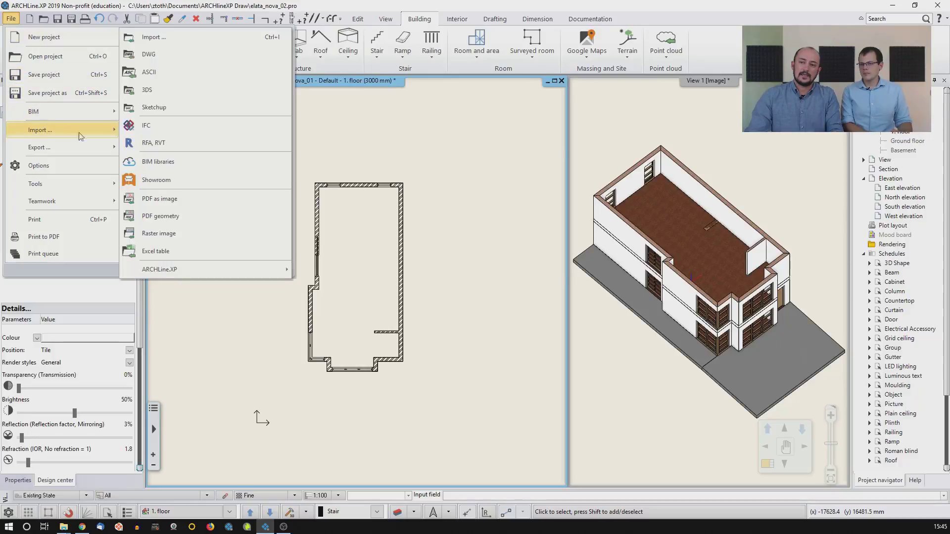
left_click(180, 54)
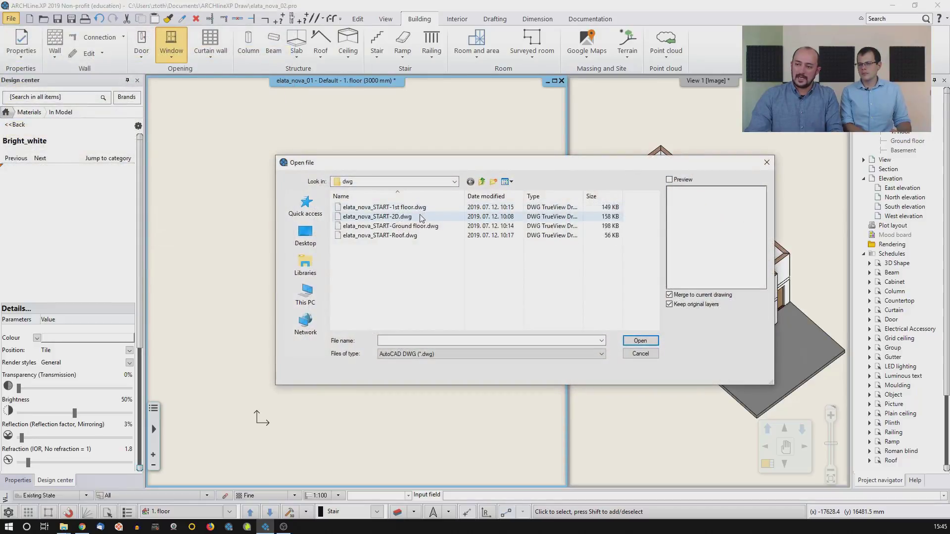
left_click(411, 207)
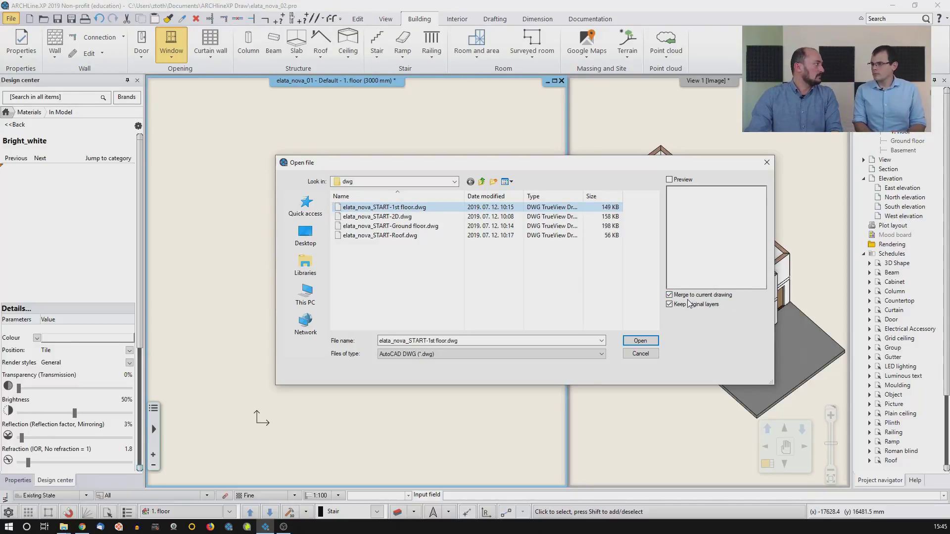
left_click(631, 344)
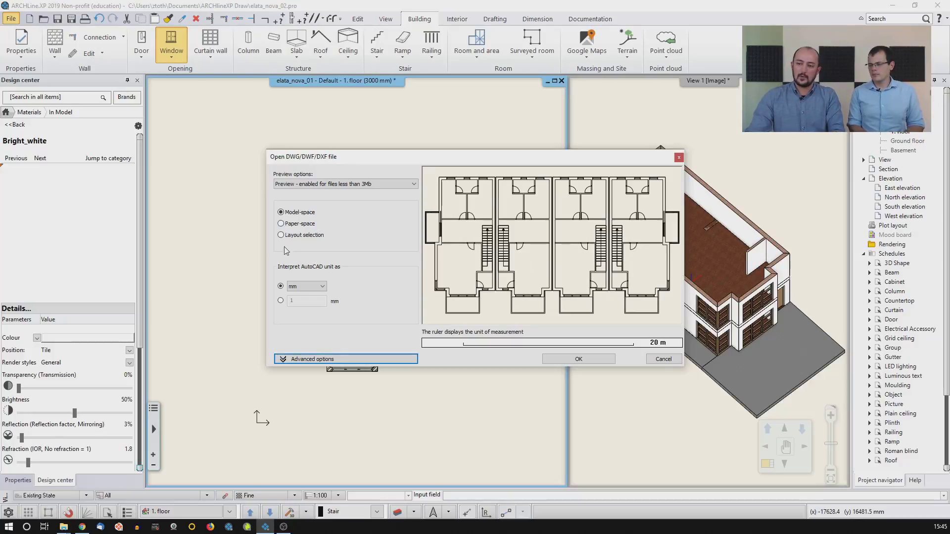
left_click(579, 358)
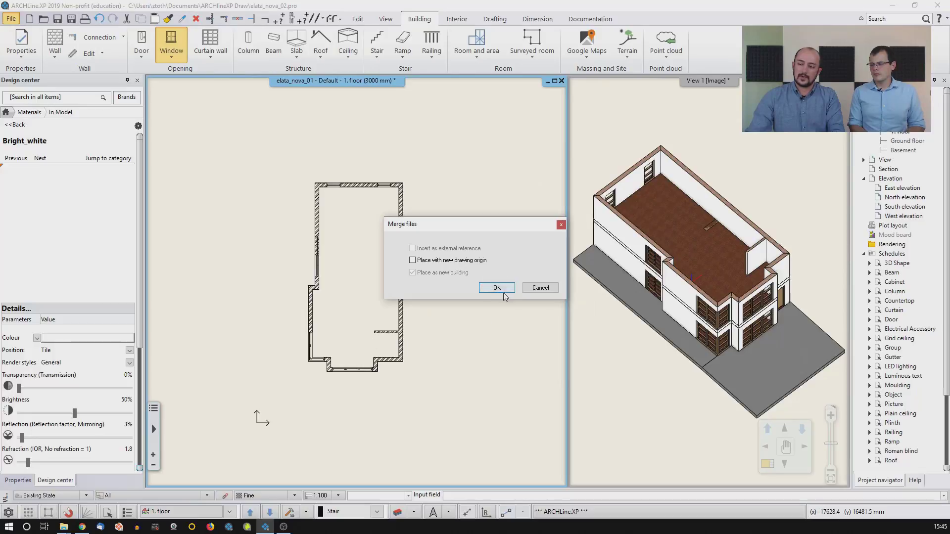
left_click(496, 288)
scroll(317, 224, "up", 3)
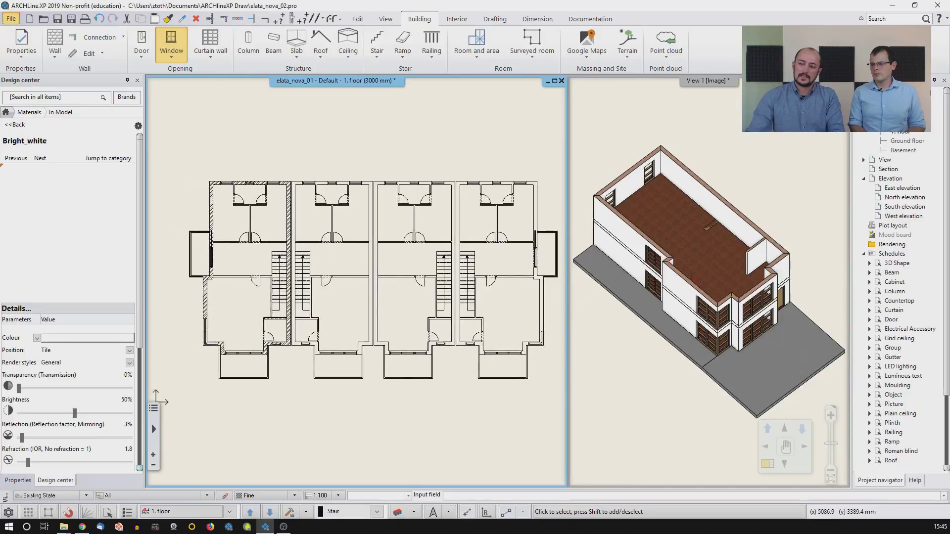
scroll(386, 232, "up", 2)
Step: Inspect the elements overlapping at the rear outer wall, picking the wall itself instead of the imported line, then clear the selection
left_click(360, 175)
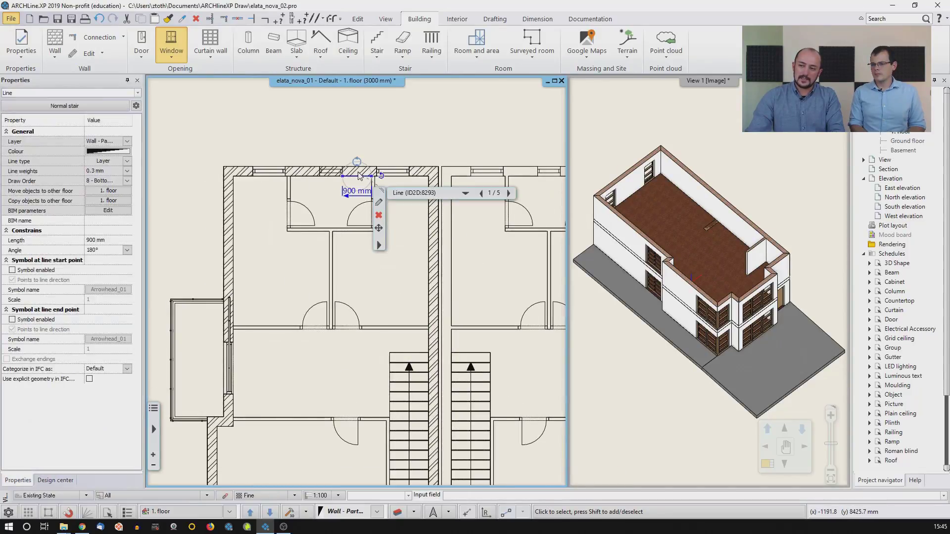
left_click(465, 194)
left_click(428, 219)
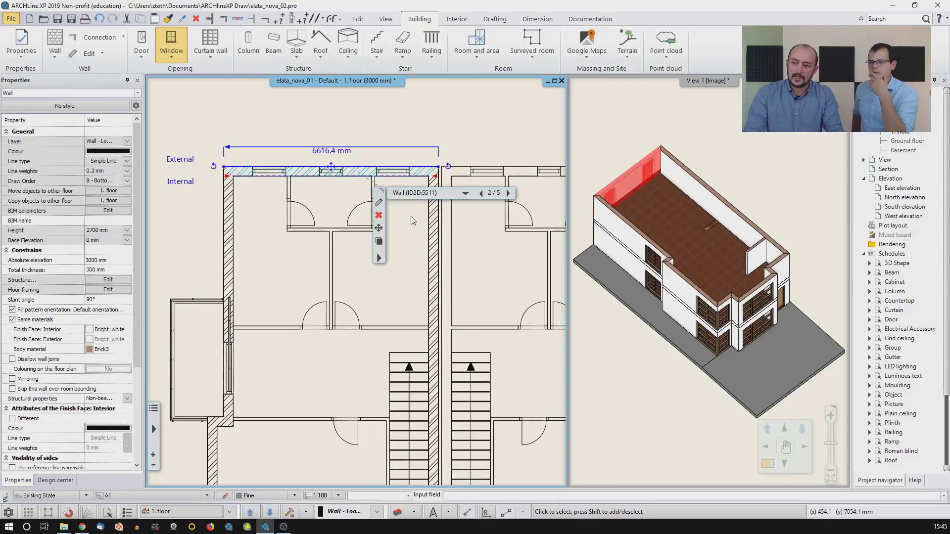
left_click(413, 235)
left_click(413, 235)
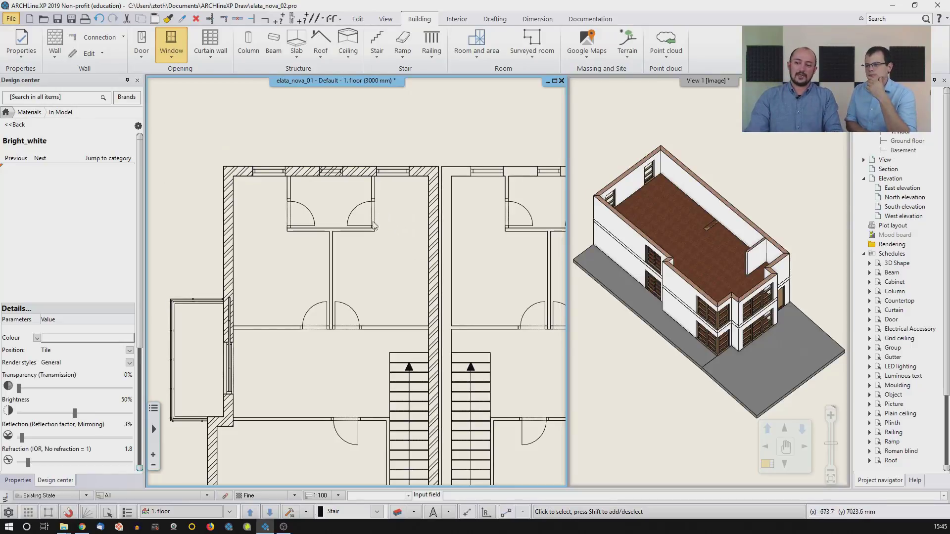
middle_click_drag(372, 245, 388, 179)
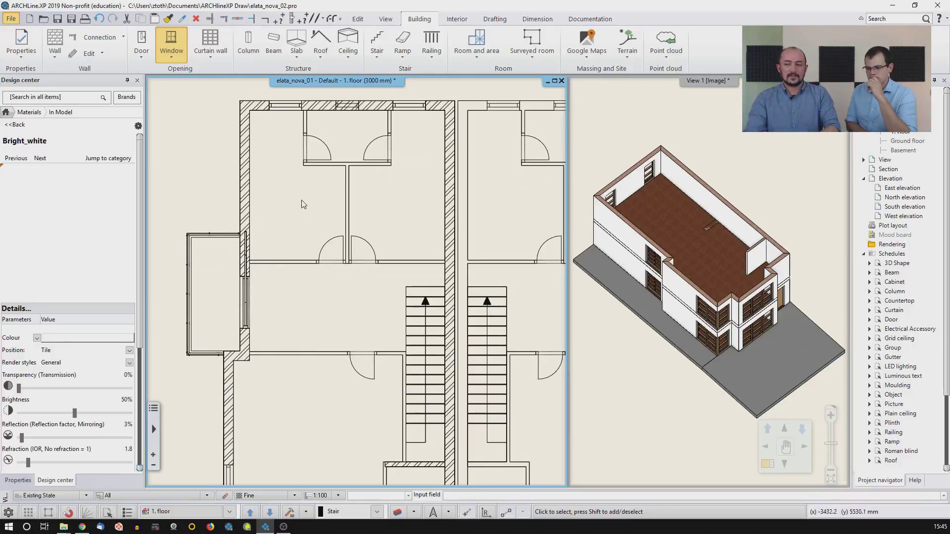
Step: Convert the DWG lines of the small rear middle block's left-hand side into a partition wall in the 1 layered 10 wide wall style
left_click(55, 57)
left_click(88, 117)
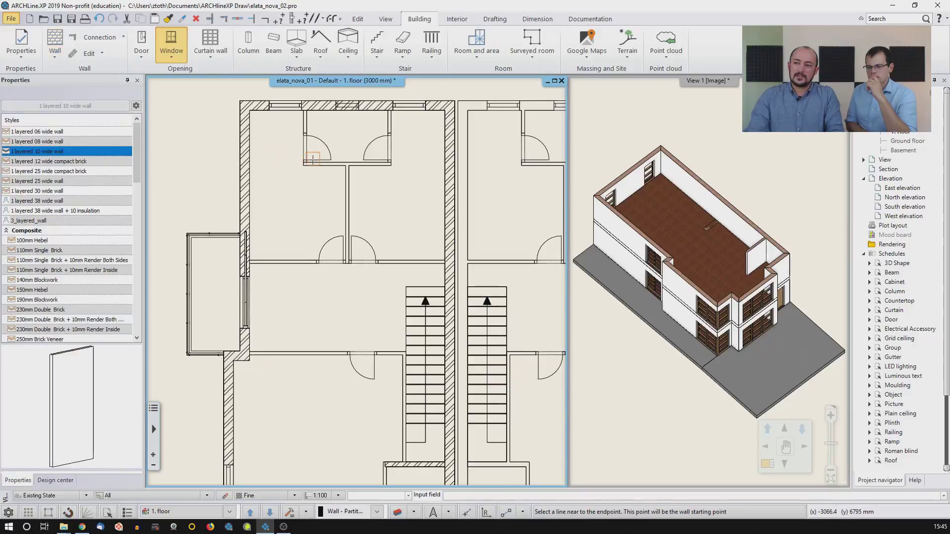
scroll(319, 137, "up", 2)
middle_click_drag(318, 137, 347, 207)
left_click(321, 155)
scroll(323, 252, "up", 2)
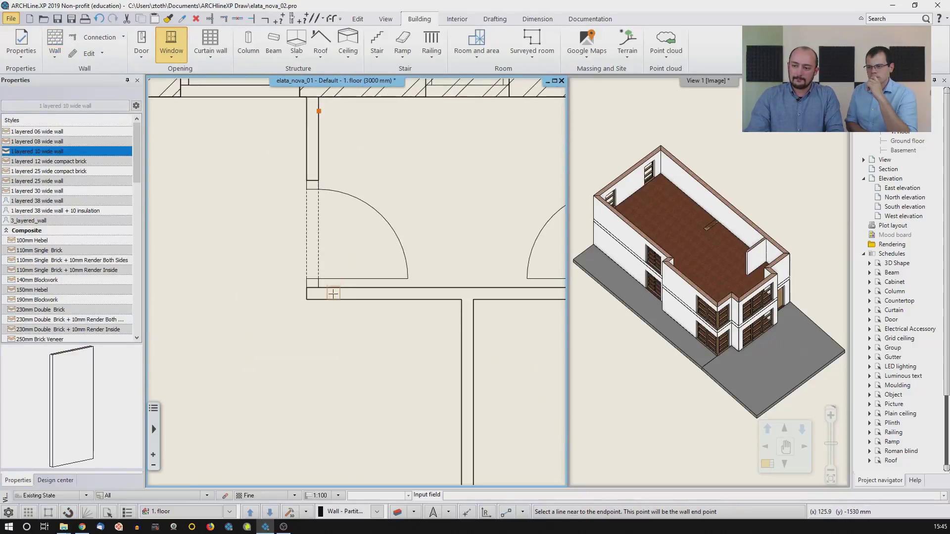
left_click(302, 194)
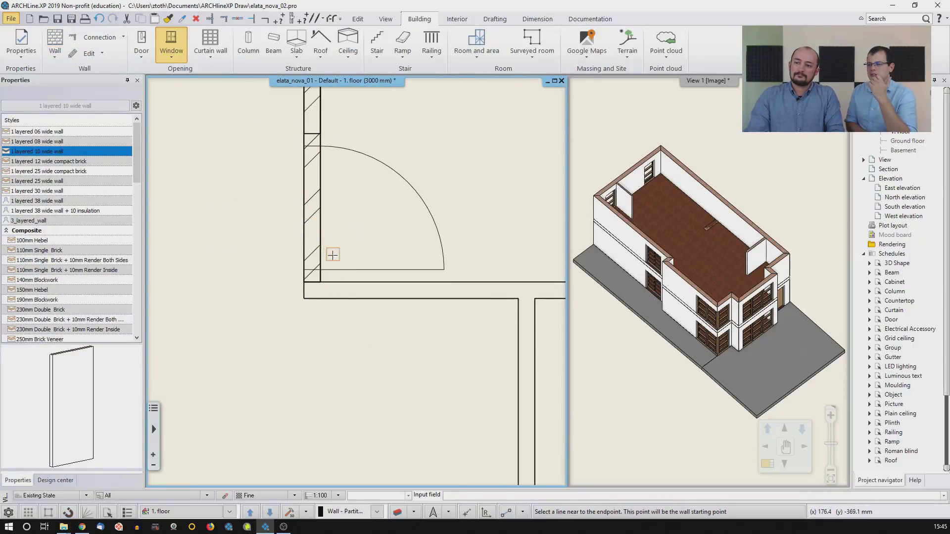
Step: Convert the DWG lines of the small rear block's front and right-hand sides into partition walls
scroll(330, 254, "down", 2)
scroll(453, 287, "up", 2)
left_click(373, 286)
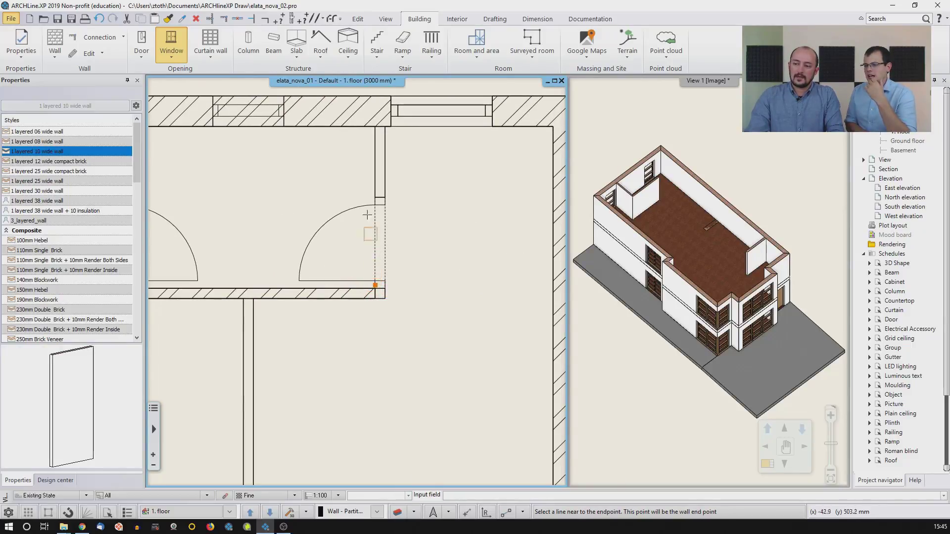
left_click(383, 143)
Step: Convert the DWG lines in front of the two rear rooms into a cross partition spanning between the side walls
scroll(339, 237, "down", 2)
scroll(315, 153, "up", 2)
scroll(314, 152, "down", 2)
left_click(204, 327)
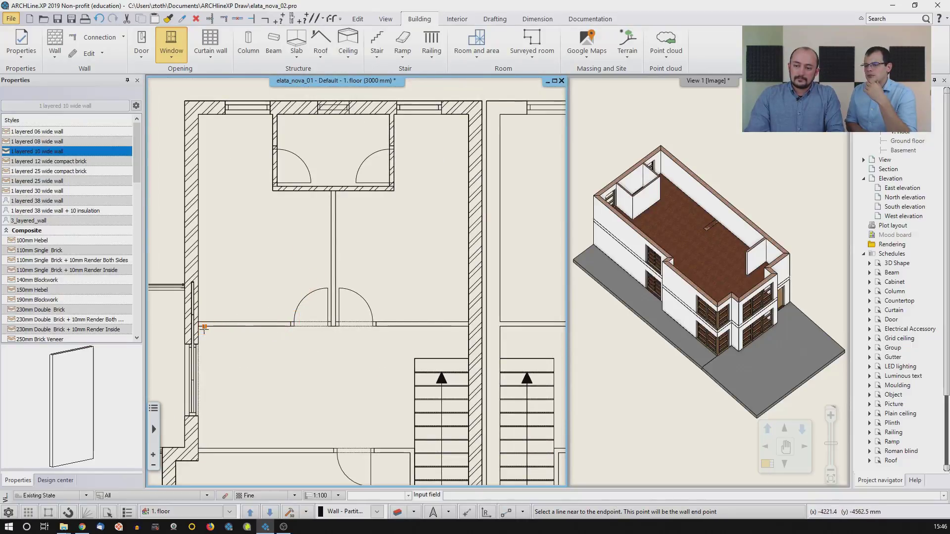
scroll(448, 348, "up", 2)
left_click(413, 279)
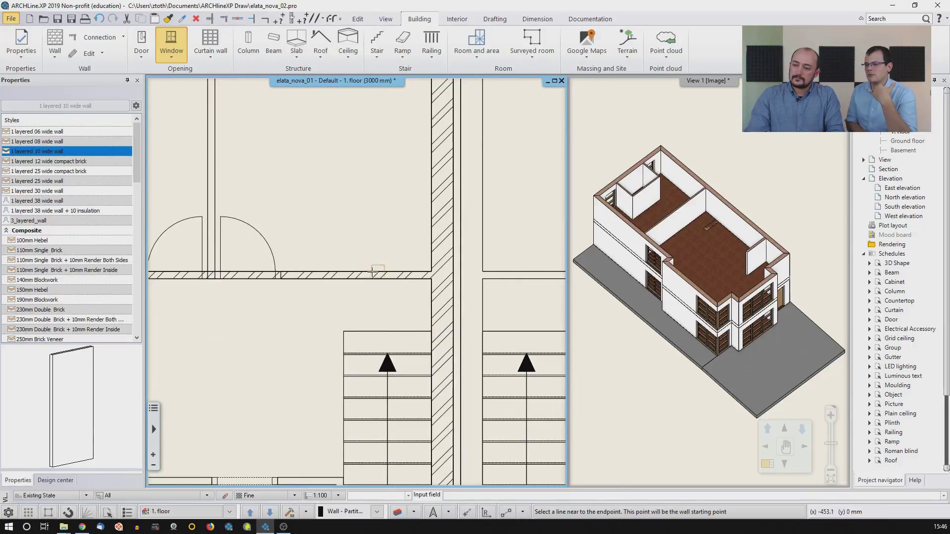
Step: Convert the DWG lines between the two rear rooms into a dividing wall from the cross partition to the small rear block
scroll(237, 260, "up", 1)
scroll(233, 259, "up", 1)
left_click(245, 278)
scroll(240, 218, "down", 5)
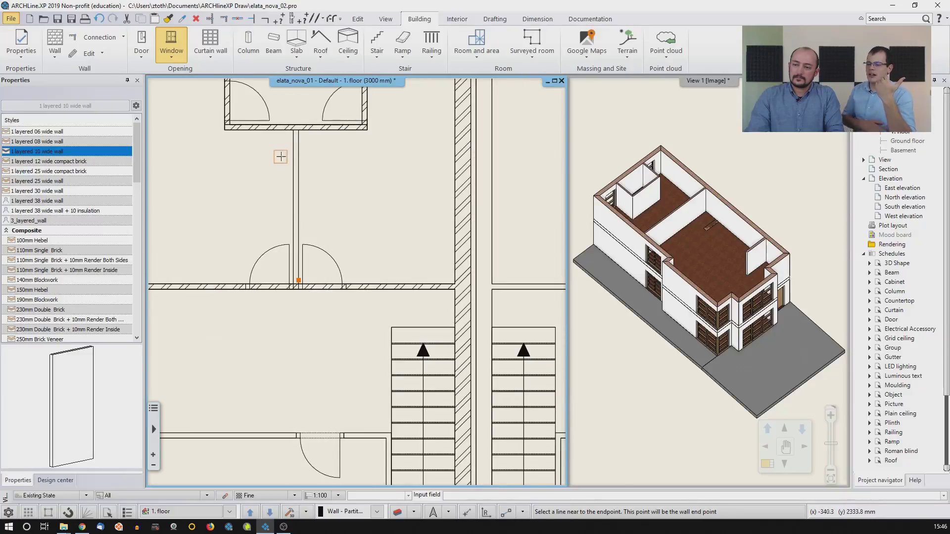
scroll(280, 156, "up", 3)
left_click(319, 210)
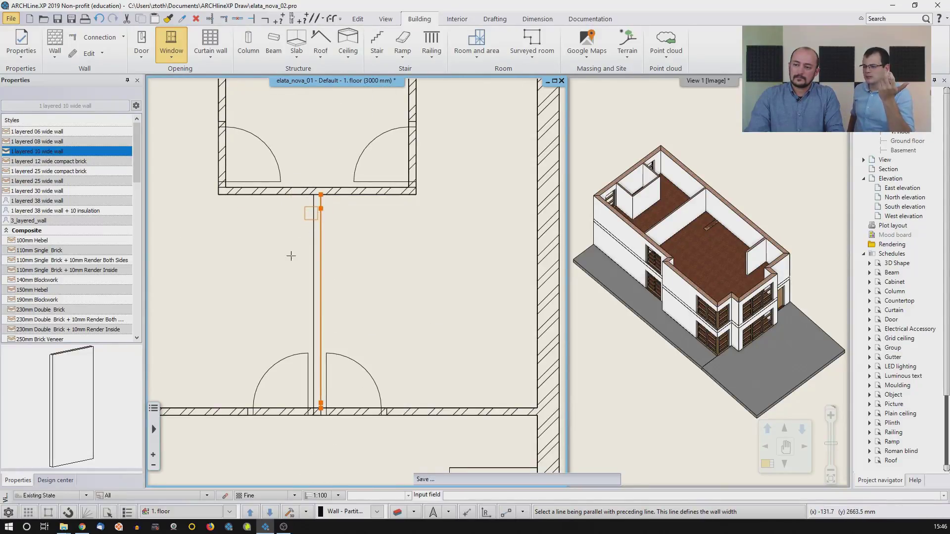
Step: Convert the DWG lines into the partition between landing and front room and the wall running alongside the stair
scroll(276, 278, "down", 3)
scroll(321, 334, "up", 3)
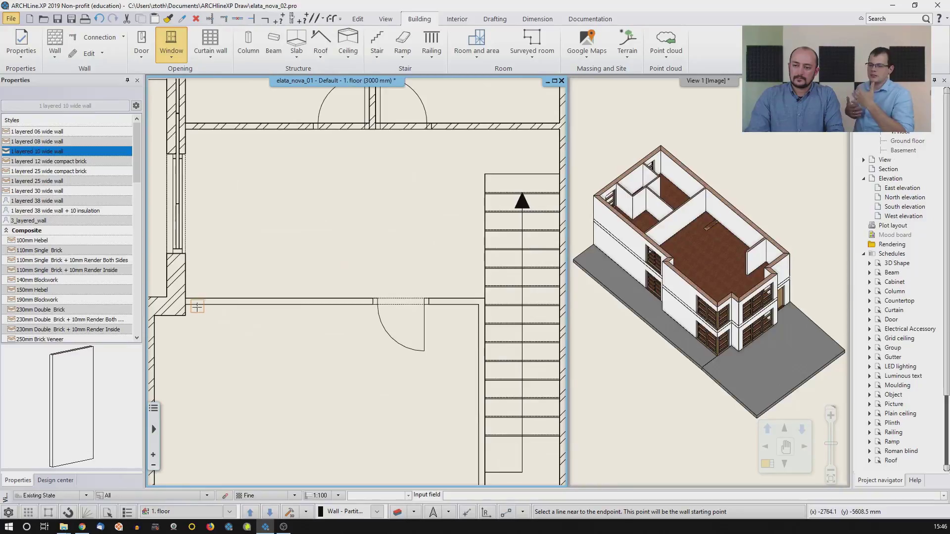
left_click(462, 308)
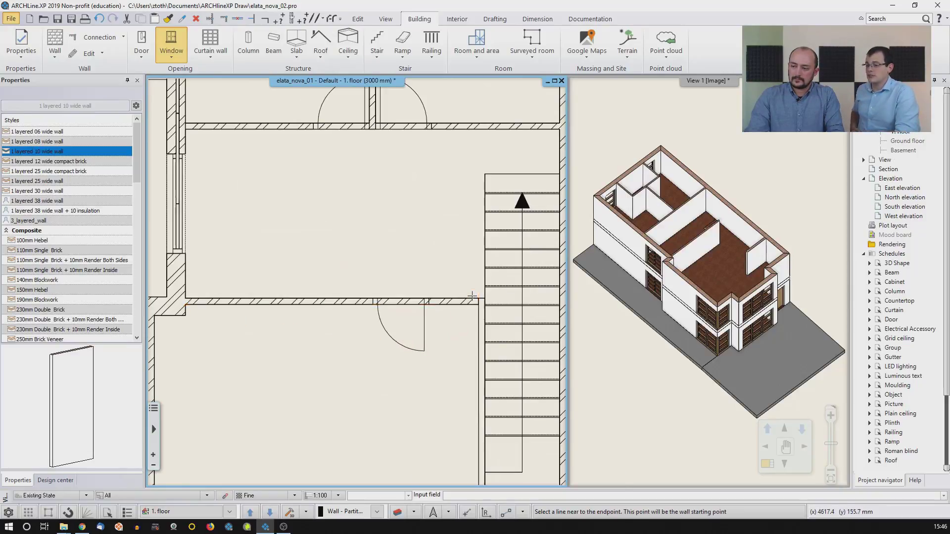
middle_click_drag(466, 370, 464, 192)
left_click(472, 321)
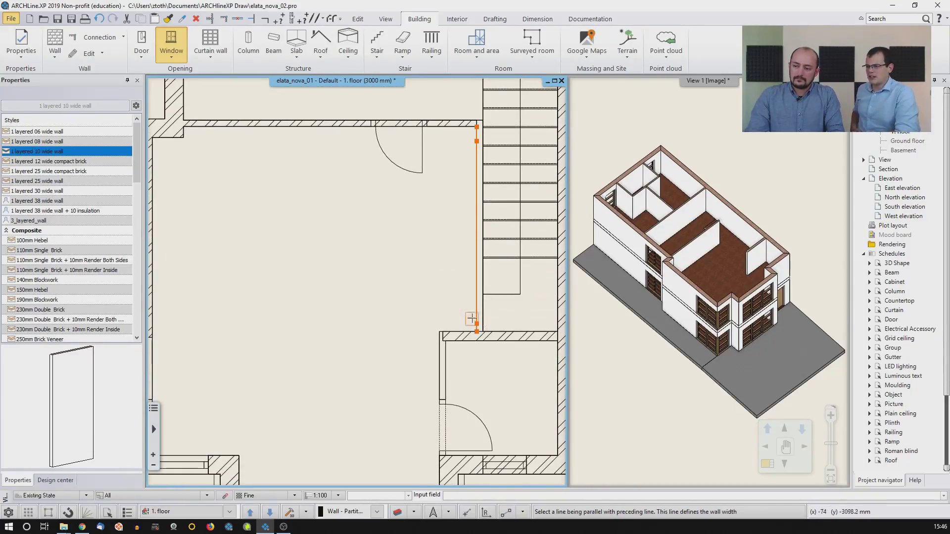
left_click(482, 312)
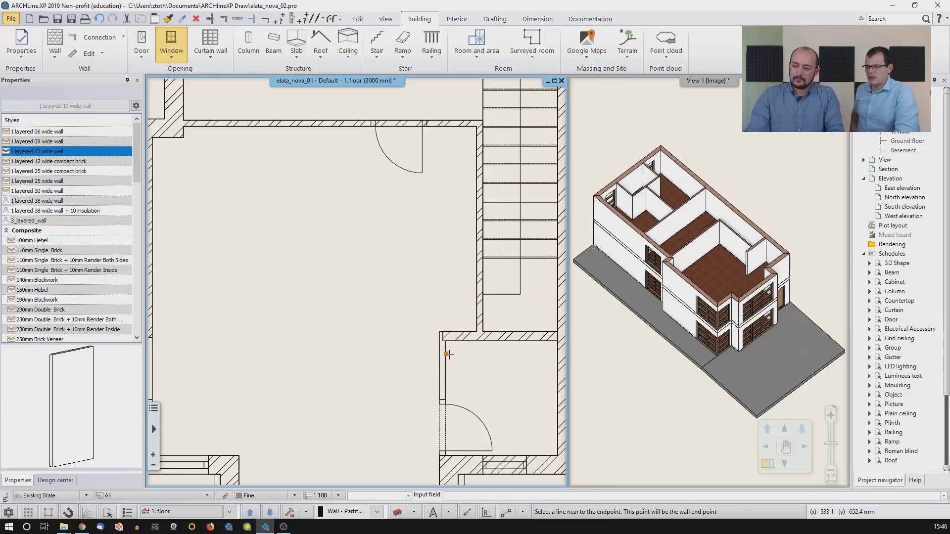
Step: Convert the DWG lines on the door side of the small front corner room into a partition wall and finish the wall command
scroll(445, 448, "up", 5)
left_click(322, 324)
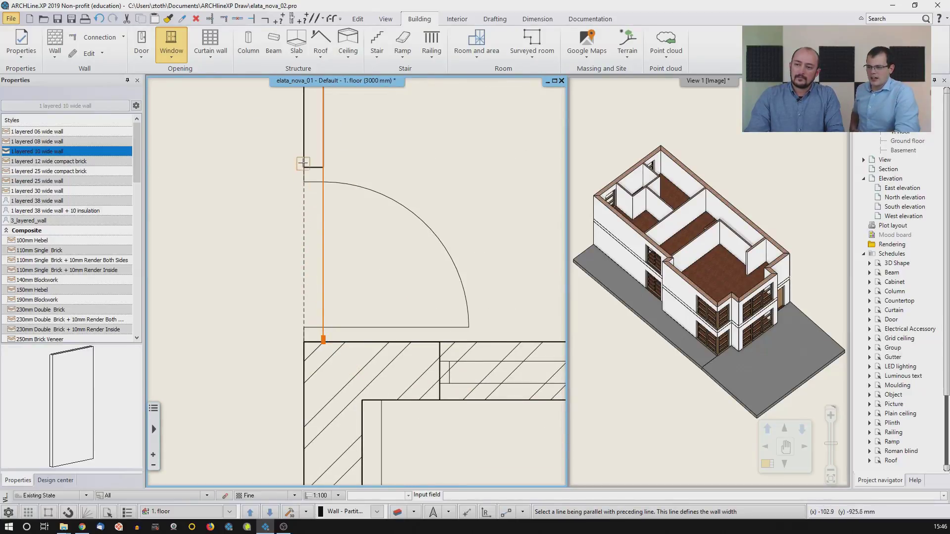
left_click(303, 164)
key("Escape")
Step: Delete the 1000 mm wide window from the front room's left-hand outer wall, next to the corner window
scroll(254, 208, "down", 5)
middle_click_drag(267, 209, 323, 274)
scroll(318, 260, "down", 3)
middle_click_drag(310, 209, 327, 284)
middle_click_drag(277, 329, 337, 300)
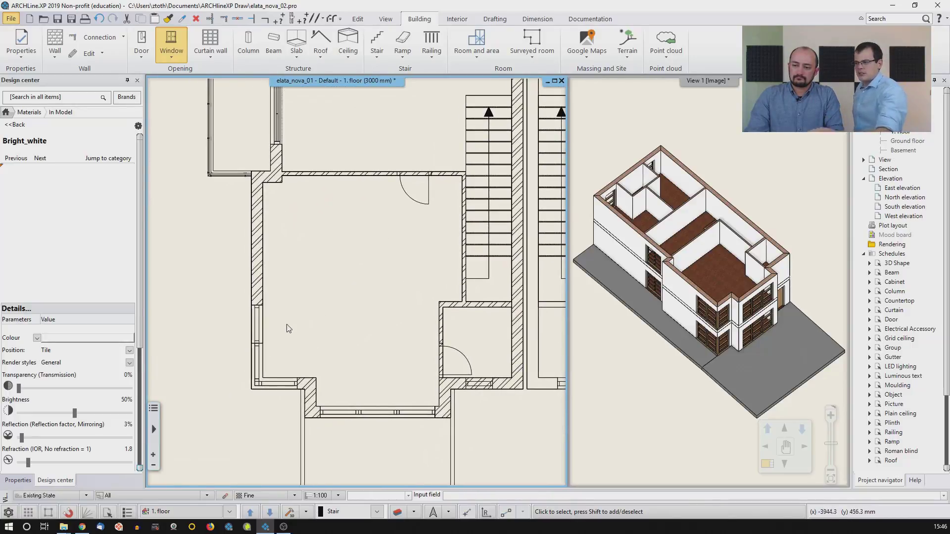
scroll(285, 331, "up", 3)
left_click(303, 272)
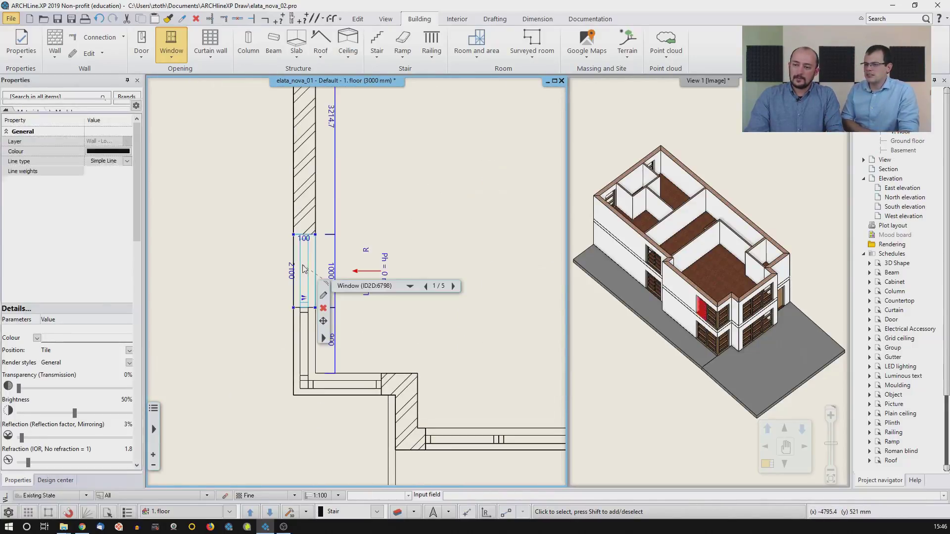
key("Delete")
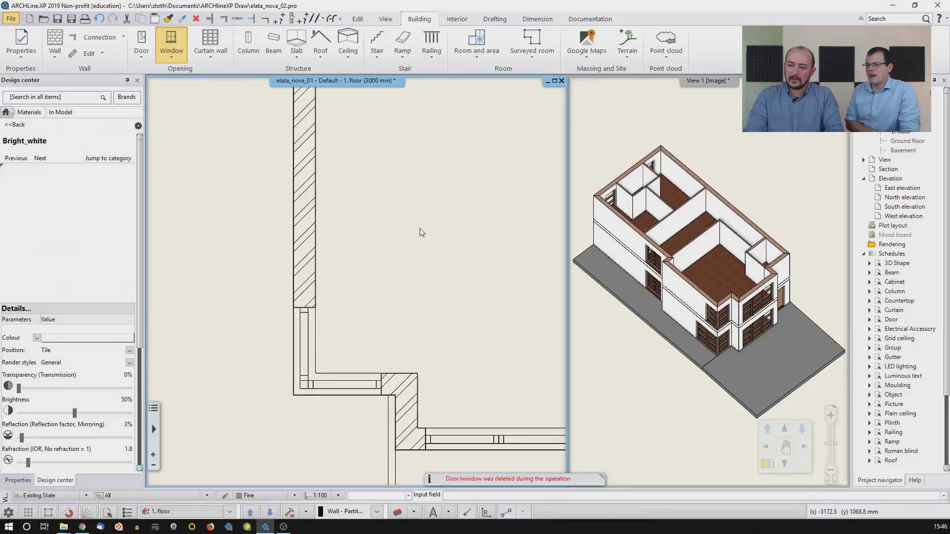
Step: Choose the Flush model as the default door type by searching the door library for "flush"
scroll(420, 229, "down", 4)
middle_click_drag(423, 222, 395, 278)
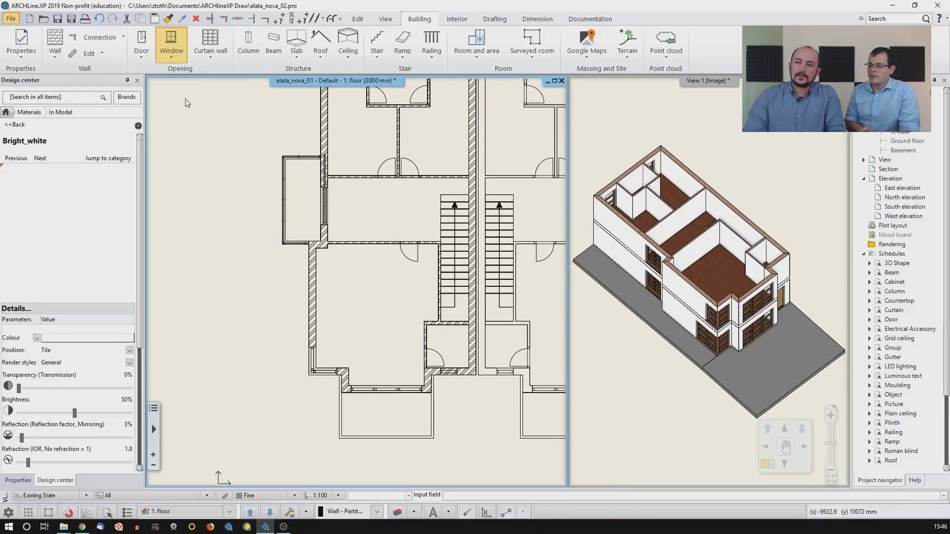
left_click(143, 58)
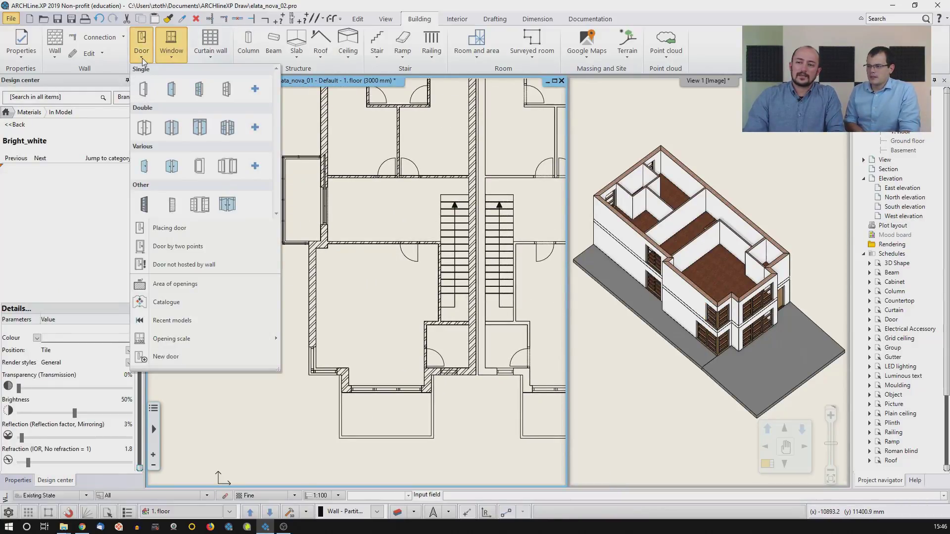
left_click(21, 58)
mouse_move(23, 78)
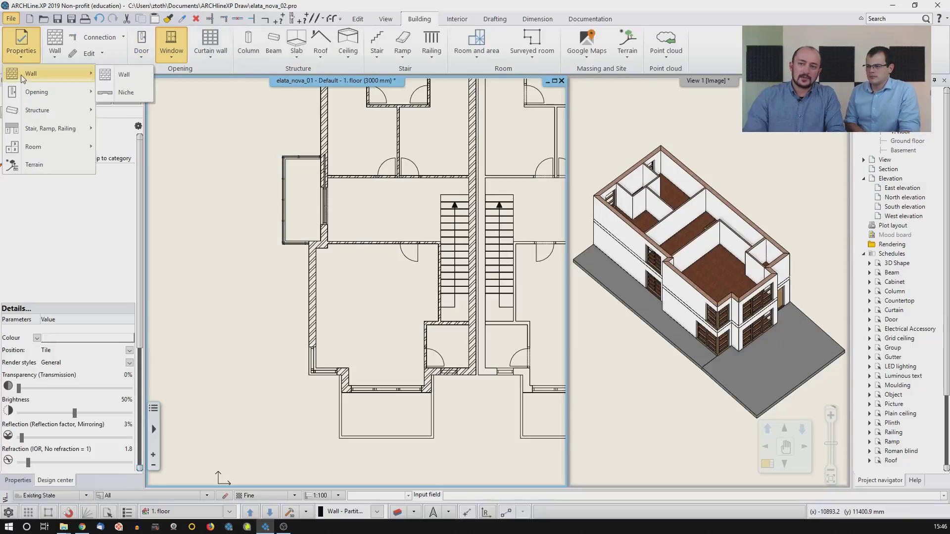
mouse_move(31, 96)
left_click(122, 95)
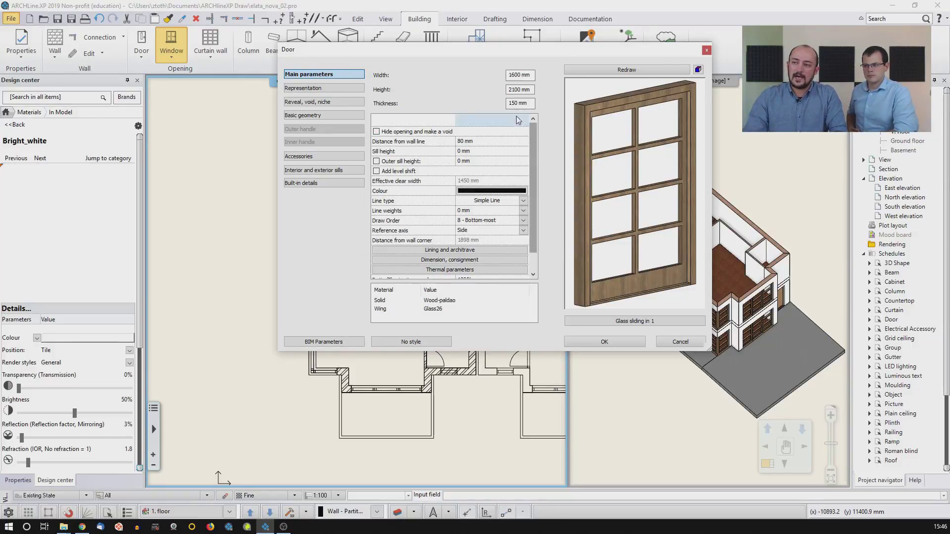
left_click(594, 321)
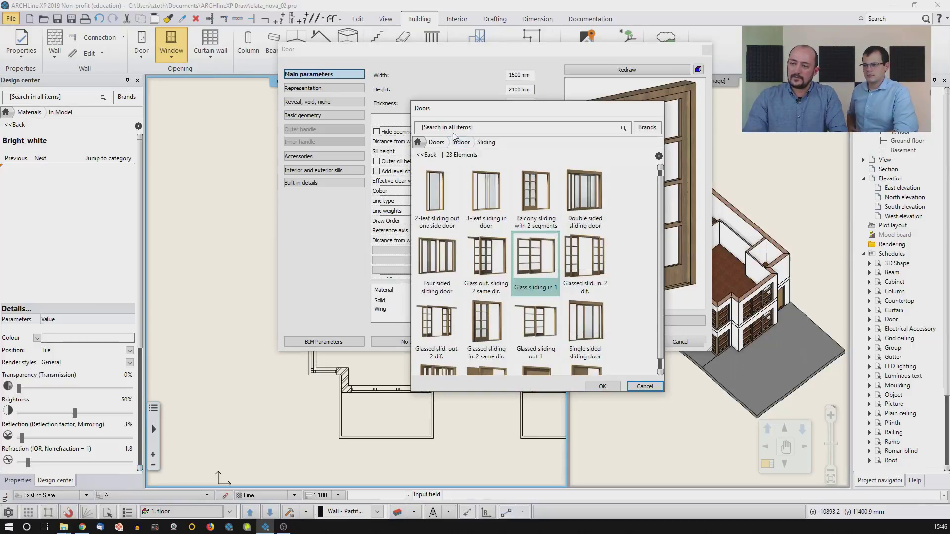
left_click(427, 154)
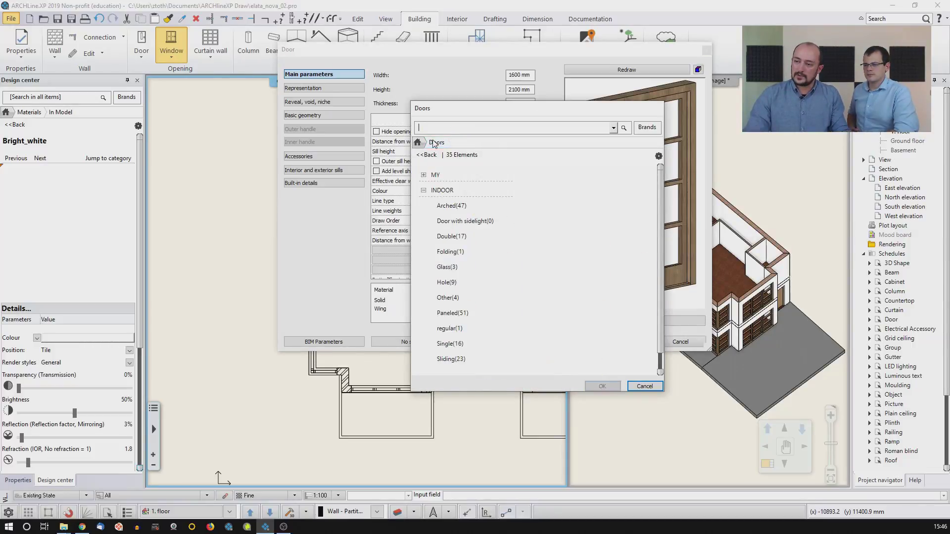
left_click(419, 143)
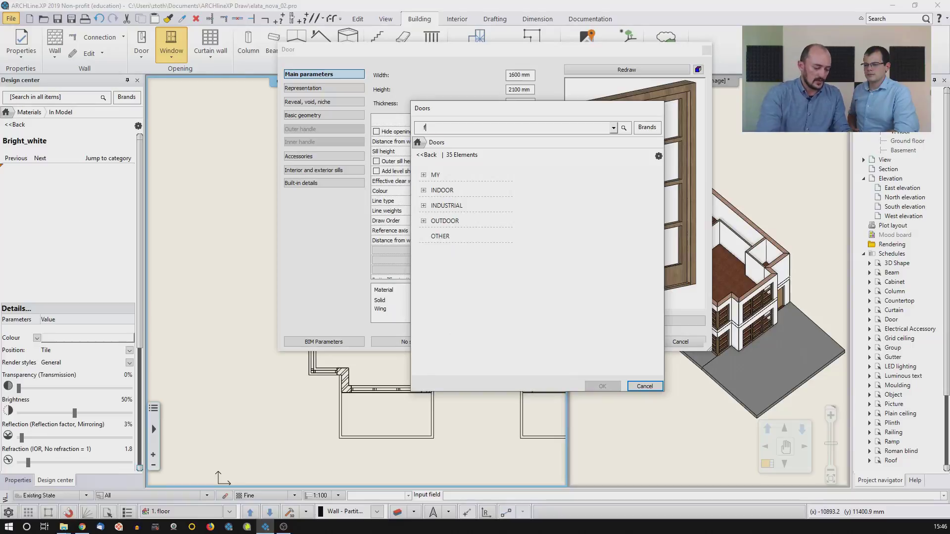
type("flush")
key("Return")
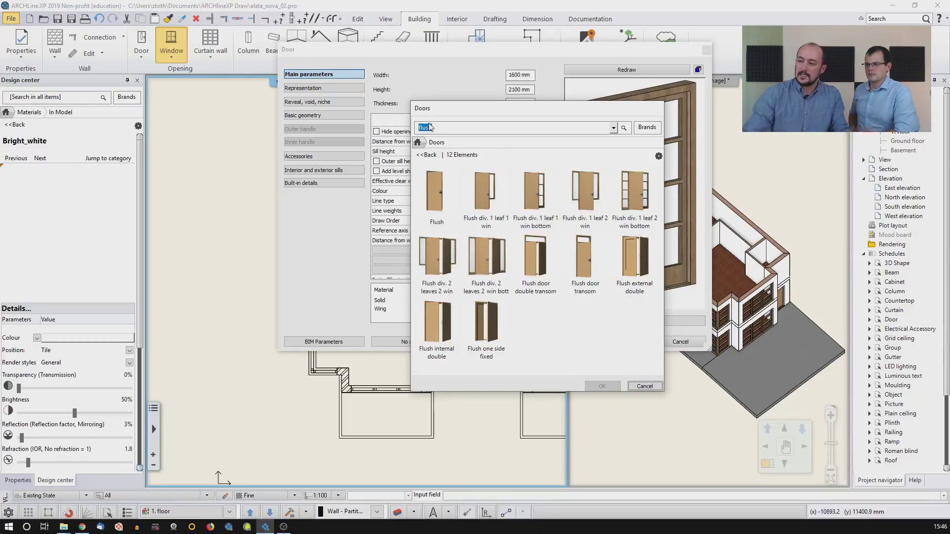
left_click(608, 387)
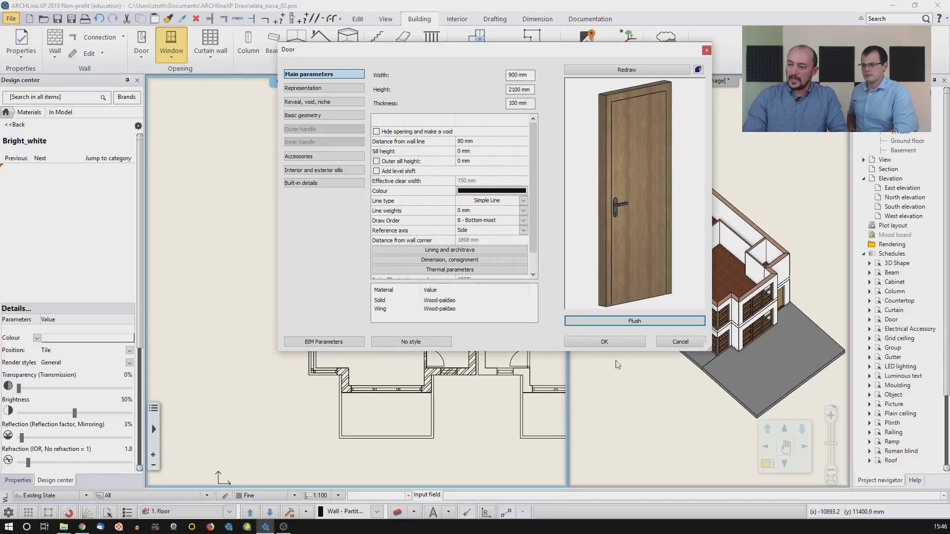
Step: Set the default door's distance from the wall line to 0 mm and accept the door properties
left_click(495, 142)
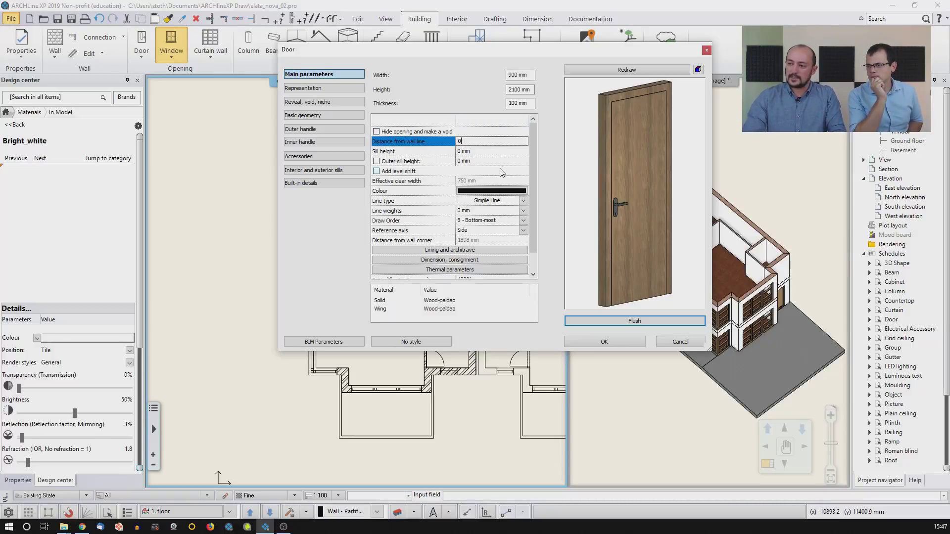
left_click(456, 302)
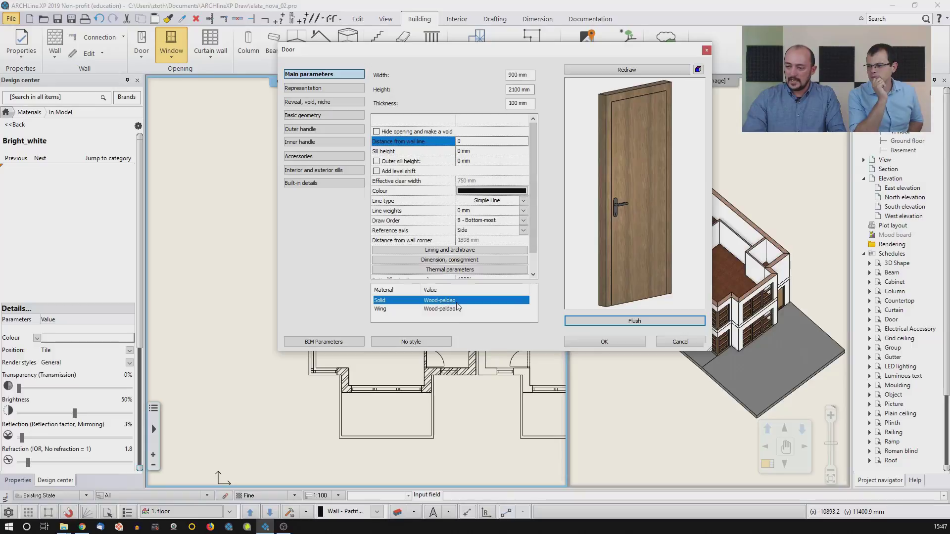
left_click(456, 309)
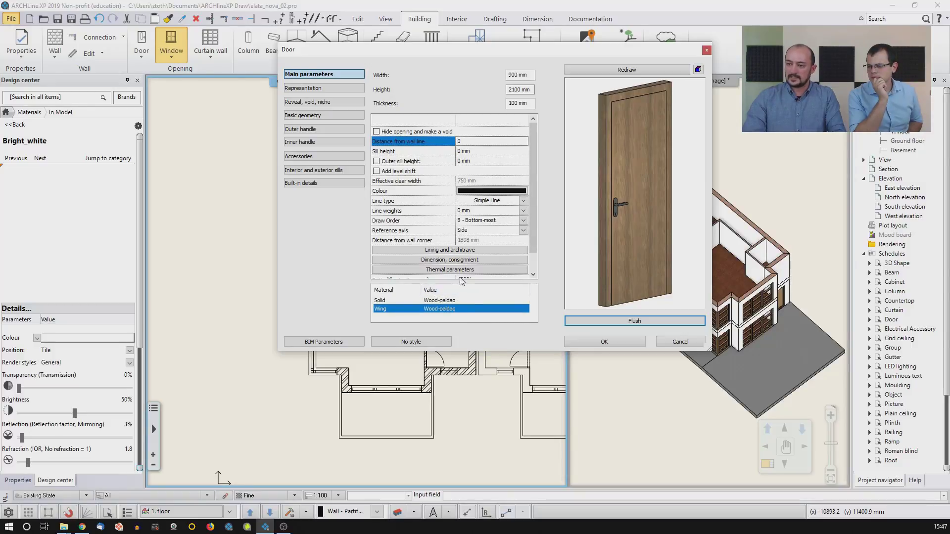
left_click(597, 343)
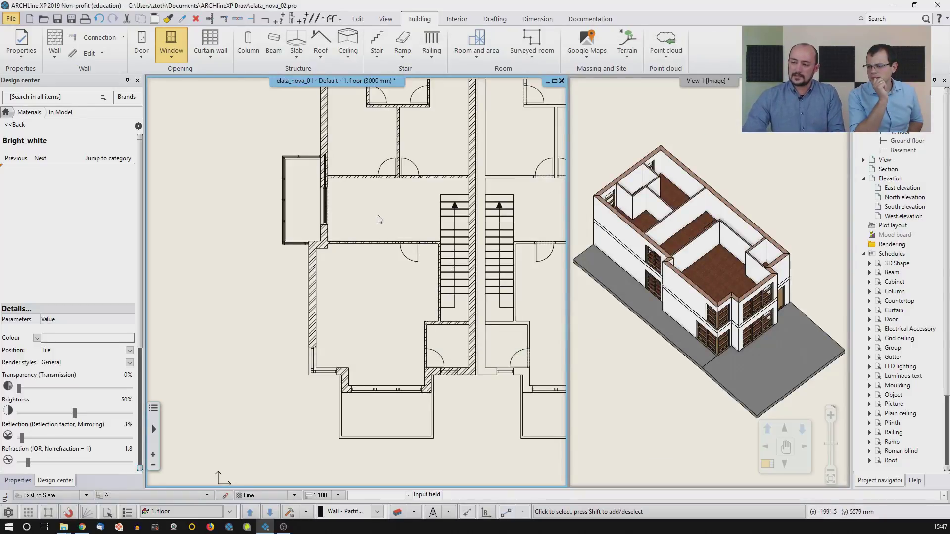
Step: Place a 900 mm door by two points in the partition between landing and front room, swinging into the front room along the DWG
left_click(144, 59)
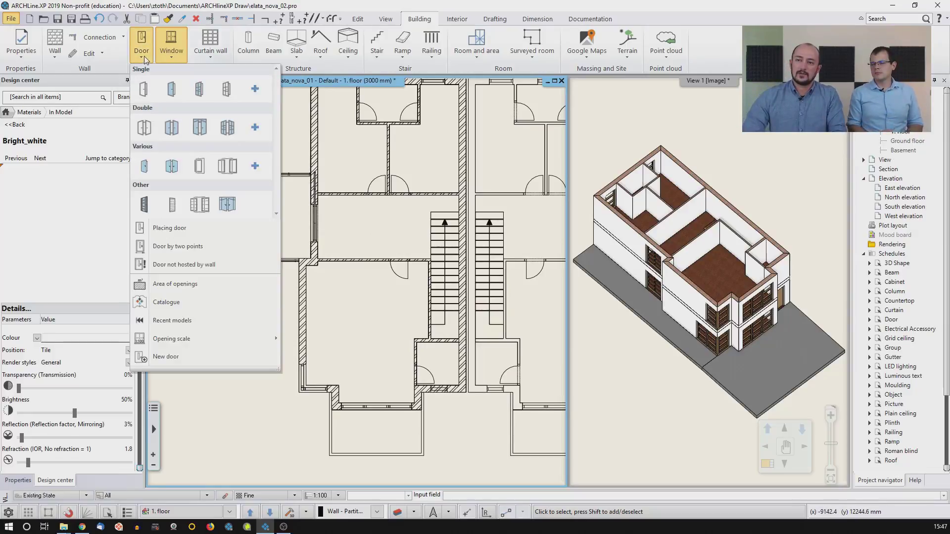
left_click(177, 245)
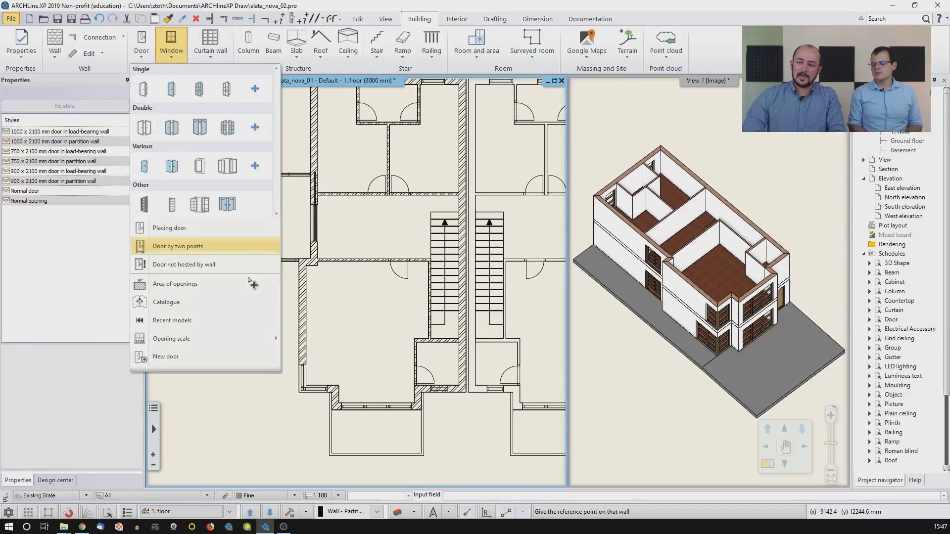
scroll(425, 307, "up", 2)
scroll(393, 232, "up", 2)
left_click(375, 225)
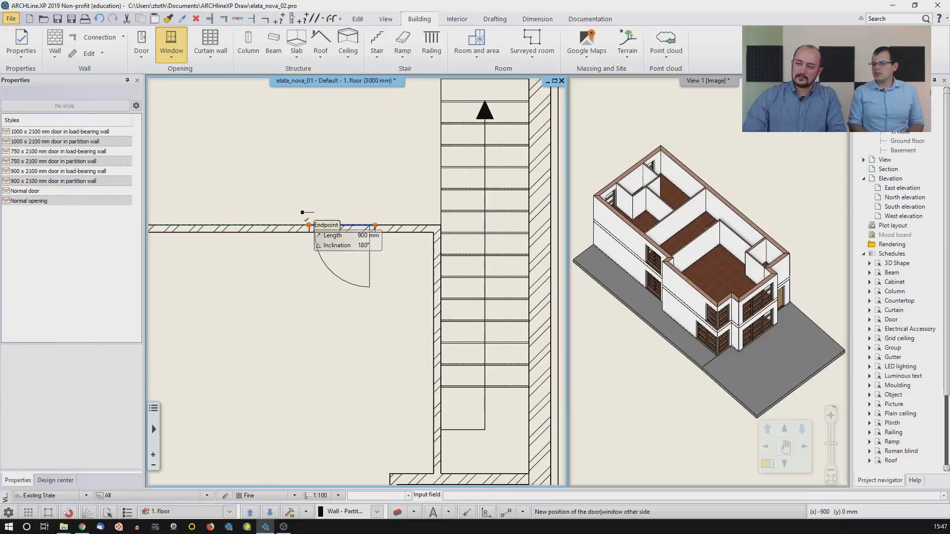
left_click(369, 339)
Step: Place two doors by two points in the cross partition, one each side of the dividing wall, both swinging into the rear rooms
middle_click_drag(357, 89, 358, 325)
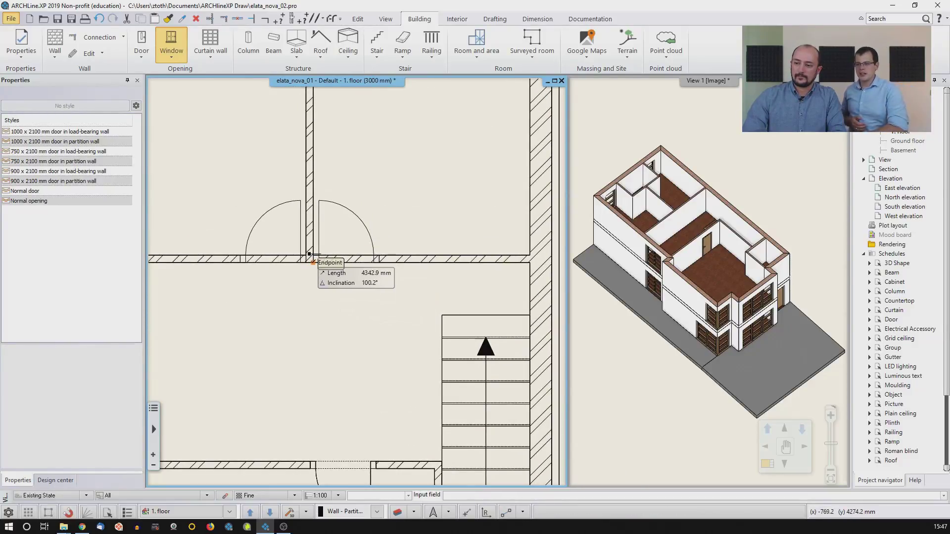
left_click(313, 263)
left_click(375, 259)
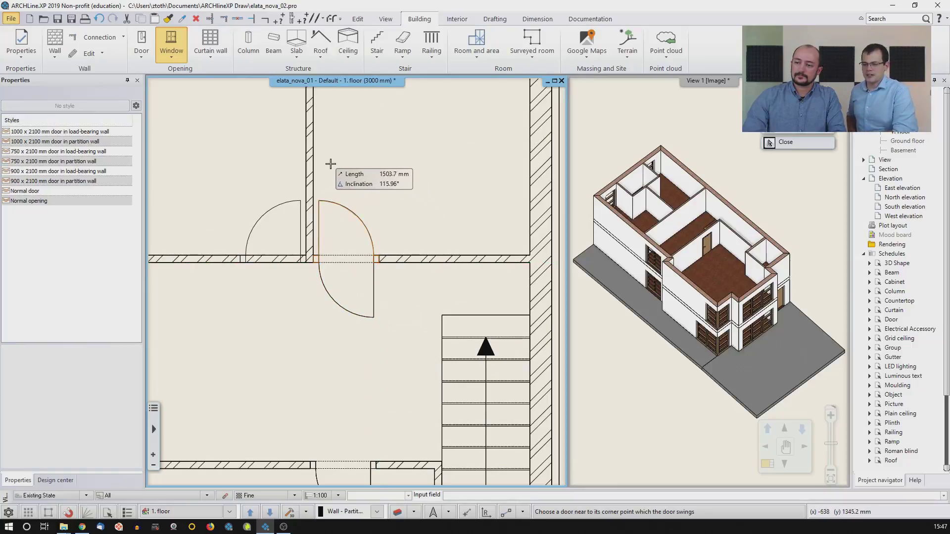
left_click(306, 262)
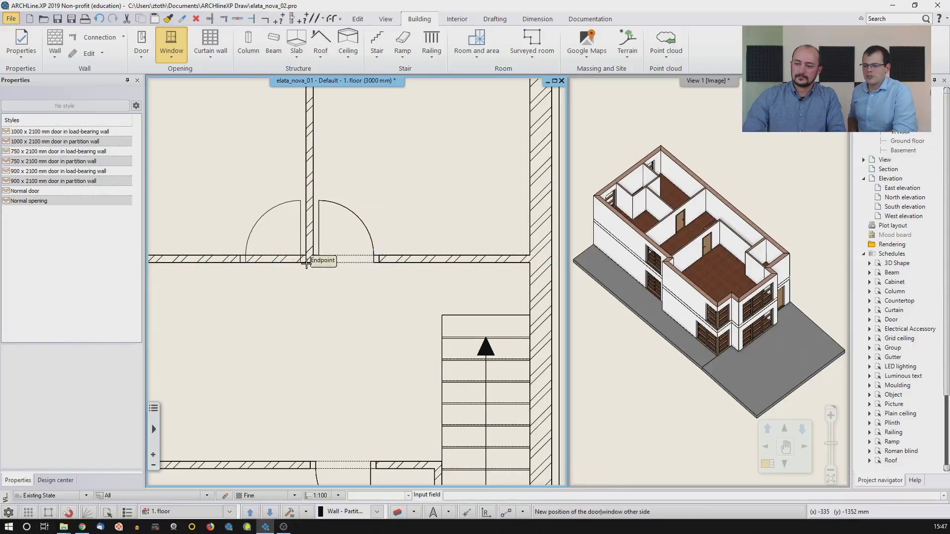
left_click(287, 184)
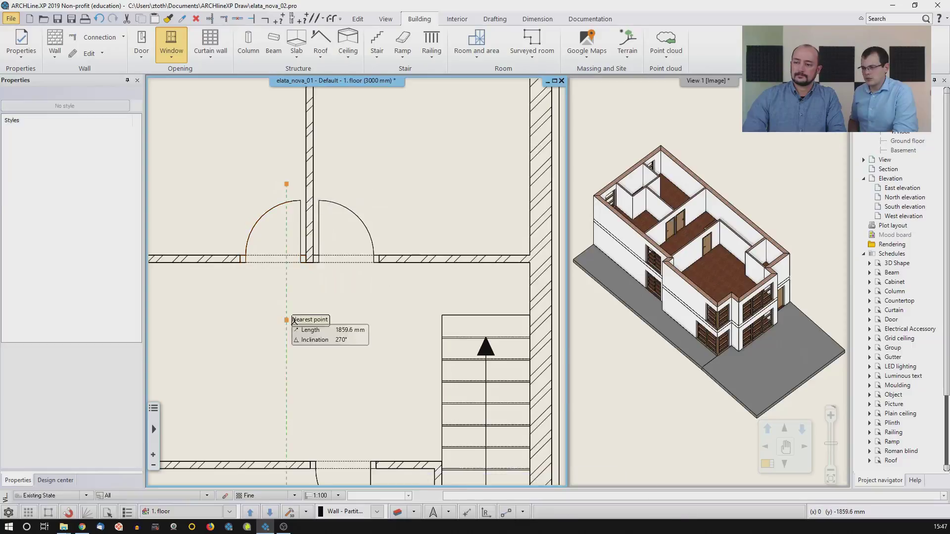
Step: Place a 900 mm door by two points in the small front corner room's partition, swinging inward, and finish the door command
scroll(312, 330, "down", 3)
scroll(313, 330, "down", 1)
middle_click_drag(366, 337, 384, 111)
scroll(383, 258, "up", 3)
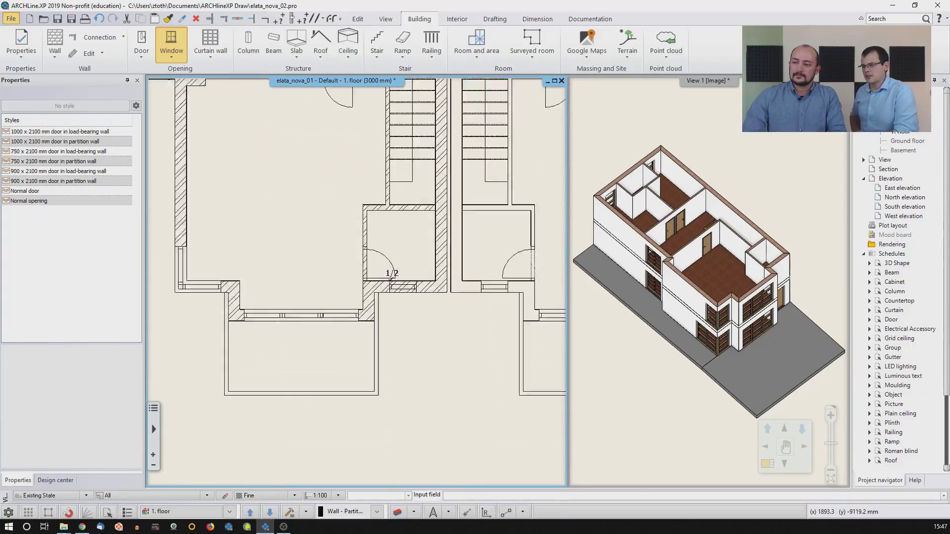
left_click(367, 258)
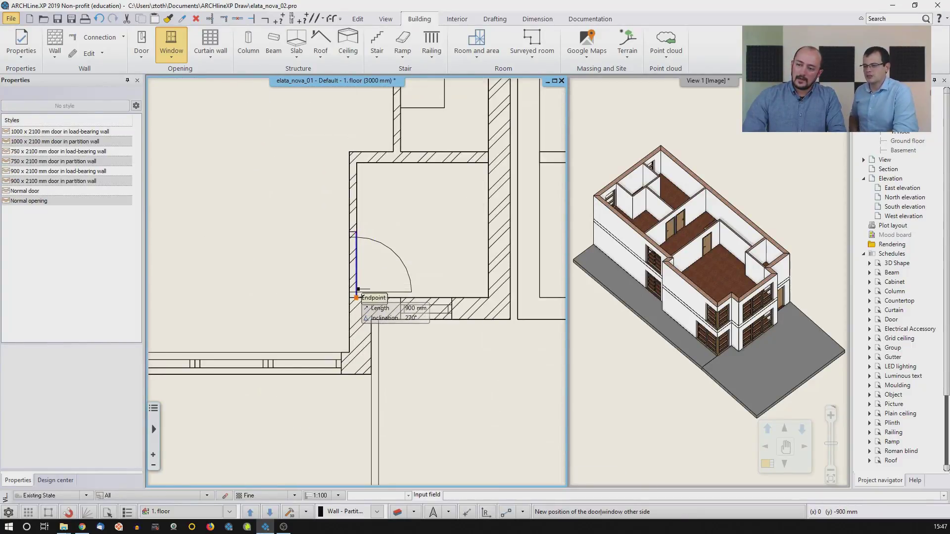
left_click(430, 284)
key("Escape")
Step: Examine the default window's main parameters and preview, and close its properties without accepting
scroll(314, 259, "down", 3)
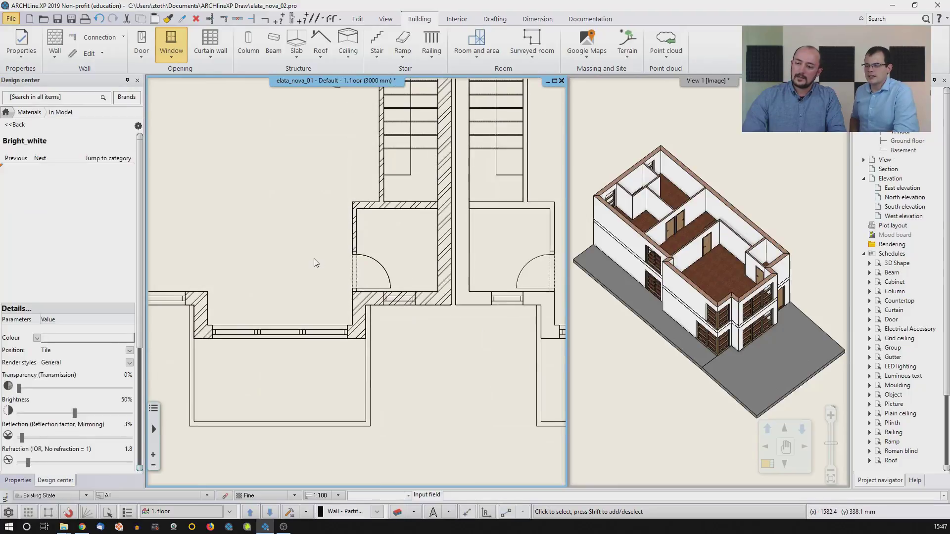
scroll(313, 262, "down", 1)
middle_click_drag(310, 257, 311, 282)
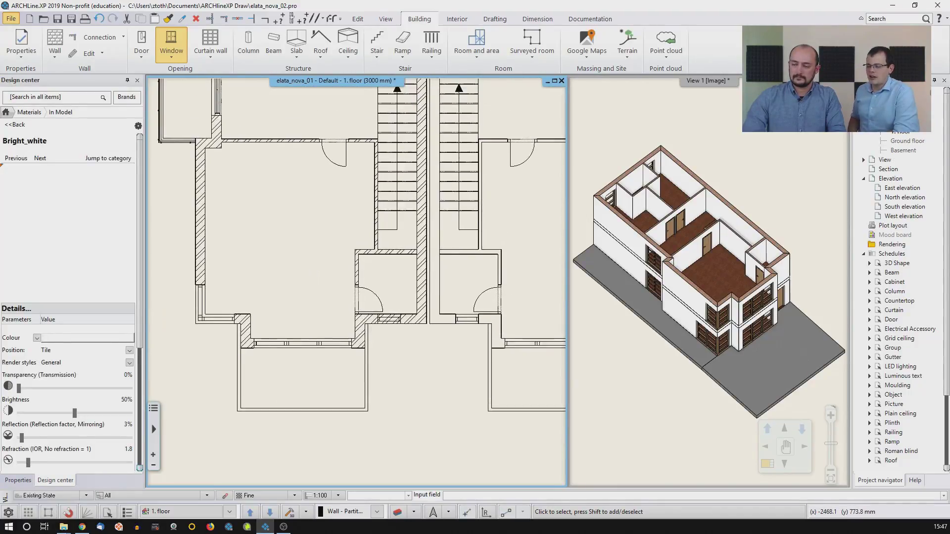
middle_click_drag(312, 230, 296, 305)
middle_click_drag(299, 214, 296, 252)
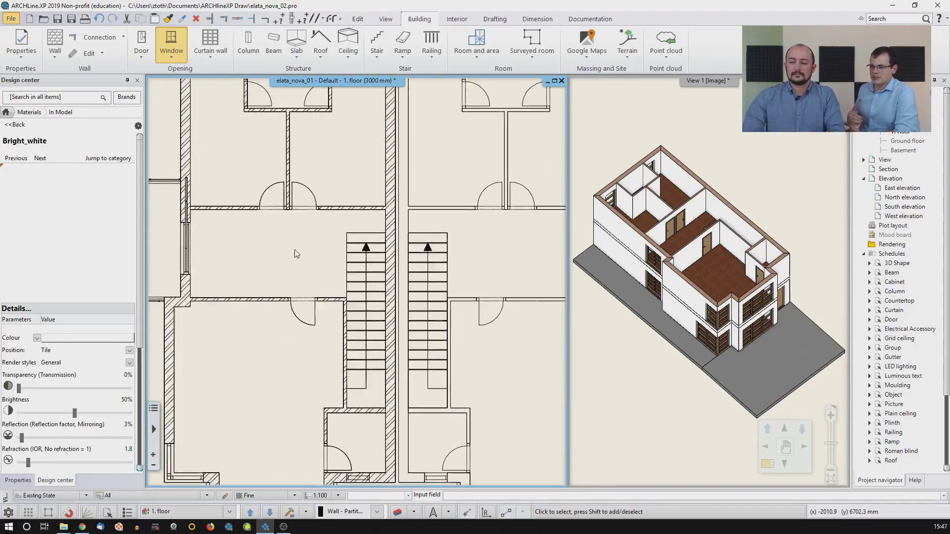
middle_click_drag(289, 183, 286, 307)
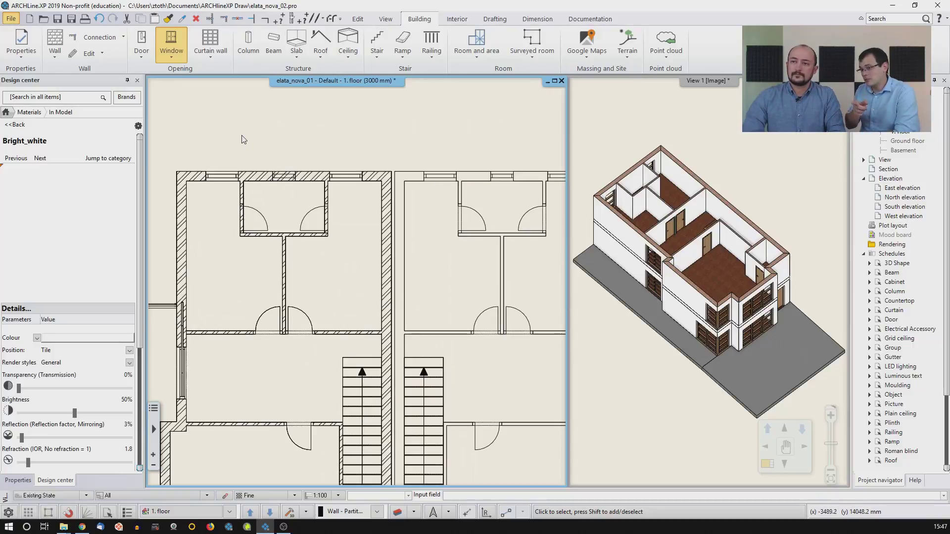
left_click(15, 50)
mouse_move(33, 82)
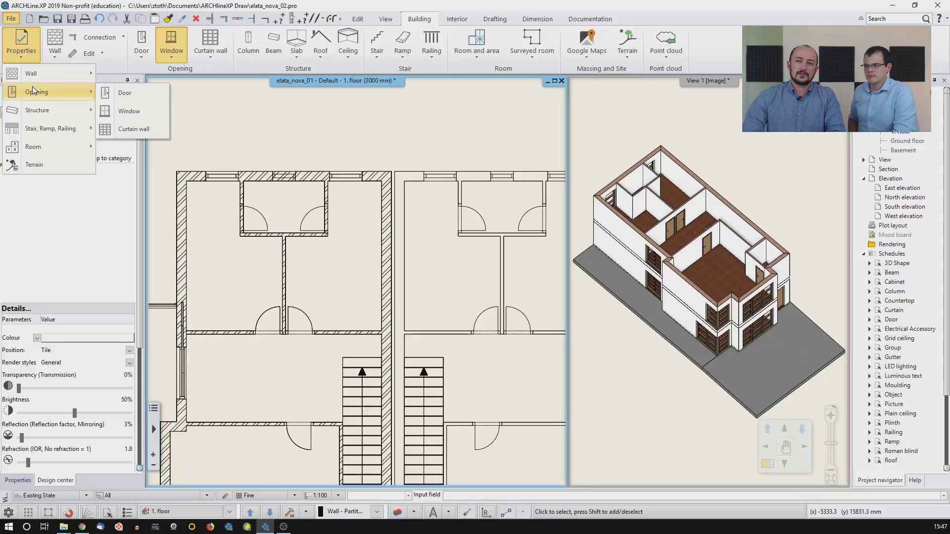
left_click(125, 112)
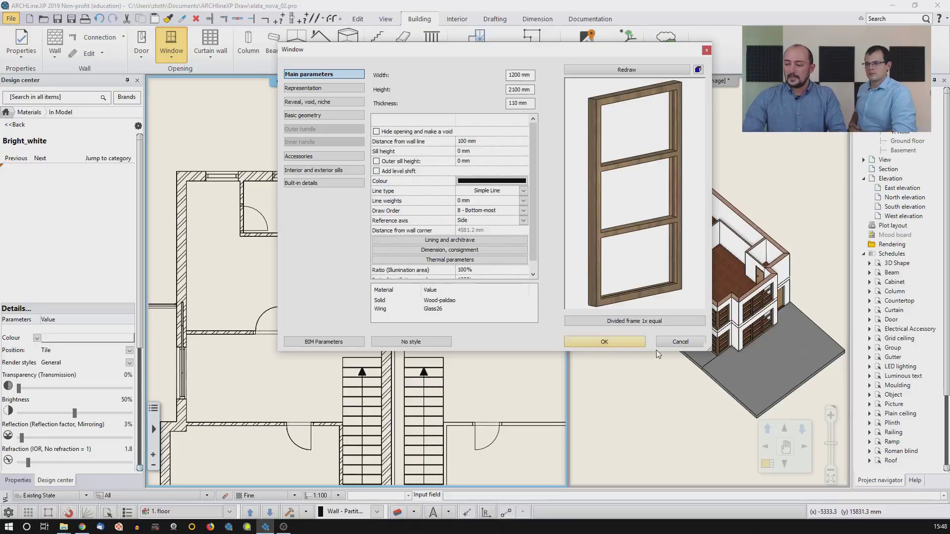
left_click(670, 344)
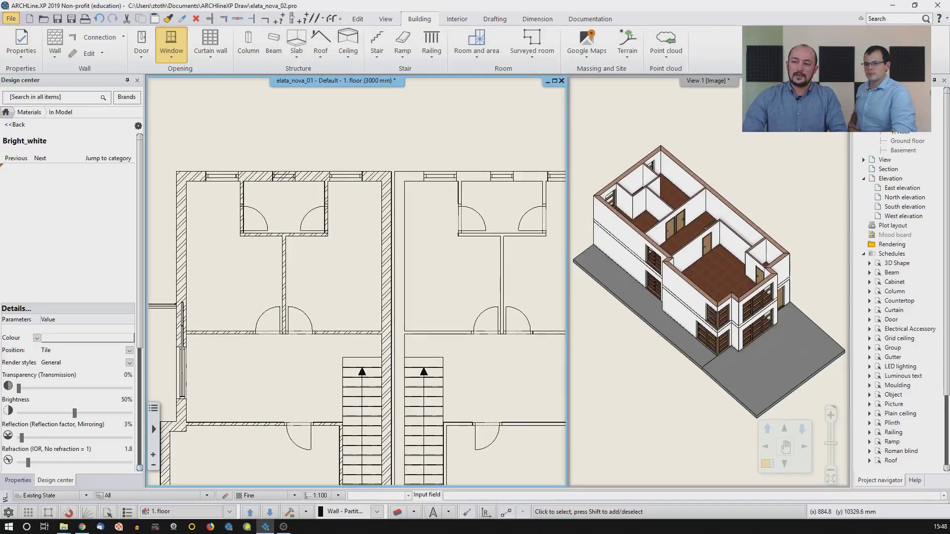
Step: Place a window similar to the existing rear window in the small middle room's outer wall, starting at the DWG window's edge
scroll(367, 227, "up", 3)
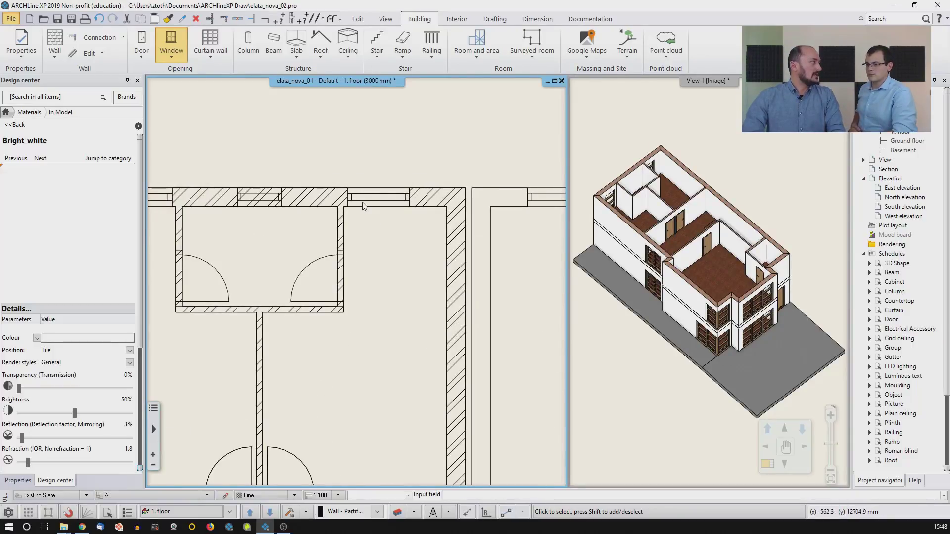
middle_click_drag(362, 204, 393, 206)
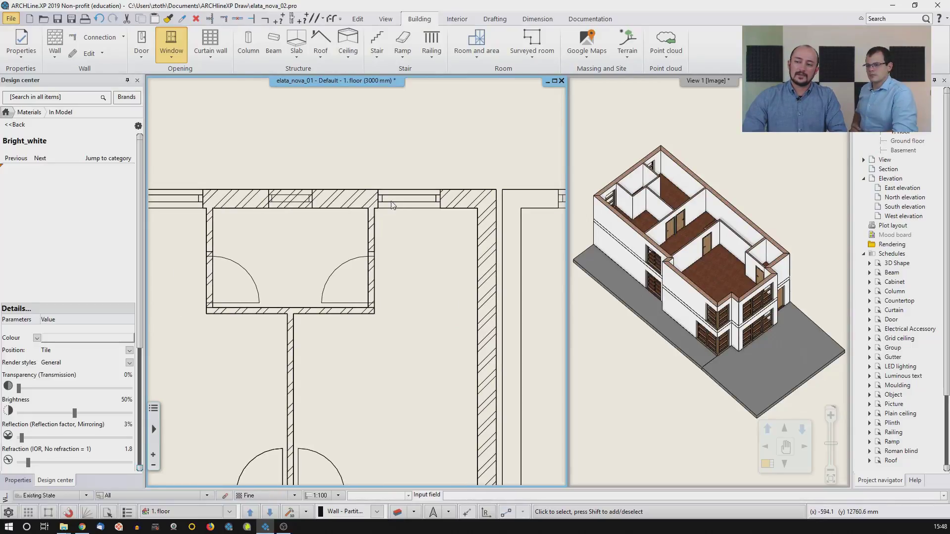
right_click(391, 202)
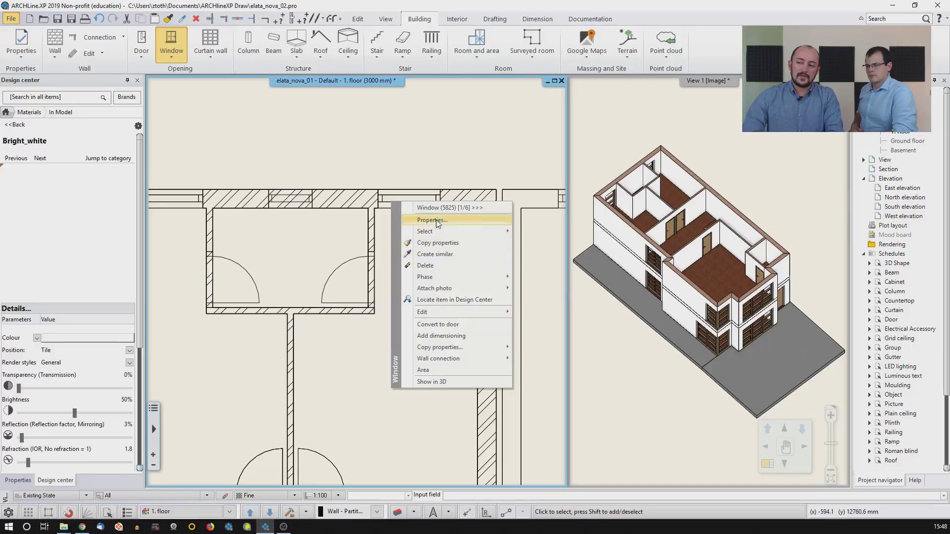
left_click(425, 211)
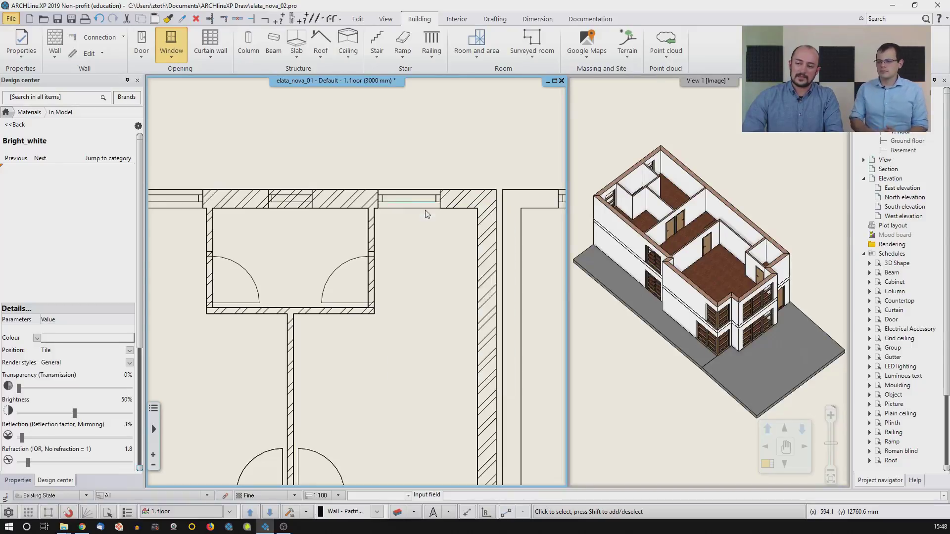
left_click(425, 211)
left_click(425, 211)
right_click(427, 214)
left_click(426, 207)
left_click(425, 208)
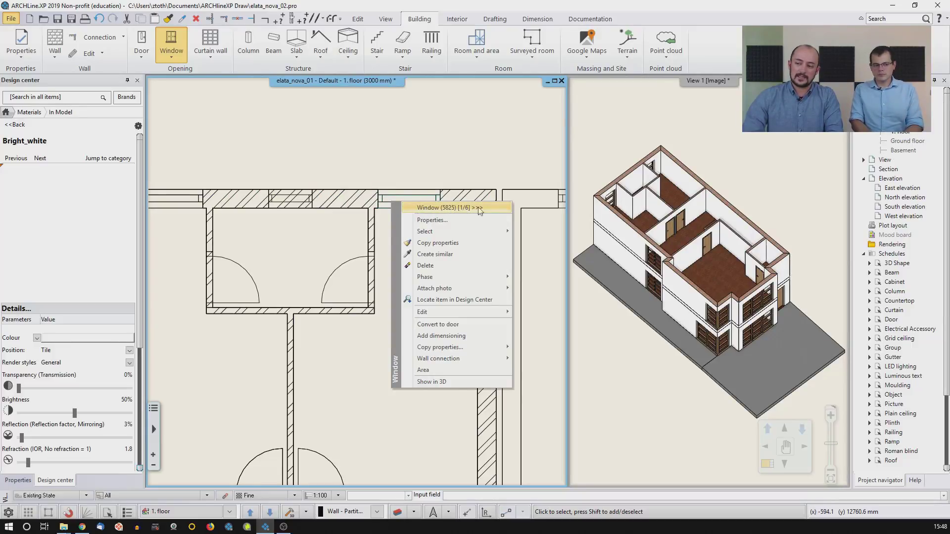
left_click(444, 258)
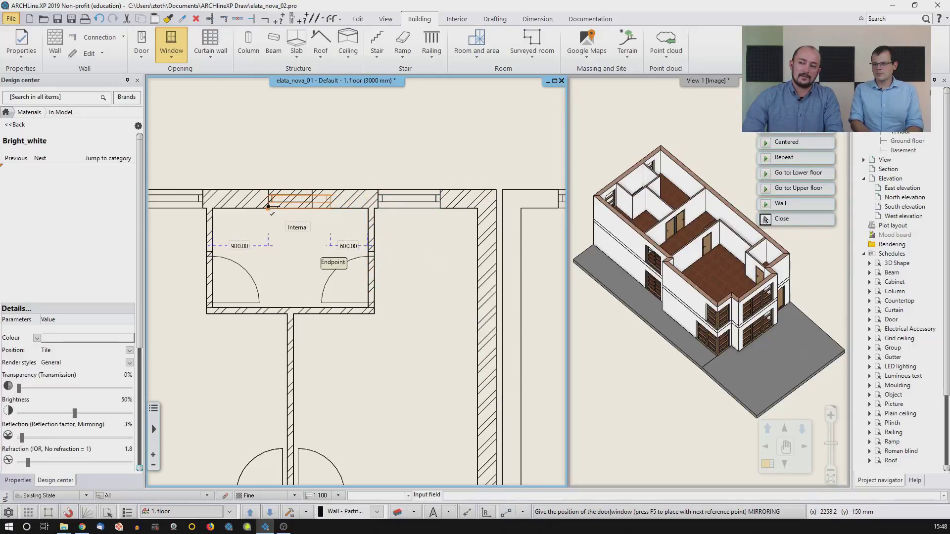
left_click(270, 211)
key("Escape")
Step: Shorten the small rear room's new window to 700 mm by moving its end to the DWG window's endpoint
middle_click_drag(269, 224, 304, 226)
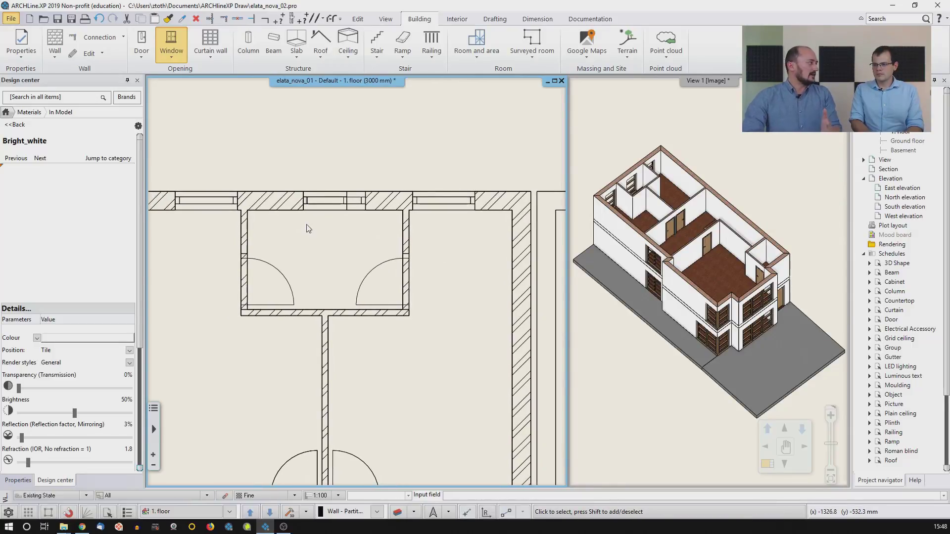
scroll(360, 242, "up", 1)
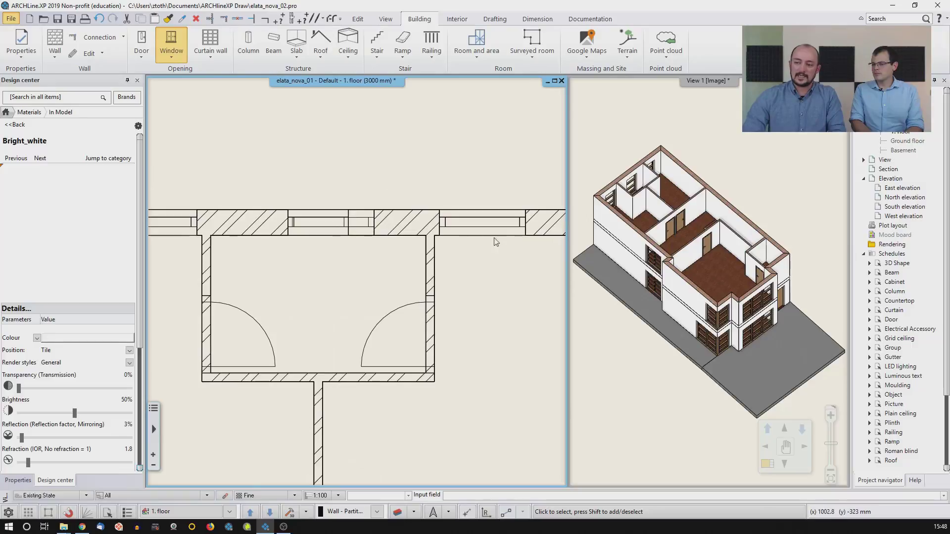
left_click(367, 227)
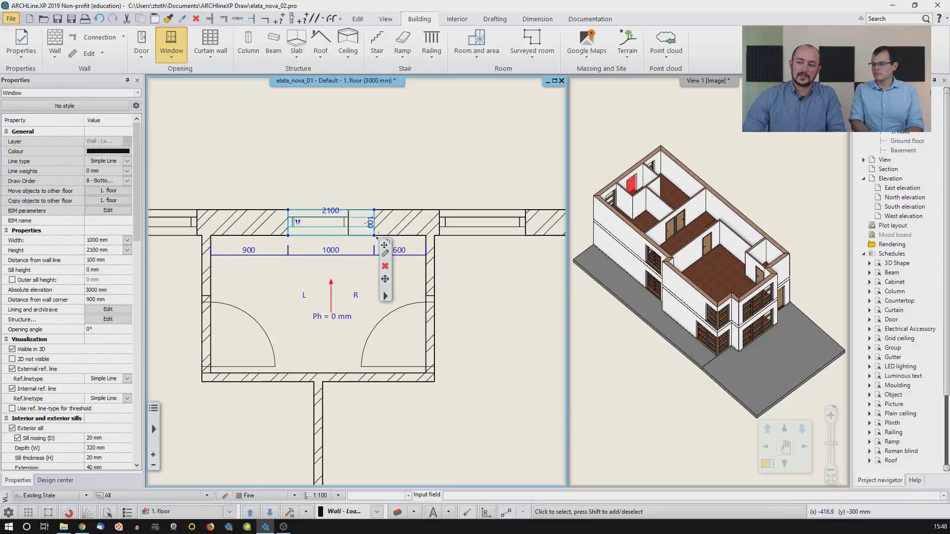
left_click(375, 237)
left_click(399, 254)
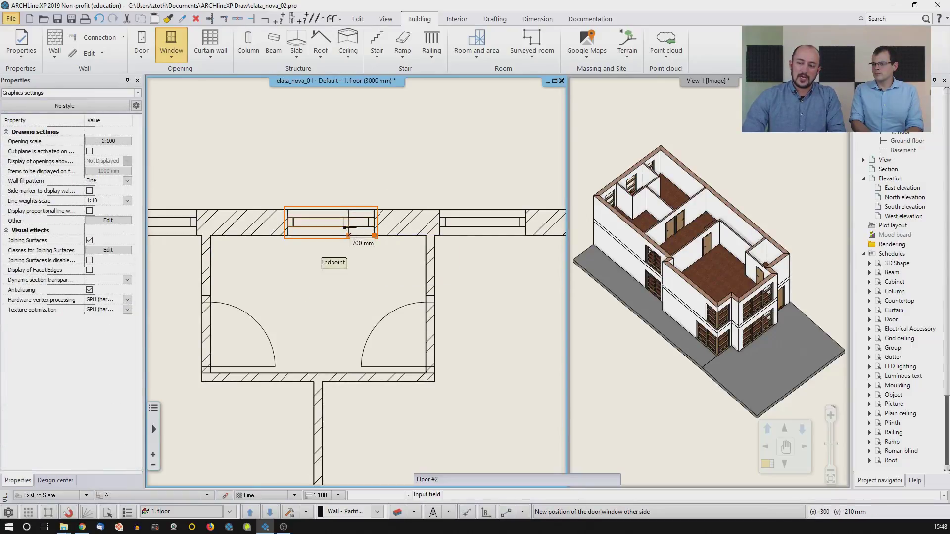
left_click(350, 228)
scroll(296, 285, "down", 2)
left_click(293, 192)
key("Escape")
Step: Set the sill height of the small rear room's 700 mm window to 900 mm
middle_click_drag(276, 381, 343, 284)
scroll(344, 284, "down", 2)
middle_click_drag(315, 387, 331, 317)
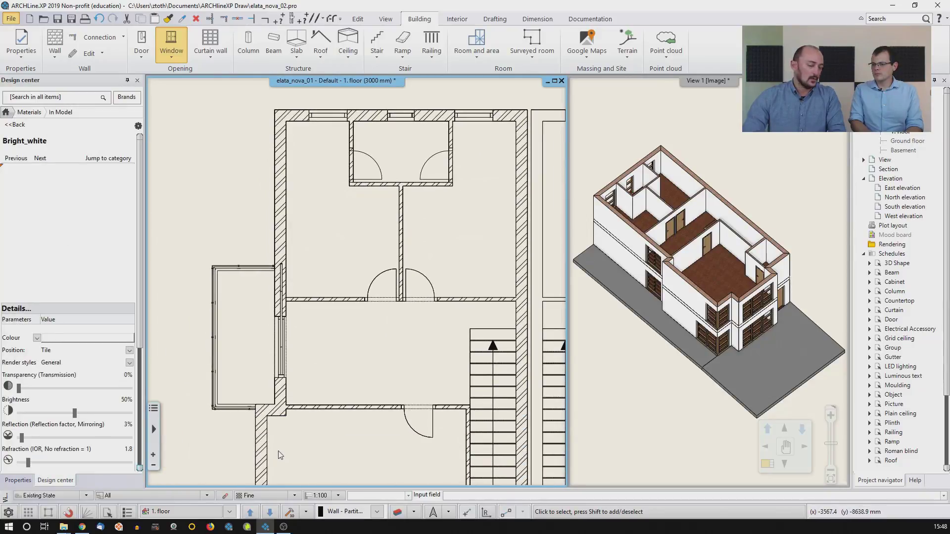
scroll(323, 324, "up", 5)
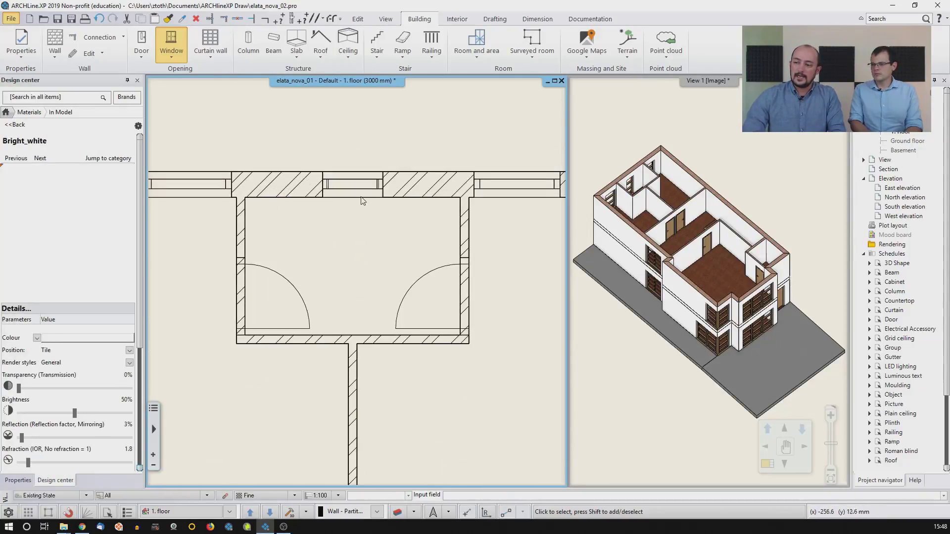
left_click(632, 199)
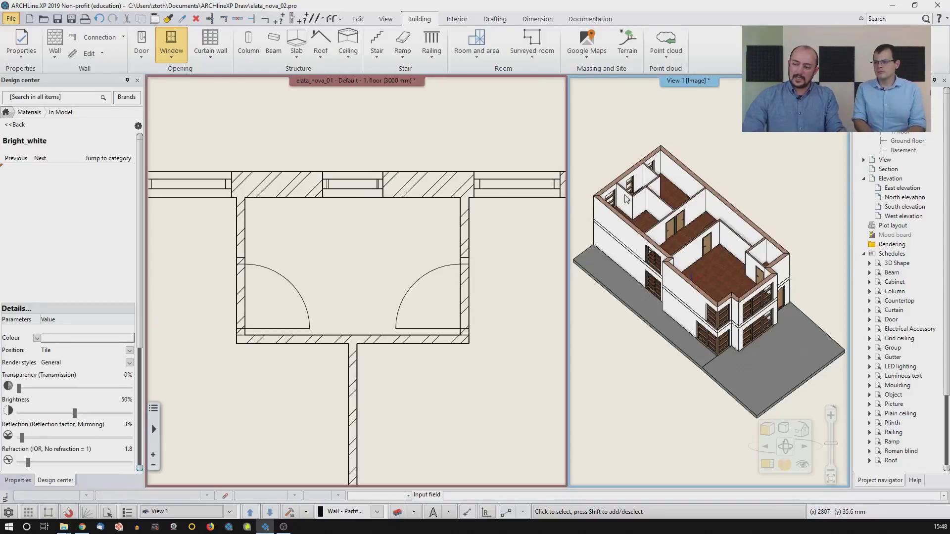
middle_click_drag(635, 198, 629, 198)
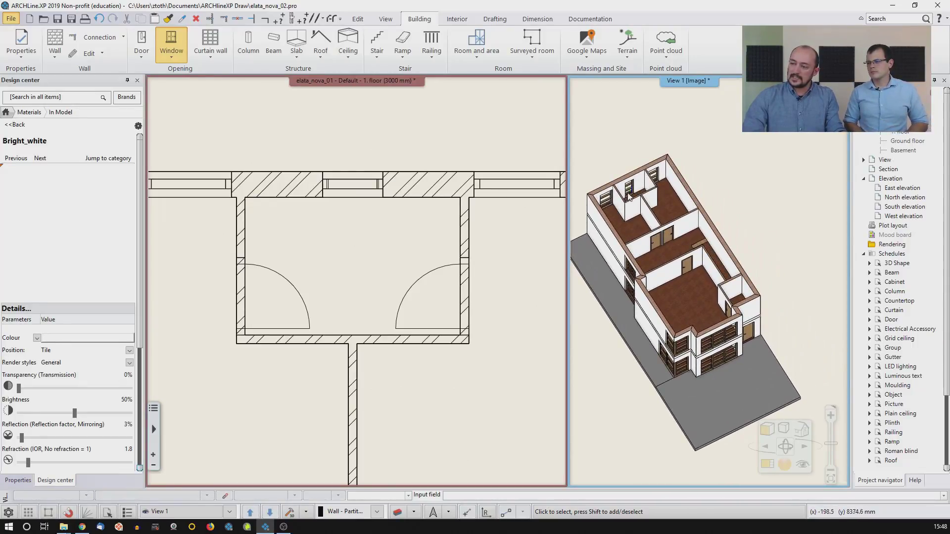
scroll(354, 200, "up", 3)
left_click(351, 227)
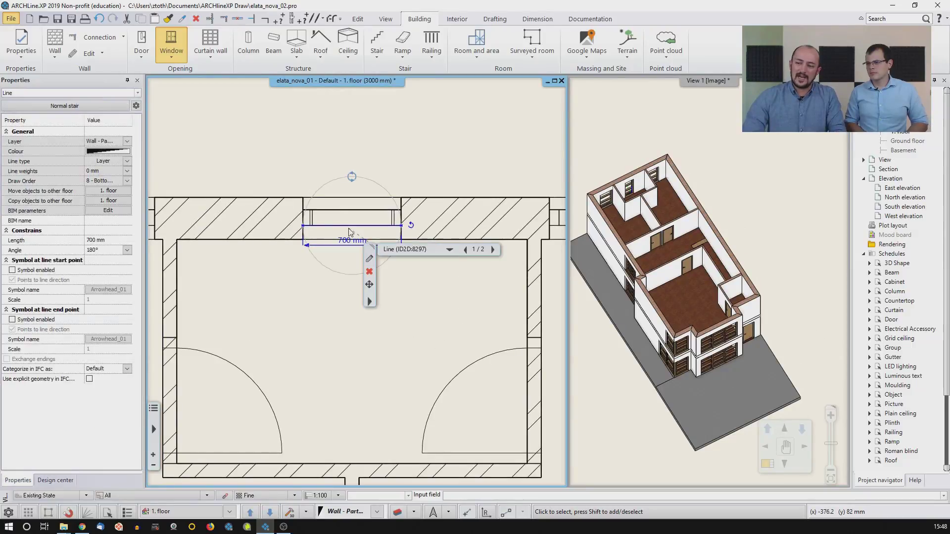
left_click(449, 249)
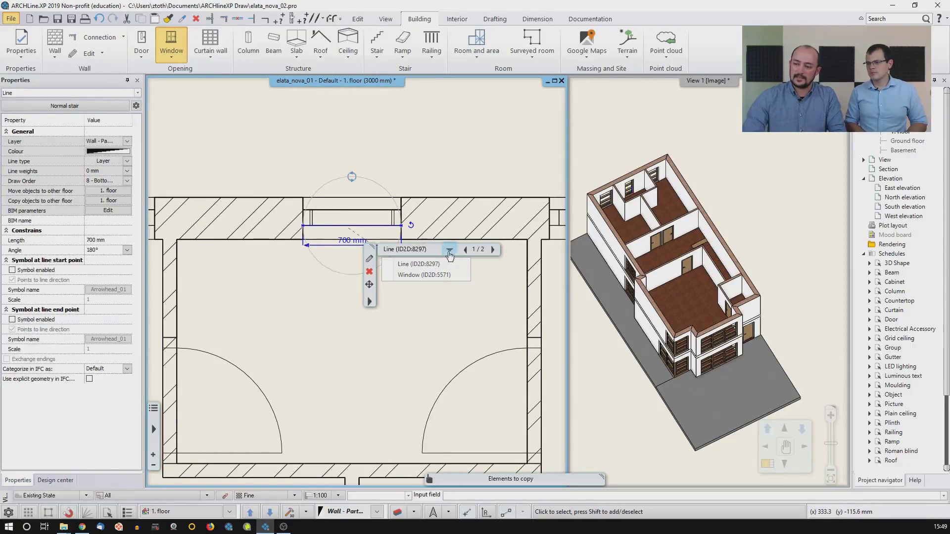
left_click(419, 276)
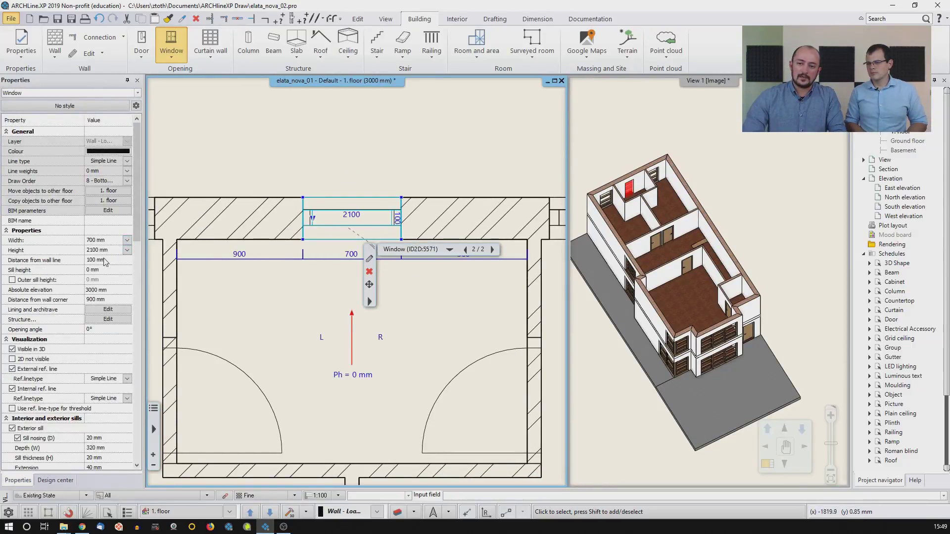
left_click(115, 271)
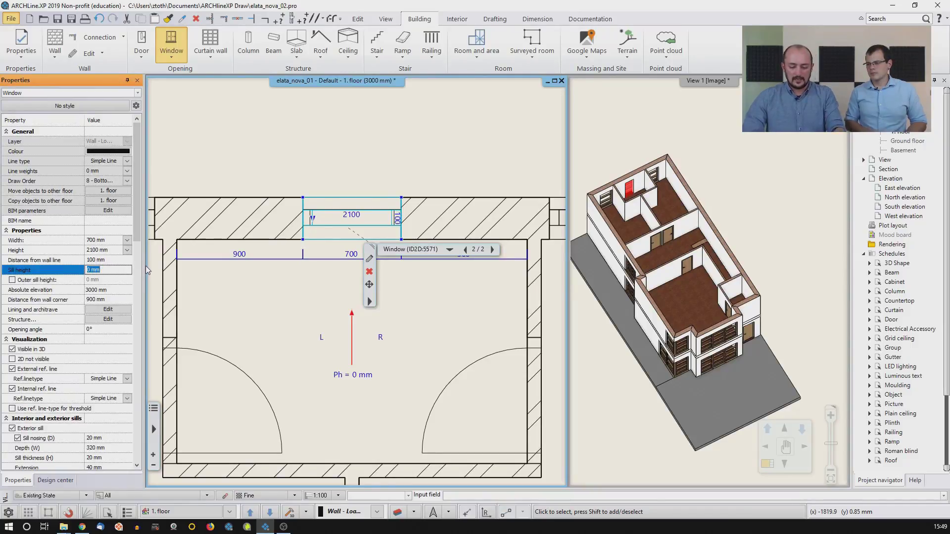
key("Return")
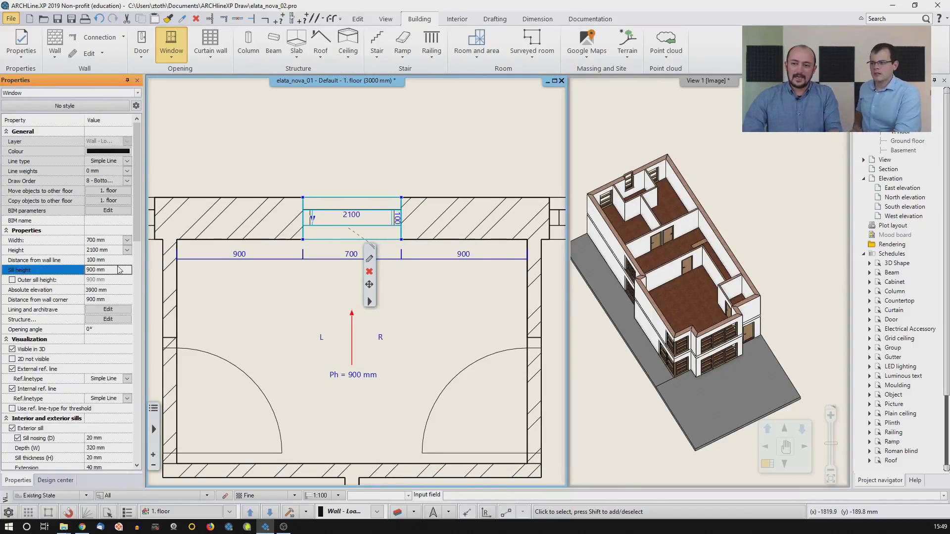
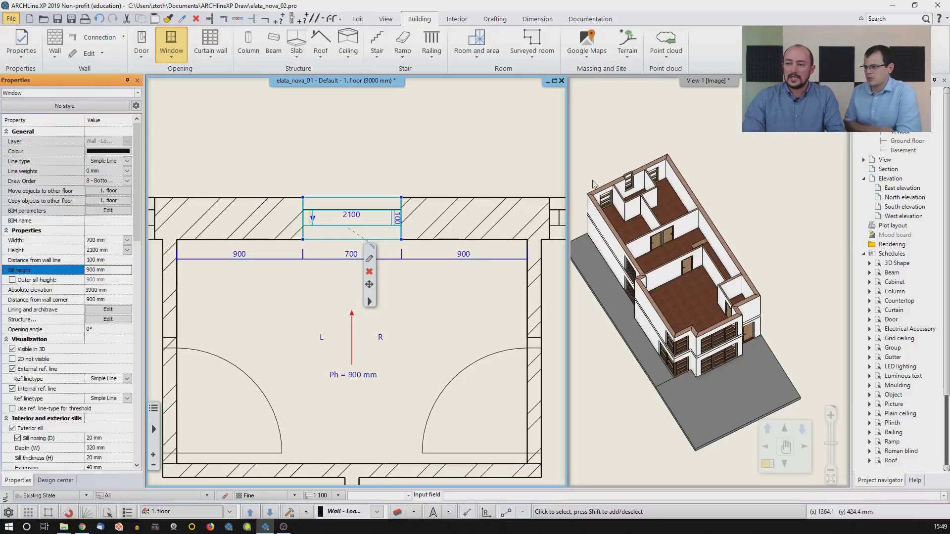
Step: Set the same window's height to 1200 mm with the expression 2100-900, and deselect it
left_click(111, 251)
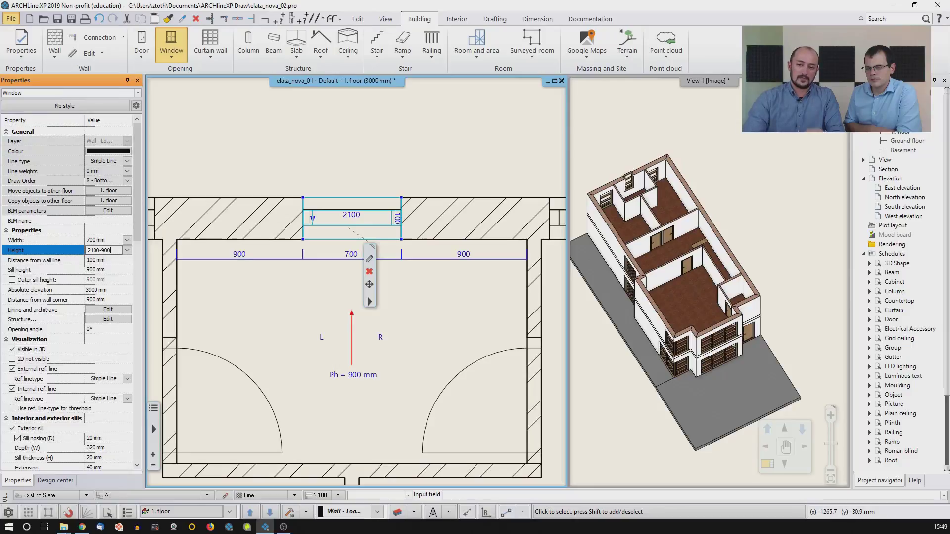
key("Return")
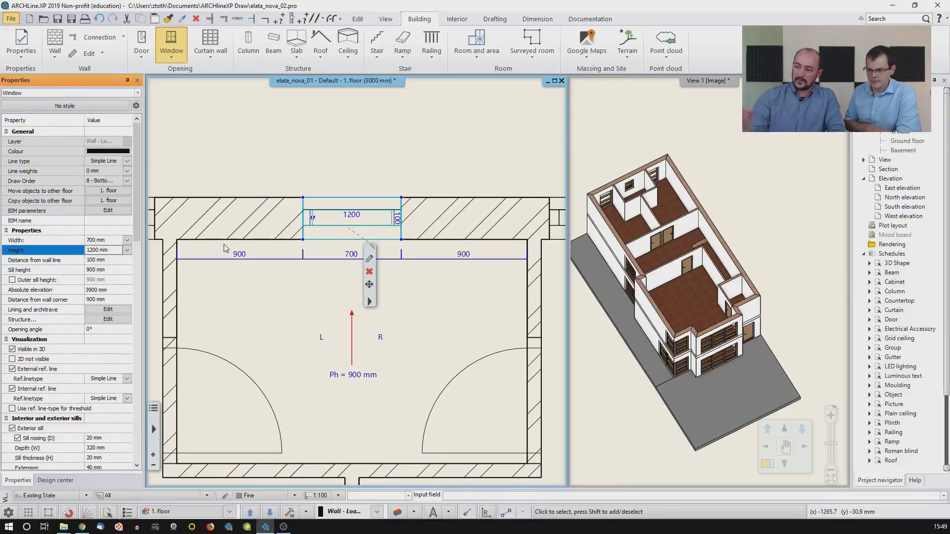
left_click(285, 298)
scroll(295, 286, "down", 4)
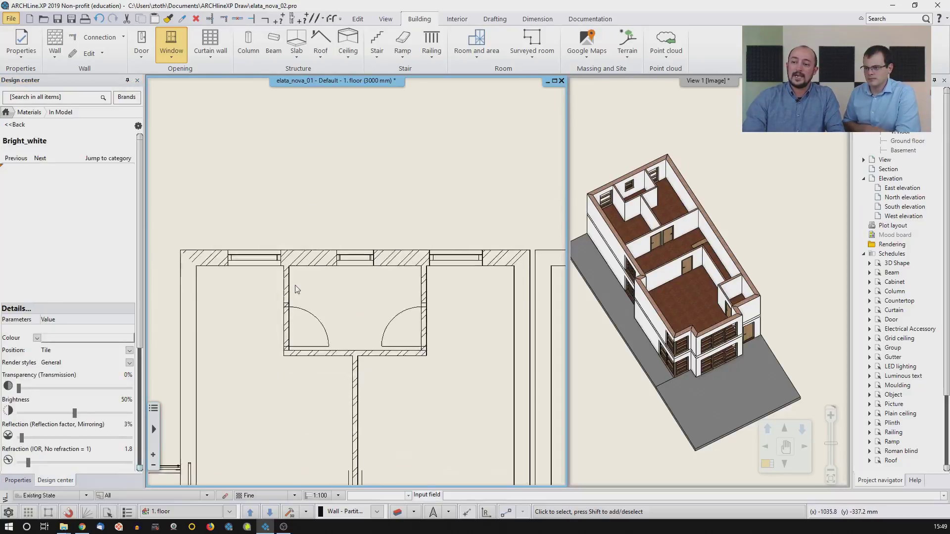
Step: Place a window similar to the small rear one in the small front corner room's outer wall, at the DWG window, and finish
scroll(360, 288, "down", 2)
scroll(364, 336, "up", 1)
middle_click_drag(364, 341, 340, 172)
middle_click_drag(417, 371, 380, 226)
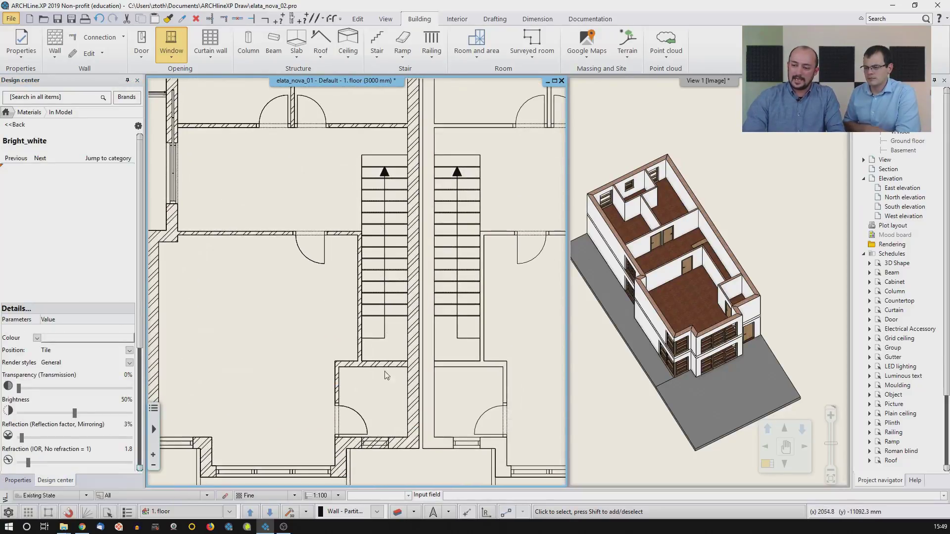
middle_click_drag(312, 217, 340, 405)
middle_click_drag(322, 180, 324, 225)
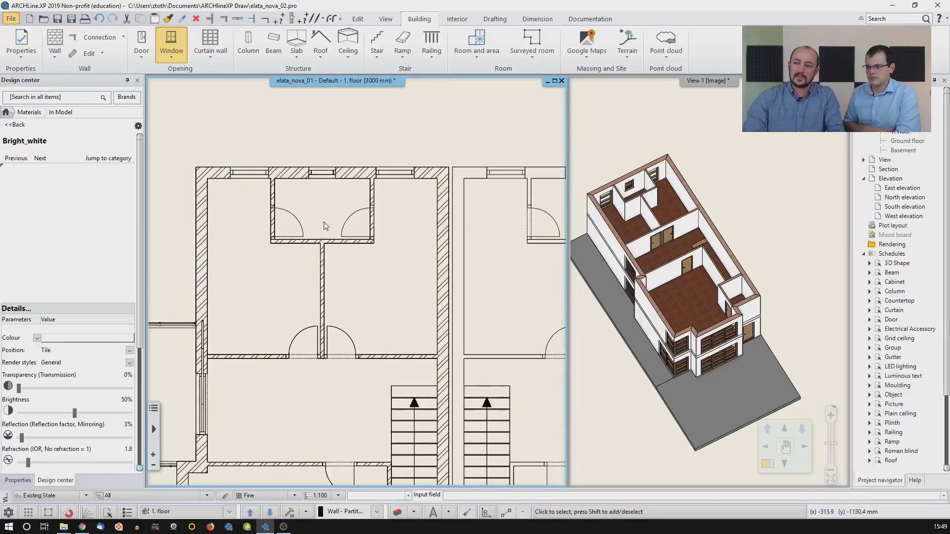
scroll(333, 212, "up", 1)
right_click(342, 197)
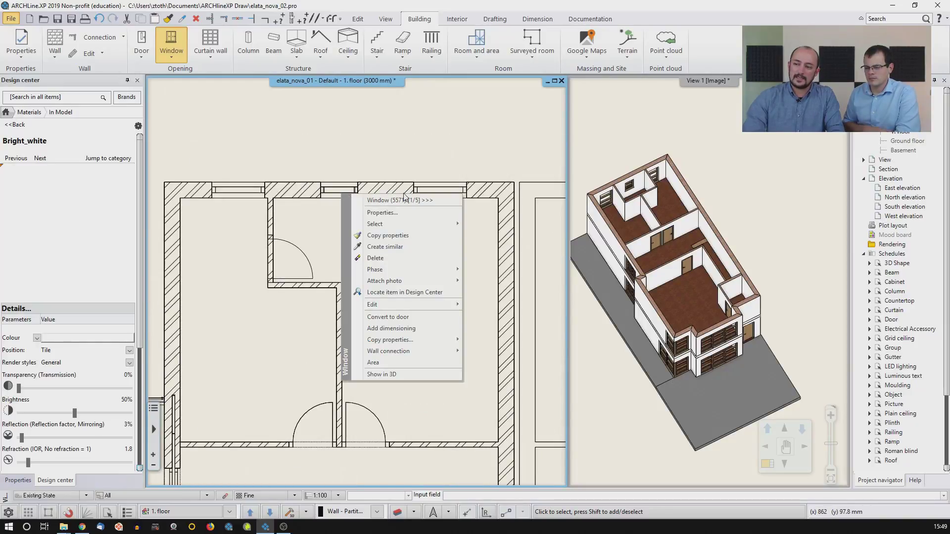
left_click(405, 247)
middle_click_drag(426, 378, 432, 257)
scroll(438, 337, "up", 1)
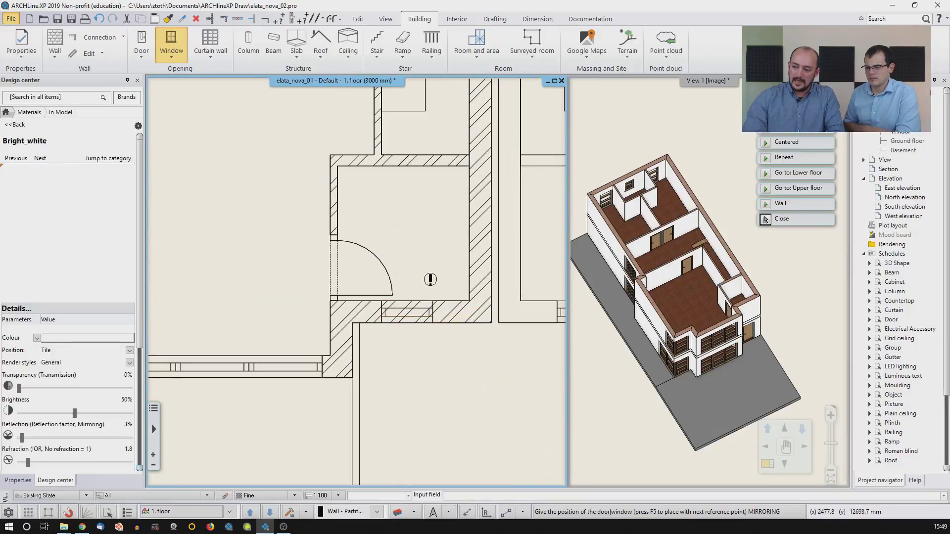
left_click(437, 295)
right_click(418, 260)
right_click(418, 259)
left_click(402, 237)
left_click(405, 243)
scroll(404, 243, "down", 5)
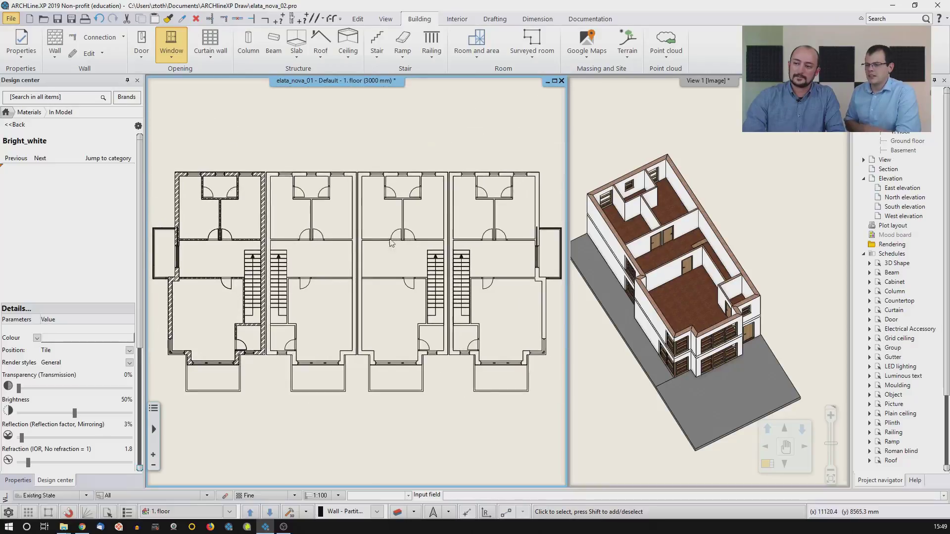
Step: Place two doors similar to the rear-room door in the small middle room's side partitions, both swinging inward along the DWG
scroll(291, 212, "up", 5)
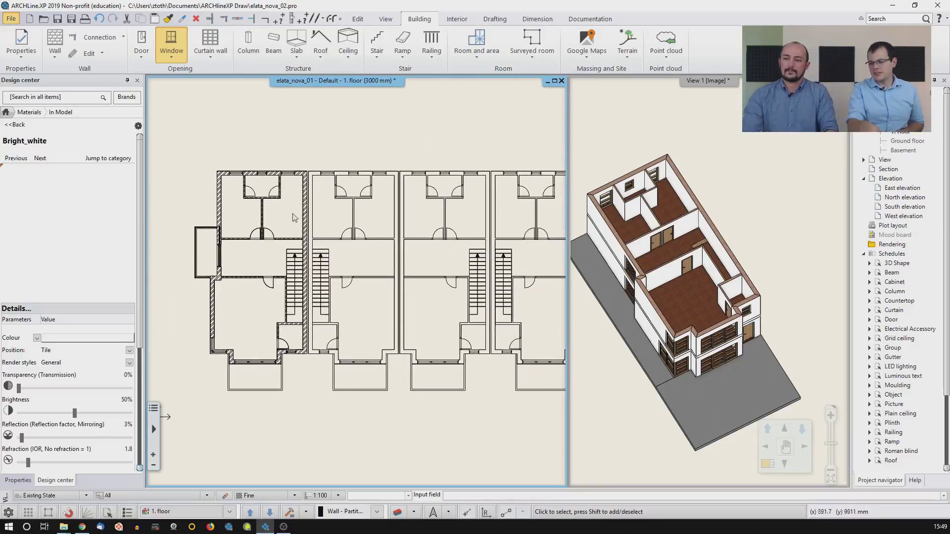
right_click(264, 323)
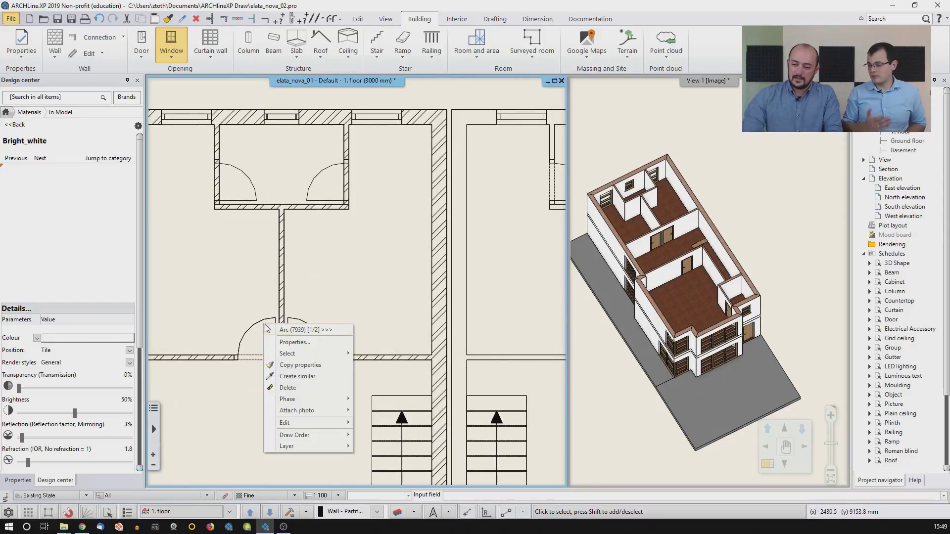
left_click(289, 333)
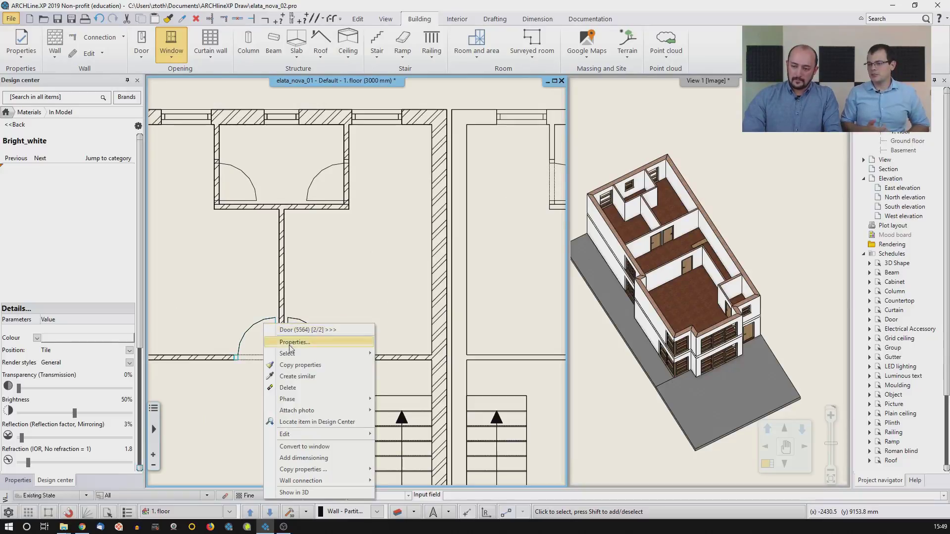
left_click(291, 377)
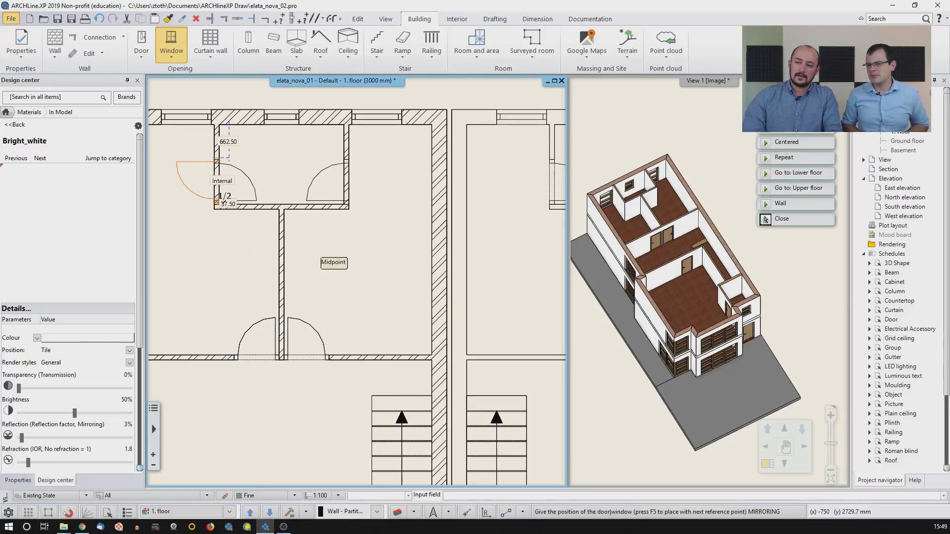
left_click(223, 201)
left_click(275, 178)
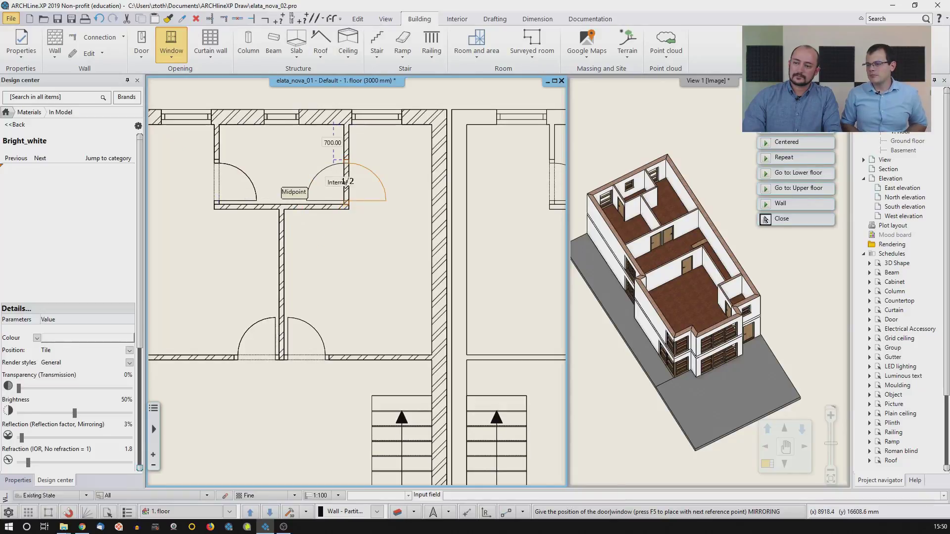
left_click(345, 181)
left_click(295, 203)
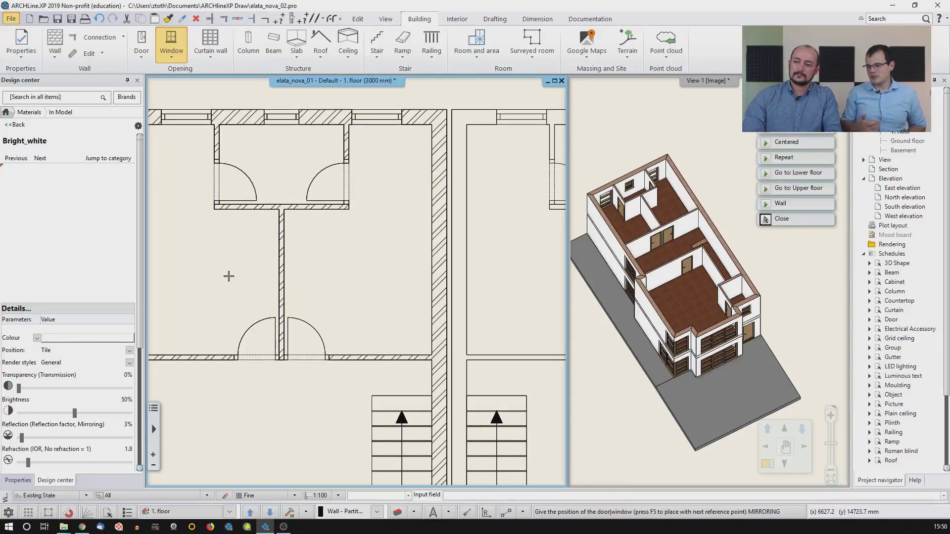
key("Escape")
middle_click(233, 278)
middle_click(234, 278)
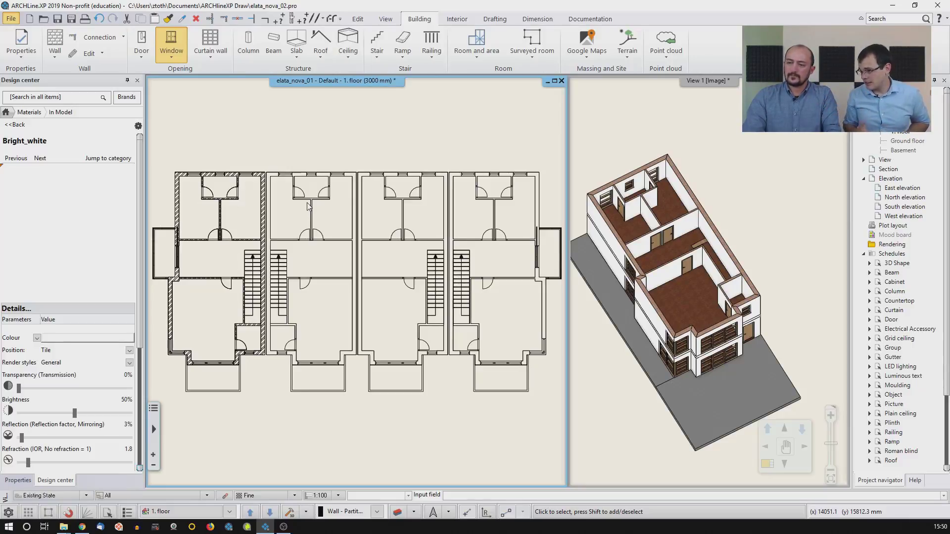
Step: Start a 1 layered 30 r.c. slab in sketch mode at the side balcony, tracing its rear edge from the house wall to the outer corner
scroll(218, 270, "up", 3)
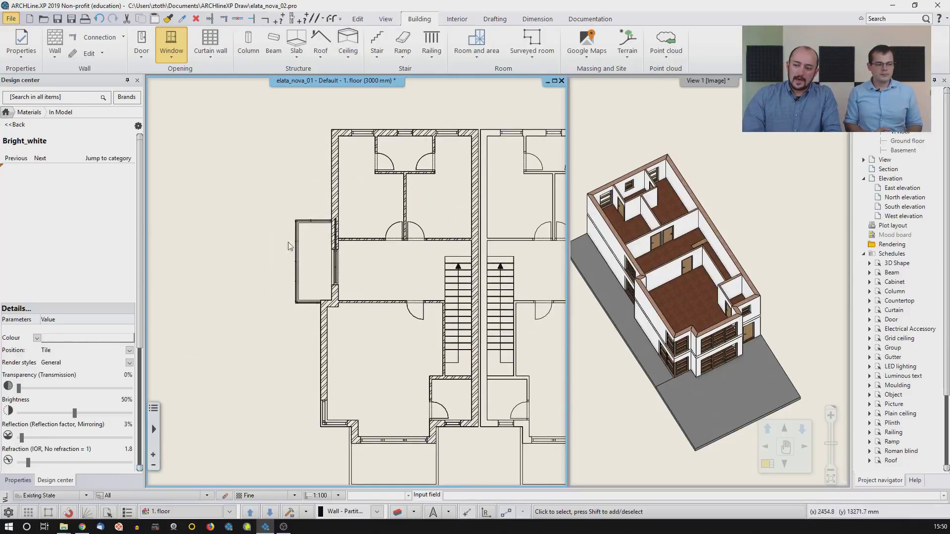
middle_click_drag(294, 244, 292, 267)
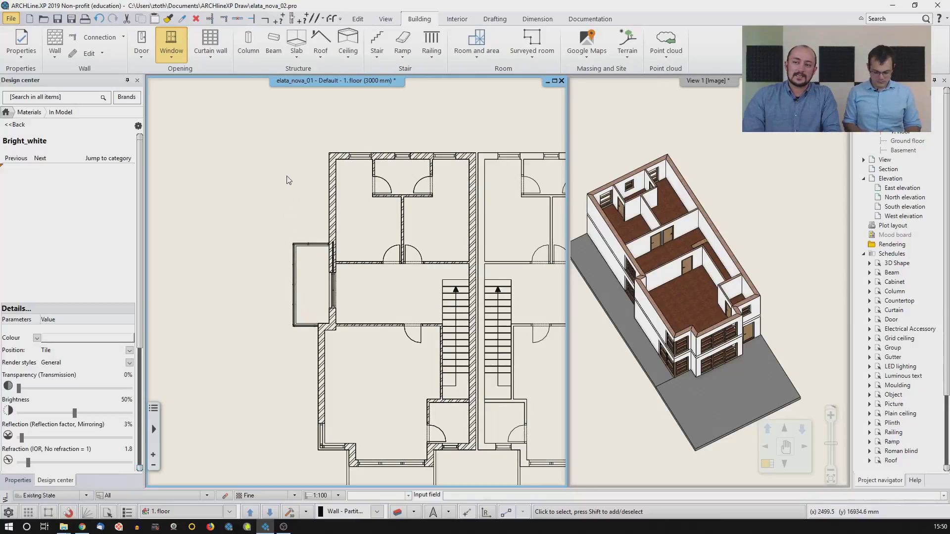
left_click(294, 59)
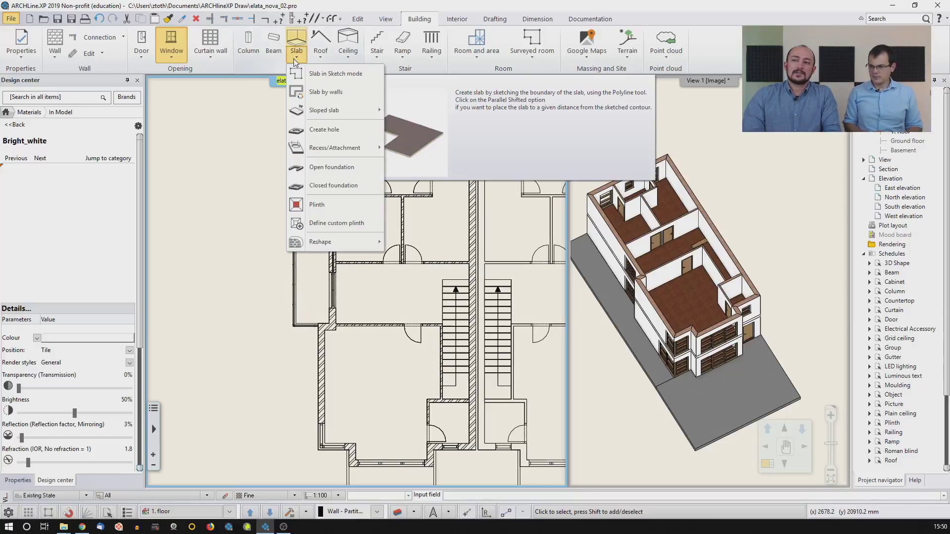
left_click(345, 74)
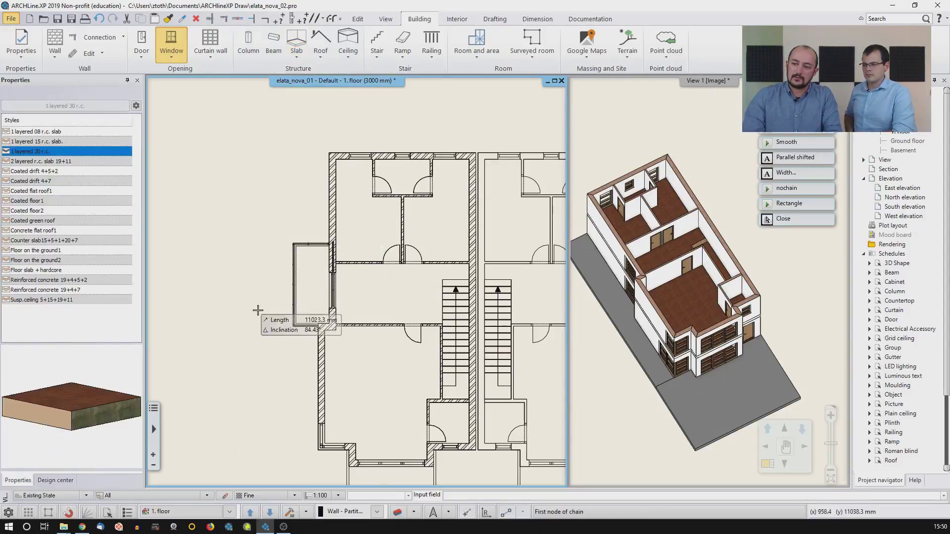
scroll(360, 250, "up", 5)
scroll(400, 250, "up", 3)
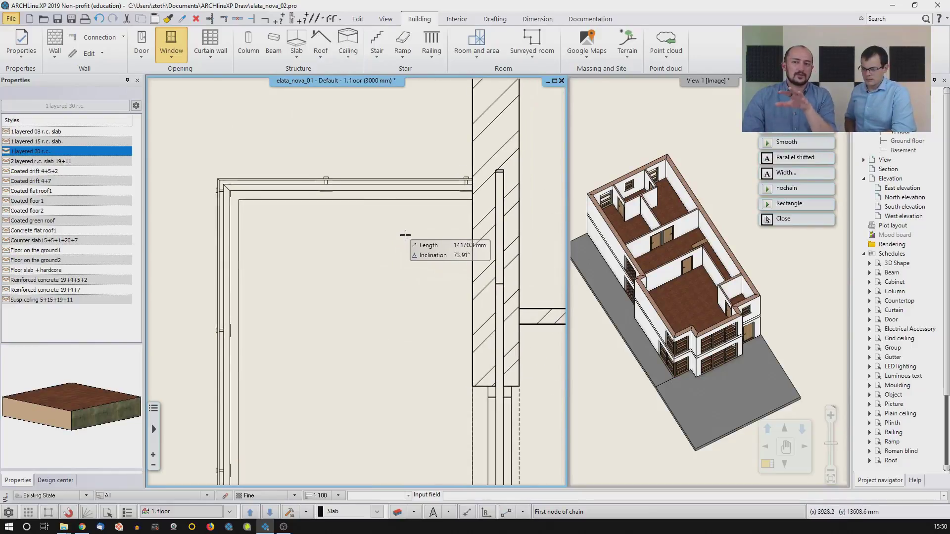
scroll(404, 236, "up", 3)
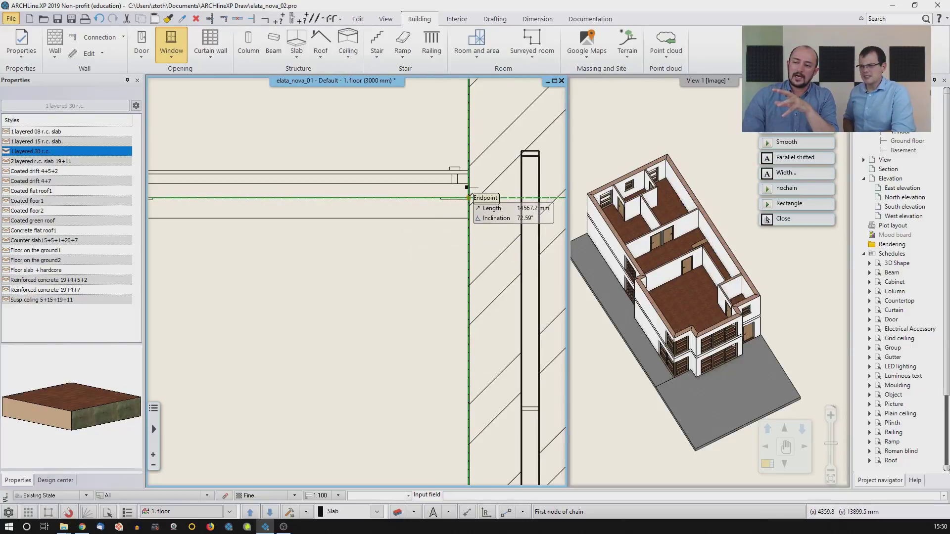
left_click(468, 198)
middle_click_drag(271, 216, 333, 217)
scroll(329, 215, "down", 2)
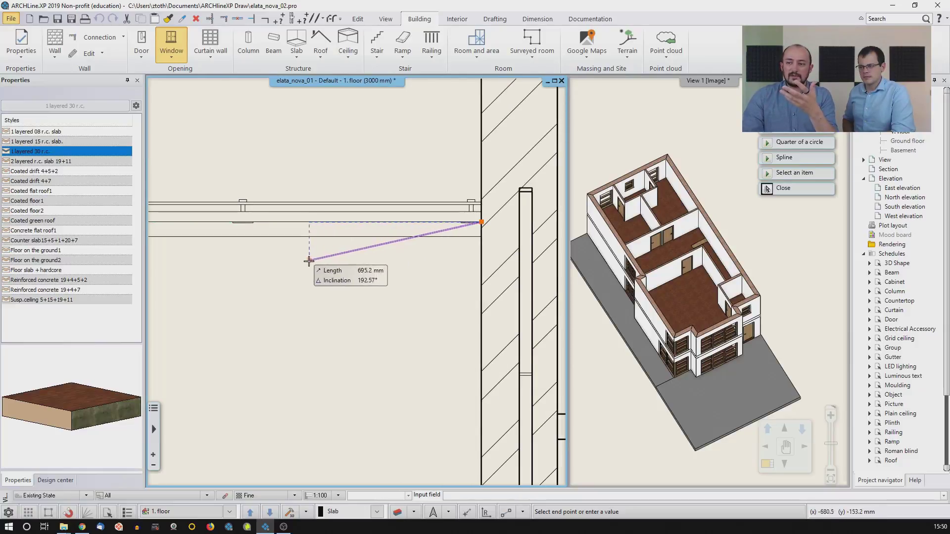
scroll(308, 260, "down", 3)
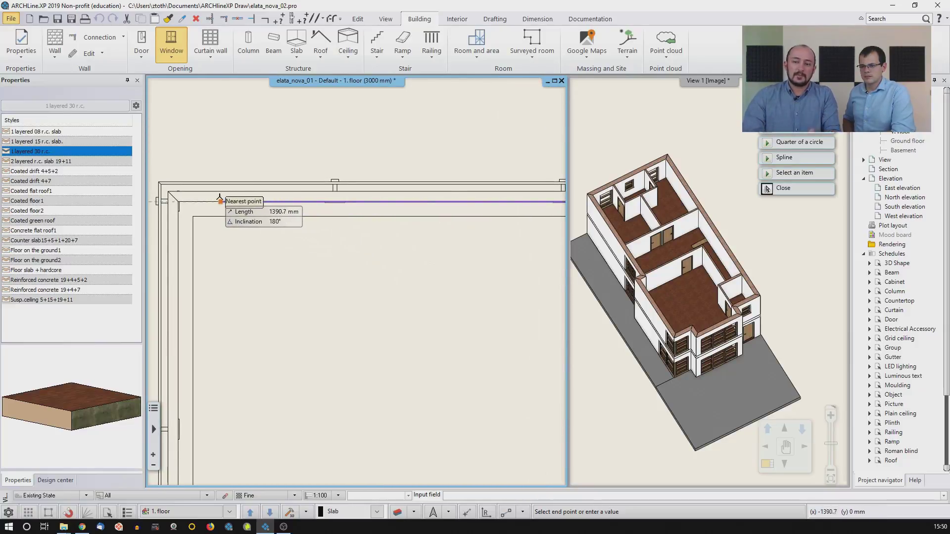
left_click(179, 201)
Step: Trace the balcony slab's outer edge to the front outer corner along the DWG, and undo the extra point placed on the front edge
middle_click_drag(224, 316, 276, 137)
middle_click_drag(306, 340, 311, 140)
middle_click_drag(328, 470, 349, 286)
scroll(316, 242, "up", 2)
scroll(238, 253, "up", 2)
left_click(199, 346)
left_click(353, 347)
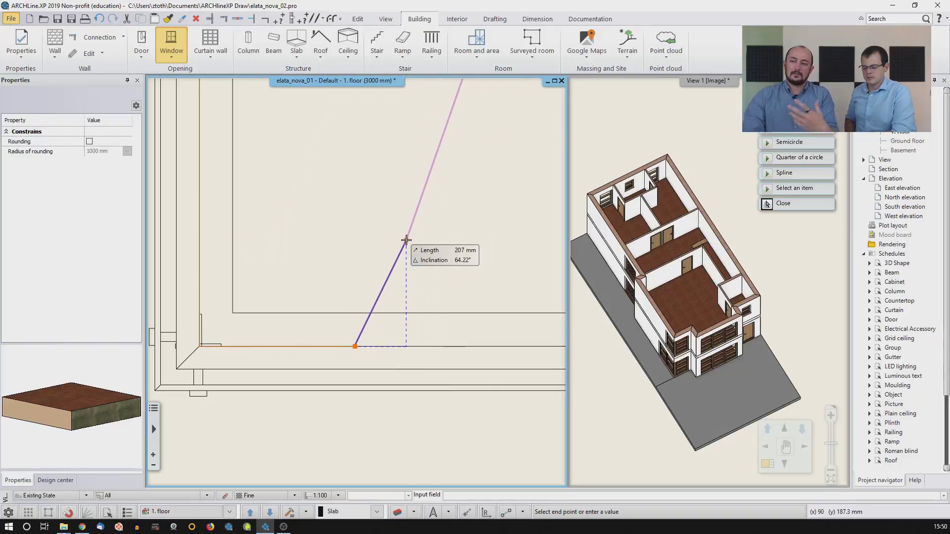
left_click(99, 21)
Step: Continue the balcony slab outline along the front edge to the house wall and into the wall's inner corner, and finish the slab
middle_click_drag(396, 247, 311, 222)
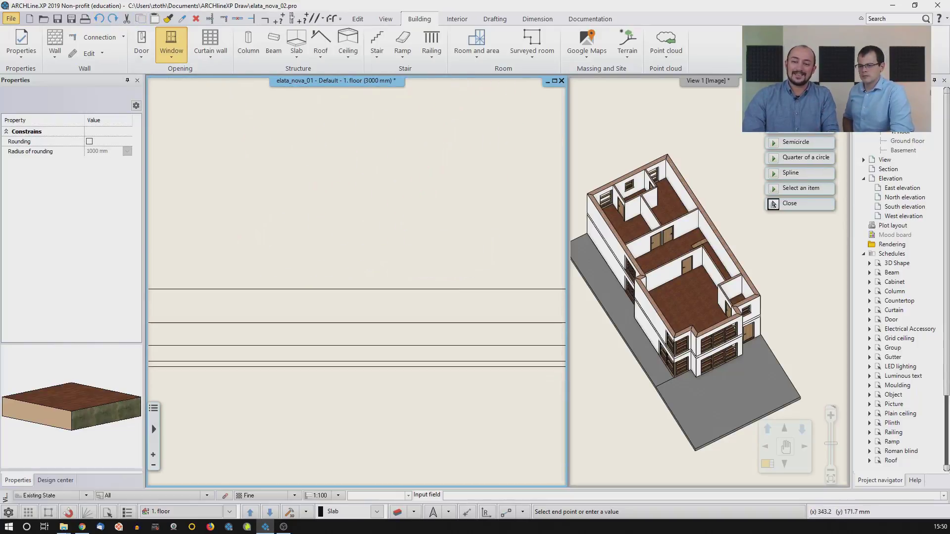
middle_click_drag(460, 260, 324, 223)
scroll(415, 250, "down", 3)
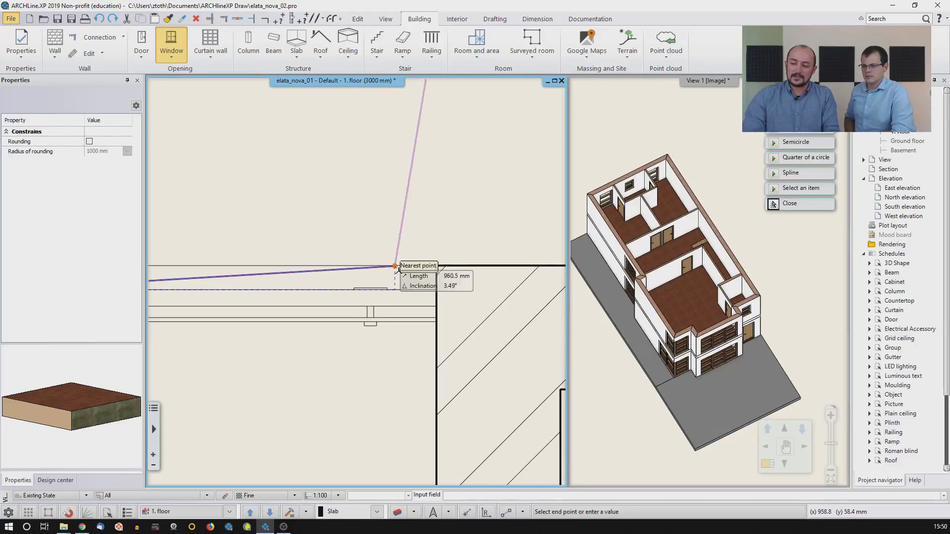
left_click(436, 265)
scroll(465, 247, "down", 3)
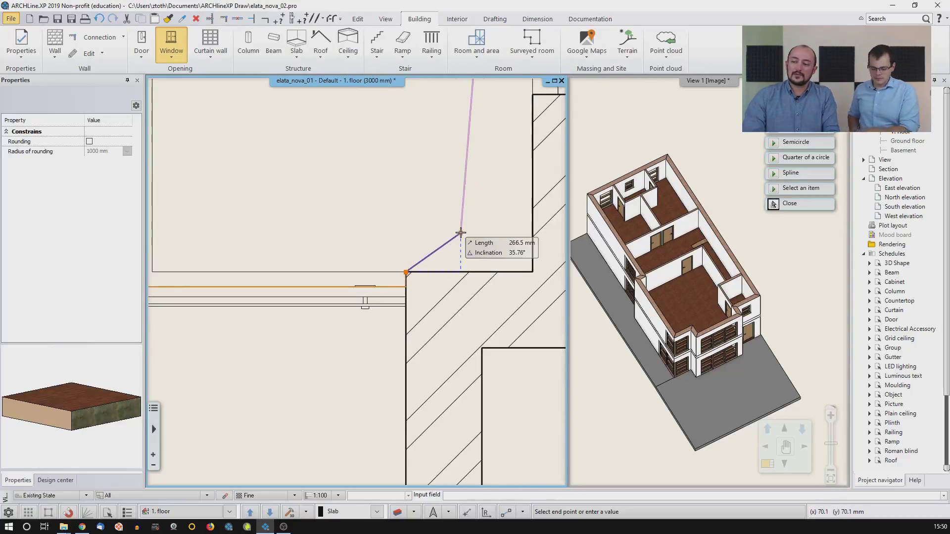
left_click(479, 315)
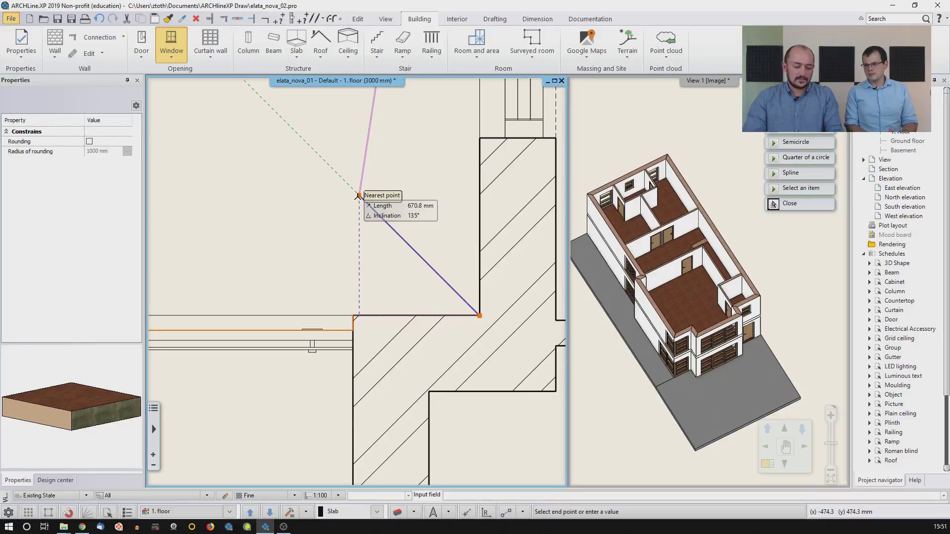
scroll(363, 200, "down", 3)
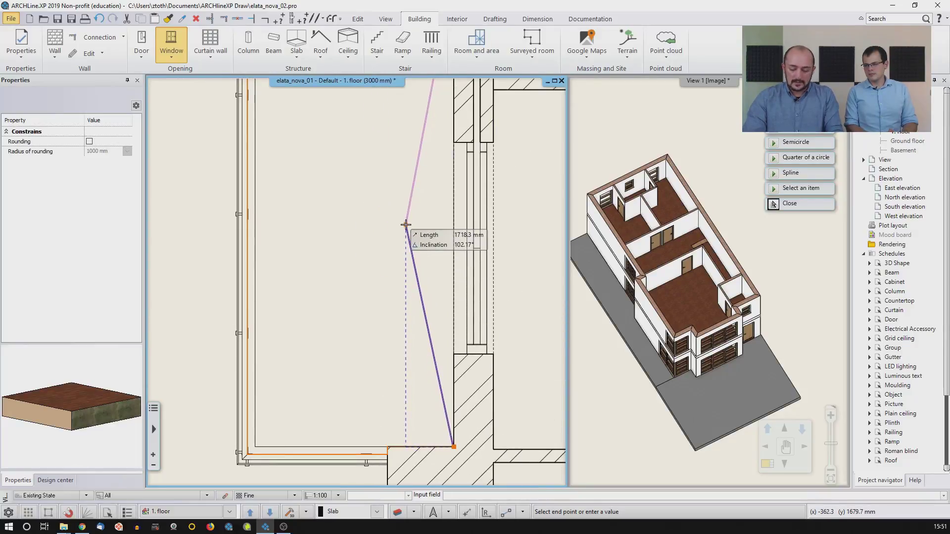
key("Return")
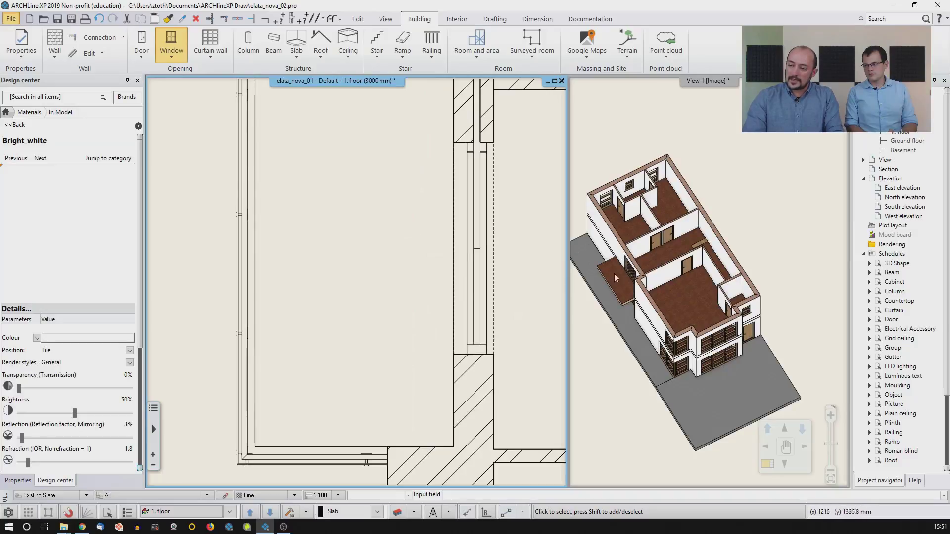
Step: Select the side balcony slab in the 3D view and set its top material to Bright_white
left_click(604, 277)
middle_click_drag(603, 277, 637, 281)
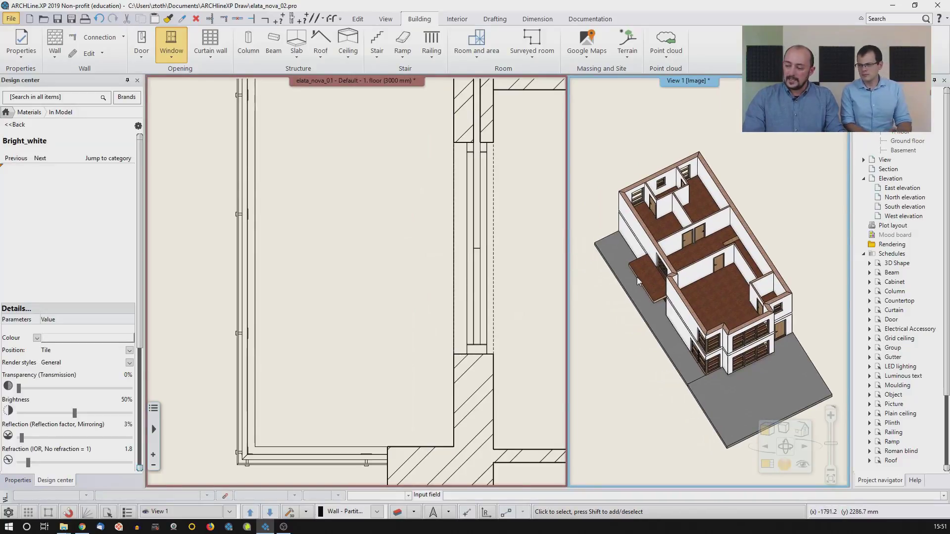
scroll(643, 280, "up", 5)
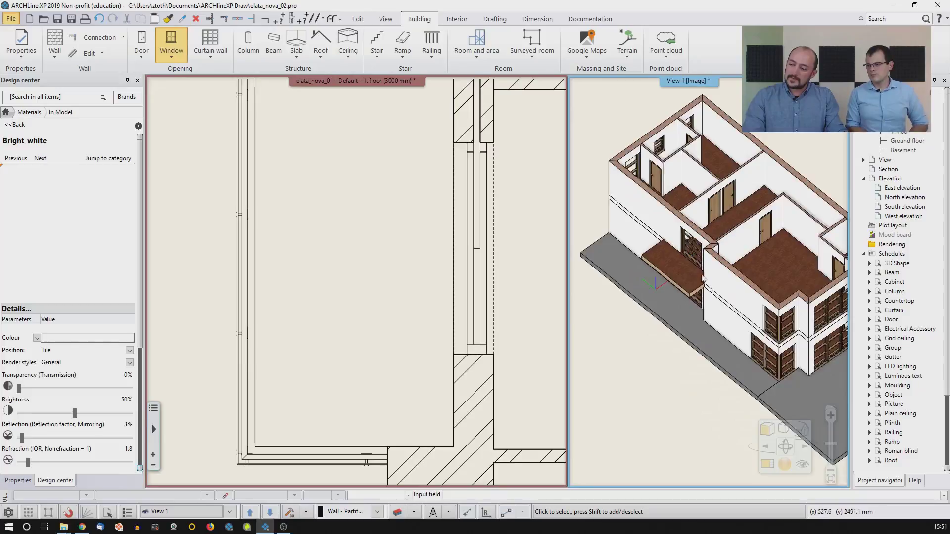
scroll(702, 279, "up", 2)
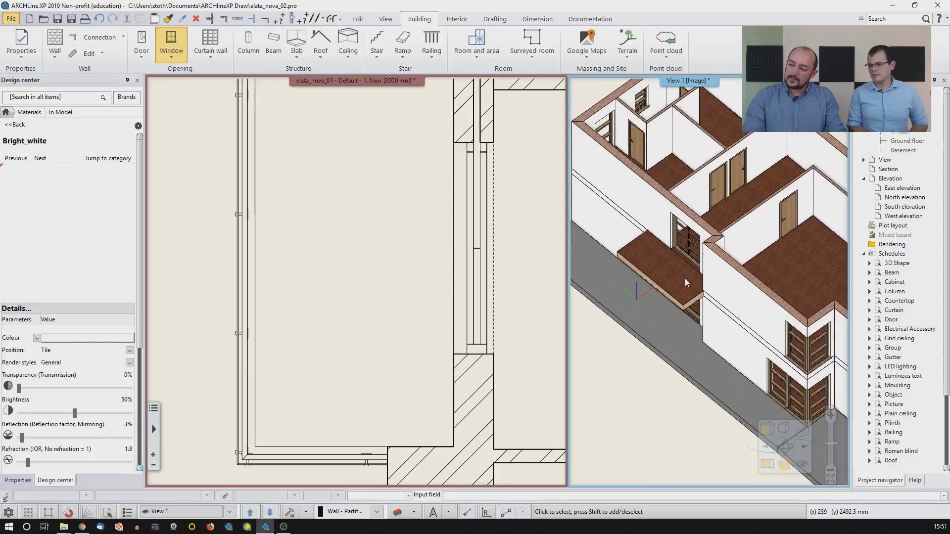
left_click(660, 264)
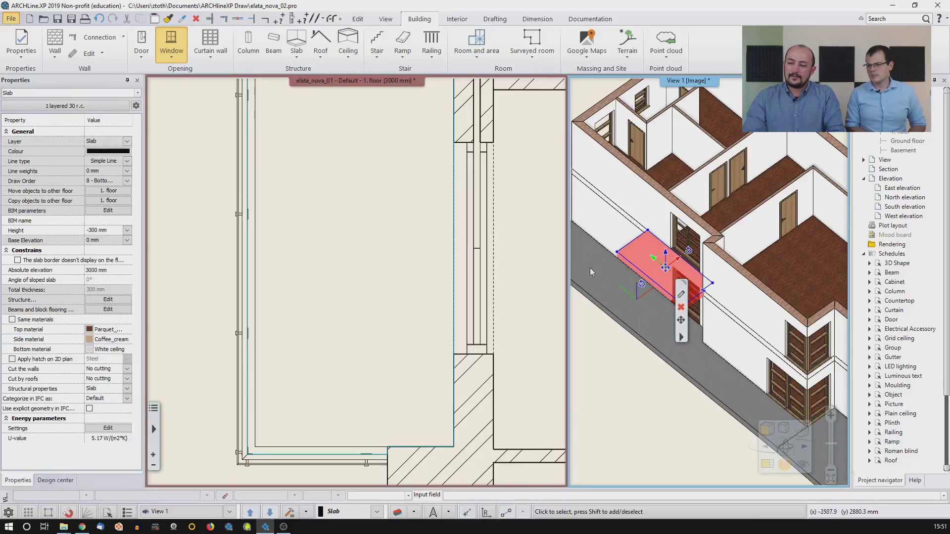
left_click(102, 331)
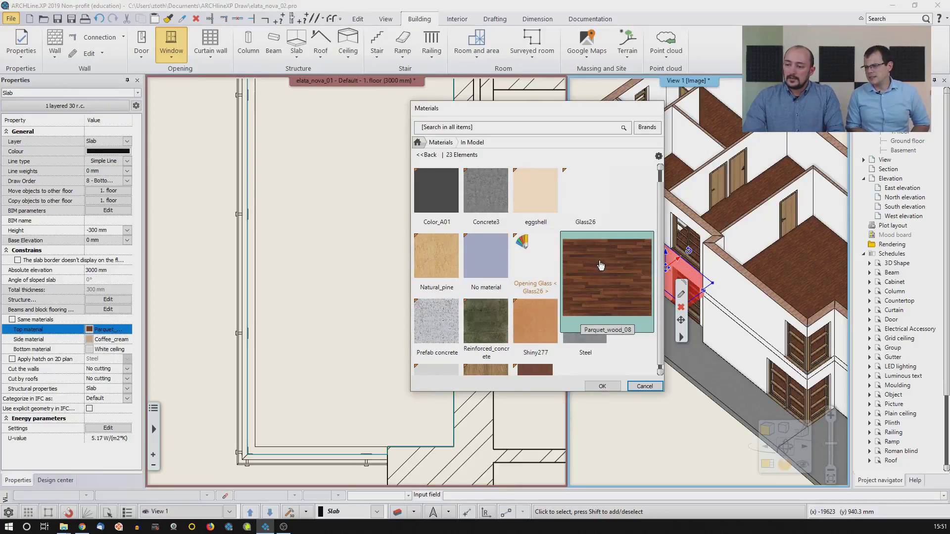
scroll(599, 261, "up", 1)
left_click(492, 260)
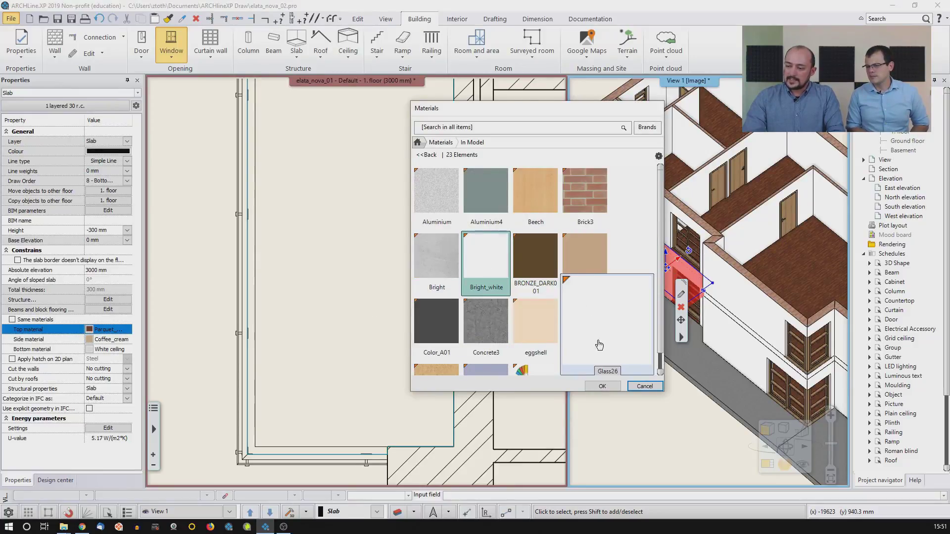
left_click(598, 386)
Step: Set the side balcony slab's side material to Bright_white and deselect the slab
left_click(120, 340)
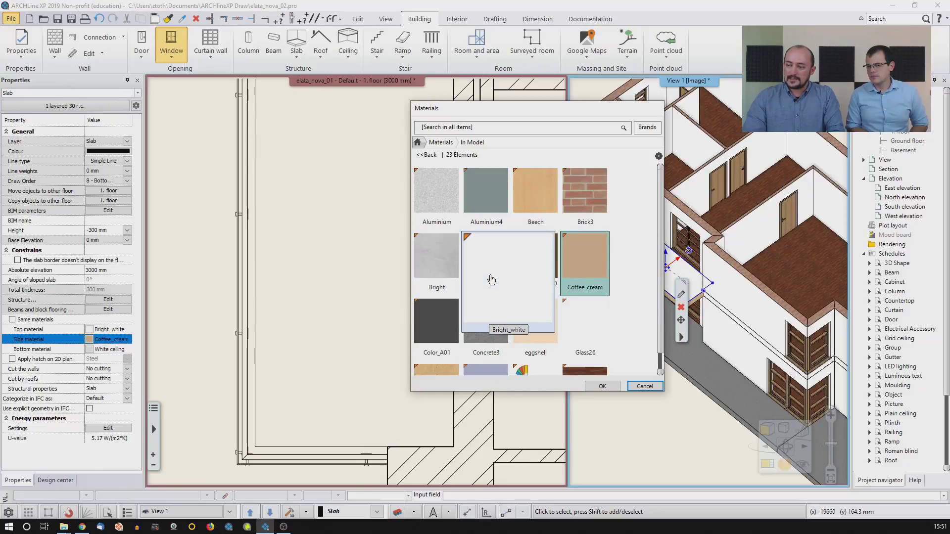
left_click(488, 257)
left_click(588, 386)
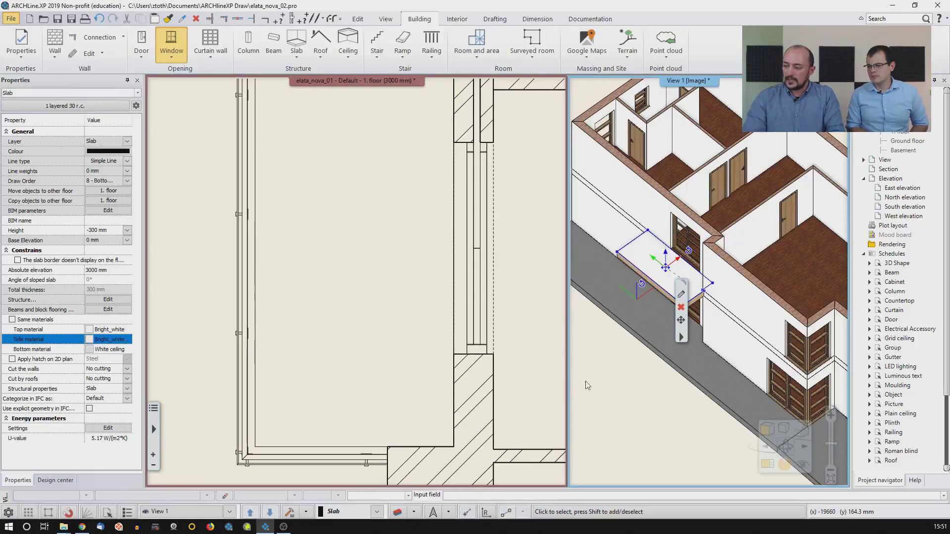
left_click(334, 223)
scroll(337, 238, "down", 2)
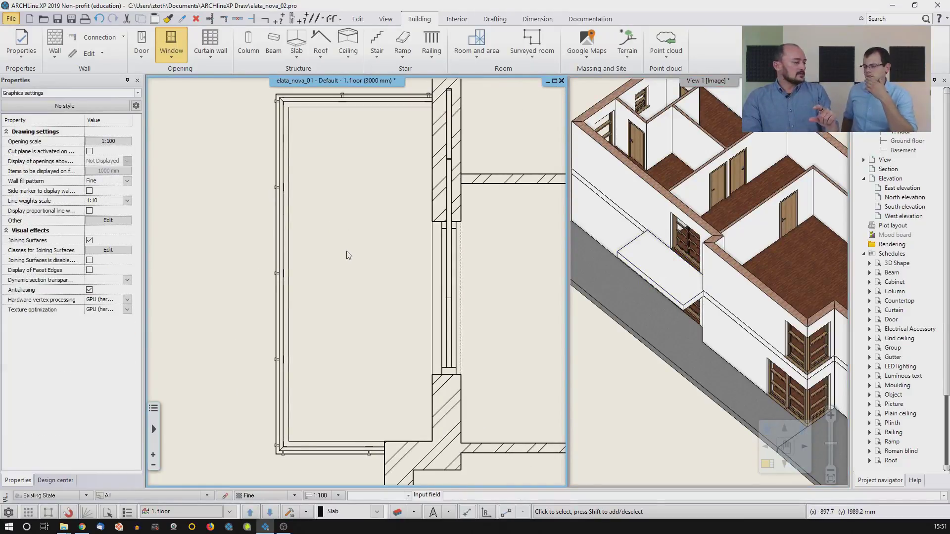
left_click(297, 107)
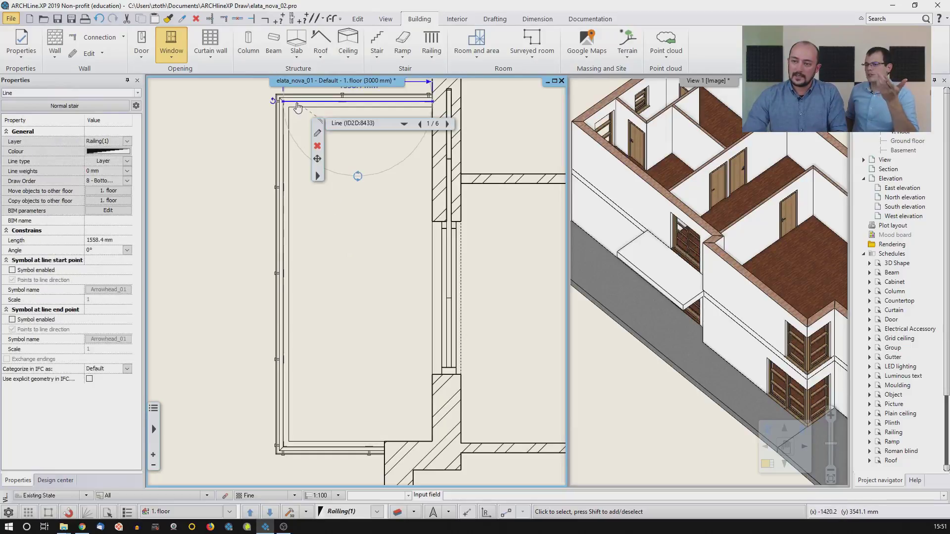
left_click(420, 128)
left_click(379, 202)
left_click(394, 248)
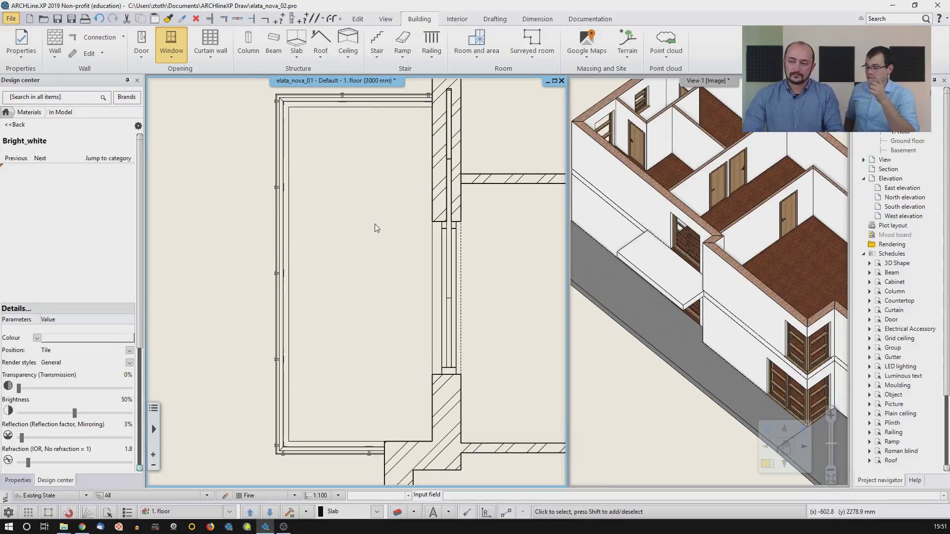
Step: Sketch a rectangular 1 layered 30 r.c. slab for the front balcony, following the inner DWG outline between the two bay wall corners
scroll(377, 228, "down", 5)
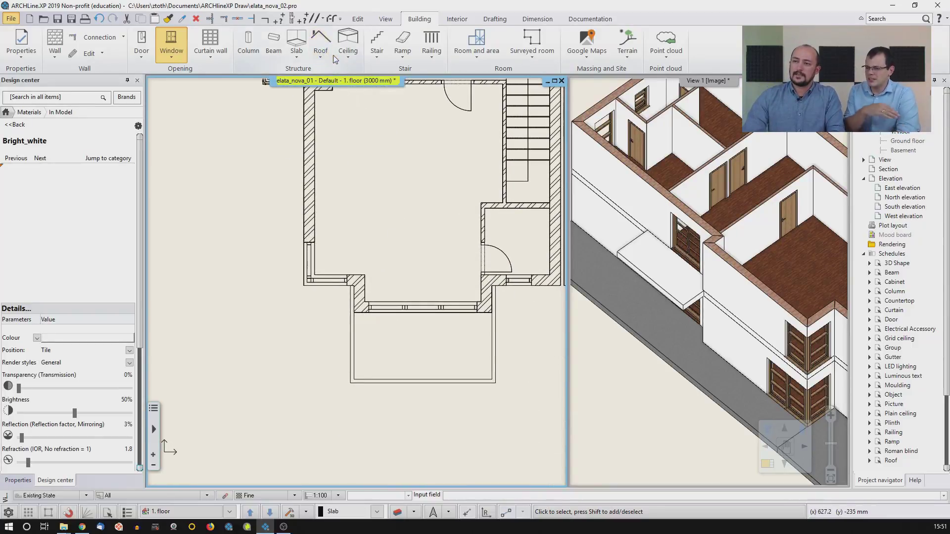
left_click(297, 56)
left_click(326, 75)
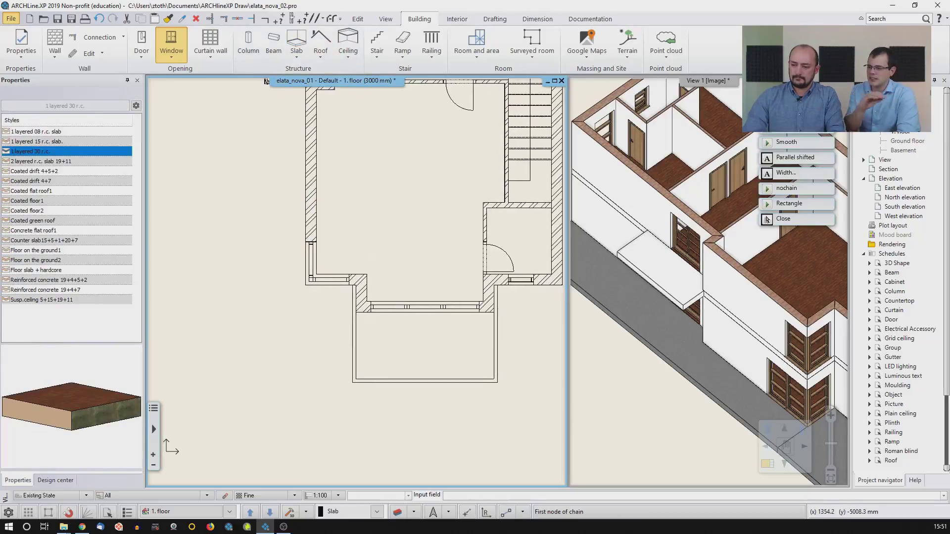
scroll(381, 322, "up", 3)
left_click(316, 277)
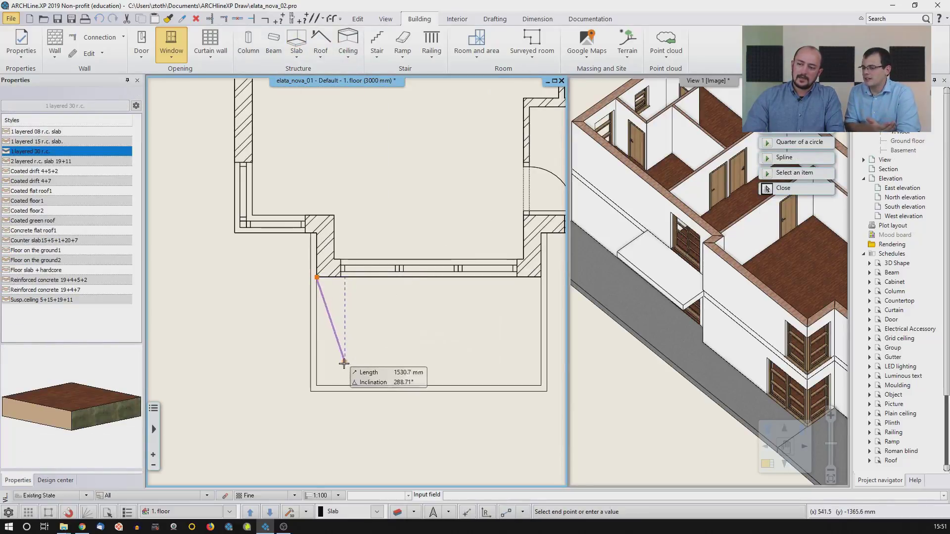
left_click(316, 385)
left_click(540, 385)
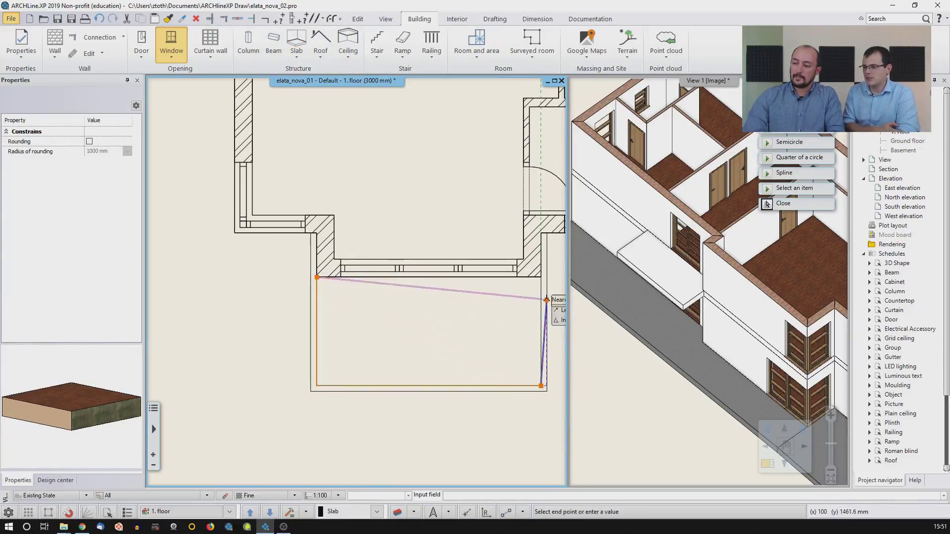
left_click(541, 277)
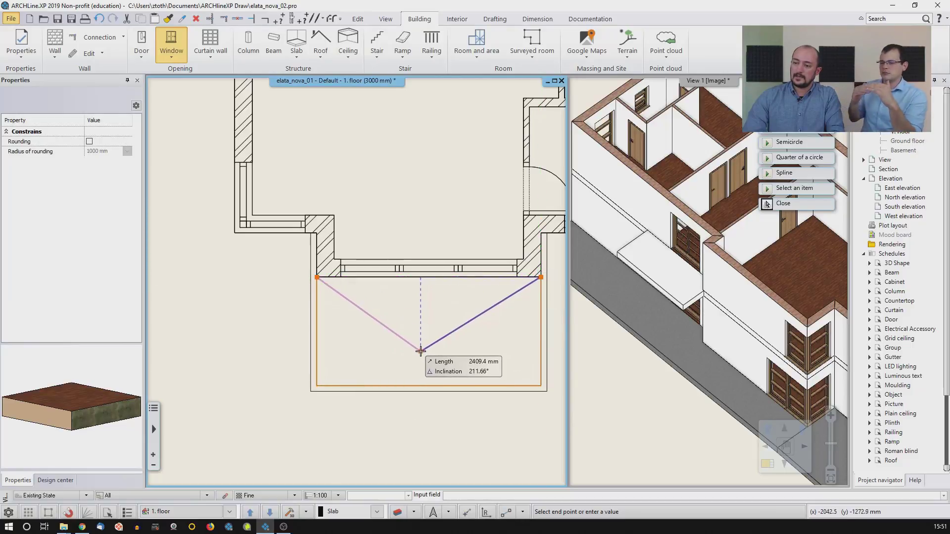
key("Return")
middle_click_drag(707, 305, 682, 306)
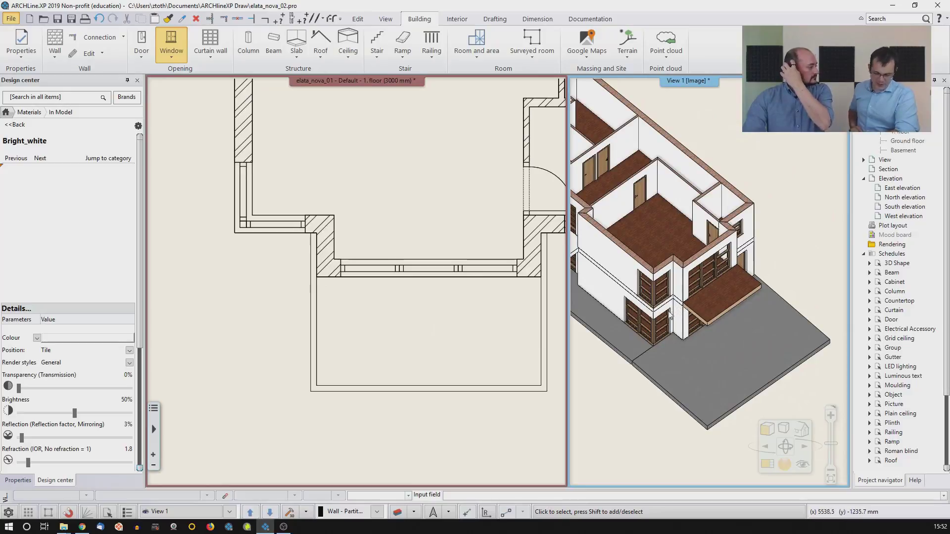
Step: Select the front balcony slab inside the grouped outline and set its base elevation to -300 mm and its height to -100 mm
left_click(333, 310)
left_click(325, 308)
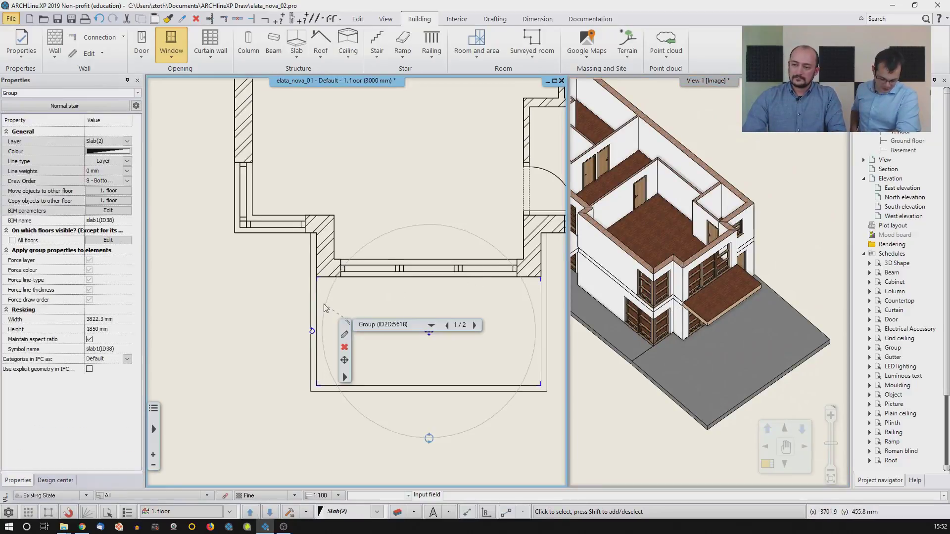
left_click(474, 325)
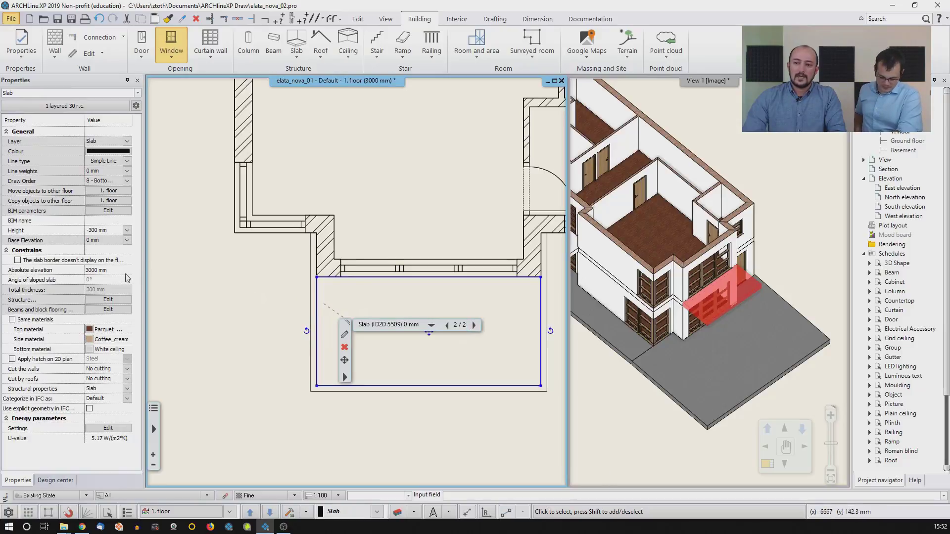
left_click(102, 239)
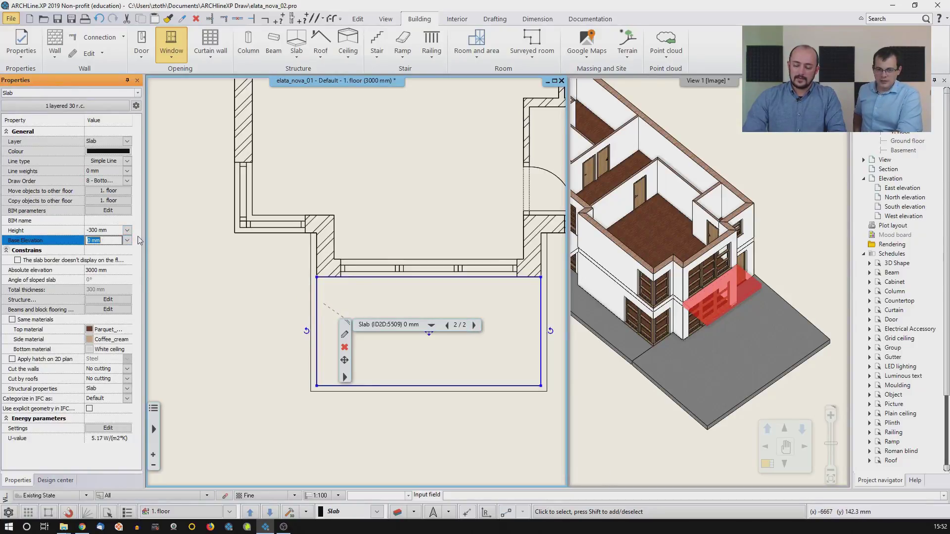
type("-3")
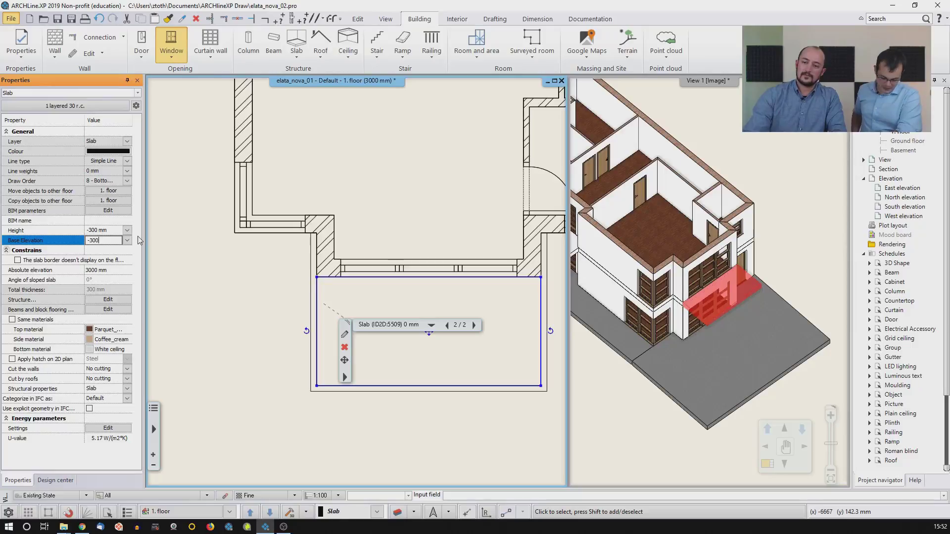
type("00")
left_click(93, 231)
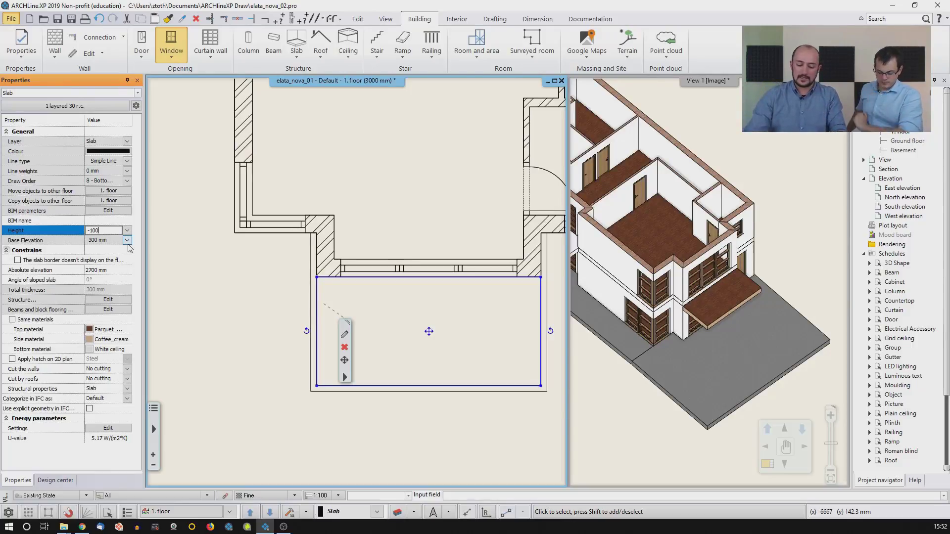
key("Return")
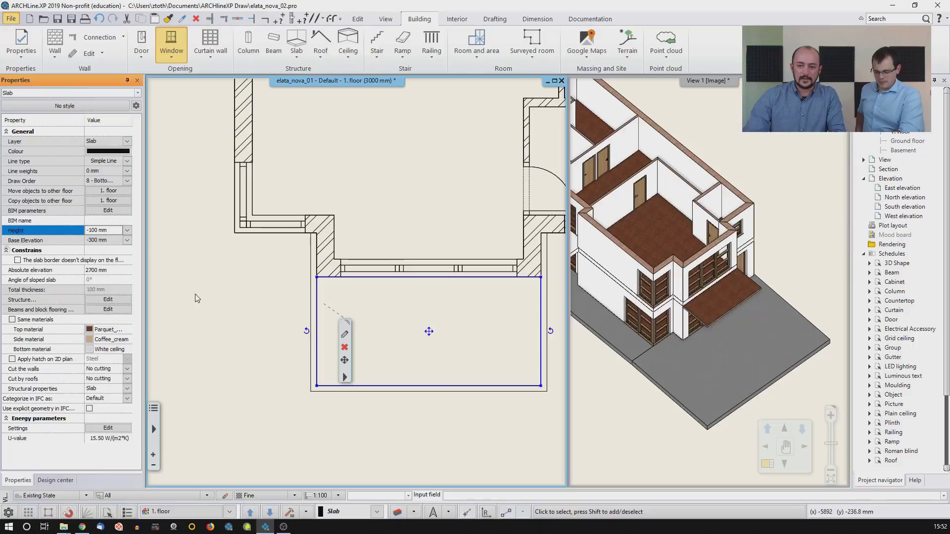
Step: Set the lower front balcony slab's side and bottom materials to Concrete3 and deselect the slab
left_click(118, 343)
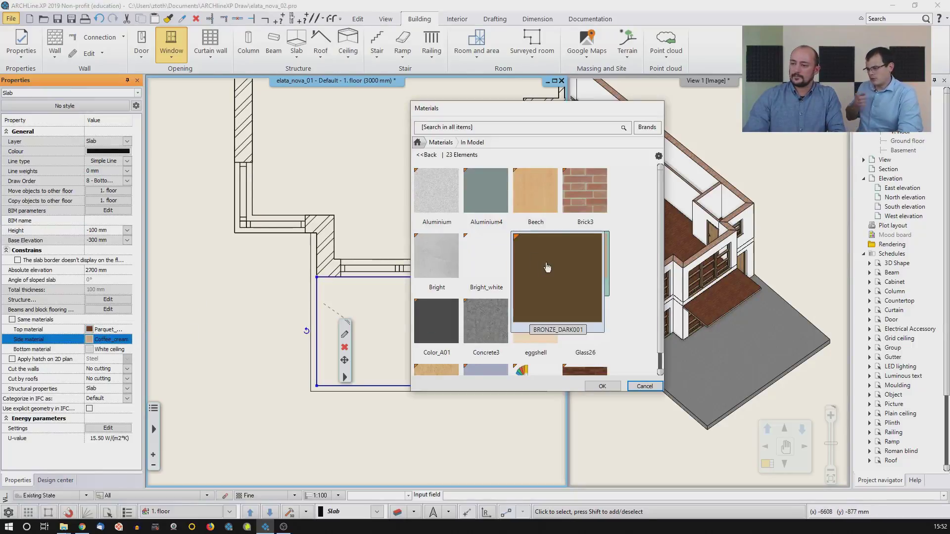
double_click(500, 325)
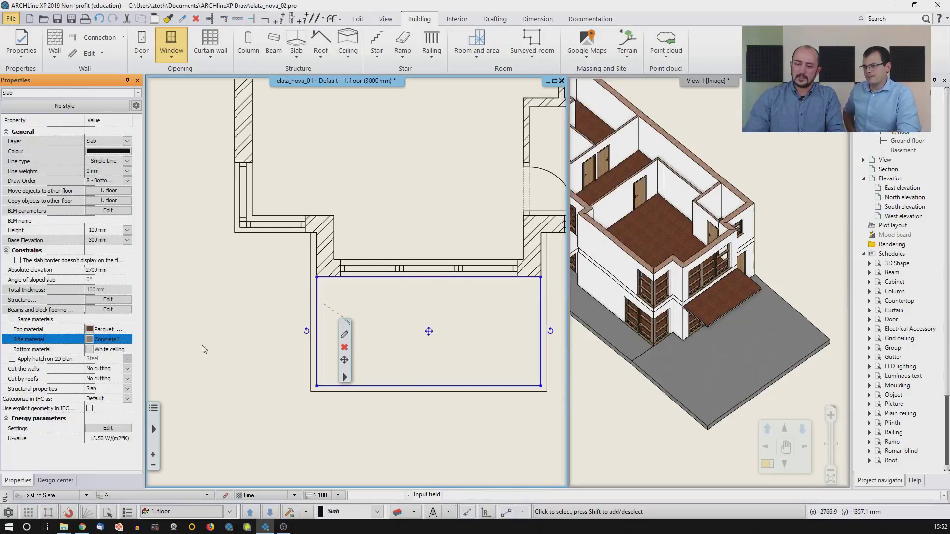
left_click(107, 350)
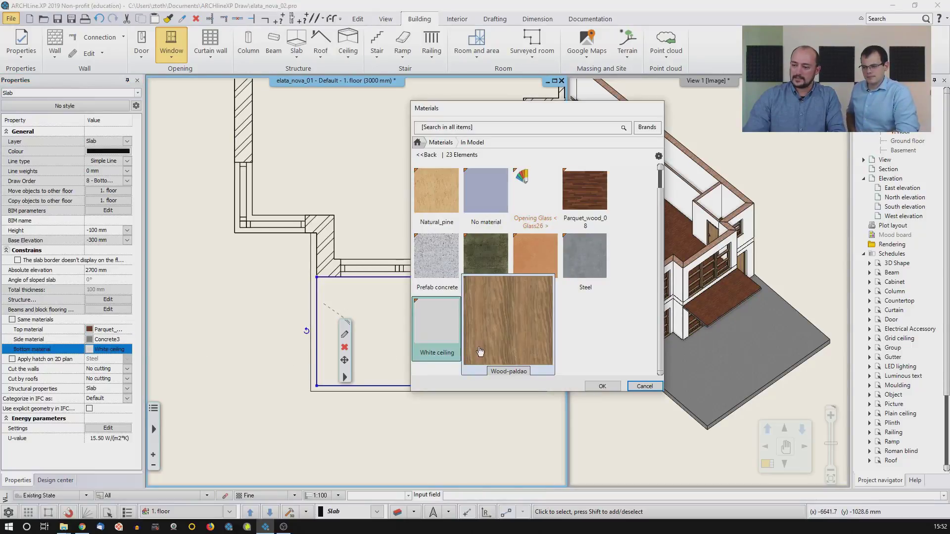
scroll(568, 282, "up", 5)
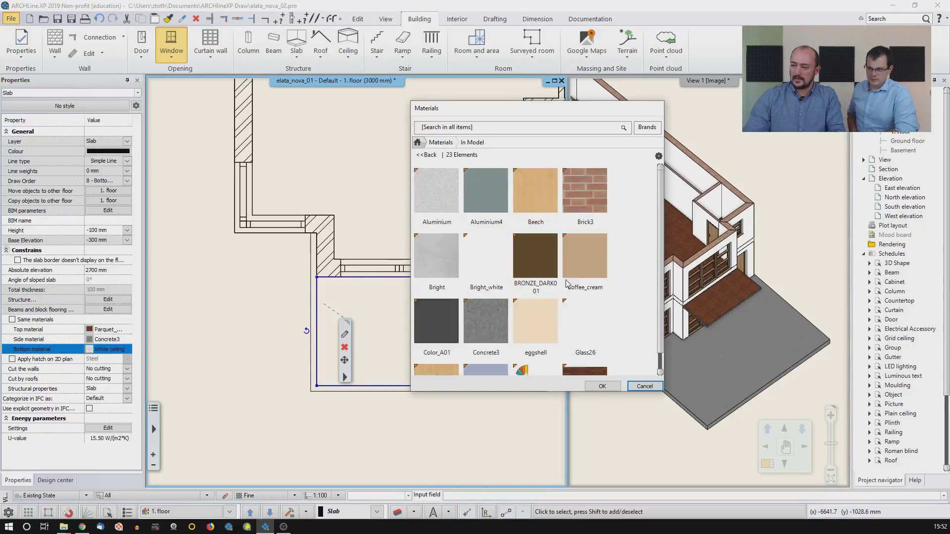
left_click(486, 322)
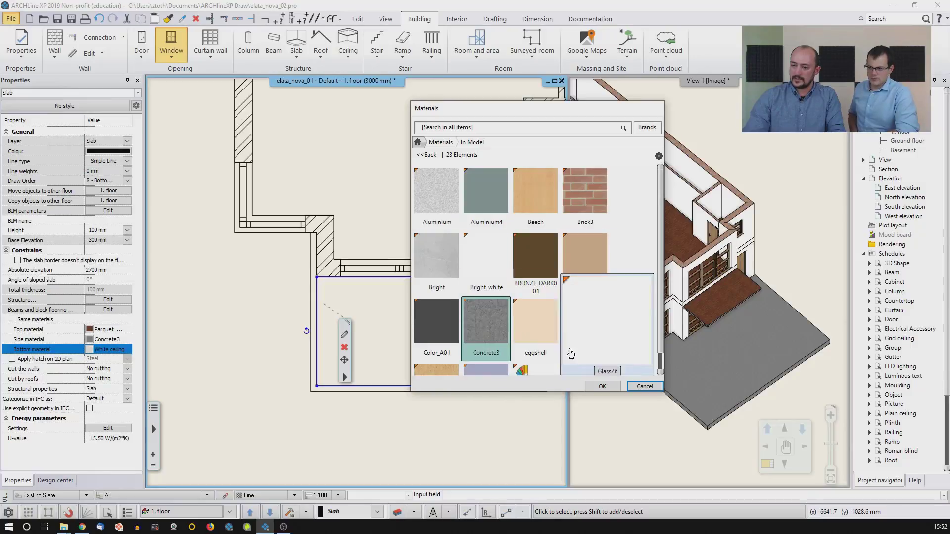
left_click(602, 385)
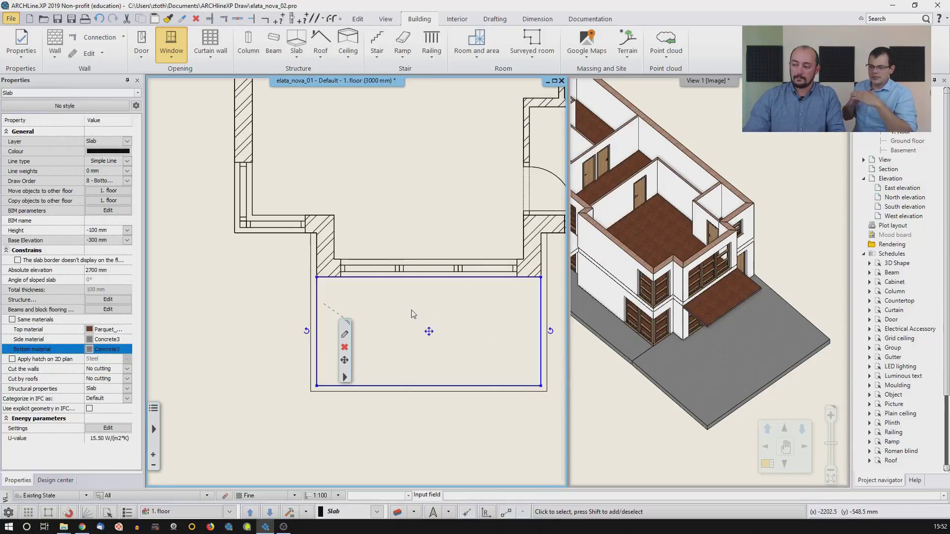
left_click(251, 294)
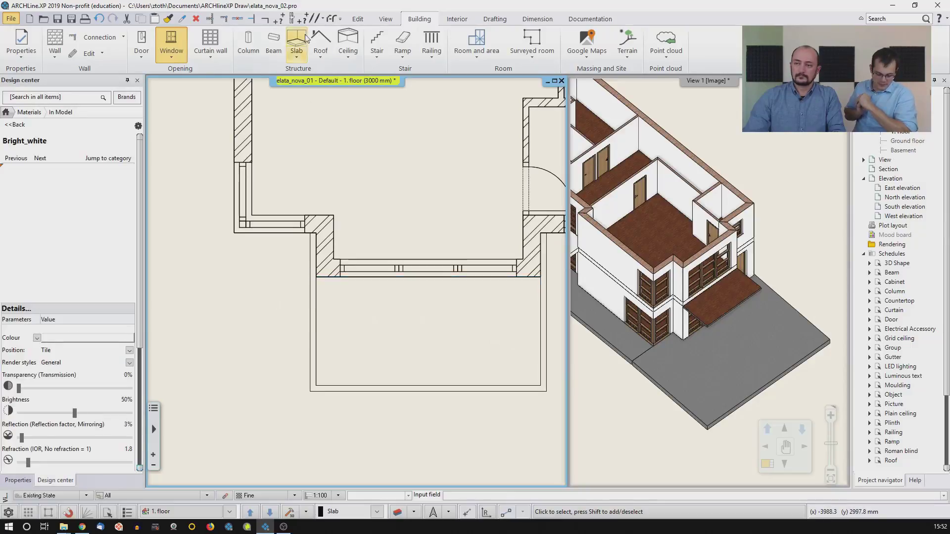
Step: Sketch a second 1 layered 30 r.c. slab for the front balcony, following the bay wall corners and the outer DWG outline
left_click(296, 57)
left_click(316, 71)
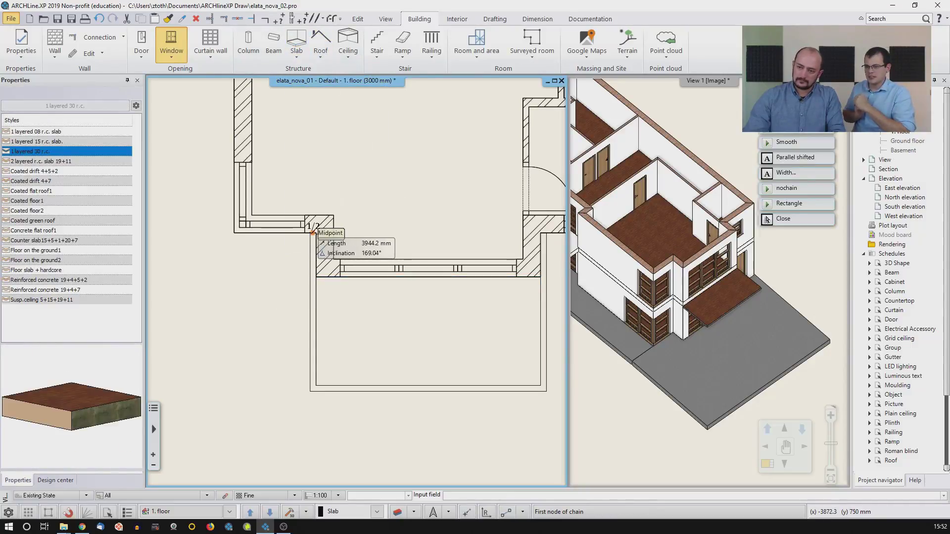
left_click(314, 232)
left_click(316, 277)
middle_click_drag(462, 286, 356, 284)
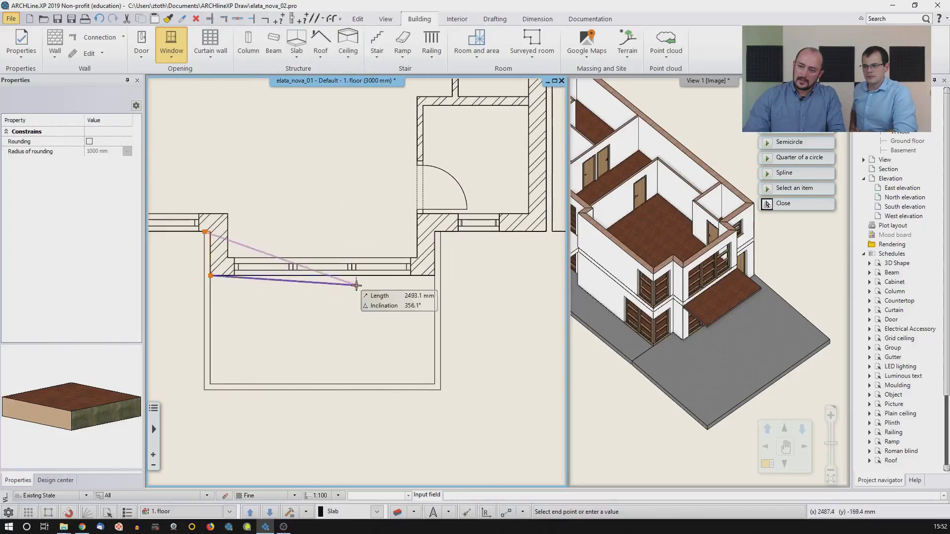
left_click(434, 275)
left_click(434, 231)
left_click(440, 232)
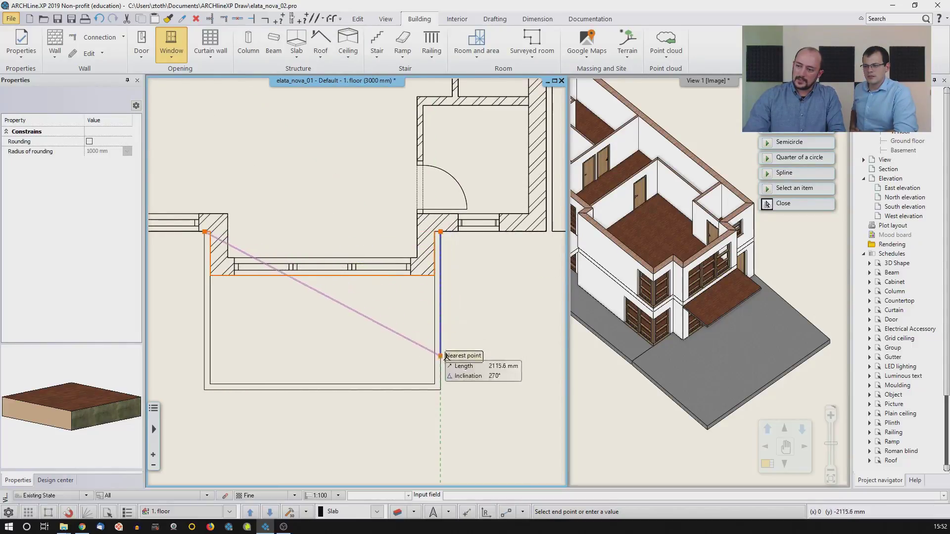
left_click(440, 390)
middle_click_drag(277, 390, 457, 361)
left_click(384, 360)
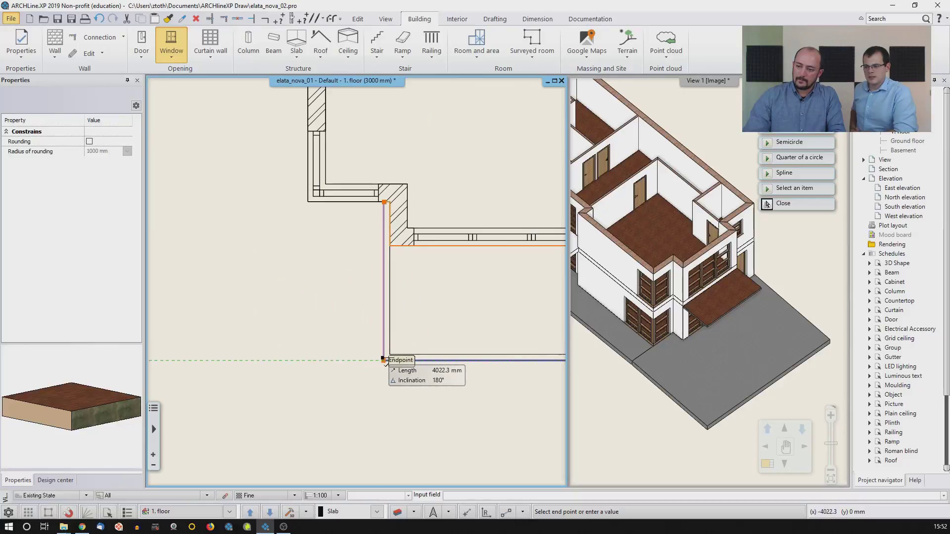
key("Return")
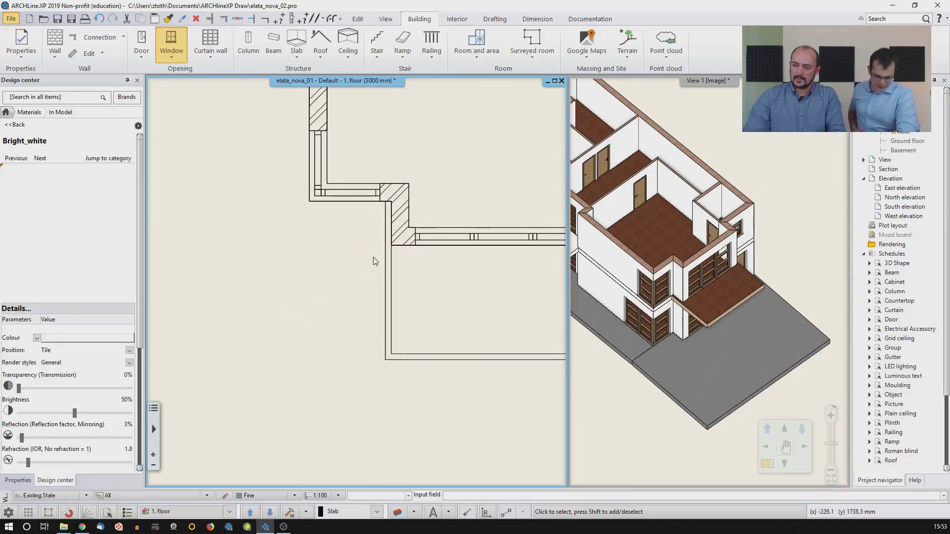
Step: Select the outer front balcony slab and set its base elevation to -200 mm and its height to -100 mm
left_click(385, 261)
left_click(504, 270)
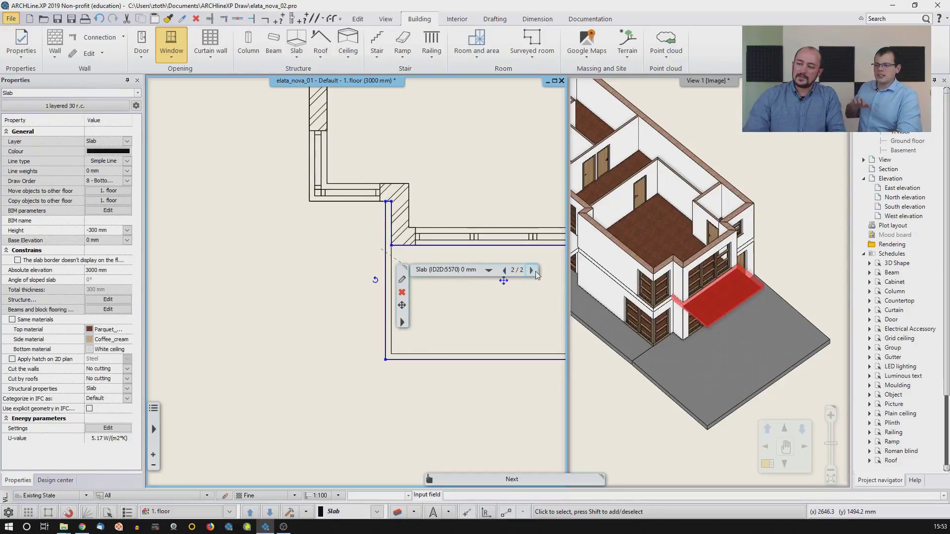
left_click(504, 270)
left_click(504, 271)
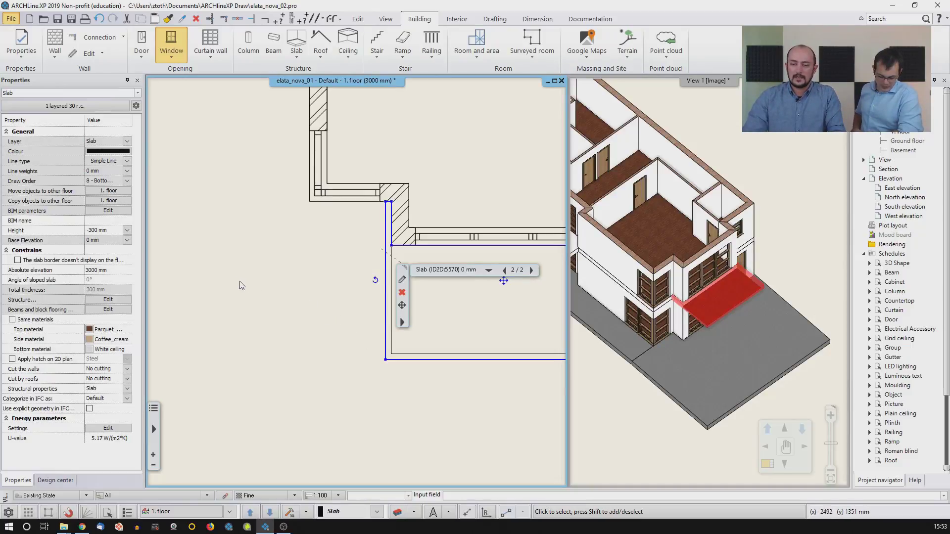
left_click(102, 240)
type("-200")
left_click(110, 230)
type("-100")
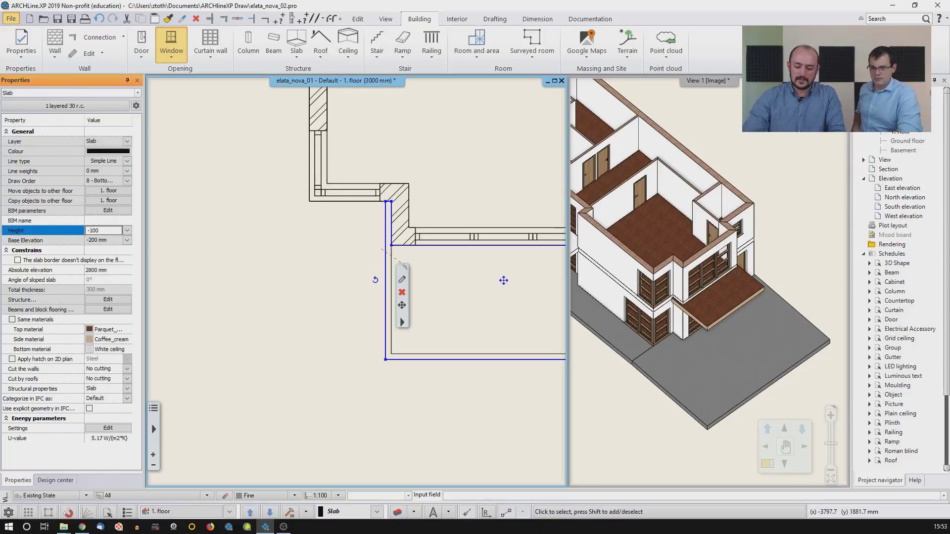
key("Return")
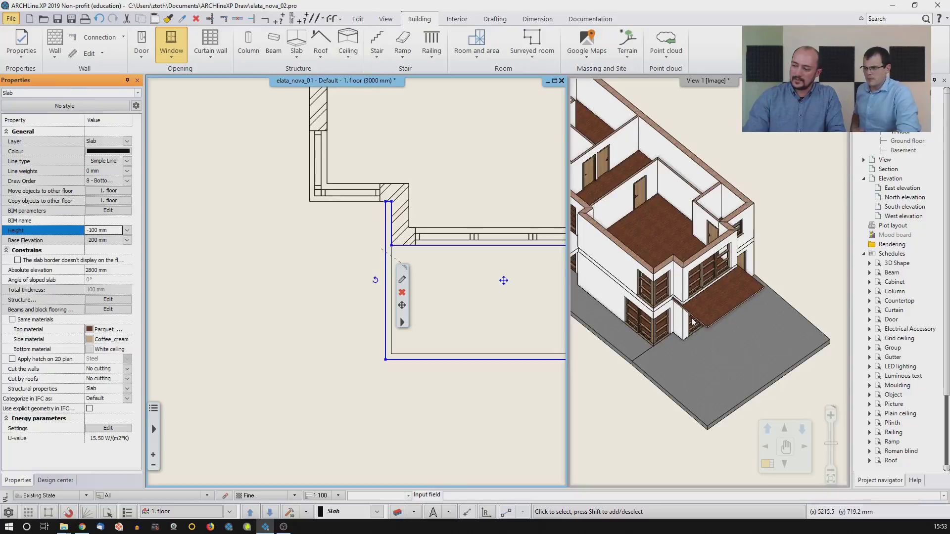
Step: Set the outer front balcony slab's top material to Bright_white
middle_click_drag(708, 315, 688, 314)
scroll(604, 274, "up", 5)
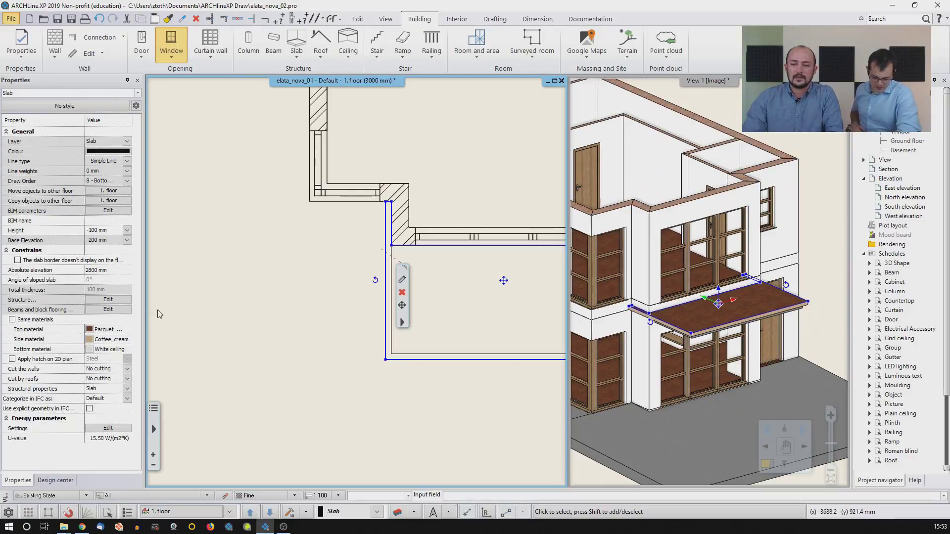
left_click(90, 333)
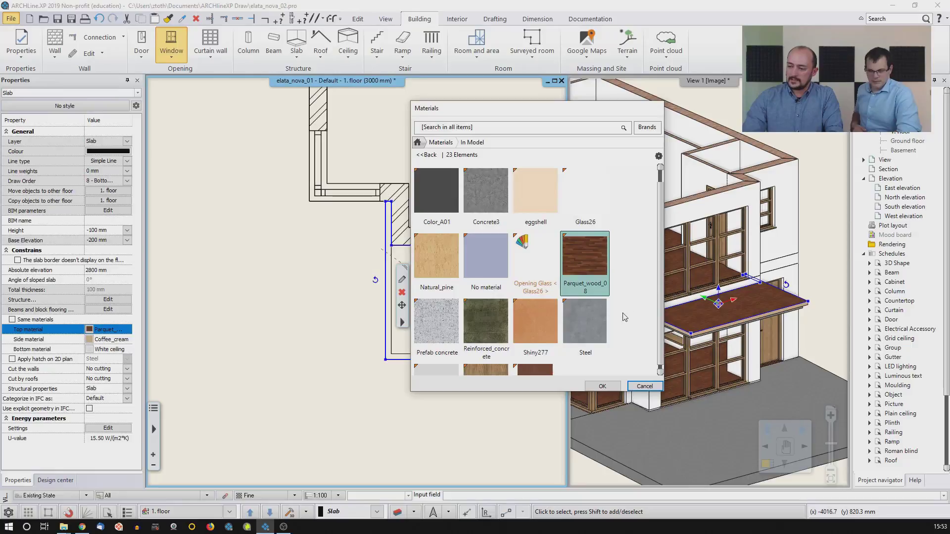
scroll(624, 317, "up", 2)
left_click(486, 255)
left_click(602, 386)
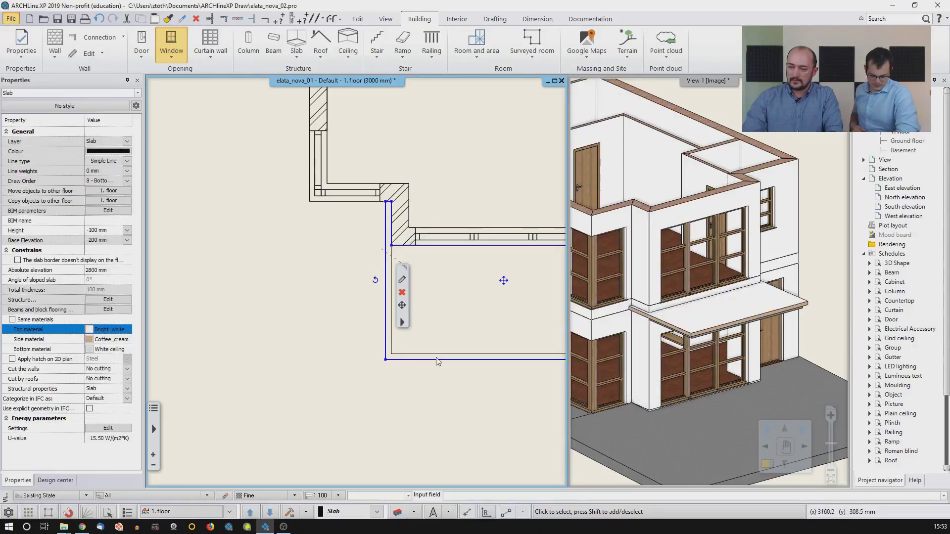
Step: Set the outer front balcony slab's side material to Bright_white and deselect the slab
left_click(111, 339)
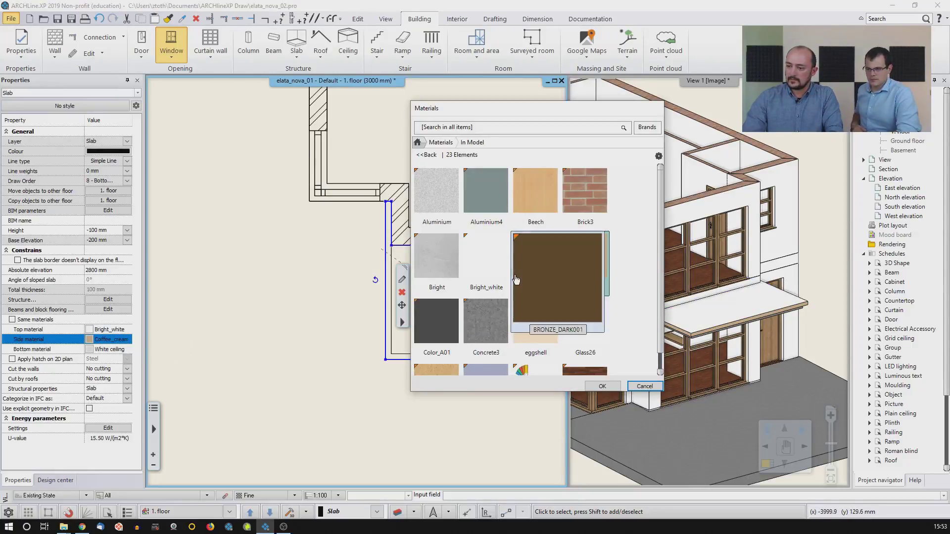
left_click(487, 262)
left_click(602, 385)
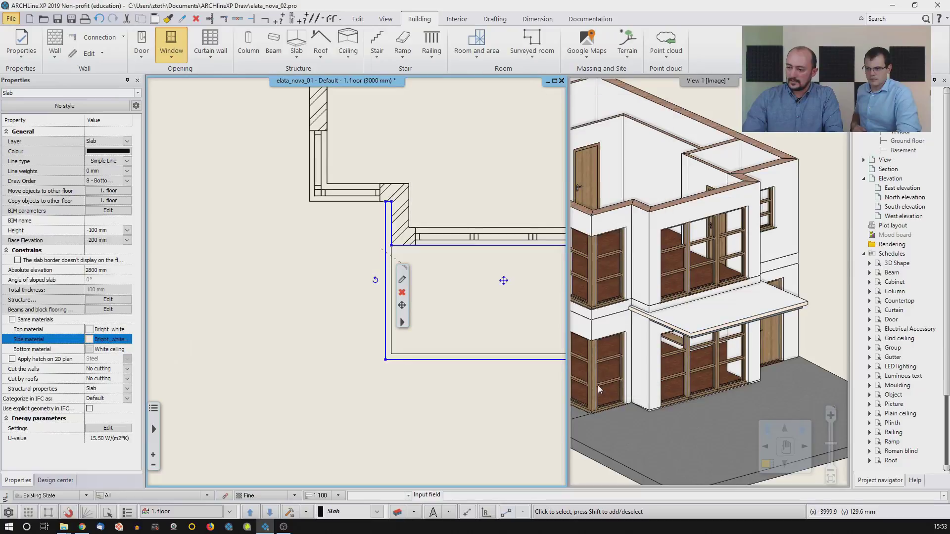
left_click(271, 342)
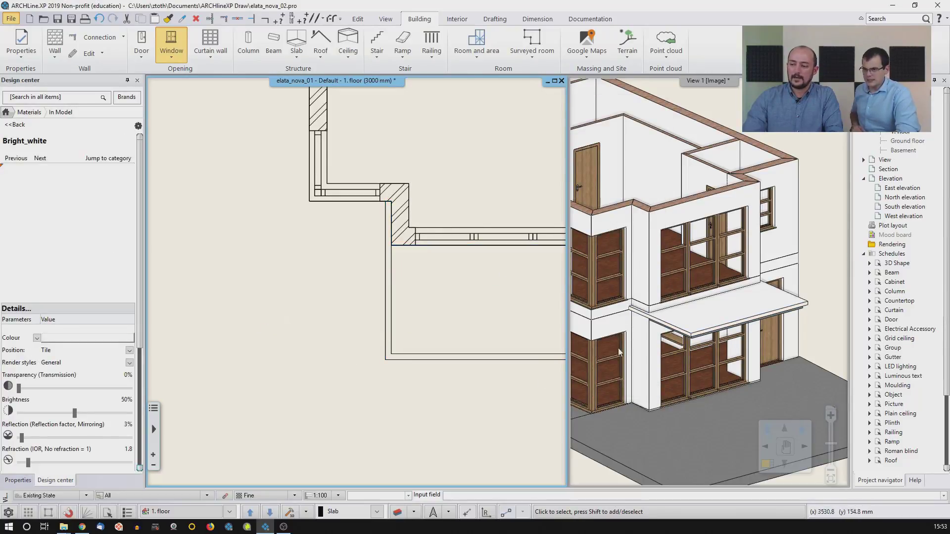
Step: Examine the front balcony slab's properties and its connection to the bay wall and first floor in the 3D view
left_click(699, 316)
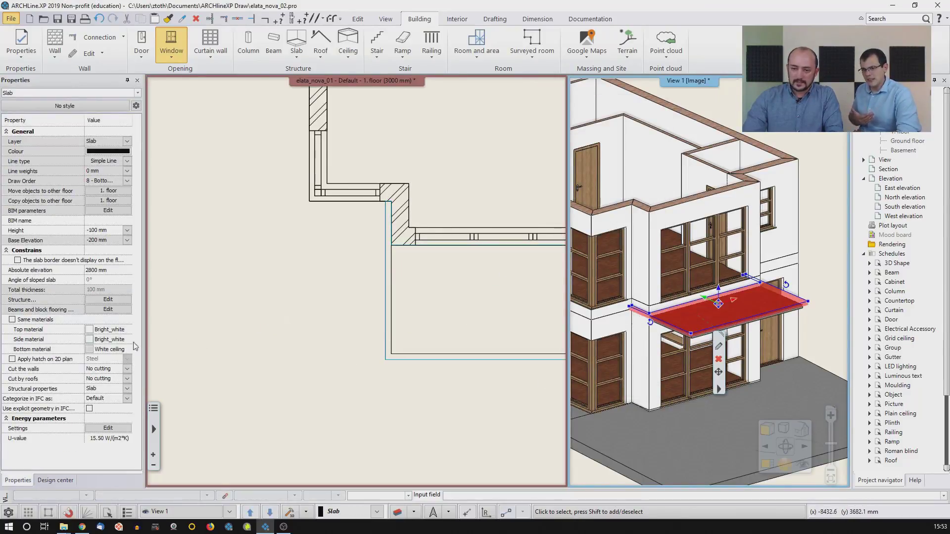
left_click(329, 322)
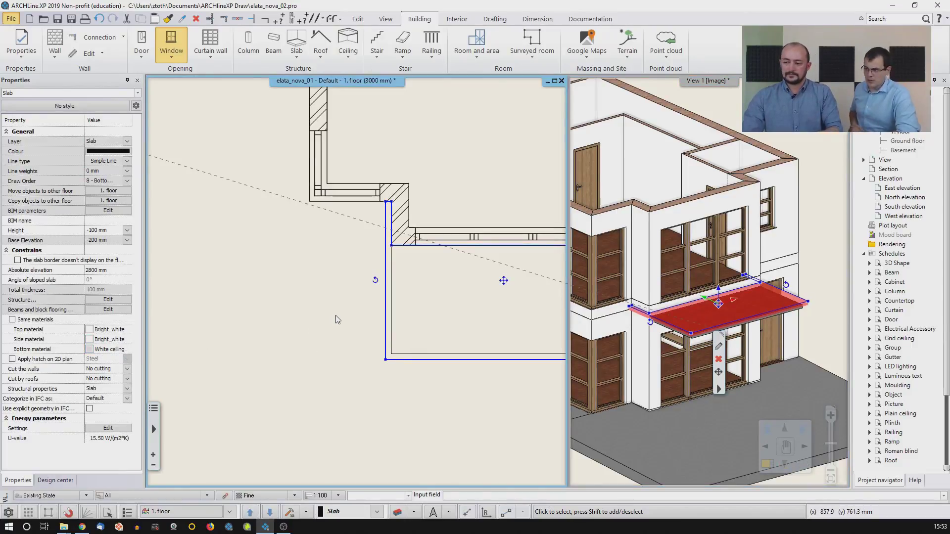
left_click(335, 319)
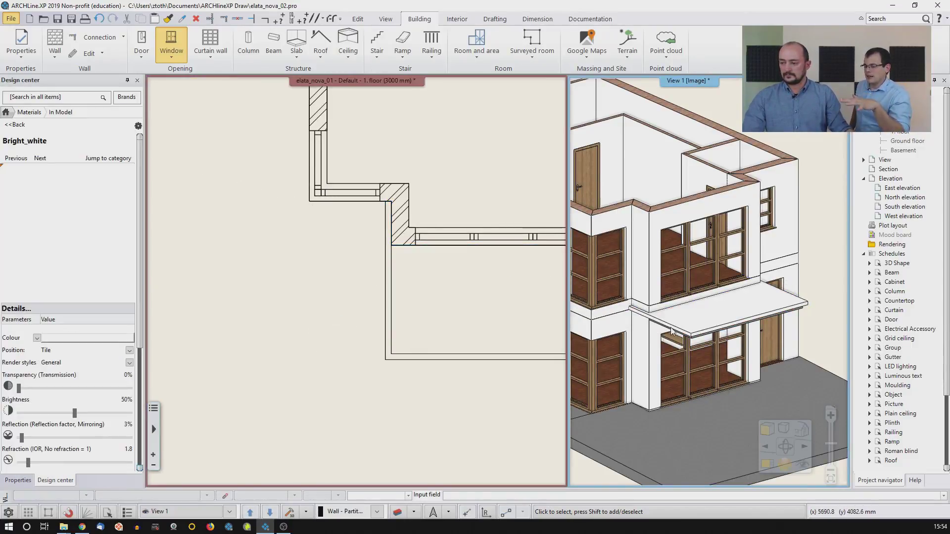
scroll(678, 275, "up", 3)
middle_click_drag(678, 274, 675, 356)
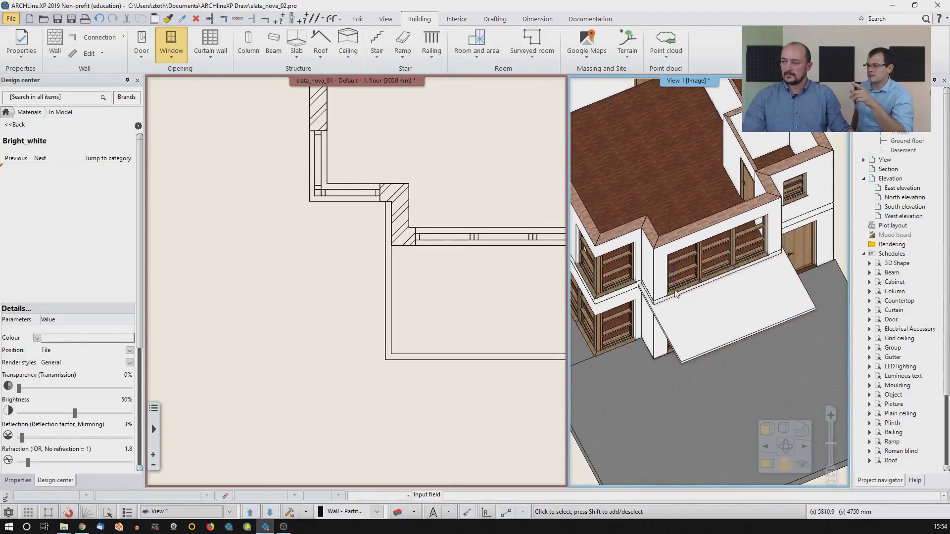
scroll(685, 245, "down", 2)
middle_click_drag(687, 233, 722, 234)
scroll(465, 207, "down", 4)
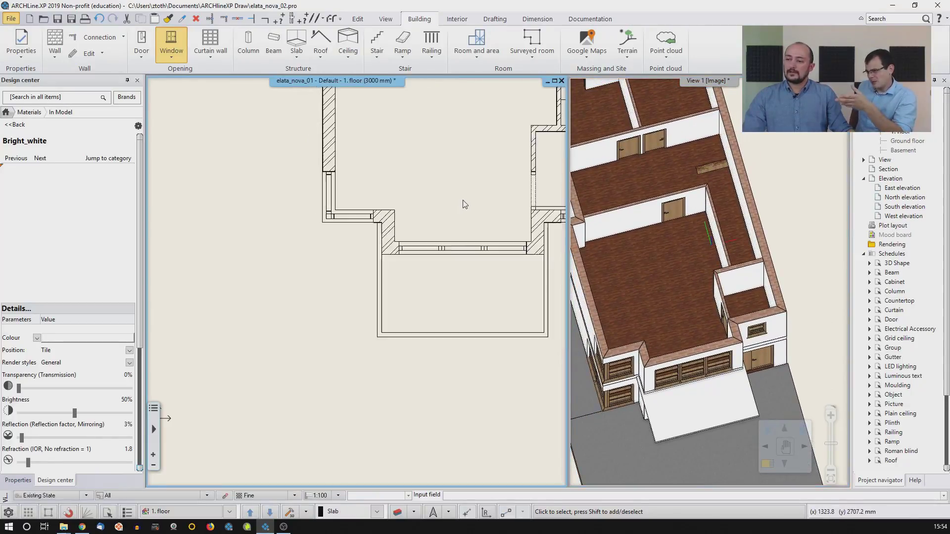
Step: Switch to the ground floor and cut the slabs above its staircase
mouse_move(466, 206)
middle_mouse_down()
mouse_move(371, 247)
mouse_move(339, 297)
middle_mouse_up()
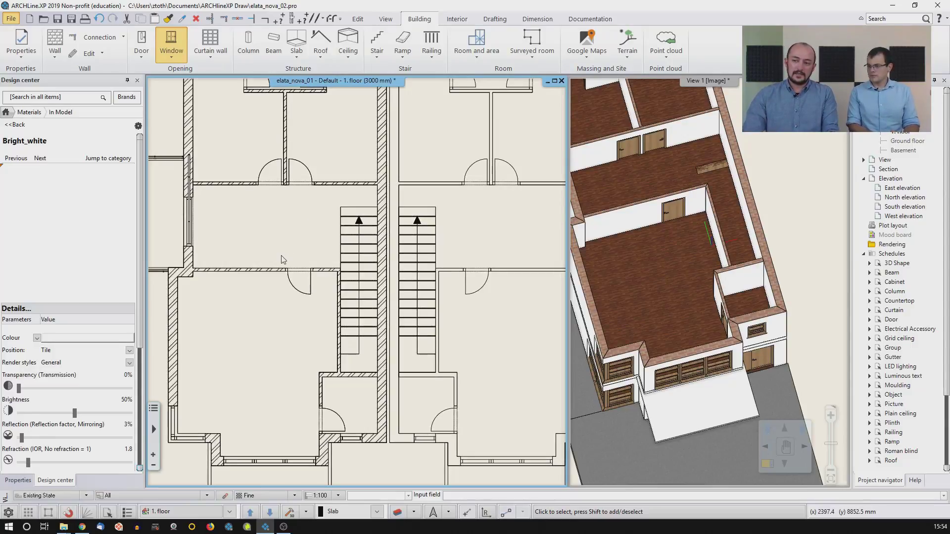
key("Page_Down")
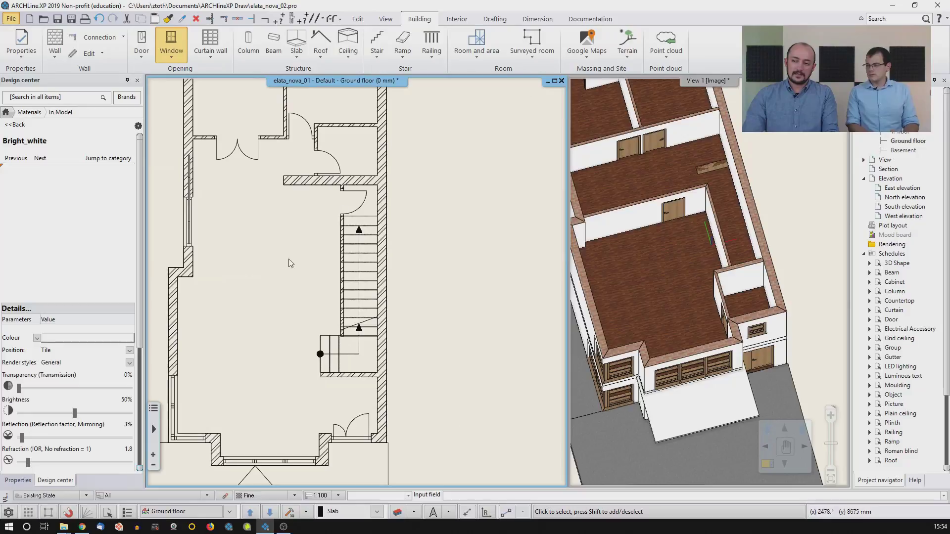
left_click(361, 249)
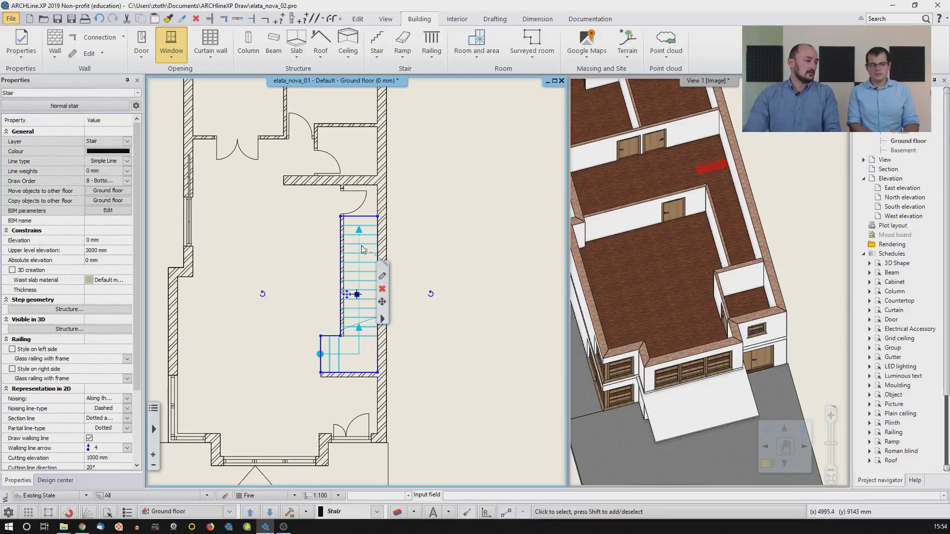
right_click(362, 247)
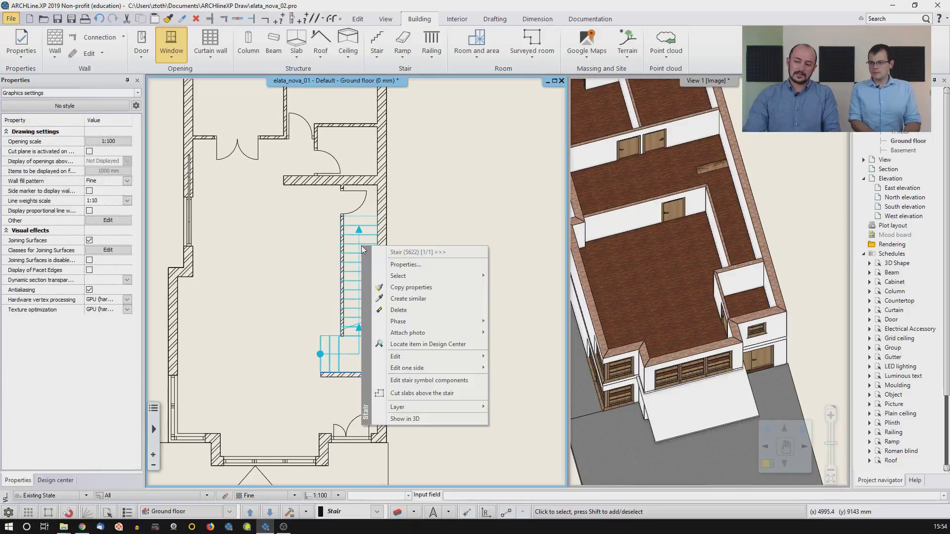
left_click(246, 266)
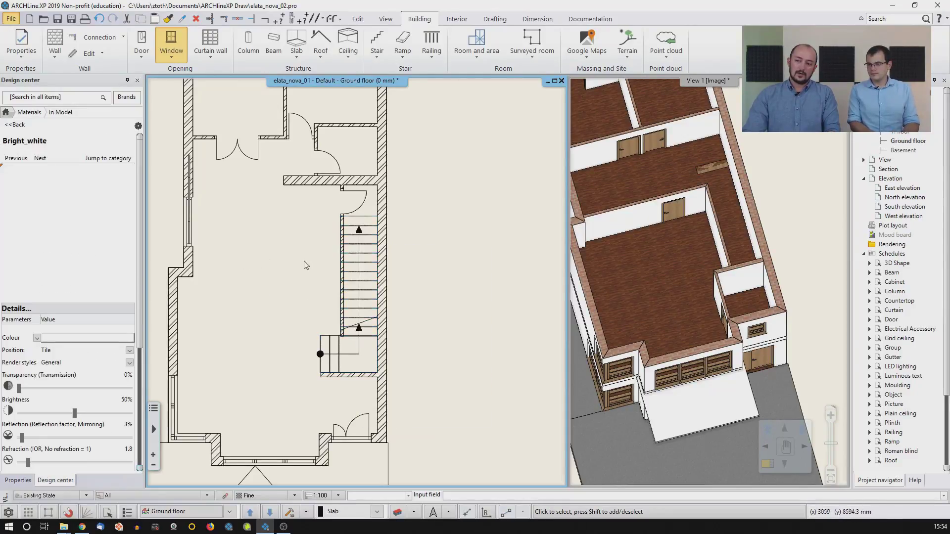
left_click(357, 244)
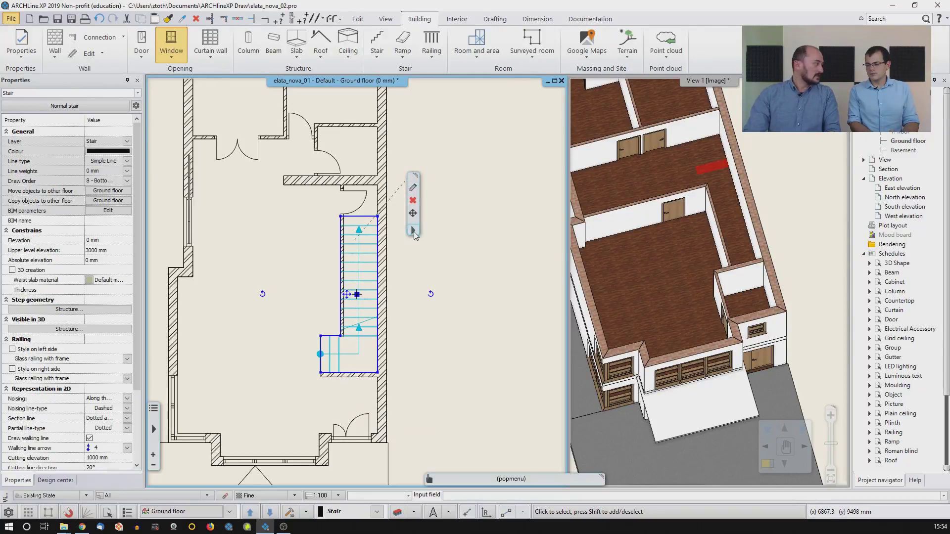
left_click(413, 230)
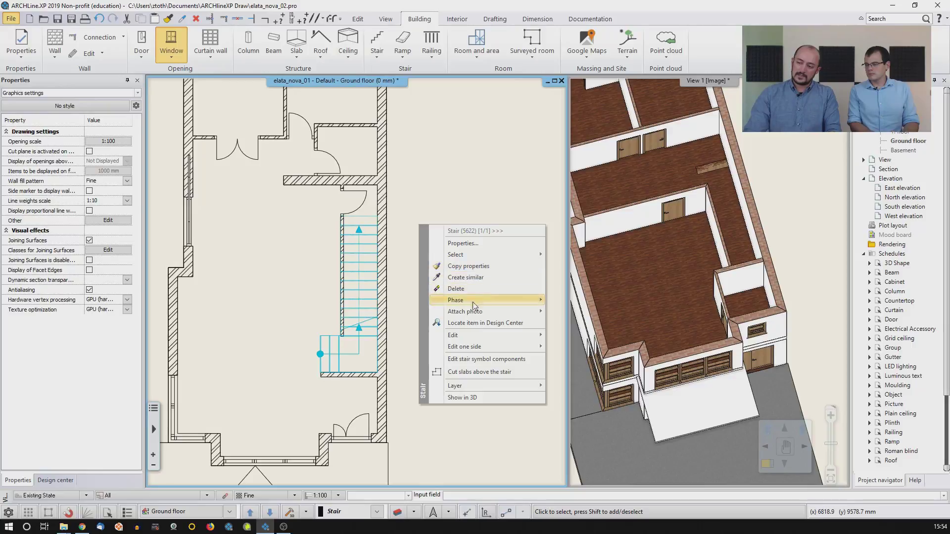
left_click(485, 373)
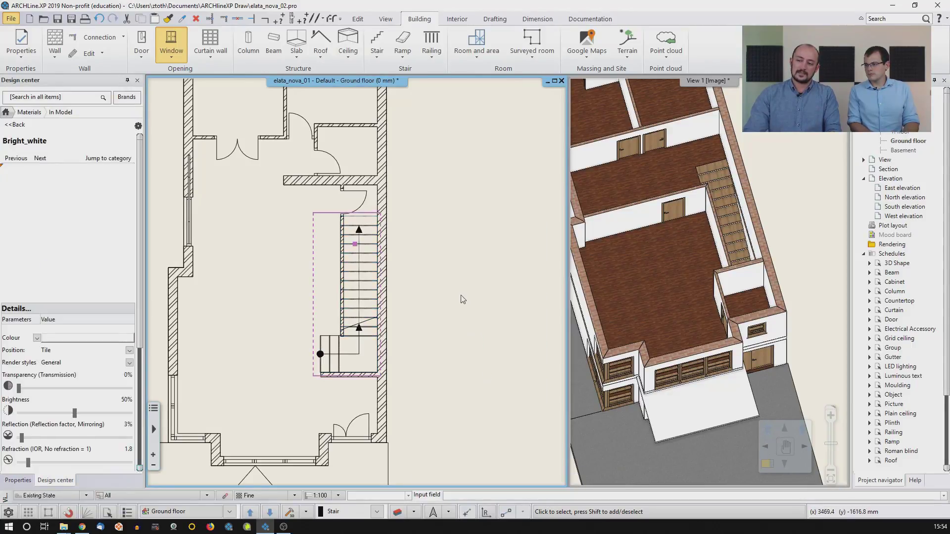
mouse_move(701, 284)
left_mouse_down()
mouse_move(677, 302)
mouse_move(672, 322)
mouse_move(706, 274)
left_mouse_up()
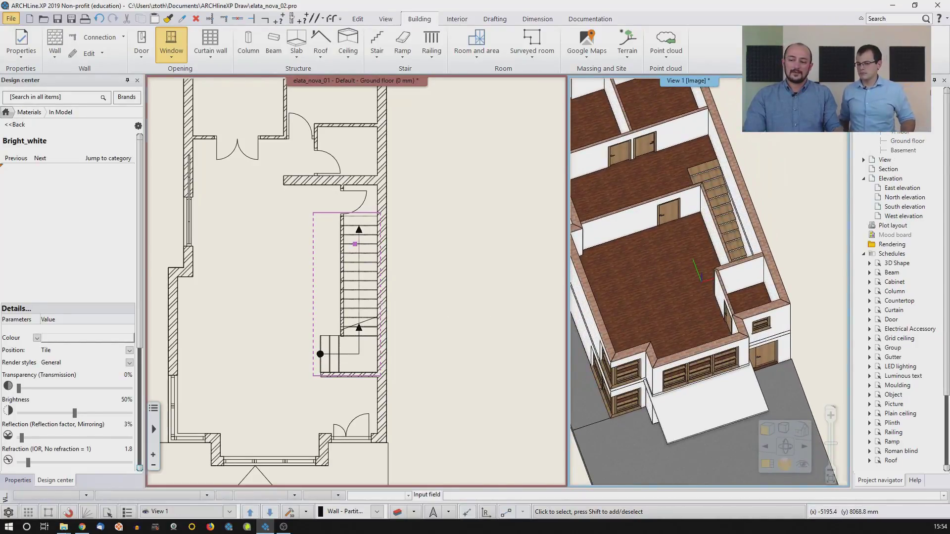
Step: Examine the whole house in 3D and compare the ground floor and first floor plans, ending on the first floor
left_click(308, 293)
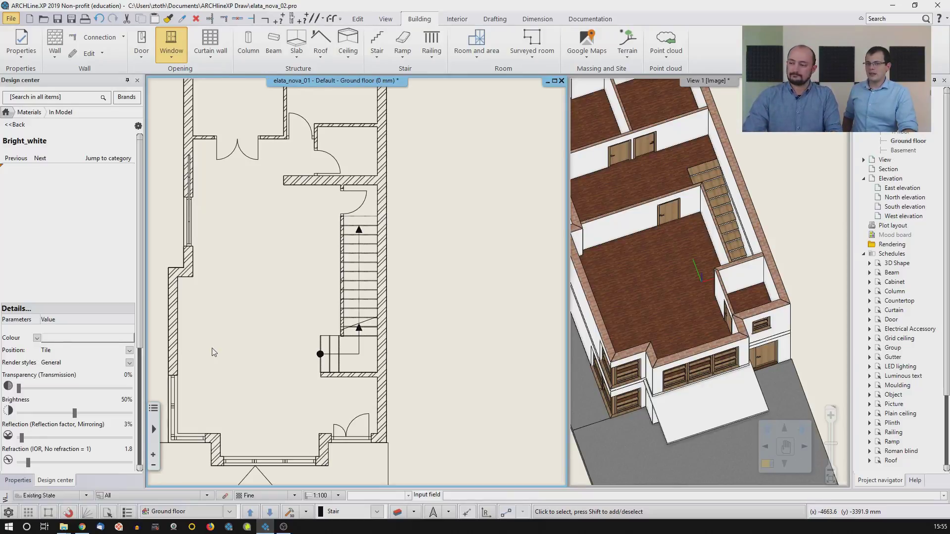
scroll(214, 365, "down", 3)
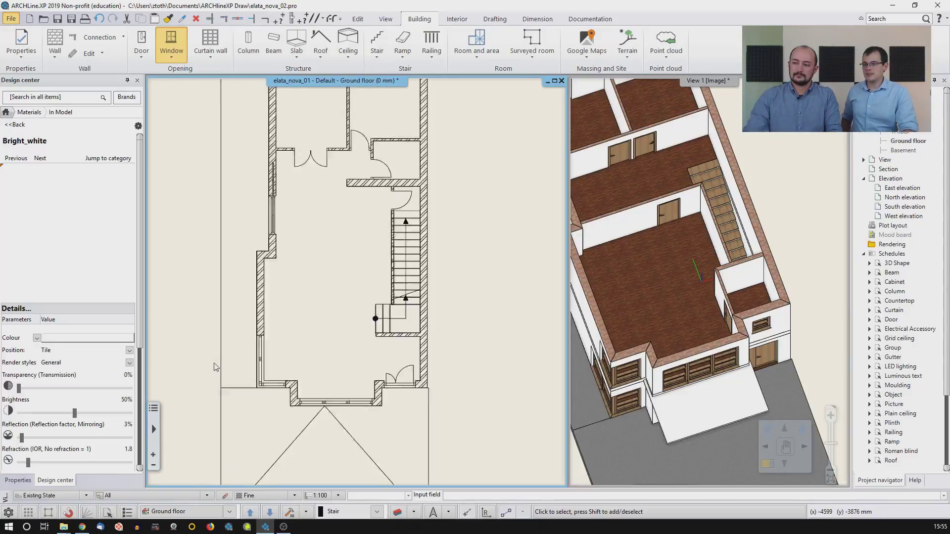
middle_click(633, 315)
middle_click(633, 315)
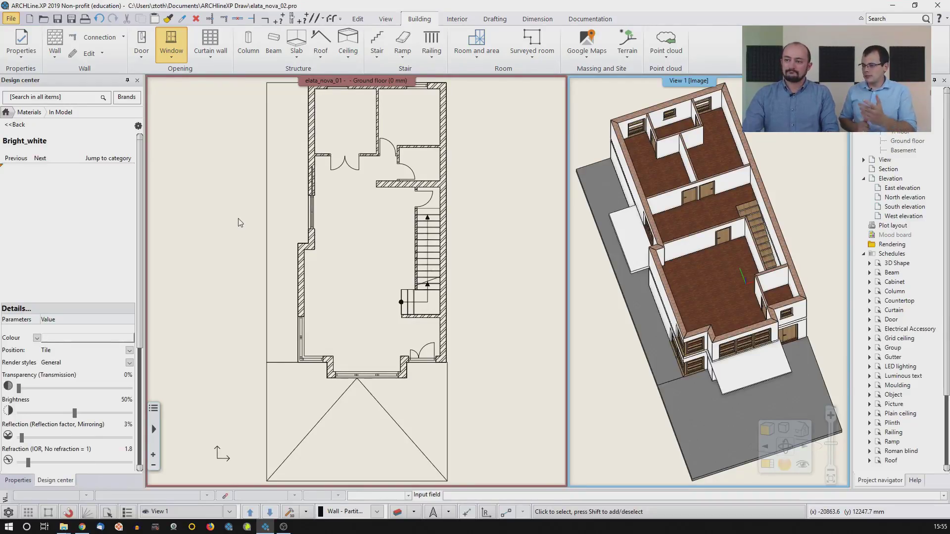
left_click(319, 262)
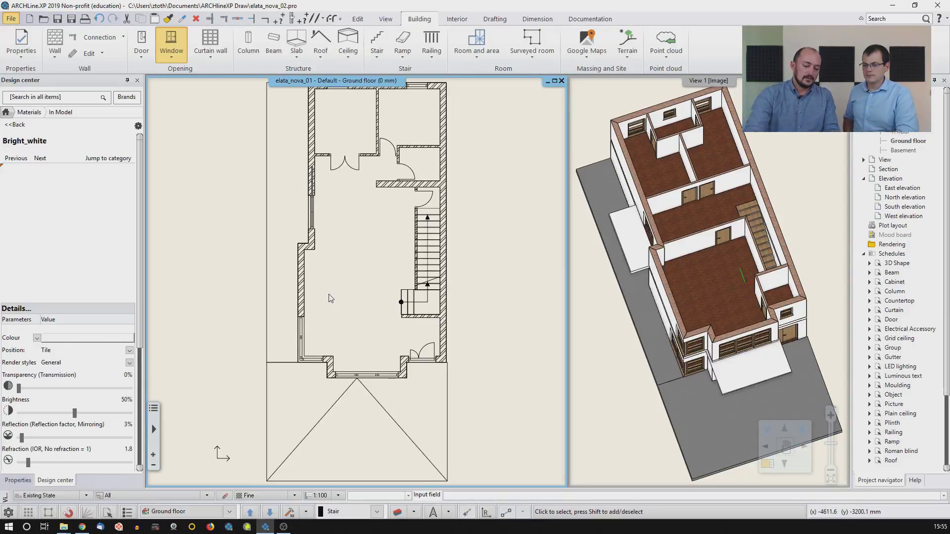
key("Page_Up")
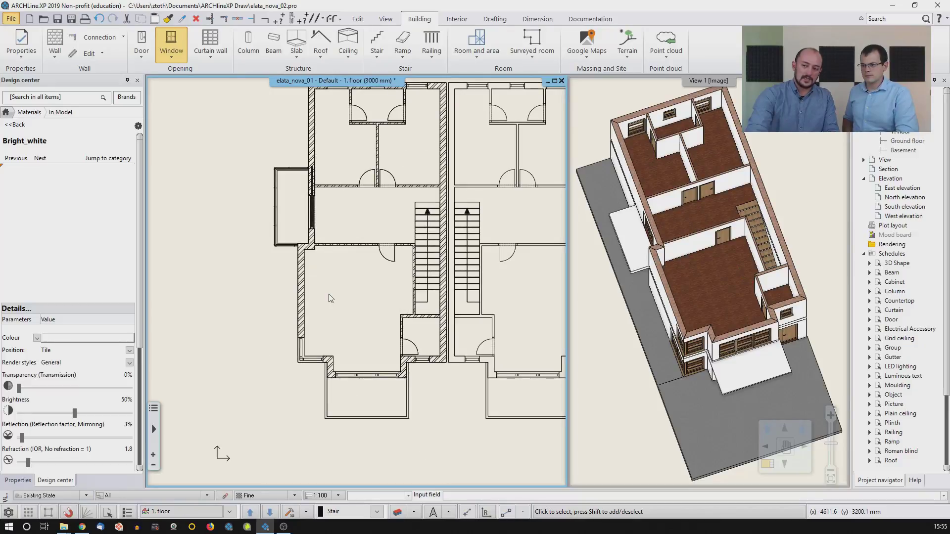
key("Page_Down")
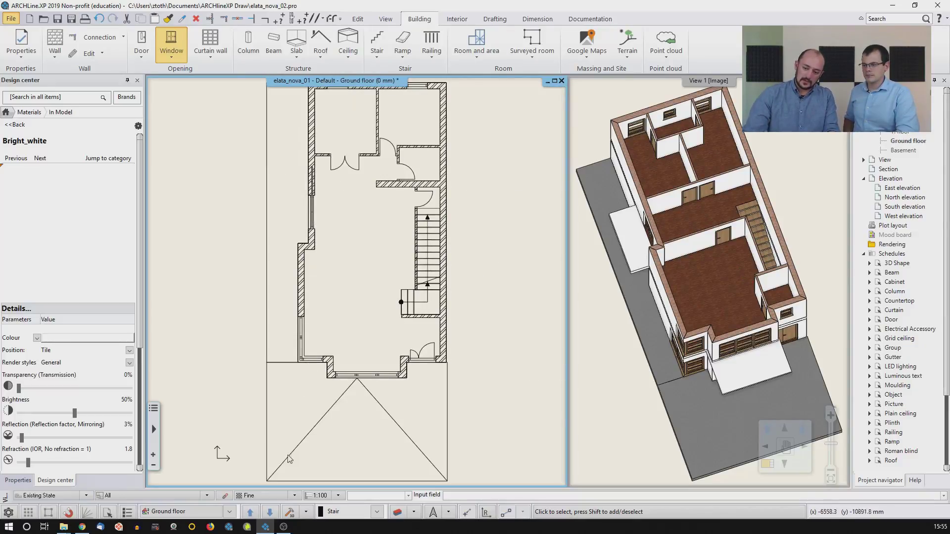
left_click(249, 512)
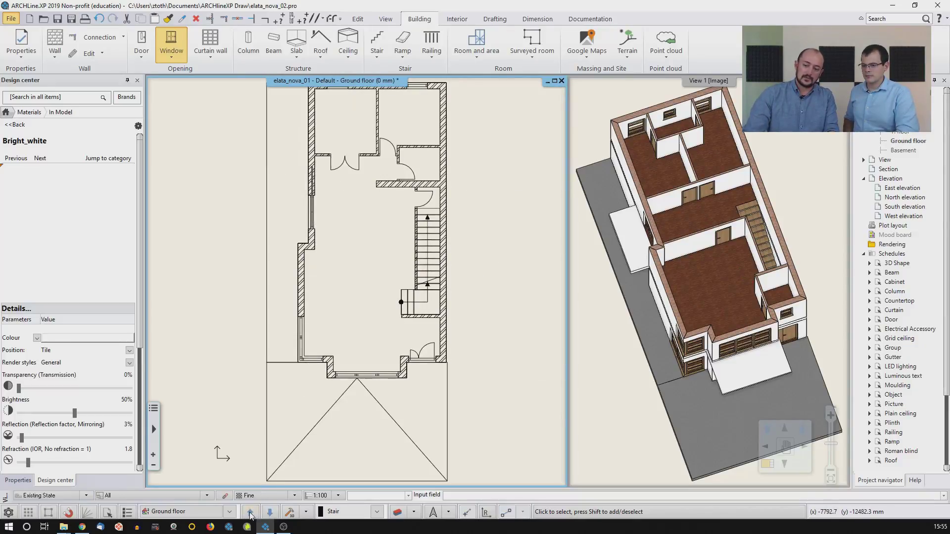
left_click(268, 513)
left_click(252, 513)
Step: Start a railing for the first floor's side balcony with the Metal railings with glass style
middle_click_drag(393, 279, 377, 343)
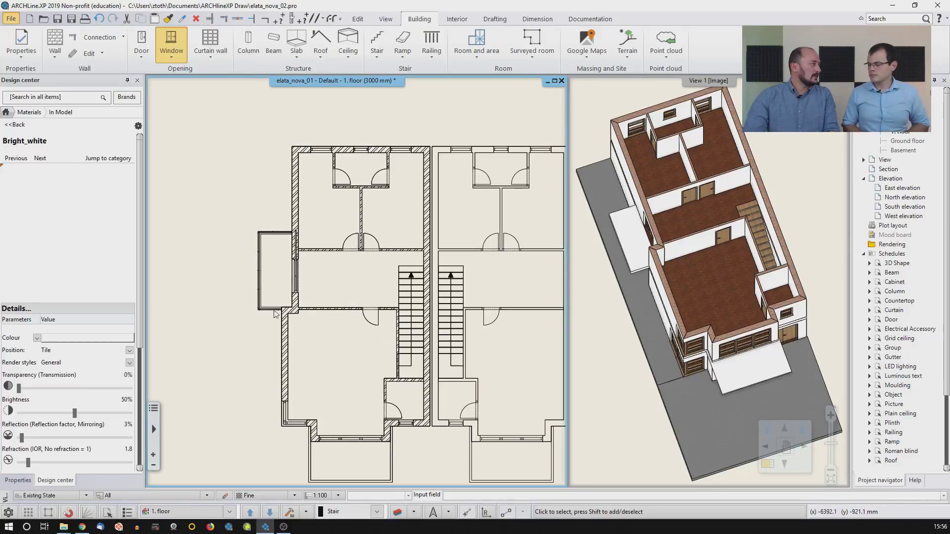
scroll(275, 313, "up", 5)
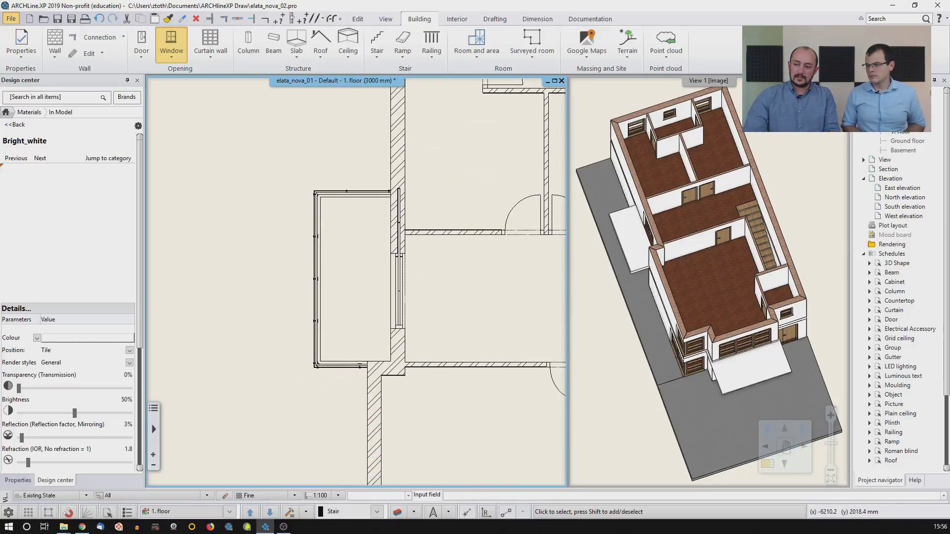
scroll(361, 240, "up", 1)
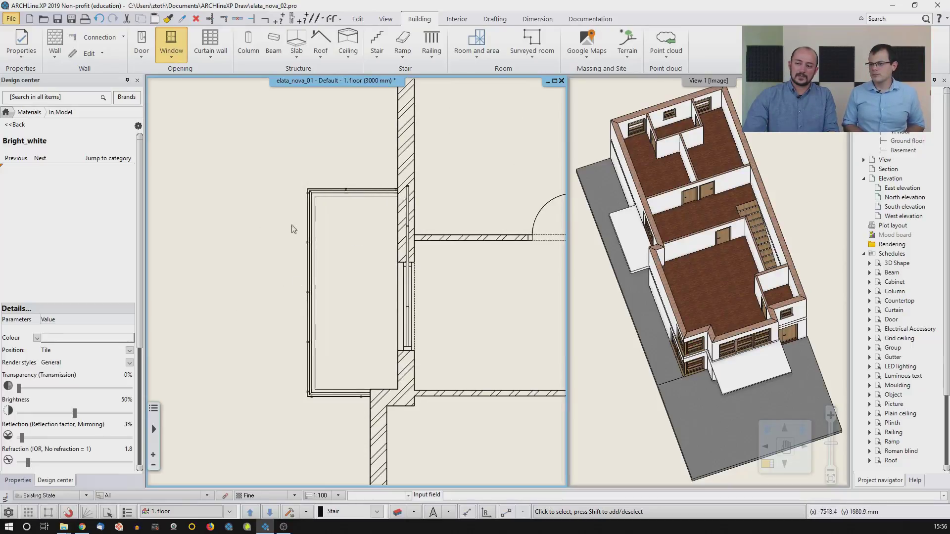
left_click(430, 58)
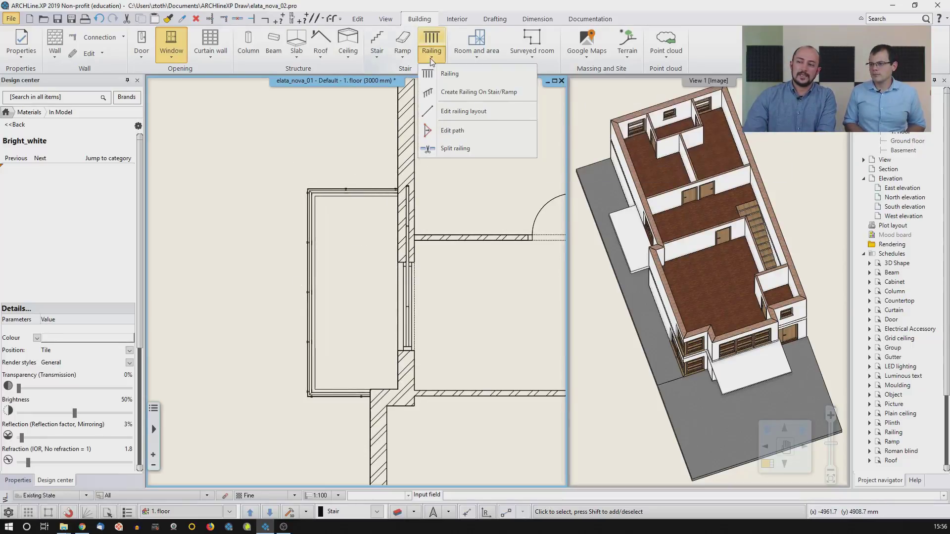
left_click(449, 75)
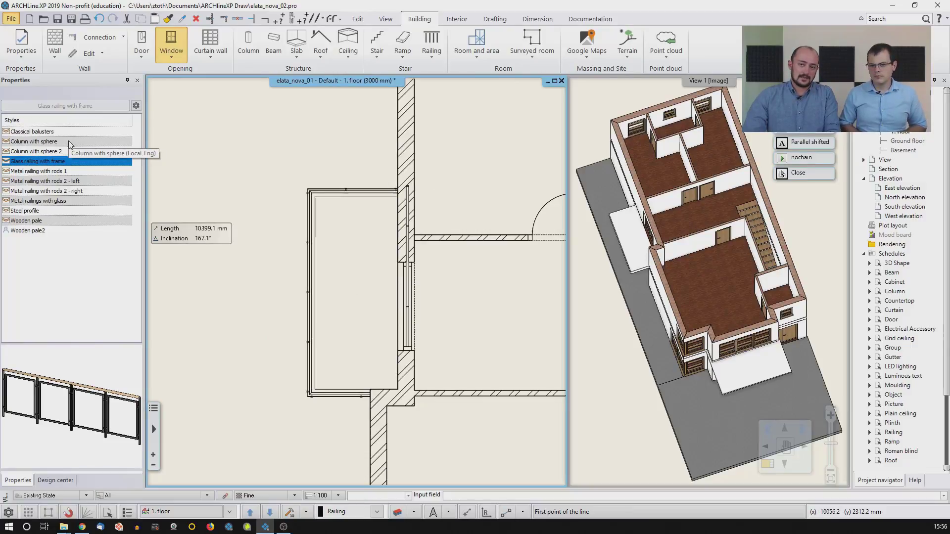
left_click(38, 202)
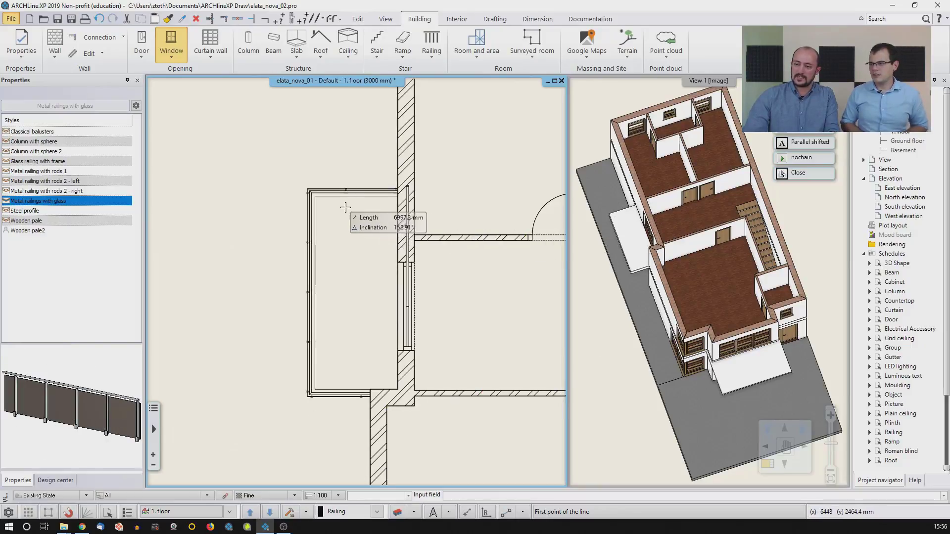
Step: Trace the railing along the side balcony's three outer edges from wall to wall, following the imported drawing, and finish it without changing node heights
middle_click_drag(368, 210, 394, 236)
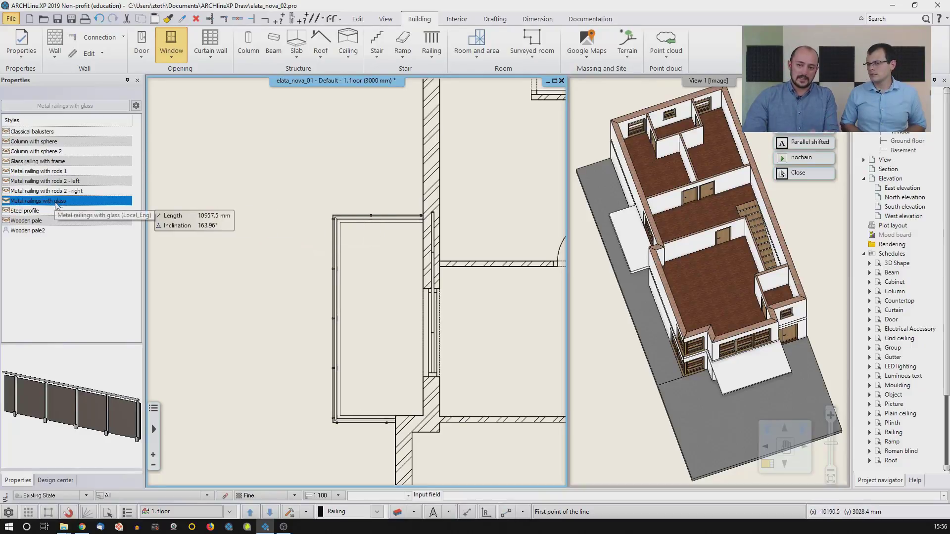
scroll(420, 221, "up", 3)
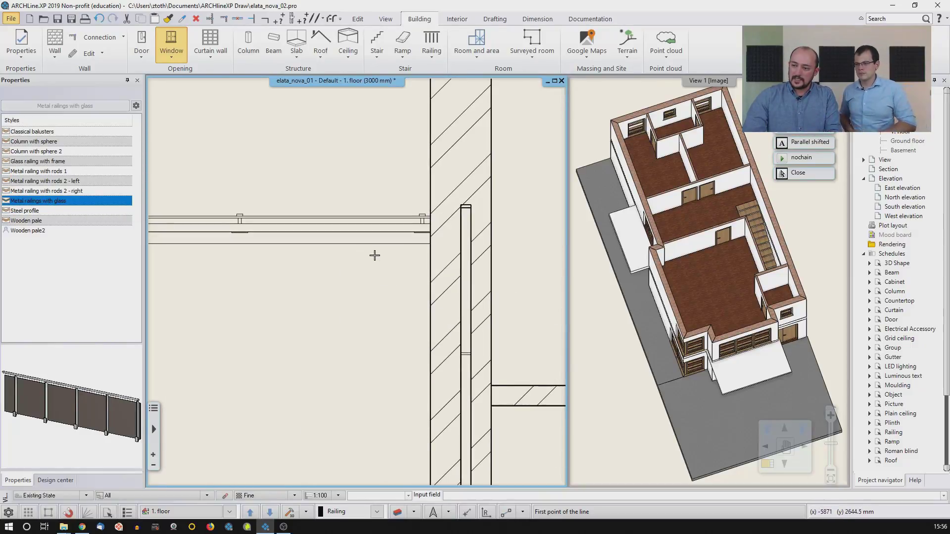
left_click(430, 215)
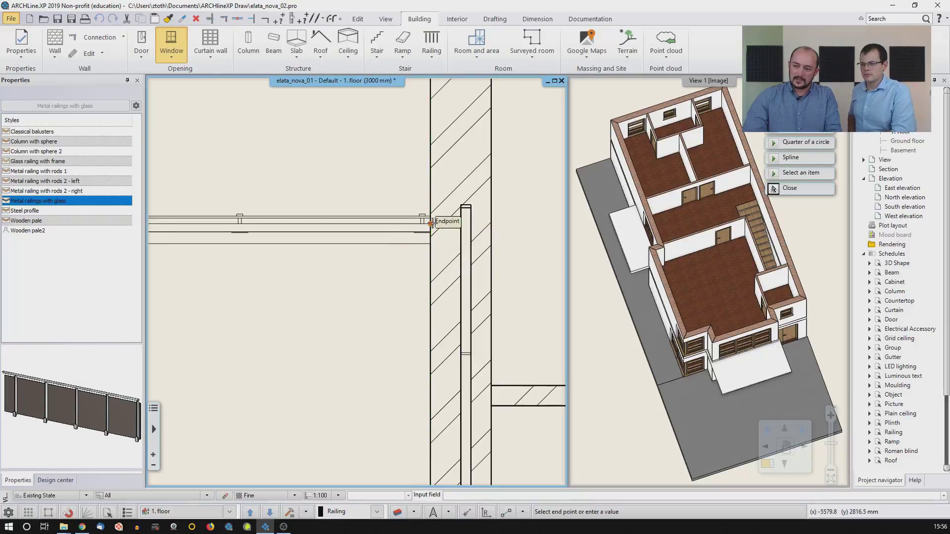
scroll(396, 215, "down", 3)
scroll(367, 215, "up", 1)
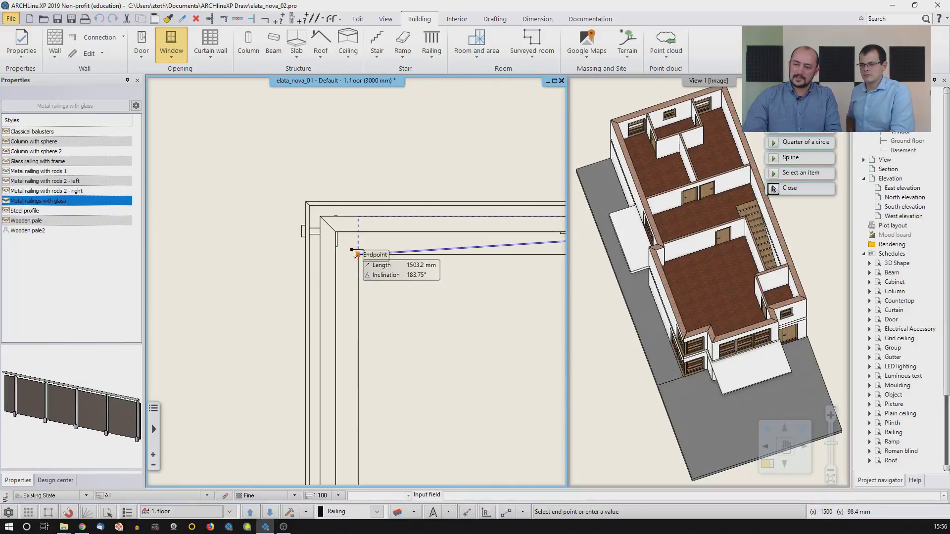
left_click(320, 216)
scroll(367, 354, "down", 2)
scroll(403, 170, "up", 2)
scroll(407, 234, "down", 2)
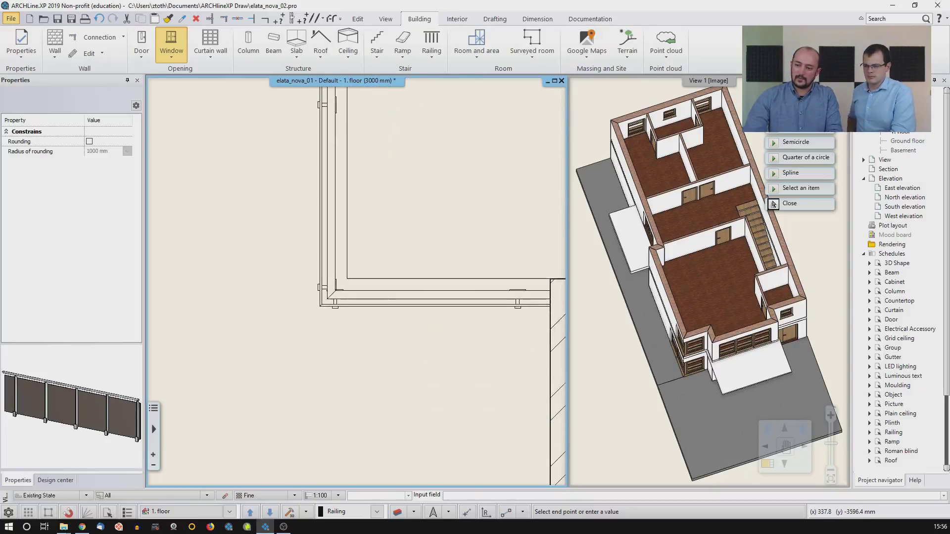
left_click(311, 300)
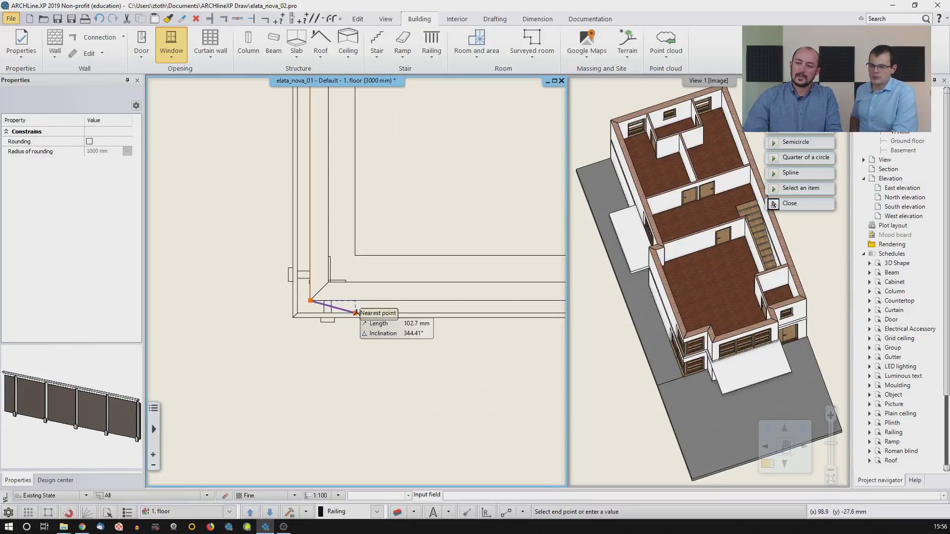
scroll(396, 283, "down", 2)
scroll(384, 292, "up", 3)
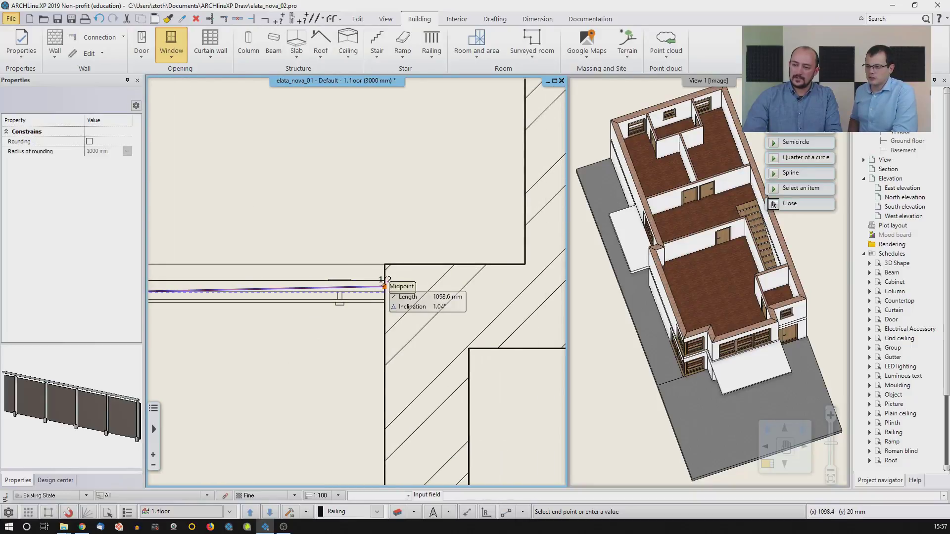
left_click(384, 291)
scroll(373, 318, "down", 3)
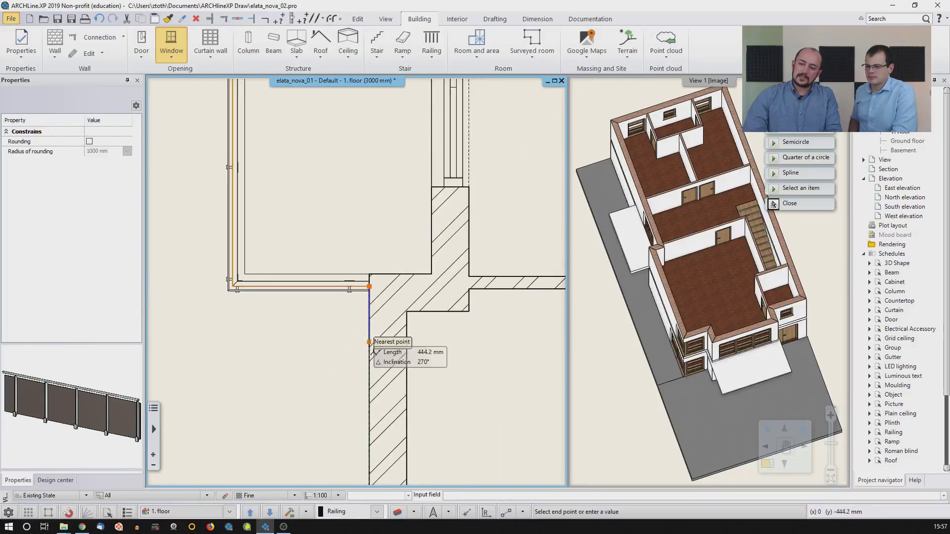
scroll(390, 331, "down", 1)
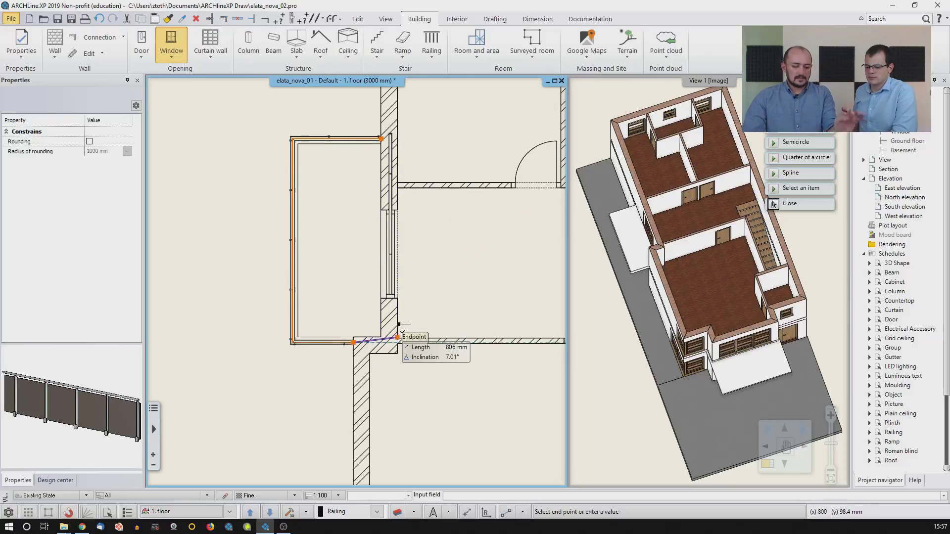
key("Return")
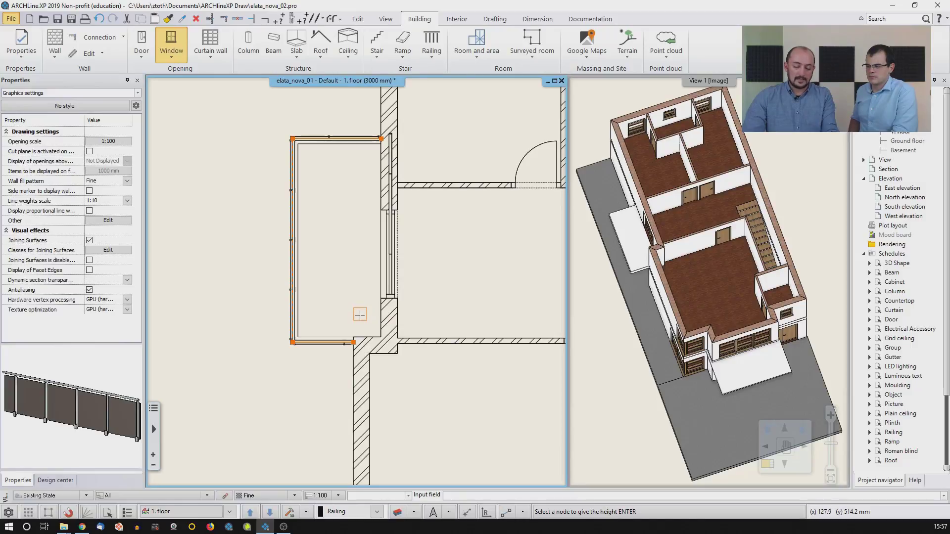
key("Return")
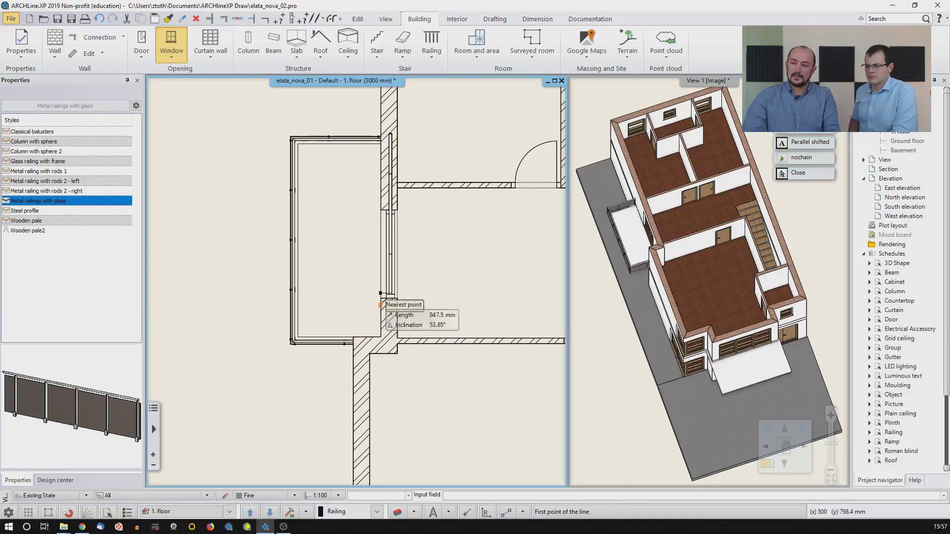
key("Escape")
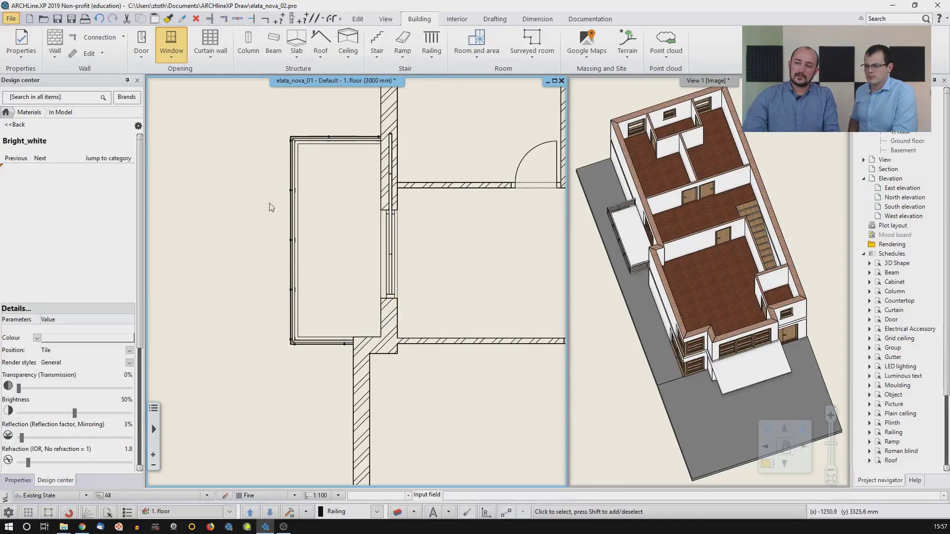
Step: Inspect the side balcony's glass railing close up in the 3D view
left_click(612, 264)
middle_click_drag(611, 263, 612, 309, "shift")
scroll(621, 313, "up", 2)
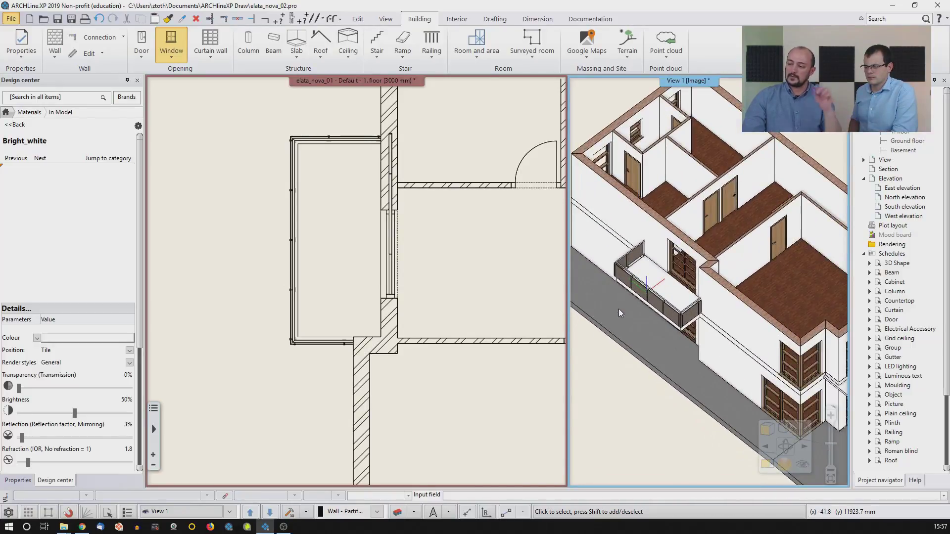
Step: Move the side balcony's glass railing vertically down by 100 mm
scroll(619, 313, "up", 4)
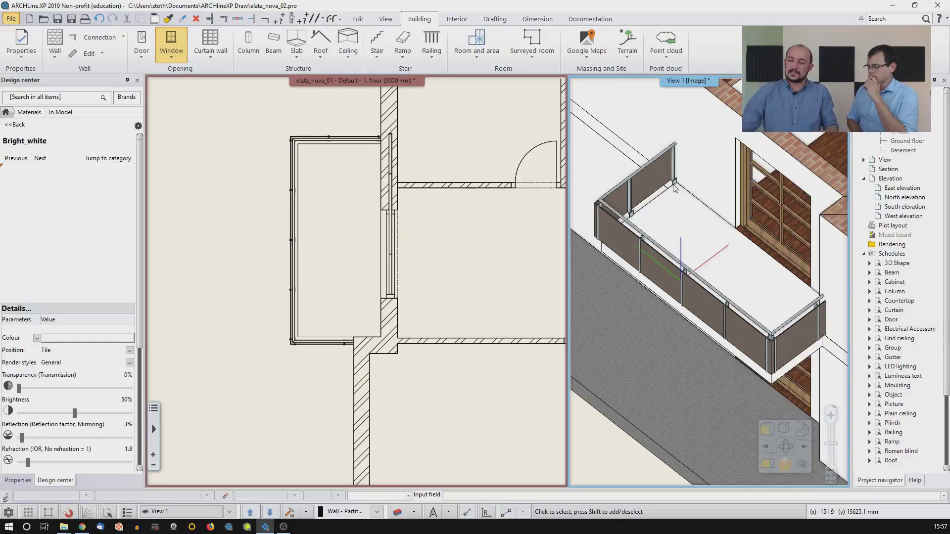
left_click(638, 191)
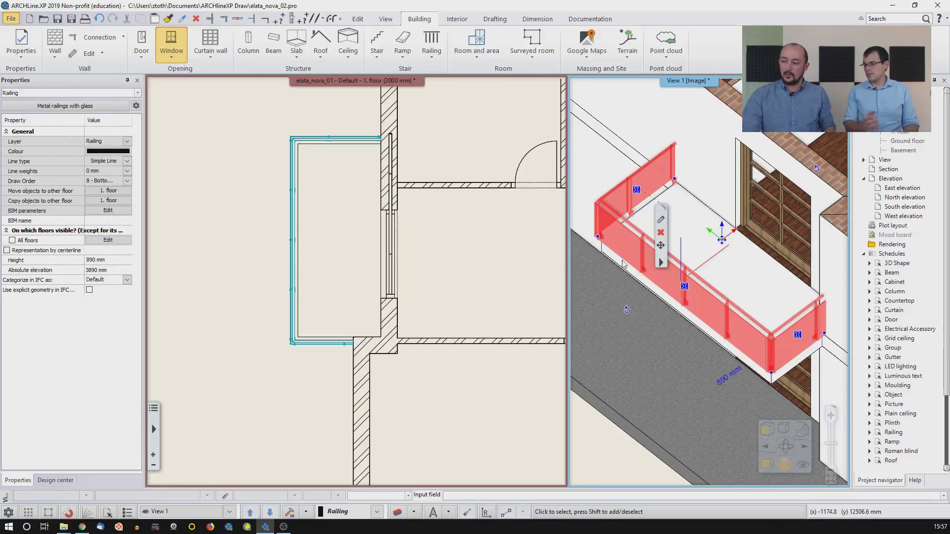
left_click(722, 226)
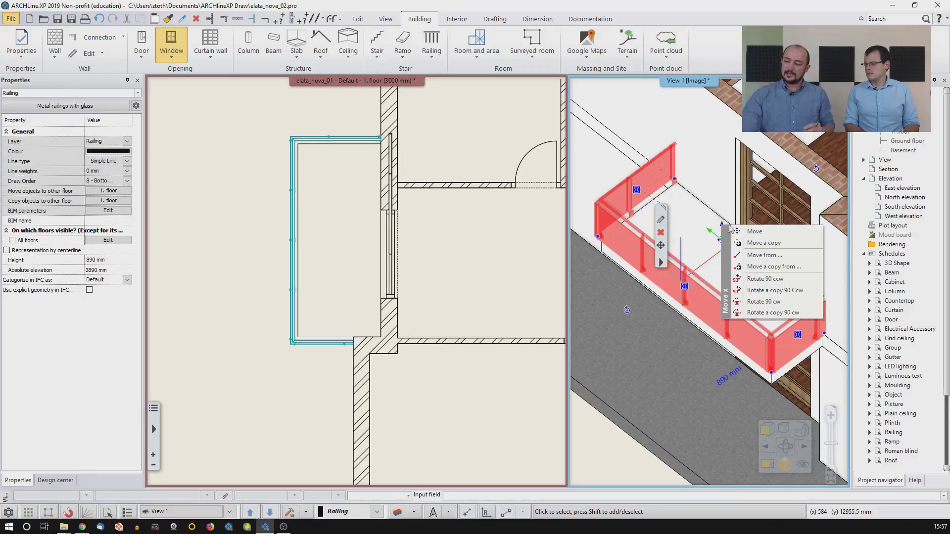
left_click(747, 232)
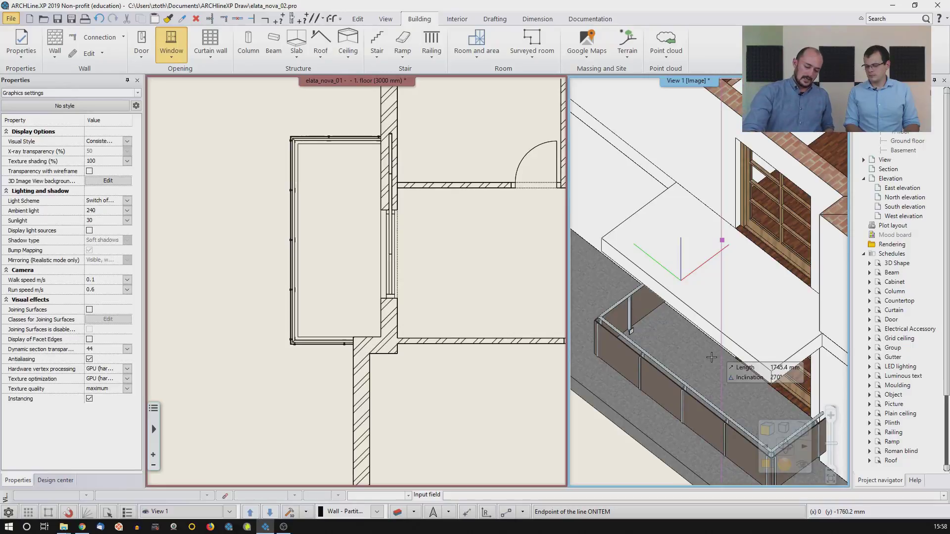
type("1")
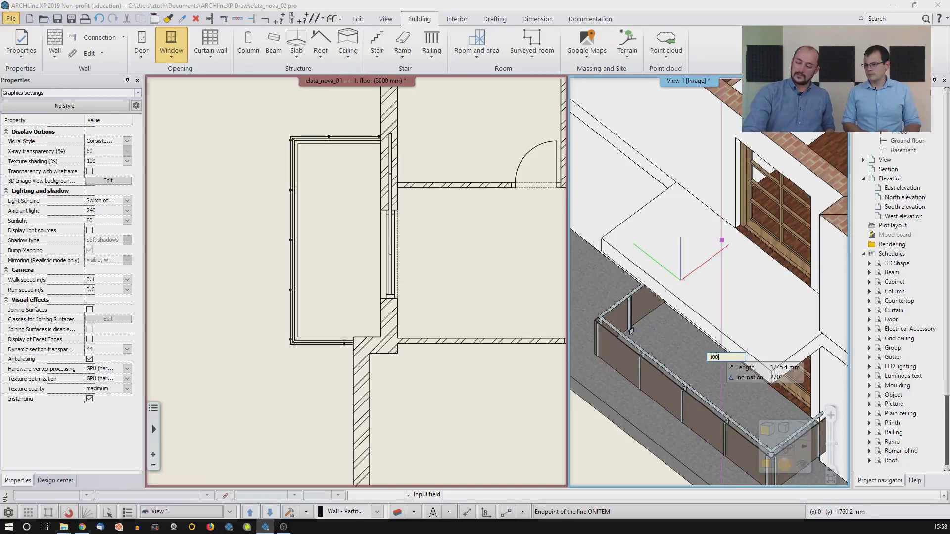
type("00")
key("Return")
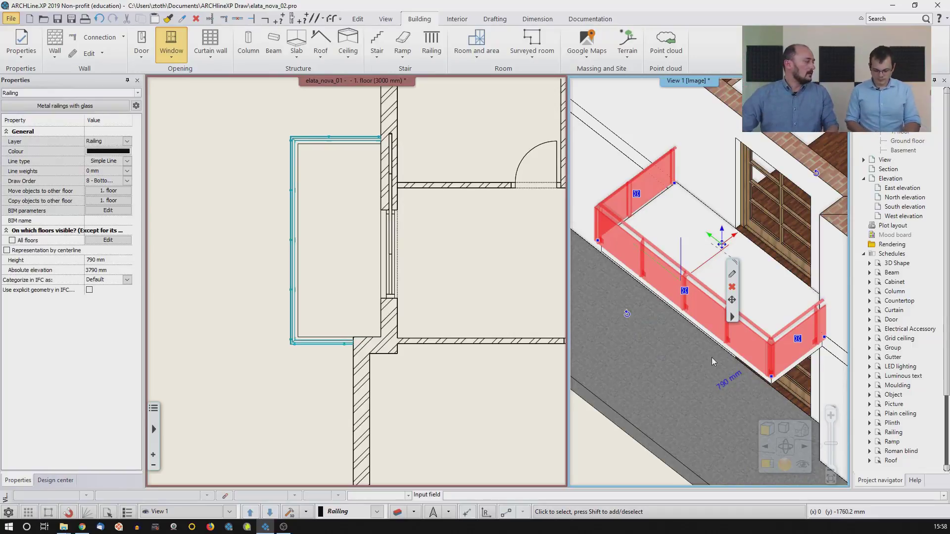
key("Escape")
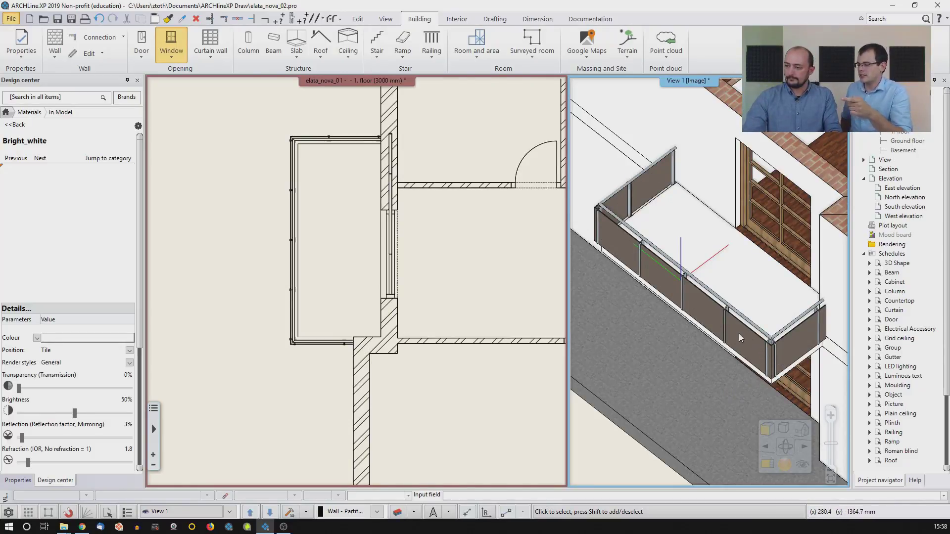
Step: Open the Blue glass 02 material from the Glass category of the Glass, Mirror materials
middle_click_drag(696, 305, 697, 283)
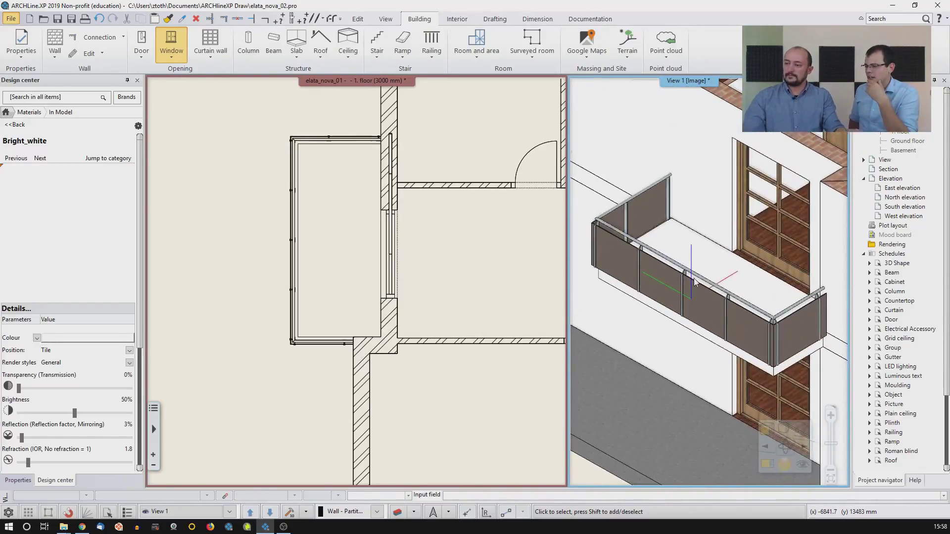
middle_click(697, 280)
scroll(596, 276, "up", 3)
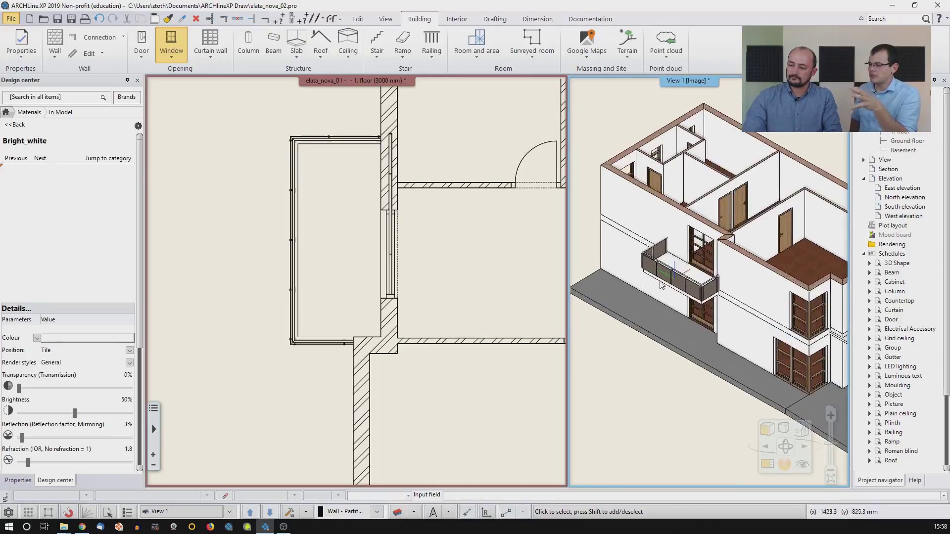
left_click(431, 252)
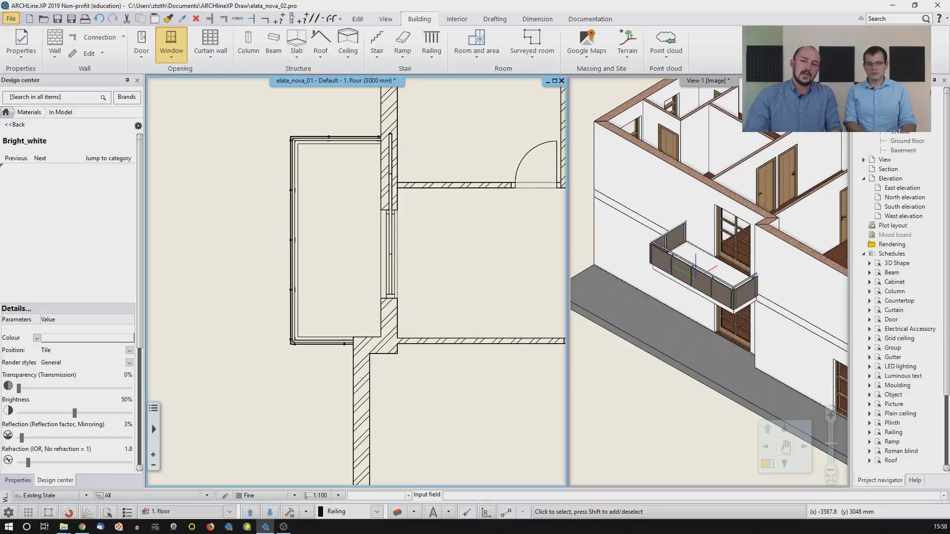
left_click(6, 113)
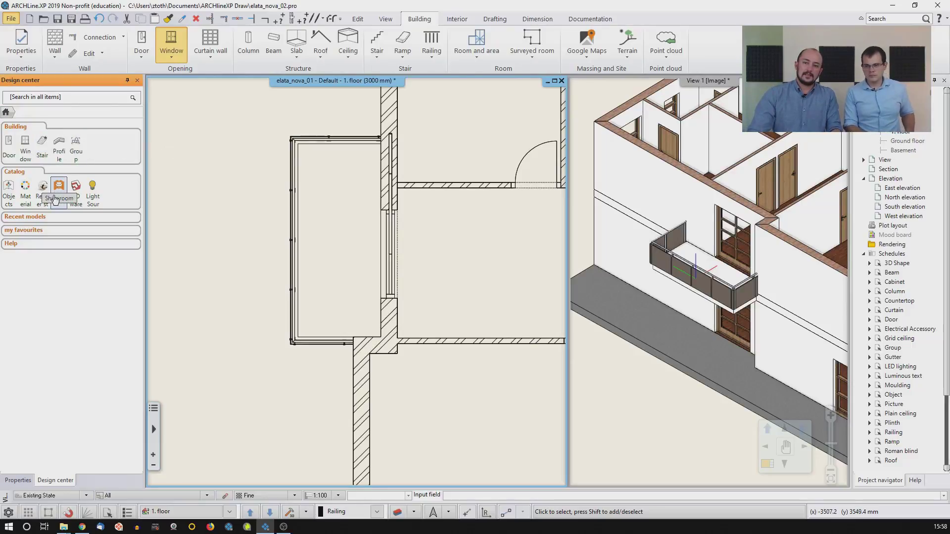
left_click(30, 191)
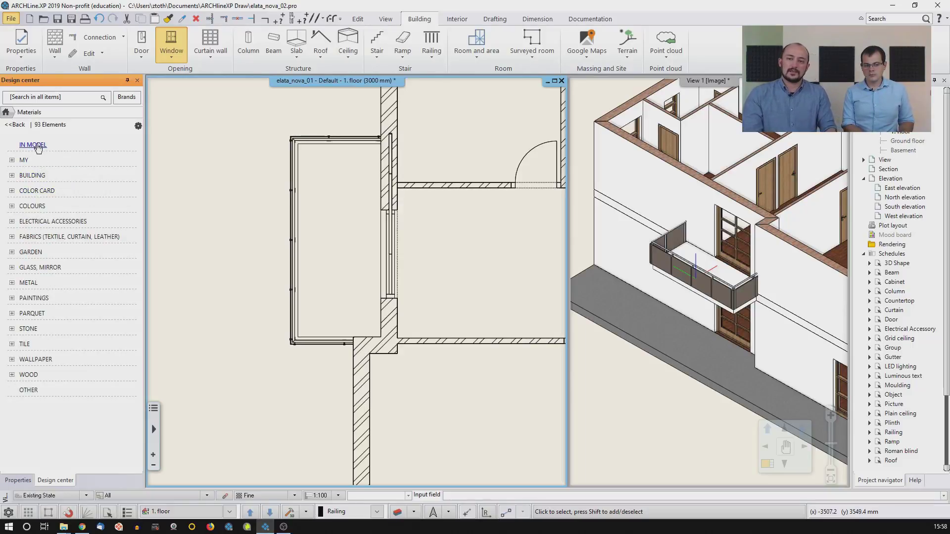
left_click(41, 269)
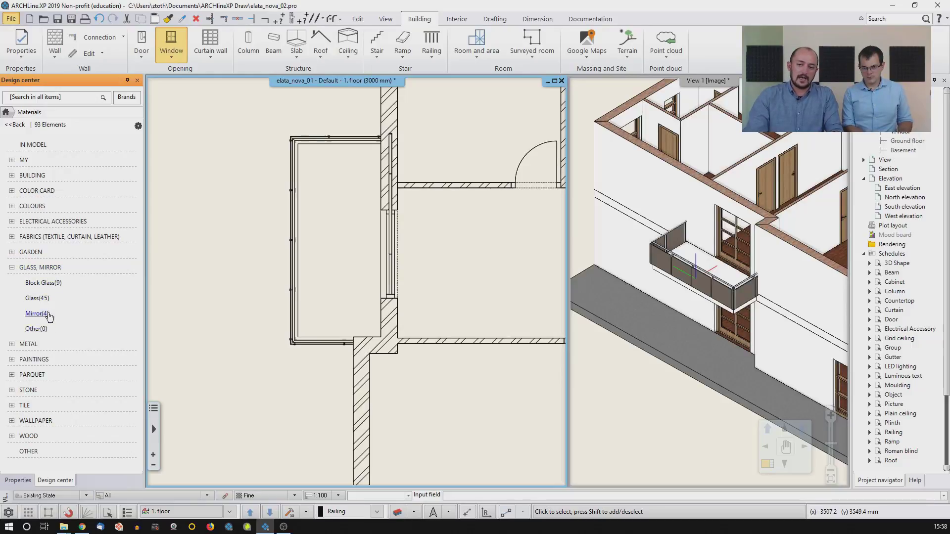
left_click(37, 298)
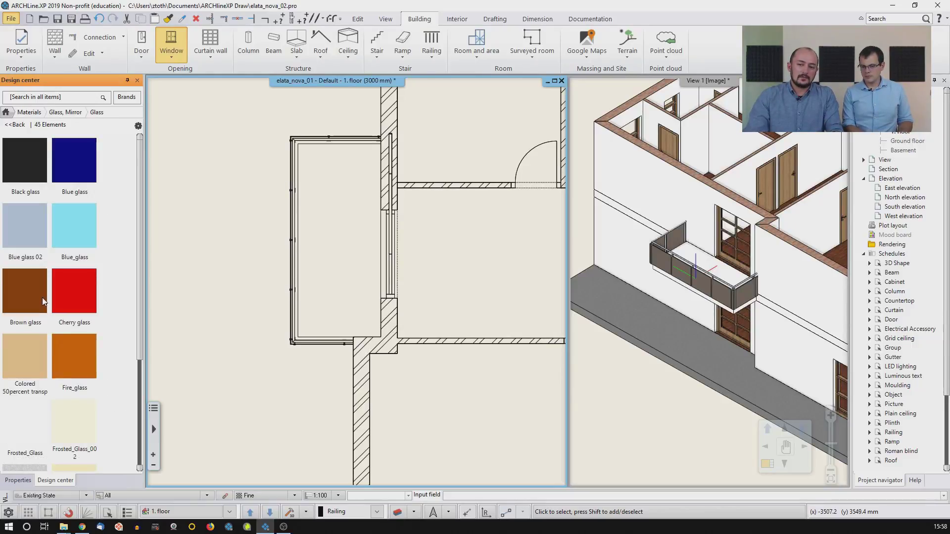
mouse_move(42, 255)
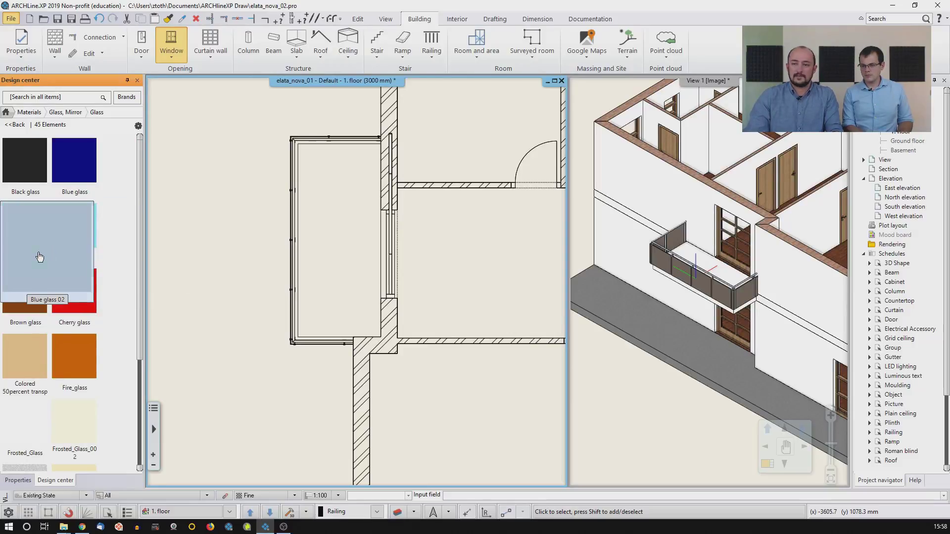
left_click(38, 252)
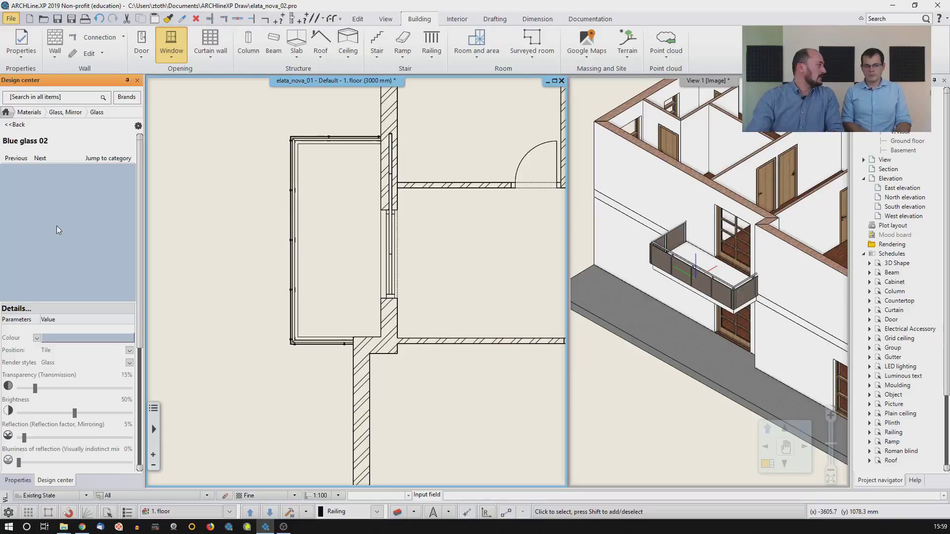
Step: Replace the side balcony railing's brown glass with Blue glass 02 on this object only
mouse_move(59, 218)
left_mouse_down()
mouse_move(206, 302)
mouse_move(396, 312)
mouse_move(698, 281)
left_mouse_up()
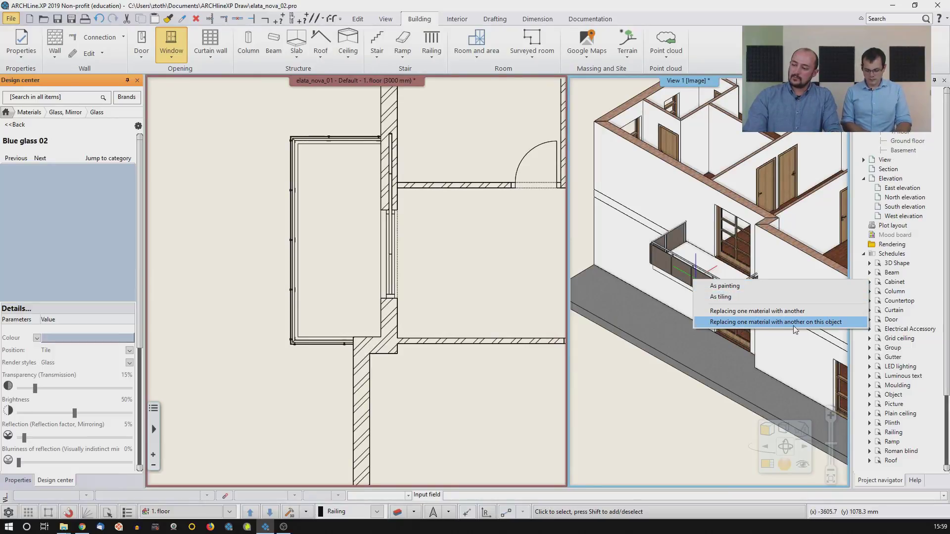
left_click(836, 322)
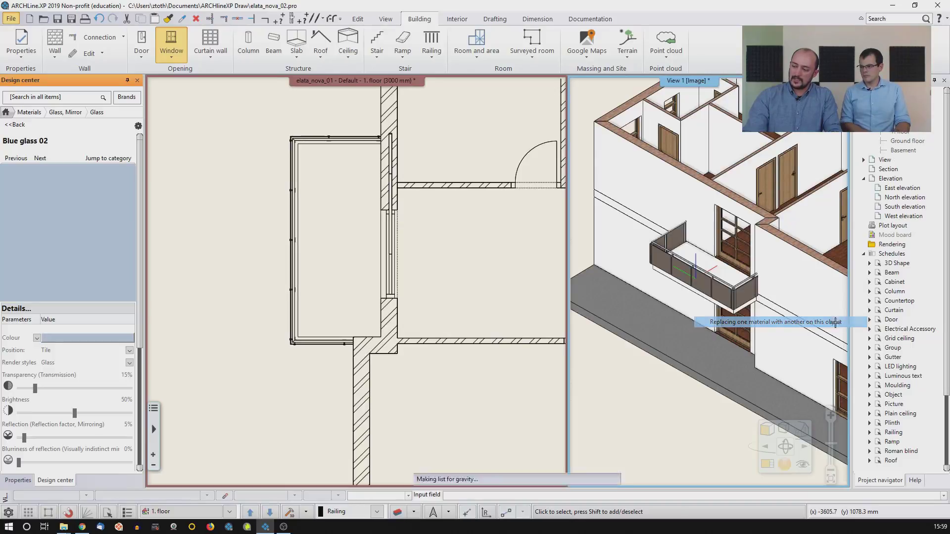
left_click(680, 270)
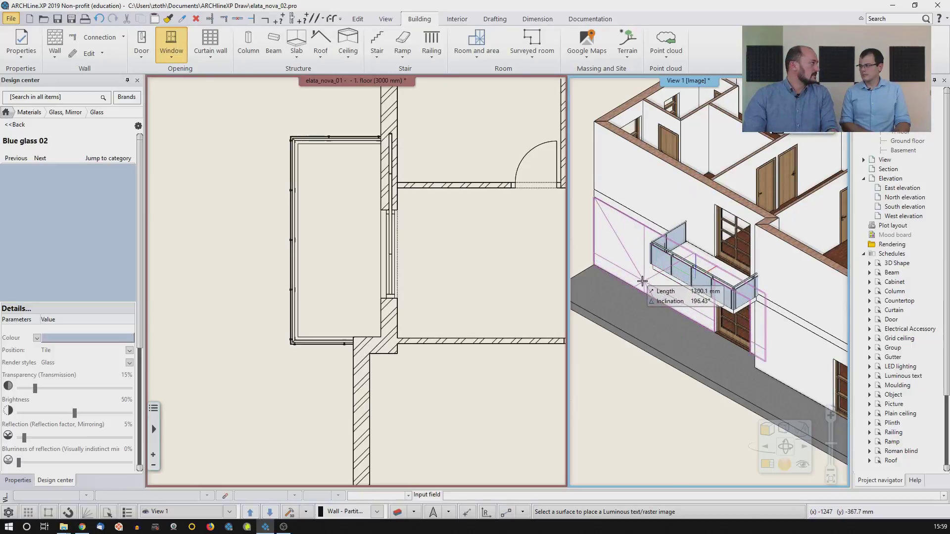
key("Escape")
scroll(643, 267, "down", 2)
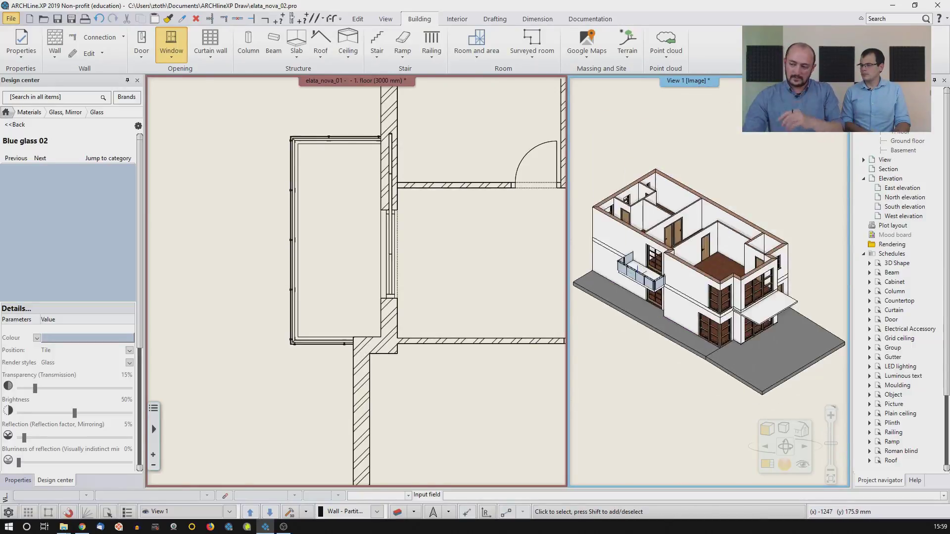
Step: Turn off every layer in the elata_nova_START-1st floor filter to hide the imported drawing
scroll(359, 126, "down", 4)
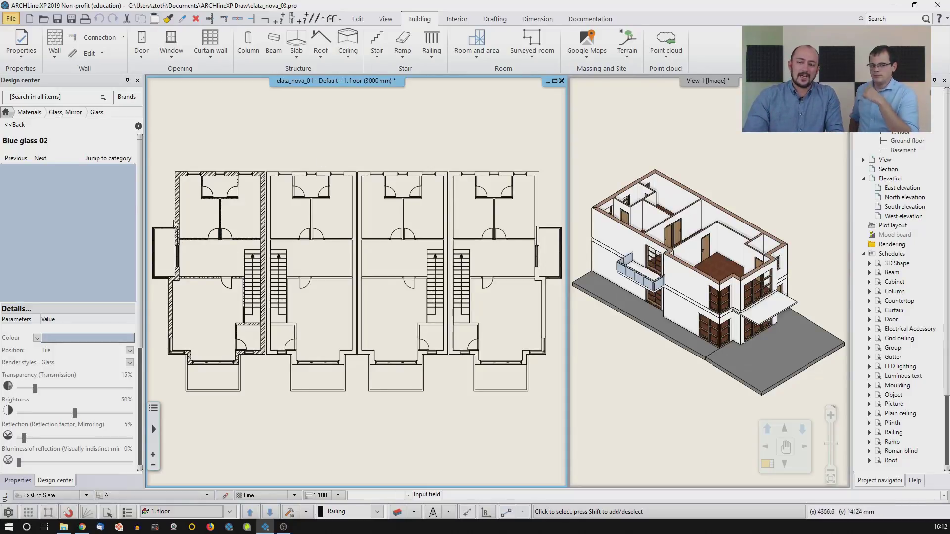
middle_click_drag(298, 203, 321, 208)
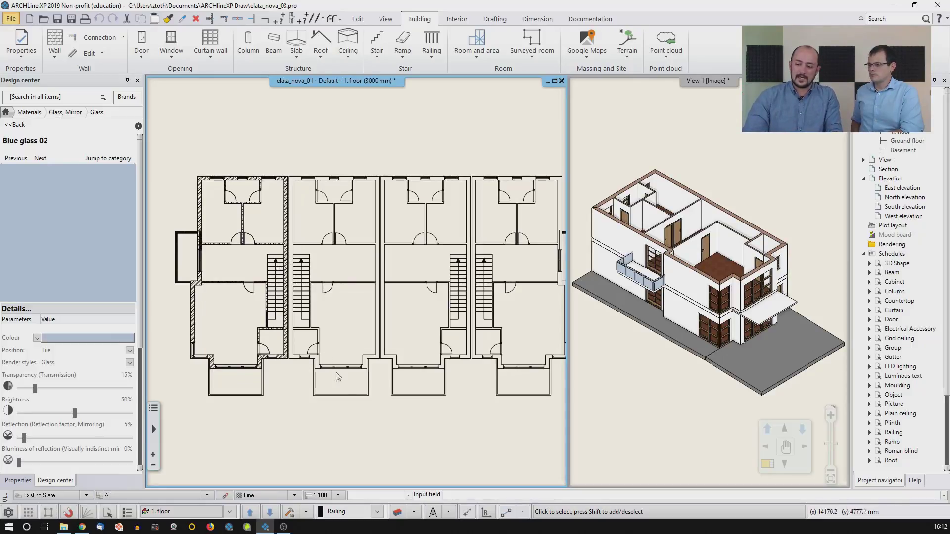
left_click(398, 512)
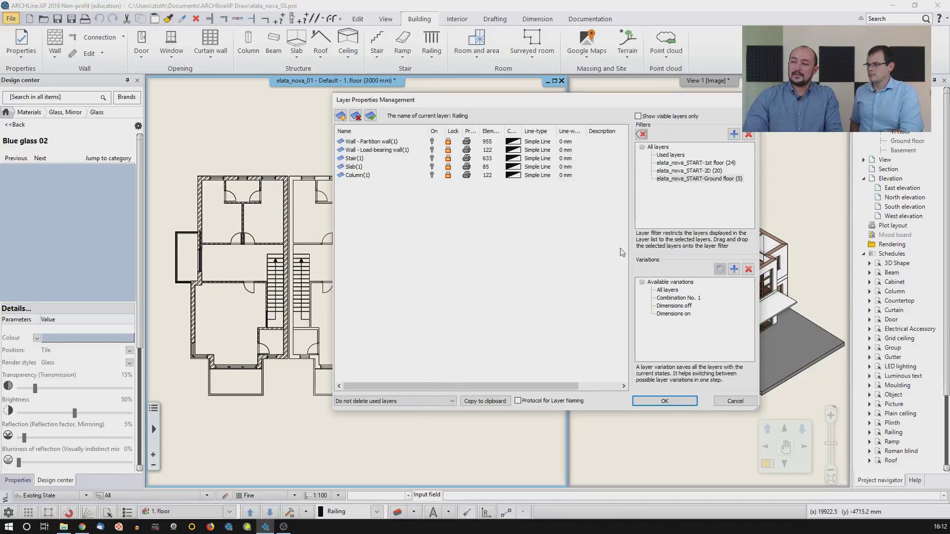
left_click(694, 163)
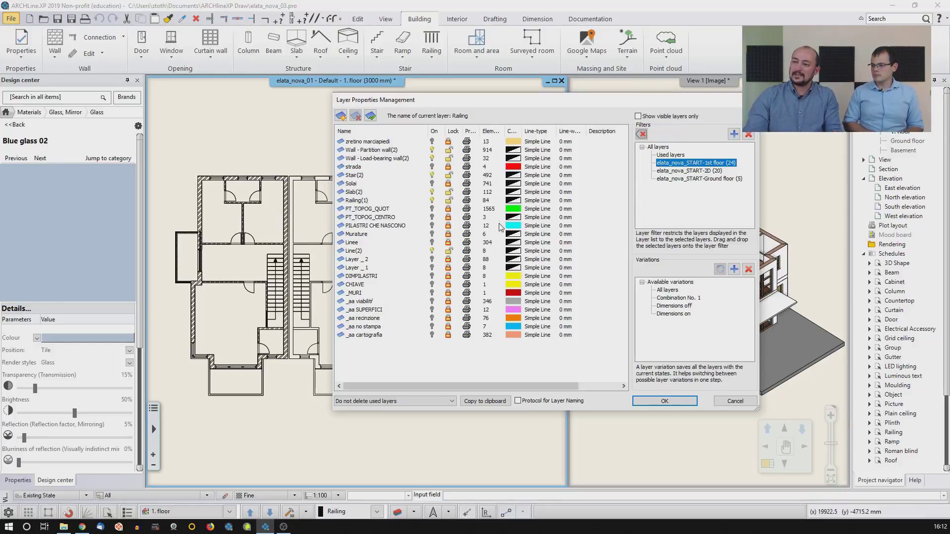
left_click(404, 151)
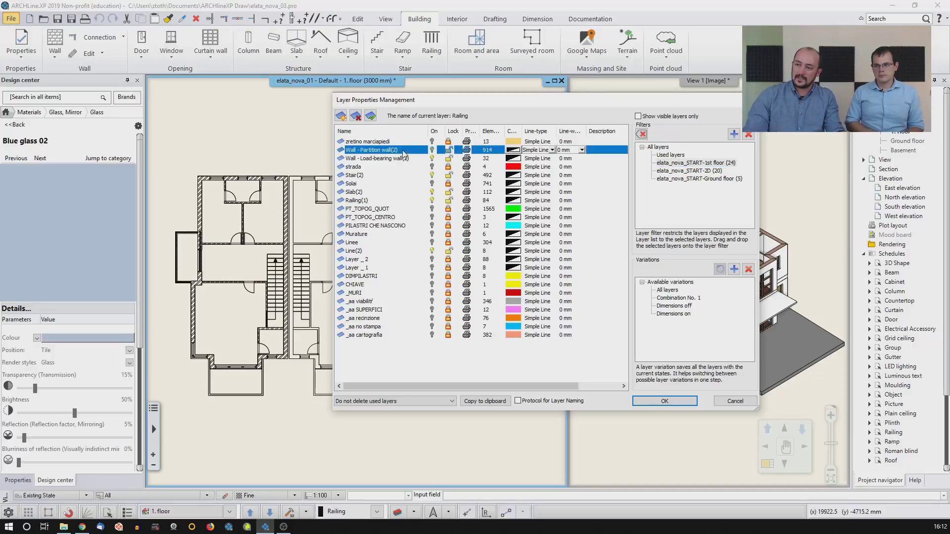
left_click(401, 144)
left_click(397, 336, "shift")
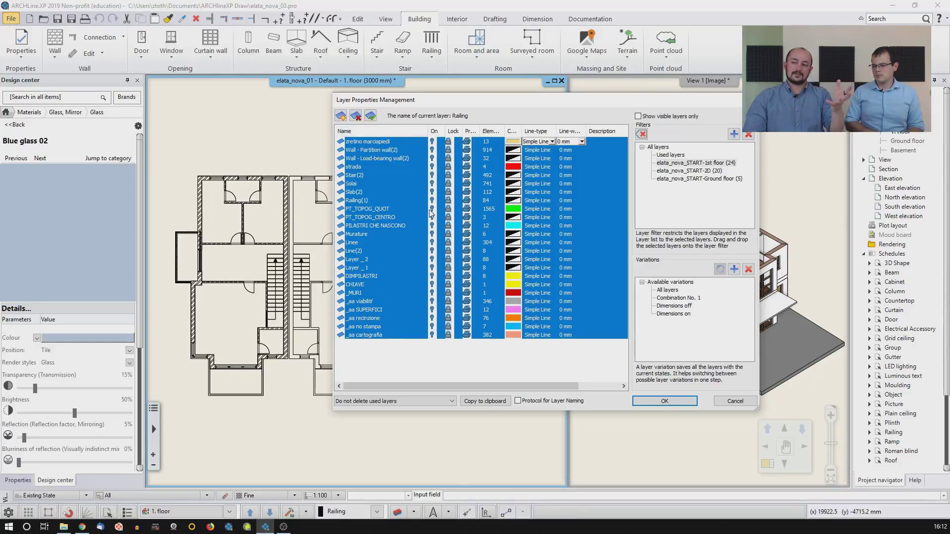
left_click(670, 405)
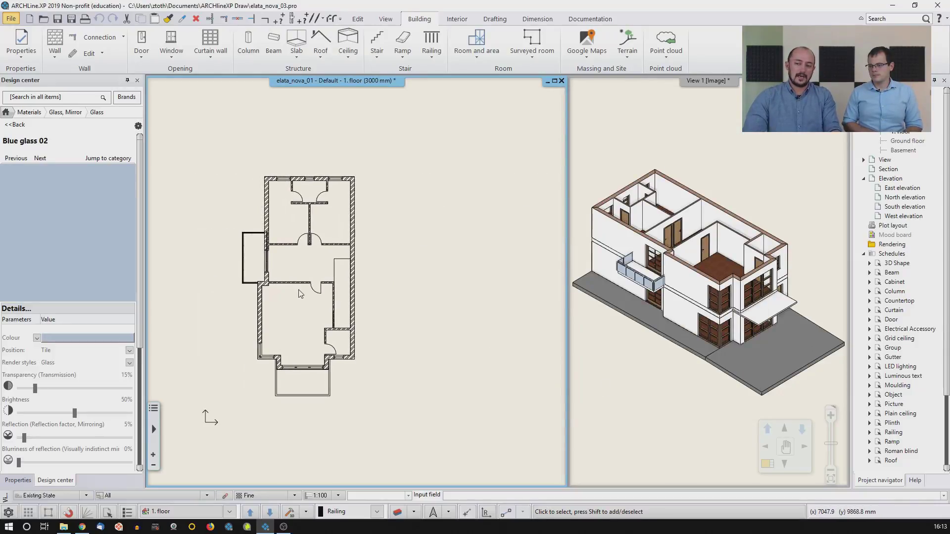
Step: Copy the first-floor slab beneath the party wall to the 2. floor
middle_click_drag(356, 231, 366, 232)
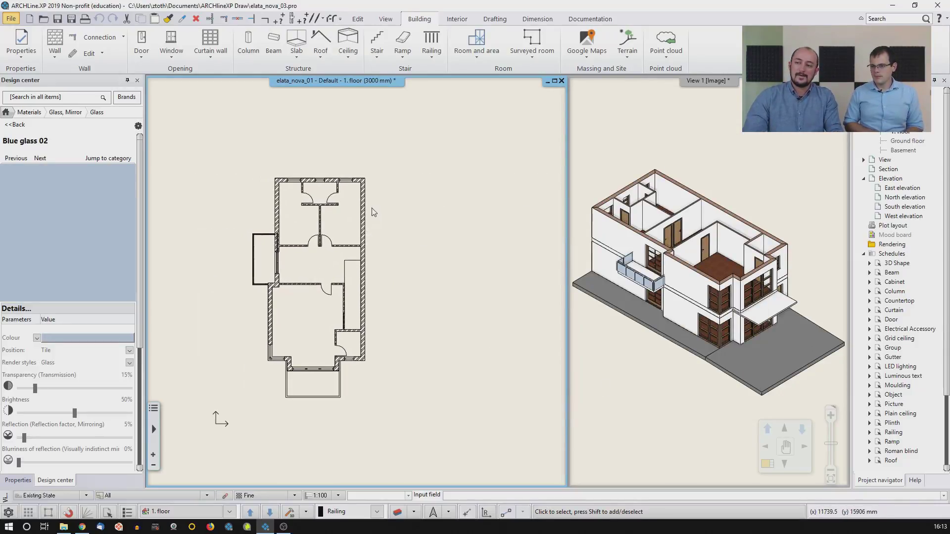
left_click(369, 206)
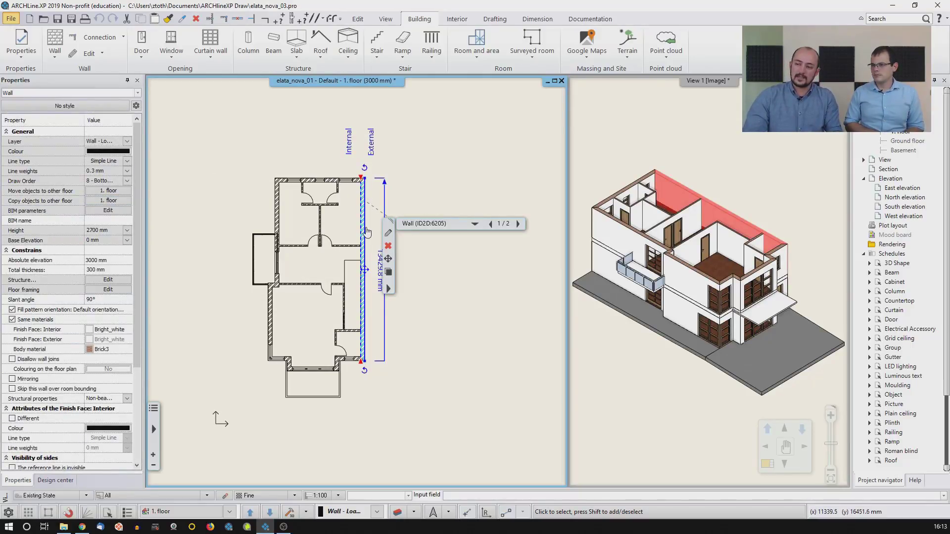
left_click(474, 224)
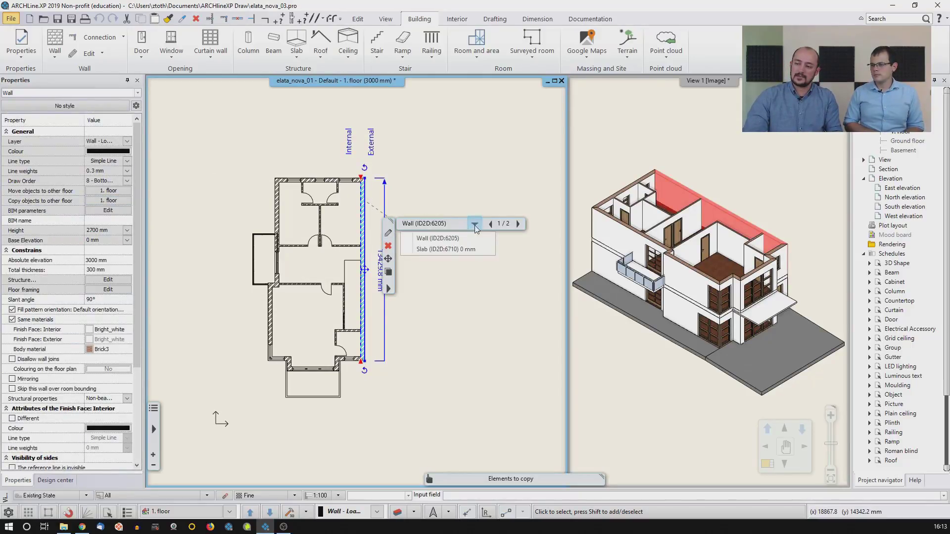
left_click(443, 250)
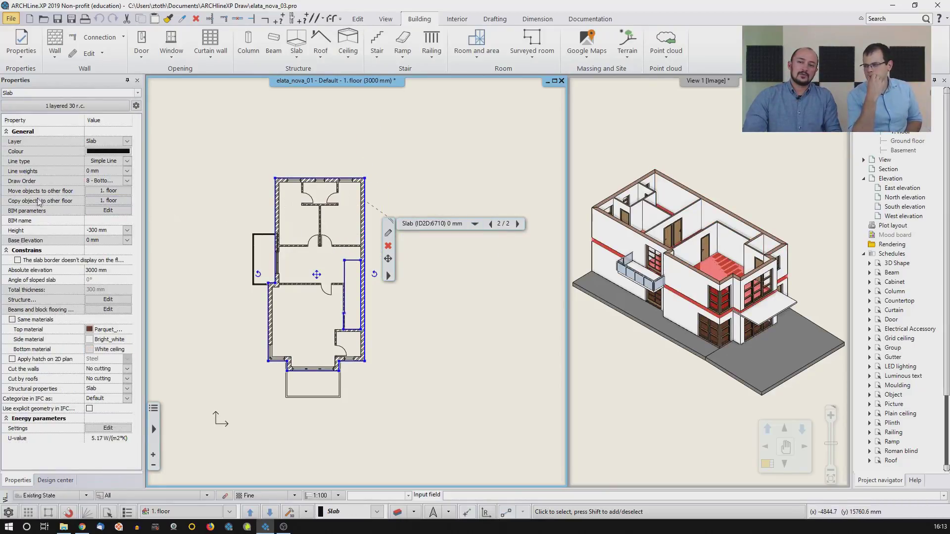
left_click(109, 201)
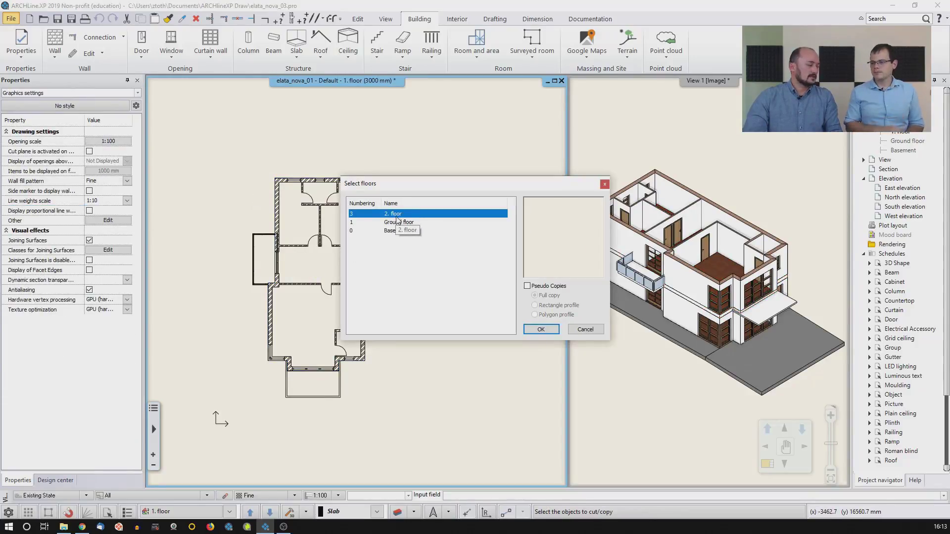
left_click(541, 329)
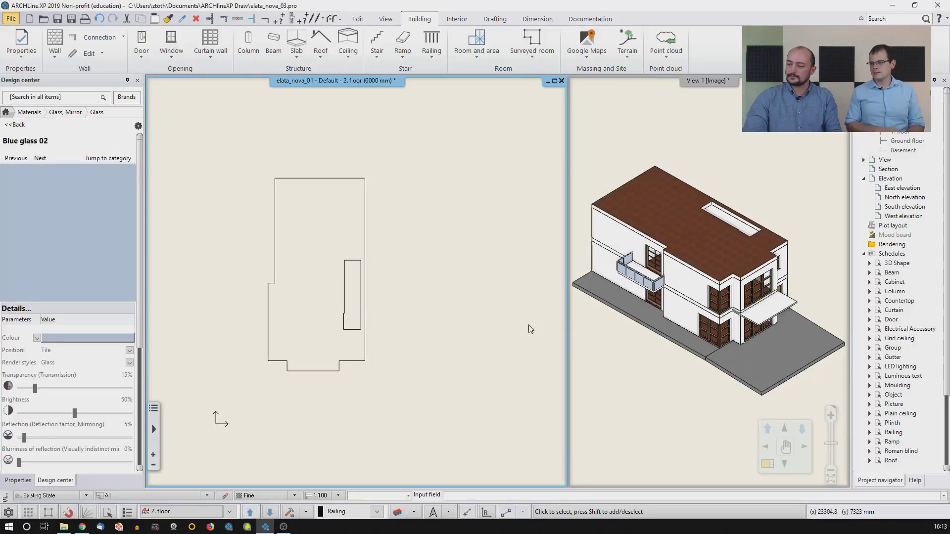
Step: Delete the stair opening hole from the copied slab on the 2. floor
middle_click_drag(370, 262, 437, 253)
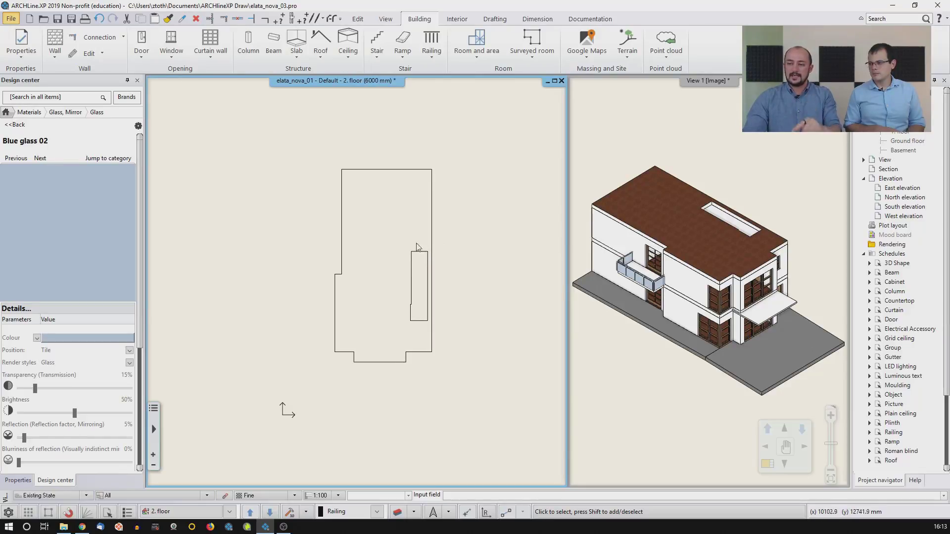
scroll(419, 275, "up", 3)
right_click(362, 239)
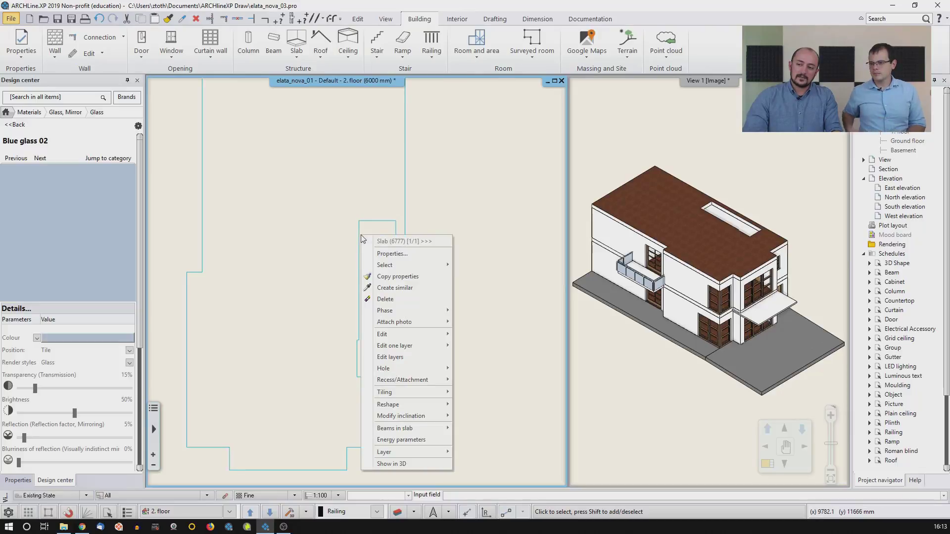
mouse_move(403, 369)
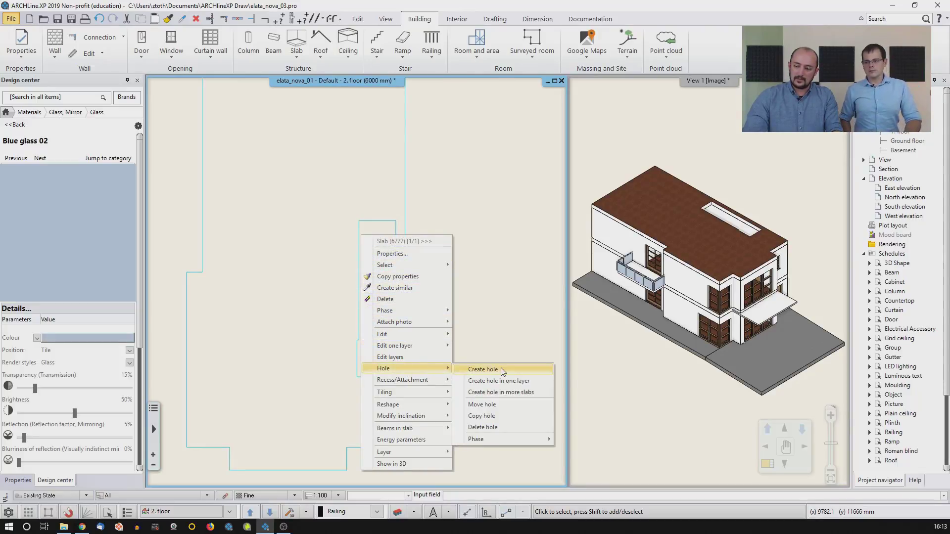
left_click(494, 428)
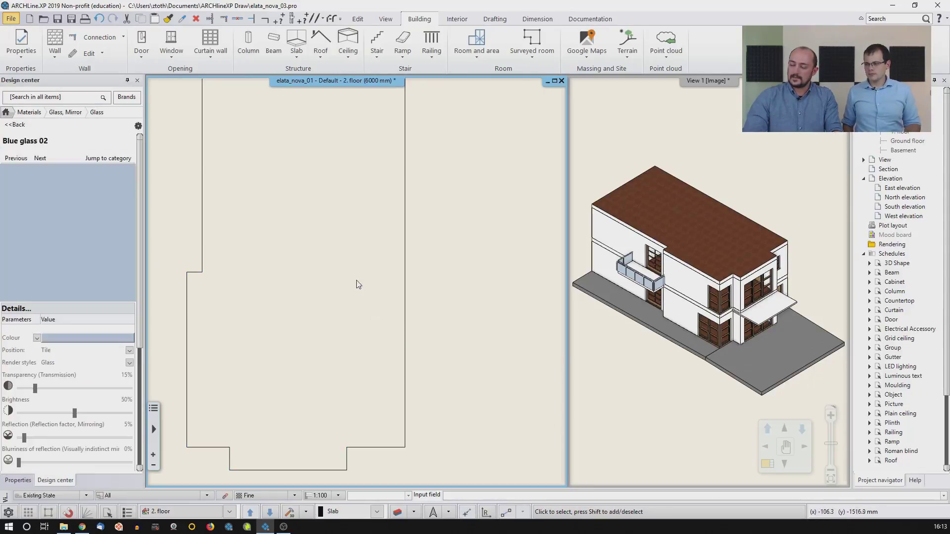
scroll(352, 261, "down", 2)
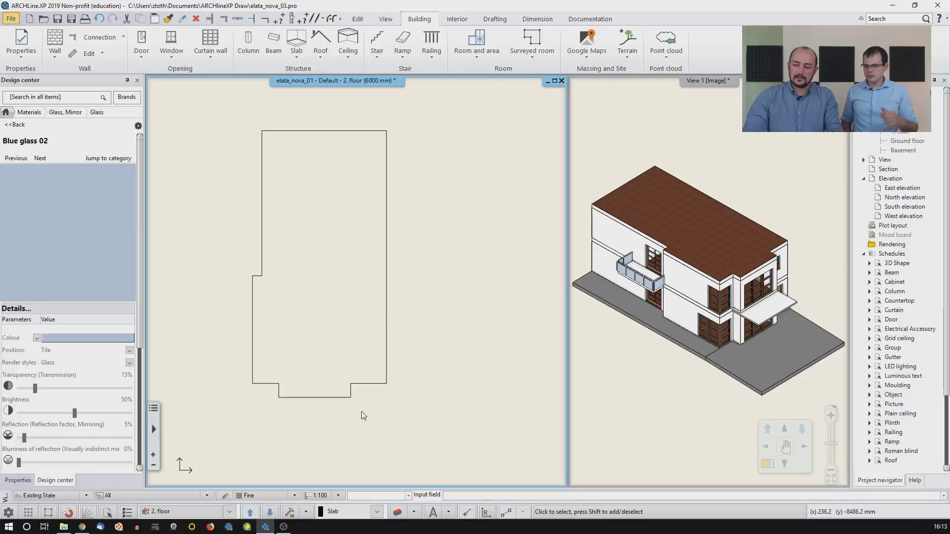
Step: Offset the two recessed front edges of the 2. floor slab outward 750 mm, flush with the middle projection
scroll(322, 386, "up", 2)
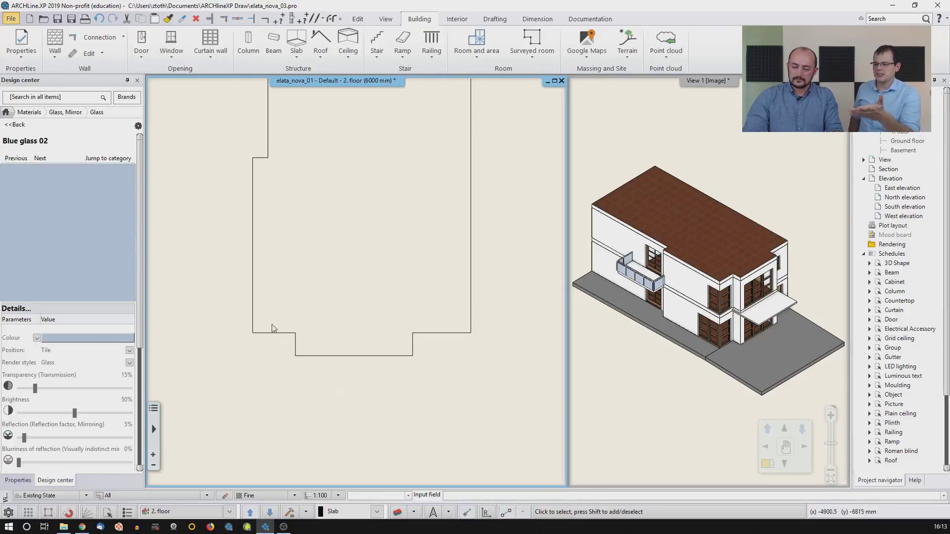
left_click(253, 199)
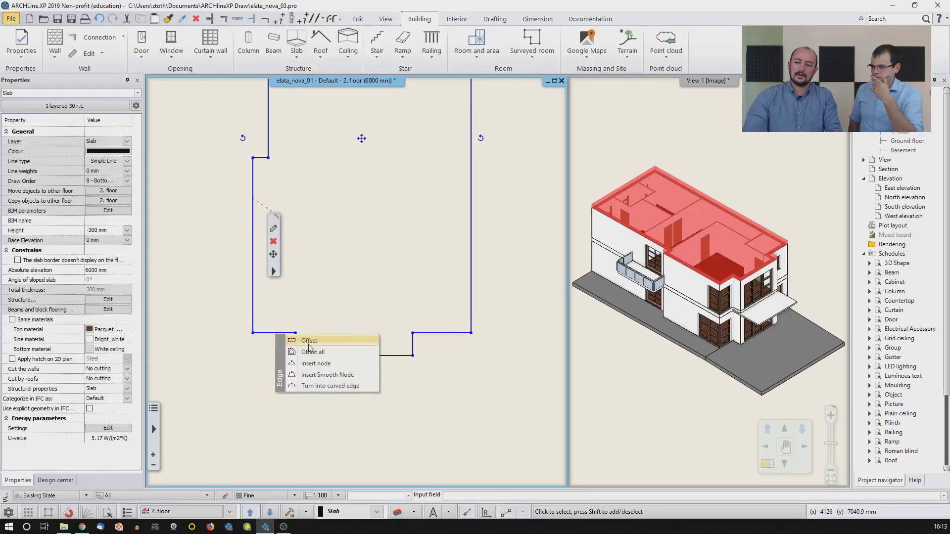
left_click(297, 340)
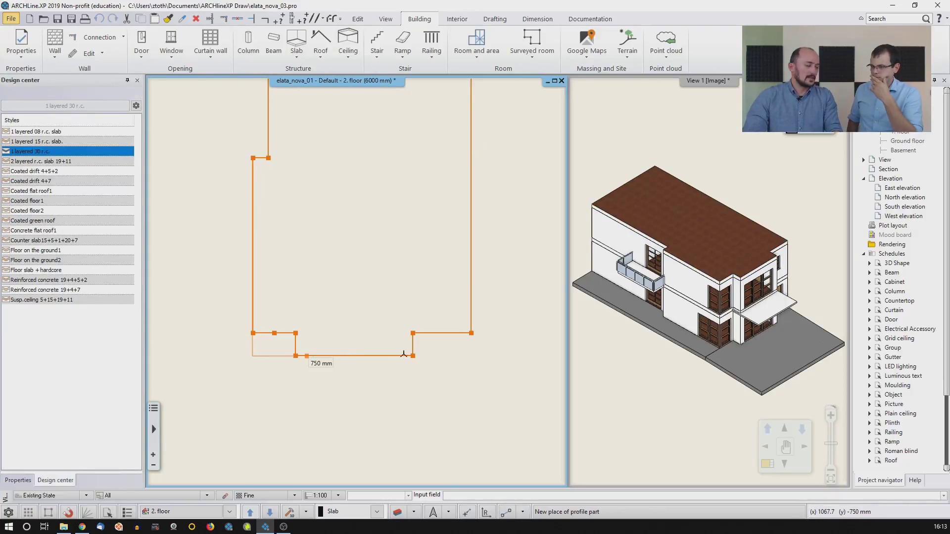
left_click(307, 355)
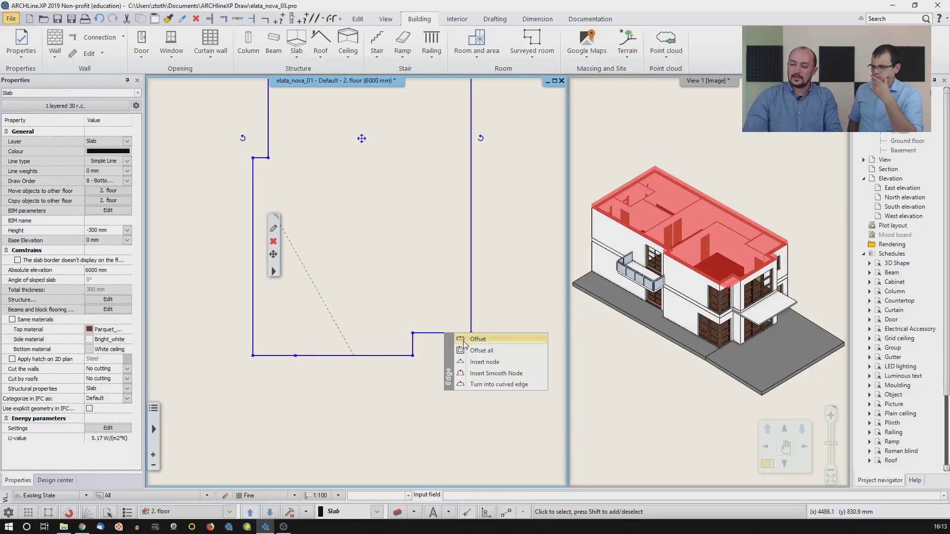
left_click(460, 339)
left_click(413, 355)
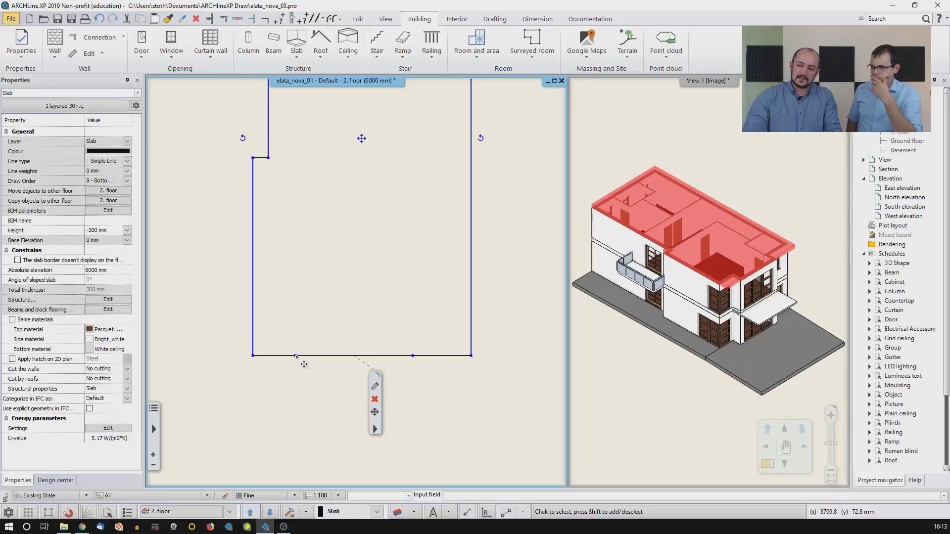
Step: Delete the two leftover intermediate nodes along the slab's straightened front edge
mouse_move(296, 356)
left_click(336, 373)
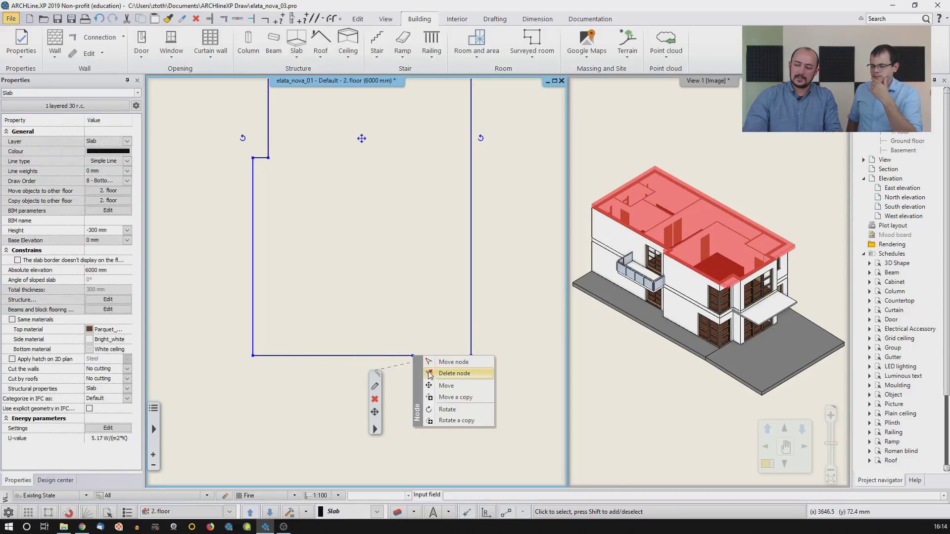
left_click(352, 288)
left_click(352, 287)
Step: Set the 2. floor slab's base elevation to -300 mm and its height to -100 mm
scroll(353, 285, "down", 1)
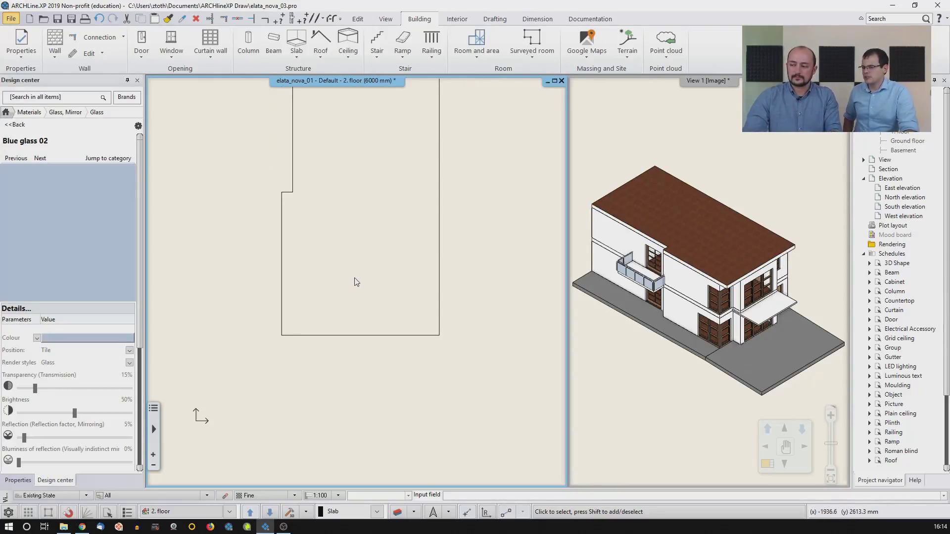
middle_click_drag(357, 243, 348, 322)
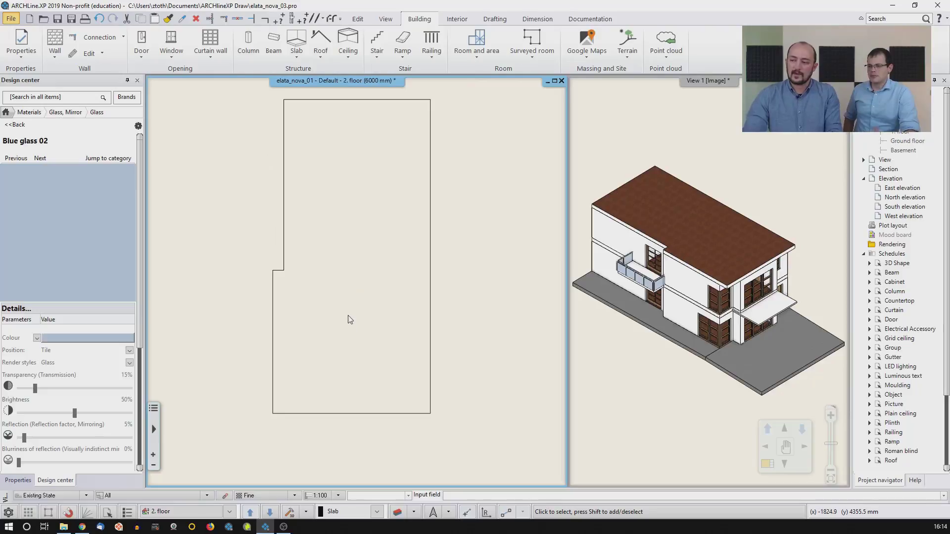
left_click(285, 251)
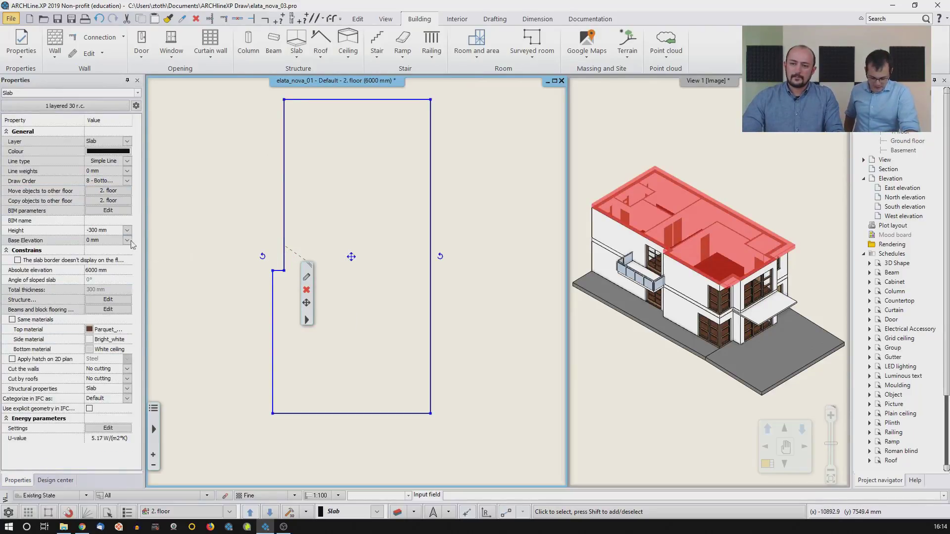
left_click(105, 241)
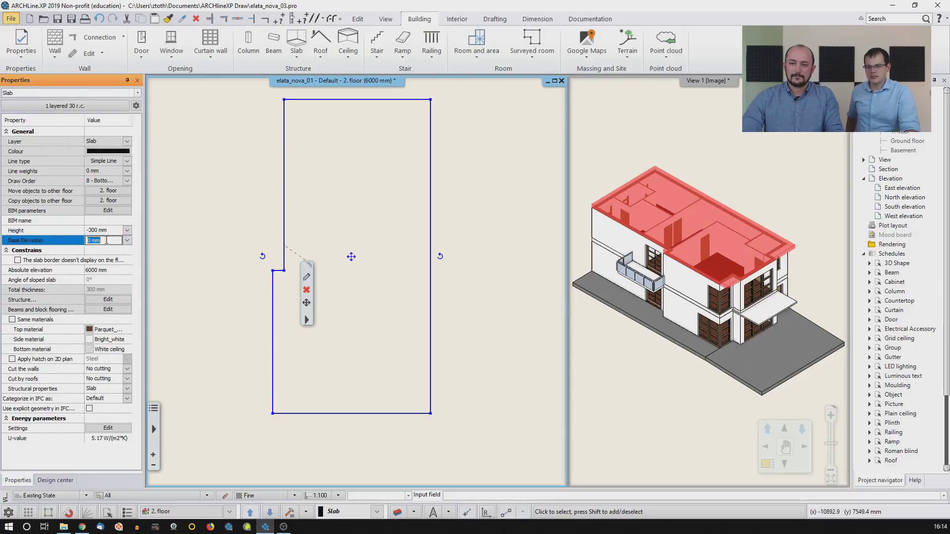
type("-30")
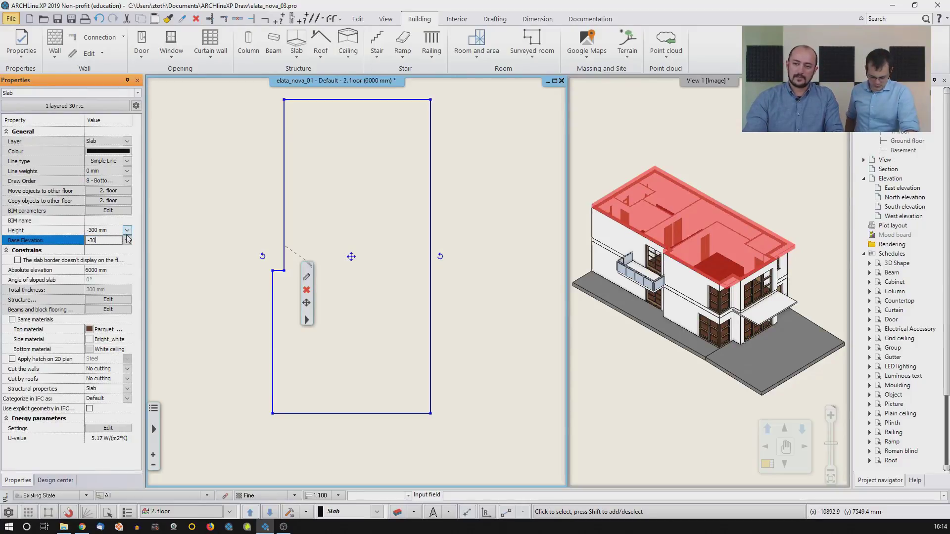
type("0")
left_click(109, 231)
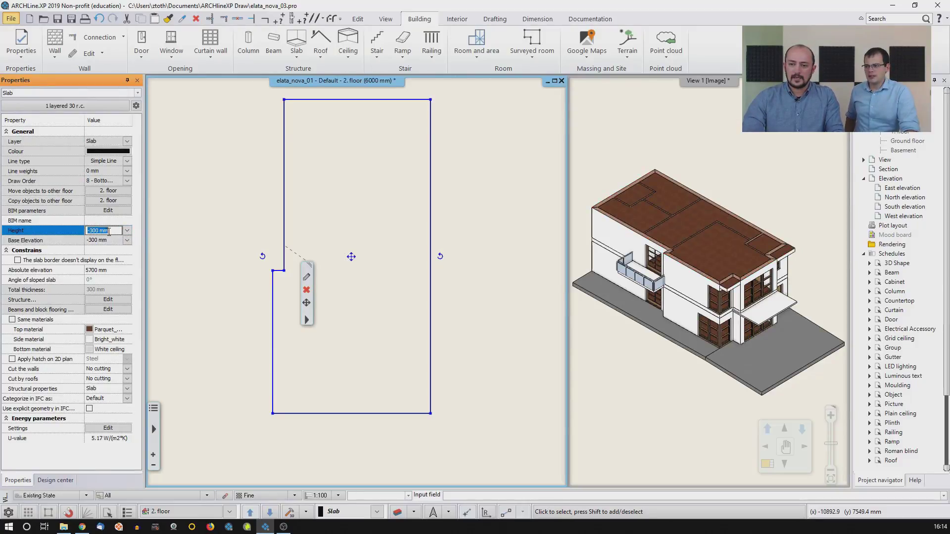
left_click_drag(108, 231, 87, 231)
type("-100")
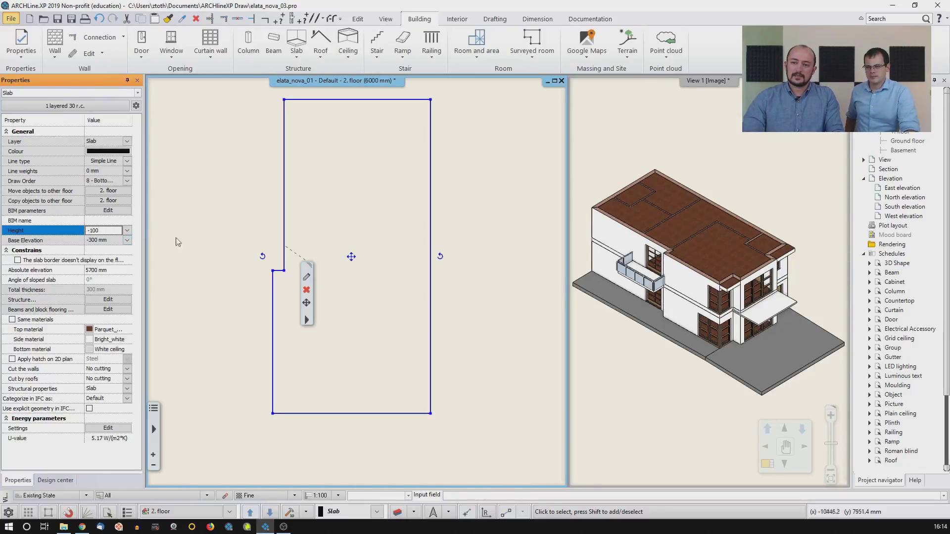
left_click(216, 229)
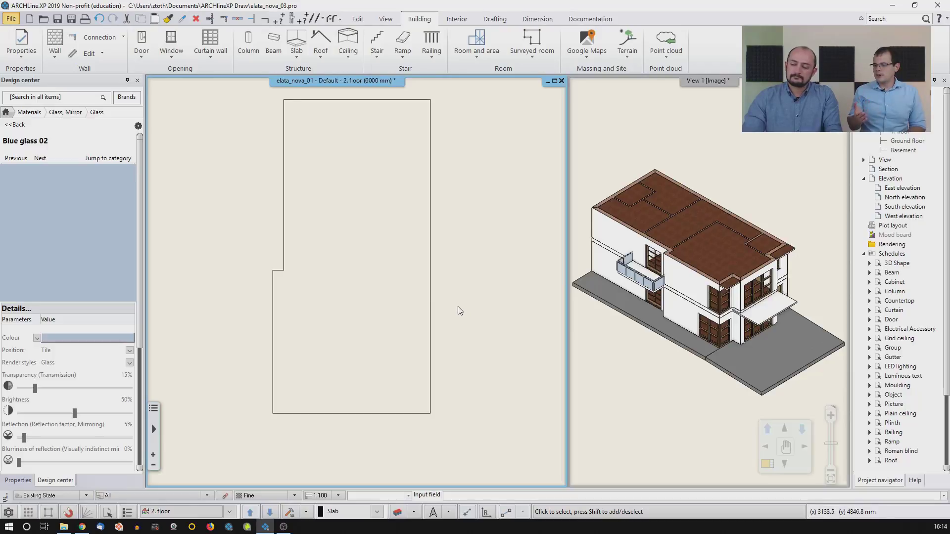
Step: Show the 1. floor plan as a reference beneath the active 2. floor plan
middle_click_drag(405, 293, 420, 300)
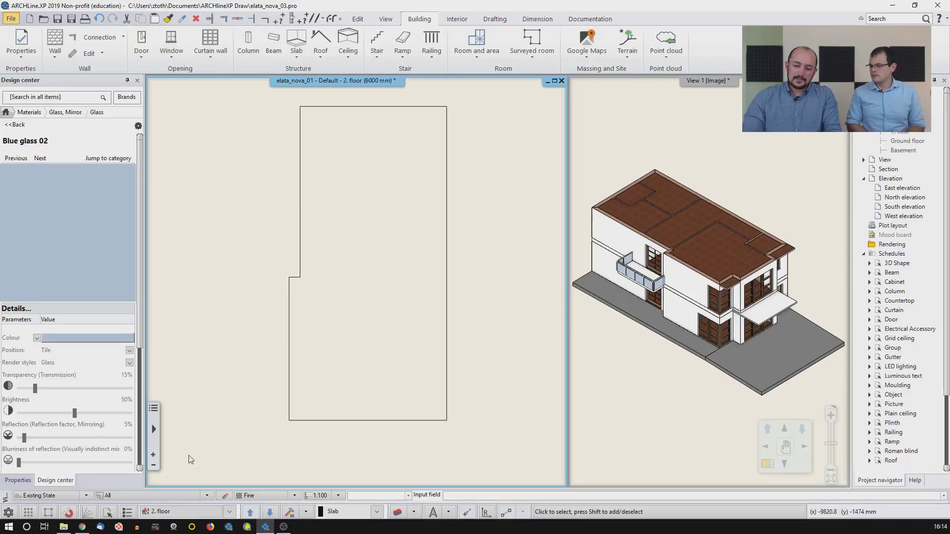
left_click(270, 512)
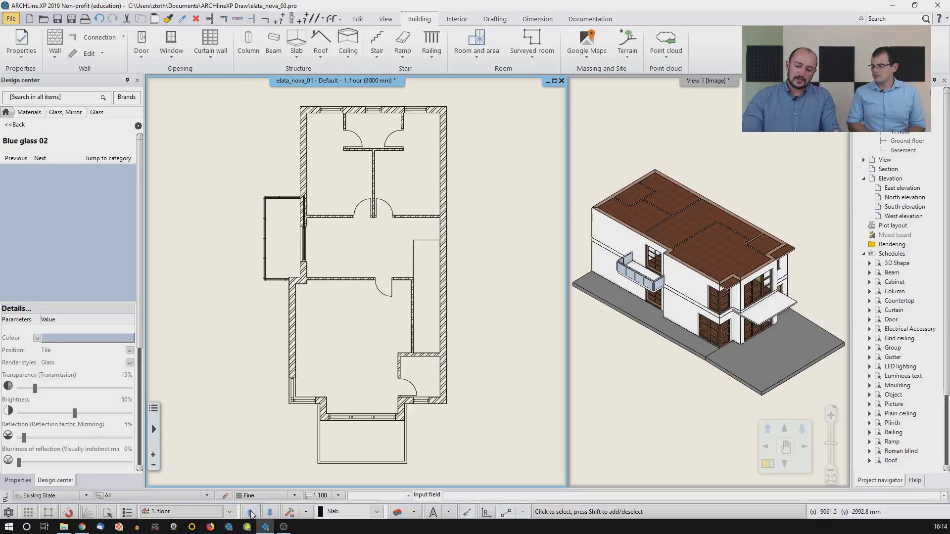
left_click(250, 513)
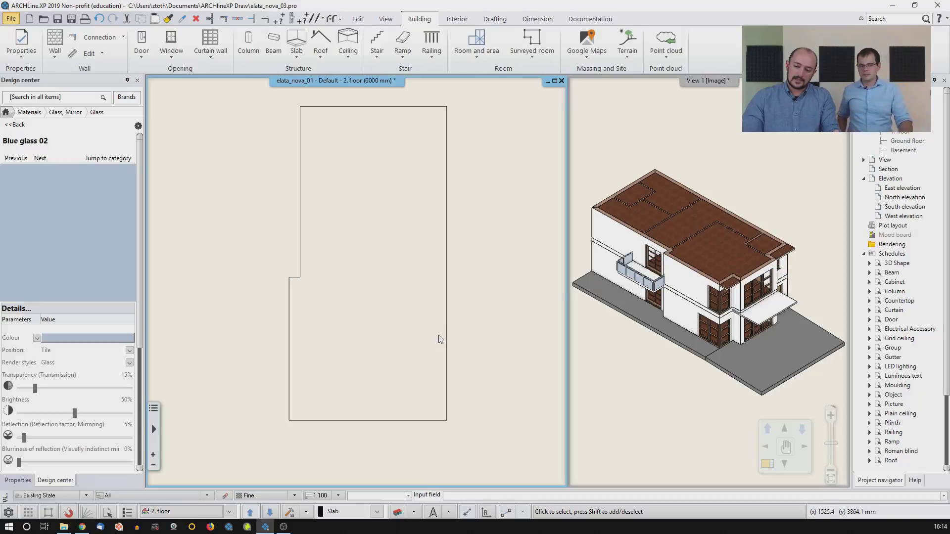
left_click(270, 512)
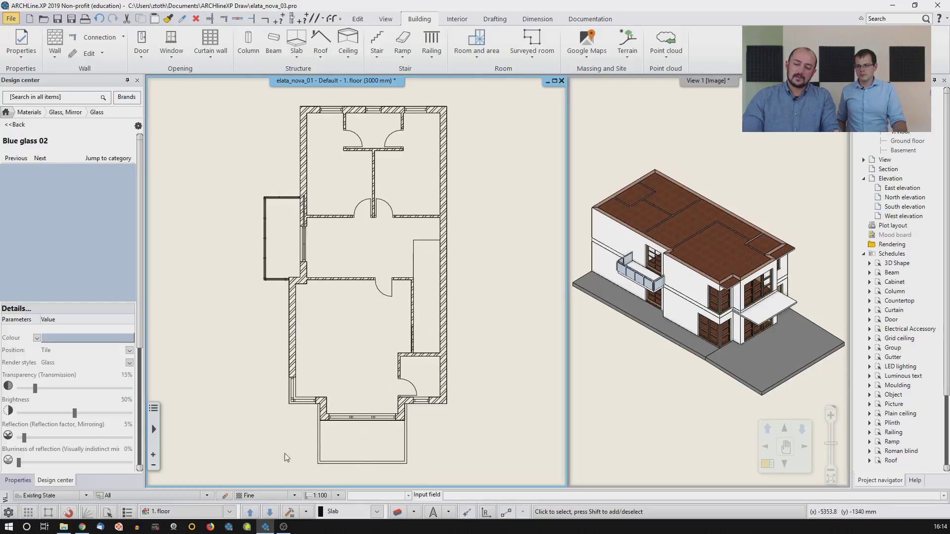
left_click(250, 513)
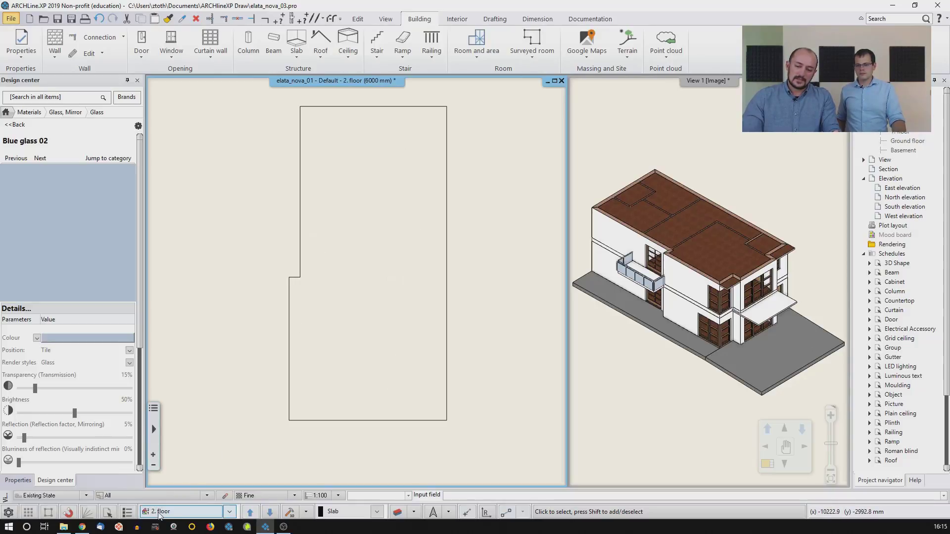
left_click(230, 513)
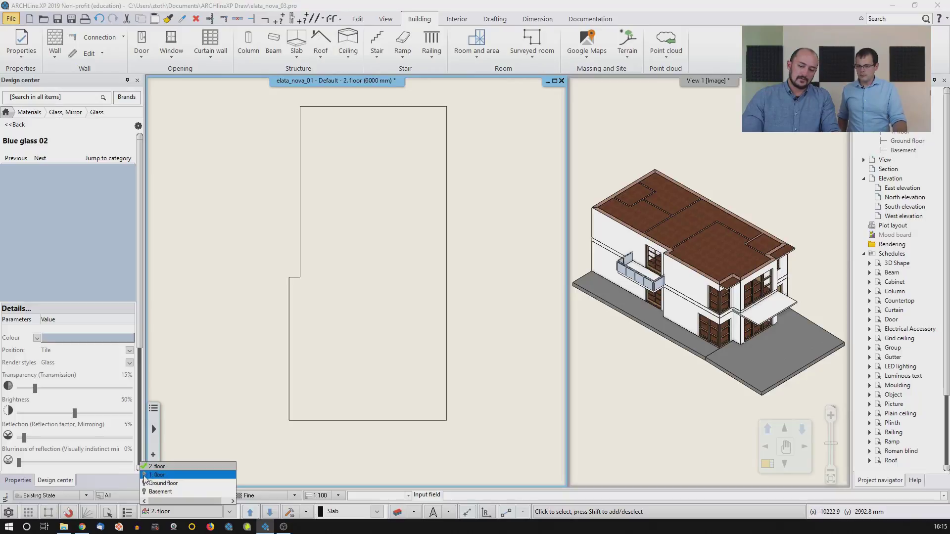
left_click(332, 368)
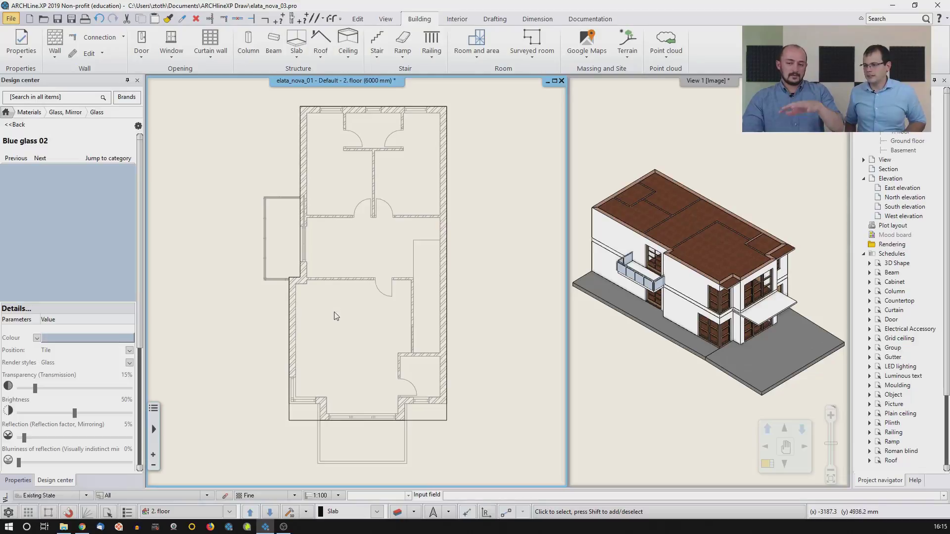
left_click(348, 232)
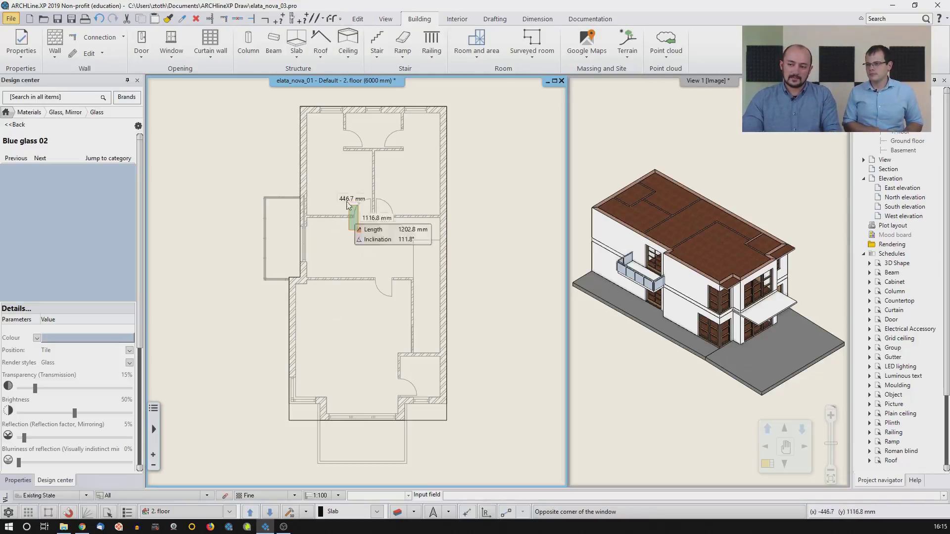
left_click(324, 153)
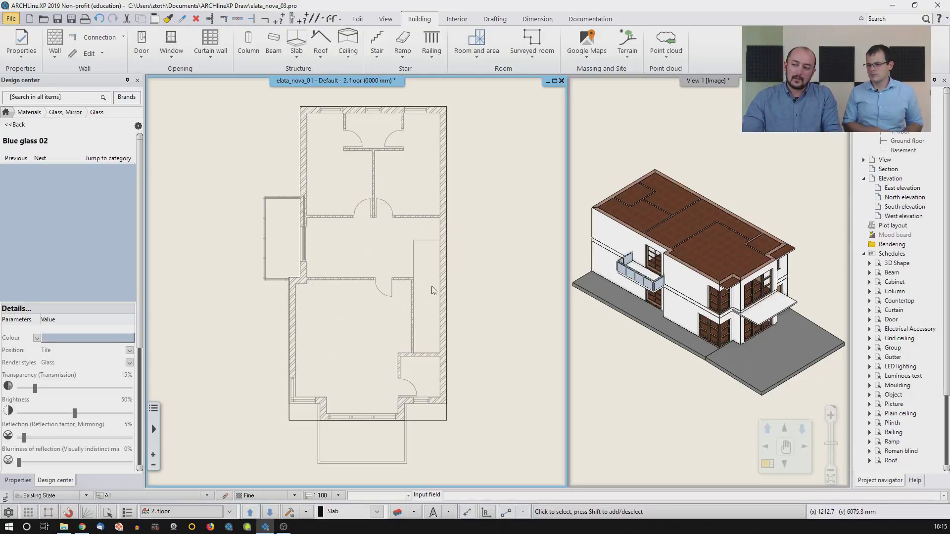
Step: Offset the slab's long uninterrupted side edge 300 mm inward to the inner face of the party wall
left_click(448, 280)
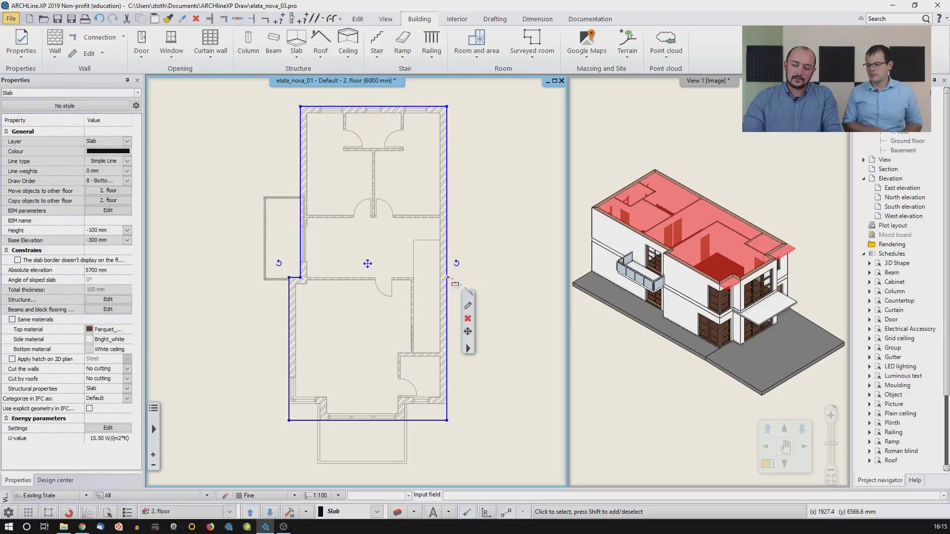
mouse_move(452, 278)
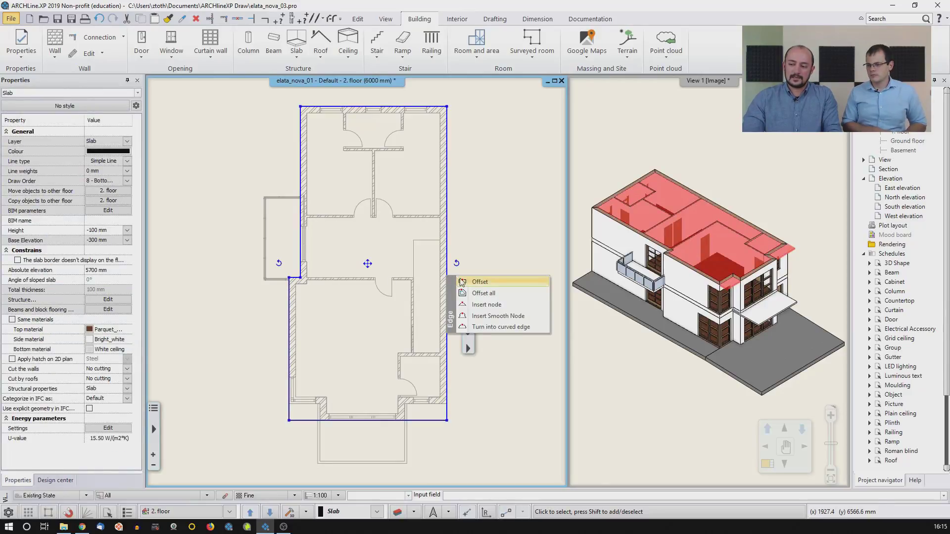
left_click(476, 282)
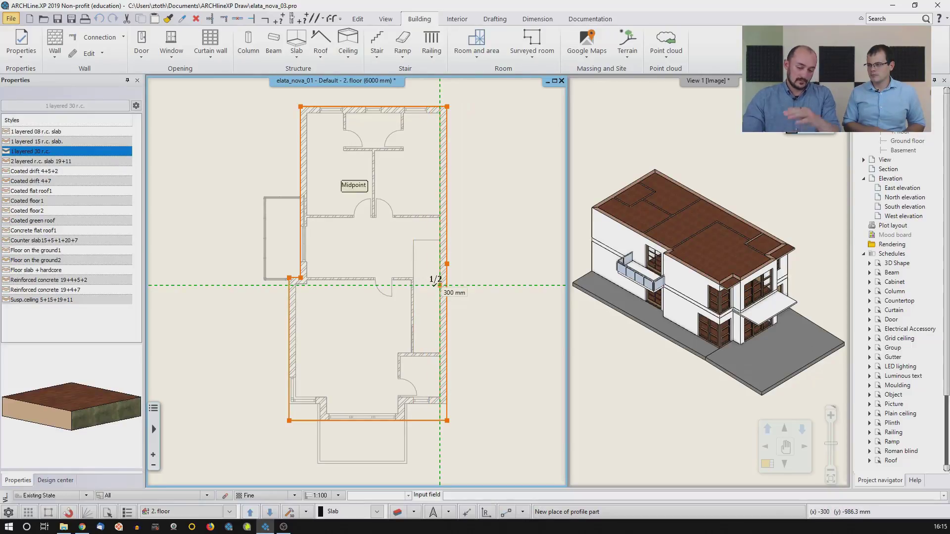
left_click(438, 285)
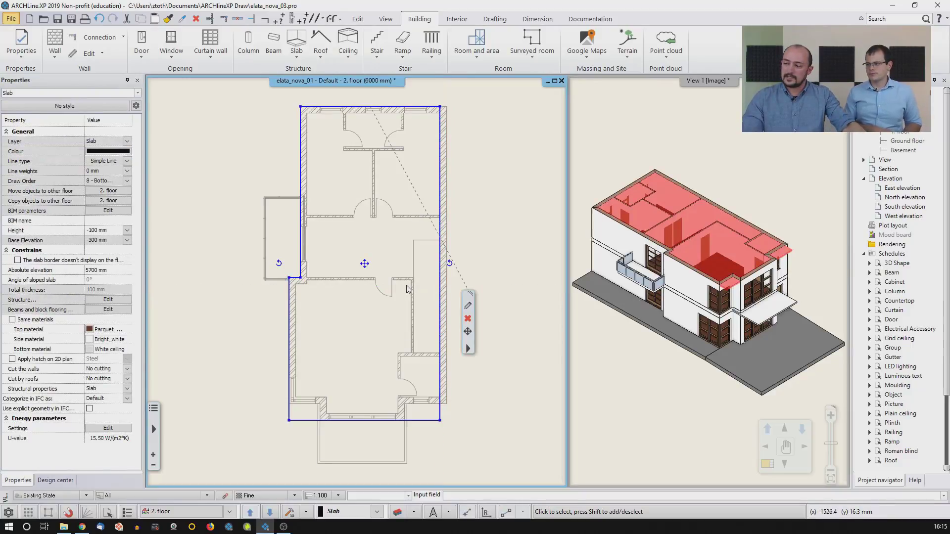
key("Escape")
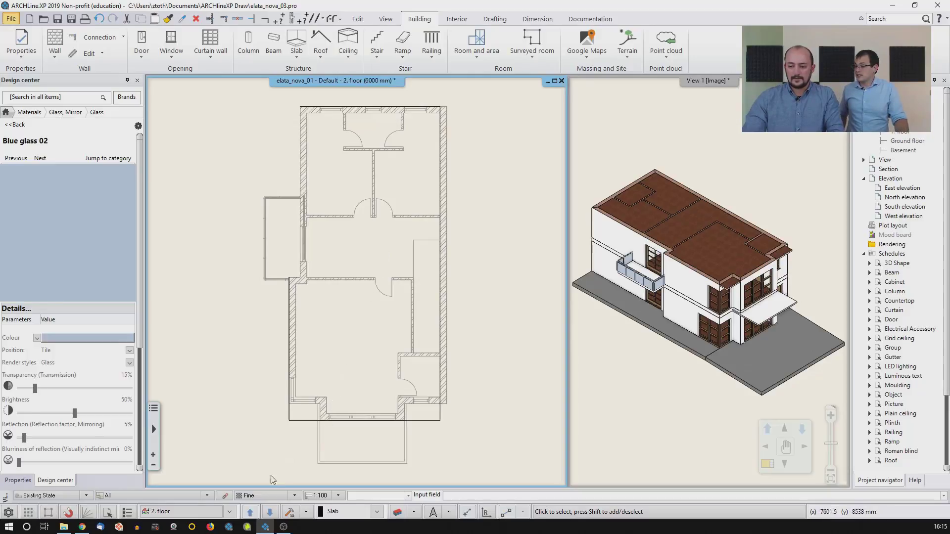
Step: Hide the 1. floor reference and start an Open gable roof's reference line at the slab's front corner on the party-wall side
left_click(268, 514)
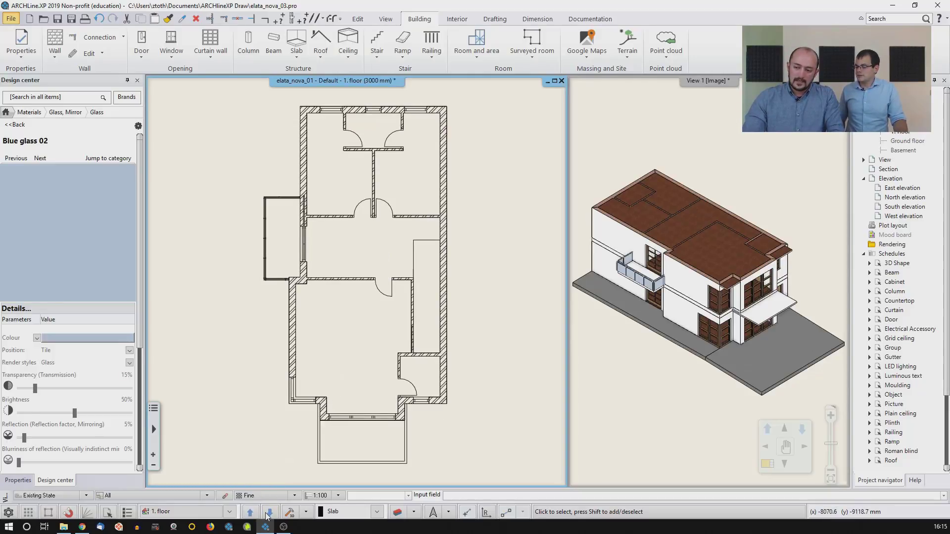
left_click(251, 513)
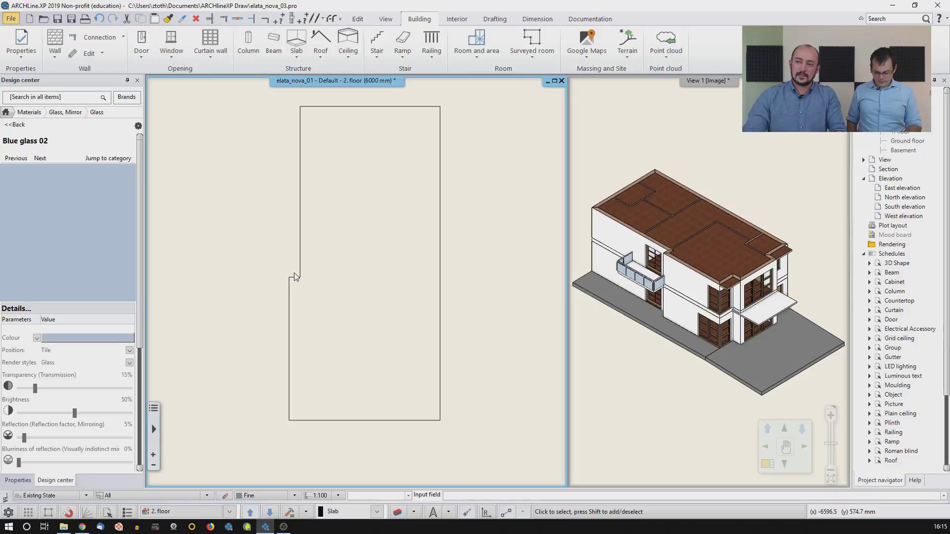
left_click(320, 52)
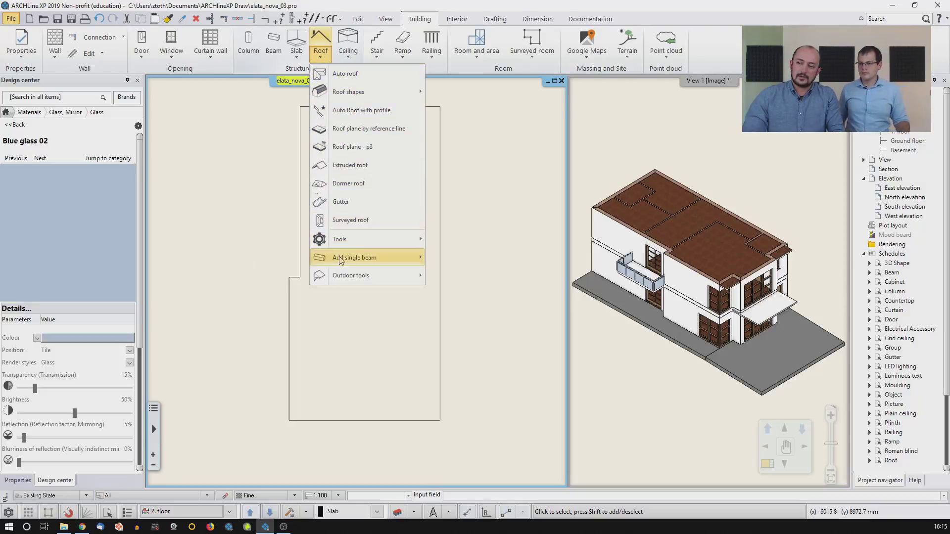
mouse_move(345, 97)
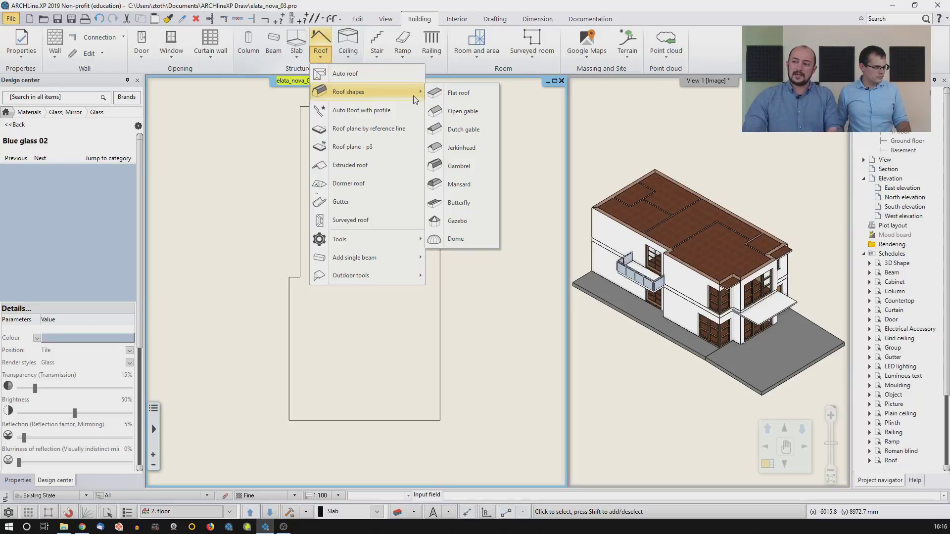
left_click(461, 111)
left_click(440, 420)
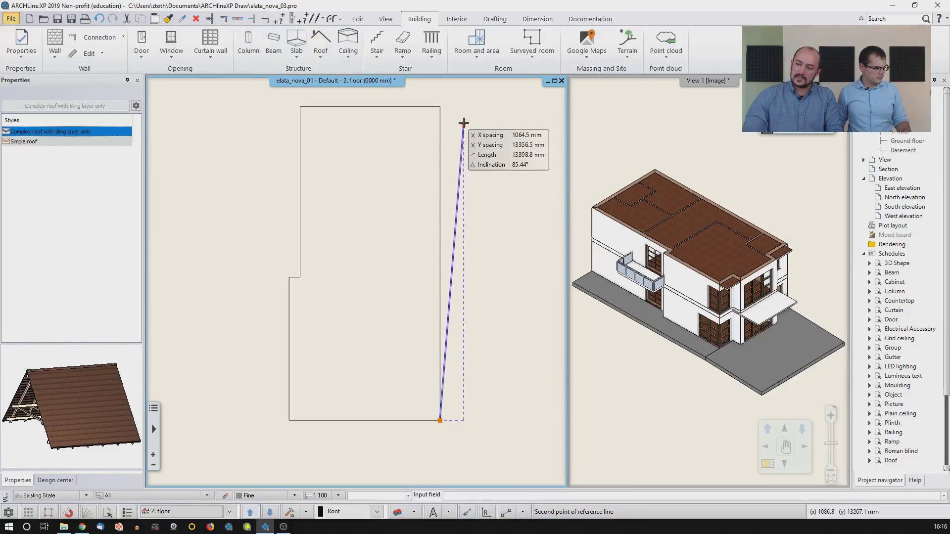
Step: Try a rectangular gable roof over the second-floor outline and undo it
left_click(440, 106)
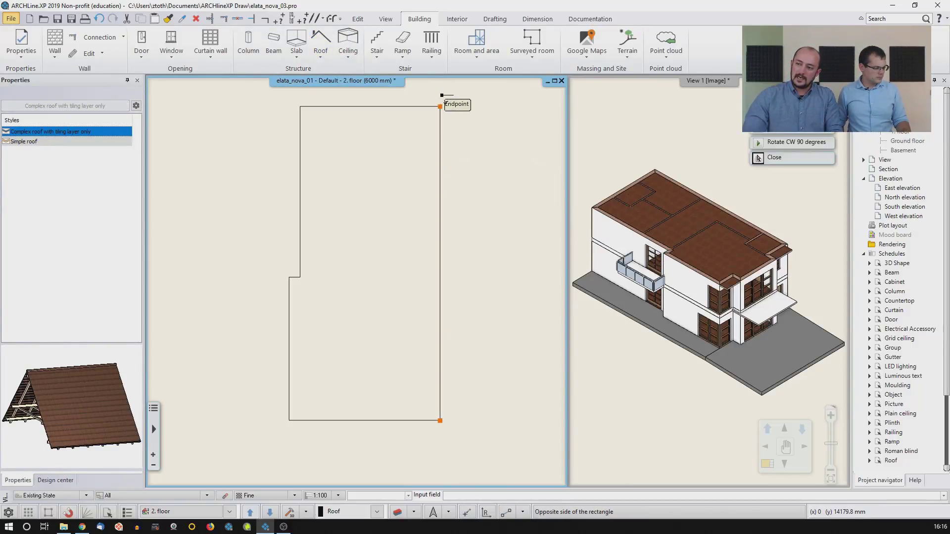
left_click(296, 307)
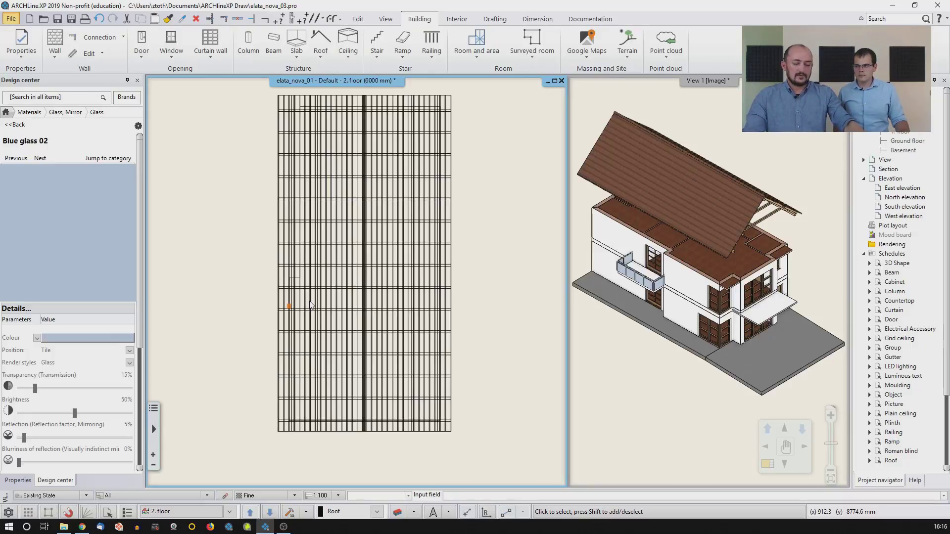
key("ctrl+z")
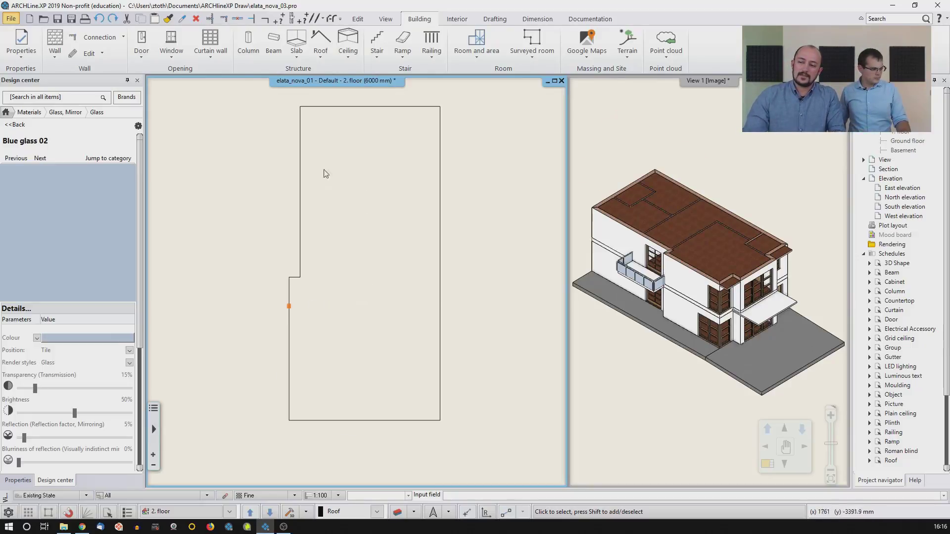
Step: Create an automatic roof in the Simple roof style from a polygon traced through all six corners of the building outline
left_click(321, 47)
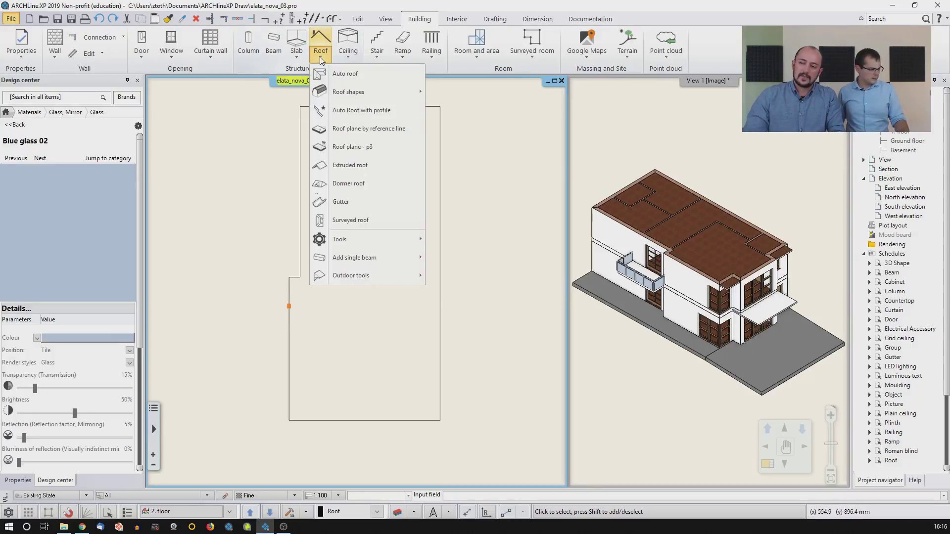
left_click(347, 73)
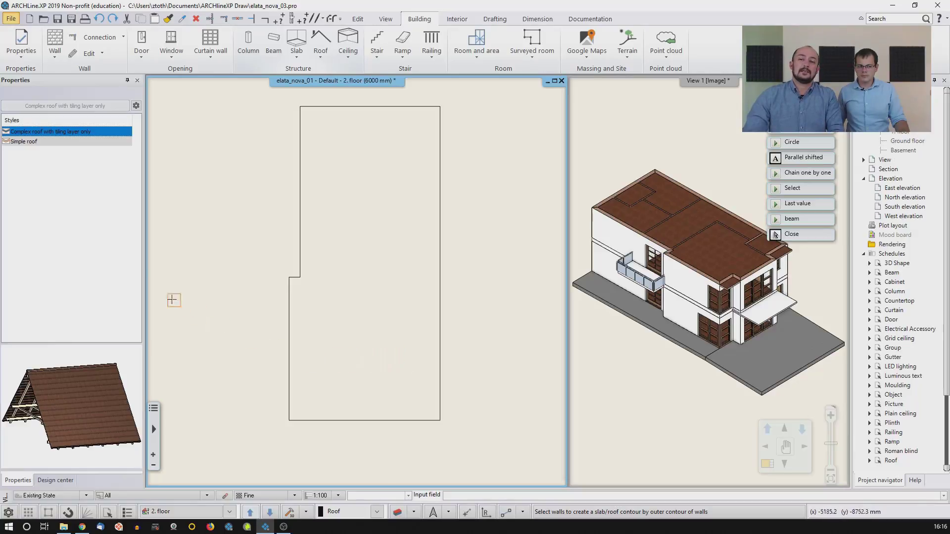
left_click(31, 141)
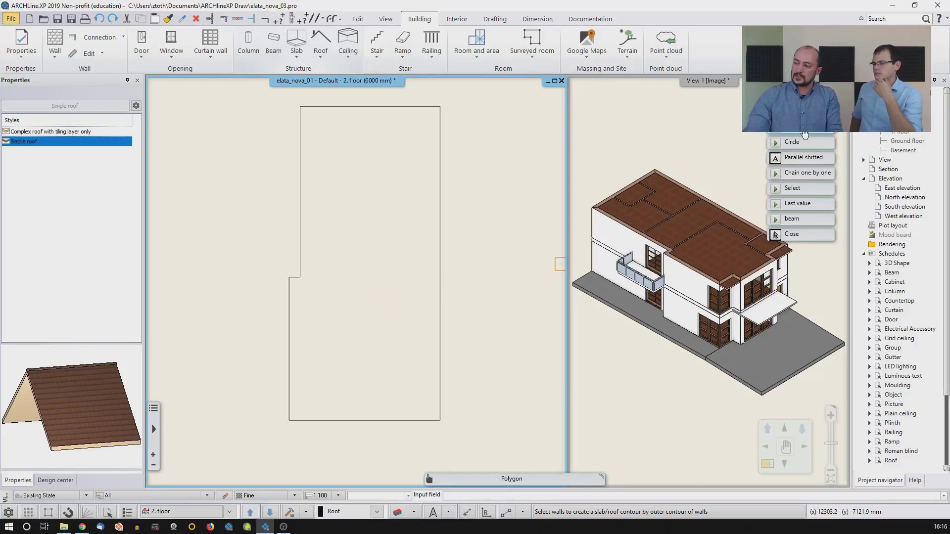
left_click(301, 106)
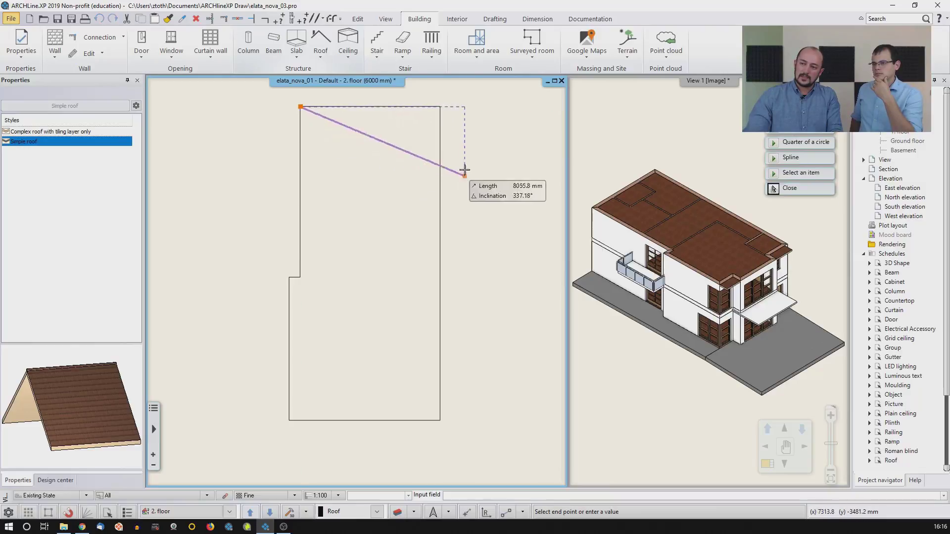
left_click(440, 106)
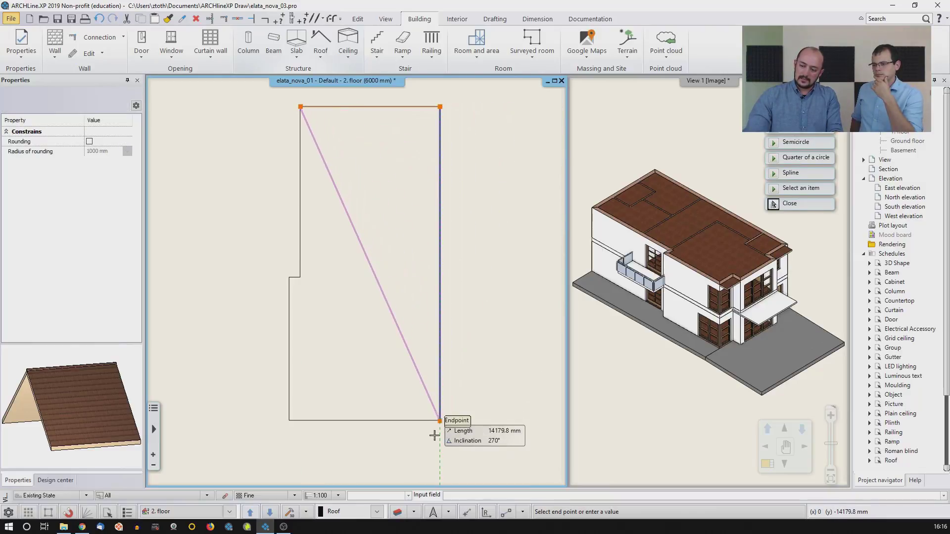
left_click(439, 421)
left_click(289, 420)
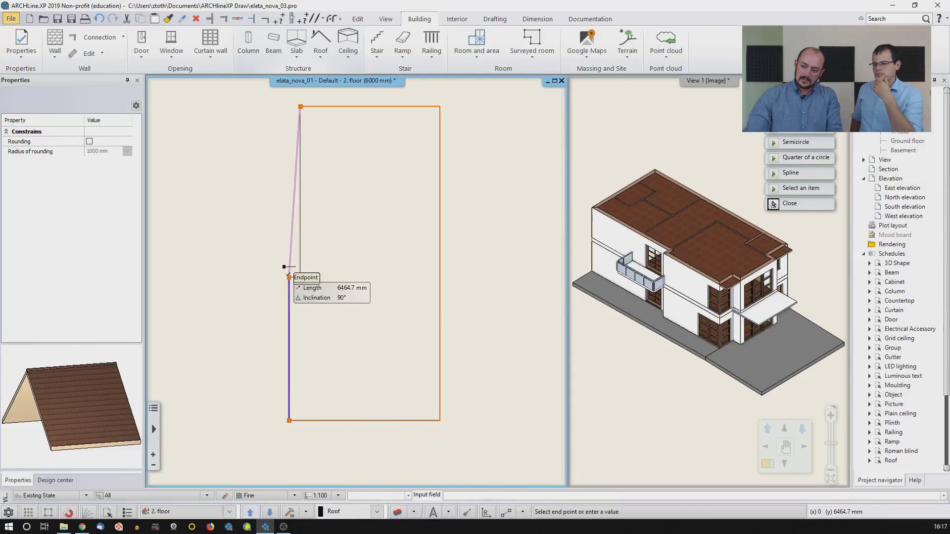
left_click(289, 278)
left_click(301, 277)
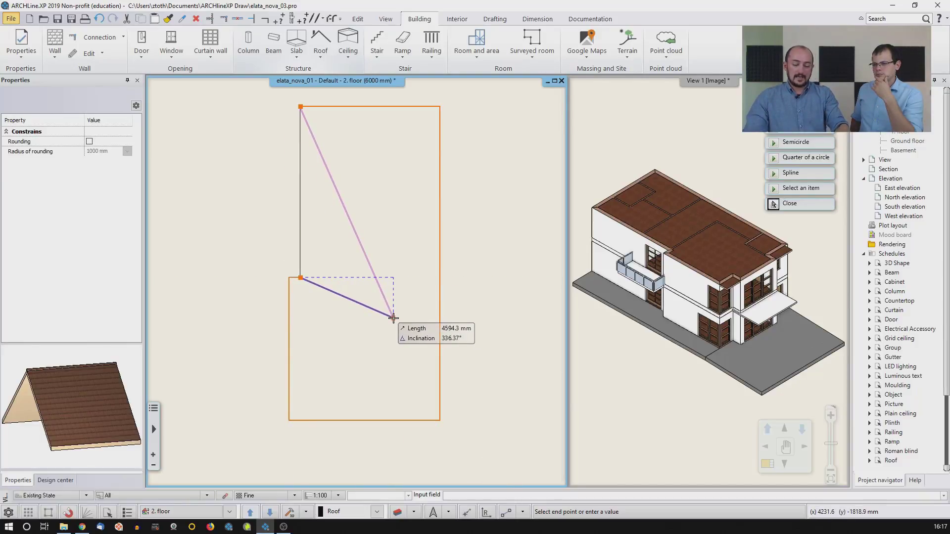
left_click(393, 318)
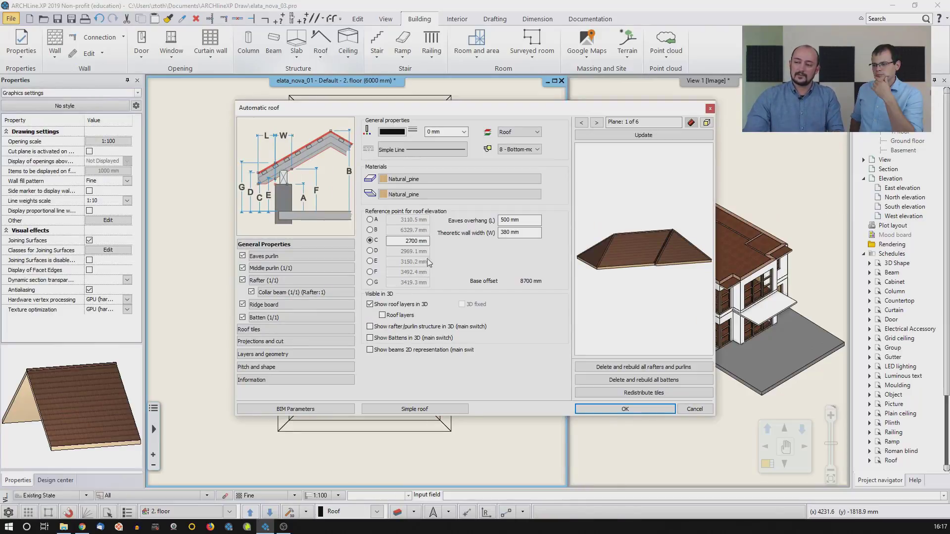
Step: Set the roof's elevation at reference point C to -300 mm
left_click_drag(454, 109, 447, 125)
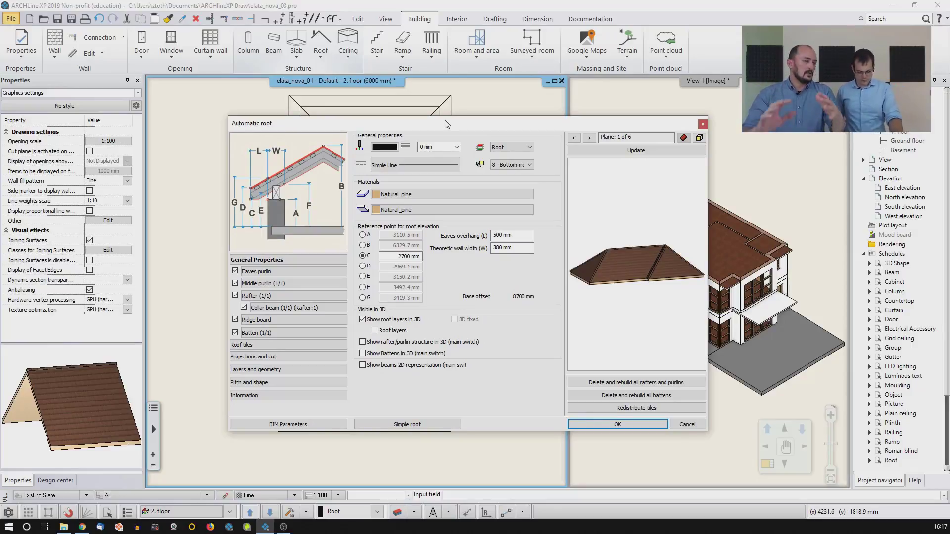
left_click(394, 259)
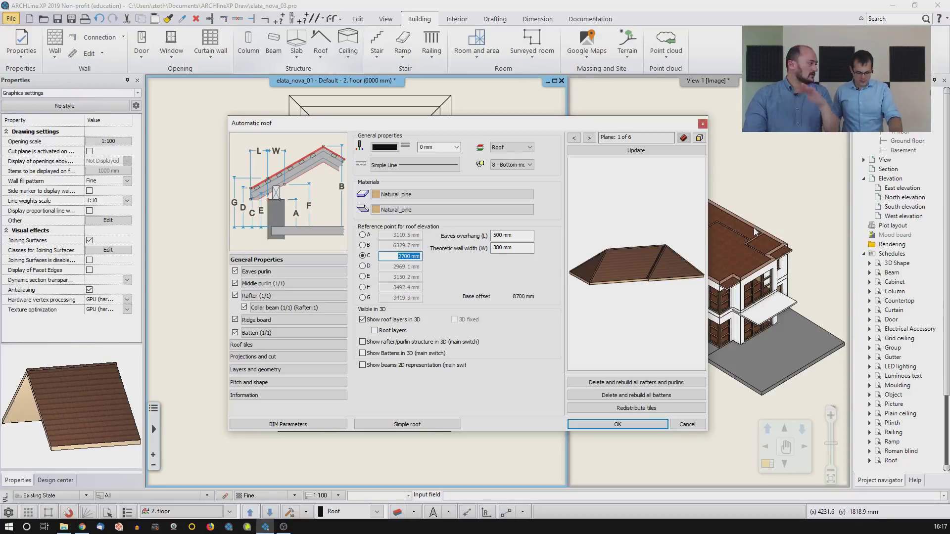
left_click(395, 257)
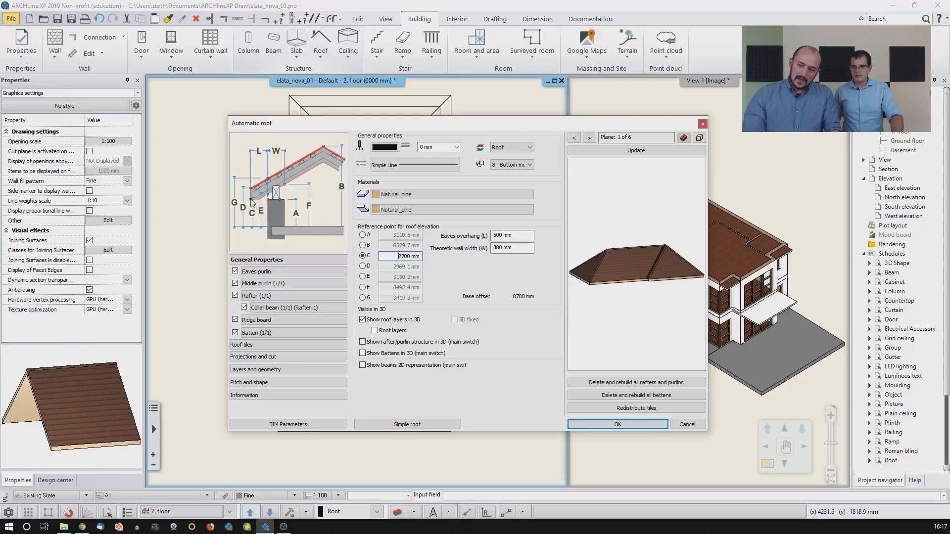
left_click_drag(403, 254, 429, 260)
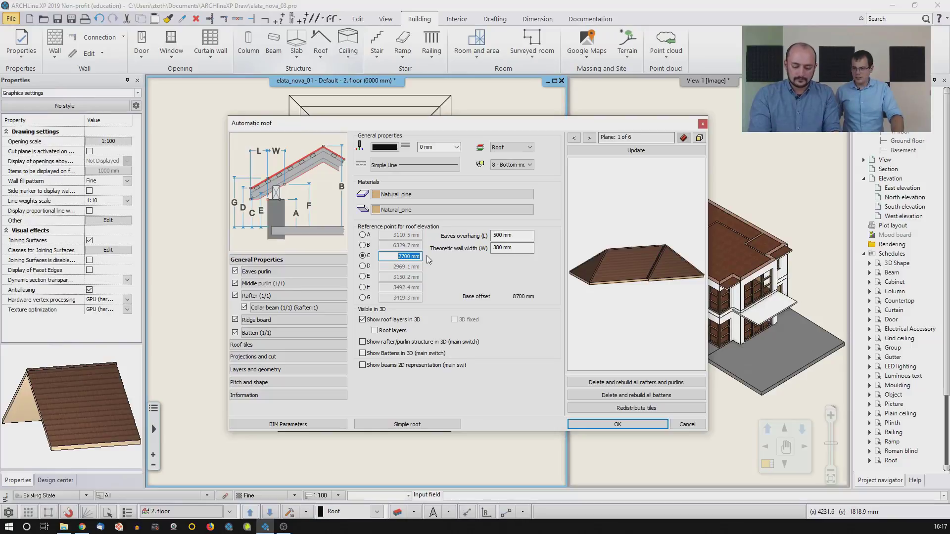
key("BackSpace")
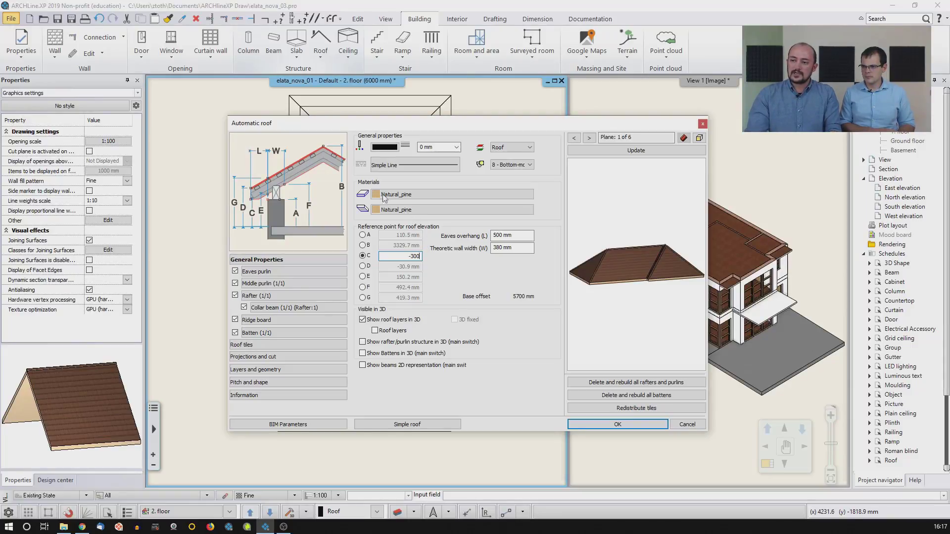
Step: Change both general roof materials to Bright_white
left_click(403, 195)
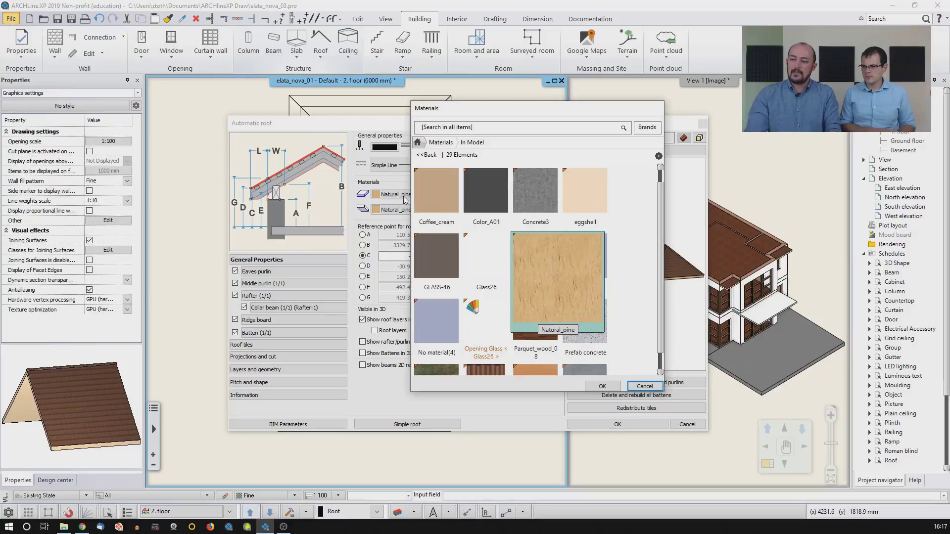
scroll(547, 276, "up", 2)
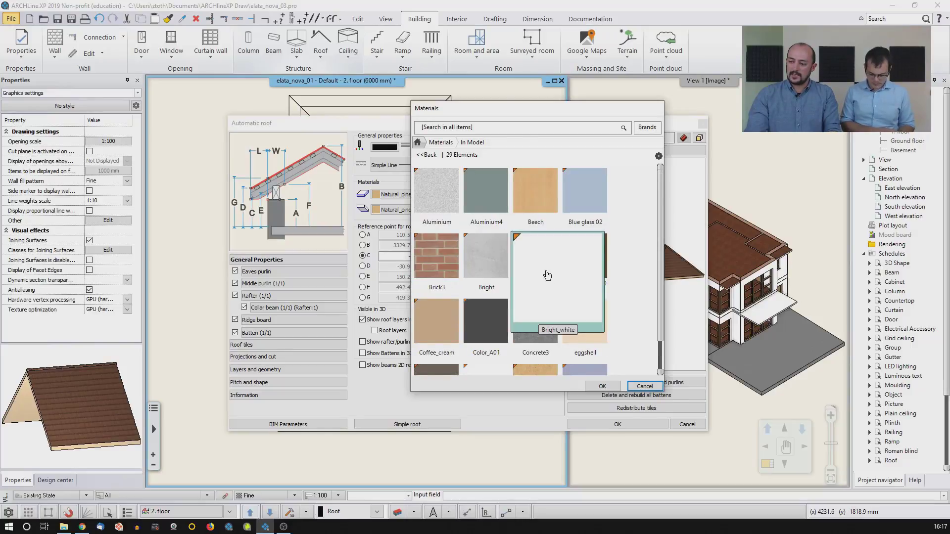
double_click(547, 276)
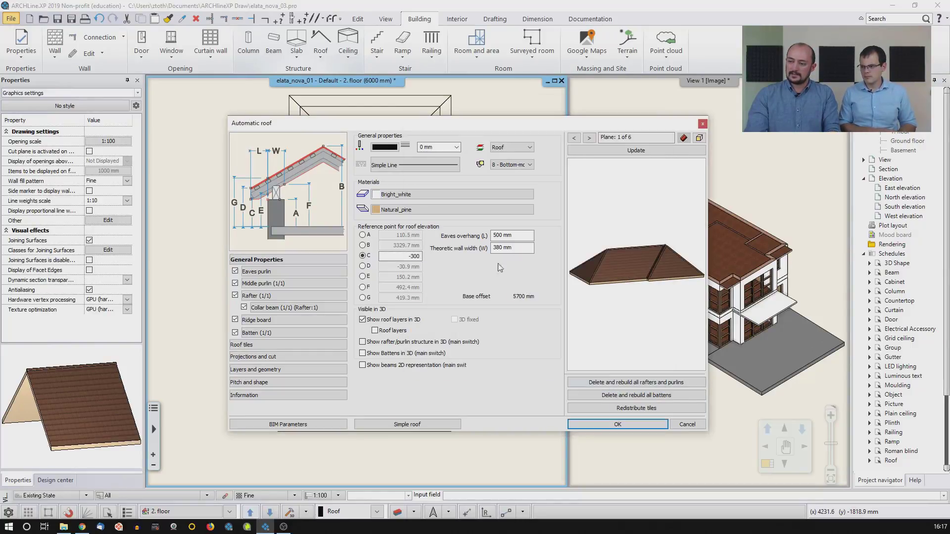
left_click(453, 207)
scroll(538, 277, "up", 2)
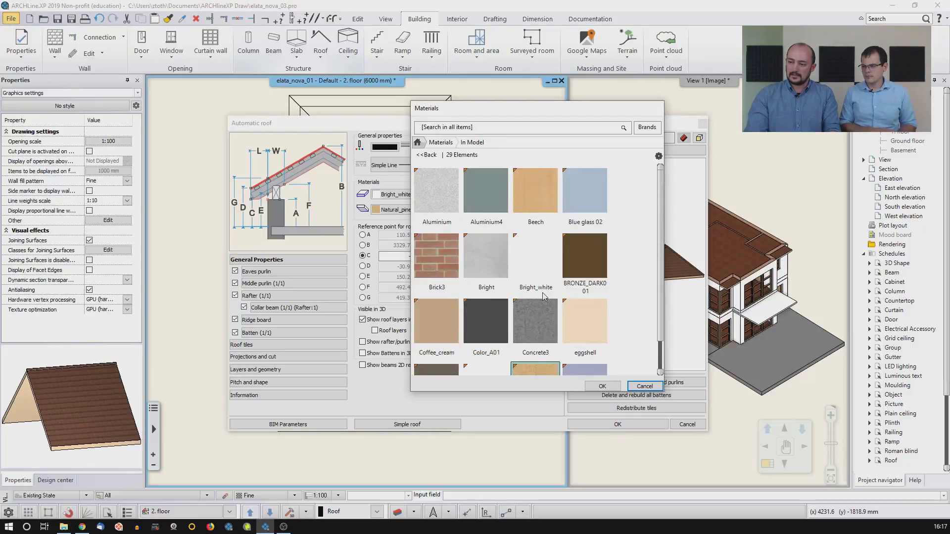
left_click(537, 273)
left_click(592, 388)
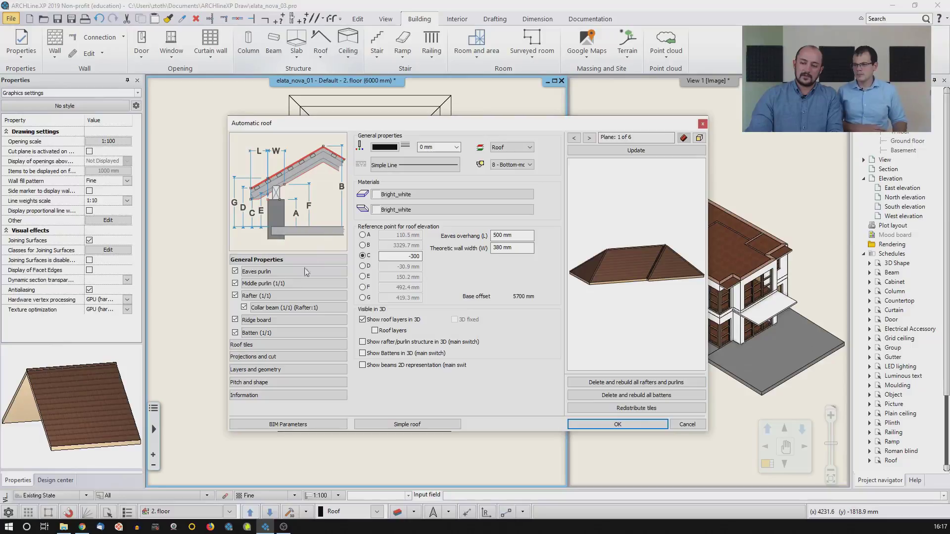
Step: Search the material library for "blind" and assign Roof_Blind_Coal as the basic roof tile material
left_click(269, 346)
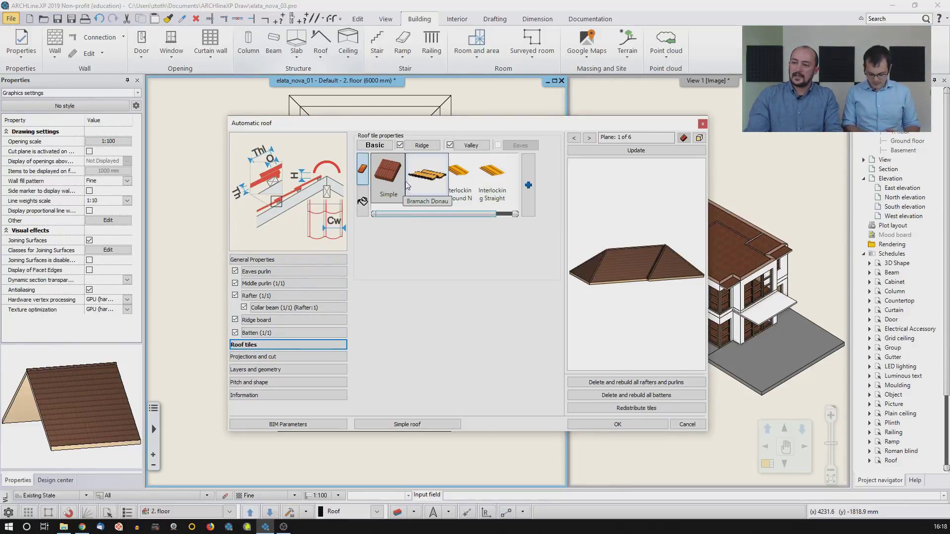
left_click(362, 200)
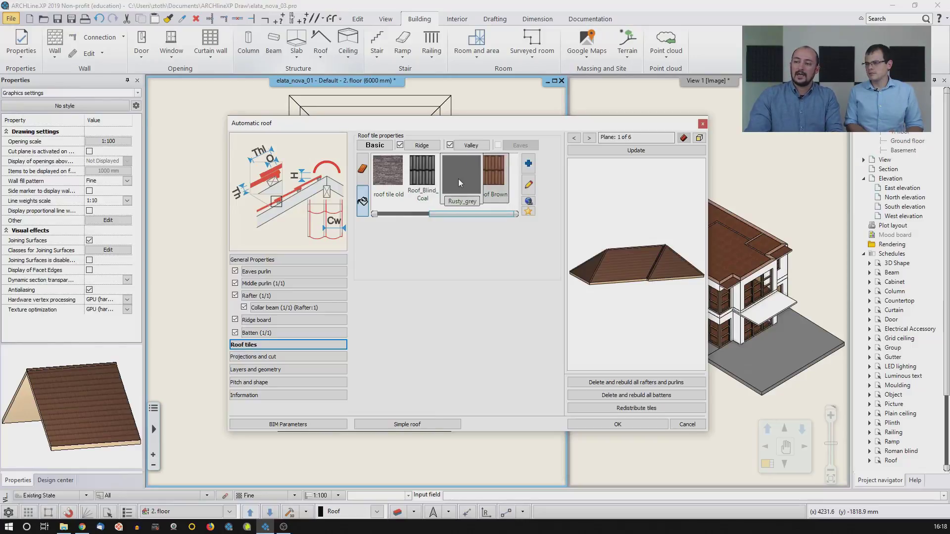
left_click(431, 174)
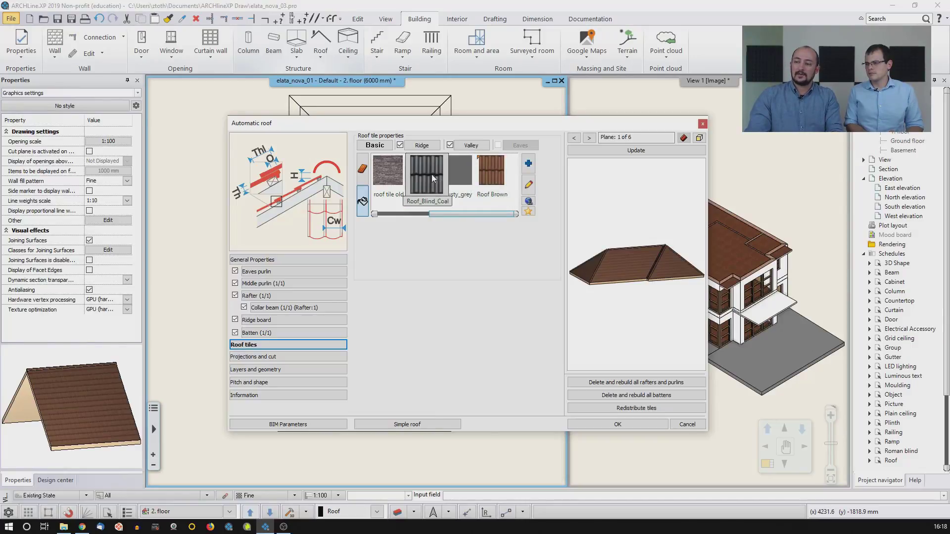
left_click(528, 165)
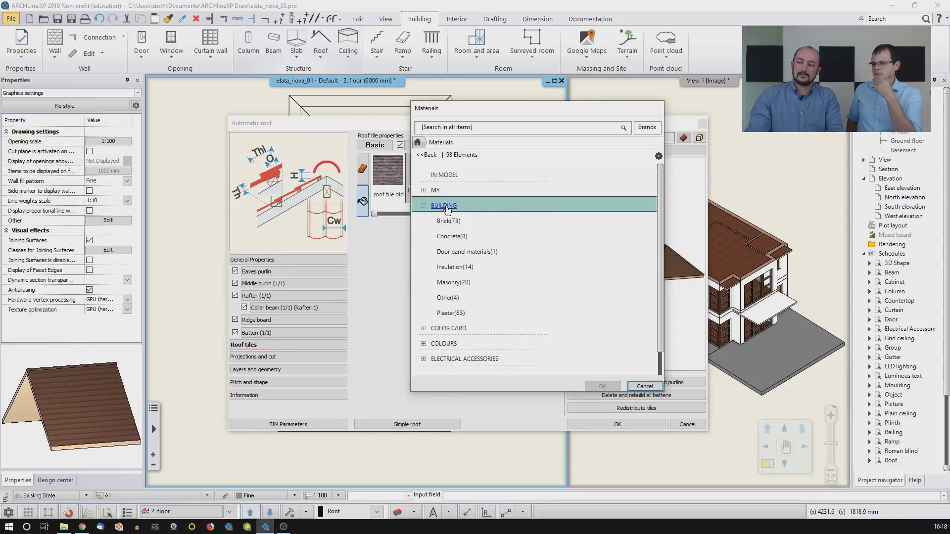
left_click(444, 207)
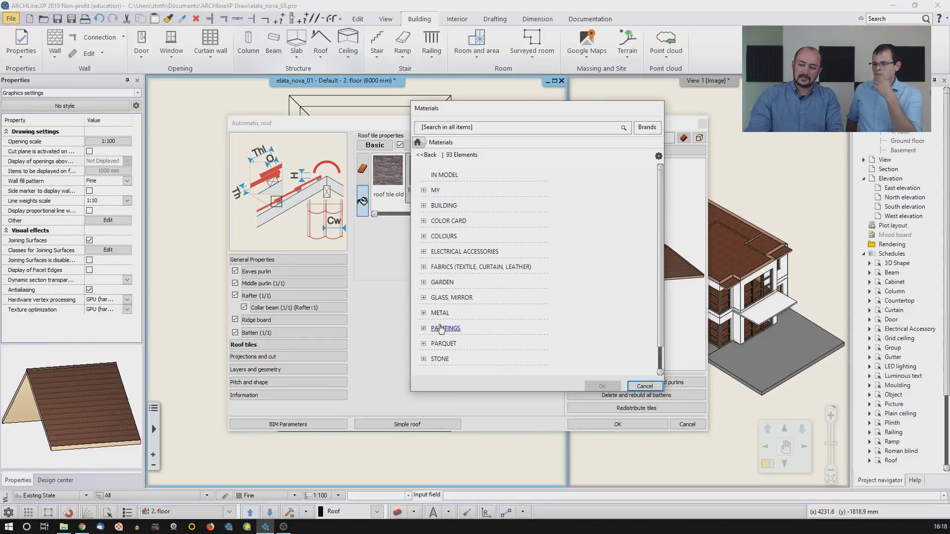
left_click(459, 130)
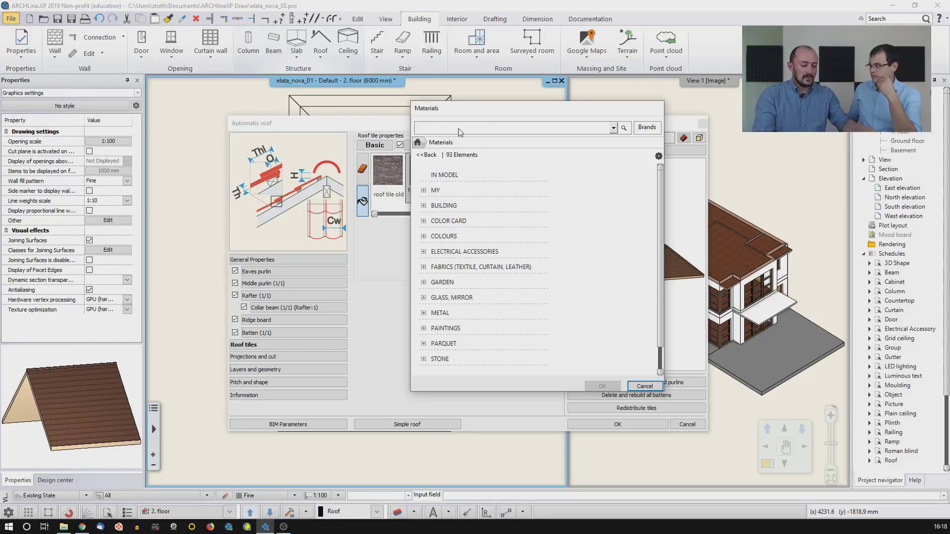
type("blind")
key("Return")
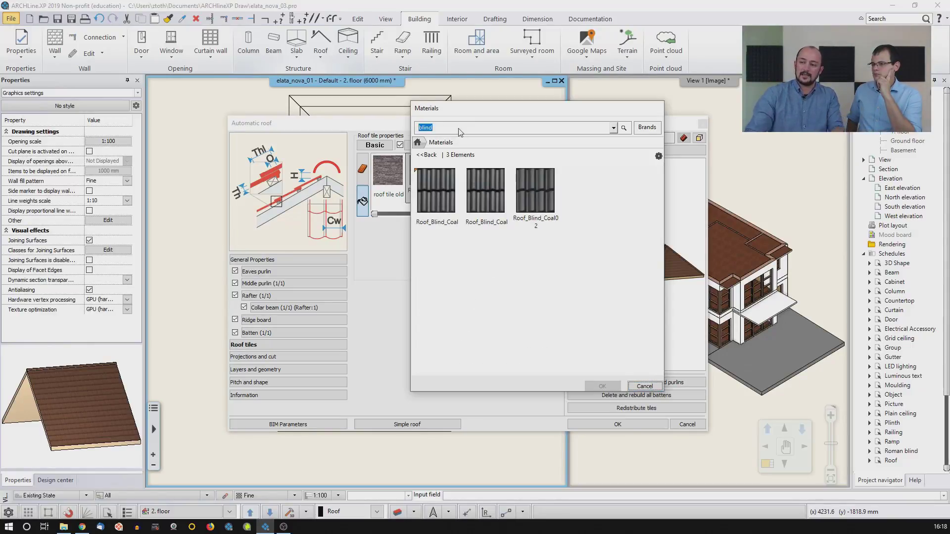
left_click(435, 193)
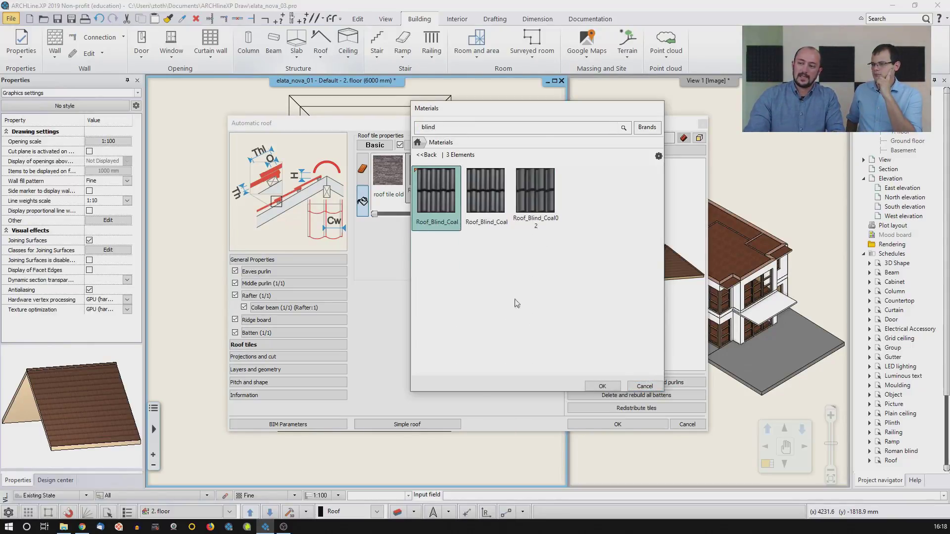
left_click(602, 386)
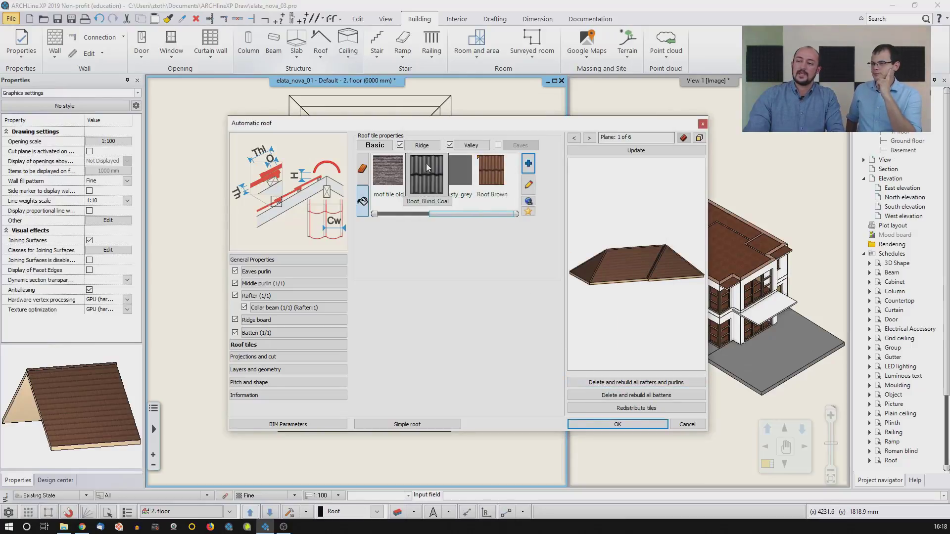
Step: Assign the Roof_Blind_Coal material to the ridge tiles, searching the material library for "blind"
left_click(421, 145)
left_click_drag(455, 216, 387, 216)
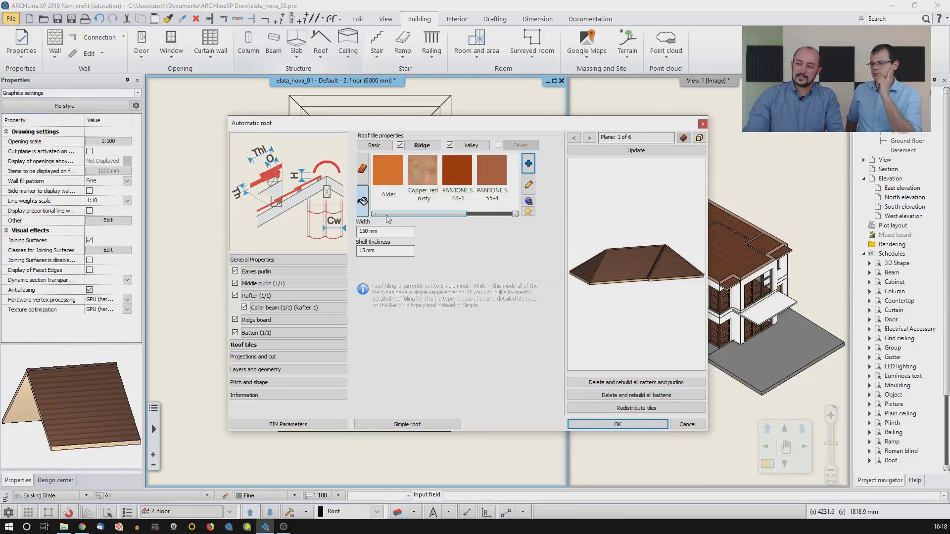
left_click(528, 163)
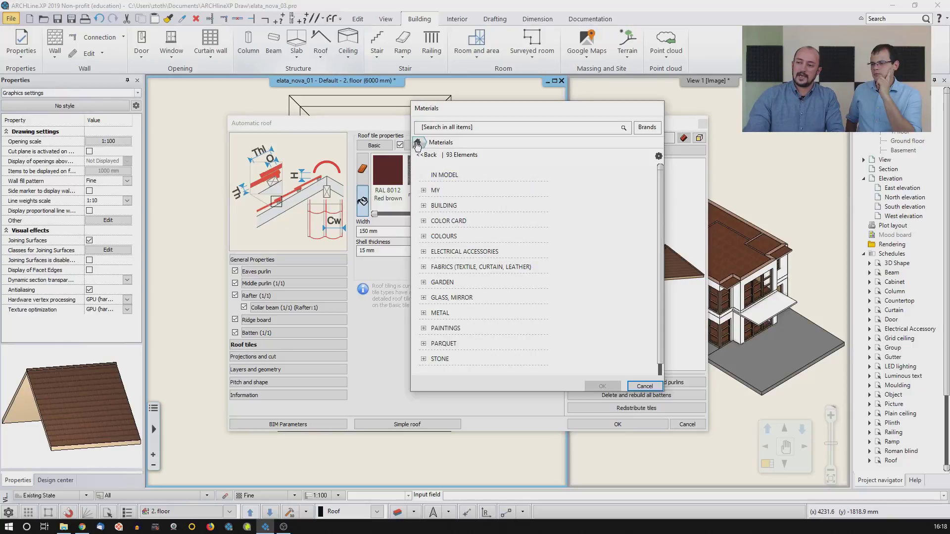
left_click(442, 130)
type("blind")
key("Return")
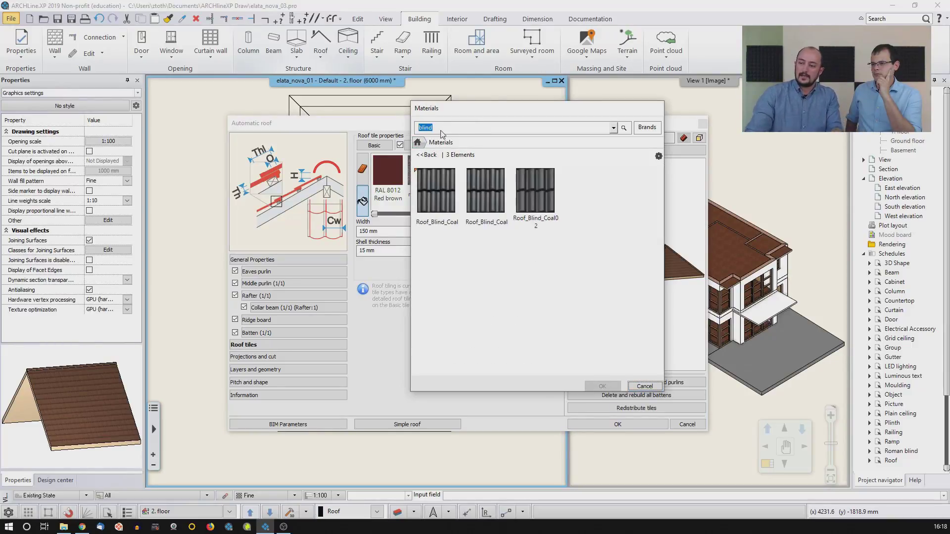
left_click(452, 215)
left_click(602, 386)
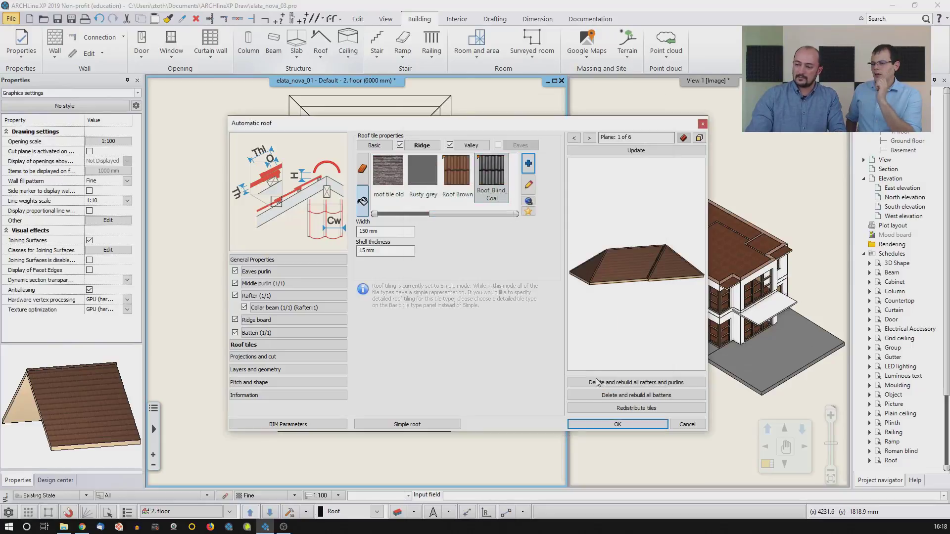
Step: Assign the Roof_Blind_Coal material to the valley tiles, searching the material library for "blind"
left_click(470, 146)
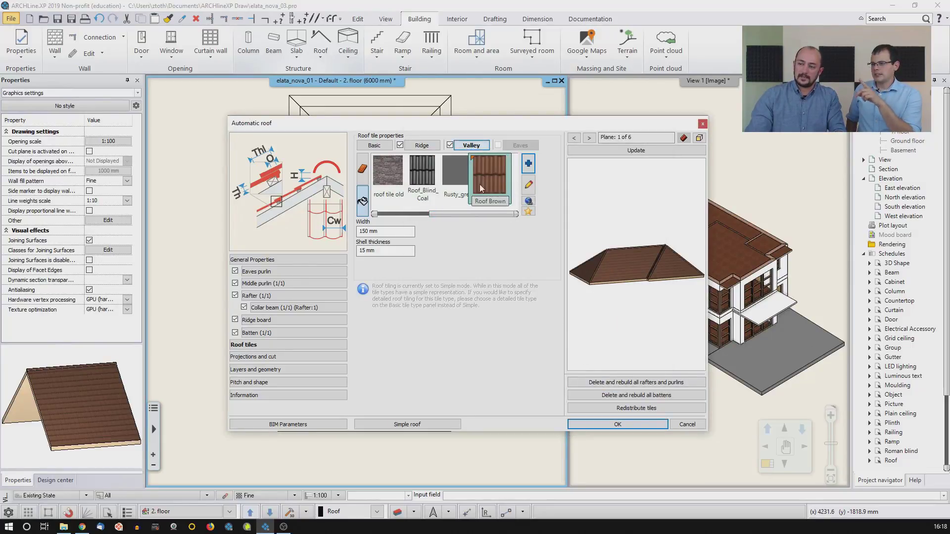
left_click(428, 181)
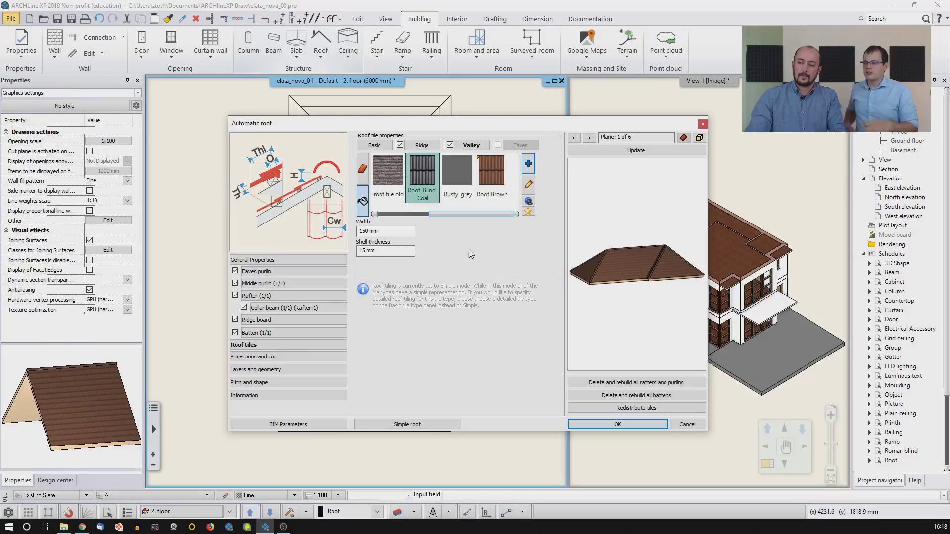
left_click(527, 167)
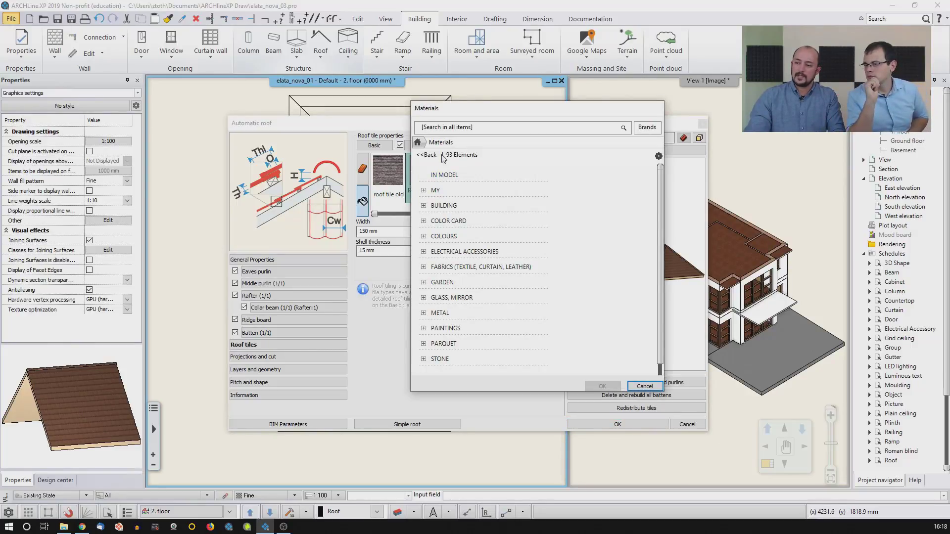
left_click(448, 130)
type("blind")
key("Return")
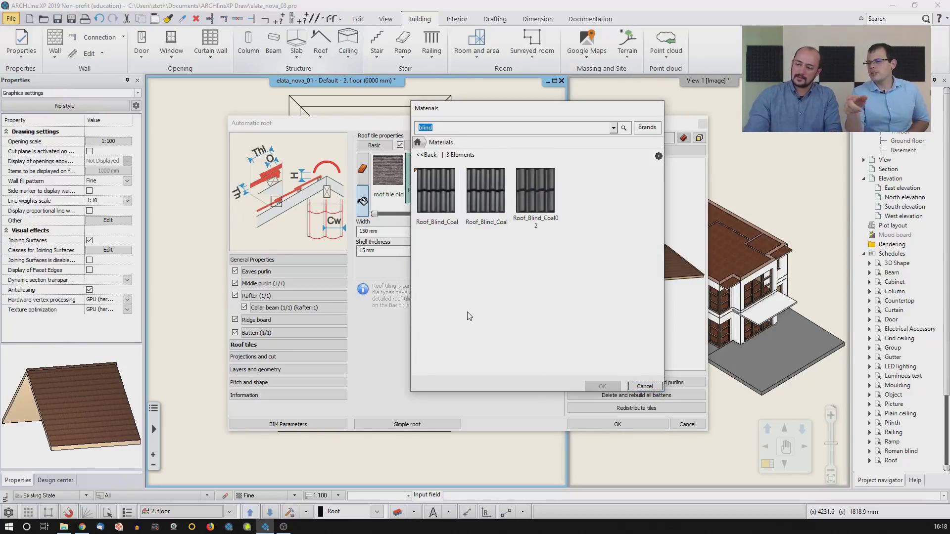
mouse_move(421, 174)
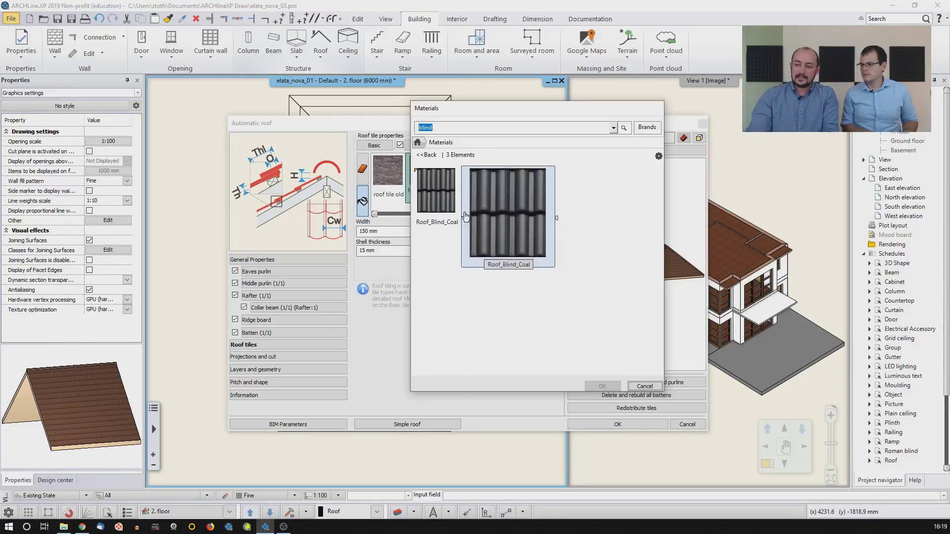
mouse_move(448, 207)
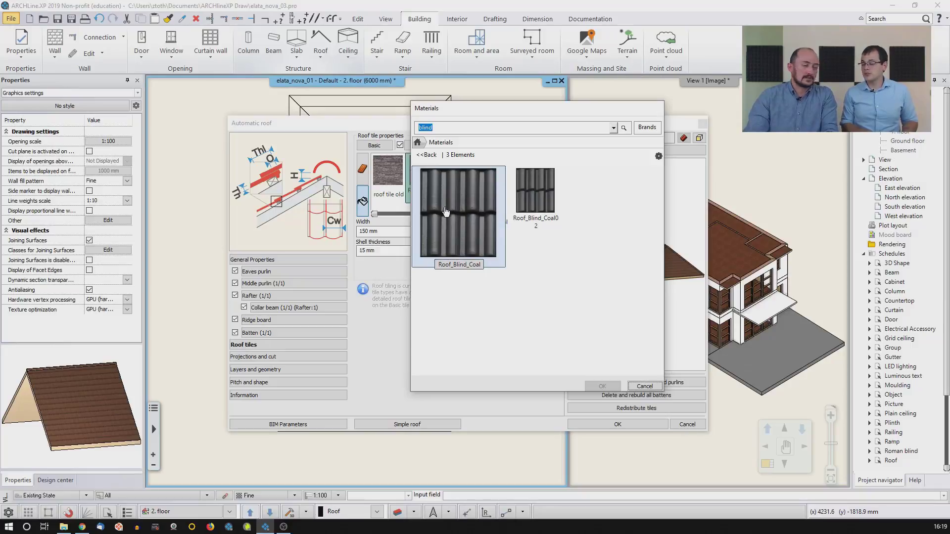
left_click(449, 206)
left_click(599, 386)
Step: Check the basic, ridge and valley tile materials and inspect the updated roof preview from above
left_click(374, 145)
left_click(418, 146)
left_click(471, 145)
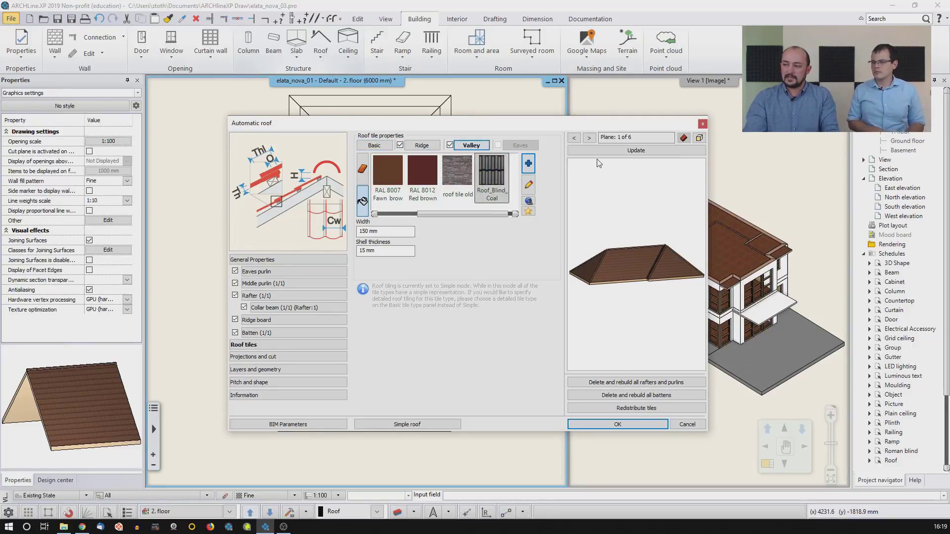
left_click(619, 150)
left_click_drag(636, 287, 551, 291)
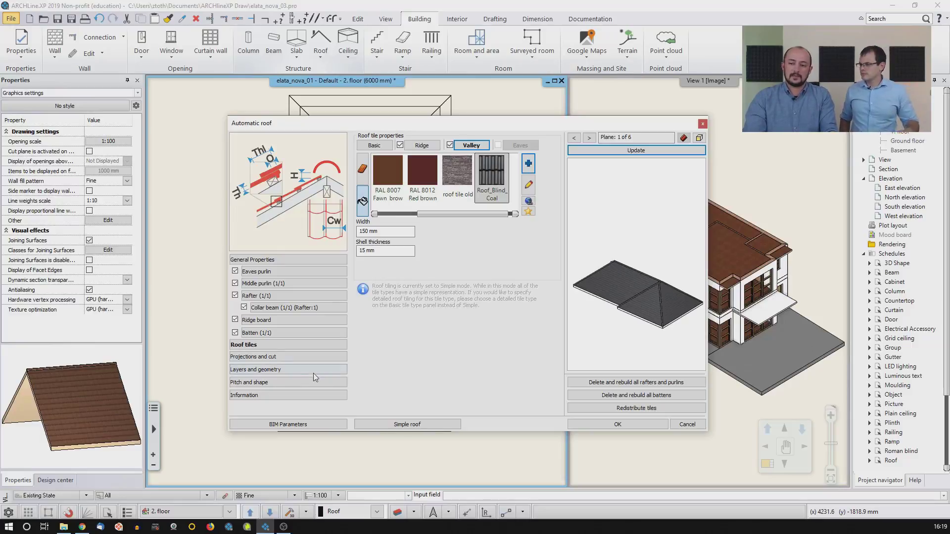
Step: Set the main slope to 25° for all roof planes and update the preview
left_click(286, 370)
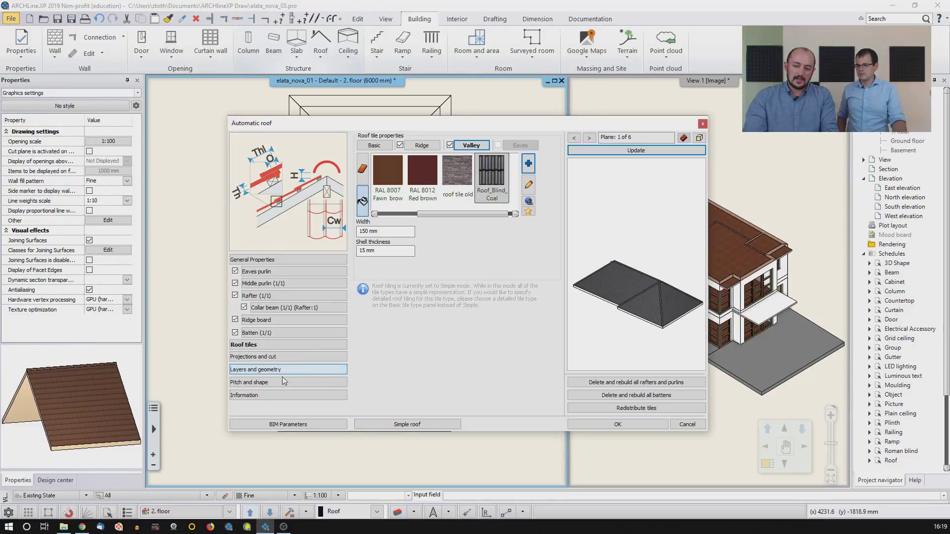
left_click(280, 384)
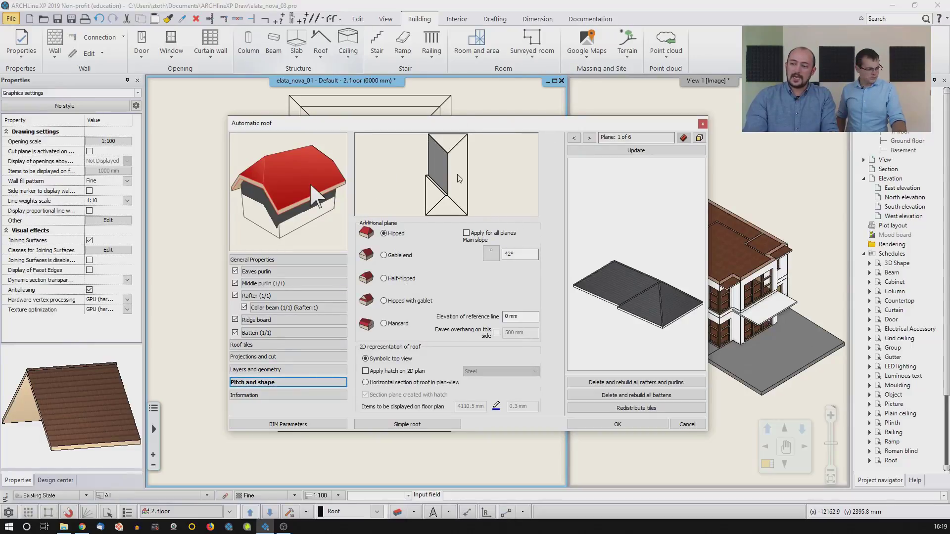
left_click(459, 179)
left_click(454, 208)
left_click(437, 205)
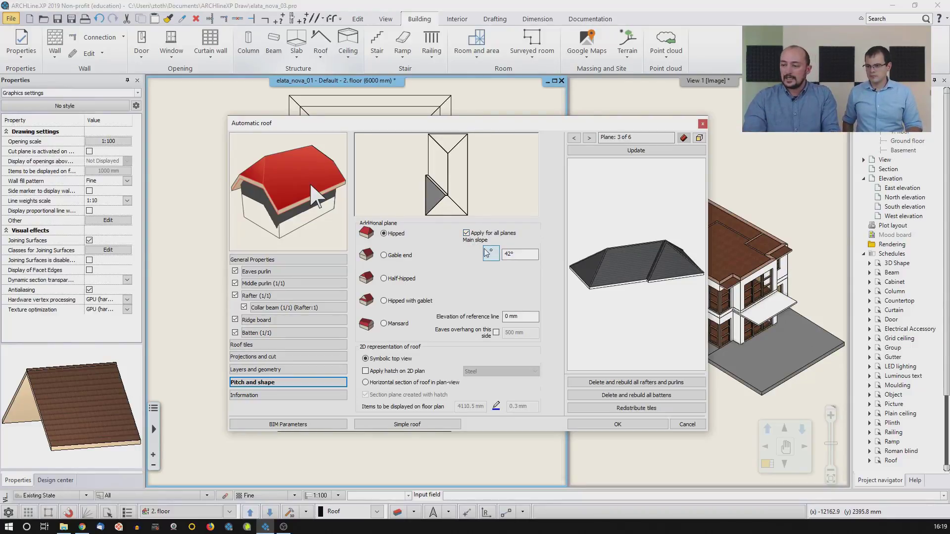
double_click(523, 254)
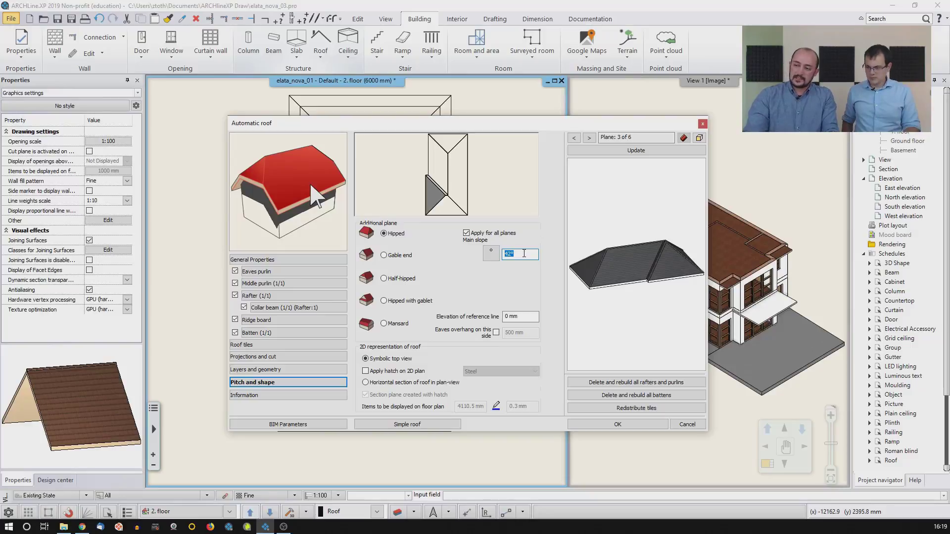
left_click_drag(501, 256, 485, 264)
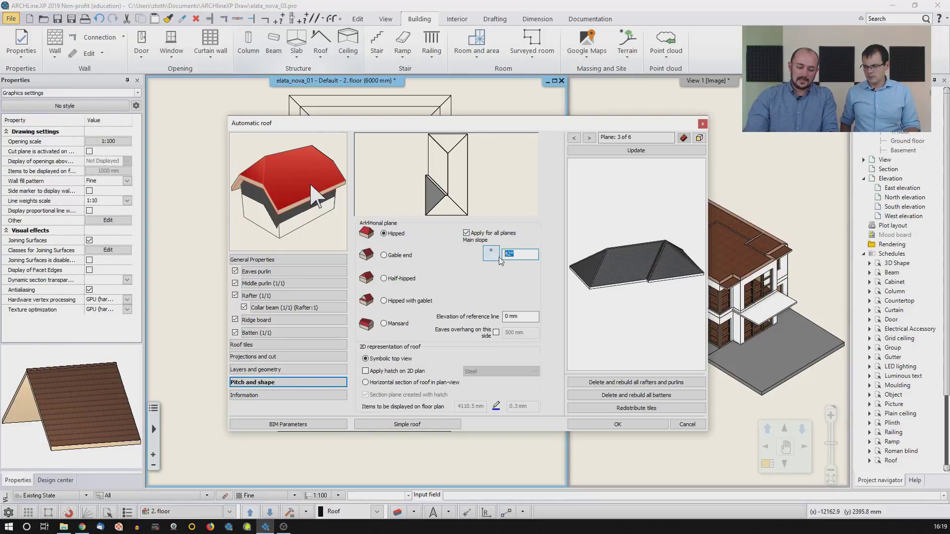
left_click(627, 151)
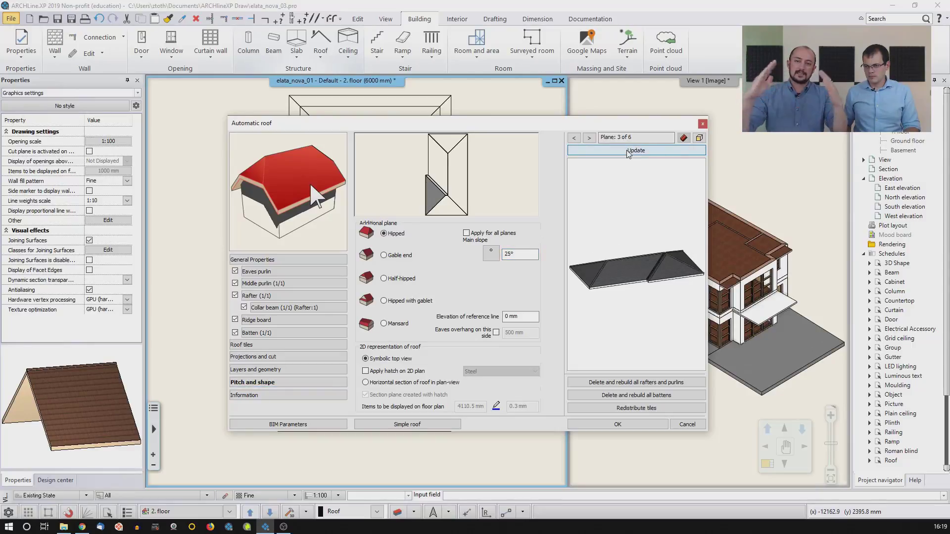
Step: Set the main slope of plane 3, the small triangular plane on the protruding part, to 35° and update the roof
left_click(438, 166)
left_click(429, 200)
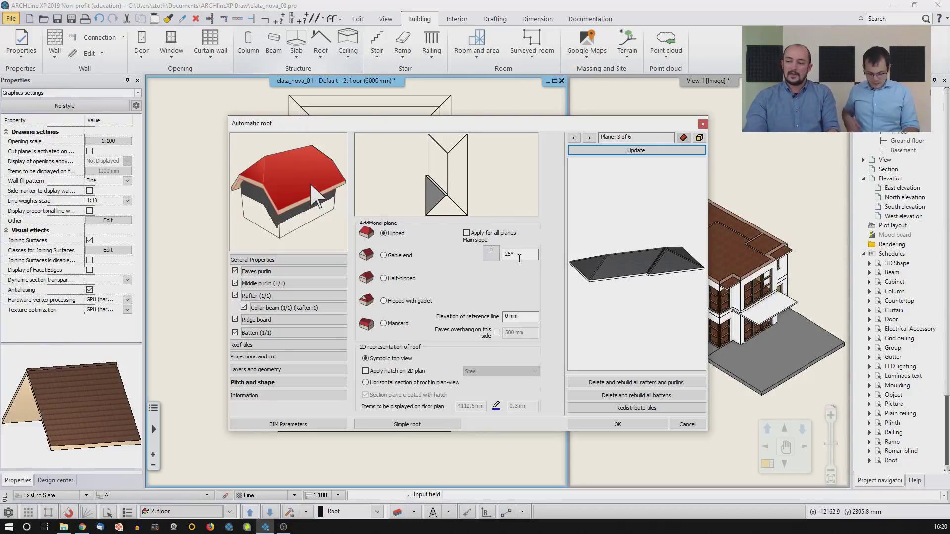
double_click(519, 254)
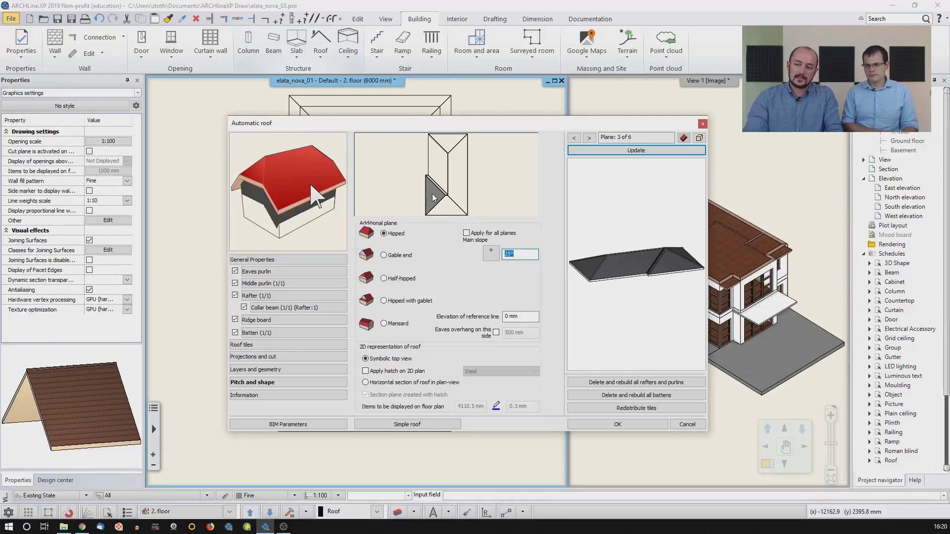
left_click_drag(519, 253, 494, 258)
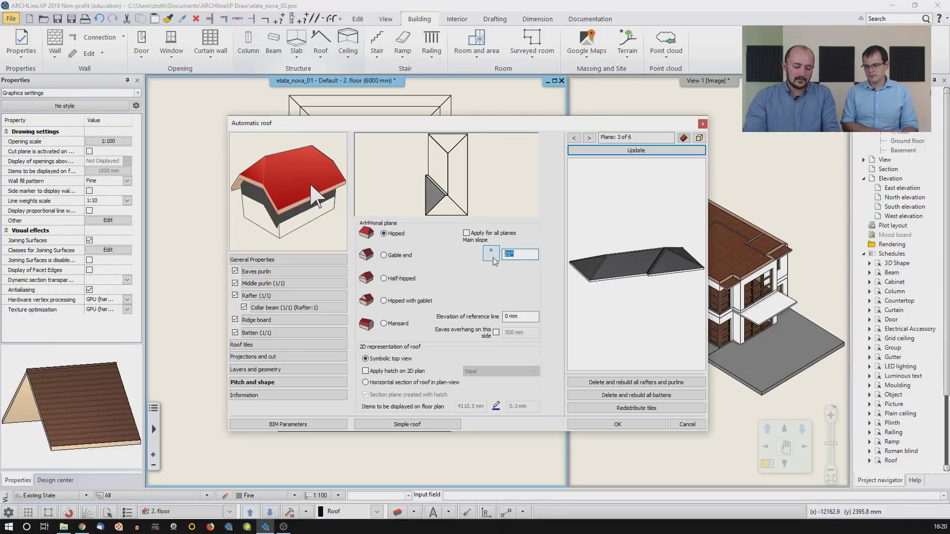
type("35")
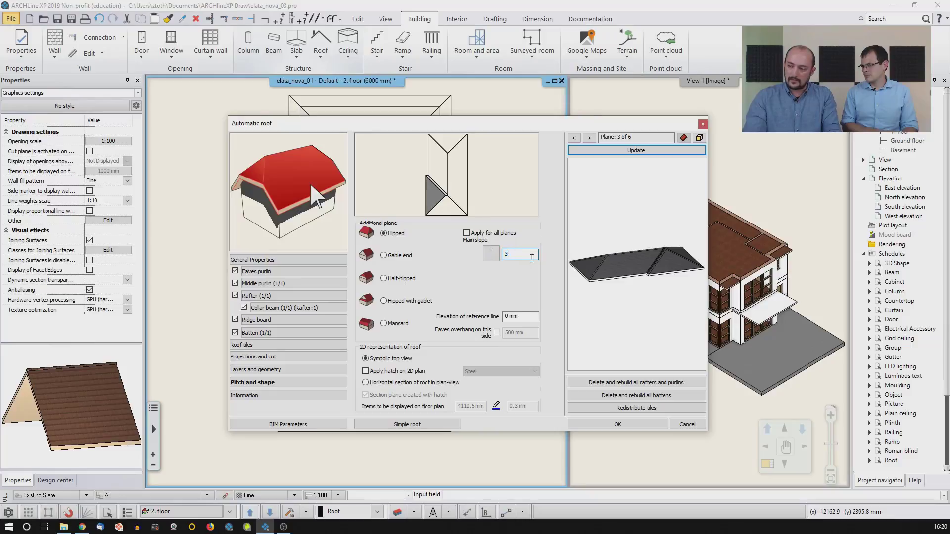
left_click(604, 152)
Step: Set the main slope of plane 1 to 35° and update the roof preview
left_click(463, 212)
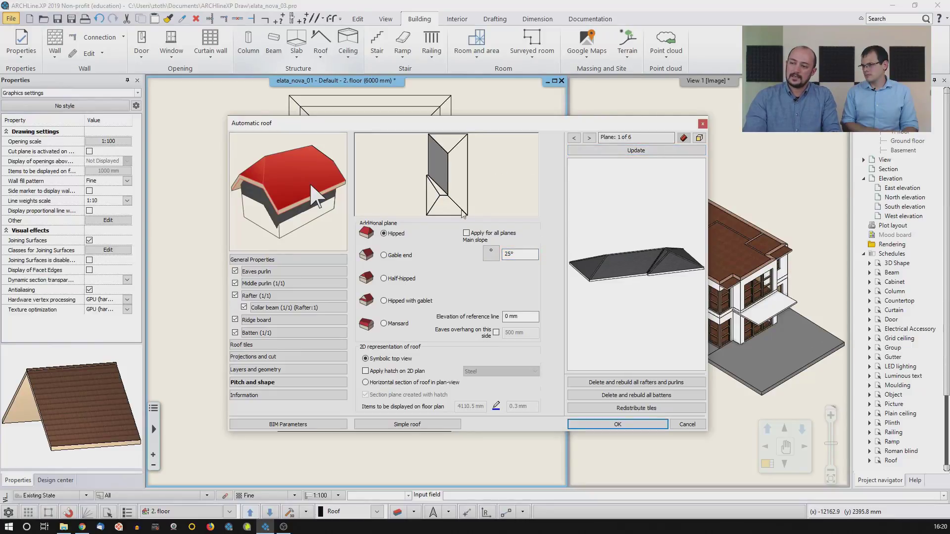
double_click(518, 253)
type("35")
left_click(635, 152)
Step: Turn plane 5, on the long straight side of the house, into a gable end and apply the roof settings
left_click(460, 171)
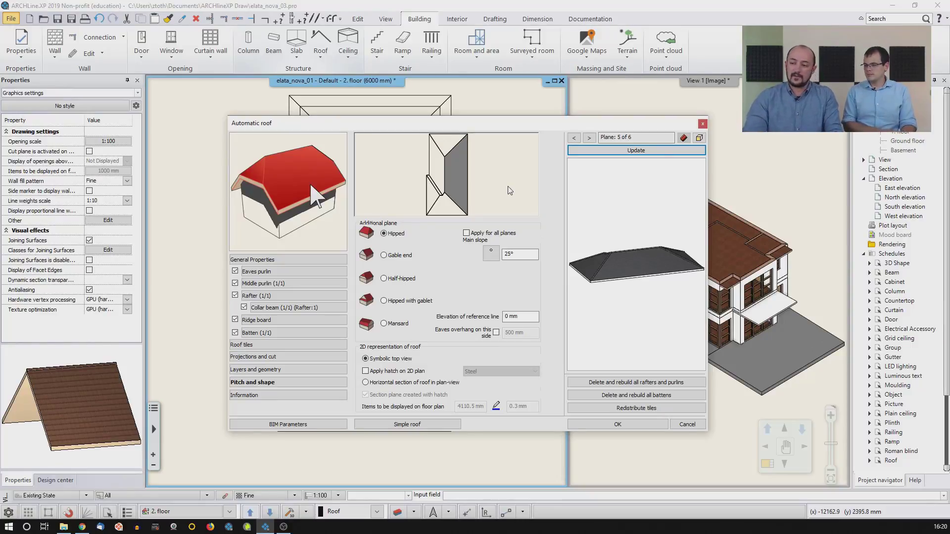
left_click(383, 256)
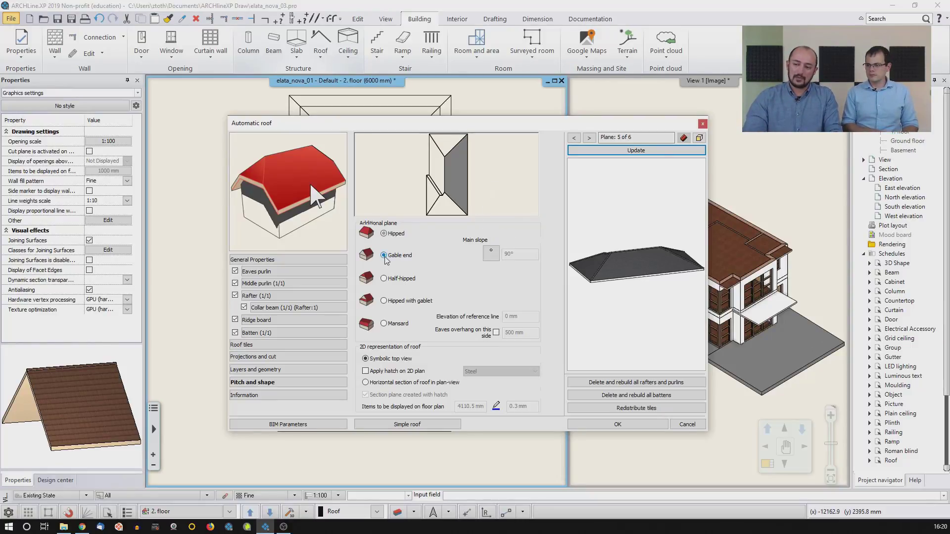
left_click(635, 150)
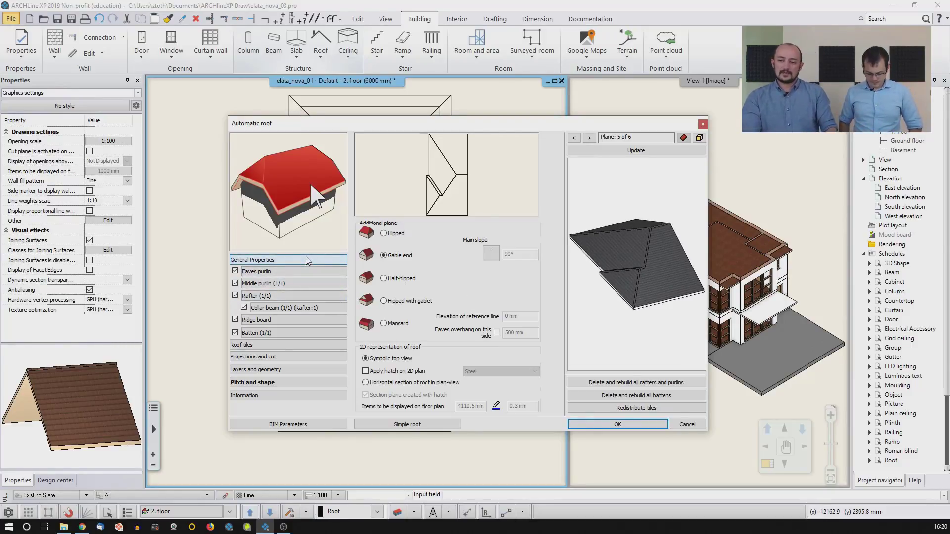
left_click(277, 357)
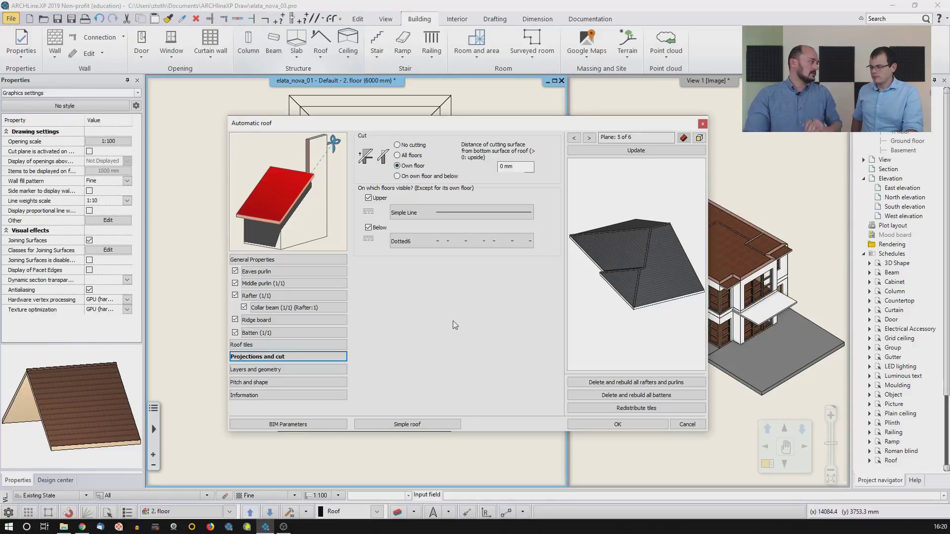
left_click(614, 424)
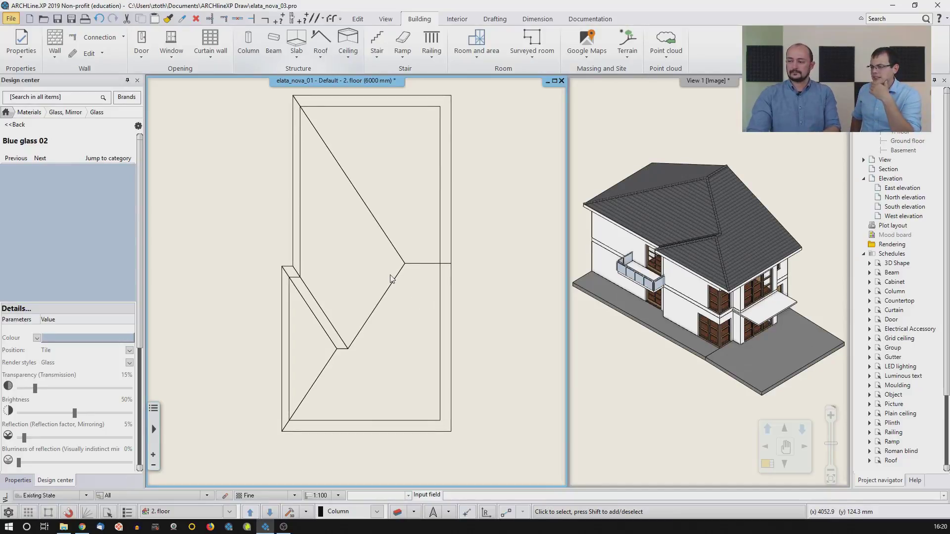
Step: Offset the second-floor slab's upper edge 500 mm outward and its upper-left edge out to the roof outline in plan
mouse_move(713, 256)
middle_mouse_down()
mouse_move(709, 249)
mouse_move(734, 276)
mouse_move(719, 292)
middle_mouse_up()
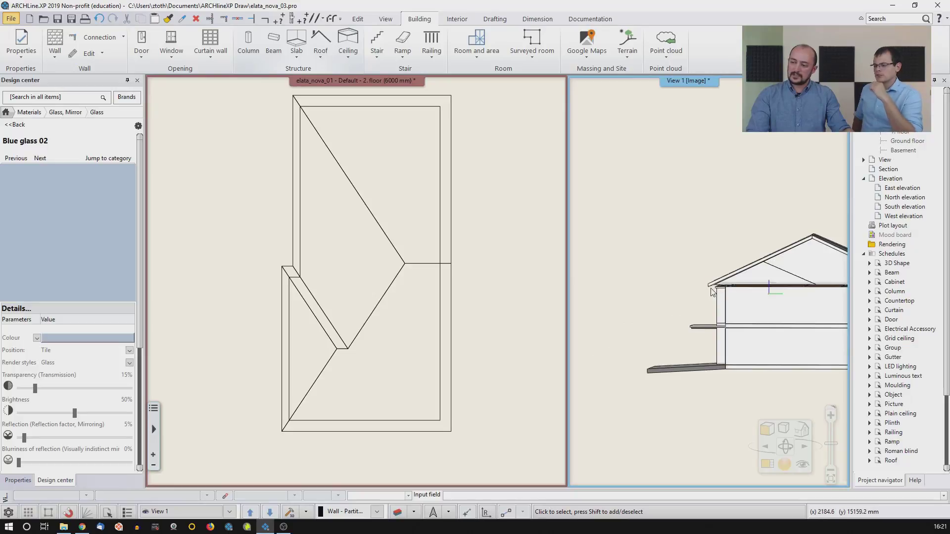
middle_click_drag(718, 291, 814, 328)
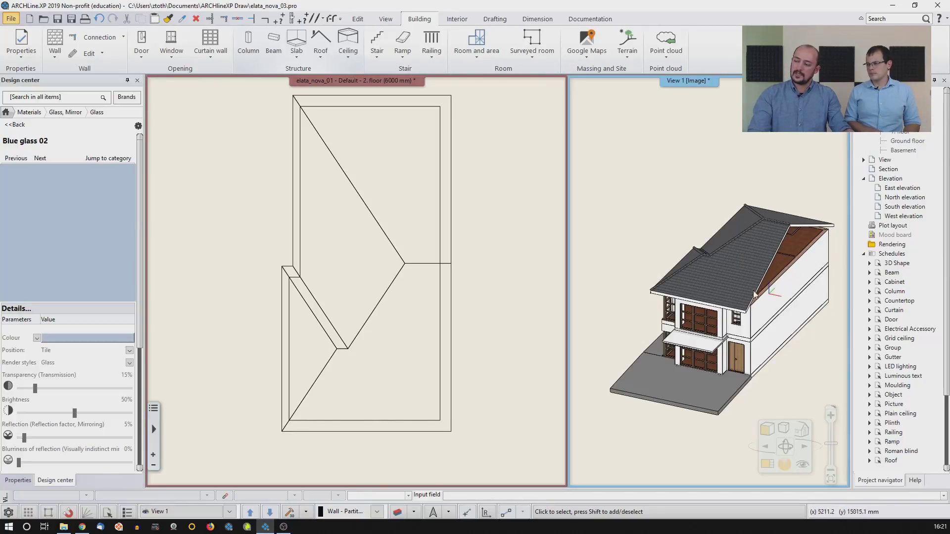
left_click(335, 260)
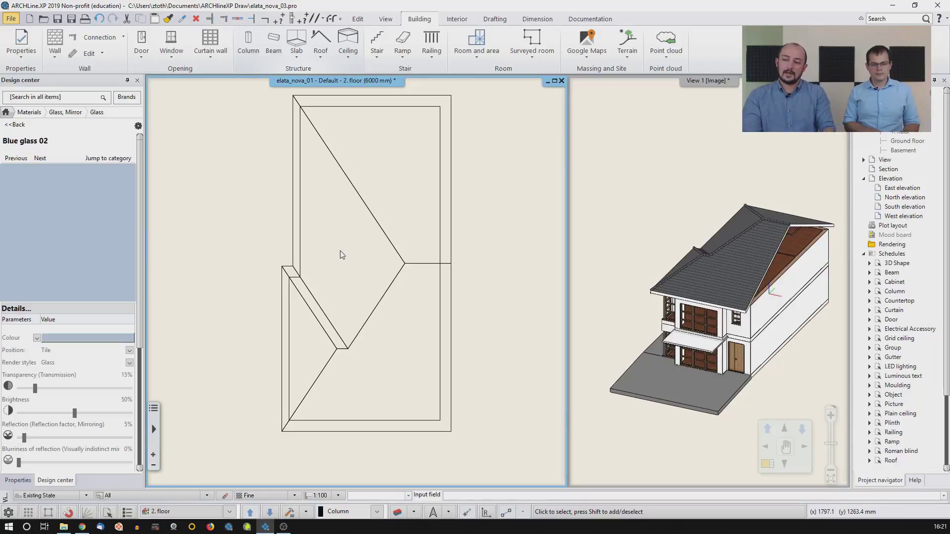
left_click(301, 209)
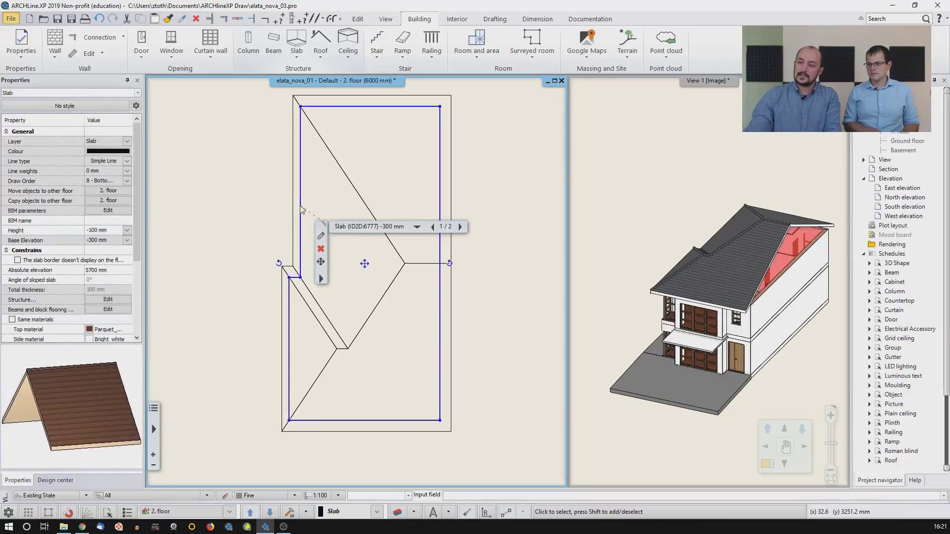
left_click(354, 114)
left_click(373, 121)
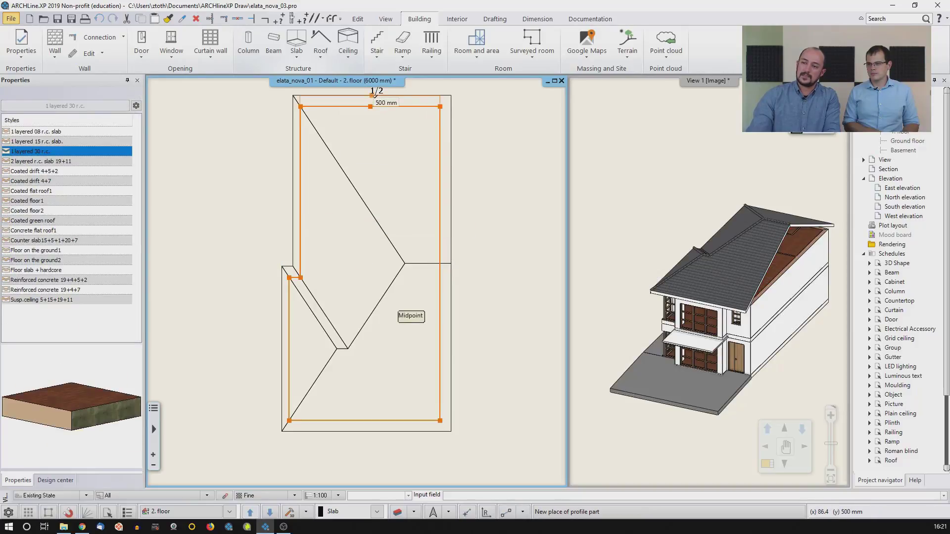
left_click(311, 125)
left_click(301, 137)
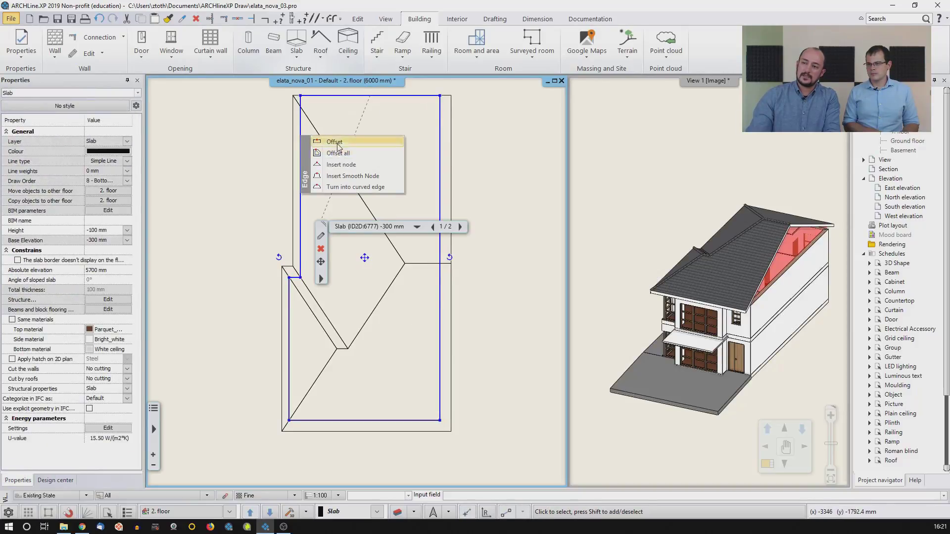
left_click(338, 148)
left_click(275, 313)
Step: Offset the slab's lower-left edge, short step edge and bottom edge outward to the roof outline in plan
scroll(313, 304, "up", 1)
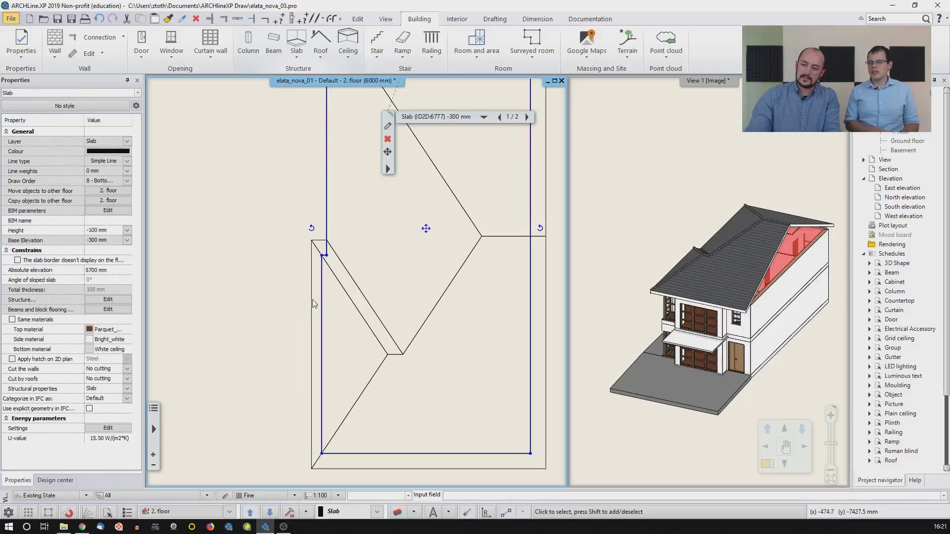
left_click(322, 301)
left_click(356, 307)
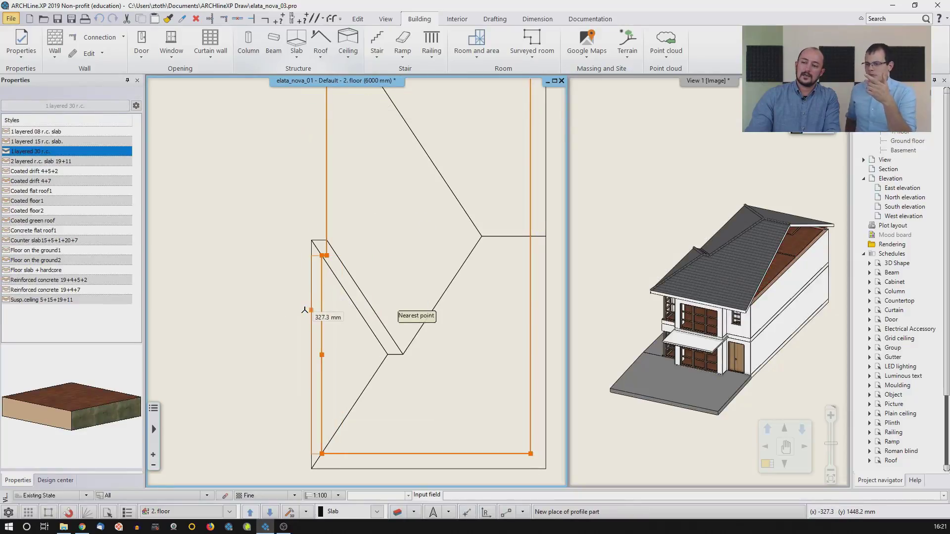
left_click(304, 312)
left_click(318, 256)
left_click(350, 261)
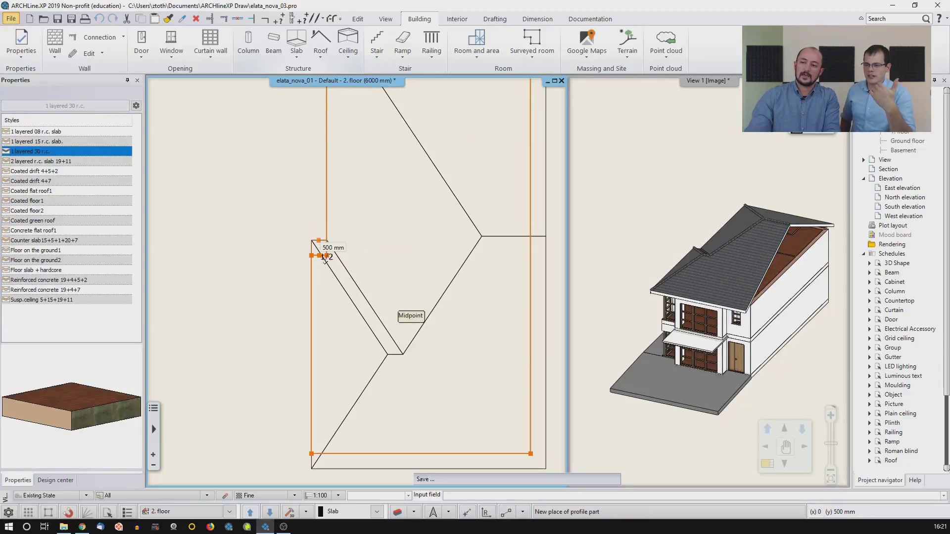
scroll(338, 119, "down", 2)
left_click(366, 325)
left_click(391, 330)
left_click(369, 324)
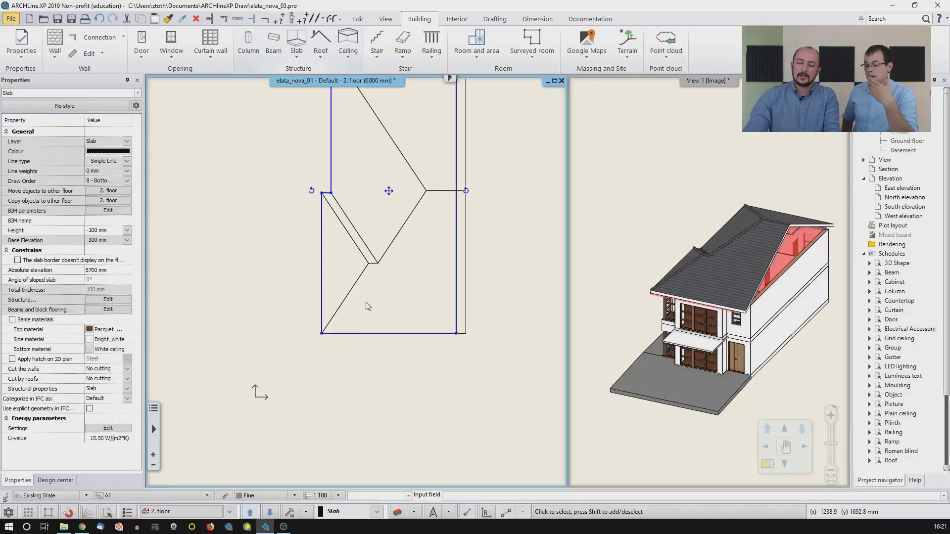
middle_click_drag(377, 279, 360, 342)
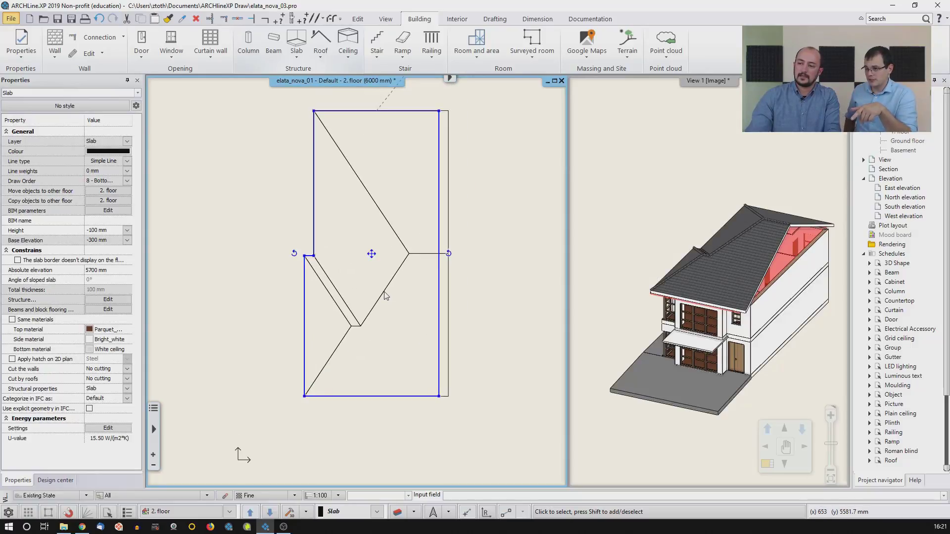
Step: Offset both segments of the roof's gable-side edge 500 mm inward so the edge is straight
left_click(449, 201)
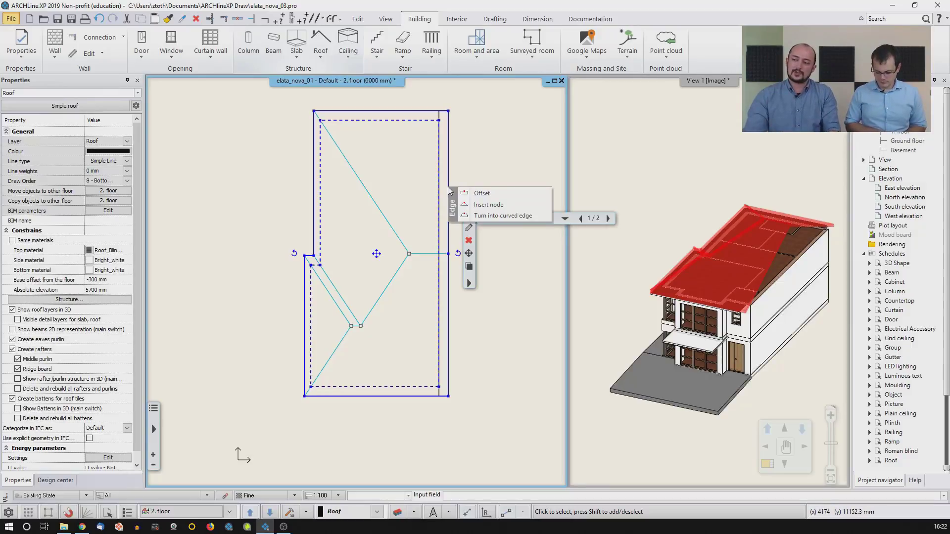
left_click(470, 194)
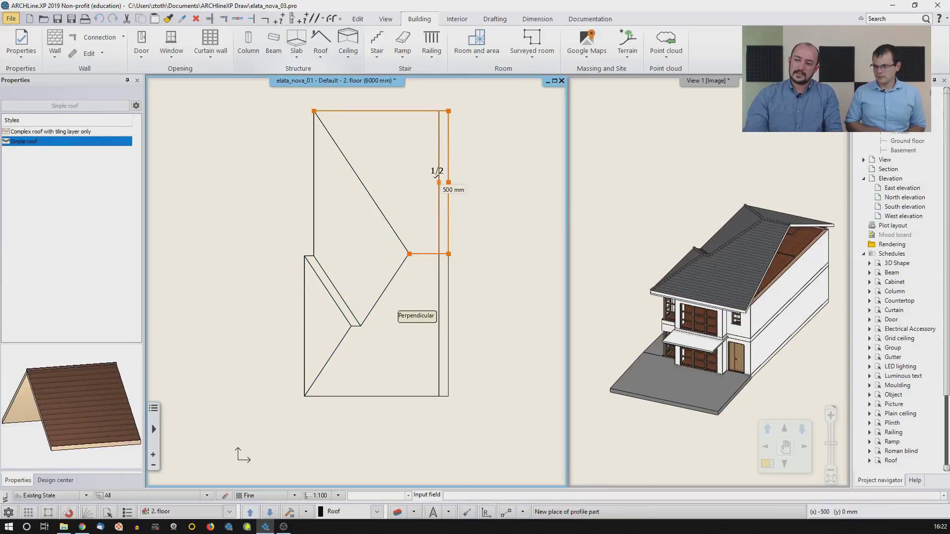
left_click(435, 175)
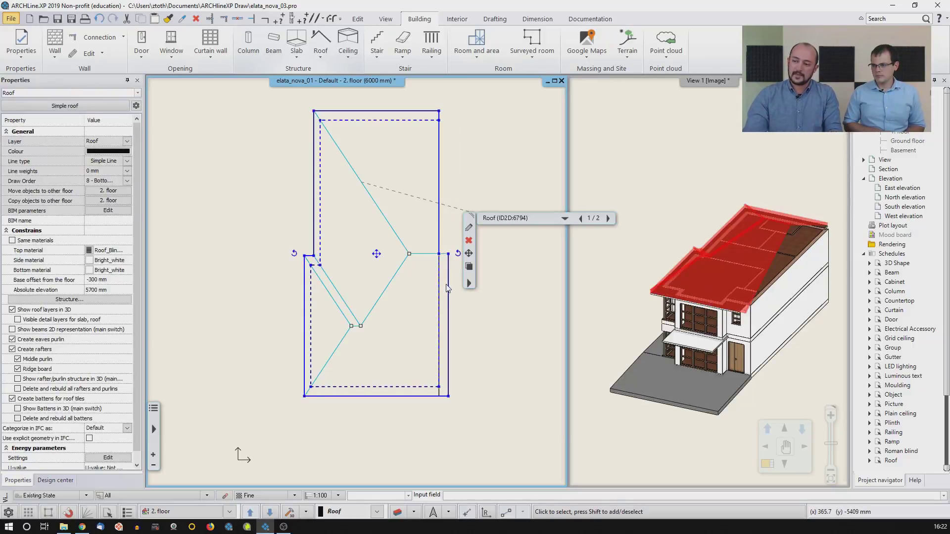
mouse_move(449, 290)
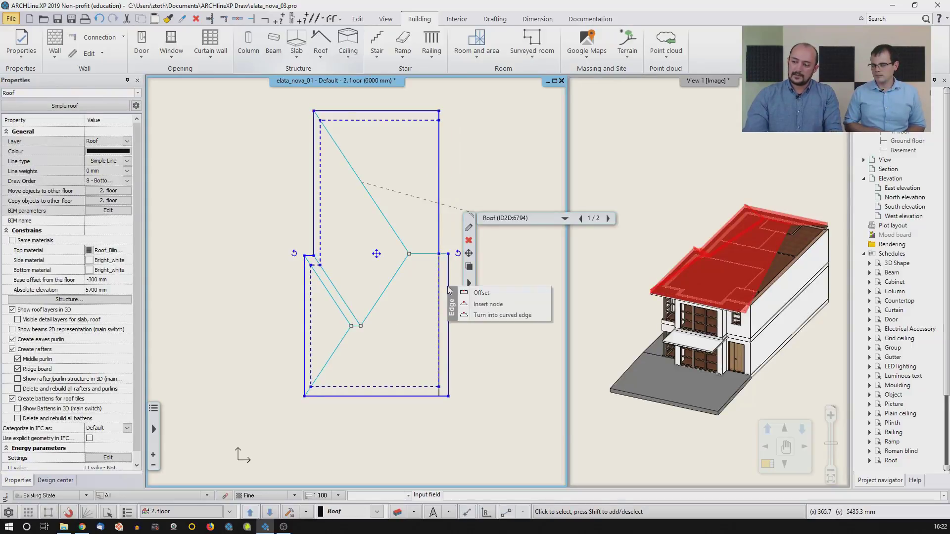
left_click(482, 293)
left_click(401, 319)
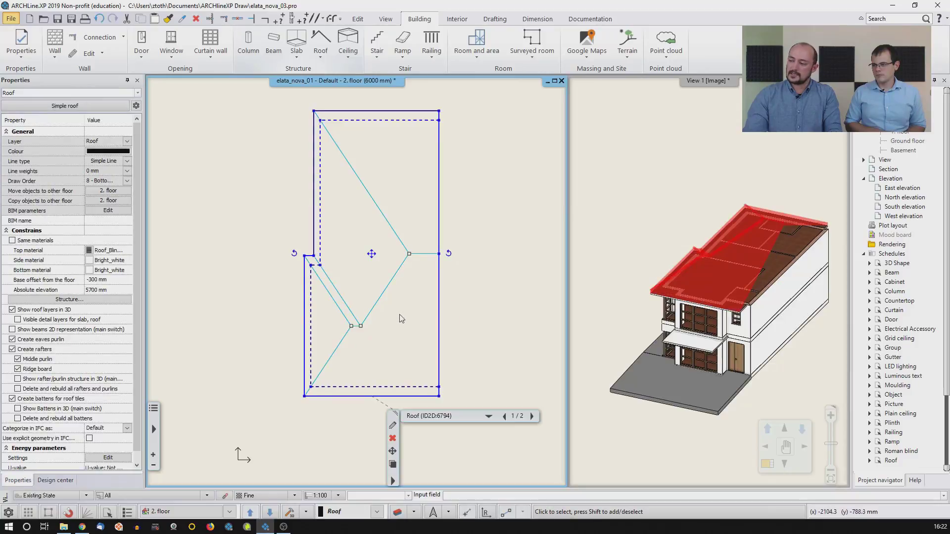
key("Escape")
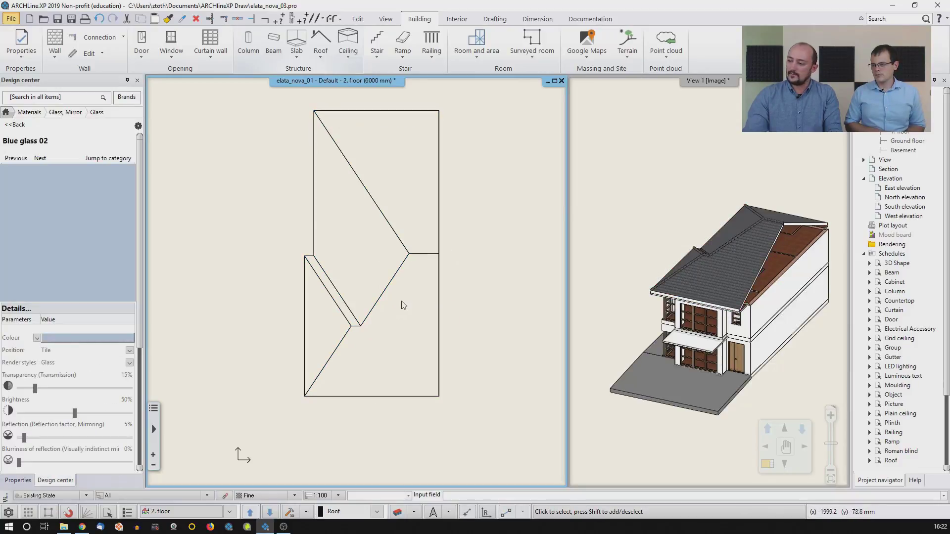
Step: Copy the first floor's long exterior wall on the gable side to the 2. floor
mouse_move(726, 245)
middle_mouse_down()
mouse_move(753, 221)
mouse_move(702, 254)
middle_mouse_up()
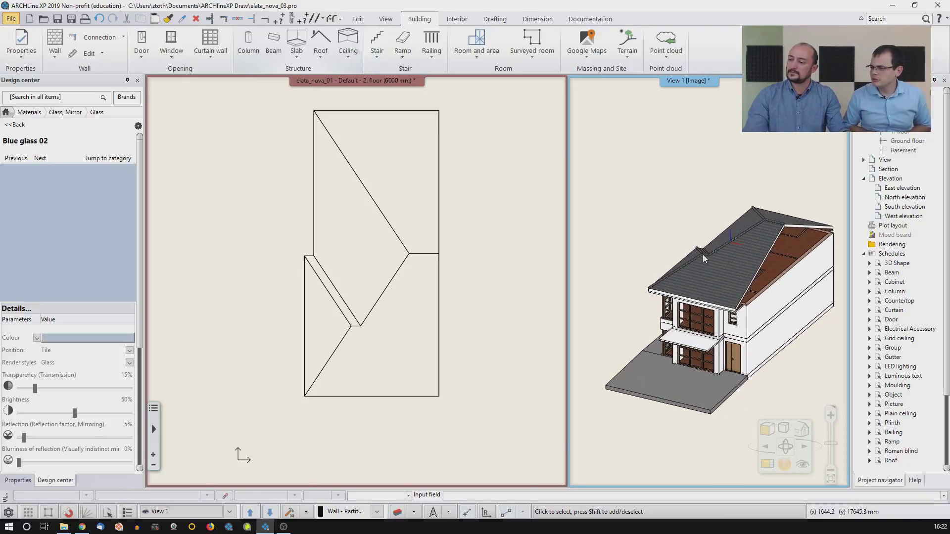
scroll(444, 237, "up", 2)
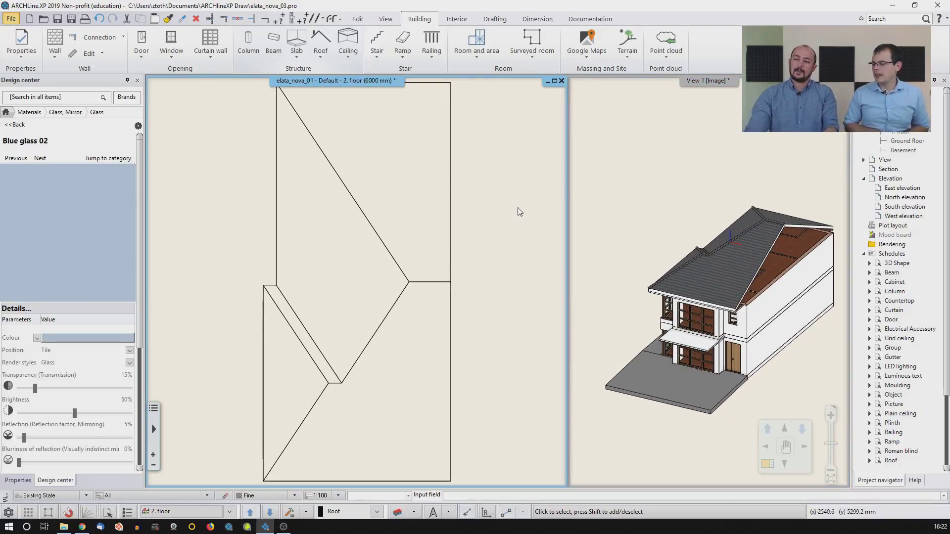
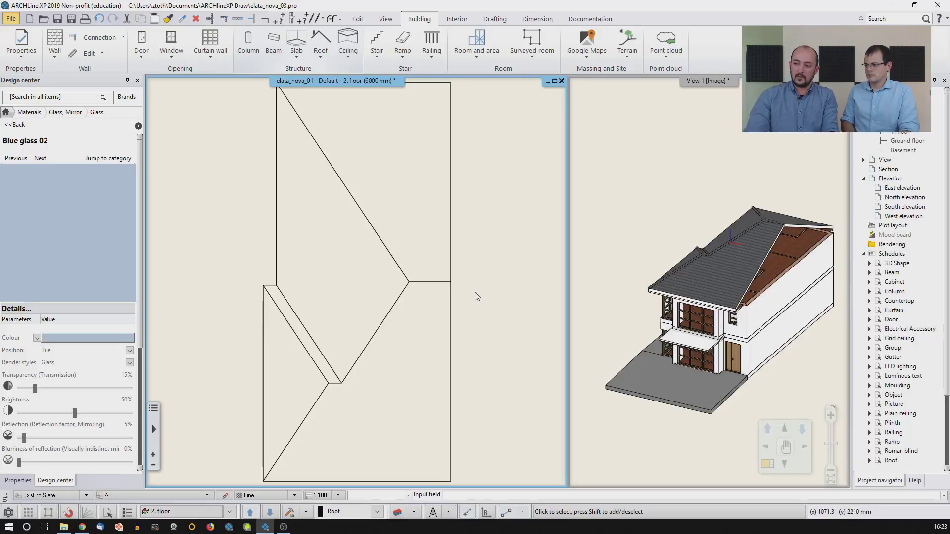
left_click(269, 512)
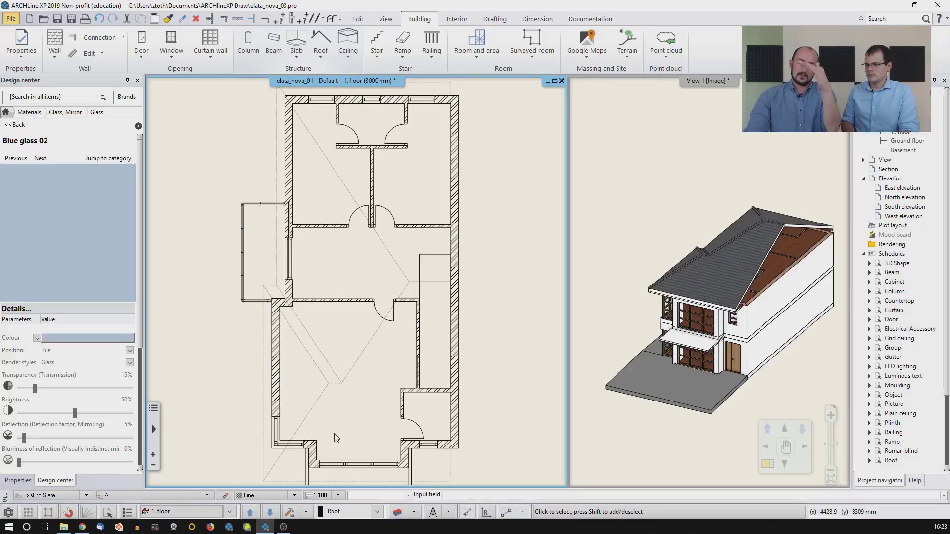
left_click(454, 199)
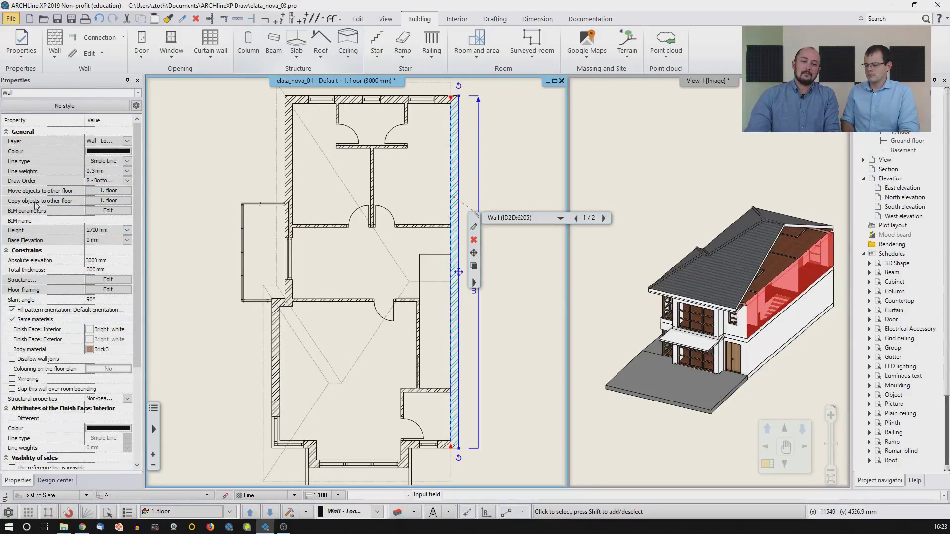
left_click(124, 205)
left_click(124, 204)
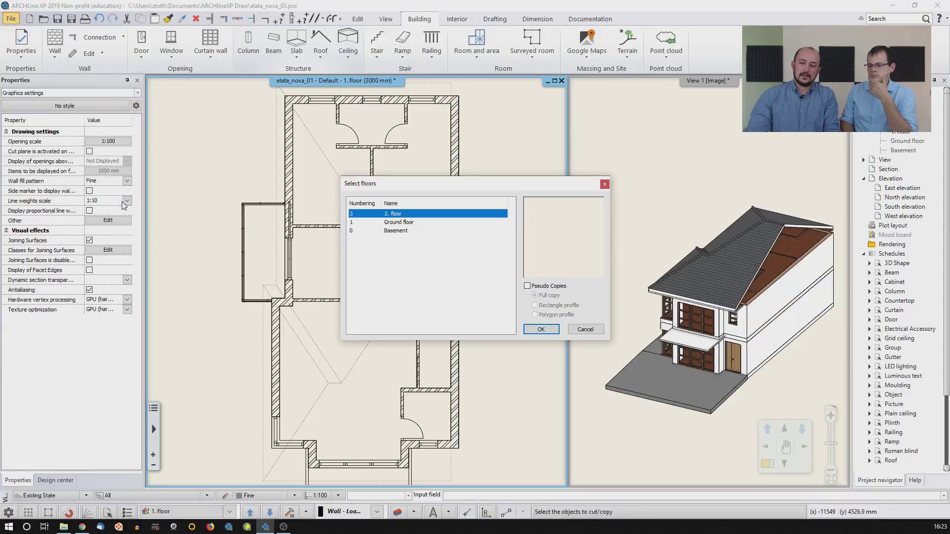
left_click(540, 329)
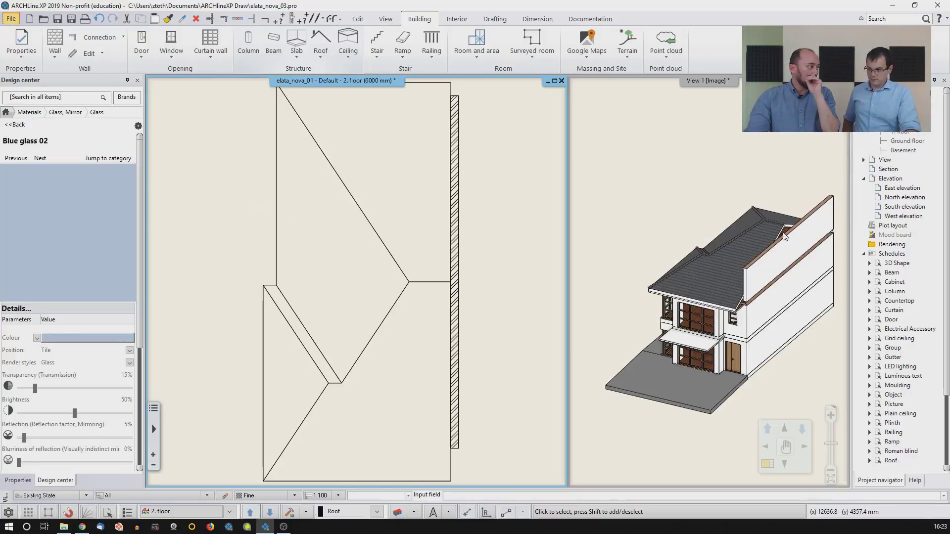
Step: Set the copied second-floor wall's base elevation to -300 mm and its height to 4500 mm
left_click(775, 261)
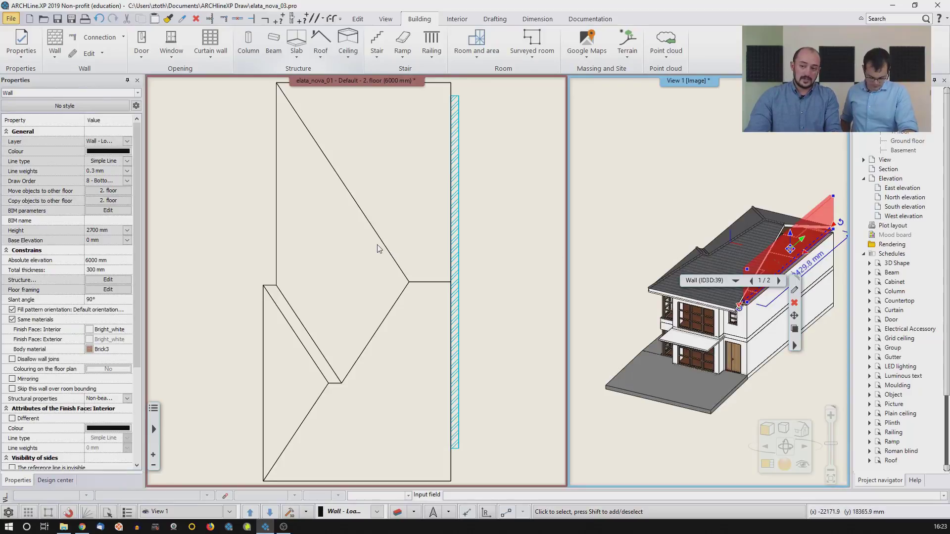
left_click(105, 241)
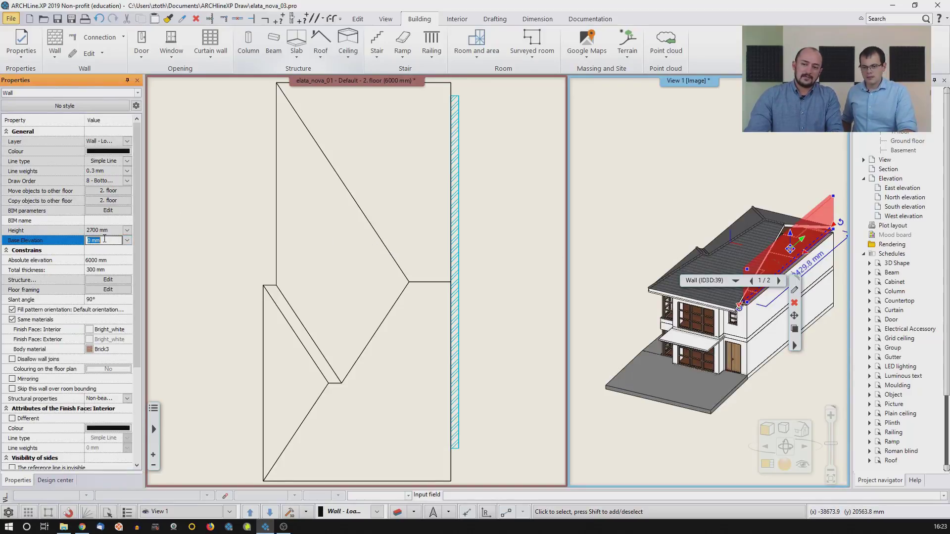
type("-300")
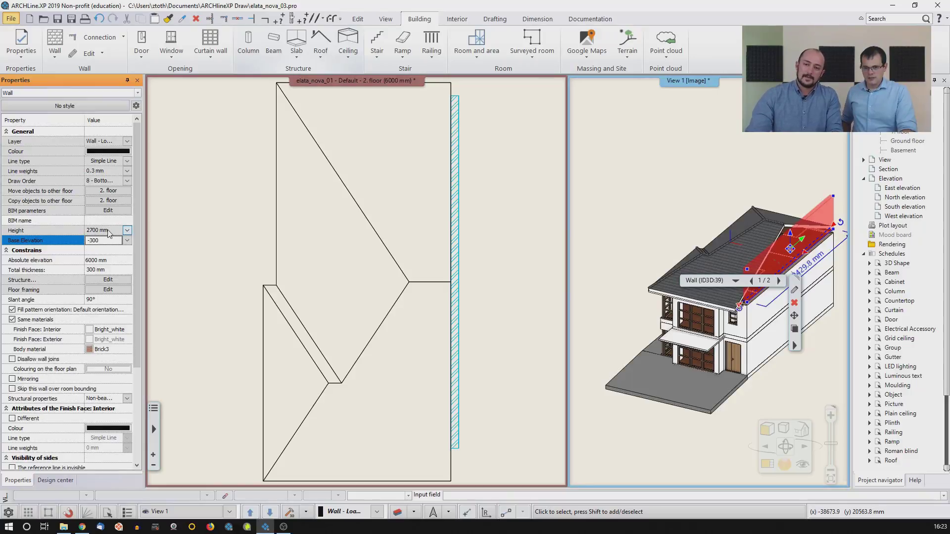
left_click(109, 231)
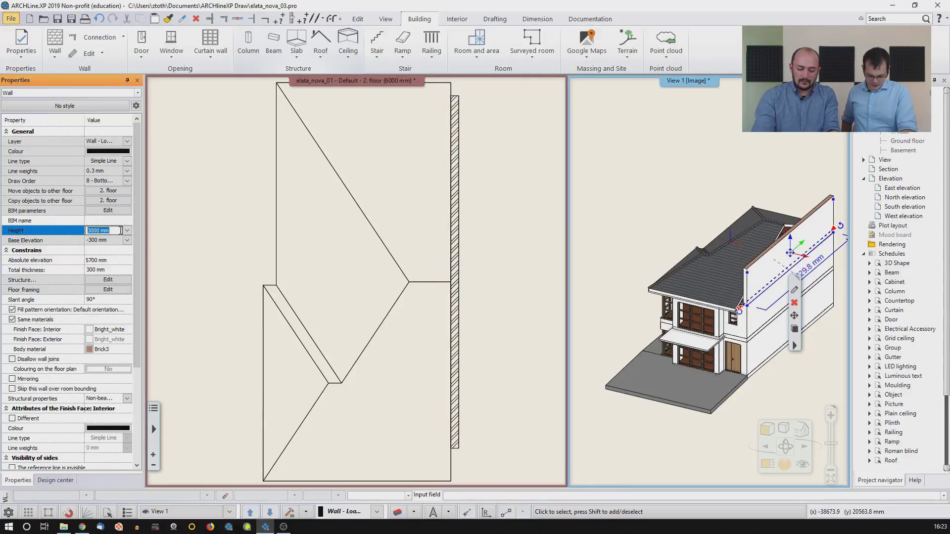
type("45")
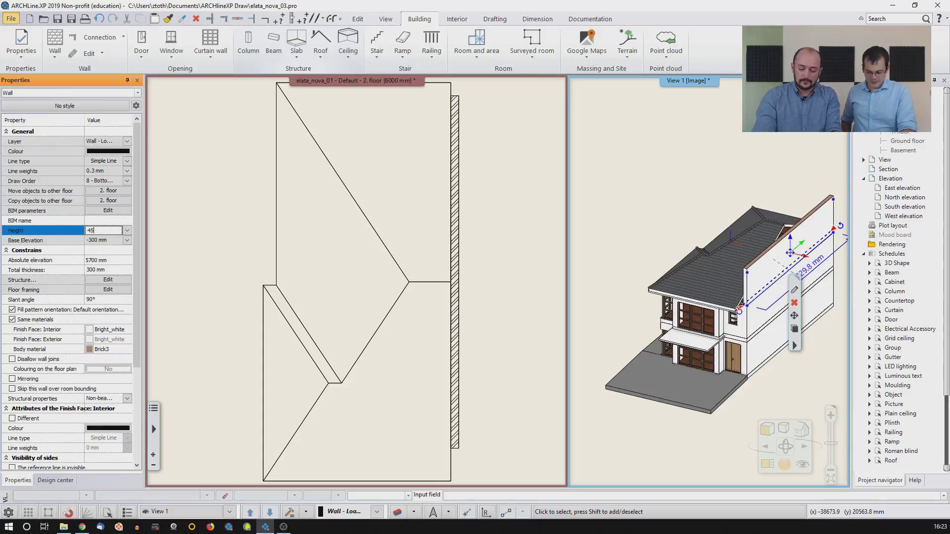
type("00")
key("Return")
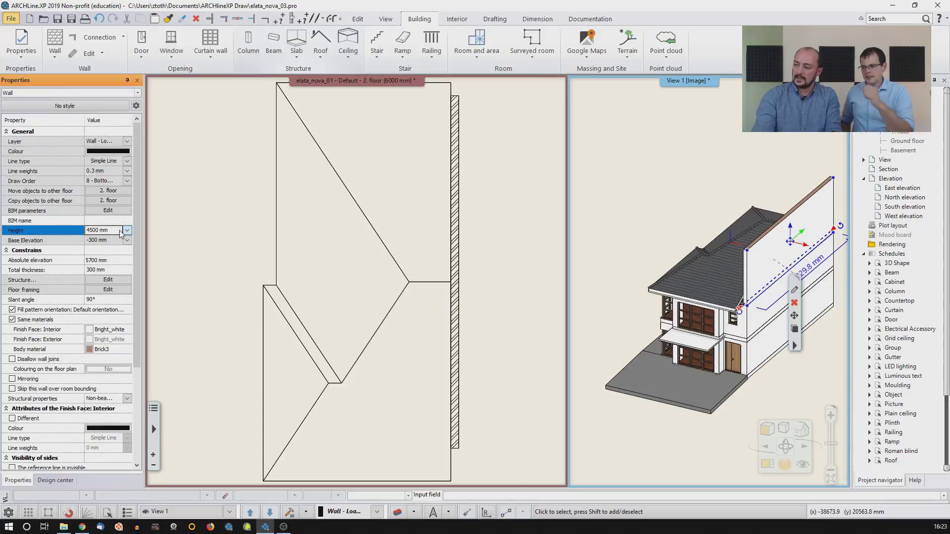
left_click(306, 312)
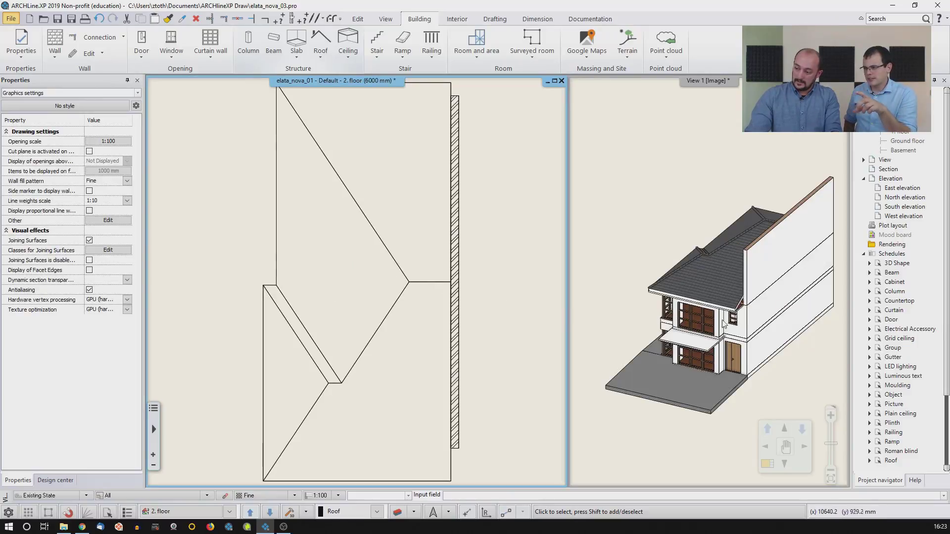
Step: Stretch both ends of the second-floor gable wall in plan to the adjacent corners of the roof outline
middle_click_drag(430, 285, 413, 360)
left_click(439, 177)
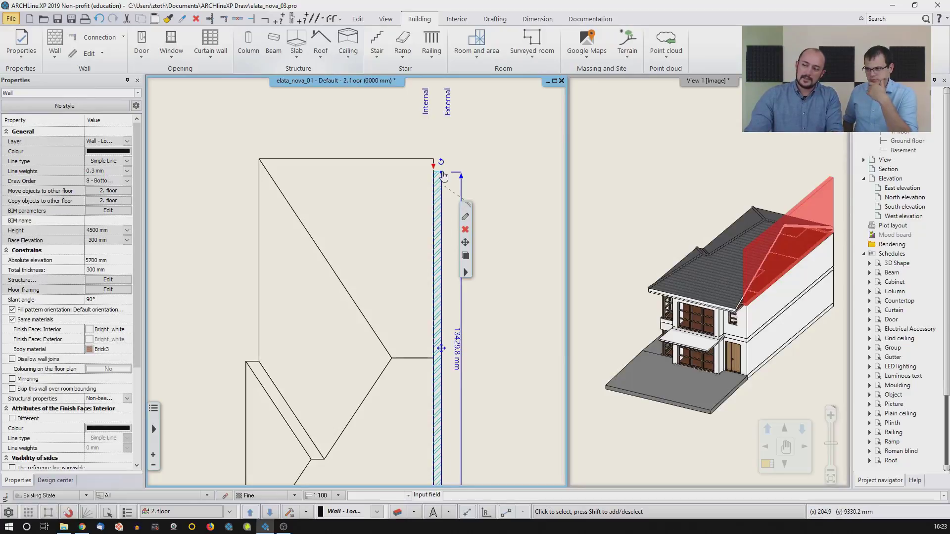
left_click(441, 173)
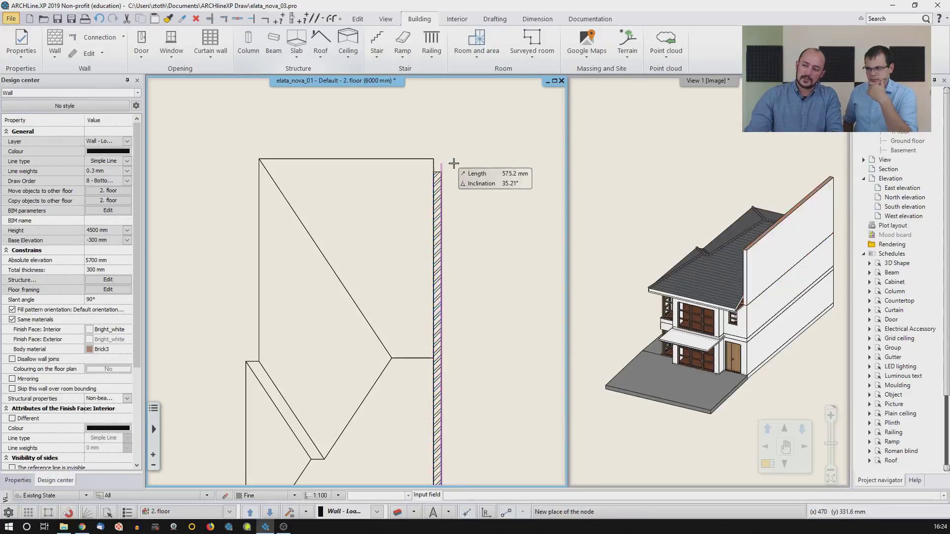
left_click(434, 159)
middle_click_drag(420, 342, 405, 113)
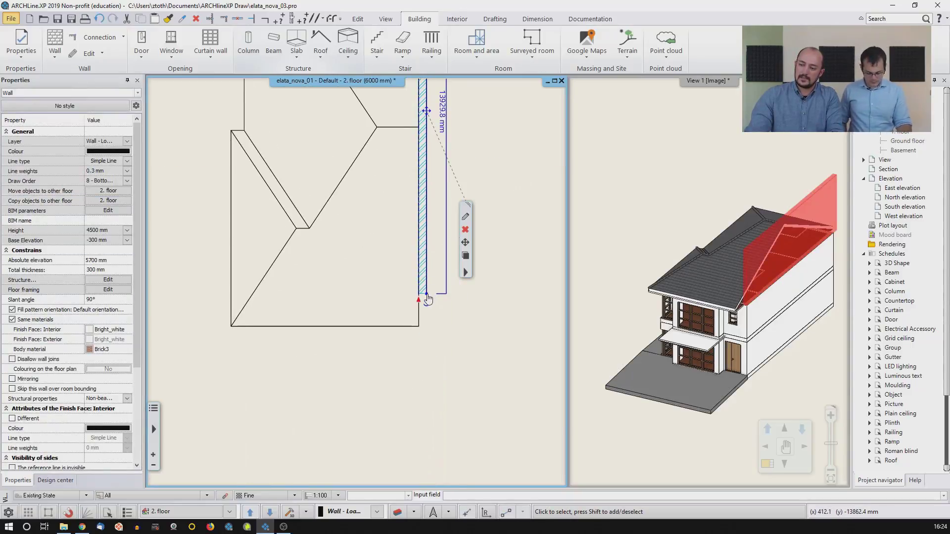
left_click(427, 295)
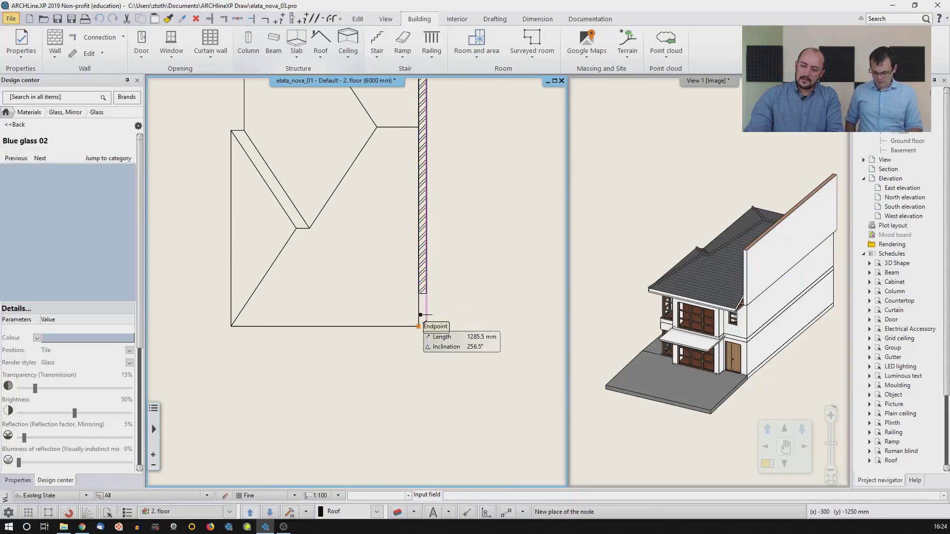
left_click(419, 326)
key("Escape")
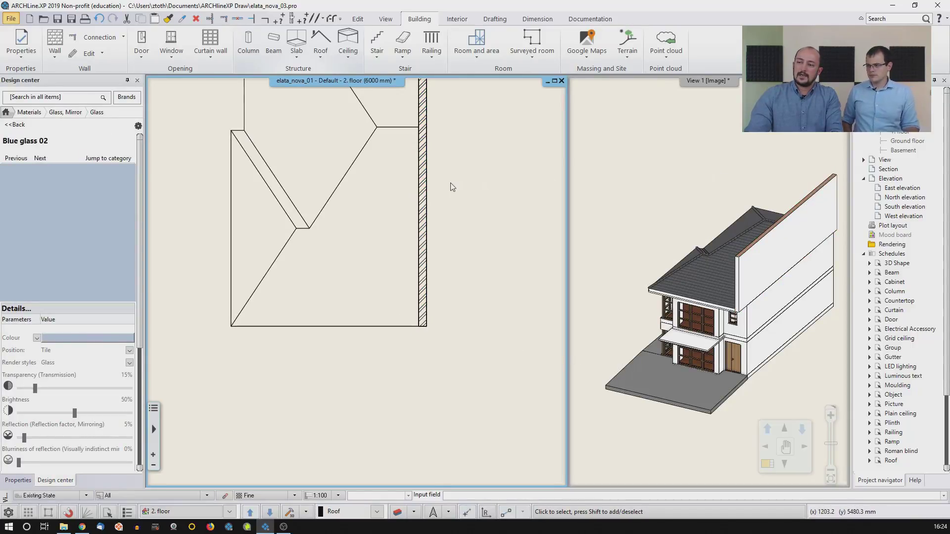
Step: Set the 3D view to Right view and convert it from an image to a vector drawing
middle_click_drag(450, 183, 478, 338)
scroll(450, 196, "down", 1)
scroll(452, 197, "down", 1)
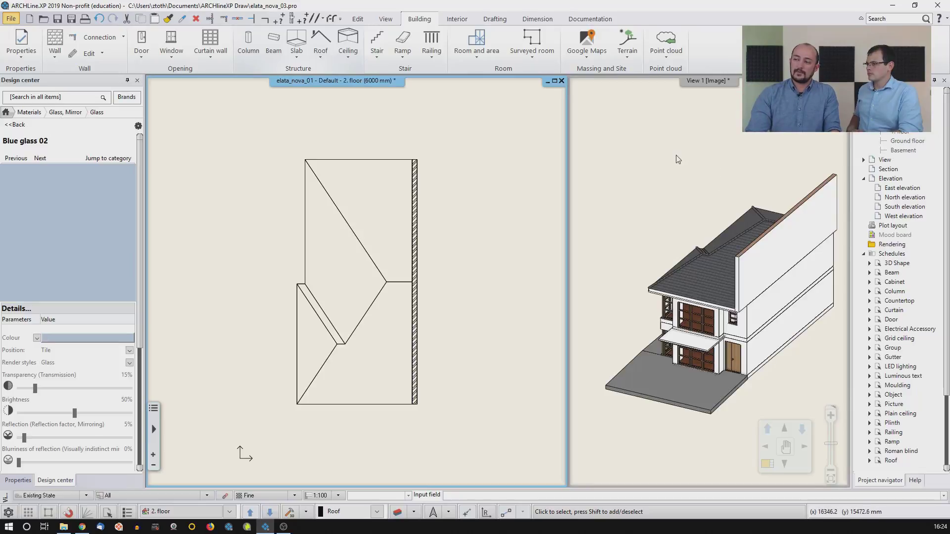
left_click(706, 115)
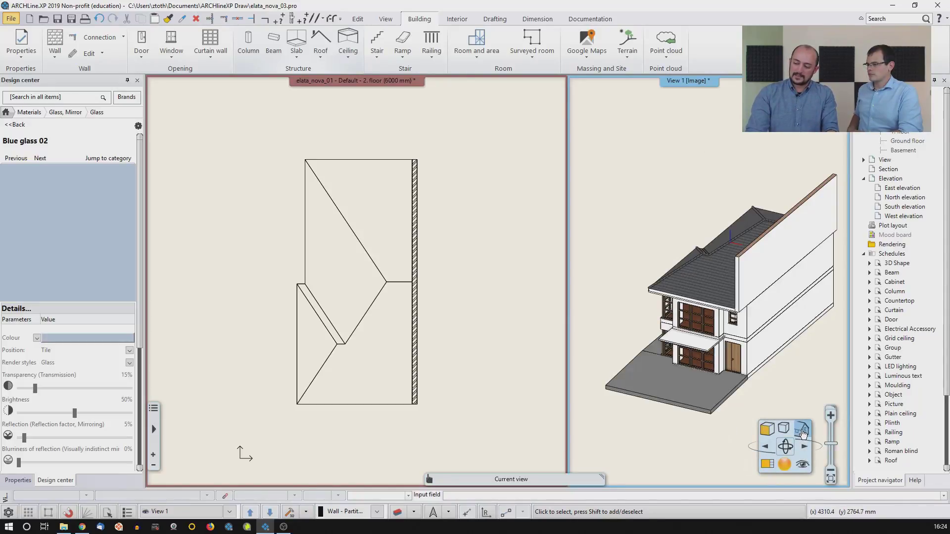
left_click(802, 433)
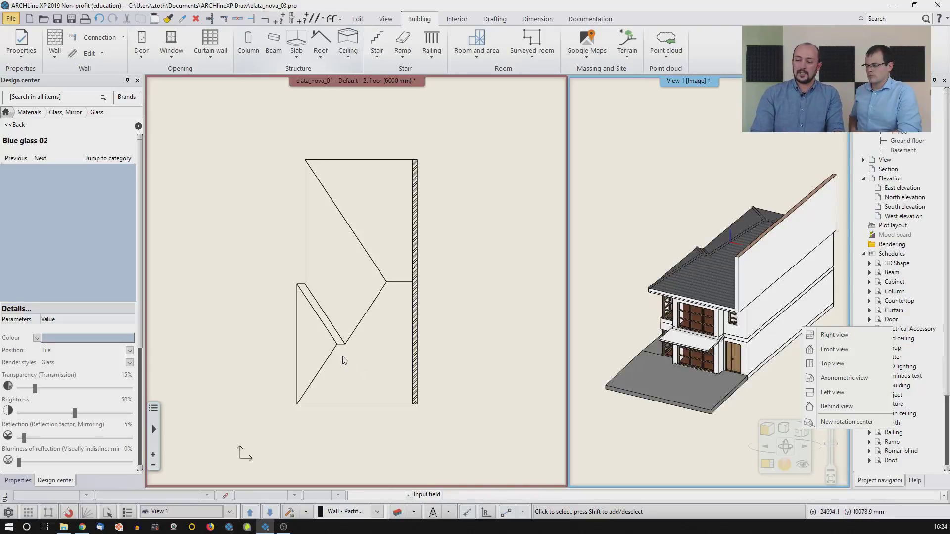
left_click(824, 335)
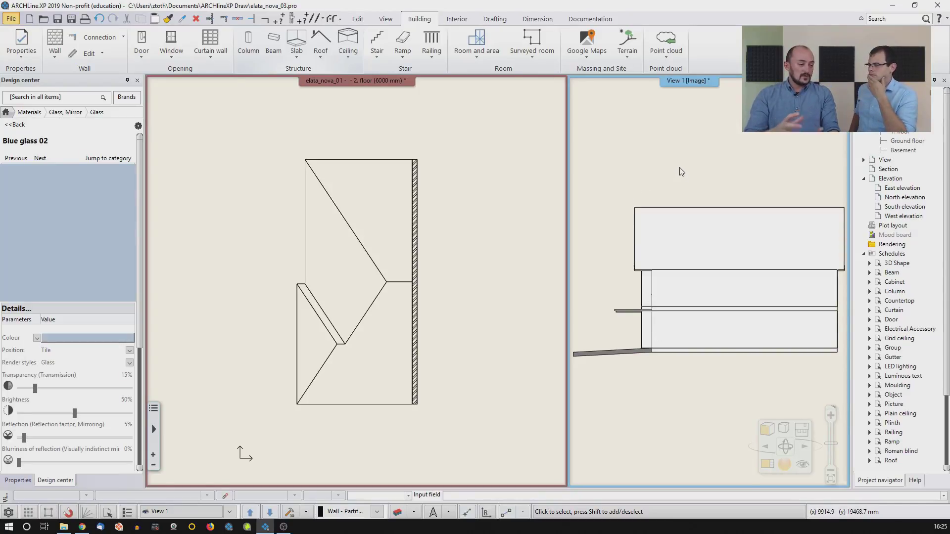
right_click(695, 84)
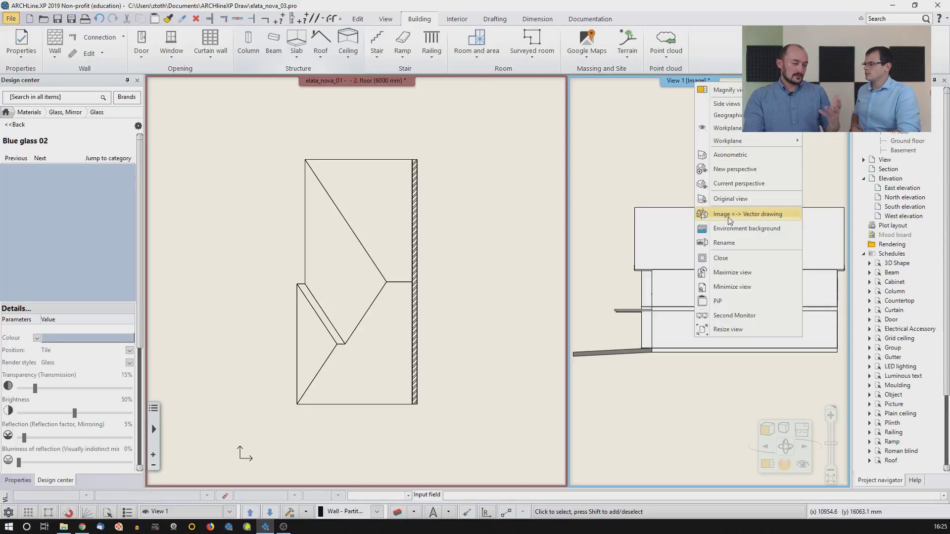
left_click(764, 222)
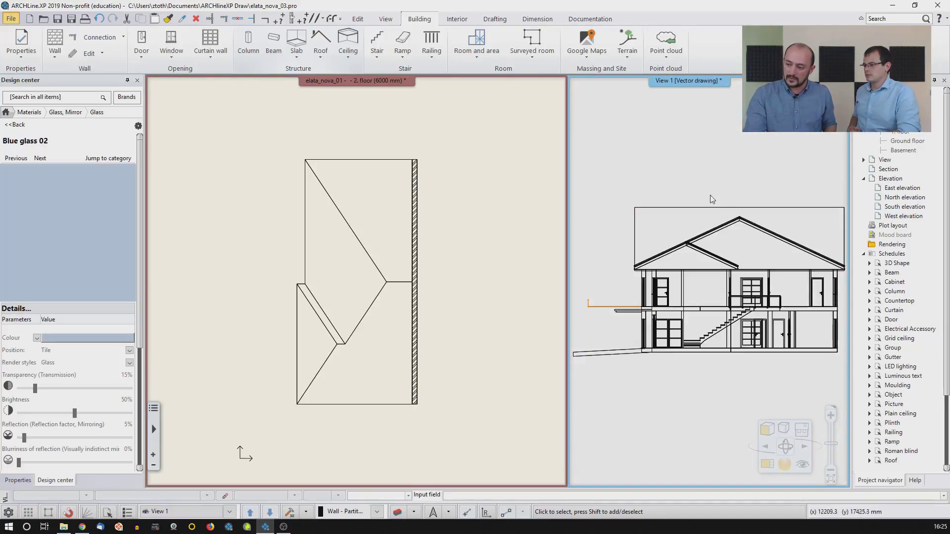
Step: Copy the roof, slab and gable wall from the side-view drawing with the ridge peak as reference point, and activate the second-floor plan
mouse_move(649, 230)
middle_mouse_down()
mouse_move(655, 242)
mouse_move(635, 235)
middle_mouse_up()
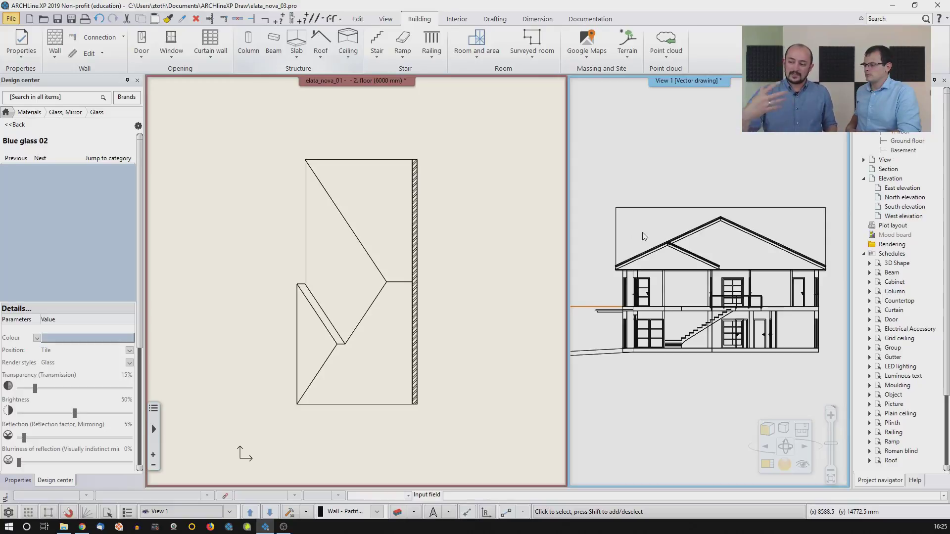
scroll(710, 280, "down", 1)
left_click(606, 186)
left_click(815, 290)
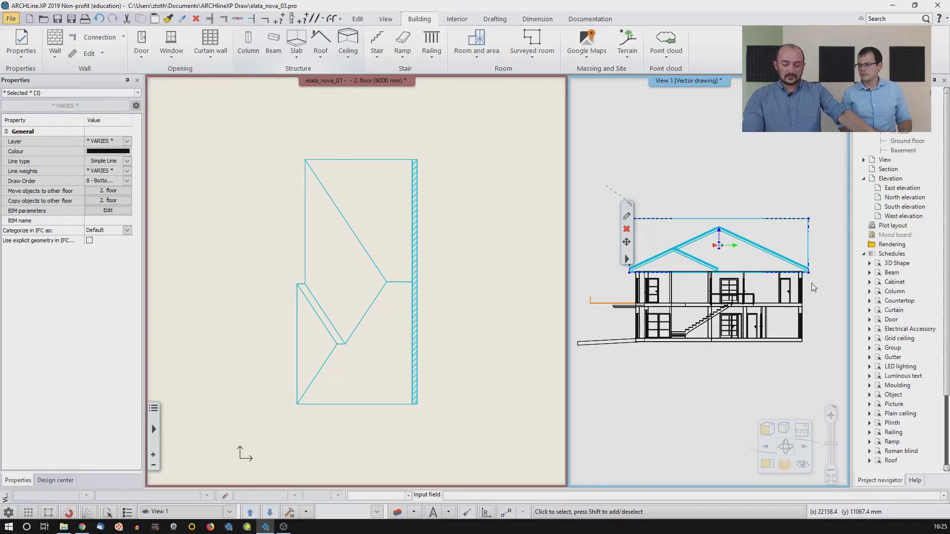
key("ctrl+c")
left_click(720, 227)
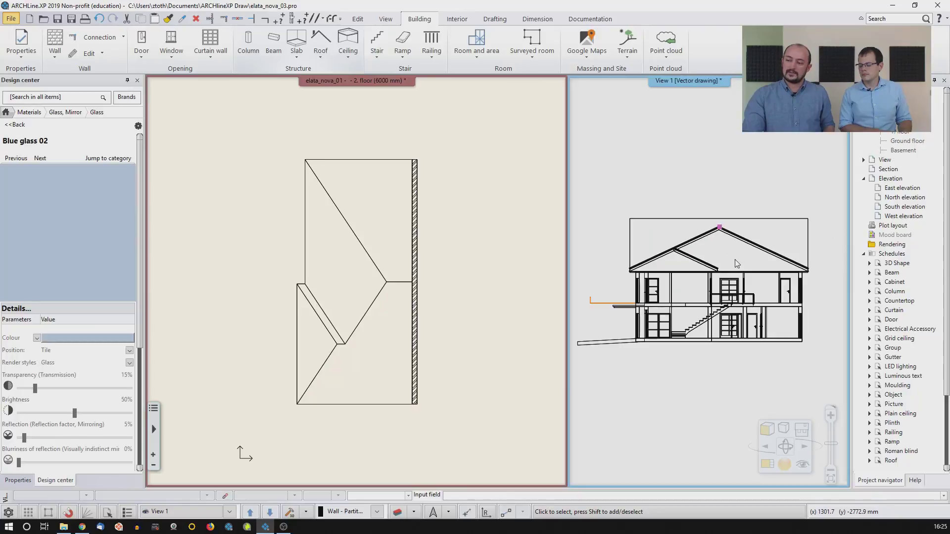
left_click(408, 195)
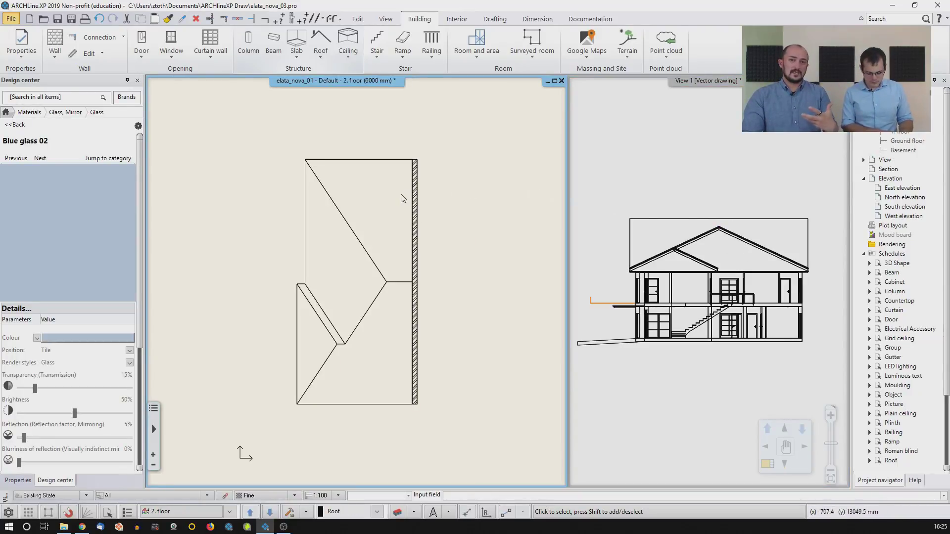
Step: Paste the copied roof, slab and gable wall drawing into the empty area beside the second-floor plan
middle_click_drag(164, 206, 340, 206)
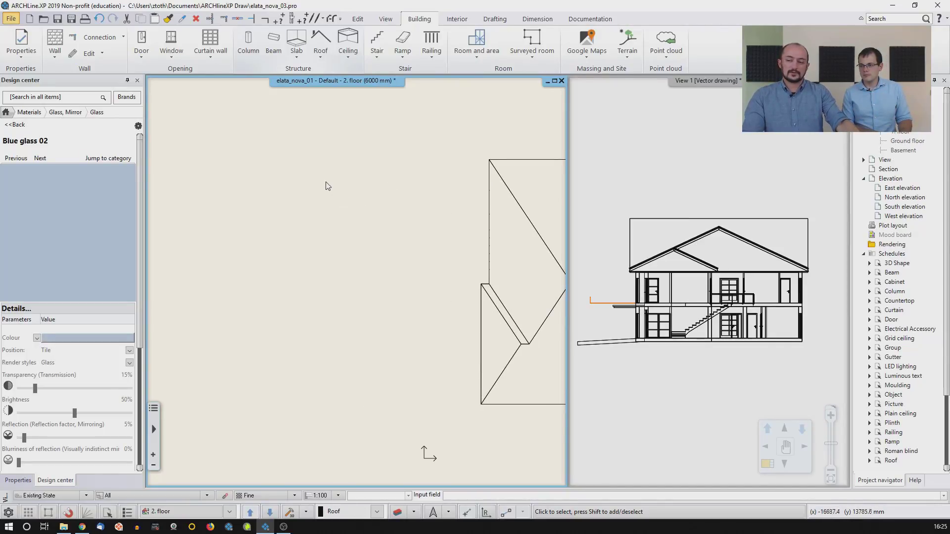
key("ctrl+v")
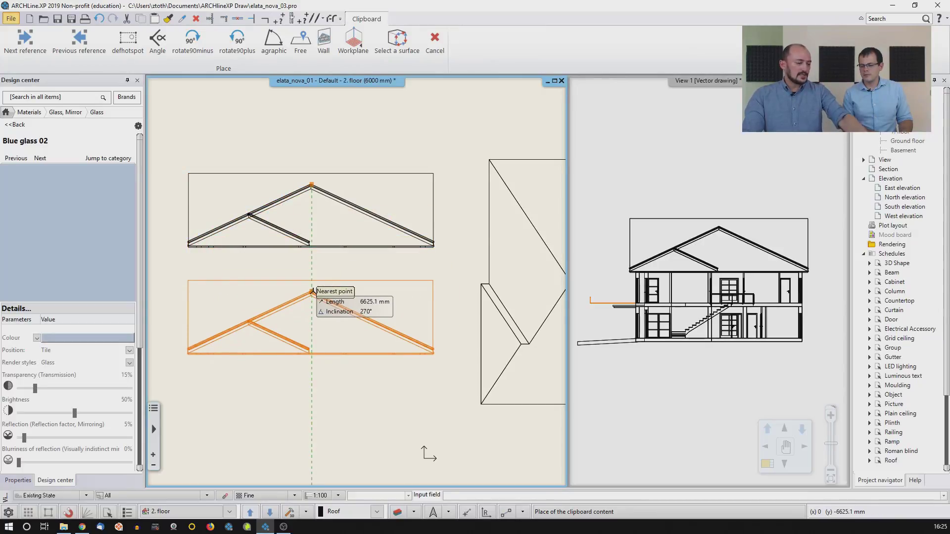
key("Escape")
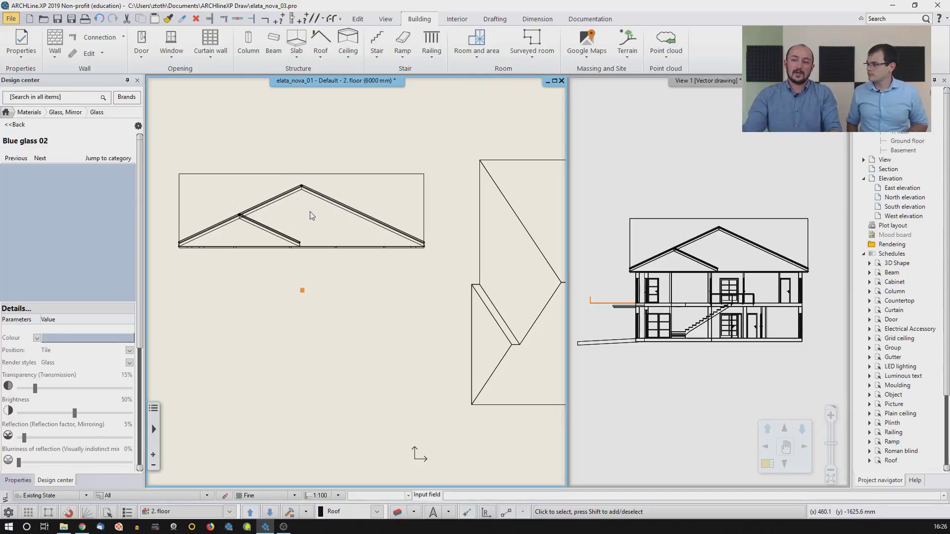
Step: Draw a 500 mm simple line vertically upward from the underside of the ridge peak in the pasted drawing
scroll(311, 216, "up", 3)
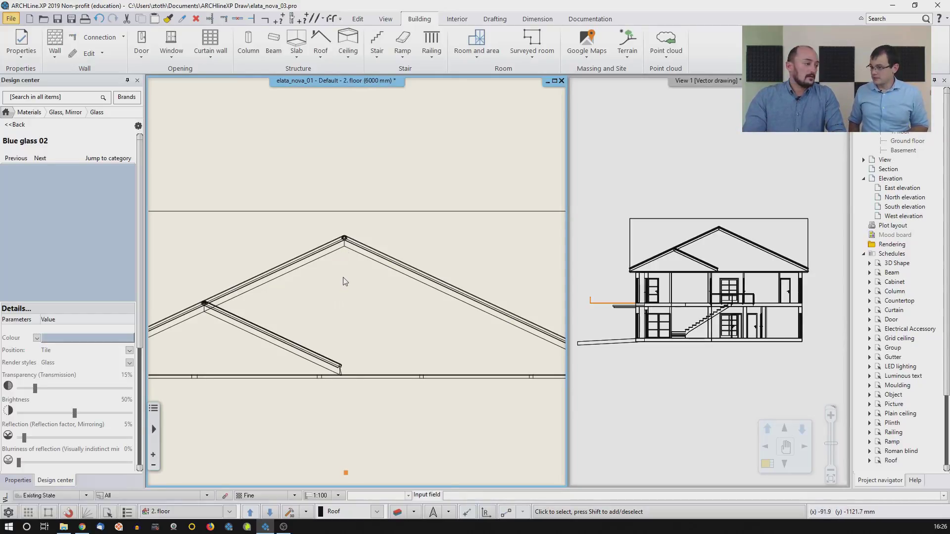
left_click(494, 19)
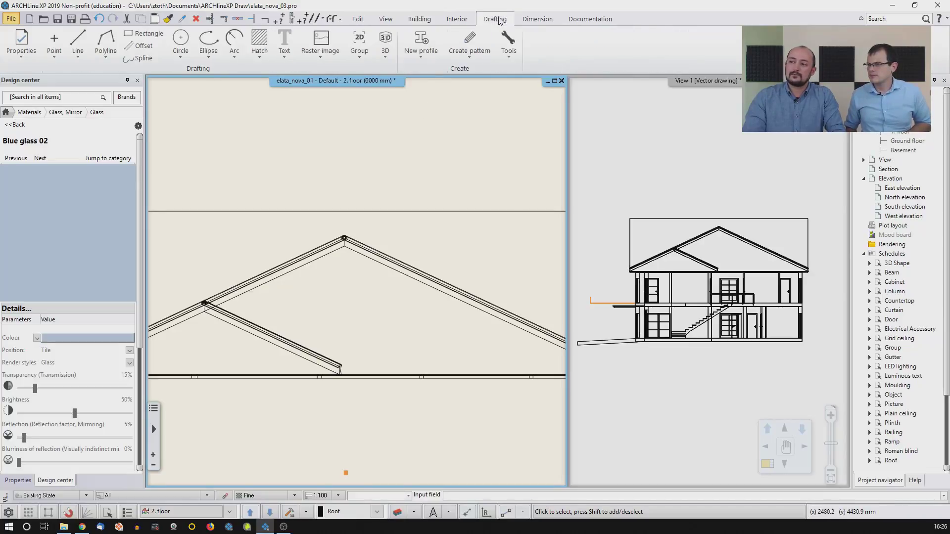
left_click(81, 57)
left_click(94, 75)
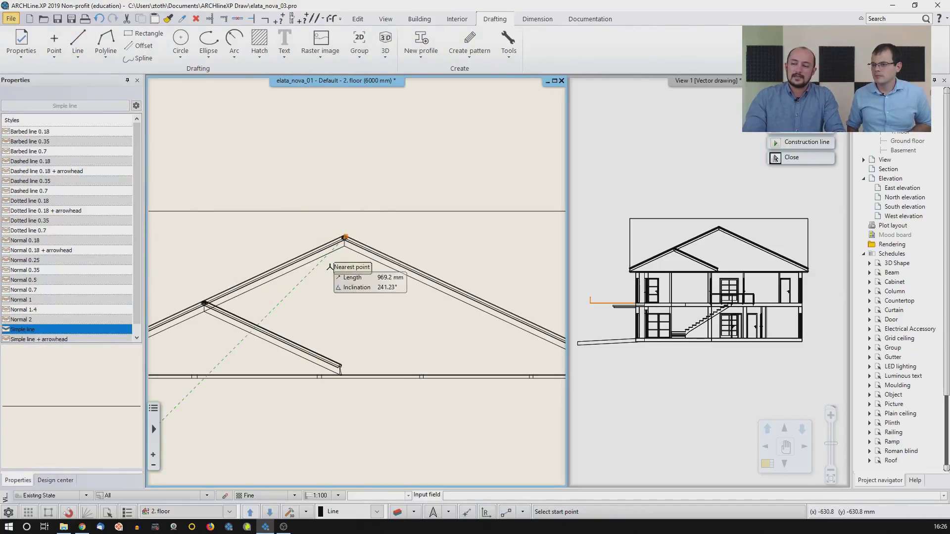
left_click(344, 240)
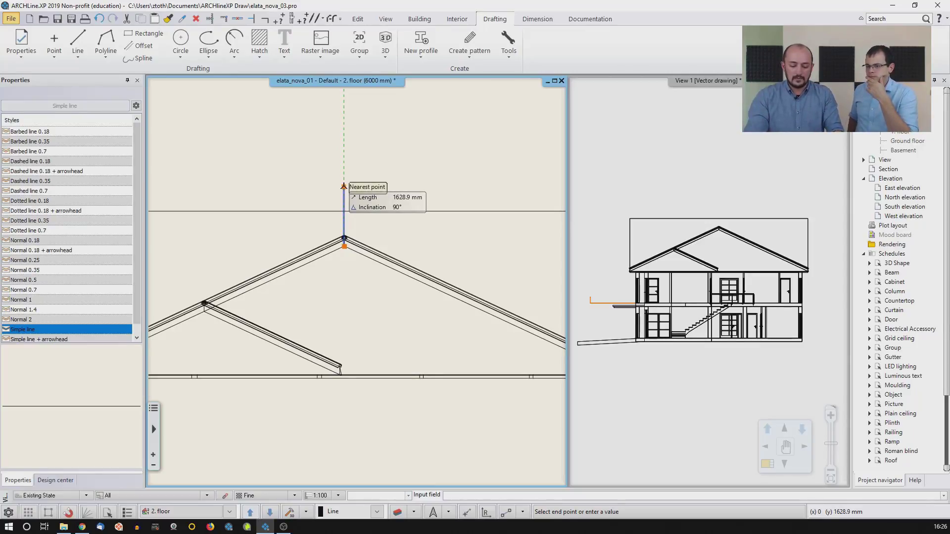
type("500")
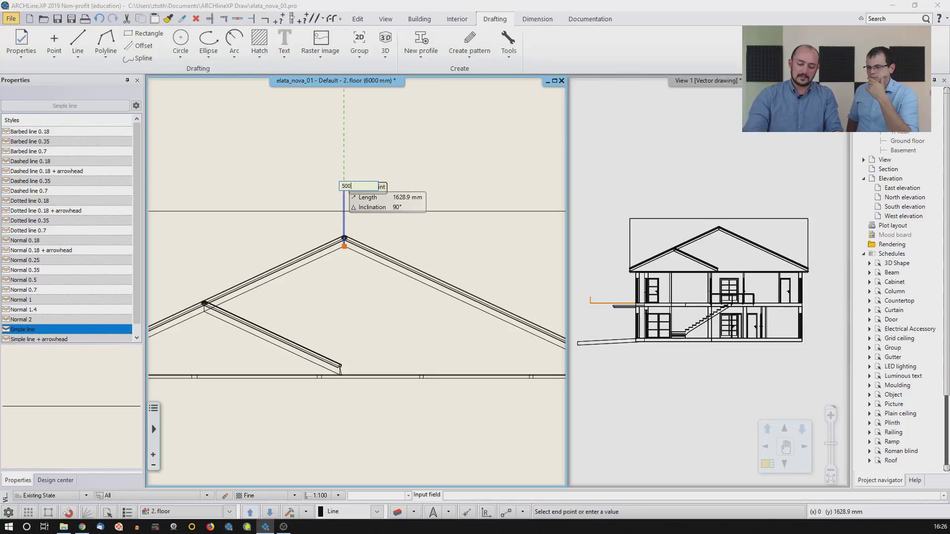
key("Return")
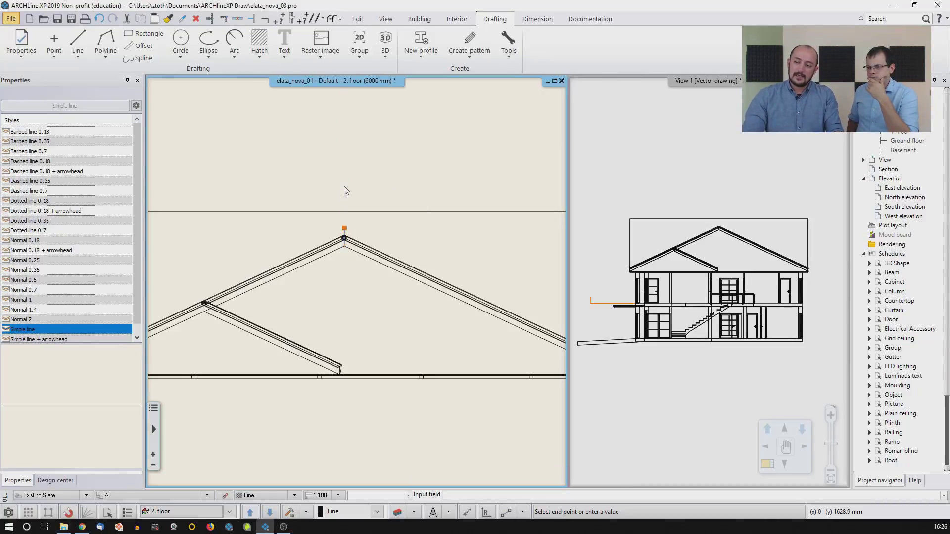
key("Escape")
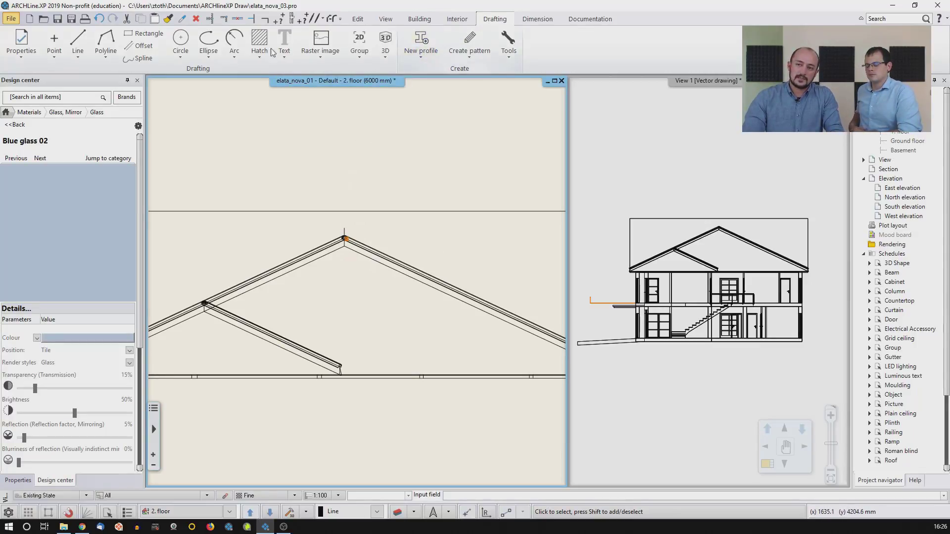
Step: Offset the roof's lower outline outward to the upper end of the 500 mm line
left_click(139, 47)
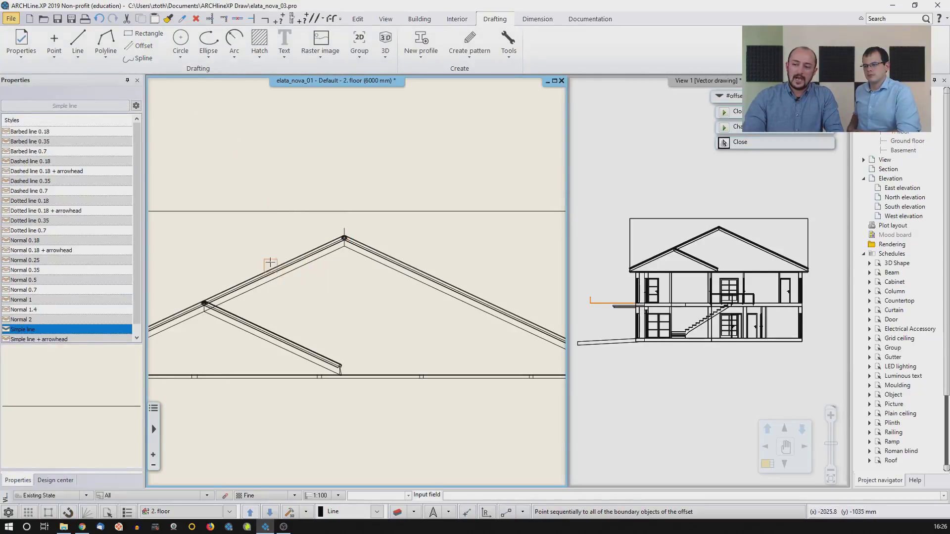
left_click(356, 254)
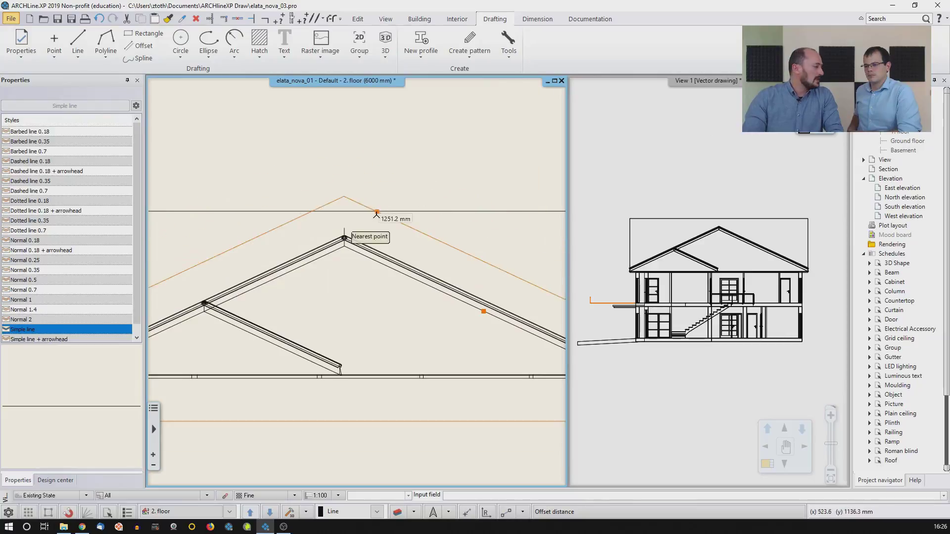
left_click(345, 228)
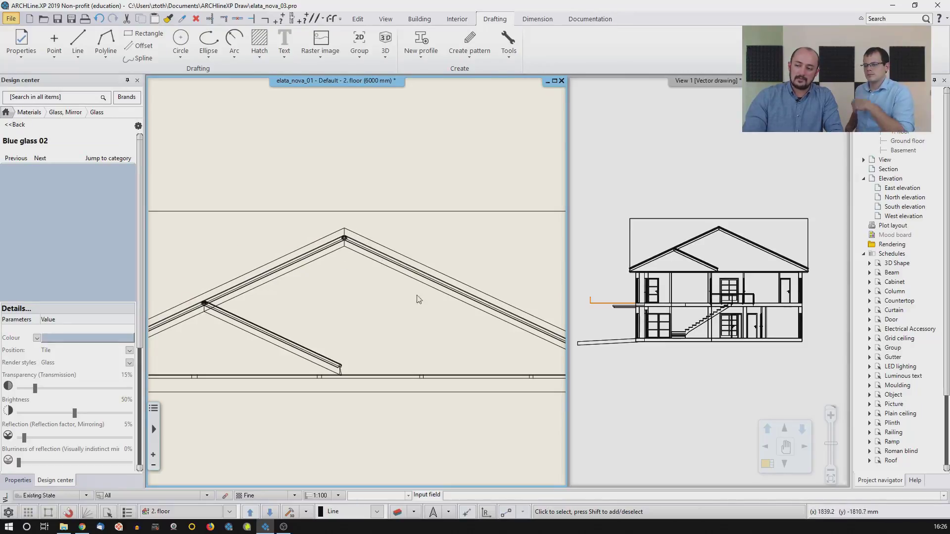
Step: Remove the surplus segments of the offset outline beyond the wall rectangle and below the roof, keeping the two slopes
scroll(445, 307, "down", 3)
middle_click_drag(389, 308, 445, 308)
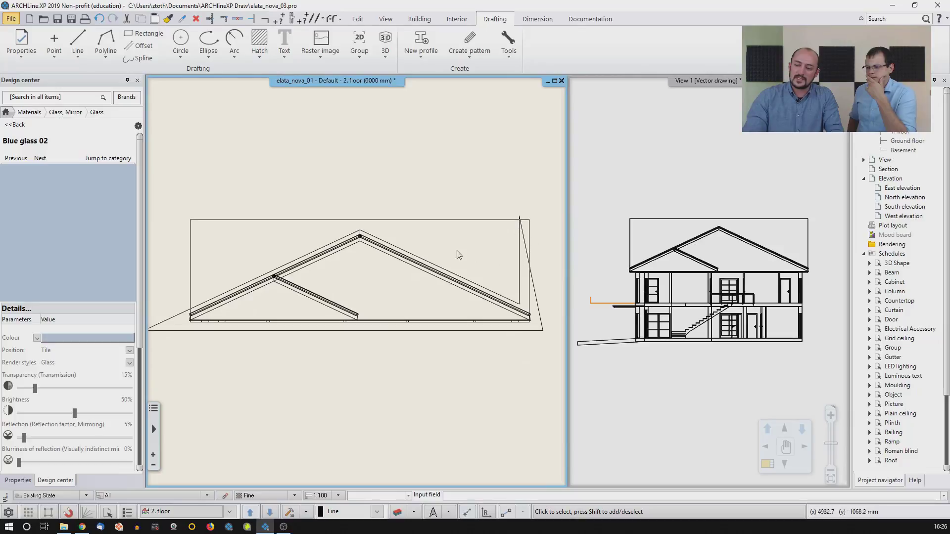
left_click(240, 22)
left_click(518, 277)
left_click(521, 229)
left_click(534, 285)
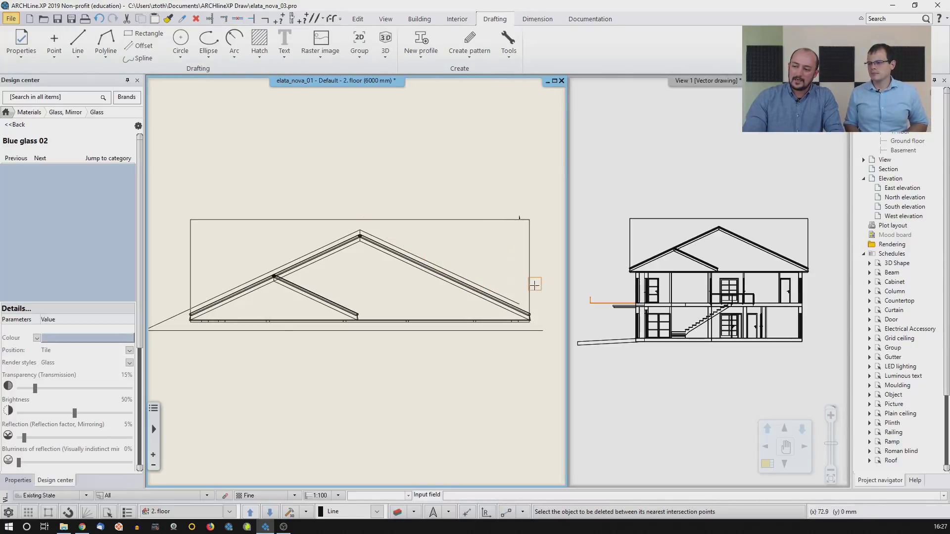
left_click(519, 217)
left_click(538, 331)
left_click(178, 319)
scroll(182, 298, "down", 2)
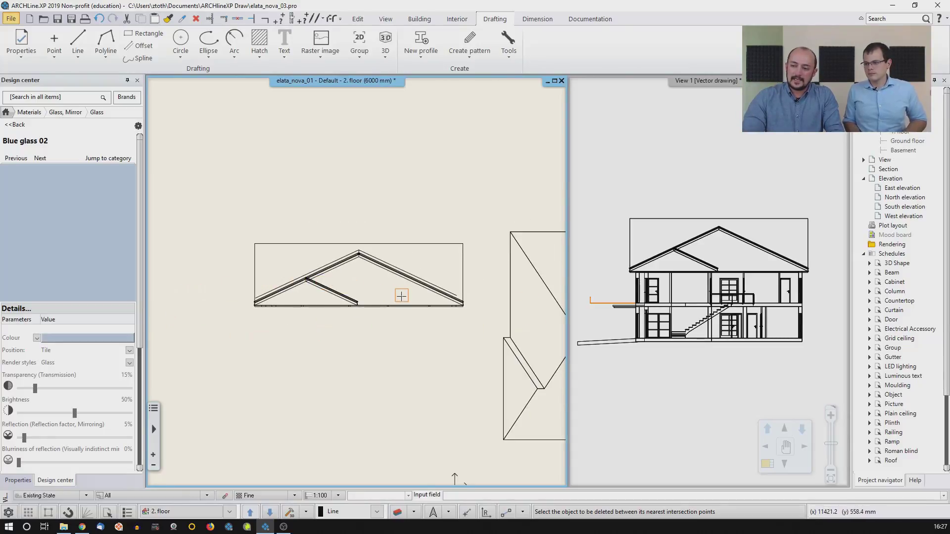
key("Escape")
Step: Extend the right slope of the offset line to the vertical edge of the wall rectangle
scroll(401, 295, "up", 3)
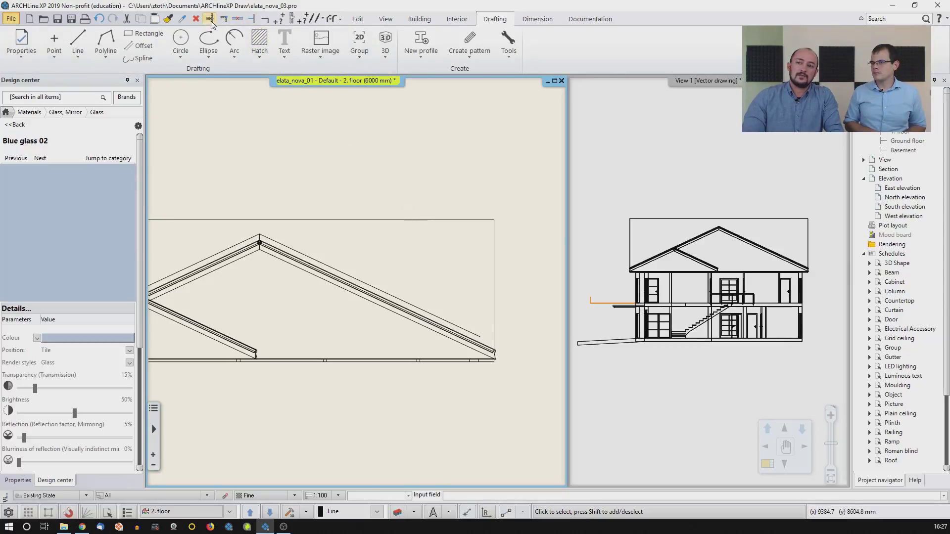
left_click(251, 20)
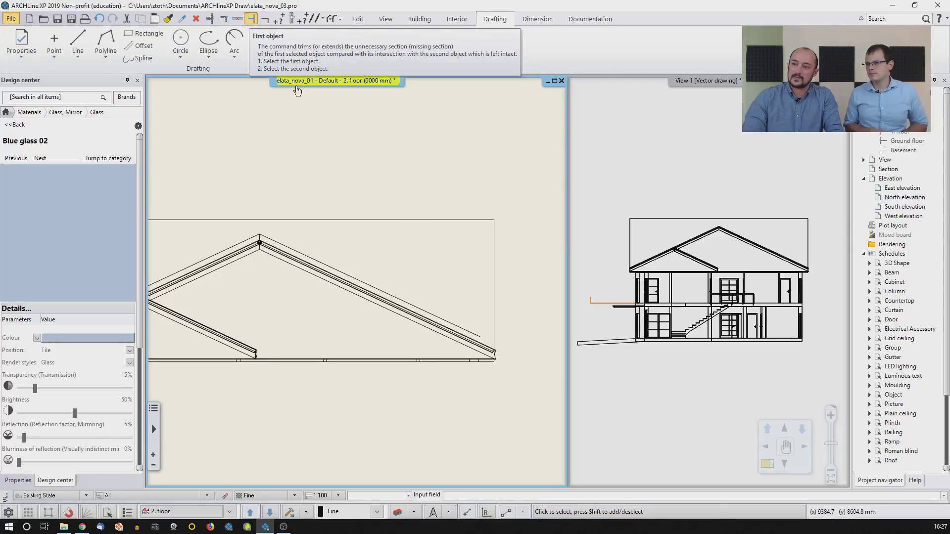
left_click(435, 316)
left_click(494, 319)
scroll(444, 286, "down", 2)
key("Escape")
middle_click_drag(356, 279, 400, 269)
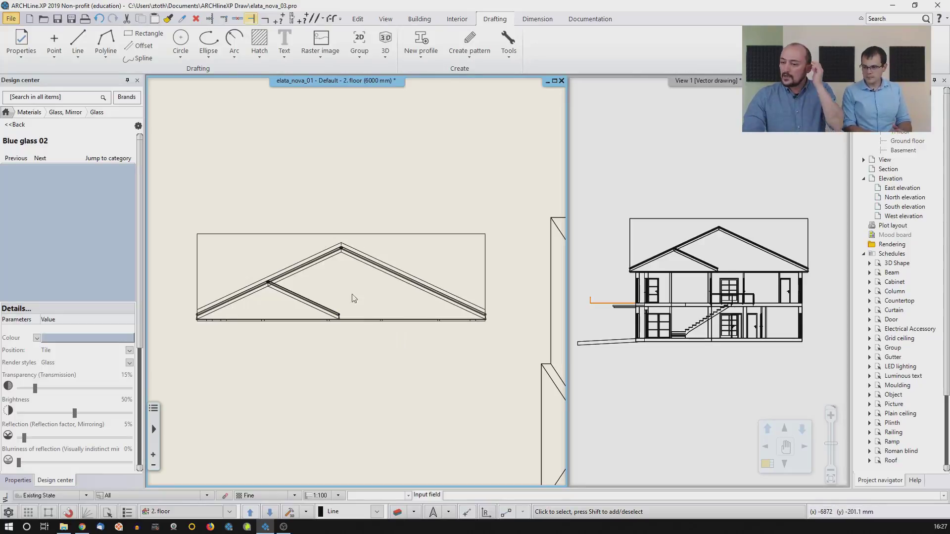
Step: Place a copy of the offset gable line and the wall rectangle together in the empty area below the pasted drawing
left_click(312, 258)
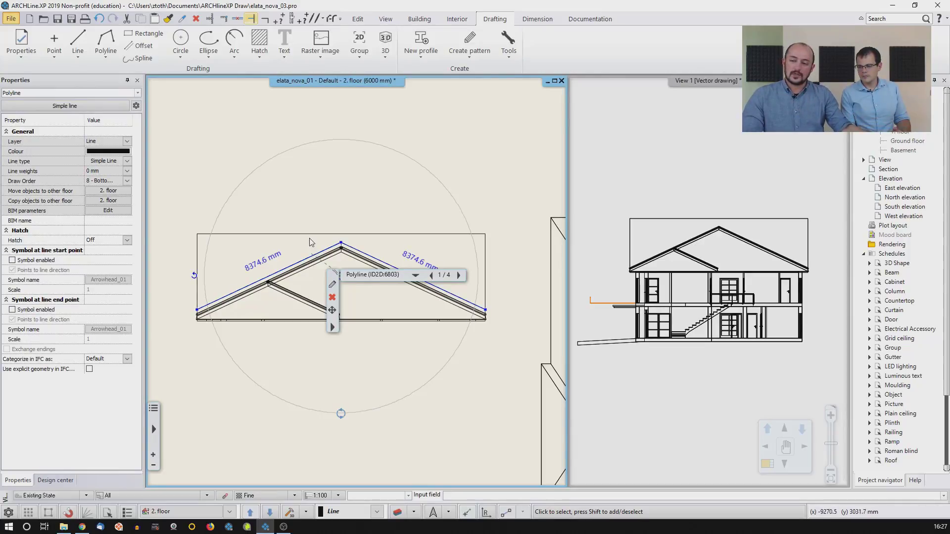
left_click(308, 233, "shift")
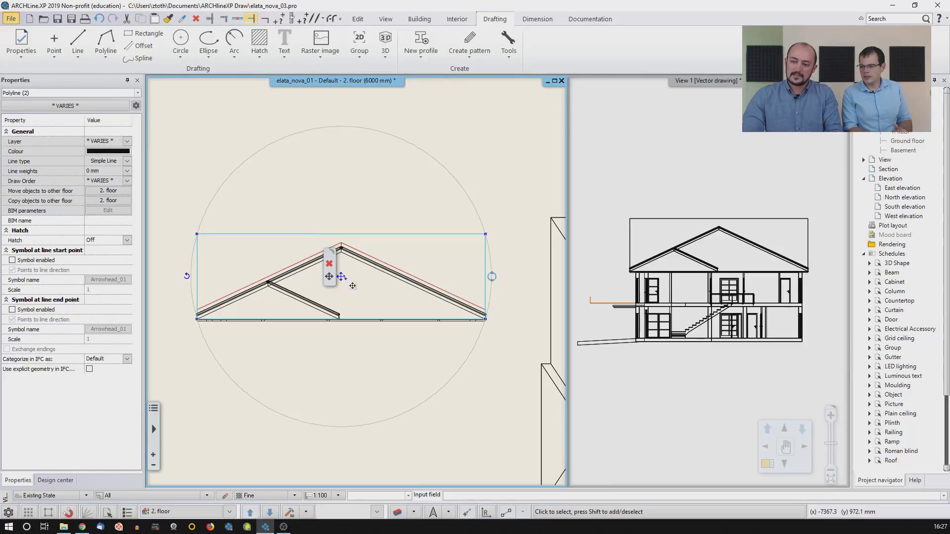
mouse_move(352, 280)
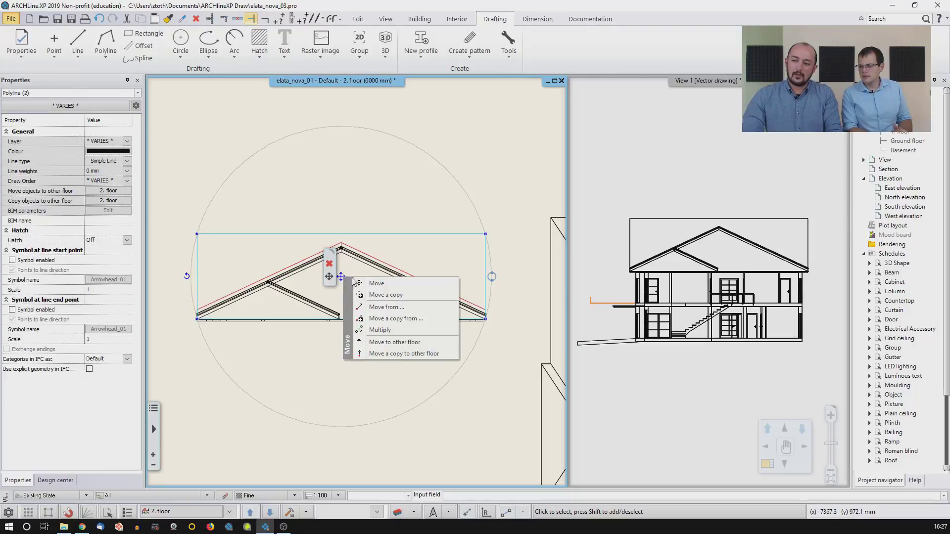
left_click(379, 295)
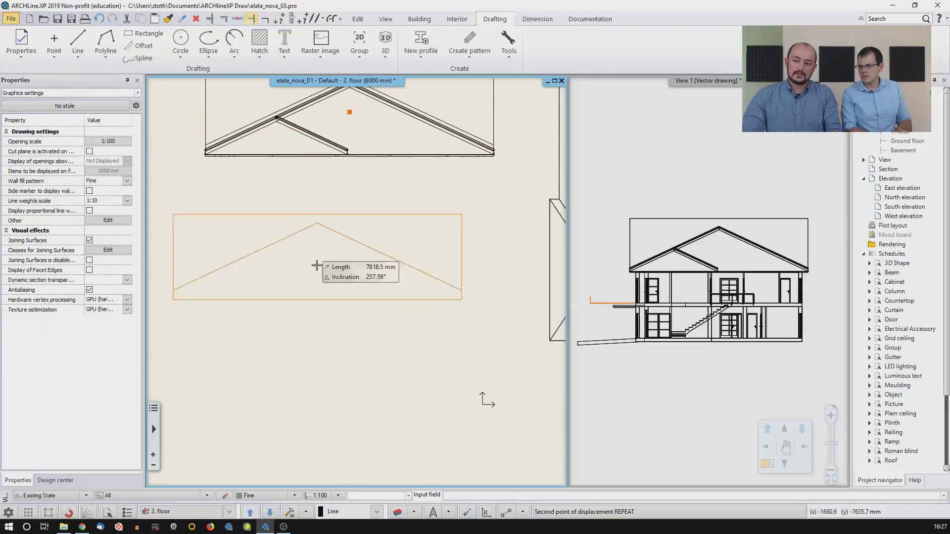
left_click(307, 309)
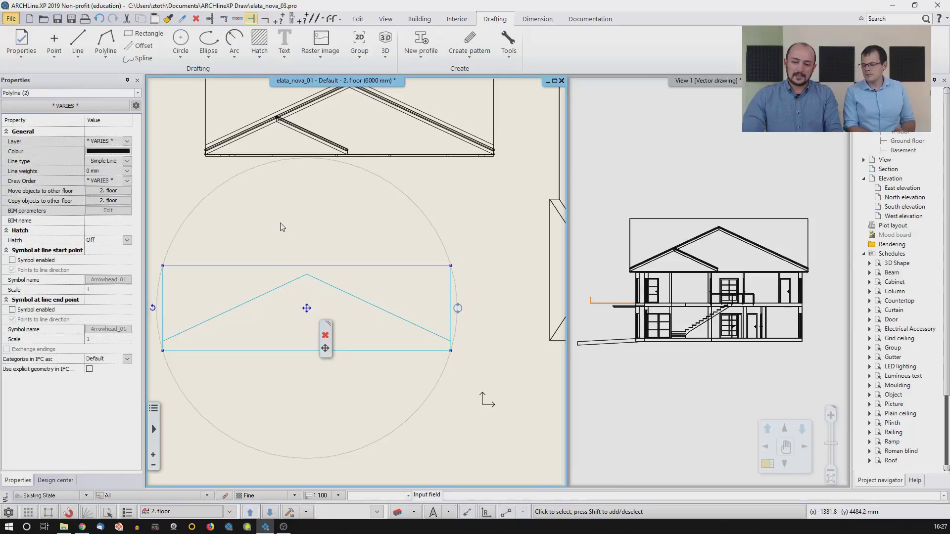
key("Escape")
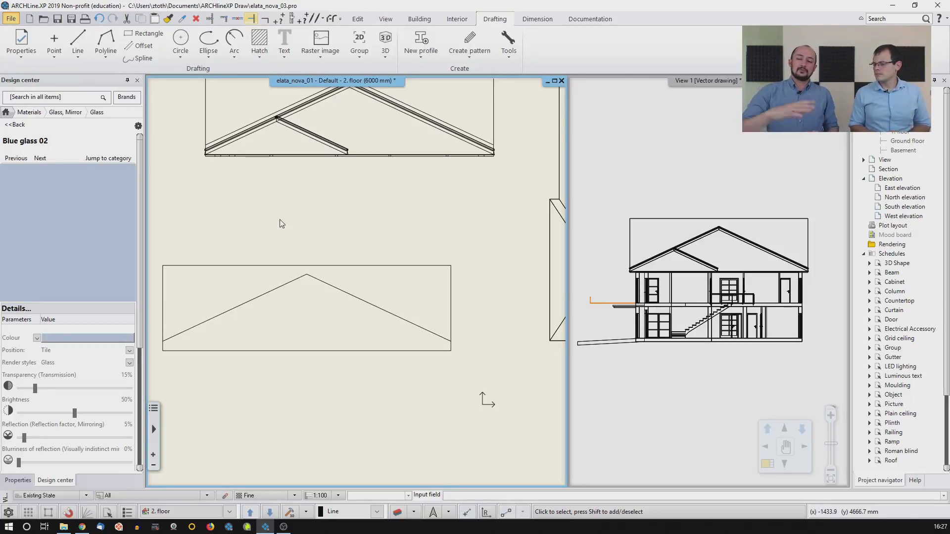
Step: Add a whole front profile to the second-floor gable wall, placing its layout over the copied rectangle and using the closed area beneath the gable line
scroll(288, 242, "down", 3)
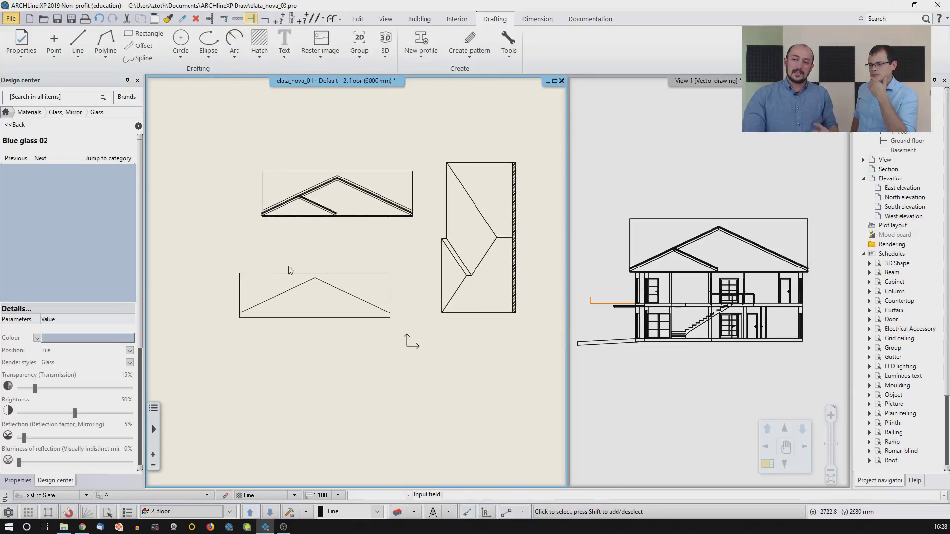
middle_click_drag(499, 218, 493, 221)
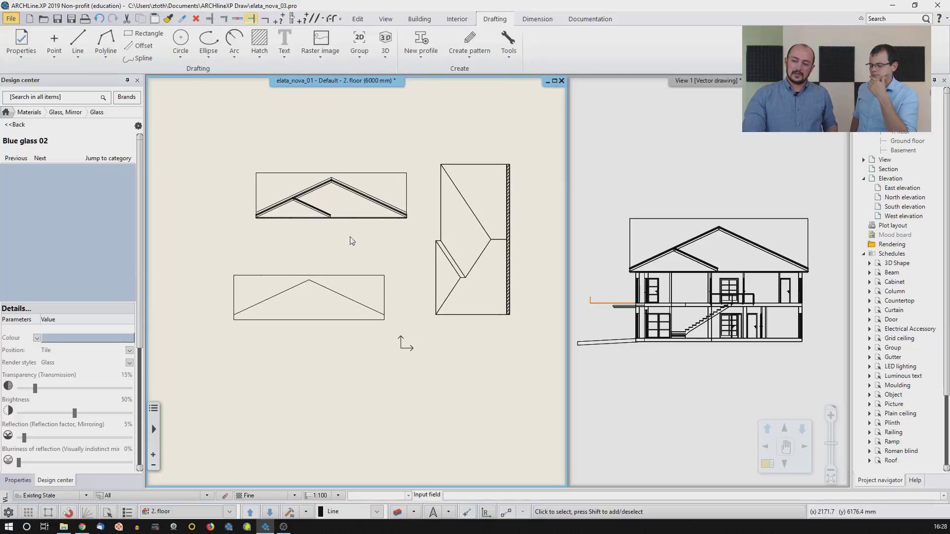
right_click(513, 211)
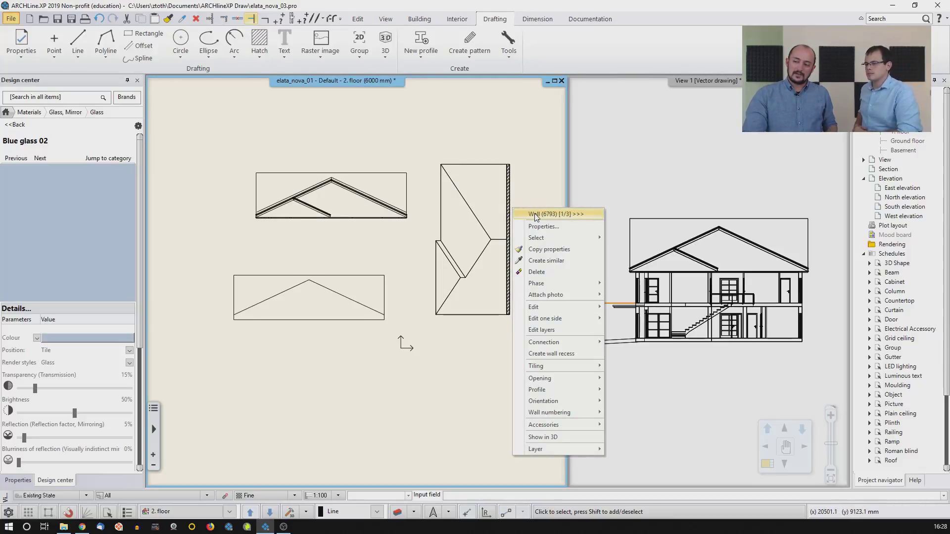
left_click(526, 184)
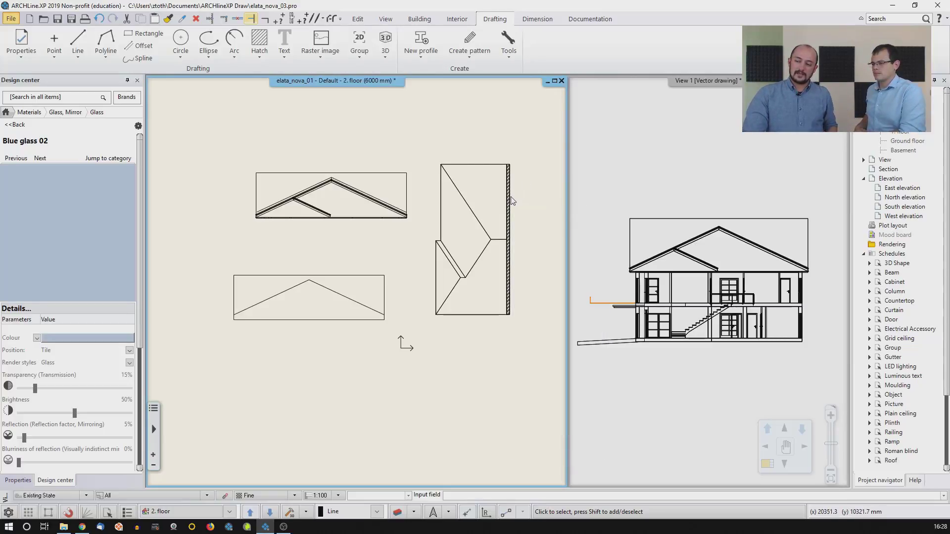
left_click(512, 200)
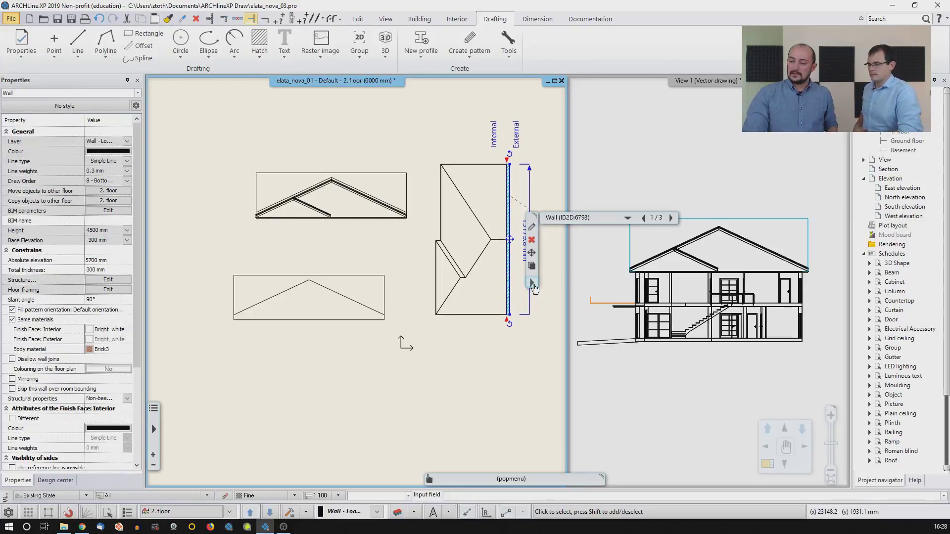
left_click(532, 284)
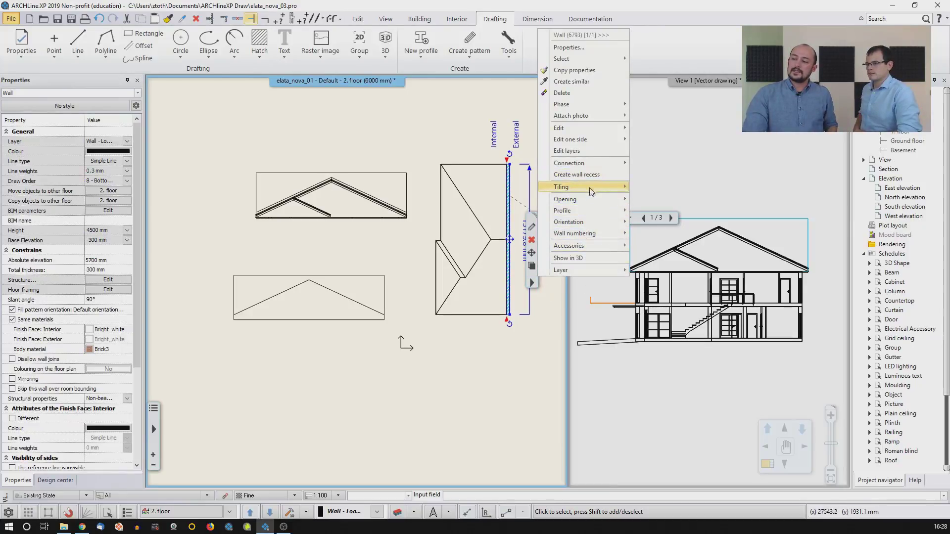
mouse_move(593, 211)
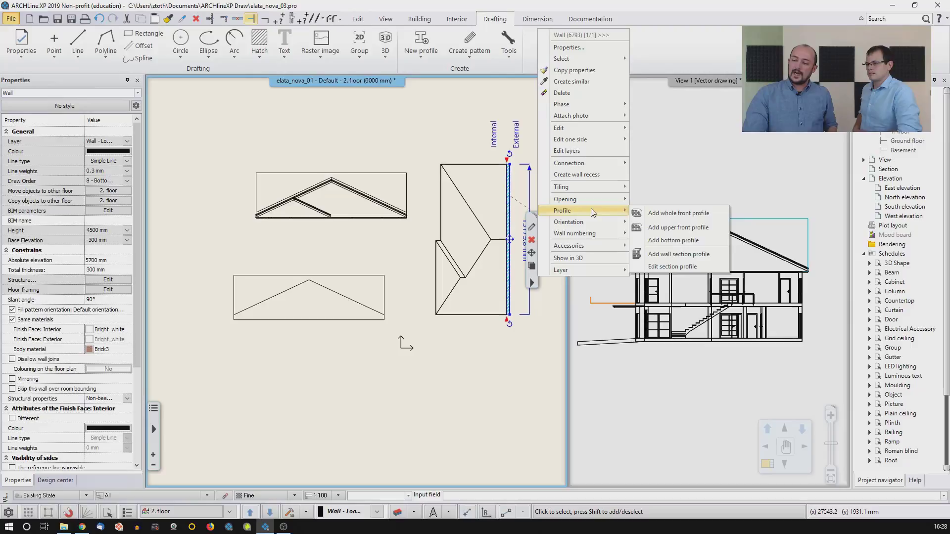
left_click(663, 214)
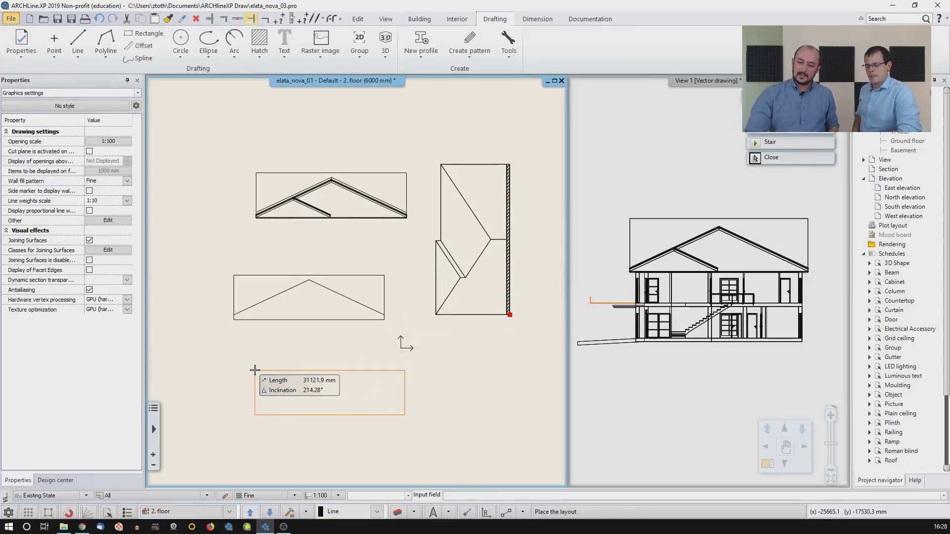
left_click(234, 275)
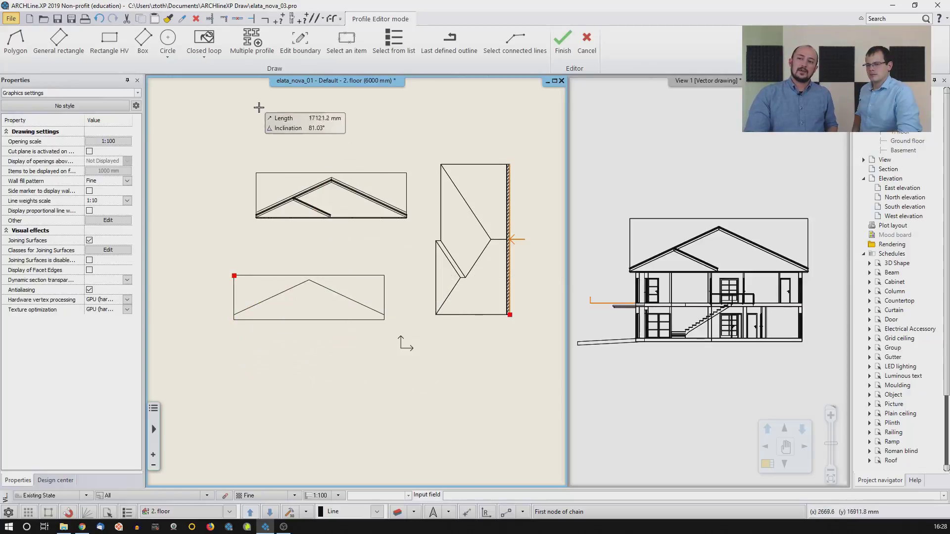
left_click(203, 40)
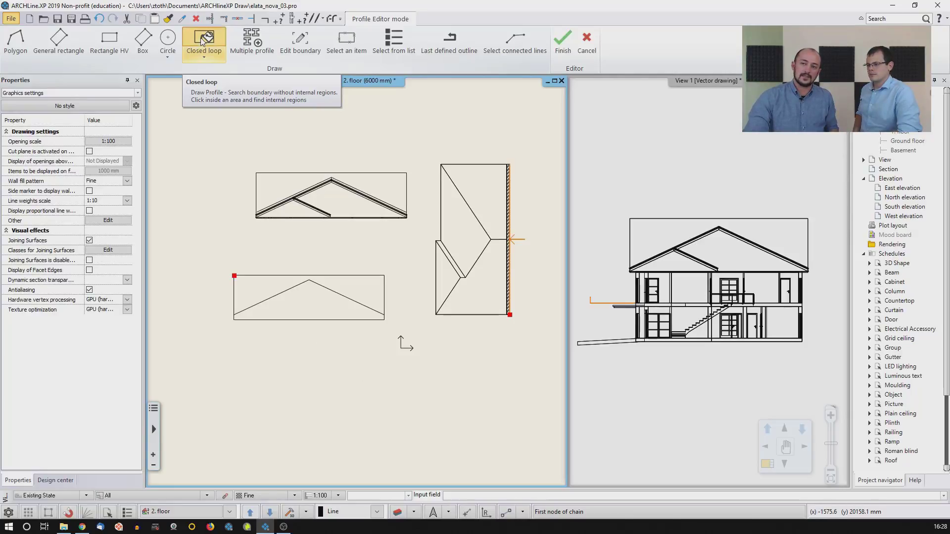
left_click(301, 304)
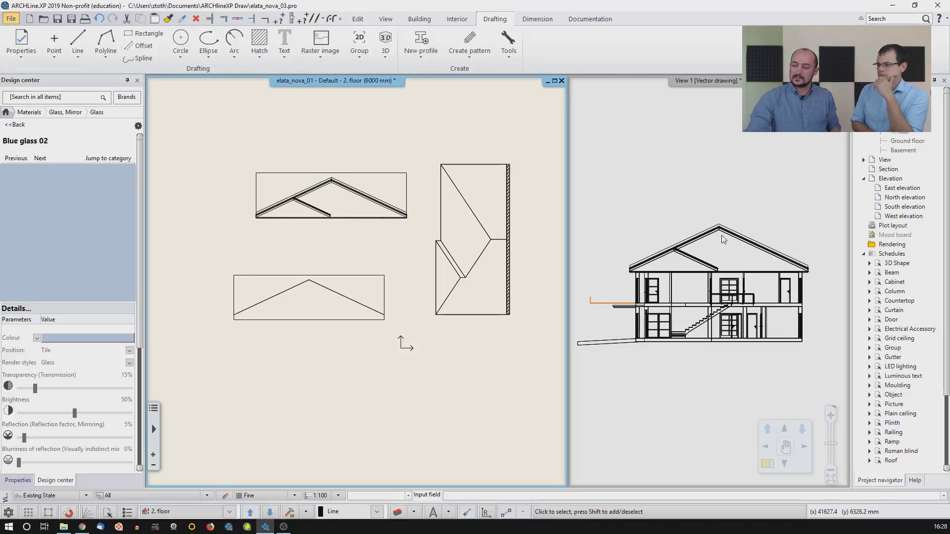
Step: Switch View 1 from vector drawing to image display and show the house in axonometric view
right_click(710, 81)
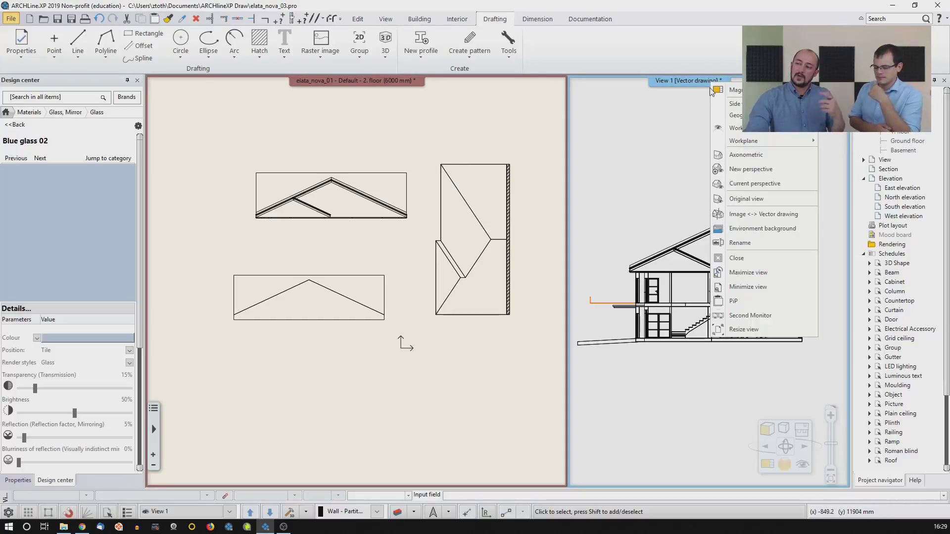
left_click(735, 216)
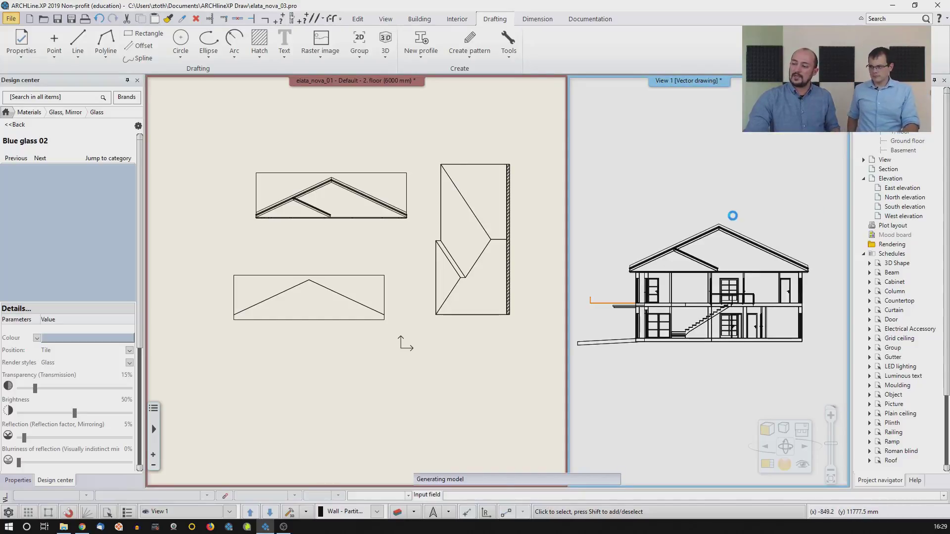
middle_click_drag(672, 293, 739, 338)
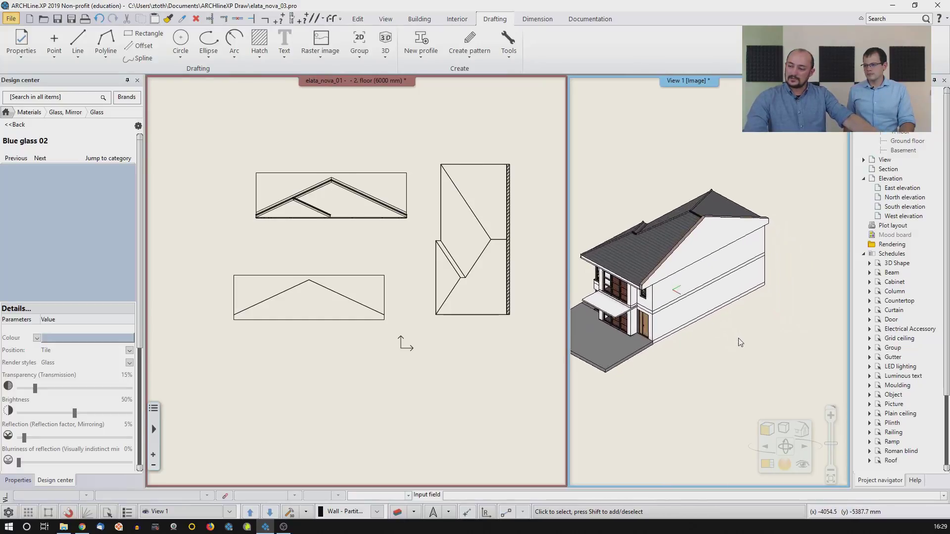
left_click(795, 433)
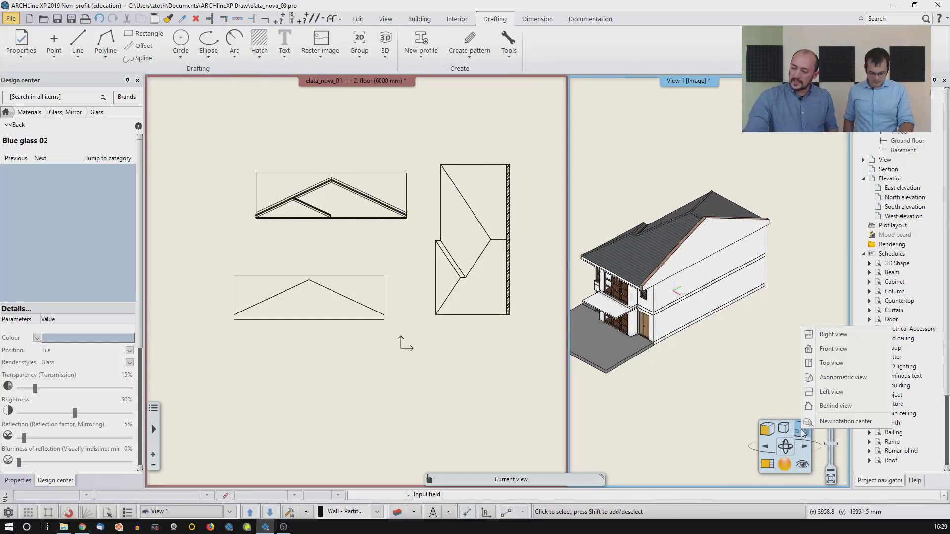
left_click(830, 378)
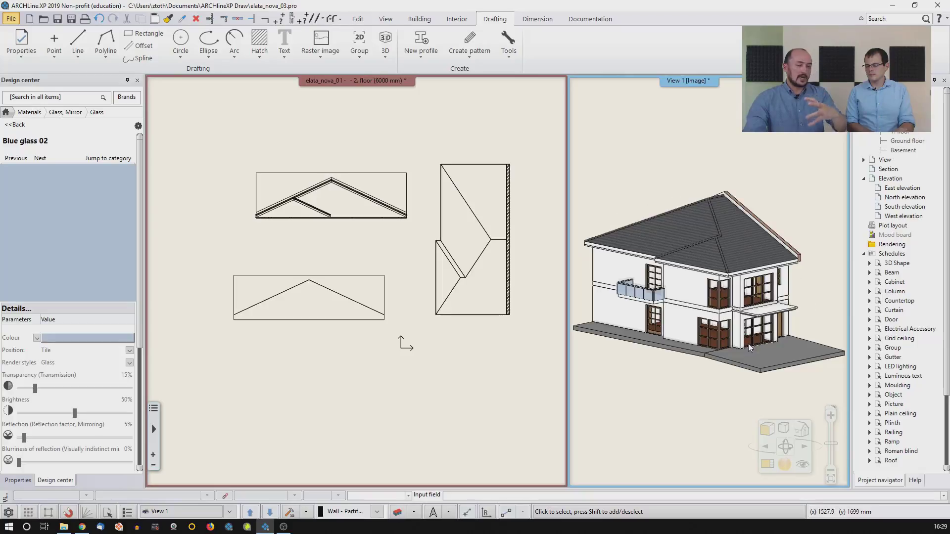
Step: Set the gable wall's body material to Bright_white from the materials used in the model
mouse_move(740, 254)
middle_mouse_down()
mouse_move(645, 277)
mouse_move(699, 276)
middle_mouse_up()
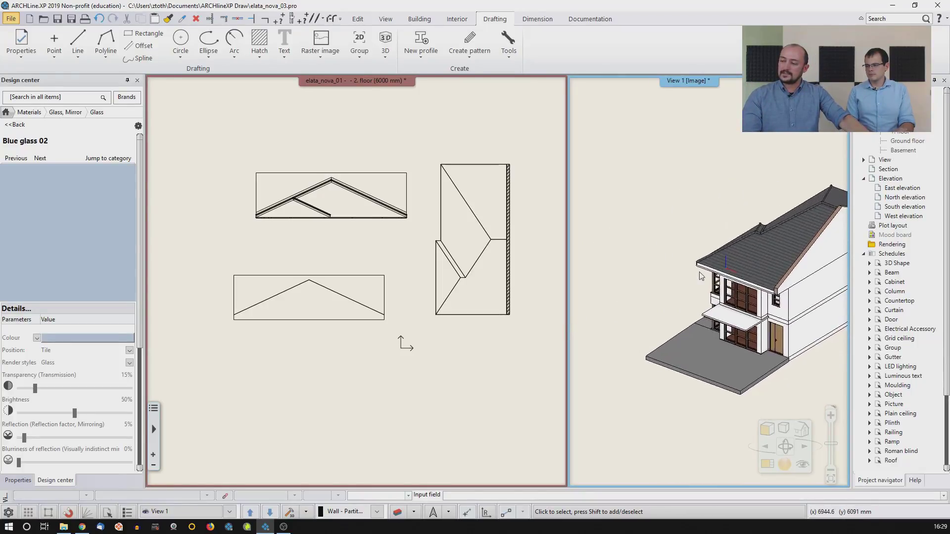
scroll(699, 275, "up", 2)
scroll(721, 272, "up", 2)
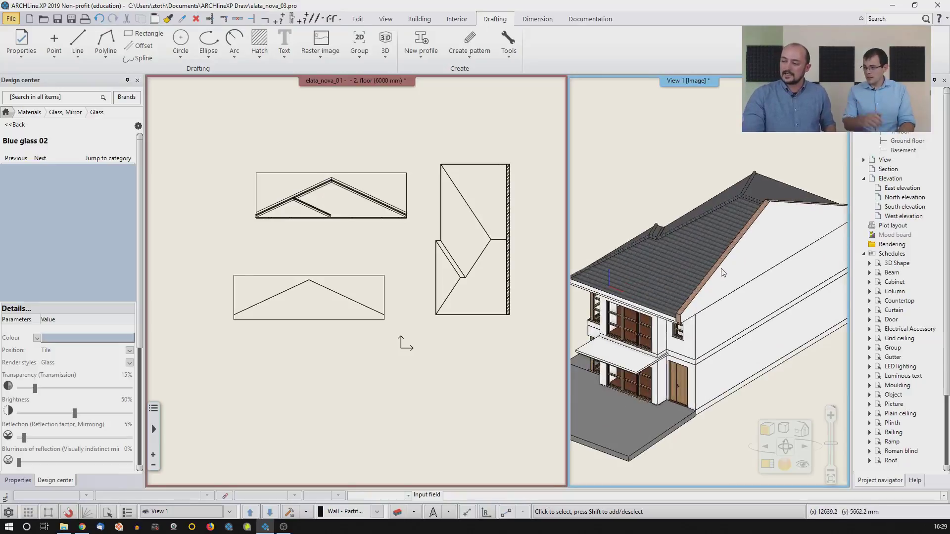
scroll(722, 272, "up", 2)
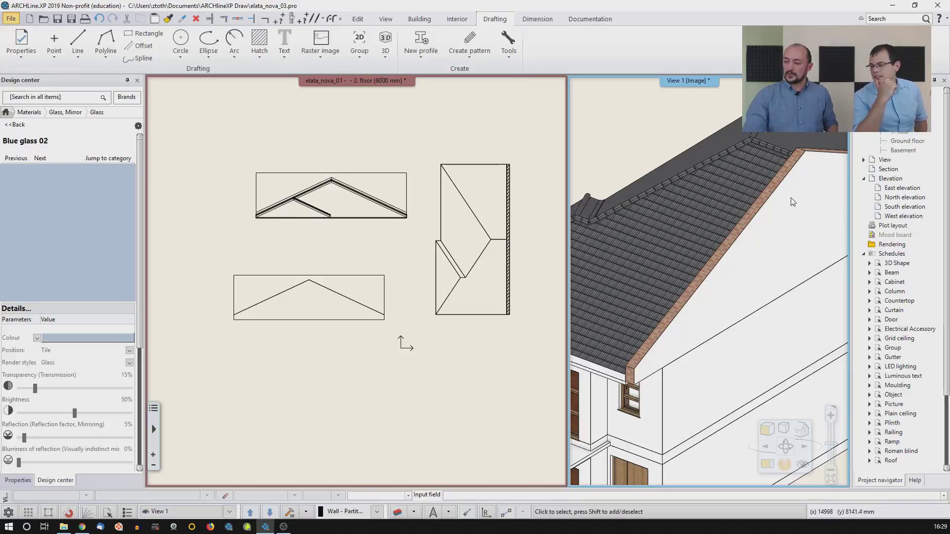
left_click(692, 328)
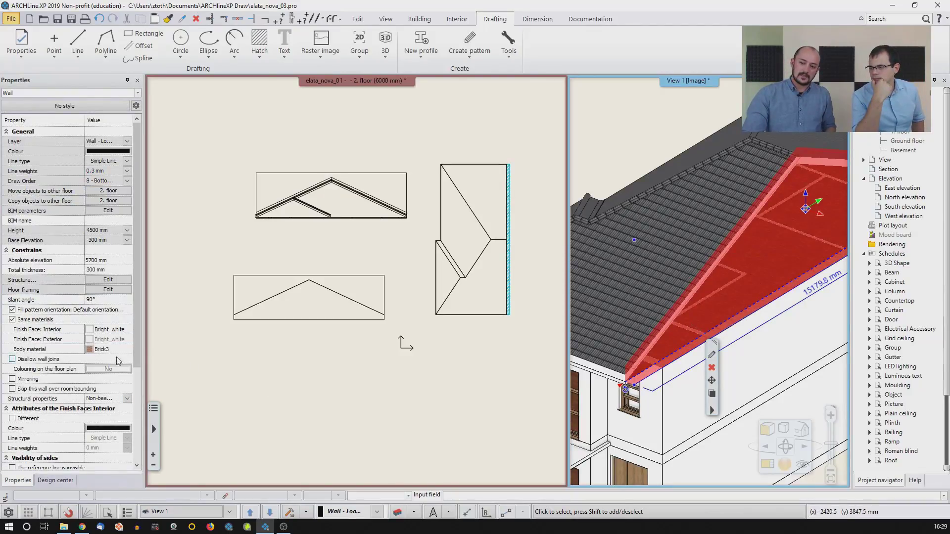
left_click(89, 349)
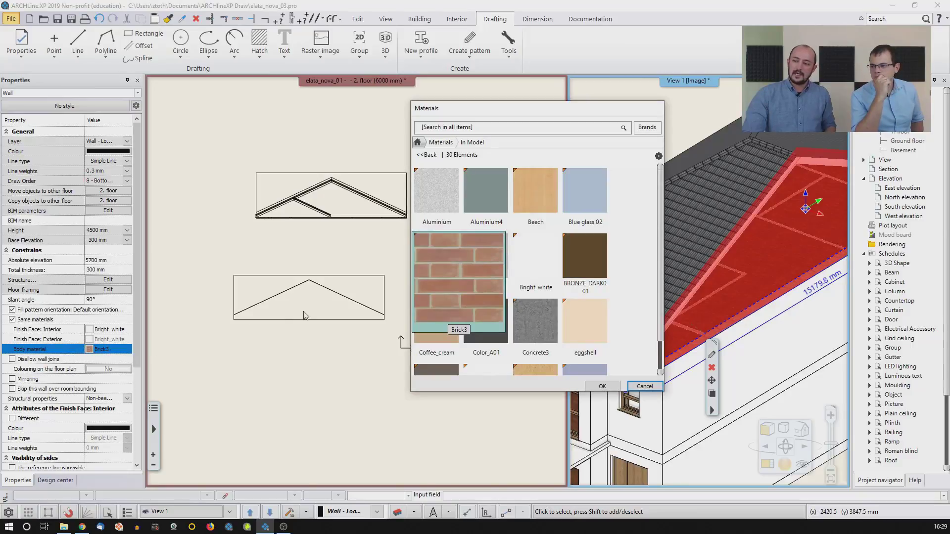
left_click(534, 262)
left_click(602, 386)
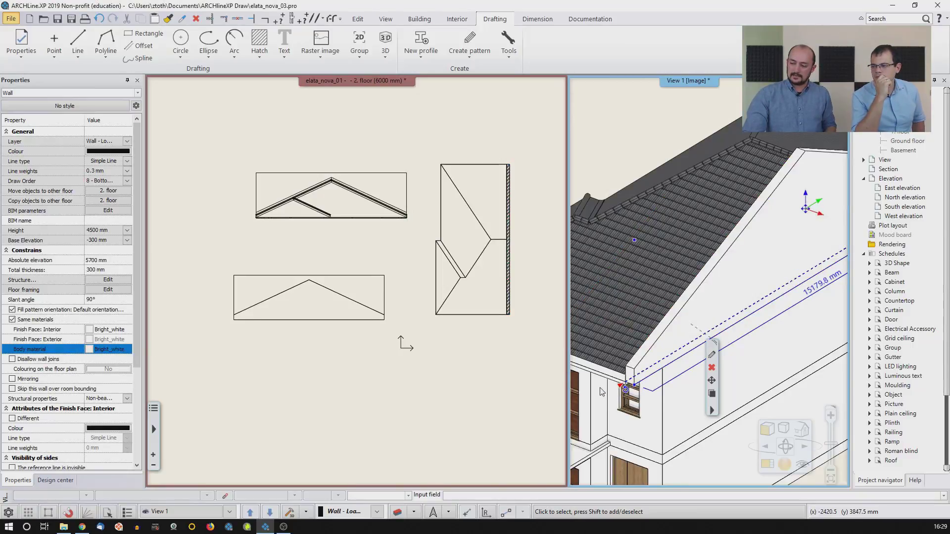
left_click(473, 388)
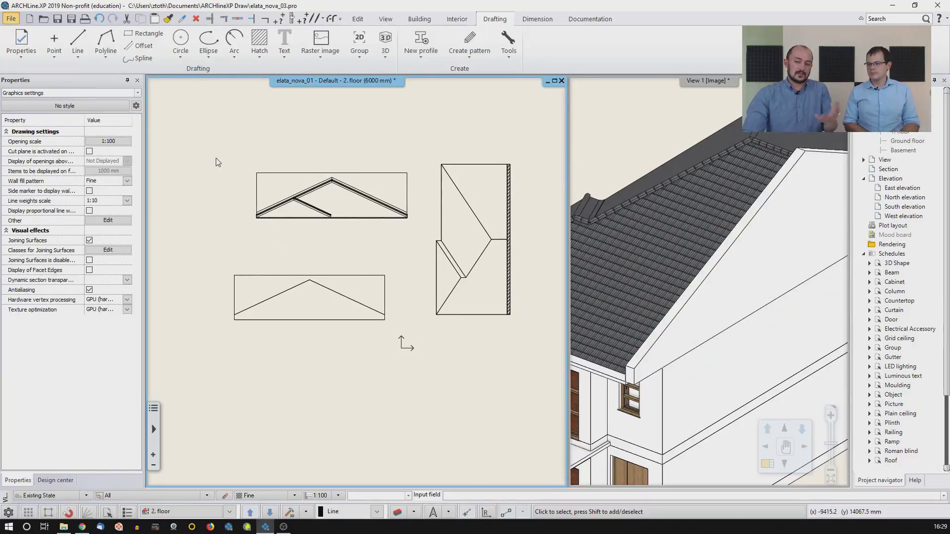
Step: Delete the pasted side-view drawing together with the copied gable line and wall rectangle from the second-floor plan
left_click_drag(209, 153, 418, 356)
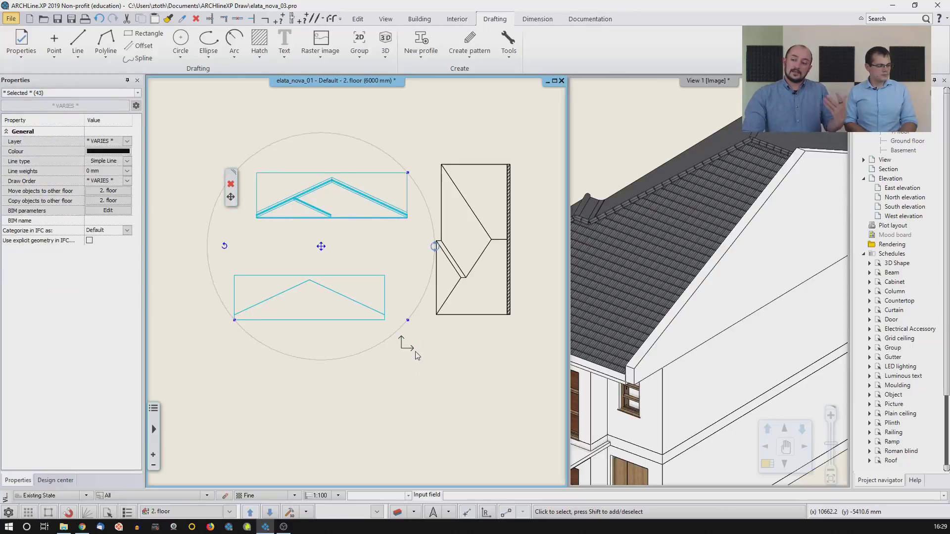
key("Delete")
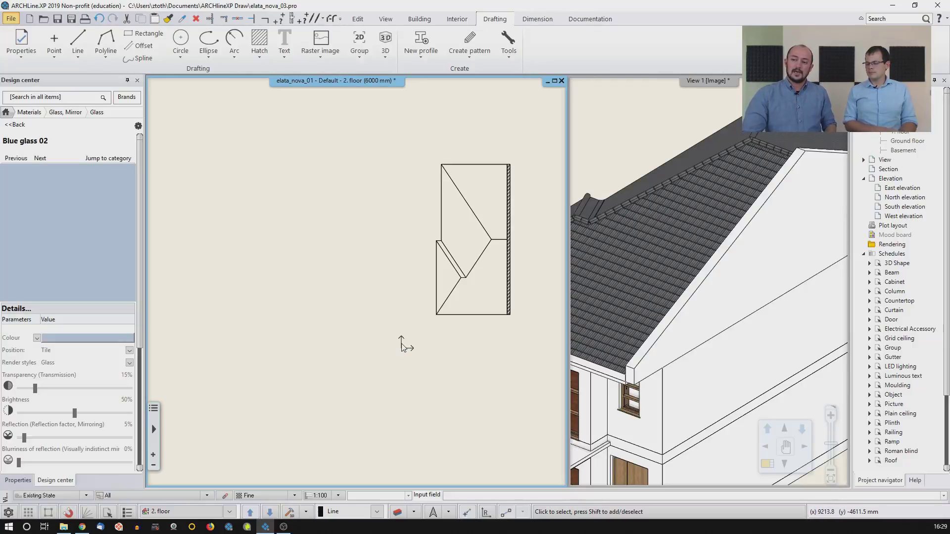
middle_click(405, 340)
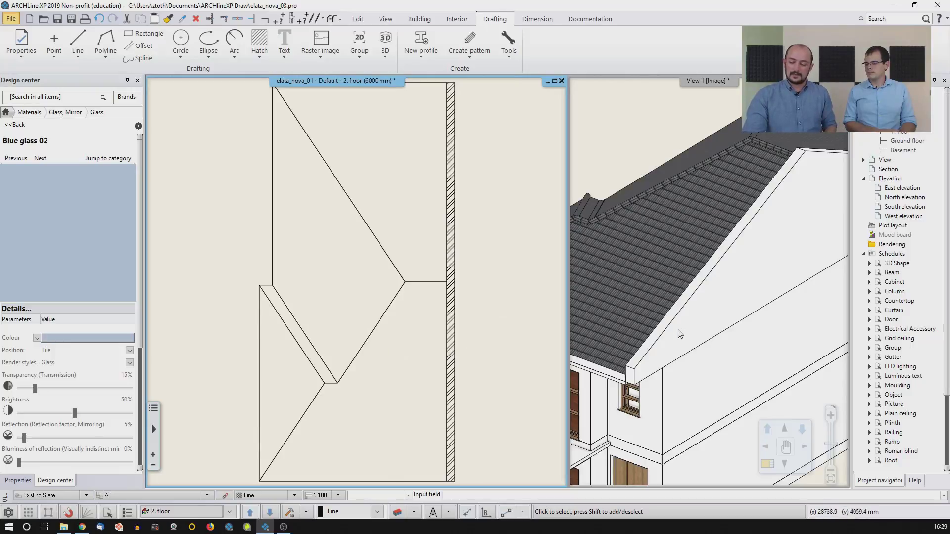
middle_click(686, 313)
middle_click_drag(624, 312, 752, 308)
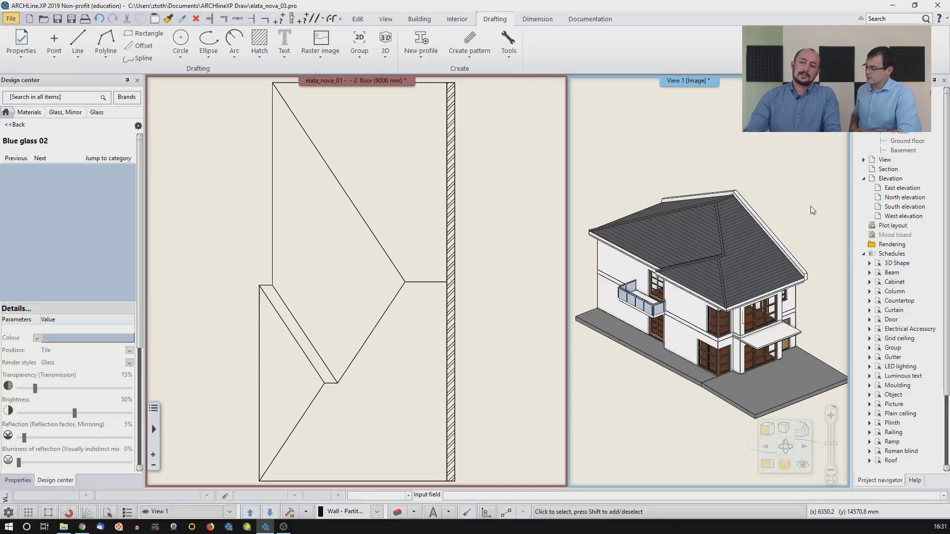
left_click(418, 19)
left_click(317, 60)
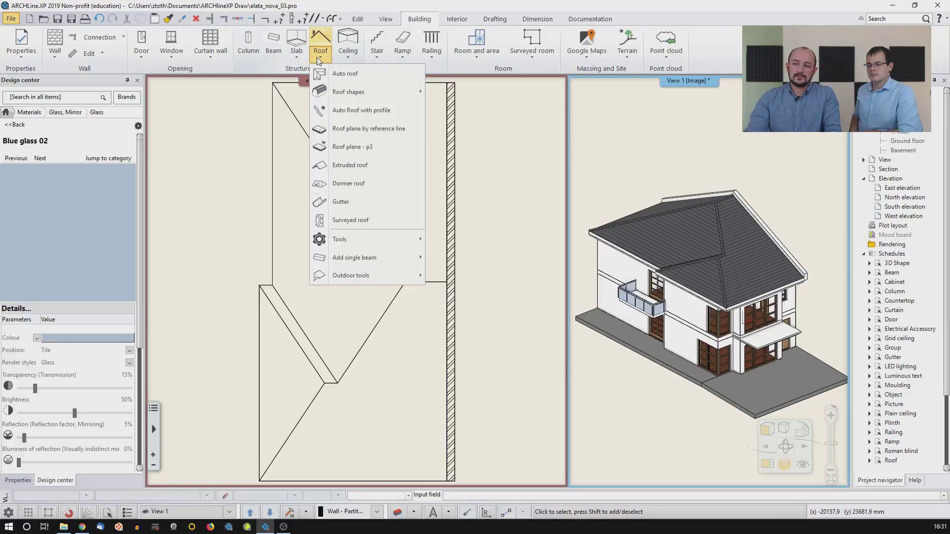
left_click(360, 209)
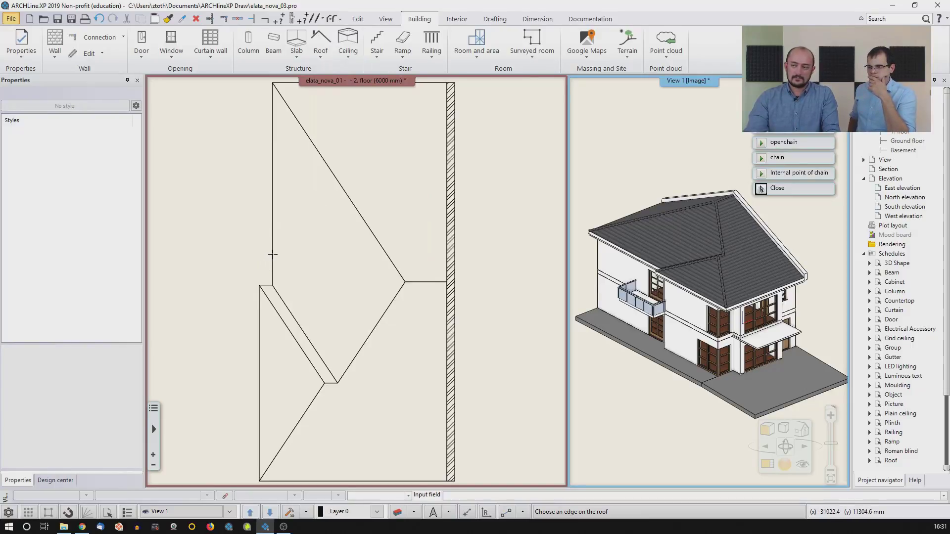
key("Escape")
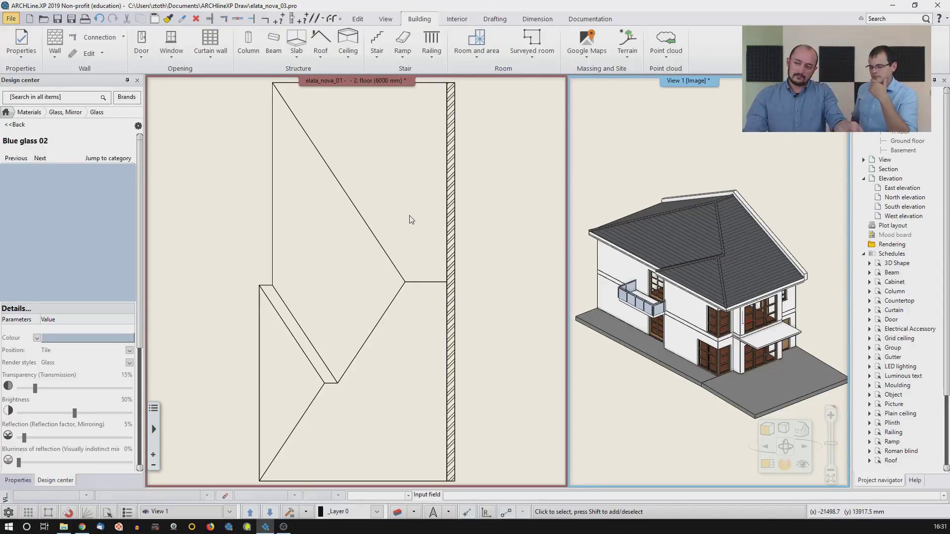
Step: Start a gutter from the second-floor roof's long eaves edge and look through the building profile library for its section
left_click(320, 45)
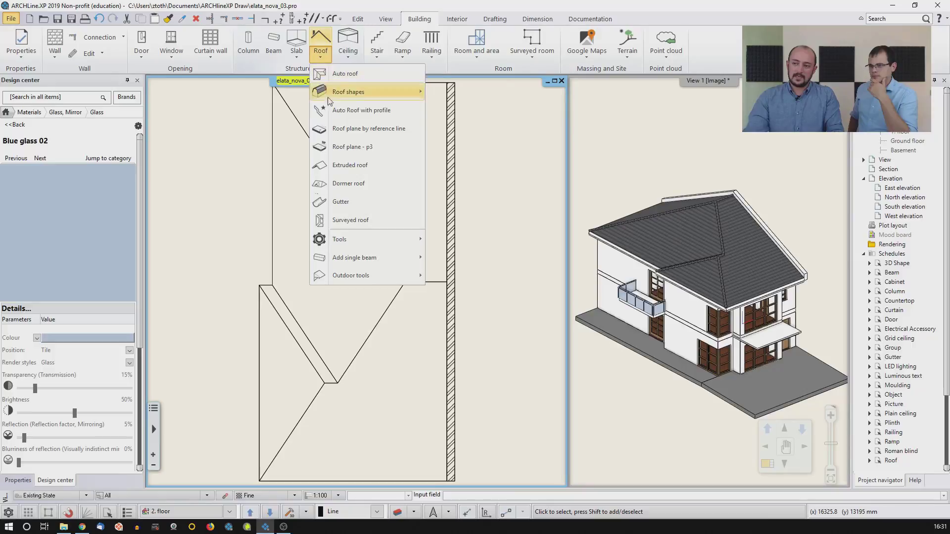
left_click(346, 202)
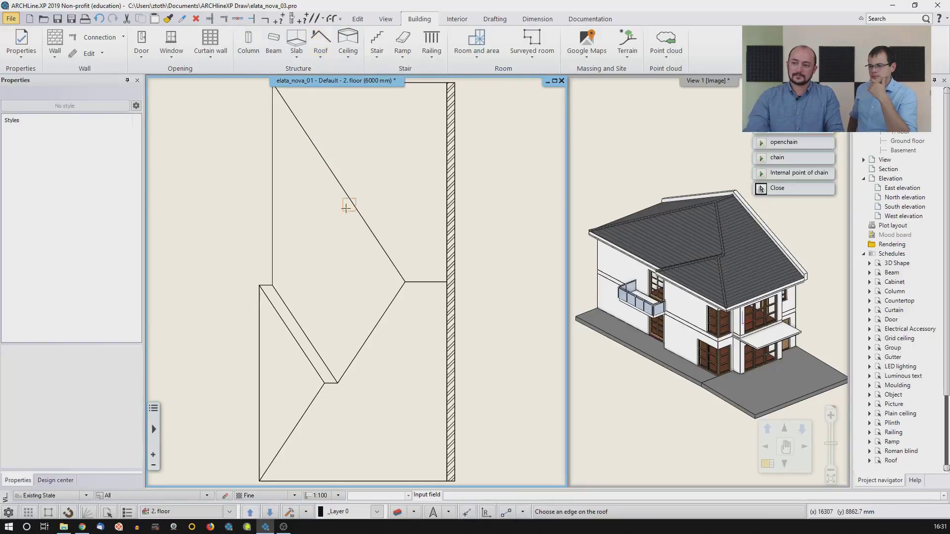
left_click(272, 214)
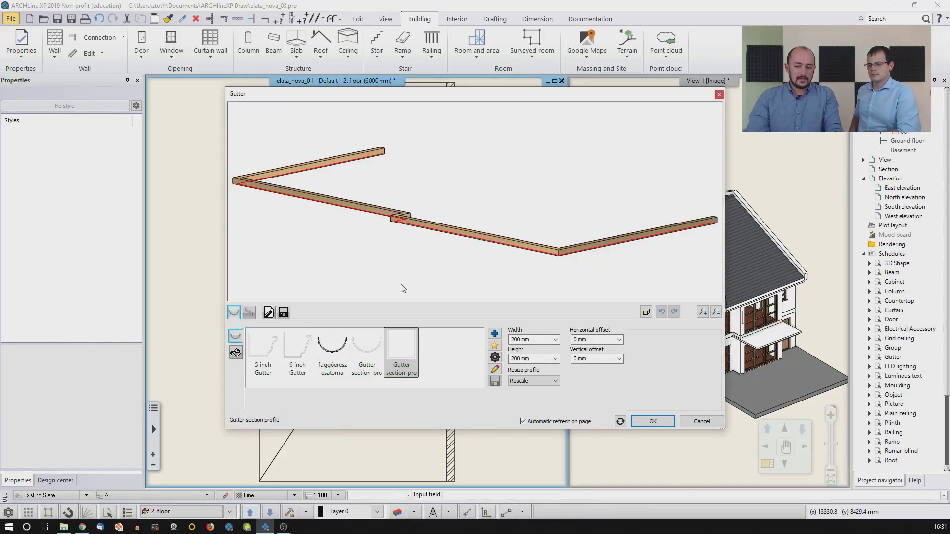
left_click(494, 335)
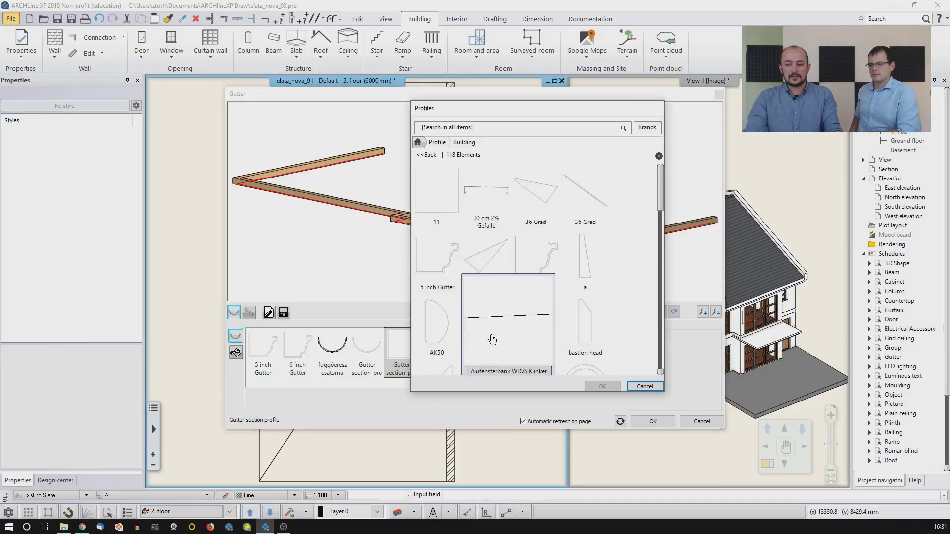
left_click(632, 385)
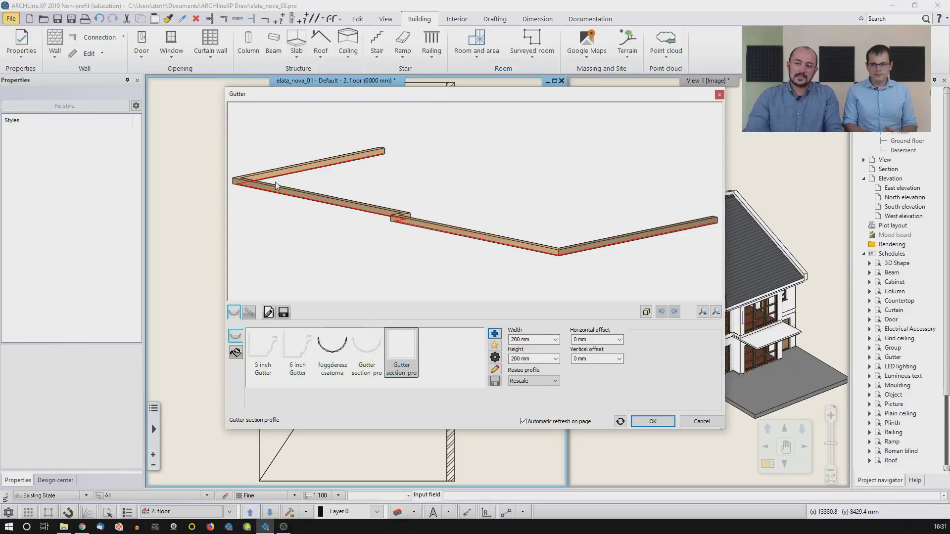
Step: Set the gutter's material to Dark_grey
left_click(235, 353)
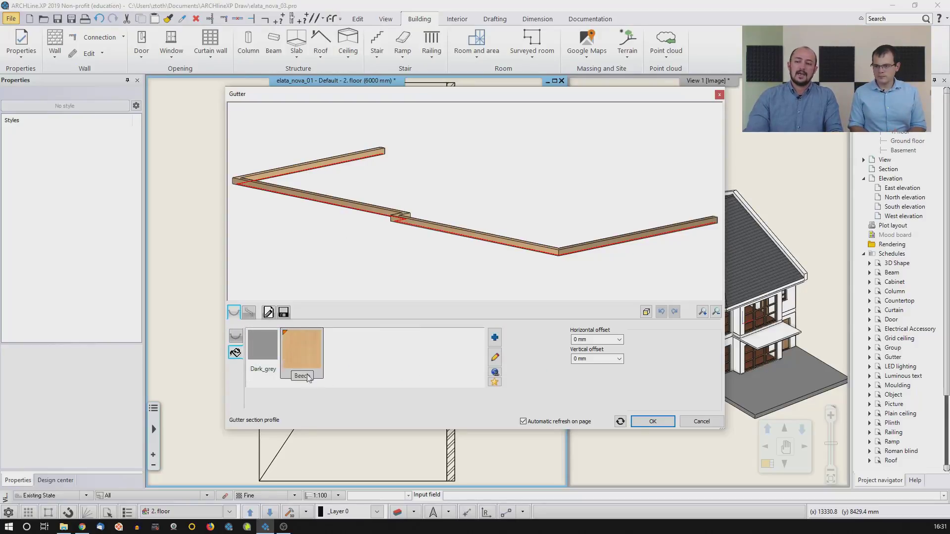
left_click(262, 354)
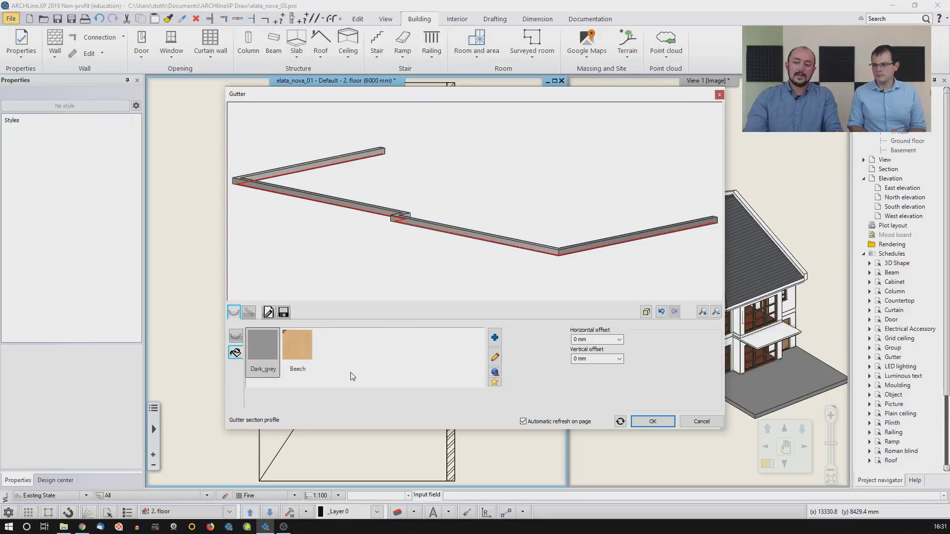
left_click(494, 338)
left_click(435, 130)
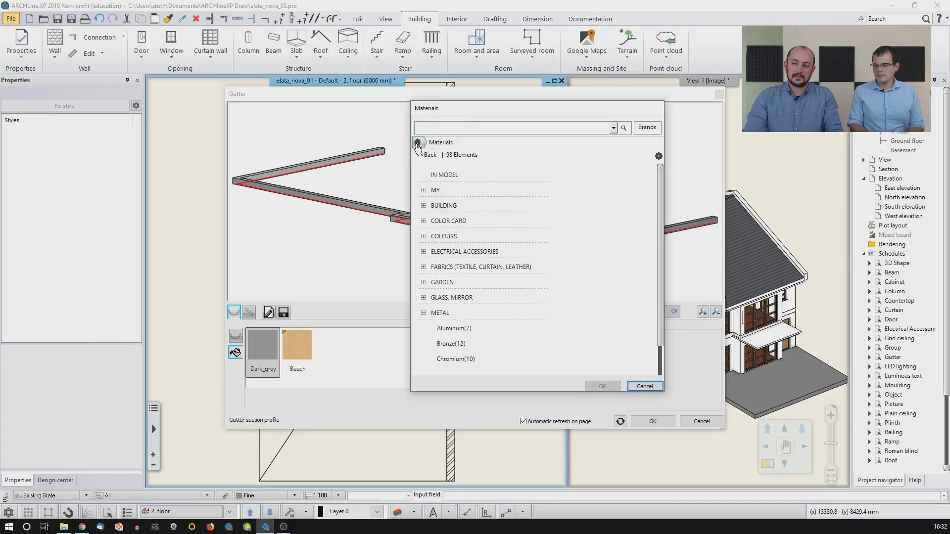
left_click(641, 386)
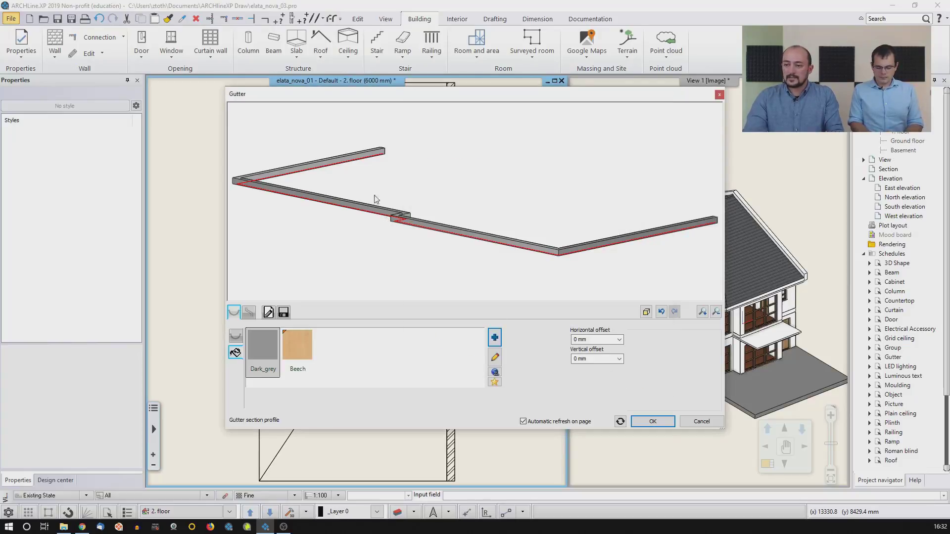
Step: Set the gutter's horizontal offset to 100 mm and its vertical offset to -200 mm, checking the result in the preview
left_click_drag(372, 269, 370, 288)
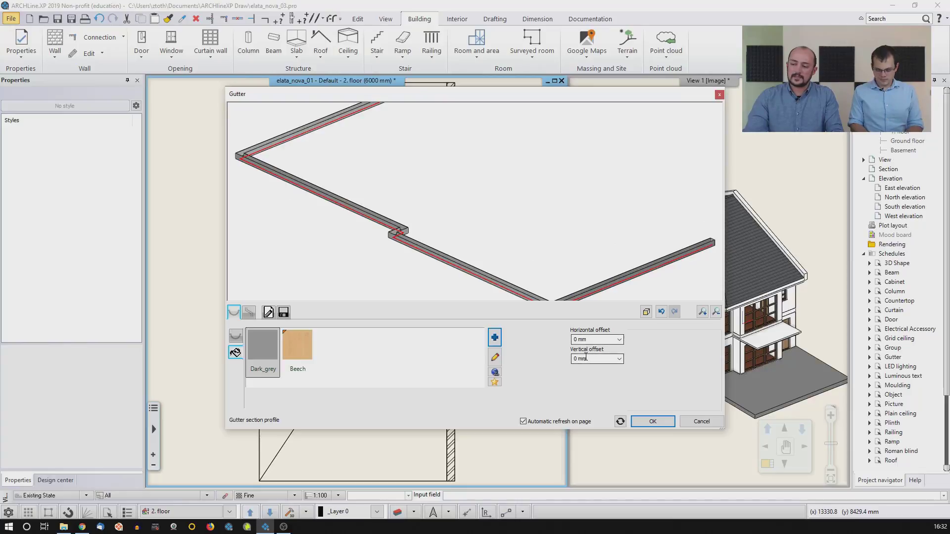
left_click(589, 340)
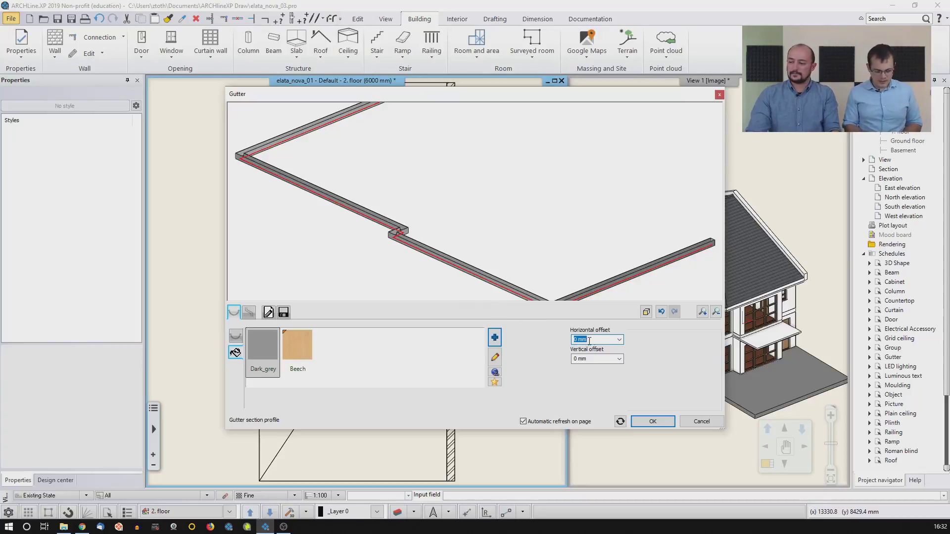
type("10")
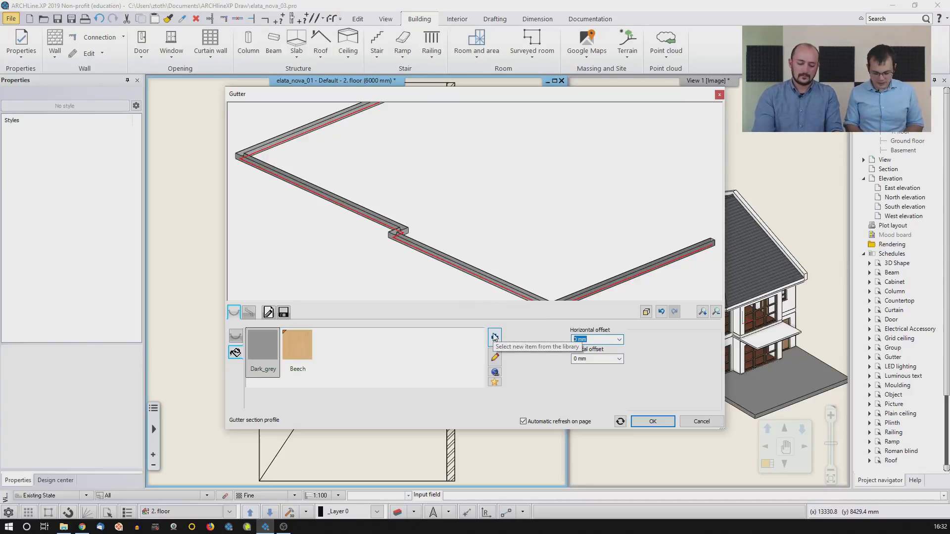
type("0")
left_click(586, 360)
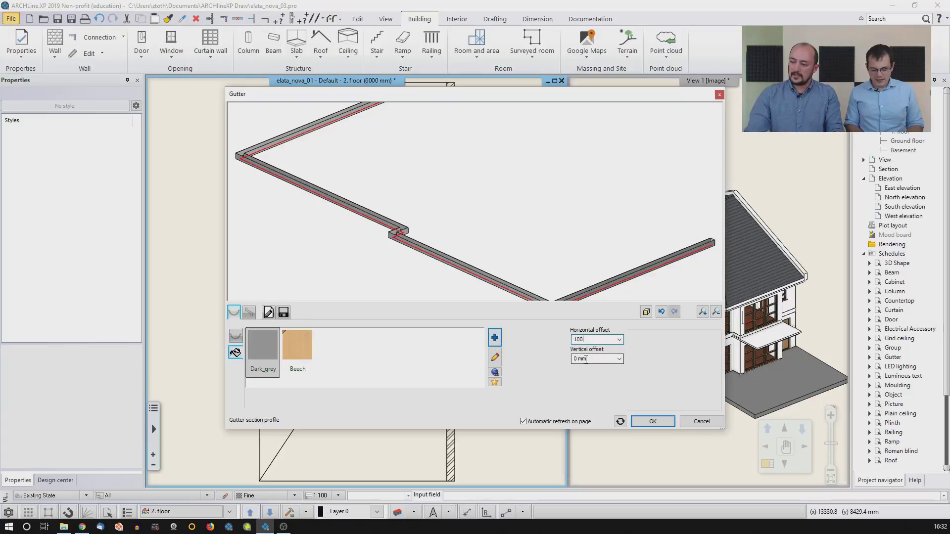
type("-200")
left_click(575, 339)
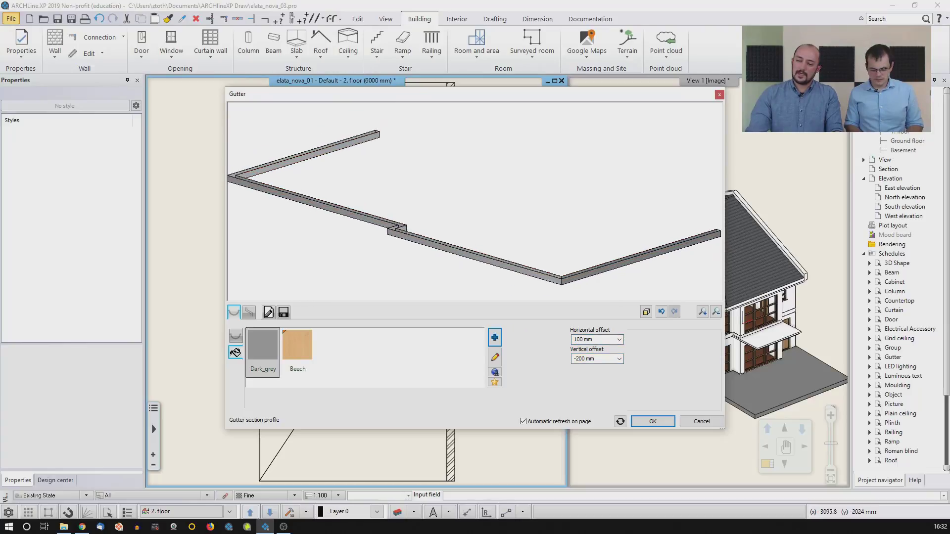
left_click(235, 336)
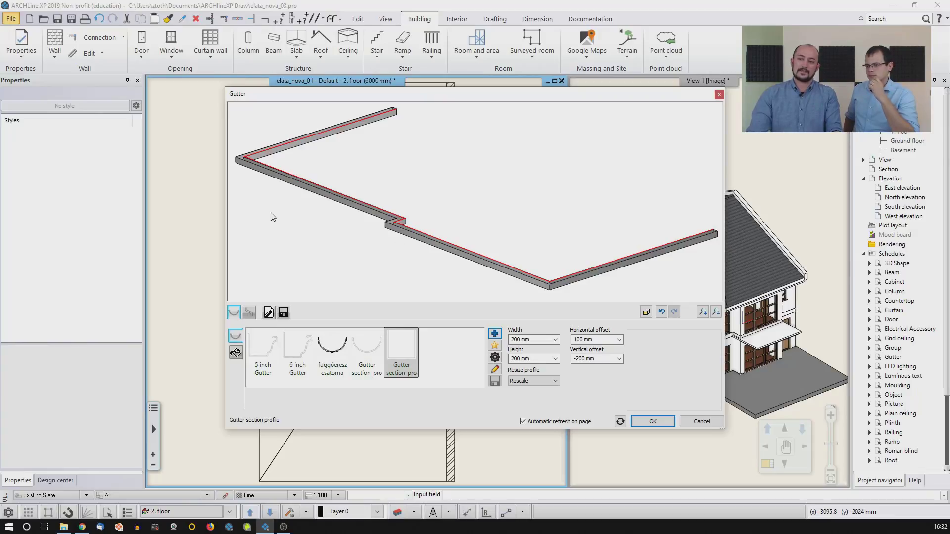
left_click_drag(530, 224, 517, 252)
scroll(384, 250, "up", 3)
scroll(421, 234, "up", 3)
scroll(495, 241, "down", 3)
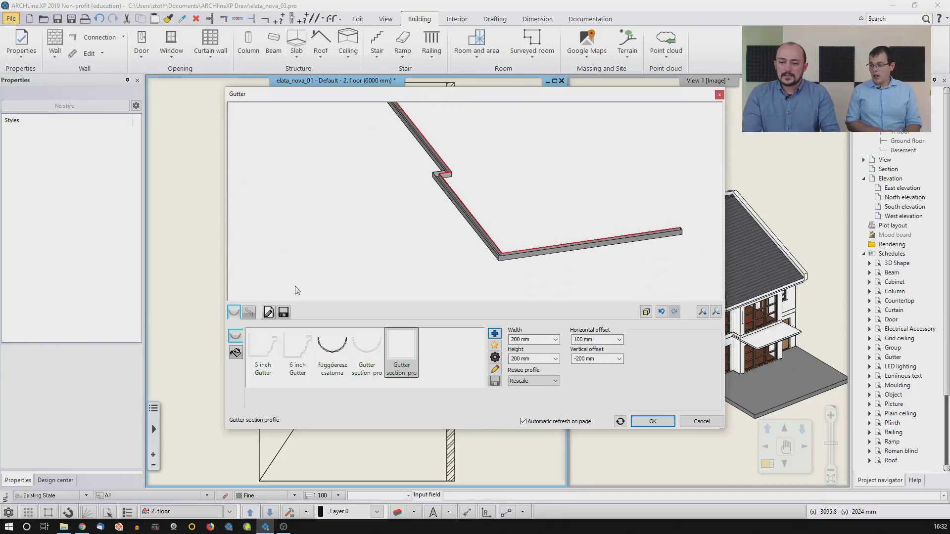
Step: Define a downspout for the gutter using Downspout path 2 with a length of 5900 mm
left_click(249, 312)
left_click_drag(330, 232, 385, 214)
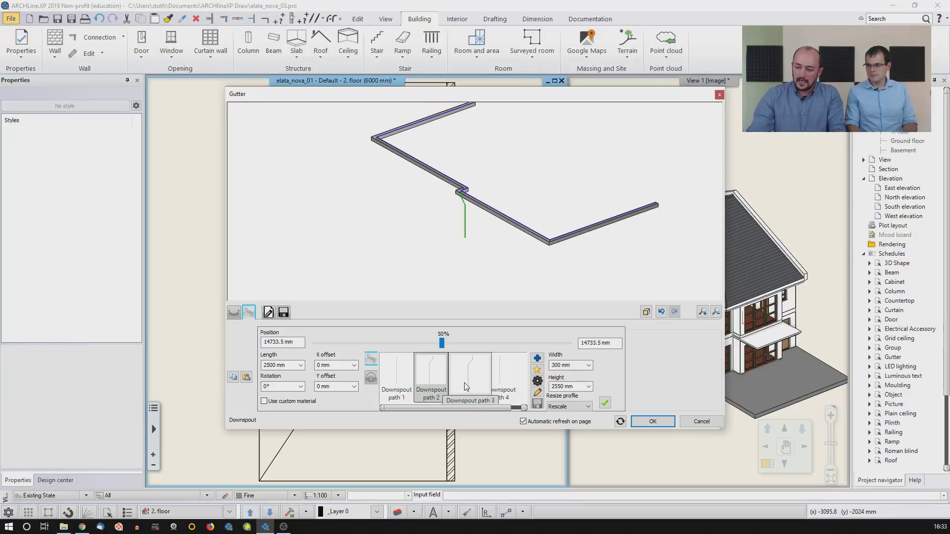
left_click(414, 383)
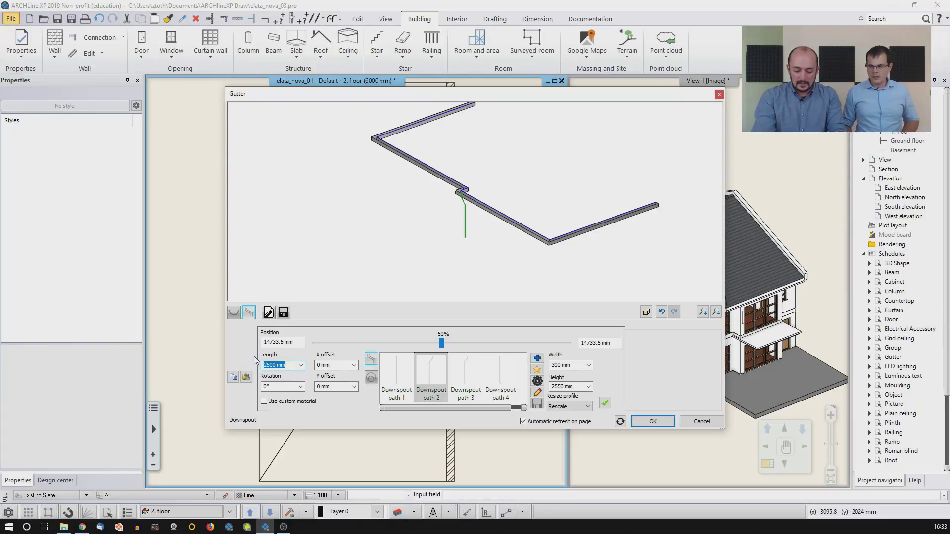
type("5900")
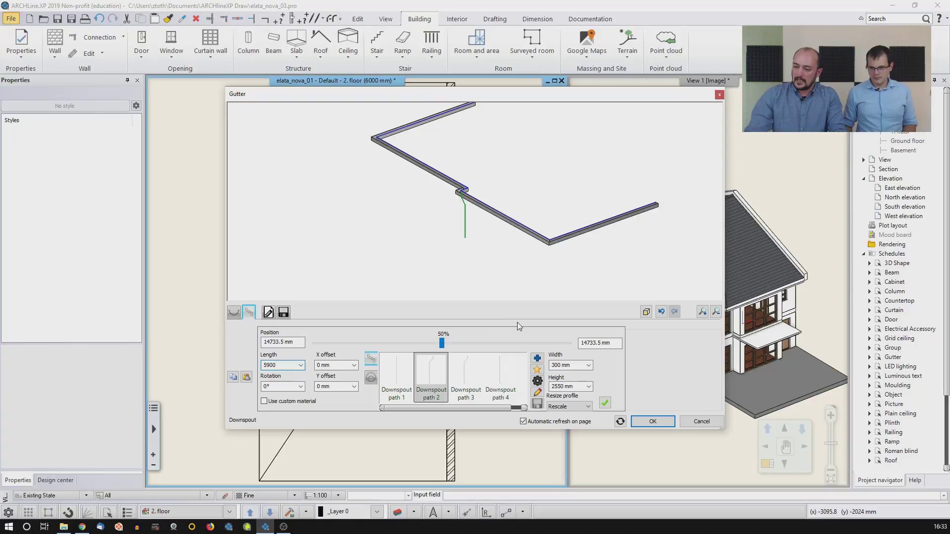
Step: Set the downspout's position to 5580 mm along the gutter and add it
left_click_drag(442, 343, 464, 343)
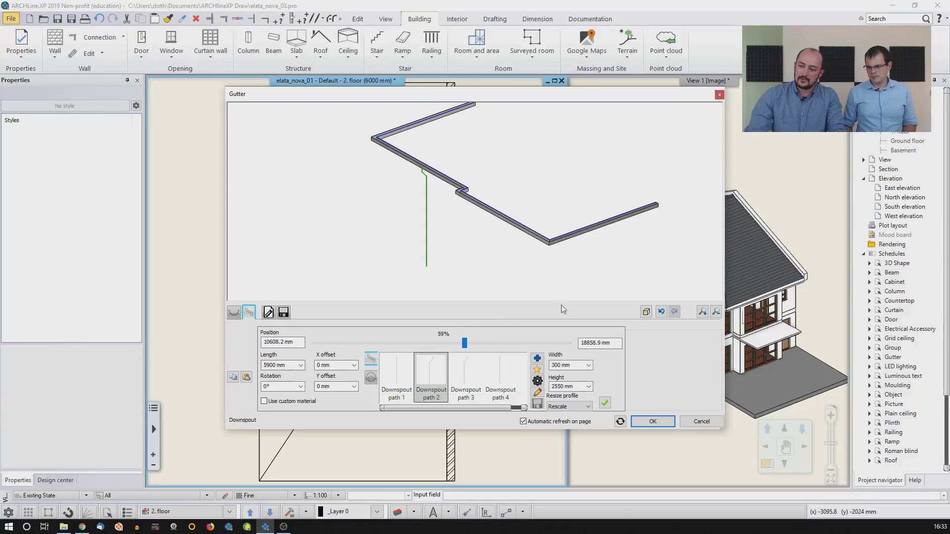
left_click(303, 343)
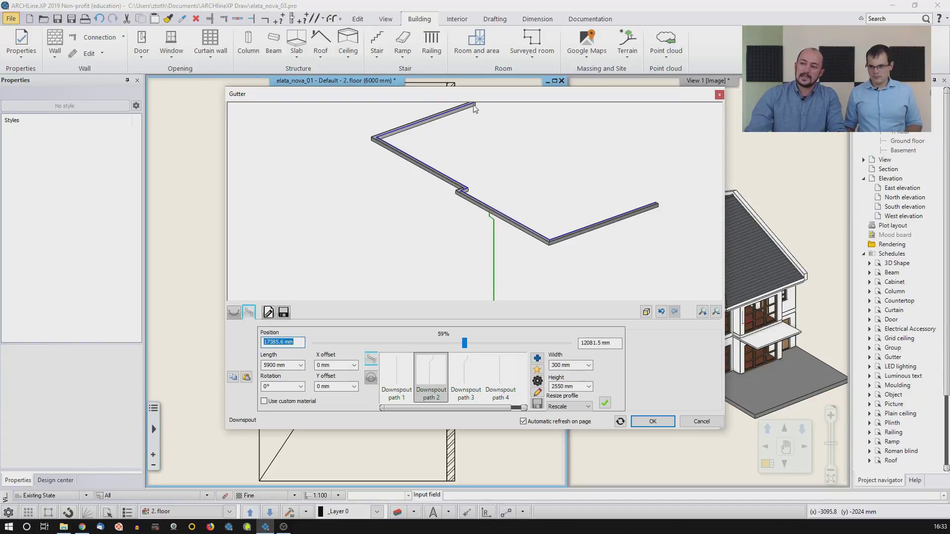
type("5")
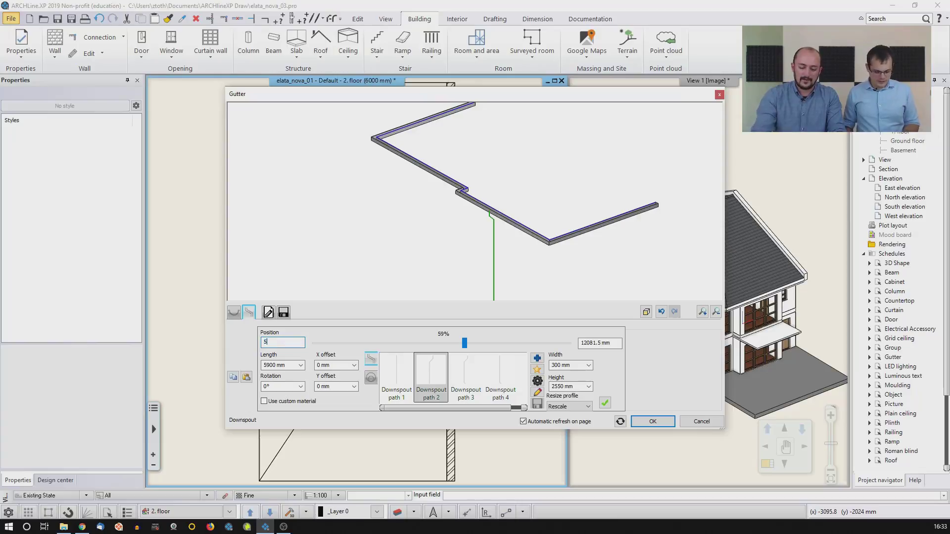
type("580")
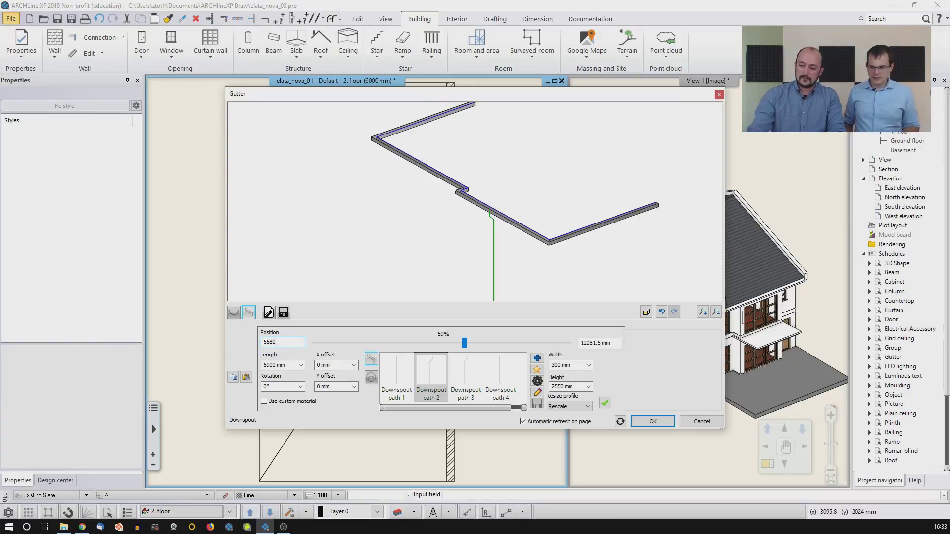
key("Return")
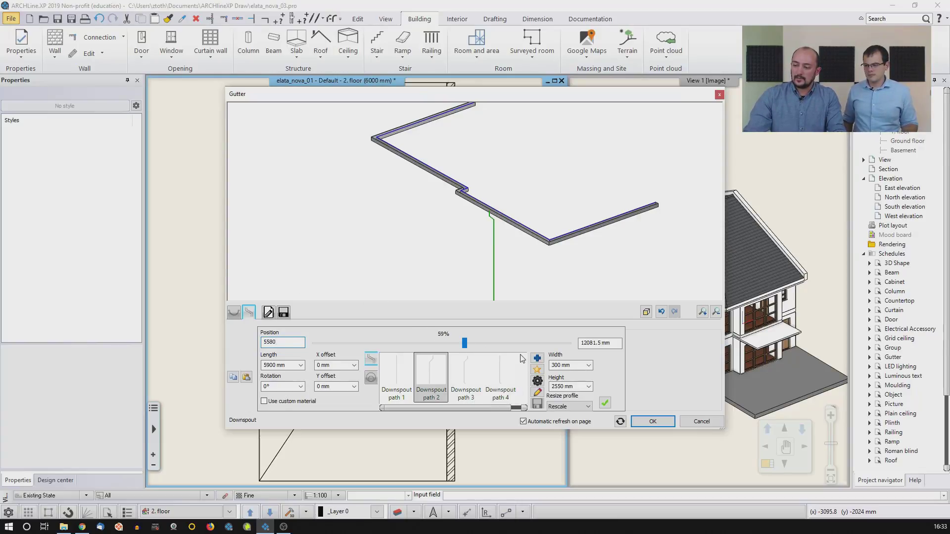
left_click_drag(580, 343, 592, 345)
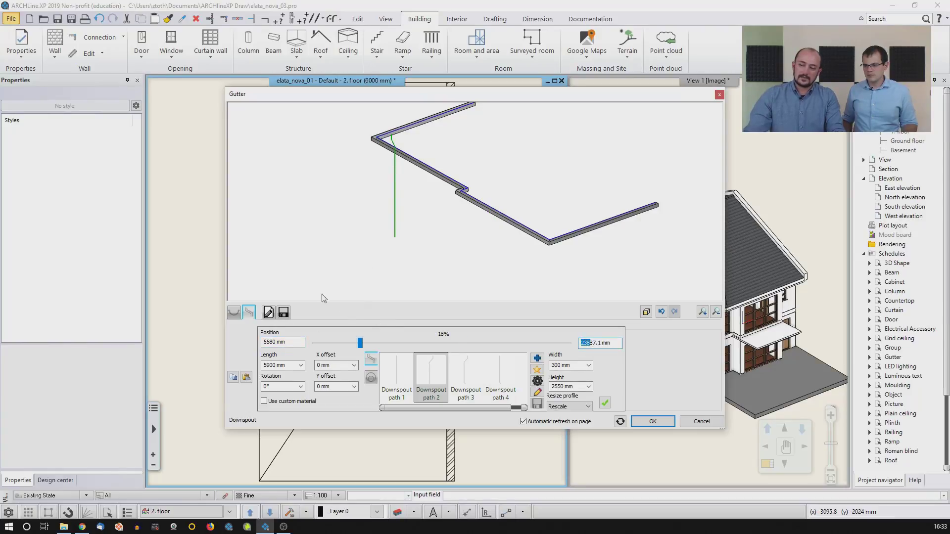
left_click(620, 421)
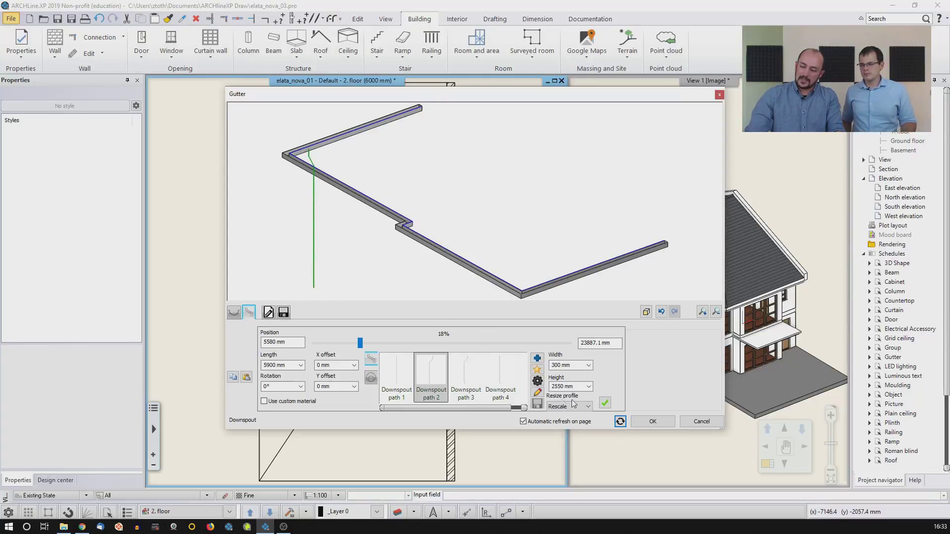
left_click(605, 404)
Step: Add a second downspout at position 7800 mm and create the gutter on the roof
left_click_drag(366, 272, 419, 277)
left_click_drag(291, 266, 362, 196)
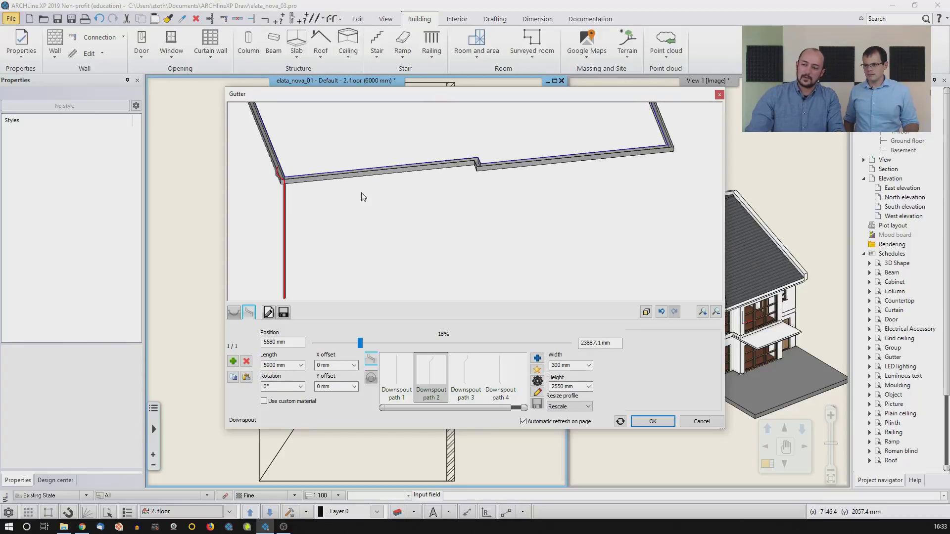
left_click(231, 362)
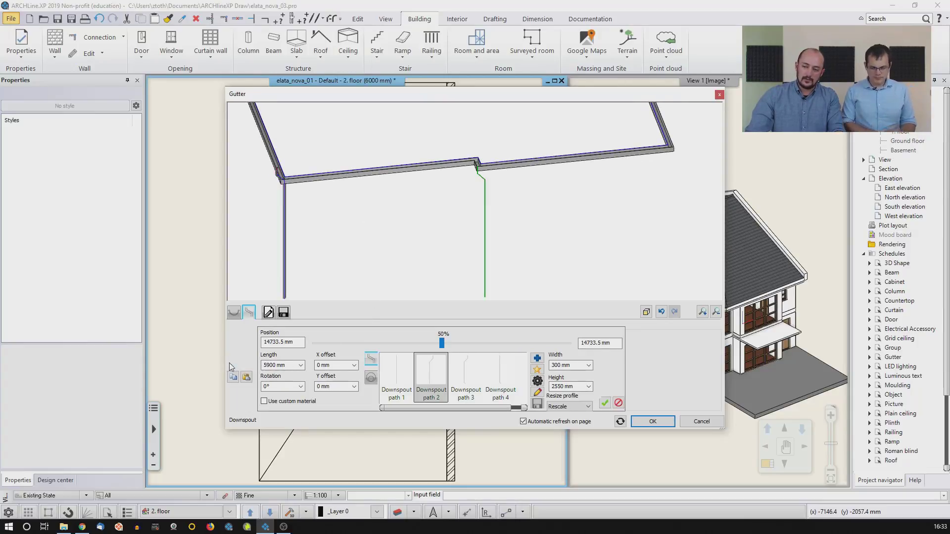
left_click(301, 342)
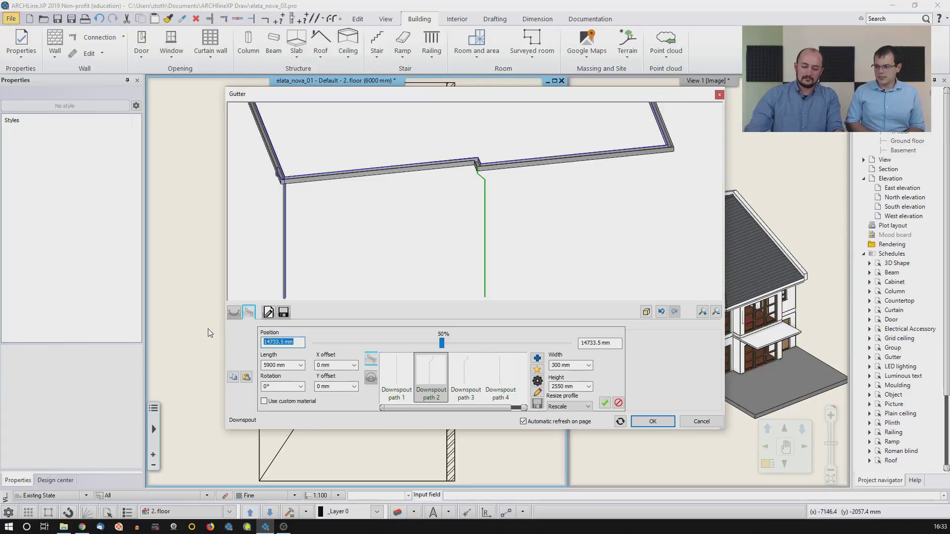
type("7800")
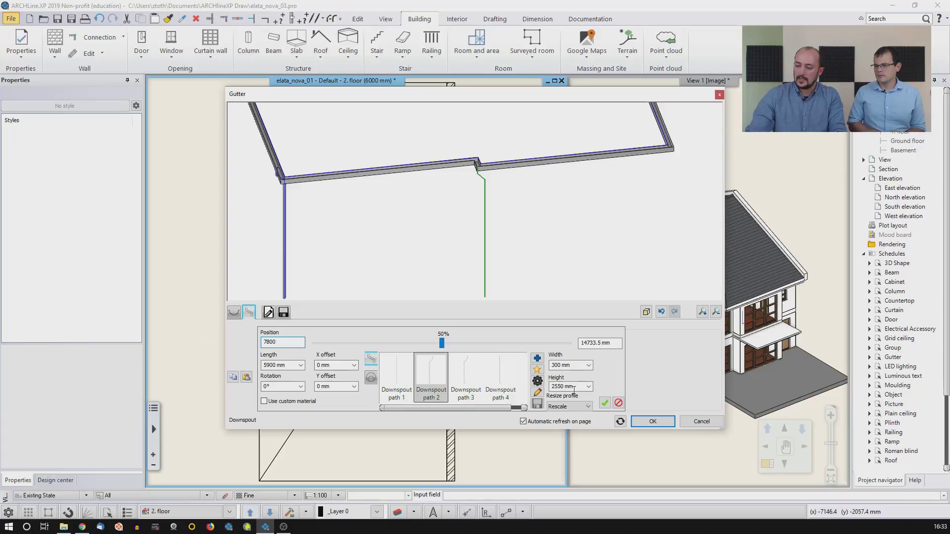
left_click(604, 403)
left_click_drag(374, 233, 420, 243)
left_click(651, 421)
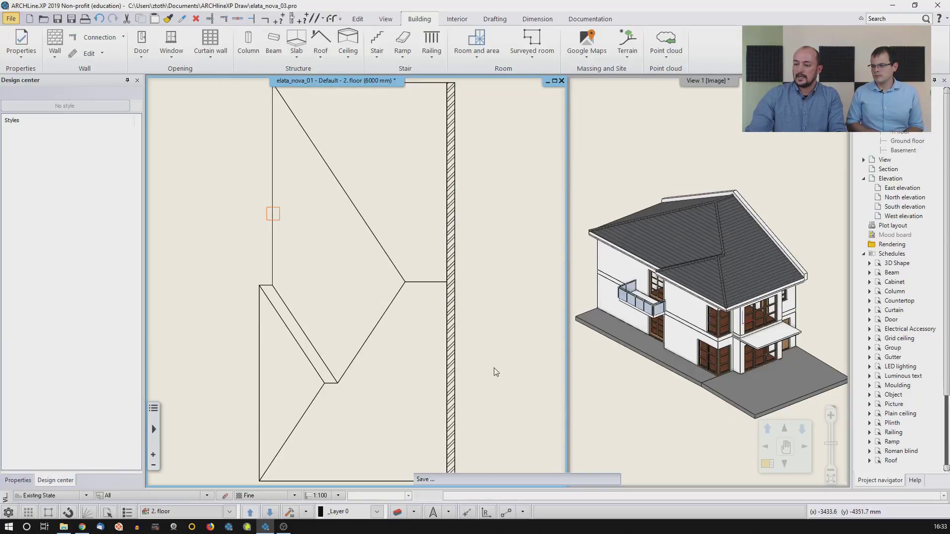
Step: Examine the new gutter and its two downspouts at the house corner in the 3D view
middle_click_drag(360, 197, 348, 286)
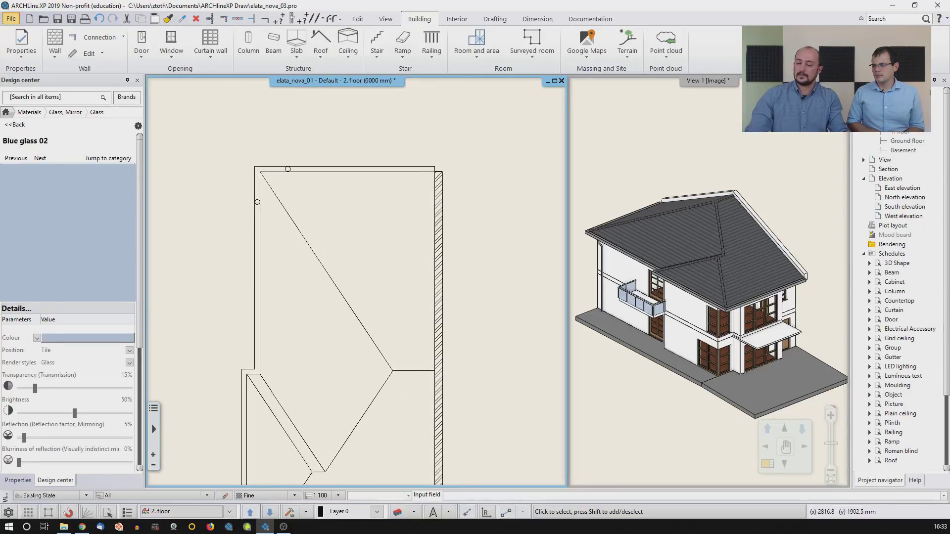
middle_click_drag(614, 268, 724, 294, "shift")
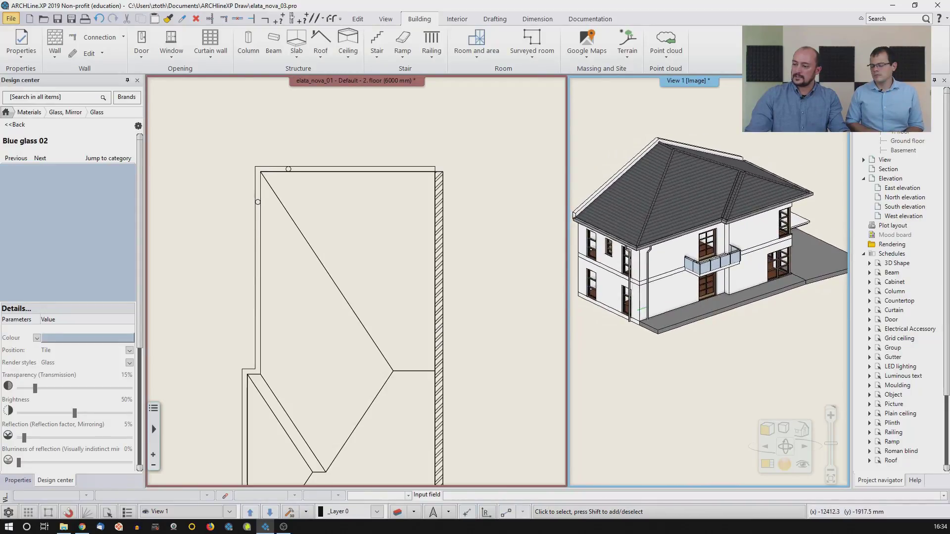
scroll(725, 258, "up", 5)
scroll(724, 258, "up", 2)
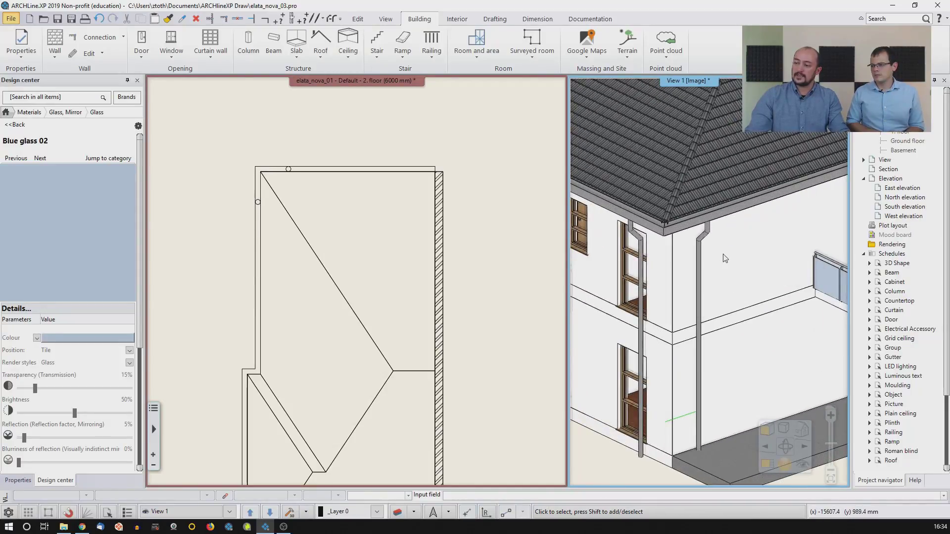
left_click(706, 235)
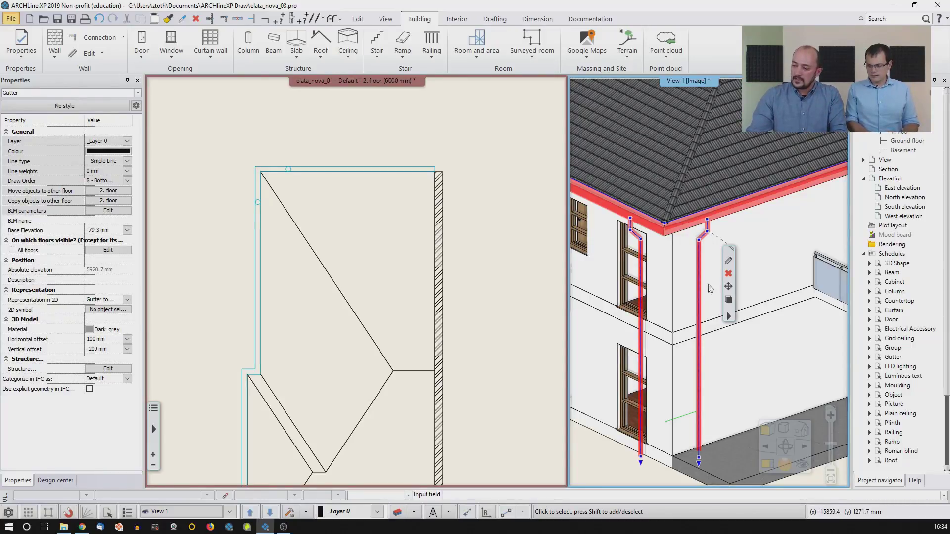
right_click(699, 457)
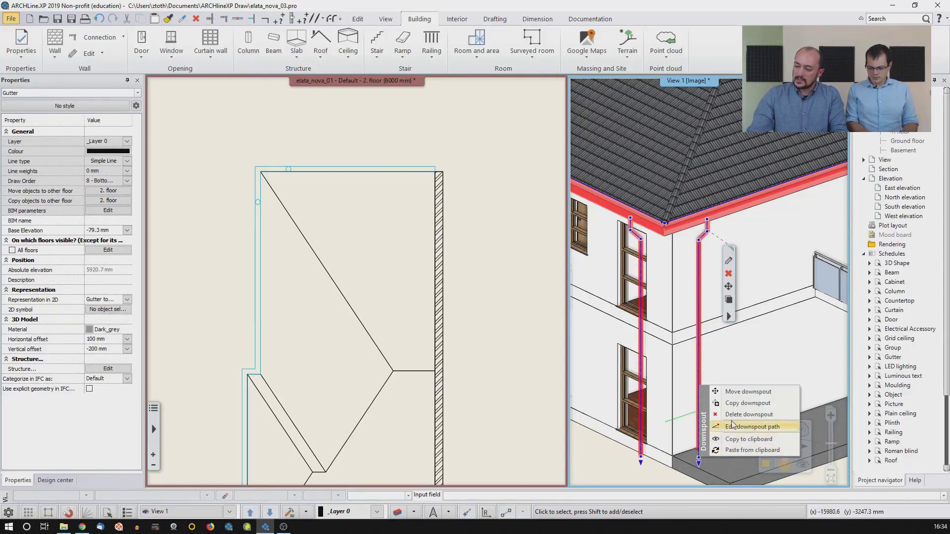
left_click(740, 392)
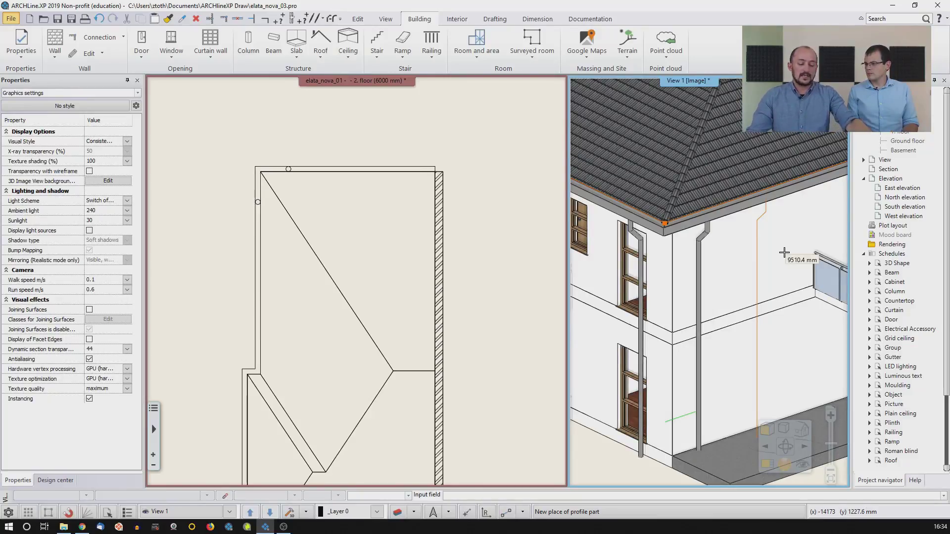
key("Escape")
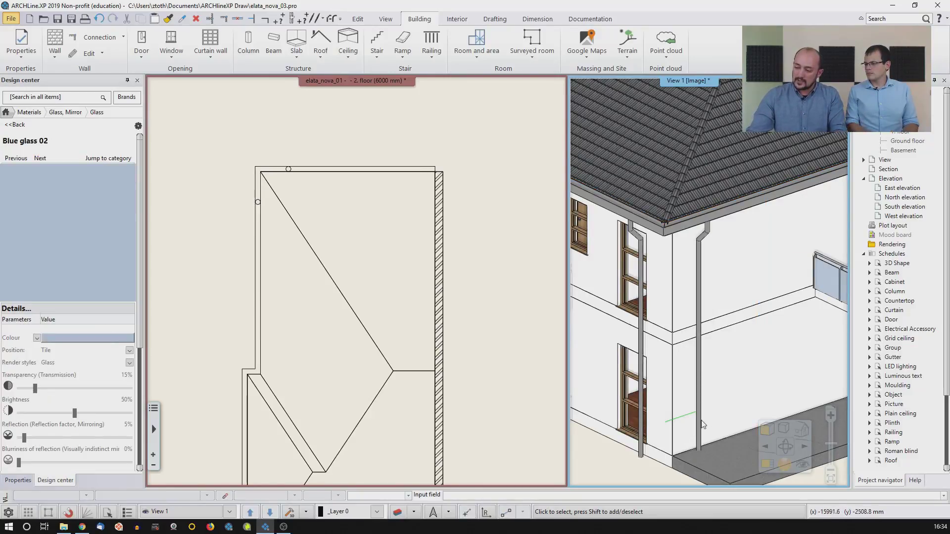
Step: Shorten the downspout on the balcony side of the corner by raising its lower end in the 3D view
left_click(701, 425)
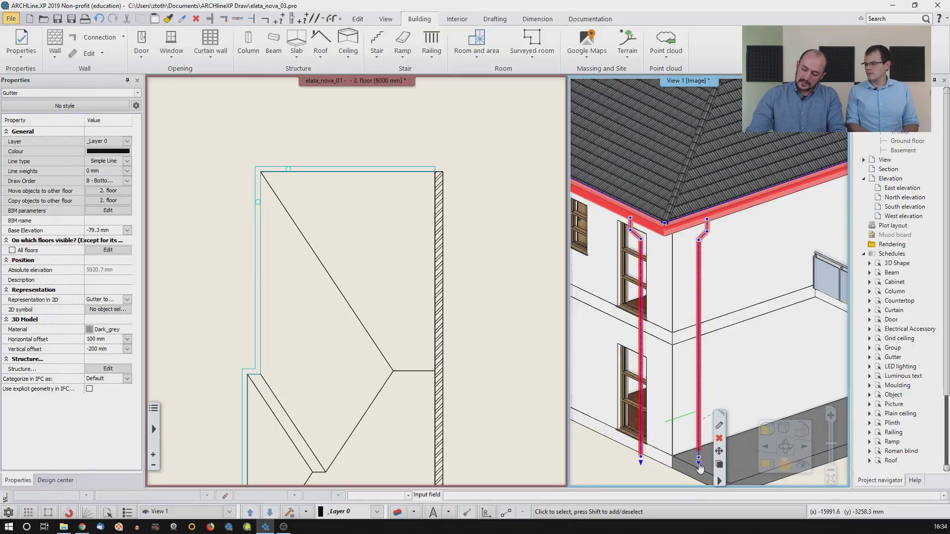
left_click(698, 463)
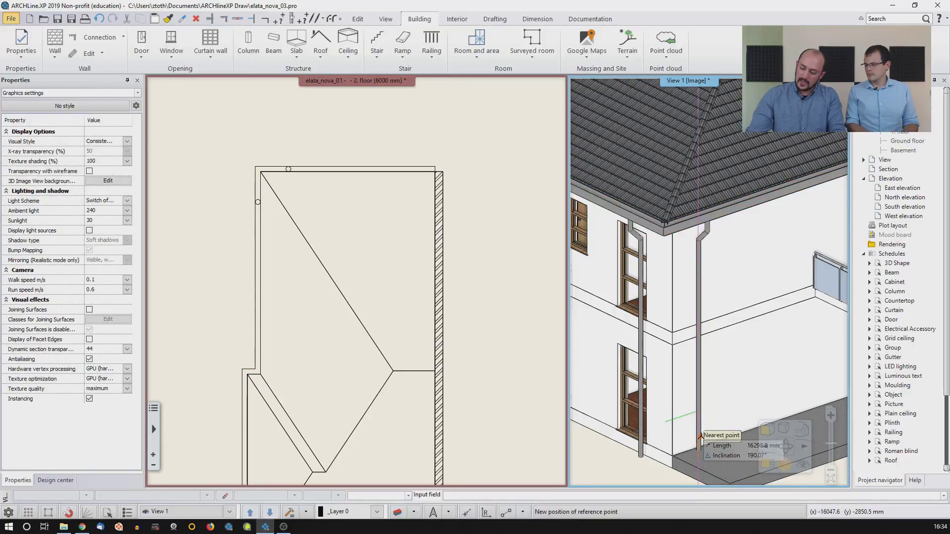
left_click(700, 441)
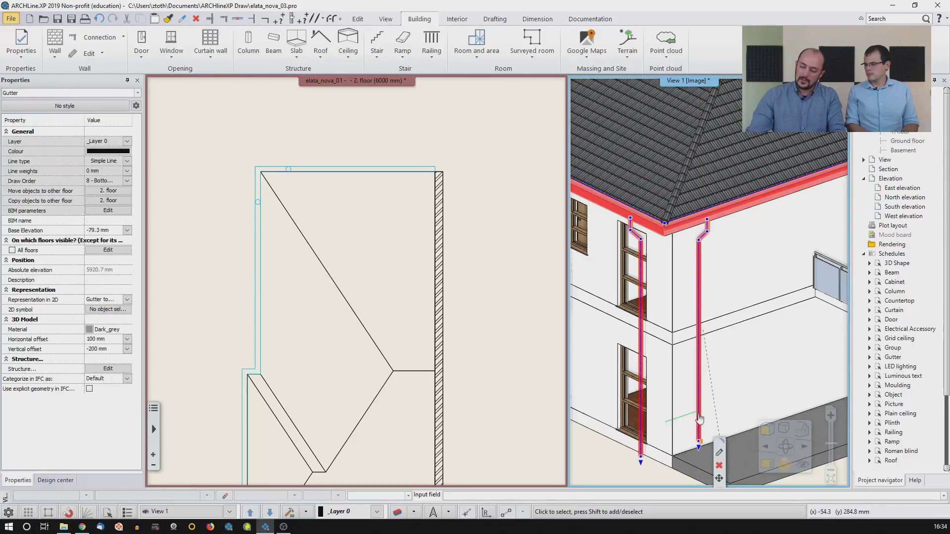
key("Escape")
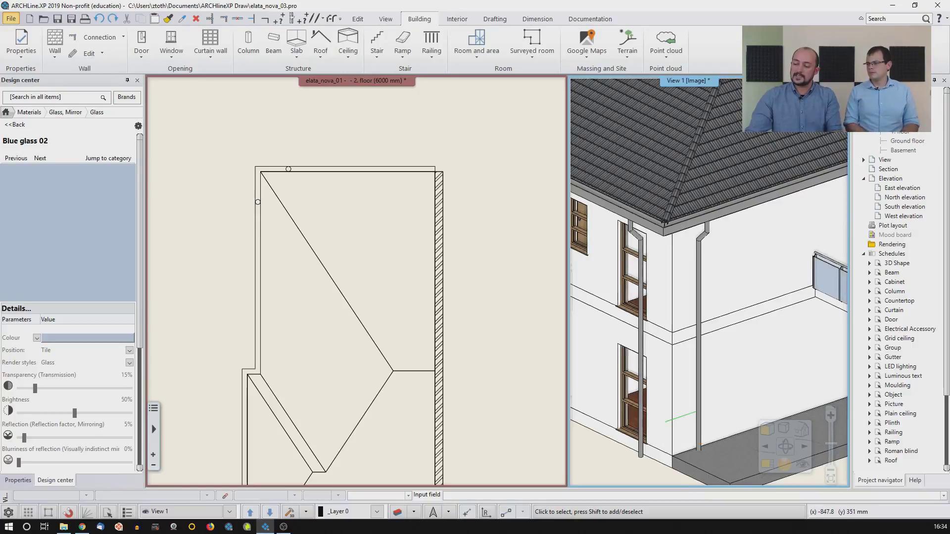
scroll(663, 430, "down", 2)
scroll(662, 427, "down", 2)
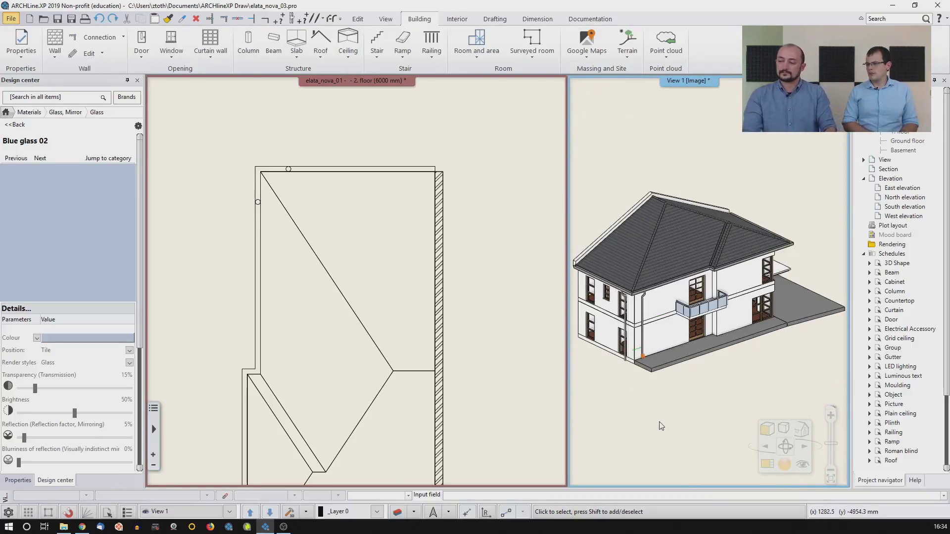
Step: Switch the floor plan to the ground floor and open the default column properties
left_click(396, 322)
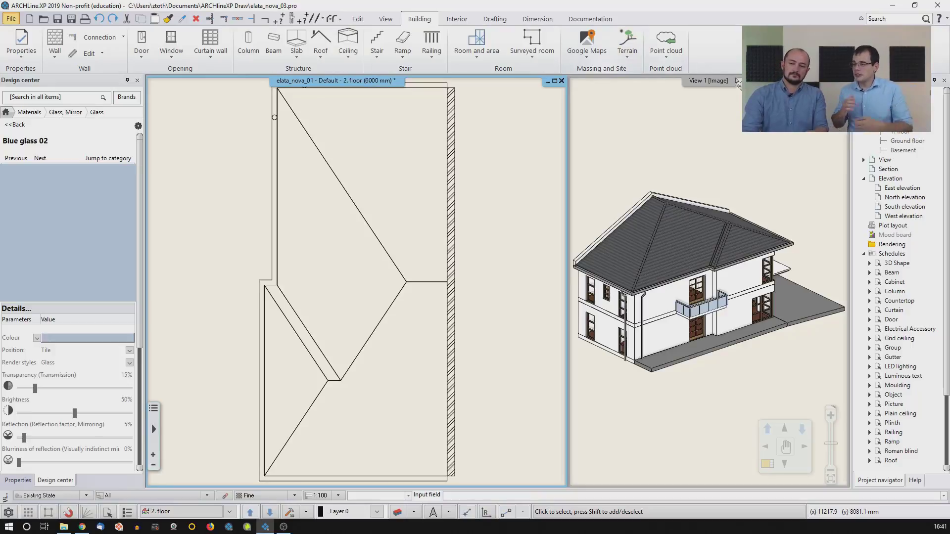
left_click(269, 515)
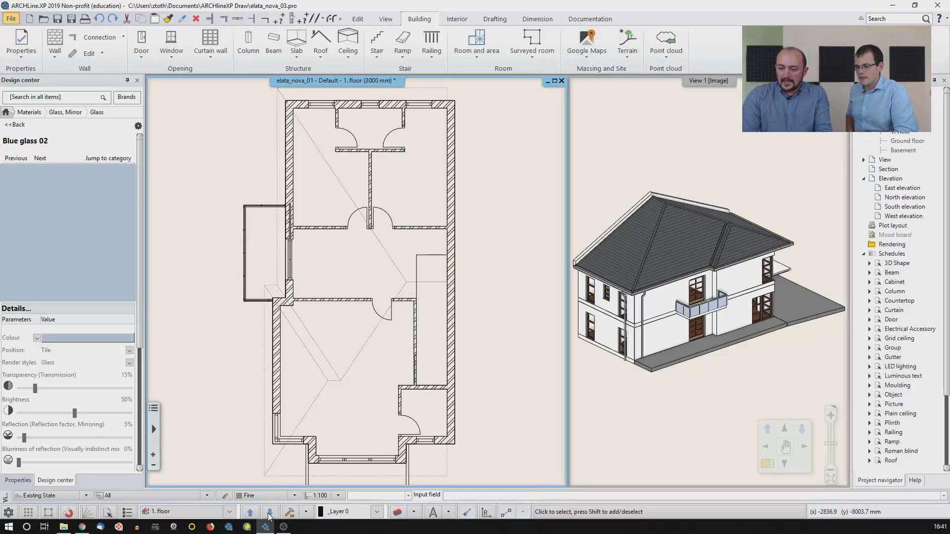
left_click(269, 514)
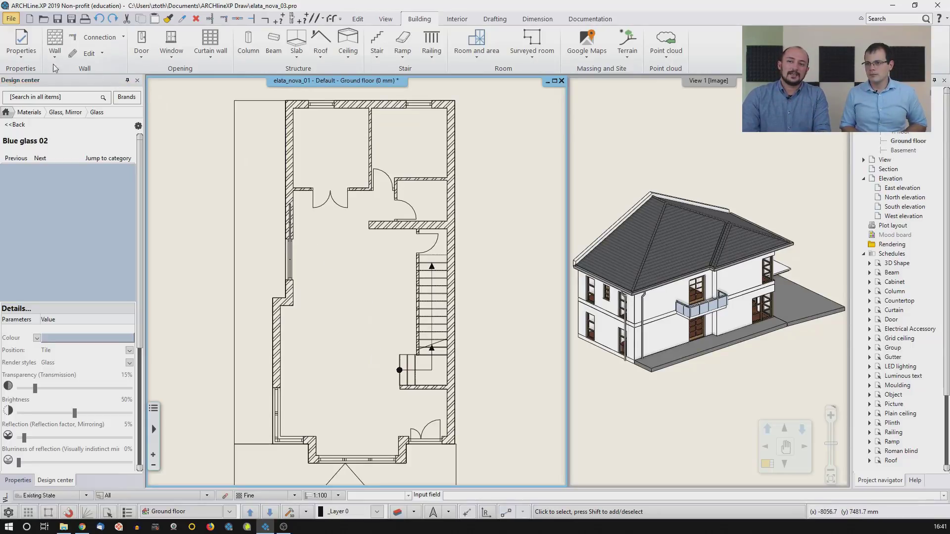
left_click(20, 60)
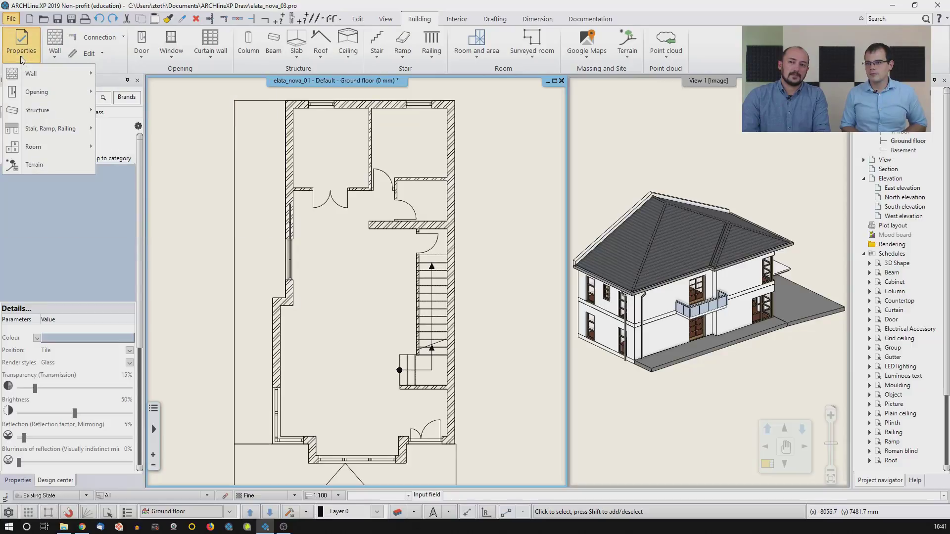
mouse_move(54, 109)
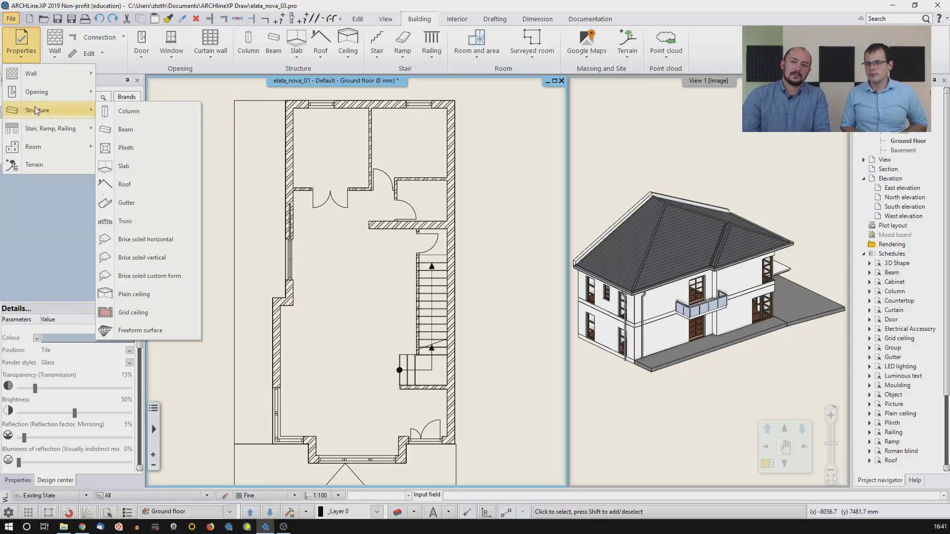
left_click(141, 114)
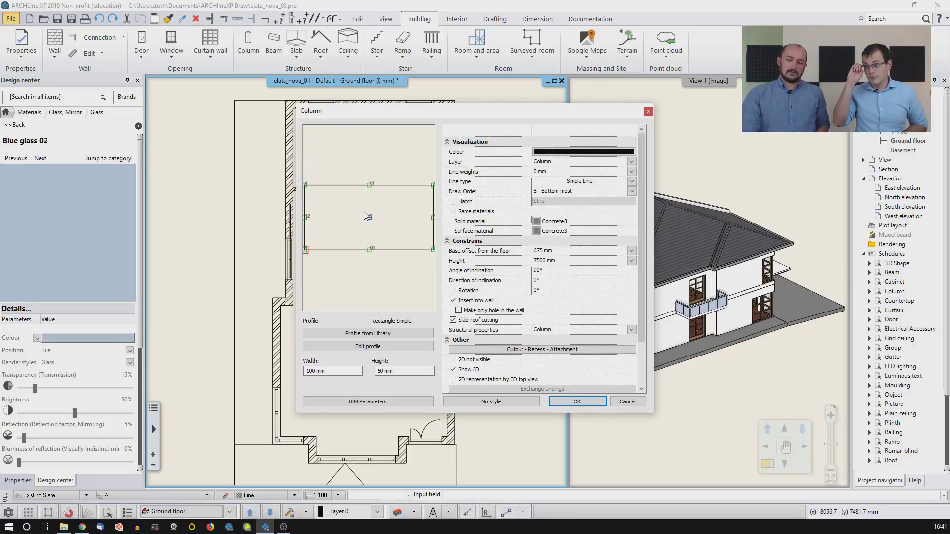
Step: Choose the Rectangle Simple profile from the profile library for the column
left_click(392, 332)
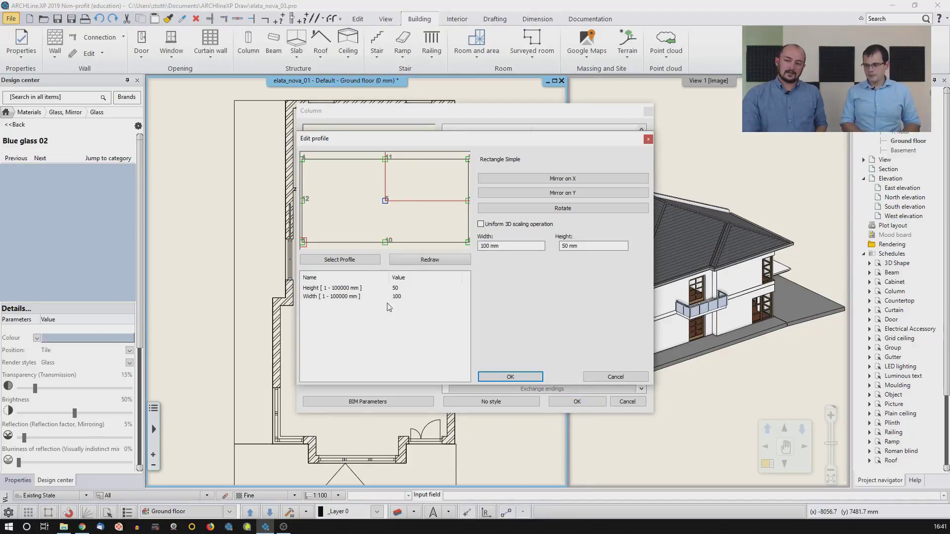
left_click(341, 260)
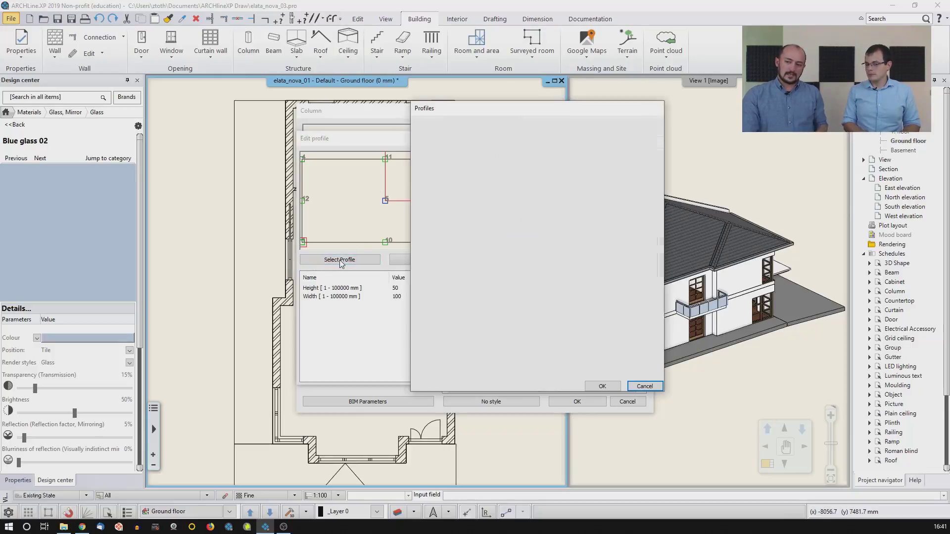
mouse_move(585, 262)
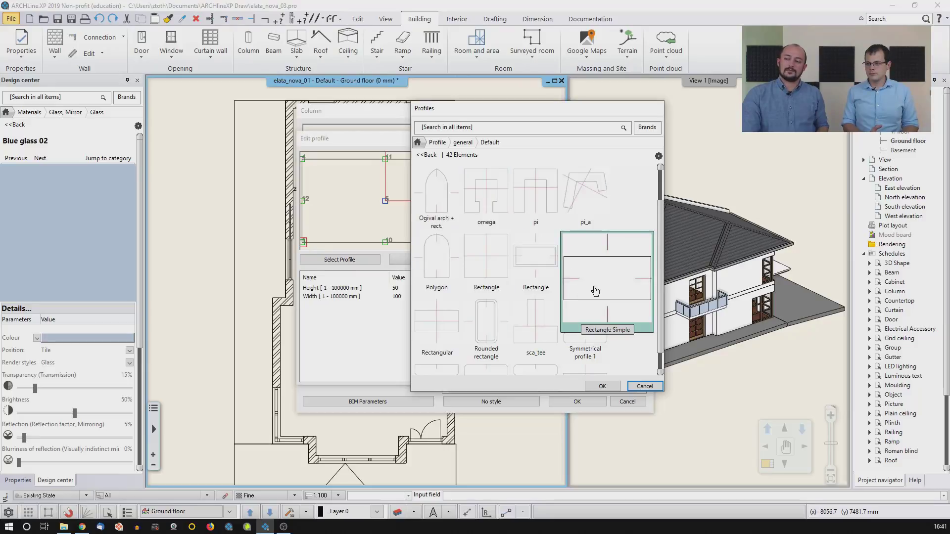
left_click(602, 387)
left_click(481, 225)
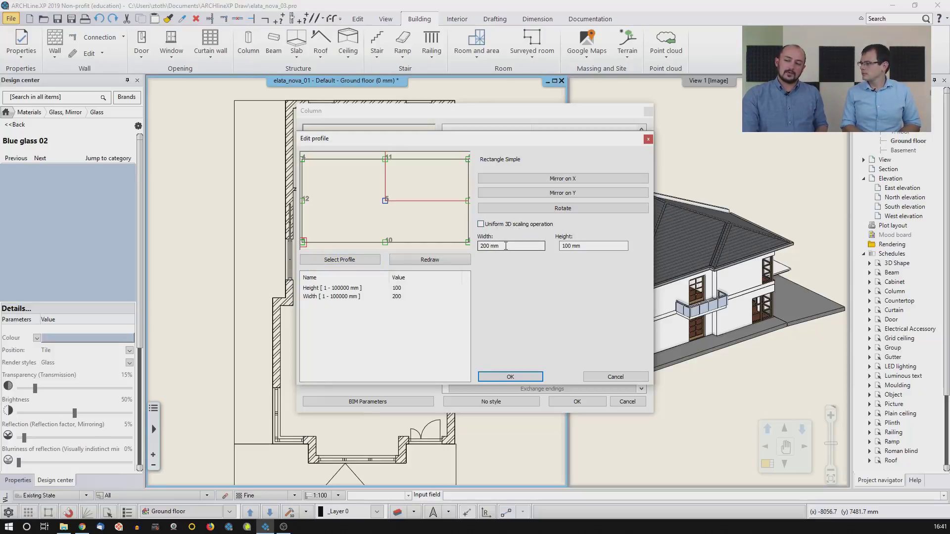
Step: Set the column profile's width to 100 mm and its height to 50 mm, and accept the profile
left_click_drag(490, 246, 478, 245)
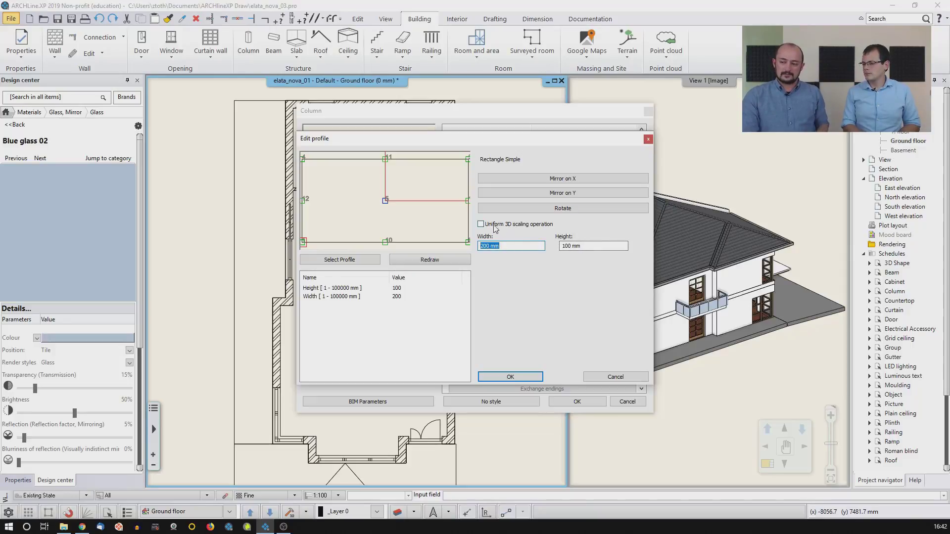
left_click_drag(514, 247, 465, 247)
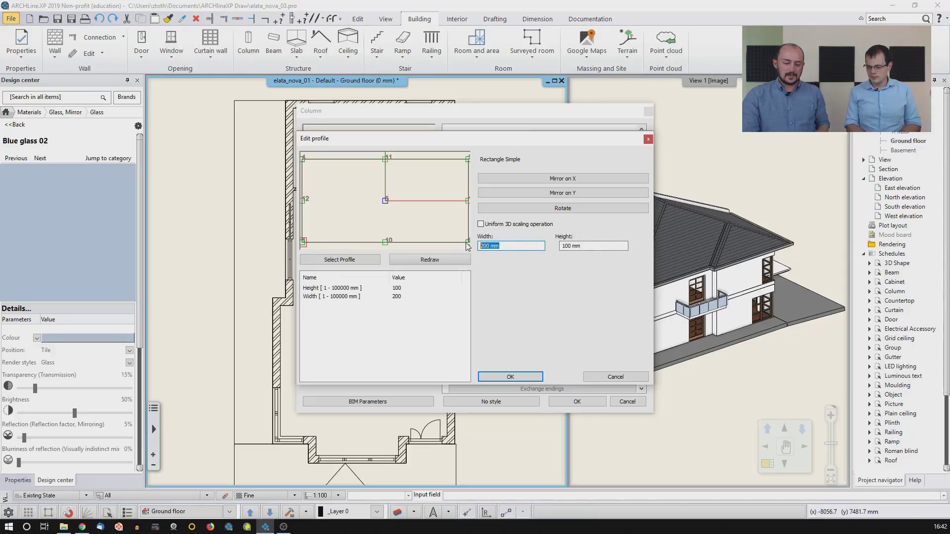
type("100")
left_click(566, 245)
left_click_drag(582, 246, 561, 246)
type("50")
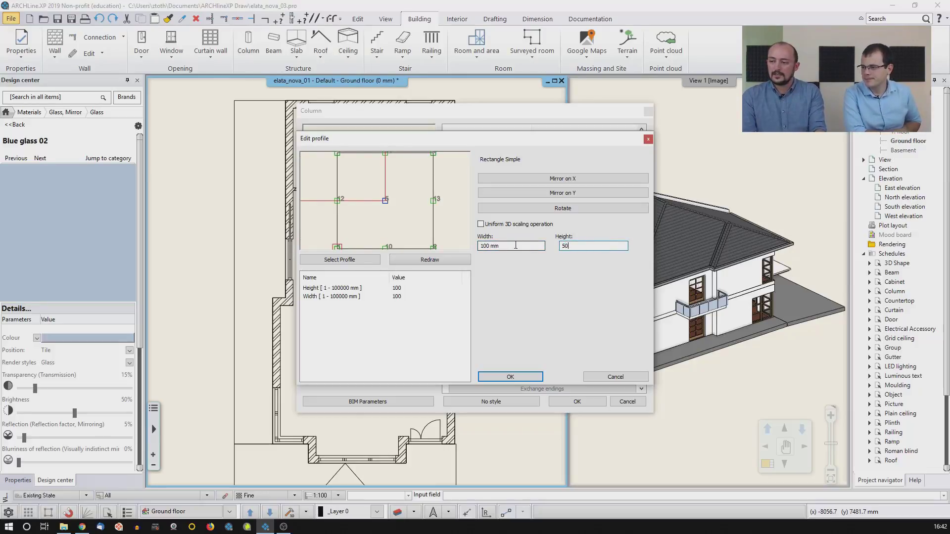
left_click(502, 249)
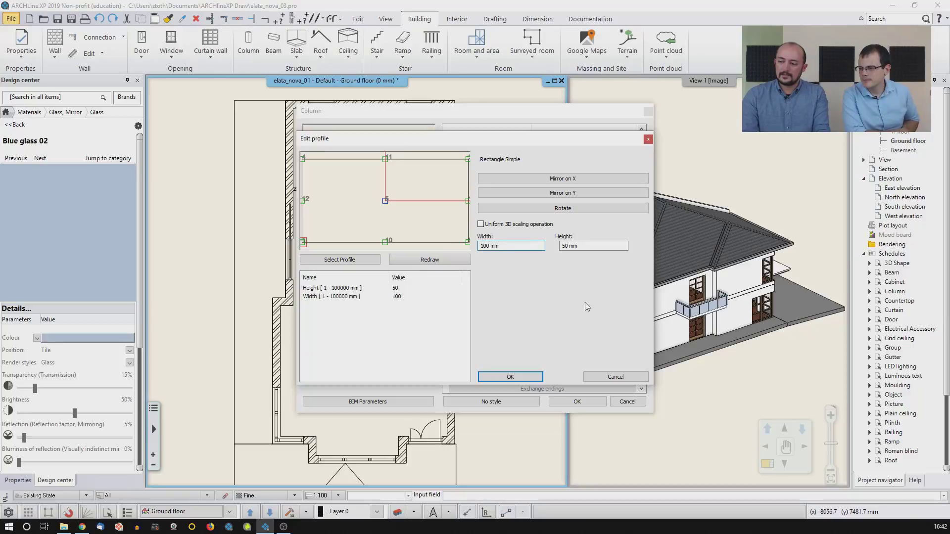
left_click(514, 378)
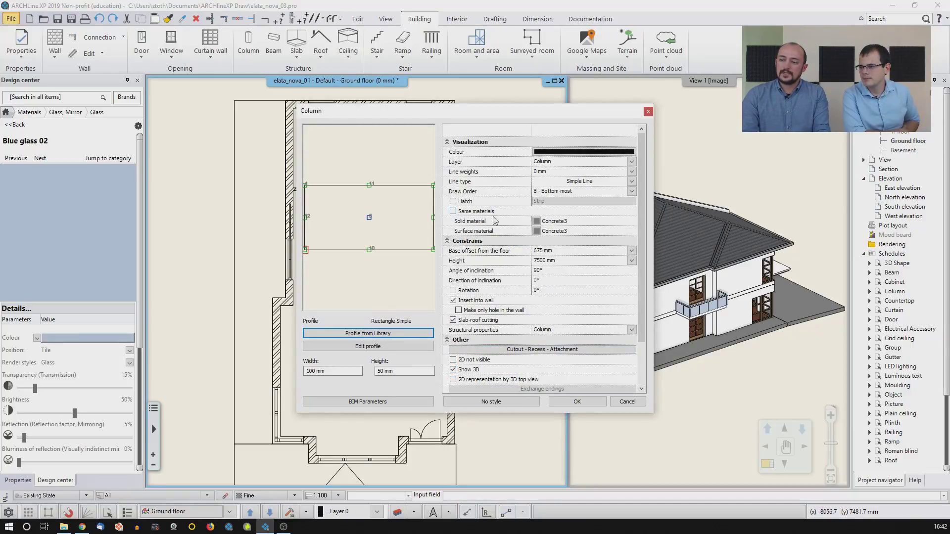
Step: Set the column's solid material to Wood-oakwhiteqtrd from the Wood Hardwoods materials
left_click(548, 224)
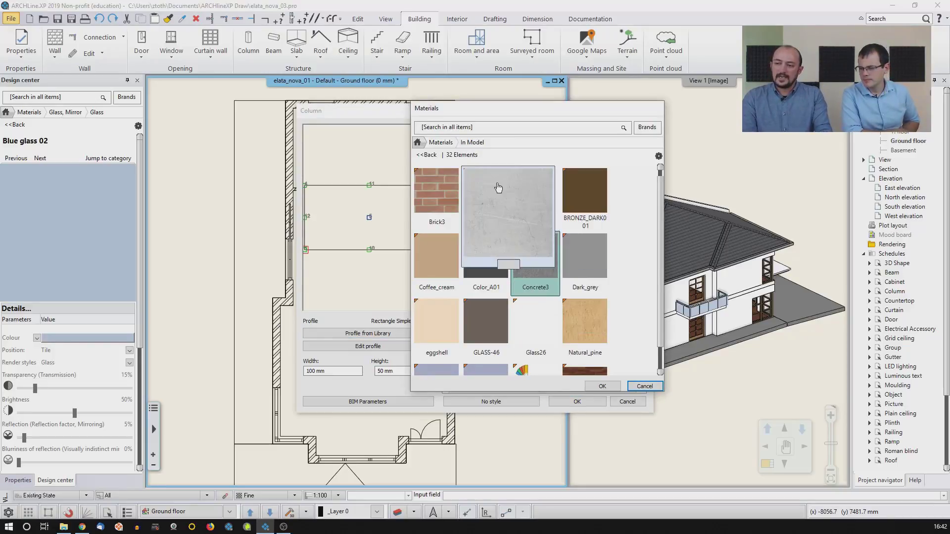
left_click(417, 142)
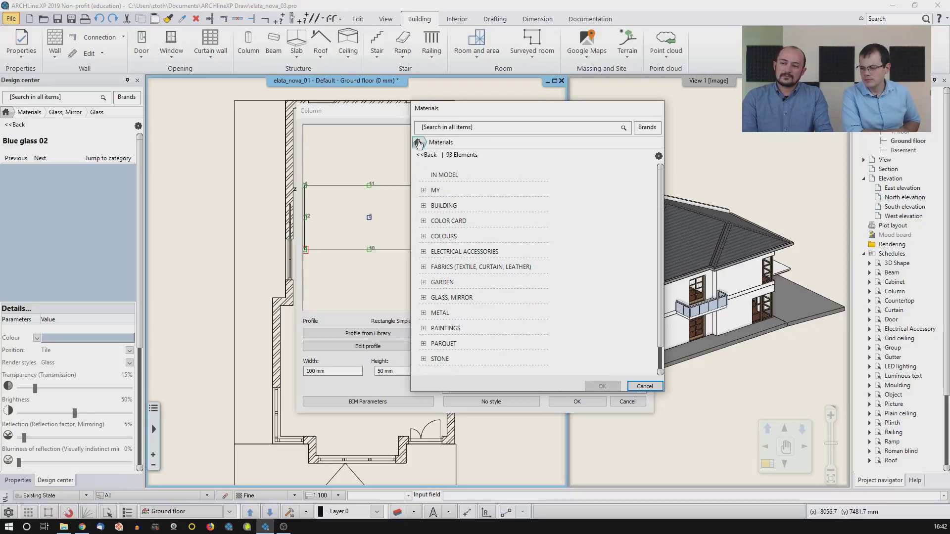
scroll(448, 328, "down", 2)
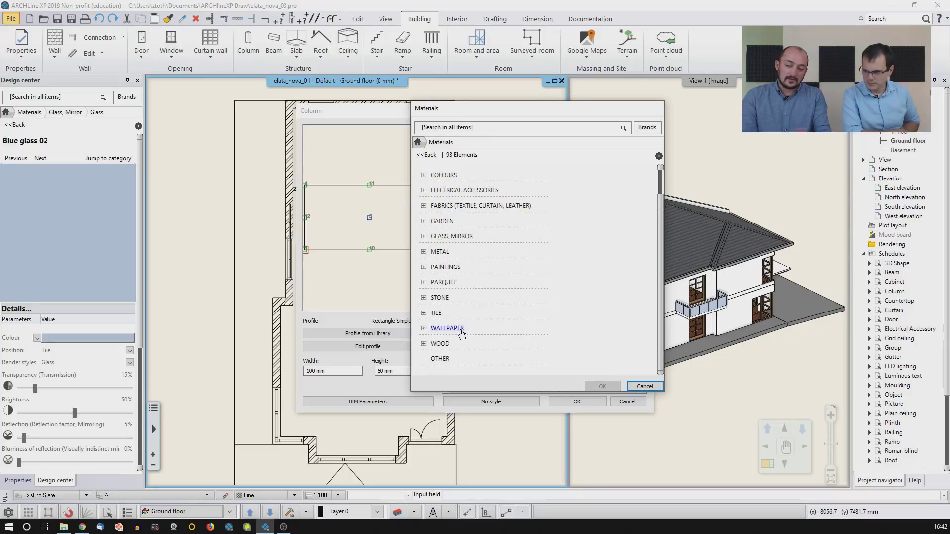
left_click(440, 342)
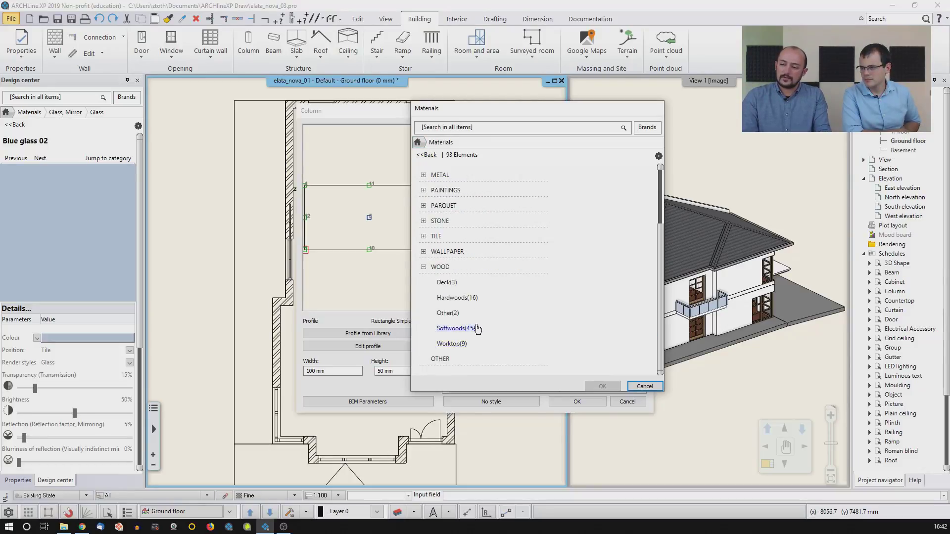
left_click(467, 304)
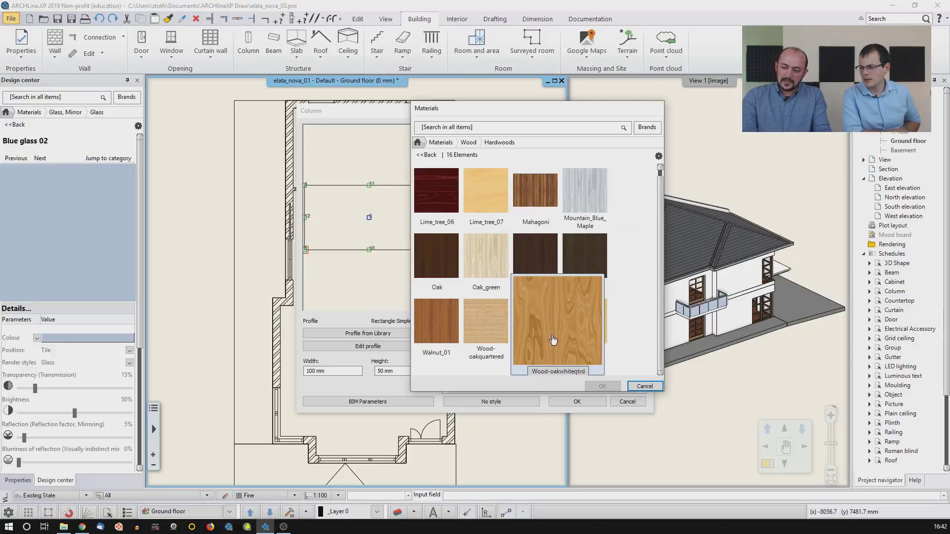
left_click(549, 345)
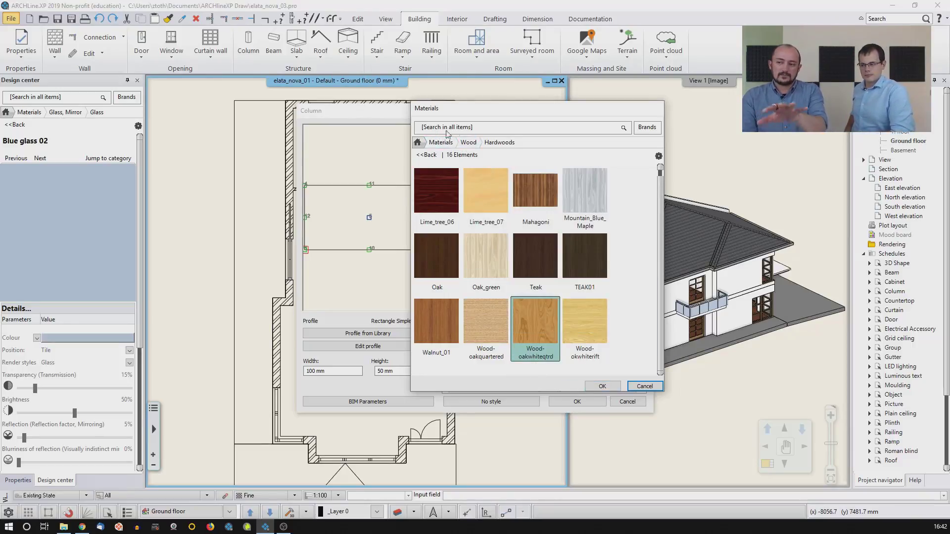
left_click(600, 389)
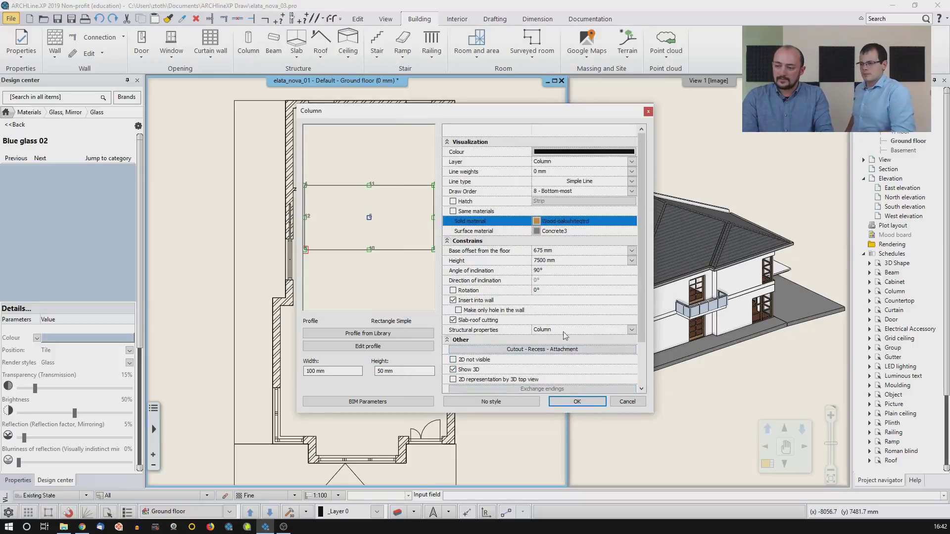
Step: Set the column's surface material to Wood-oakwhiteqtrd from the materials used in the model
left_click(548, 233)
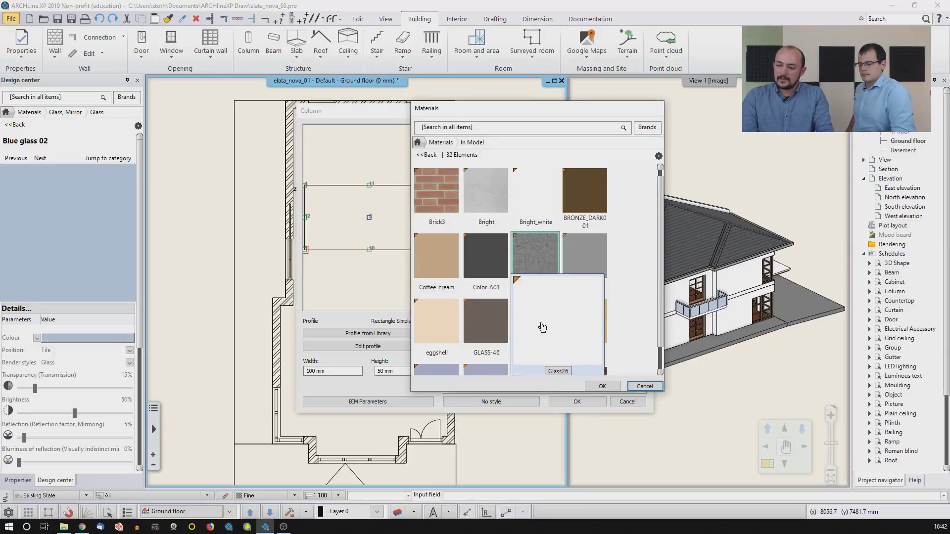
left_click(485, 322)
left_click(595, 387)
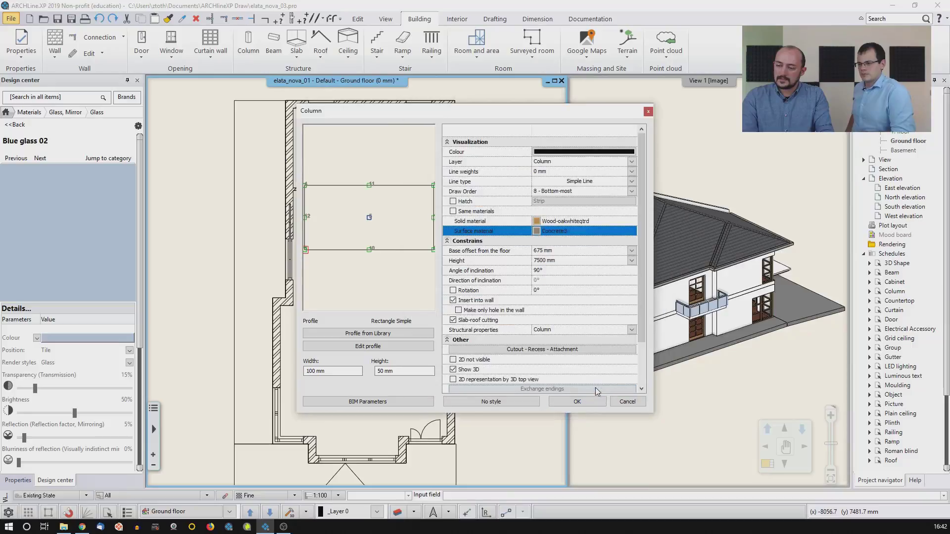
Step: Turn off slab-roof cutting for the column and accept the column properties
left_click(552, 251)
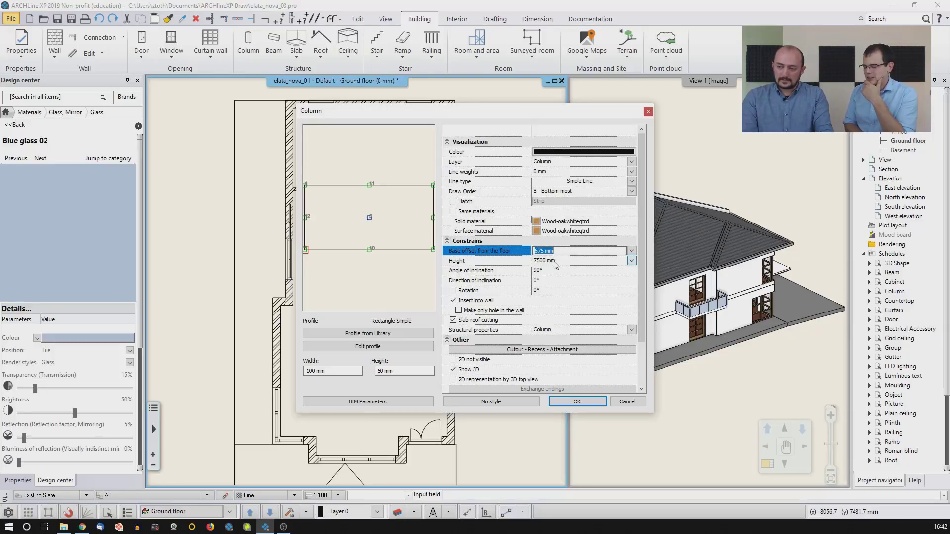
left_click(555, 261)
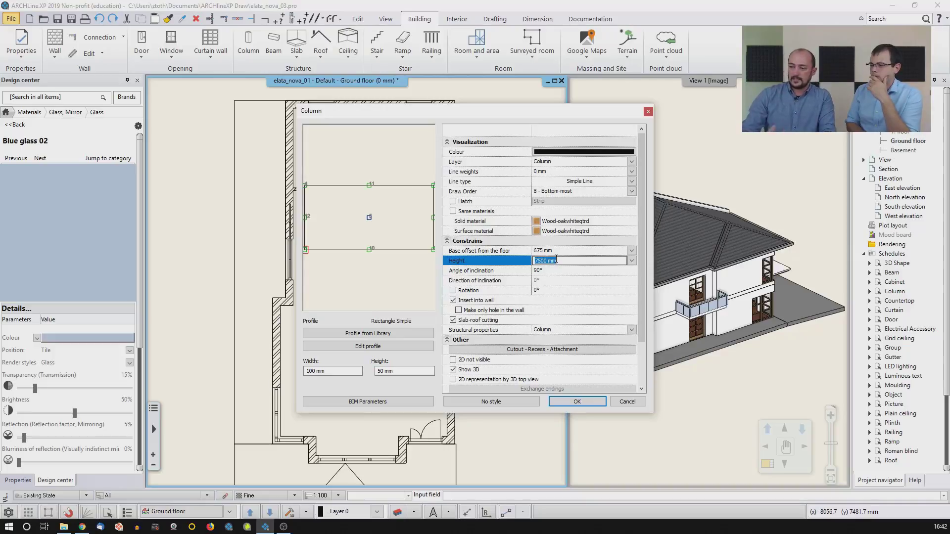
left_click(452, 320)
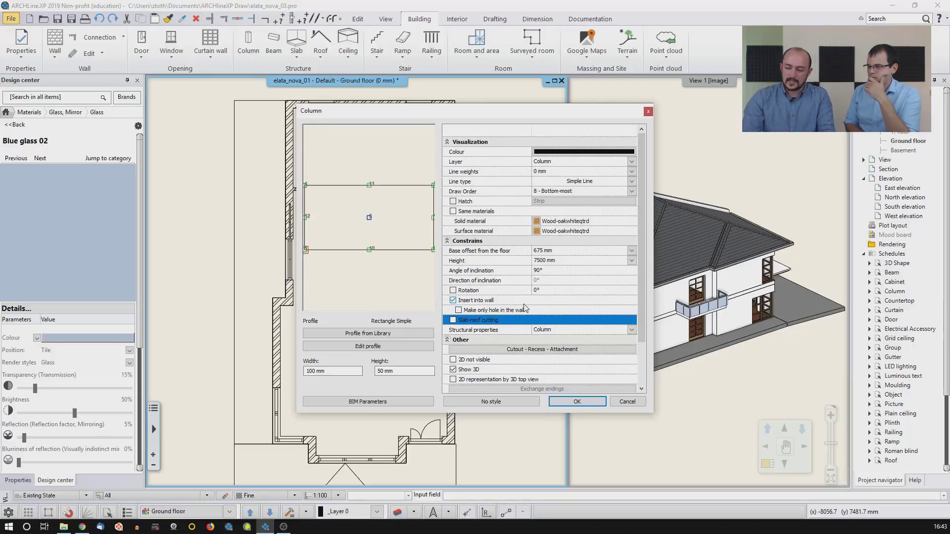
left_click(574, 402)
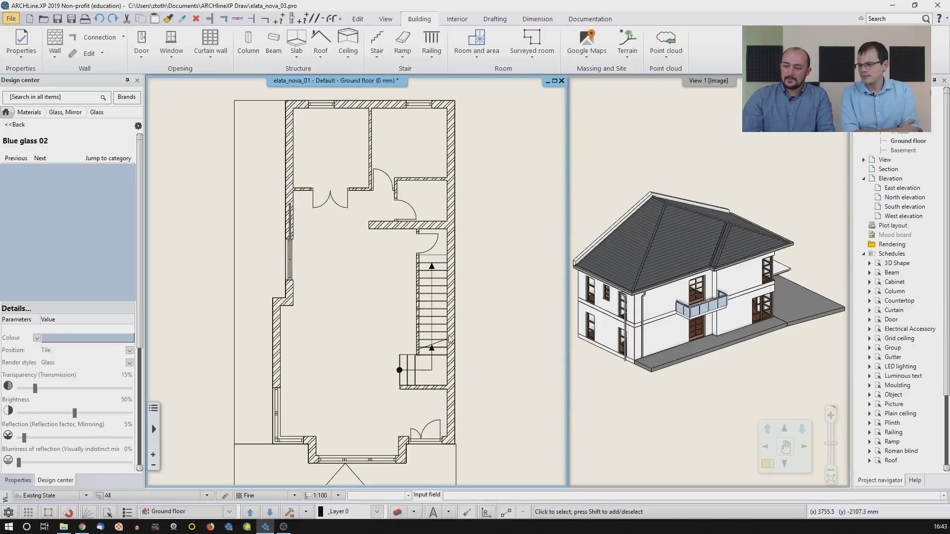
Step: Turn on the layers of the elata_nova_START-Ground floor filter and accept the layer settings
scroll(426, 307, "up", 2)
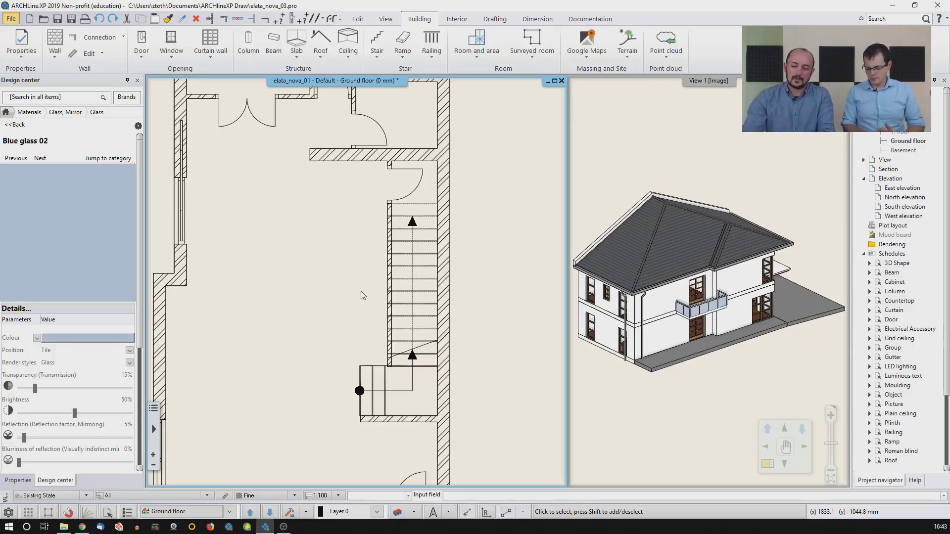
left_click(397, 514)
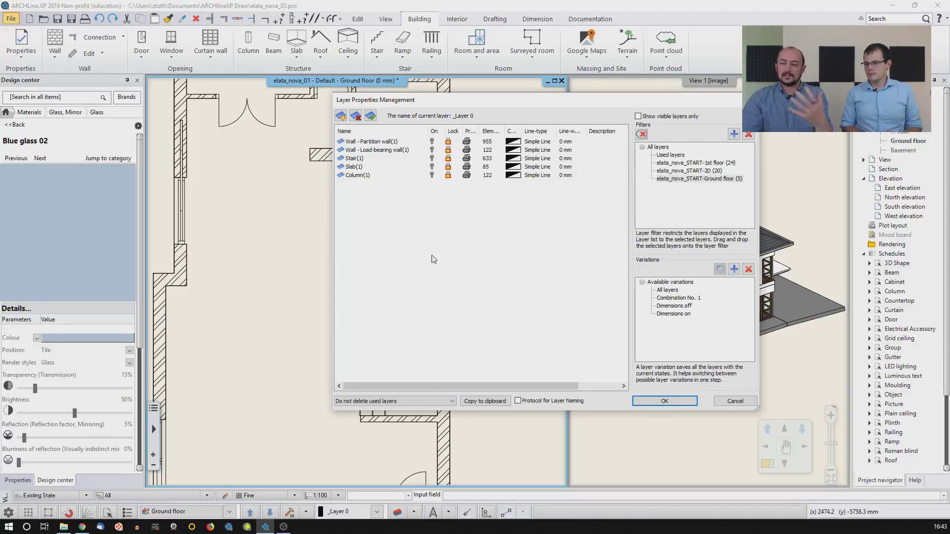
left_click(699, 179)
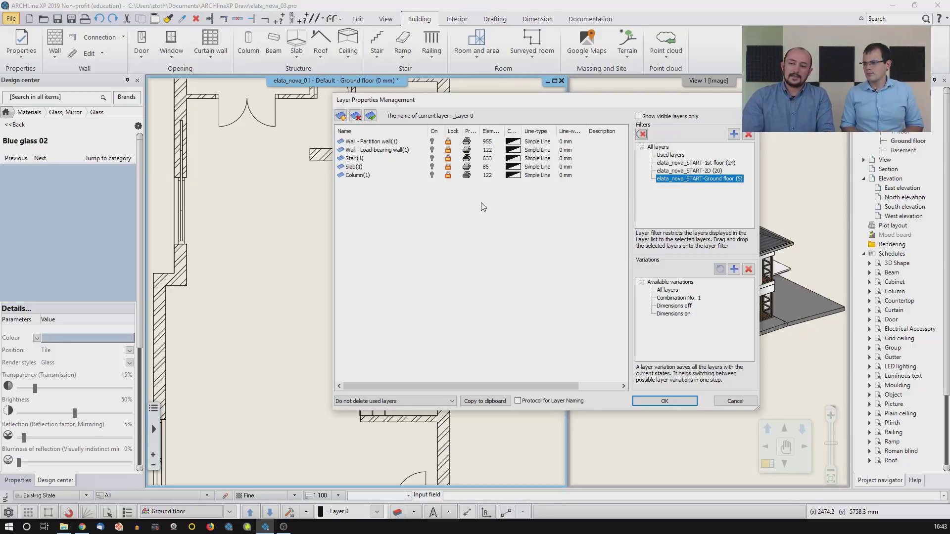
left_click(433, 144)
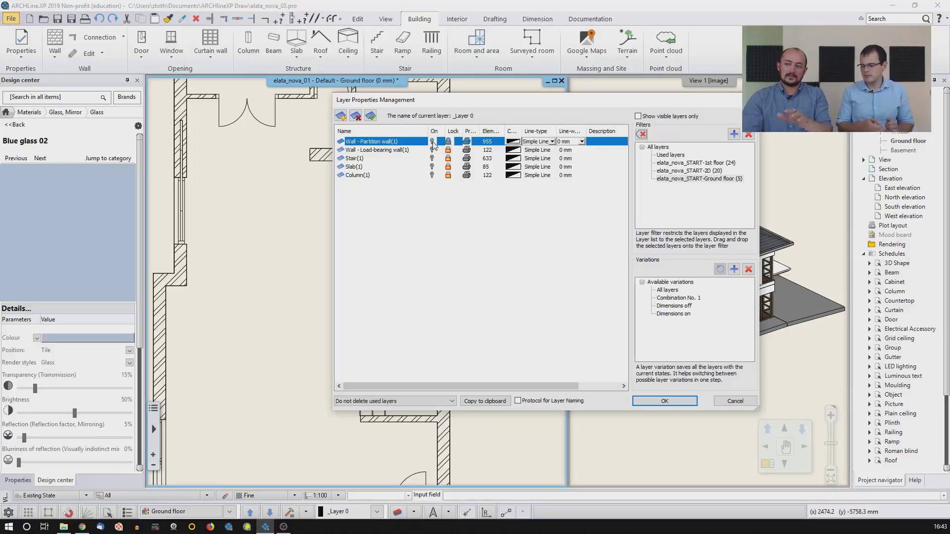
left_click(637, 400)
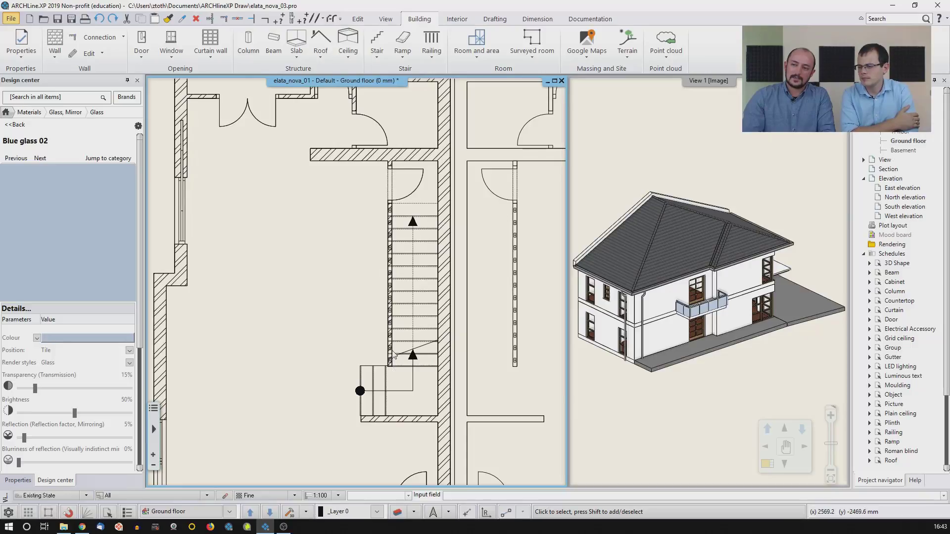
Step: Place a column at the lowest column outline of the reference drawing beside the stair
left_click(249, 47)
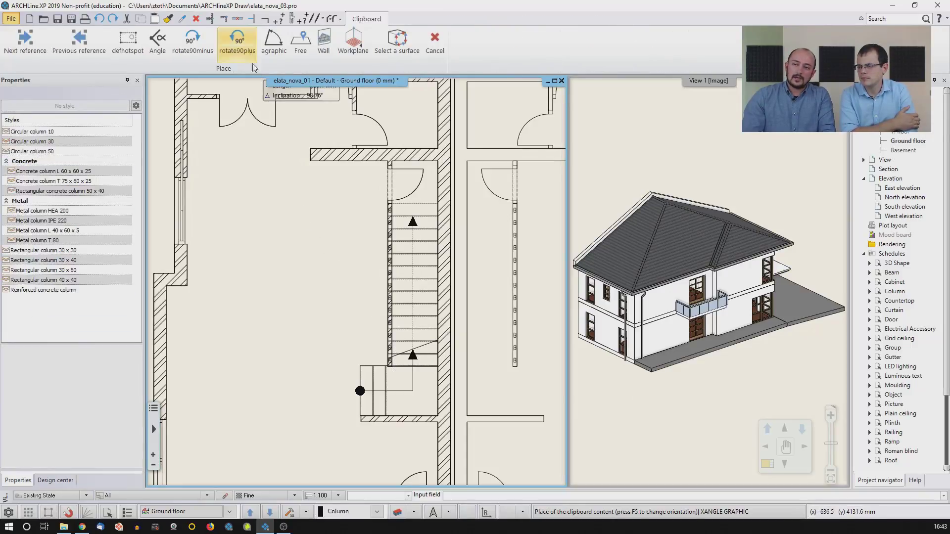
scroll(366, 307, "up", 5)
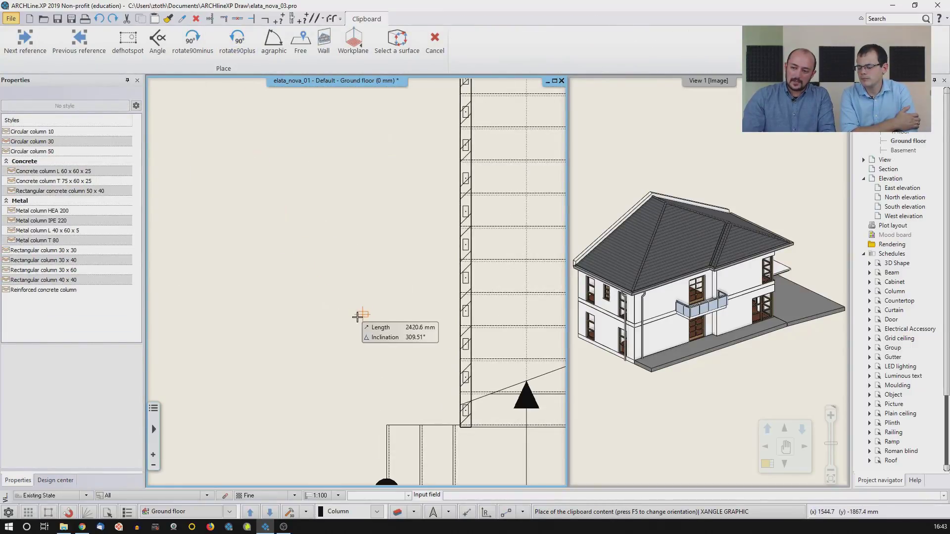
middle_click_drag(414, 347, 338, 303)
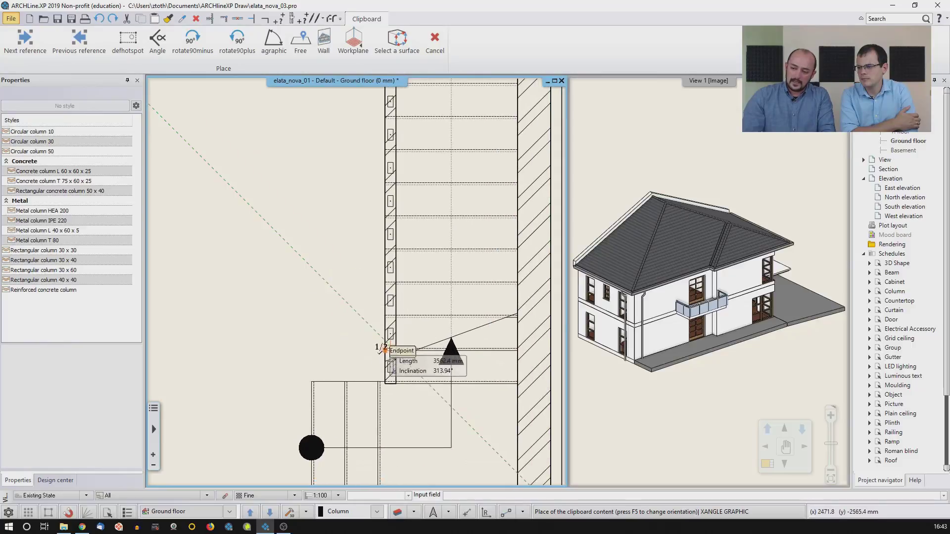
scroll(391, 359, "up", 3)
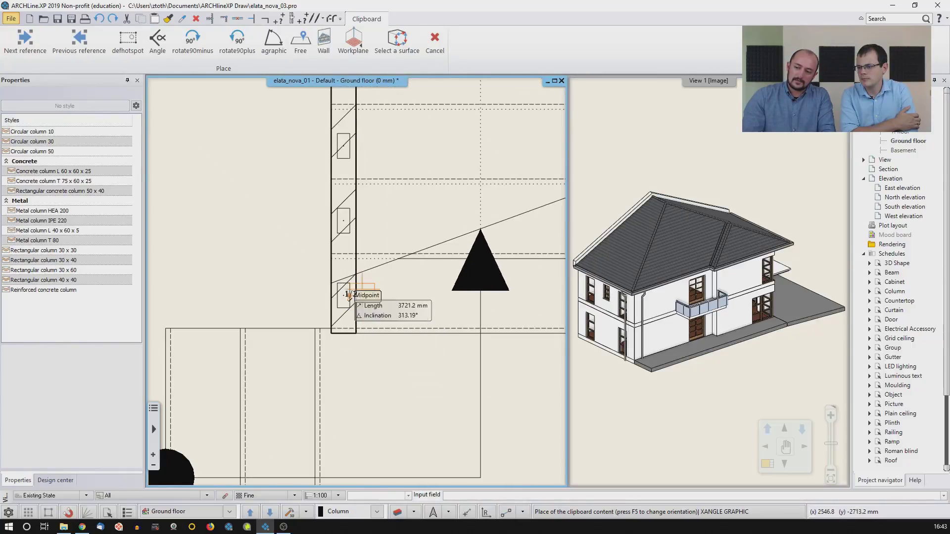
left_click(337, 308)
key("Escape")
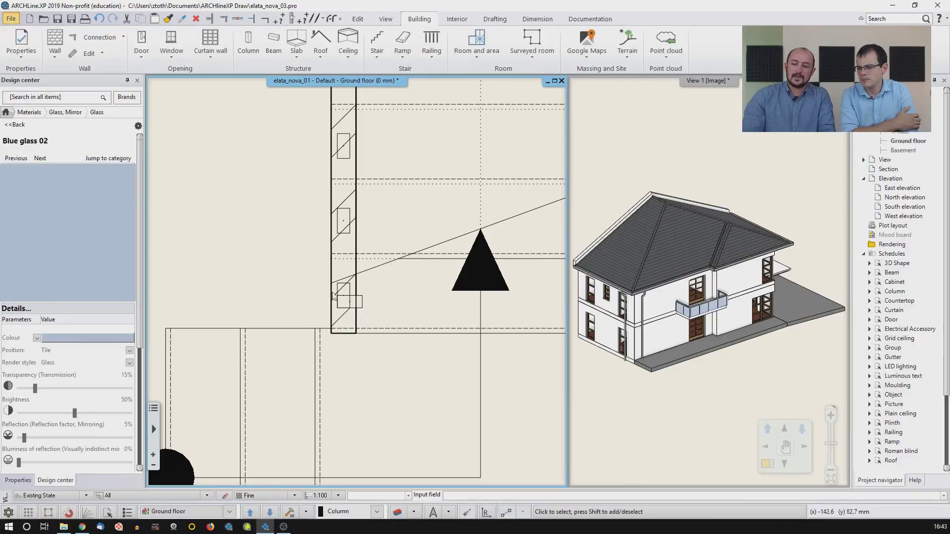
Step: Rotate the new column 90° and move it by its corner onto the lowest reference outline beside the stair
left_click(362, 308)
left_click(372, 302)
left_click(390, 309)
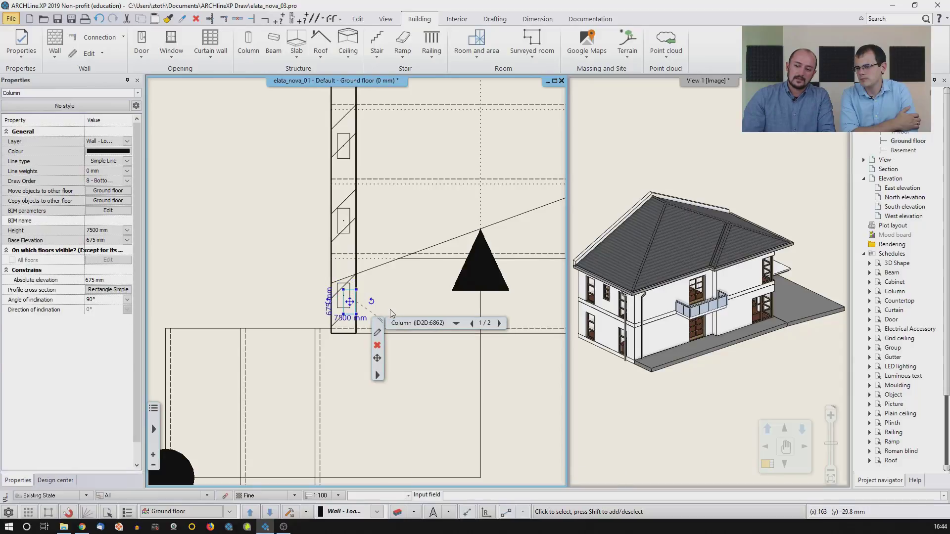
left_click(346, 297)
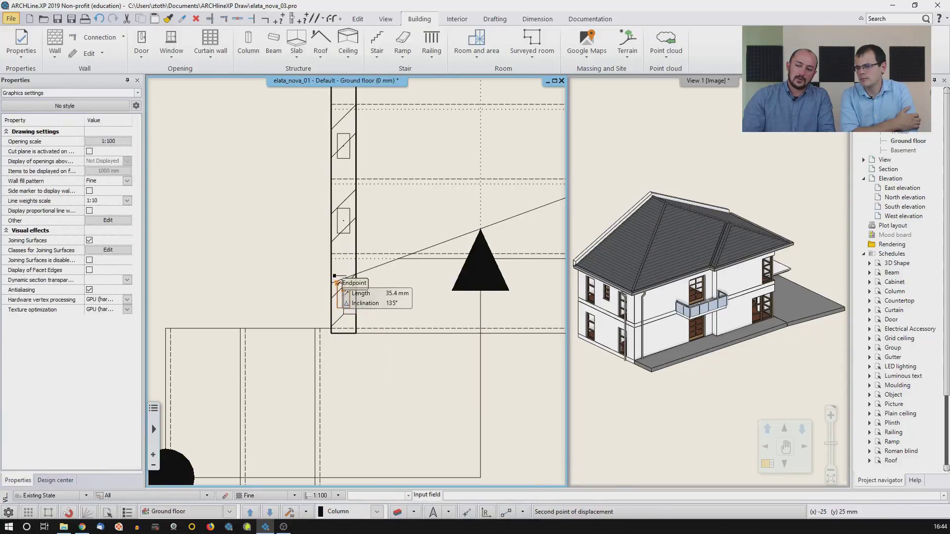
left_click(338, 283)
left_click(241, 244)
scroll(252, 258, "down", 2)
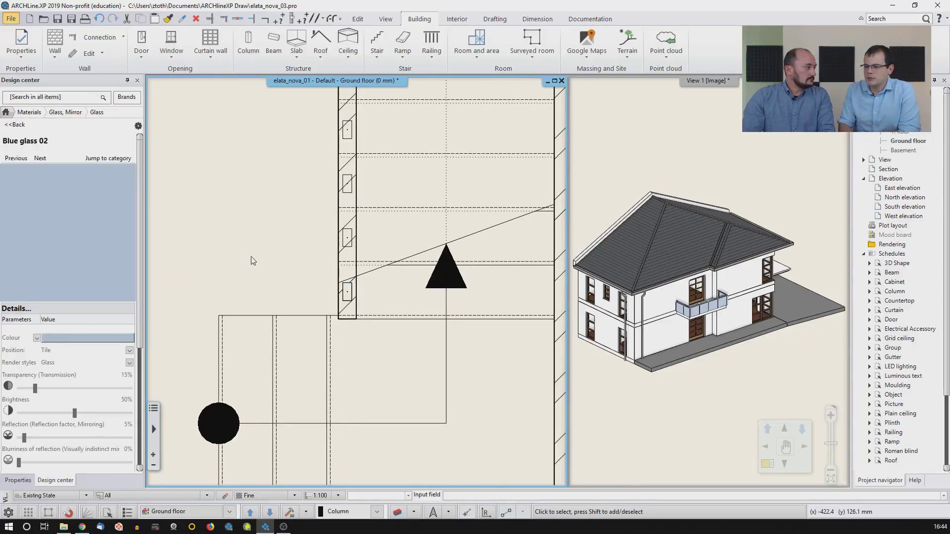
left_click(346, 294)
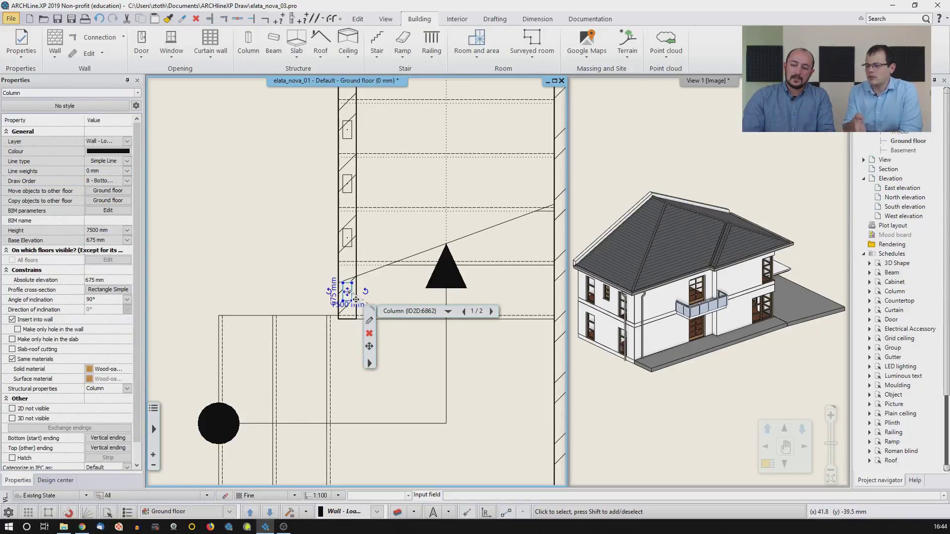
left_click(348, 294)
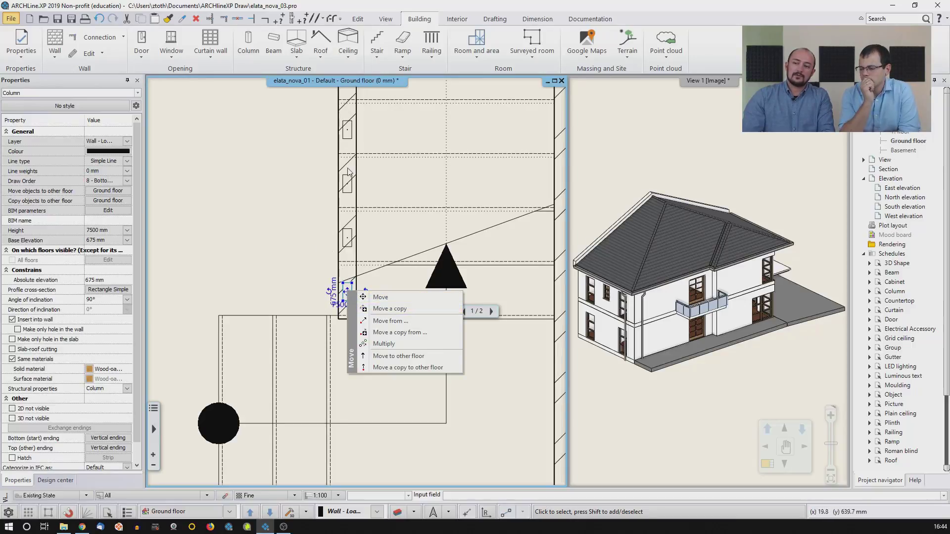
middle_click_drag(267, 144, 289, 198)
key("Escape")
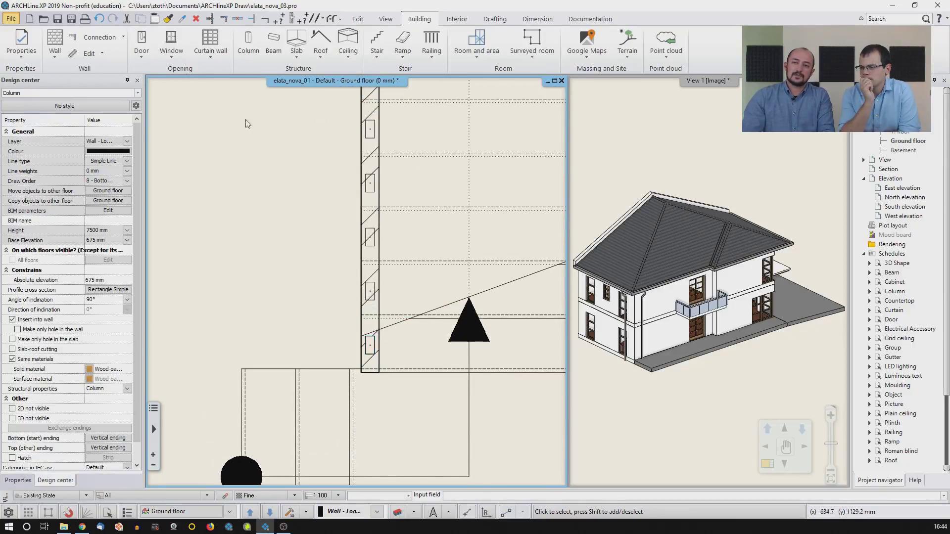
scroll(288, 179, "down", 2)
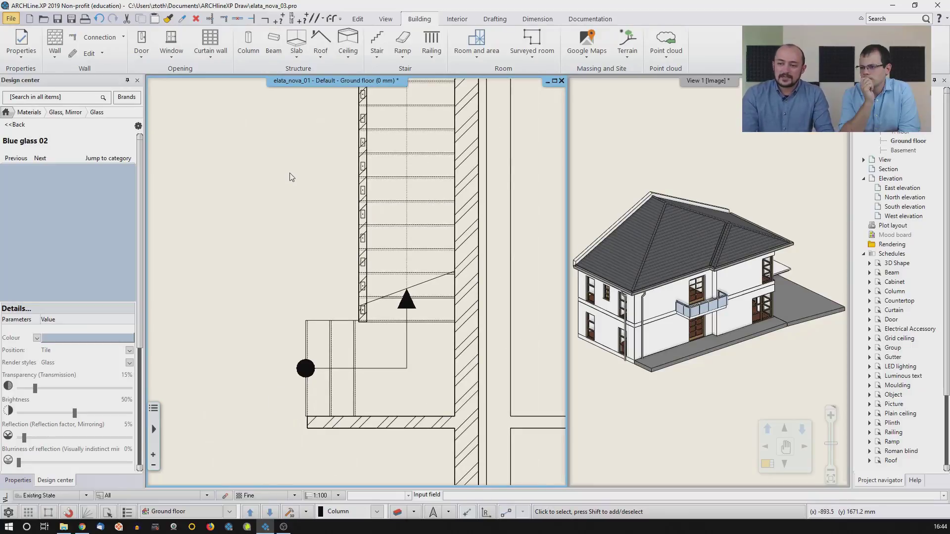
middle_click_drag(285, 176, 291, 288)
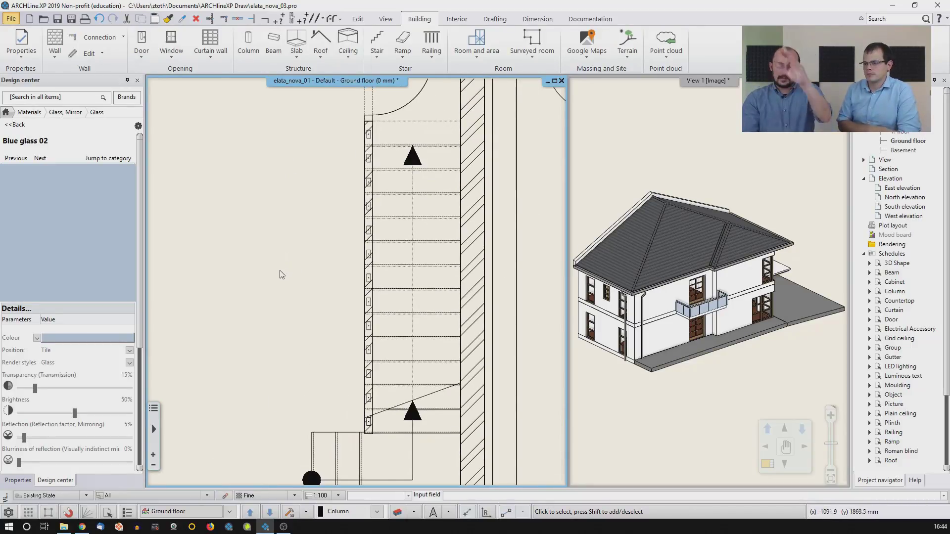
scroll(358, 363, "up", 5)
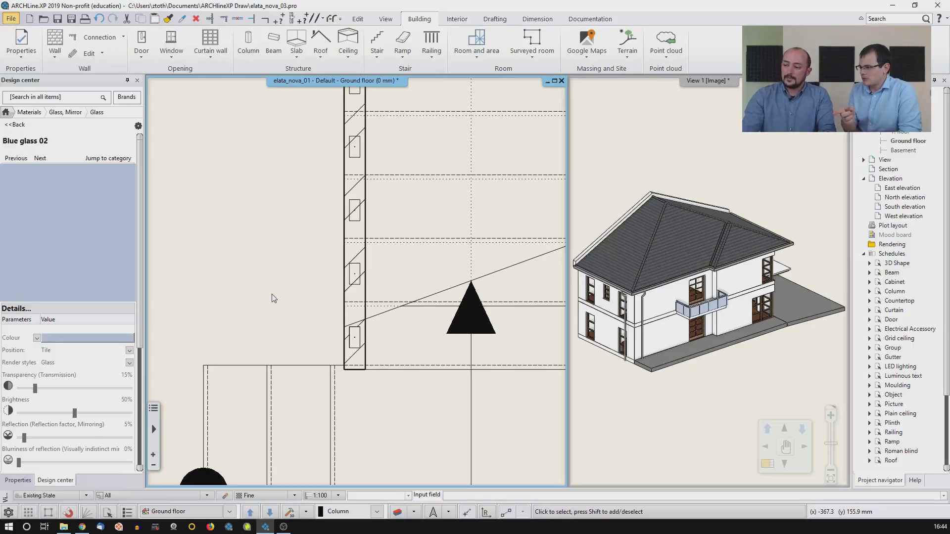
Step: Set a perspective camera in the 3D view, placing camera and target inside the house so it faces the staircase and new column
left_click(658, 295)
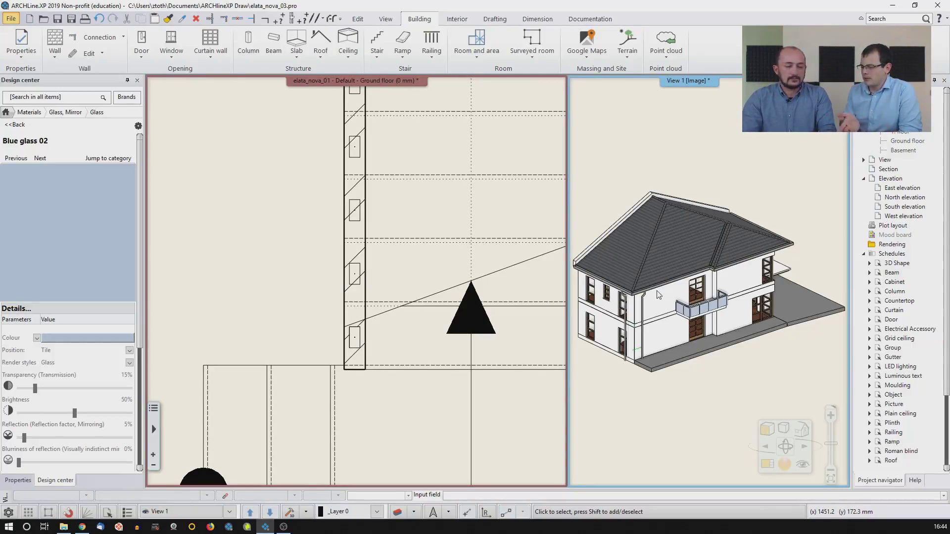
scroll(658, 294, "up", 5)
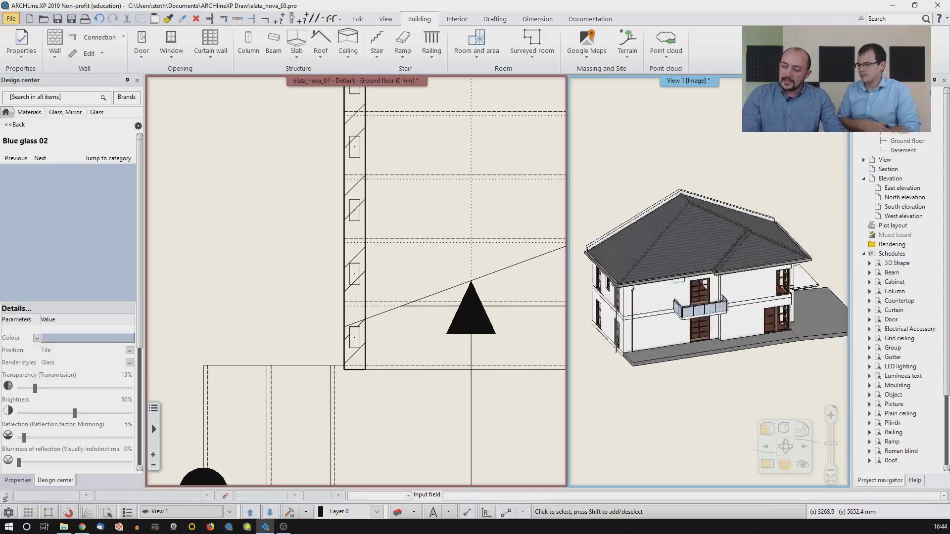
scroll(654, 327, "up", 8)
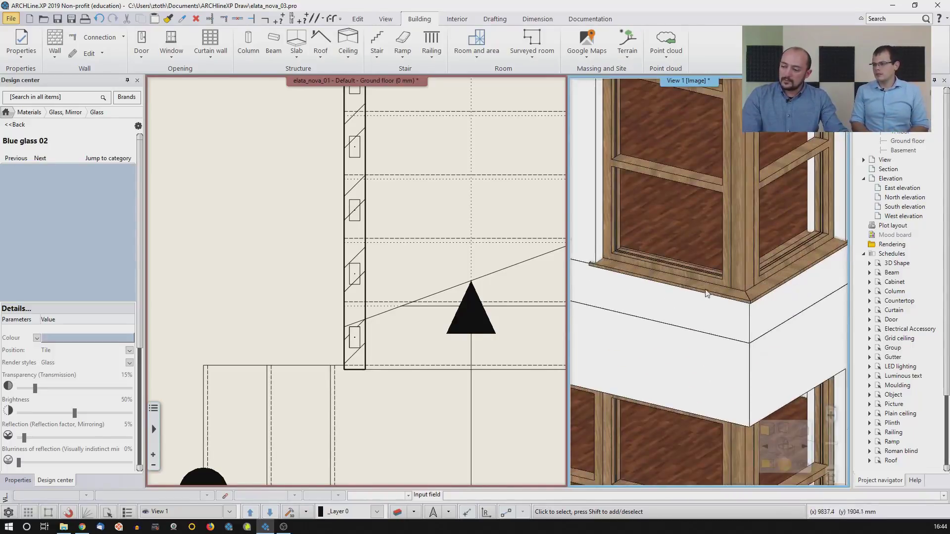
scroll(694, 302, "down", 6)
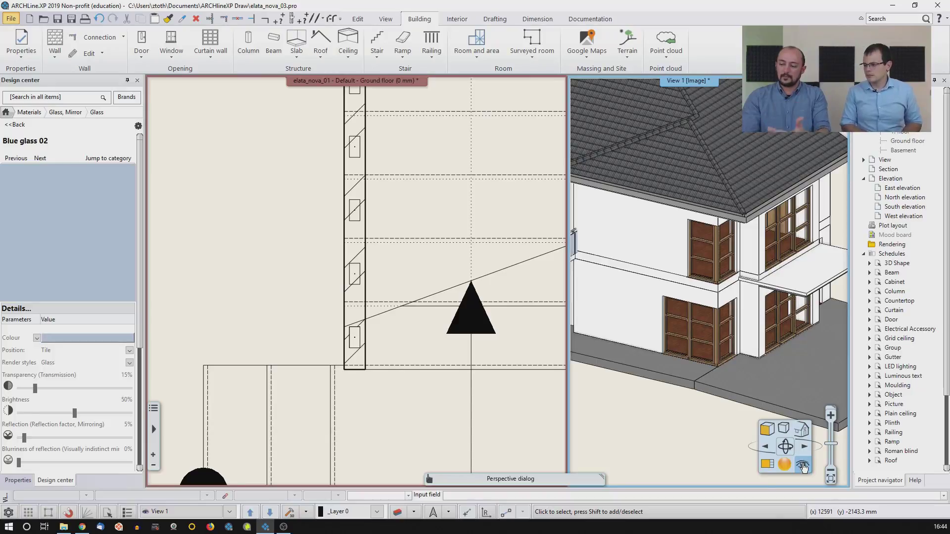
left_click(802, 466)
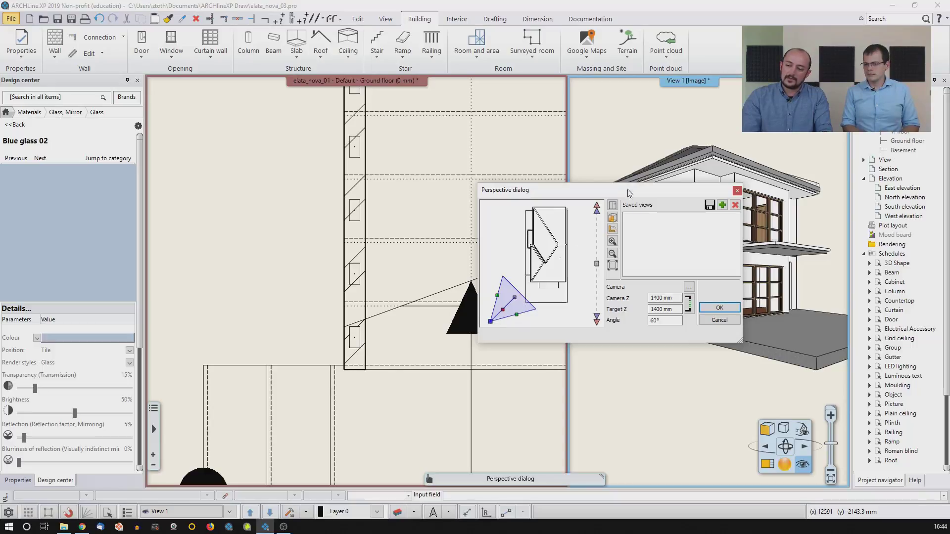
left_click_drag(635, 188, 481, 164)
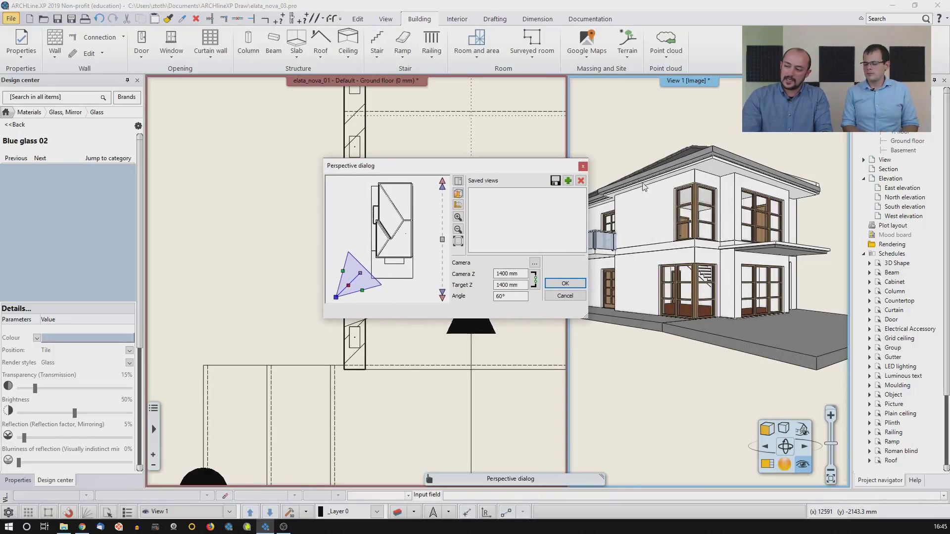
left_click_drag(360, 277, 404, 240)
left_click_drag(336, 302, 394, 251)
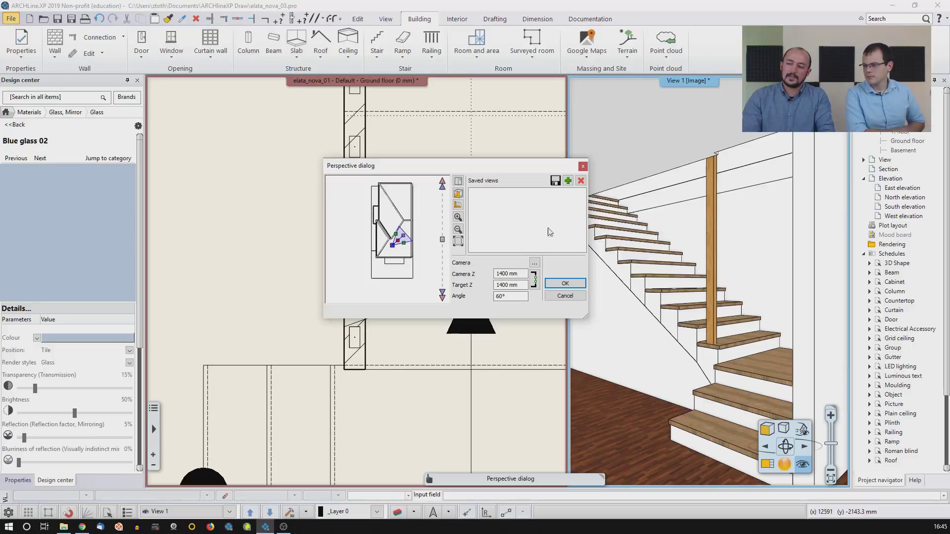
Step: Save the current perspective as a view named Staircase and accept the perspective settings
left_click(568, 181)
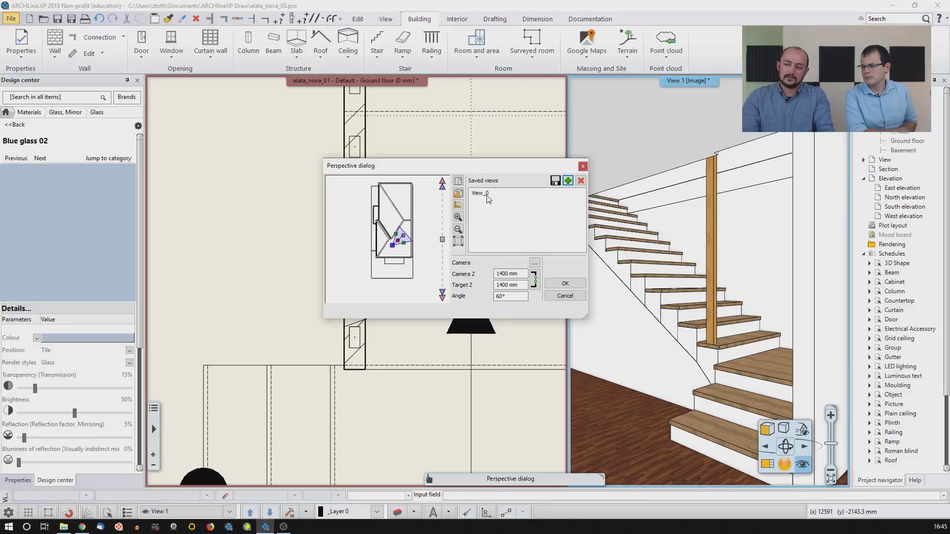
double_click(490, 193)
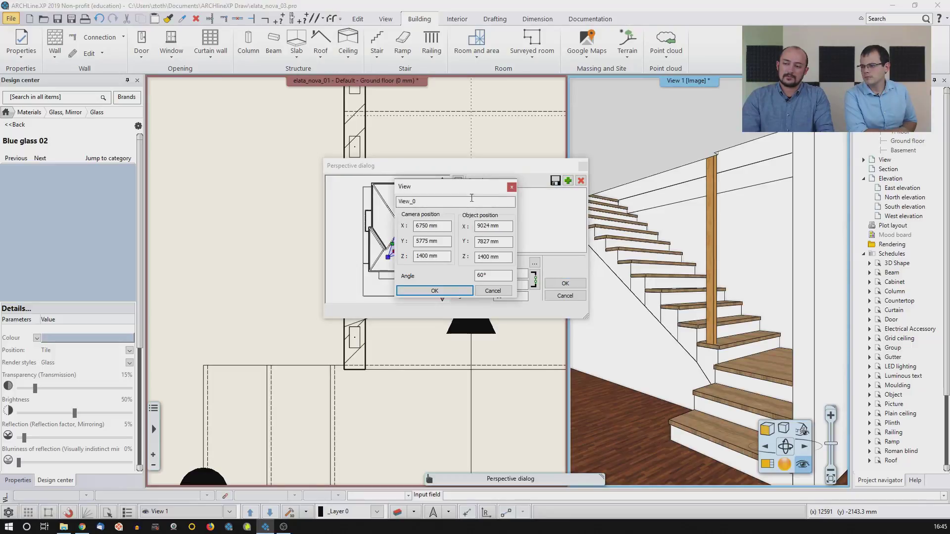
double_click(464, 201)
type("Staircase")
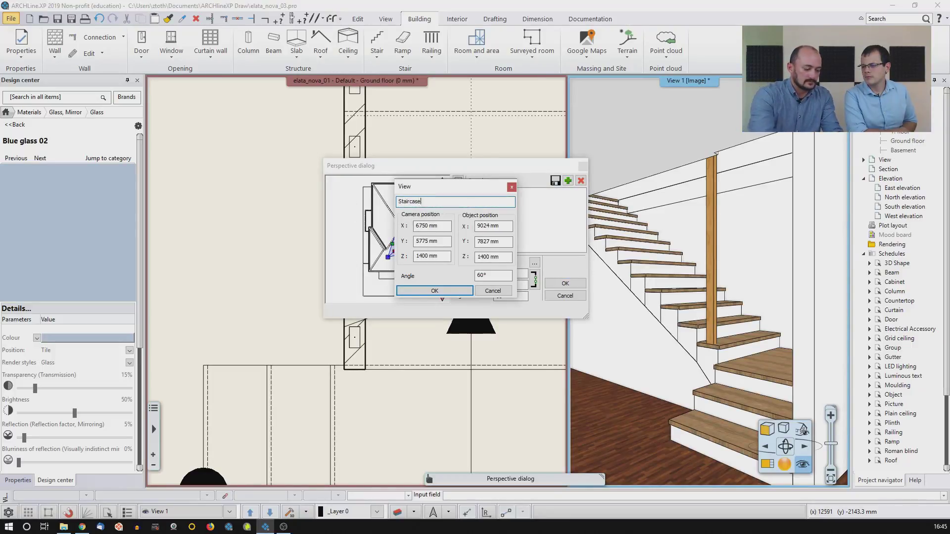
left_click(440, 293)
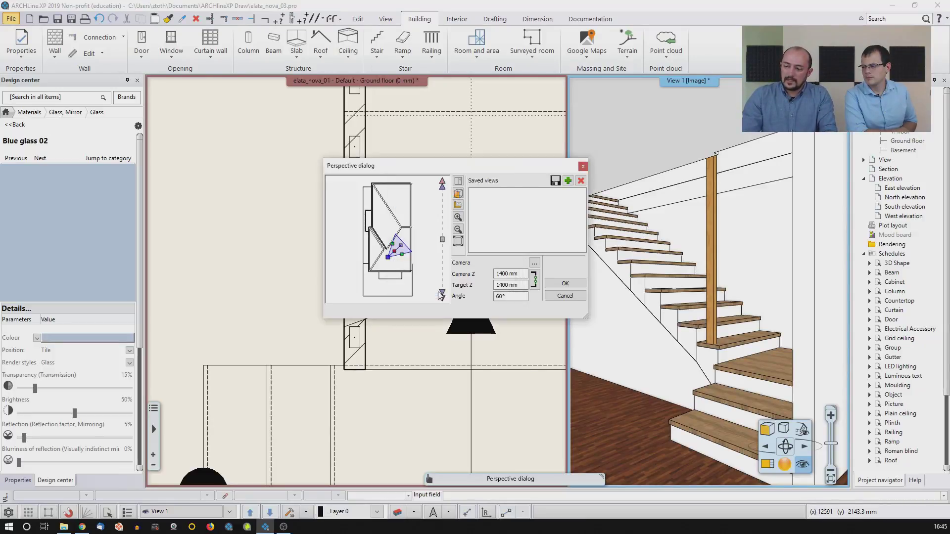
left_click(564, 283)
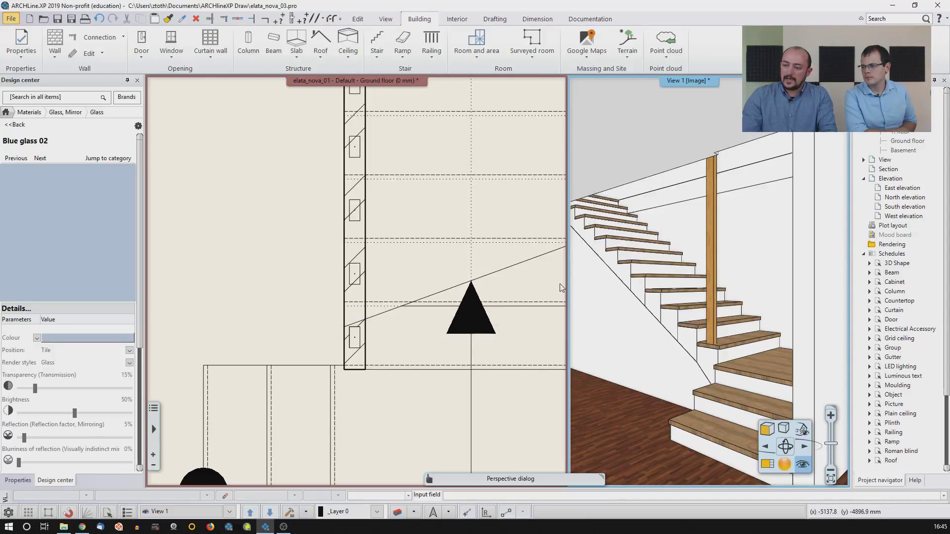
Step: Array the lowest stair column with 12 copies, spreading them from its upper corner to the matching corner of the topmost reference outline
left_click(476, 277)
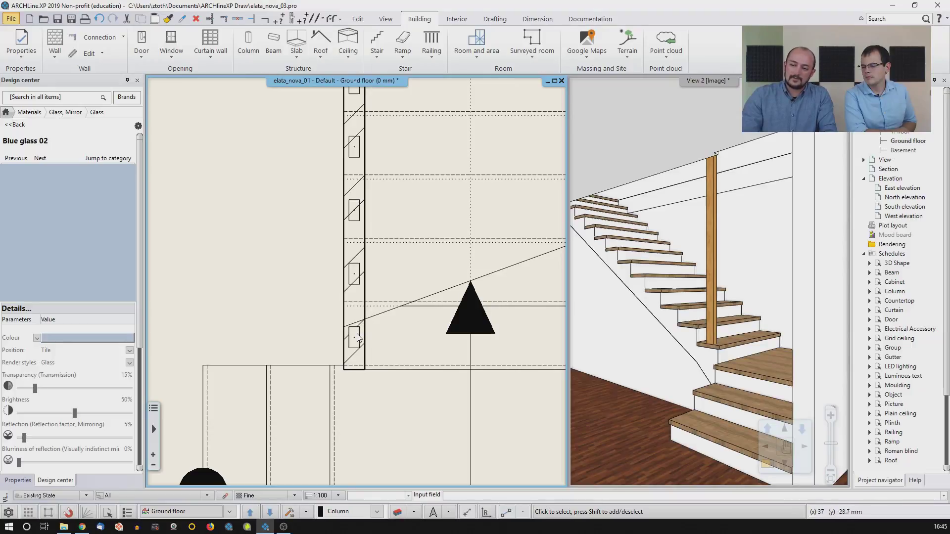
middle_click_drag(373, 204, 410, 354)
scroll(442, 267, "down", 6)
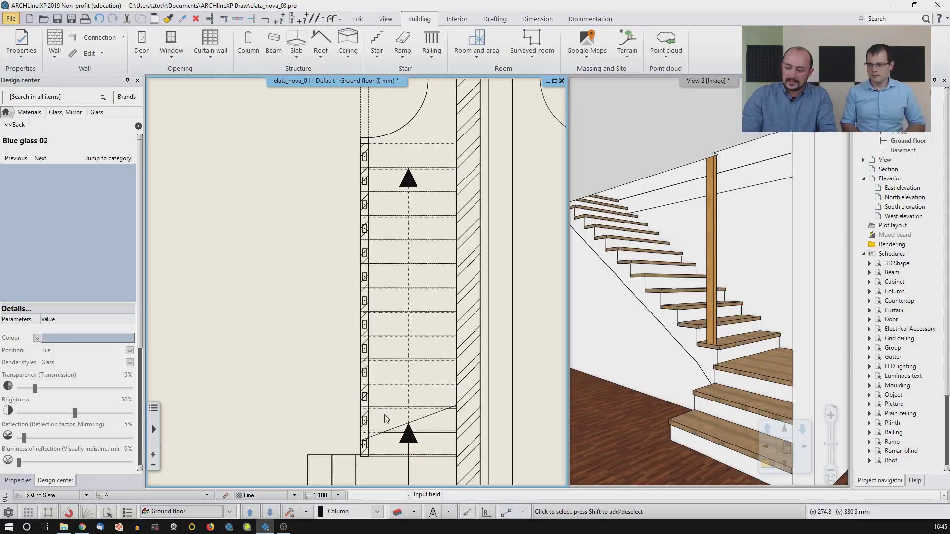
scroll(387, 419, "up", 4)
left_click(343, 366)
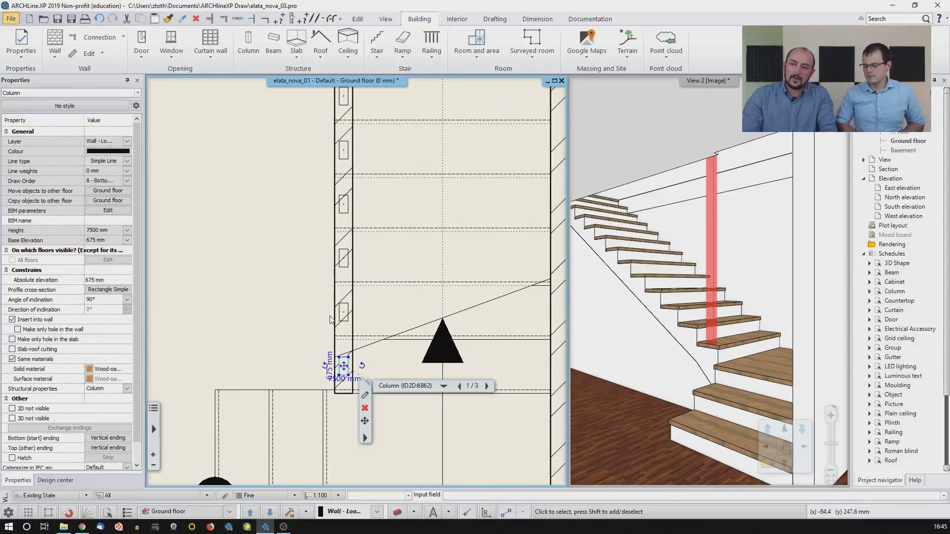
left_click(358, 19)
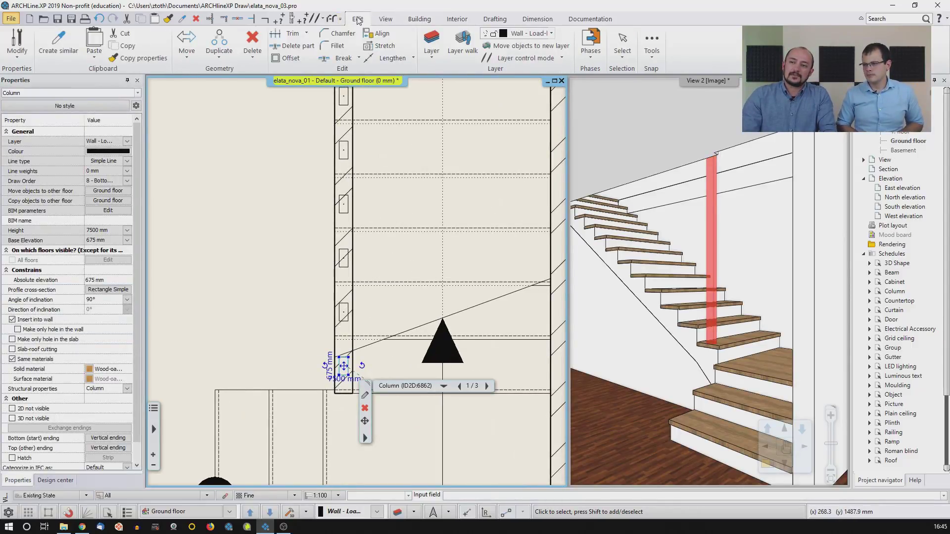
left_click(220, 55)
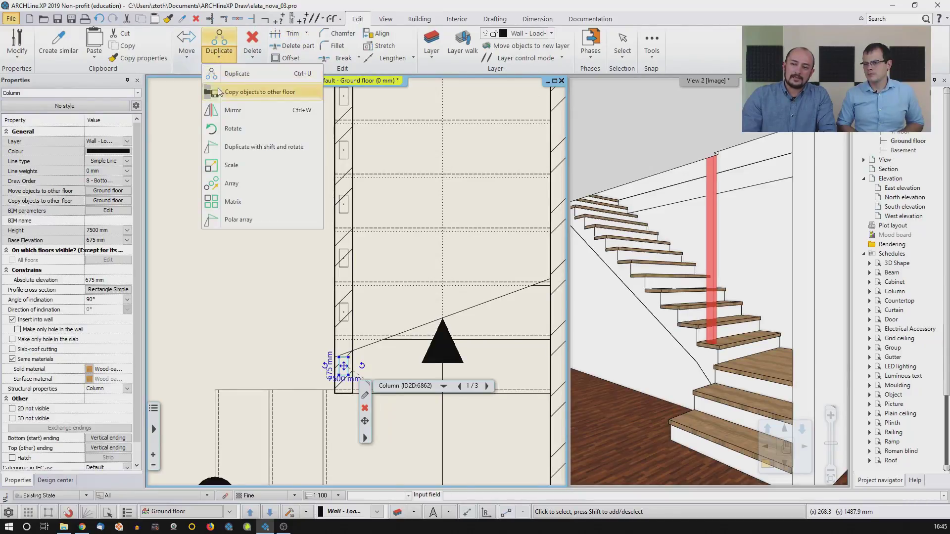
left_click(234, 191)
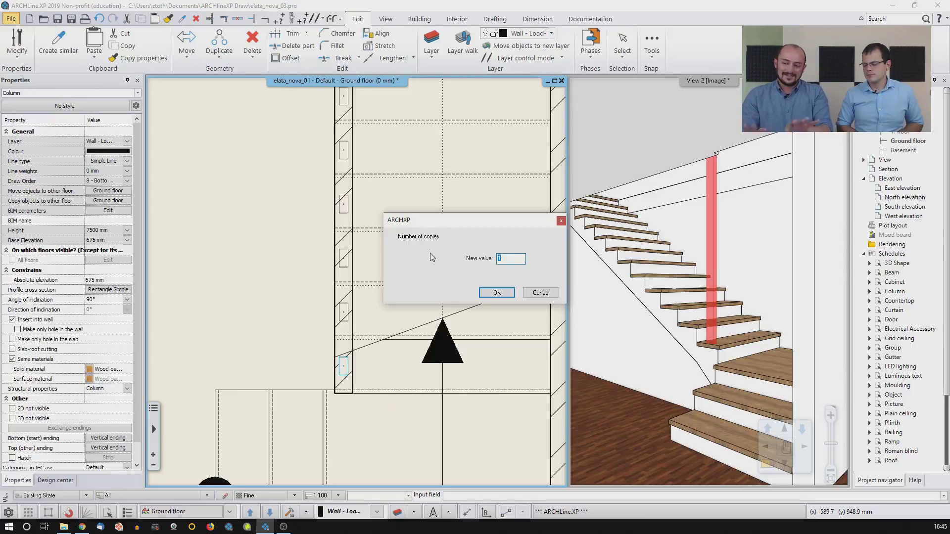
type("12")
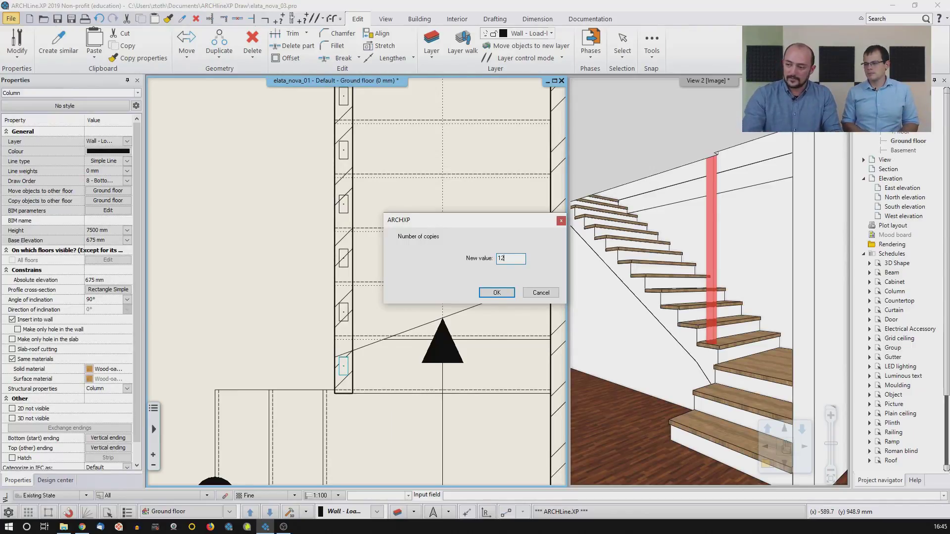
left_click(496, 293)
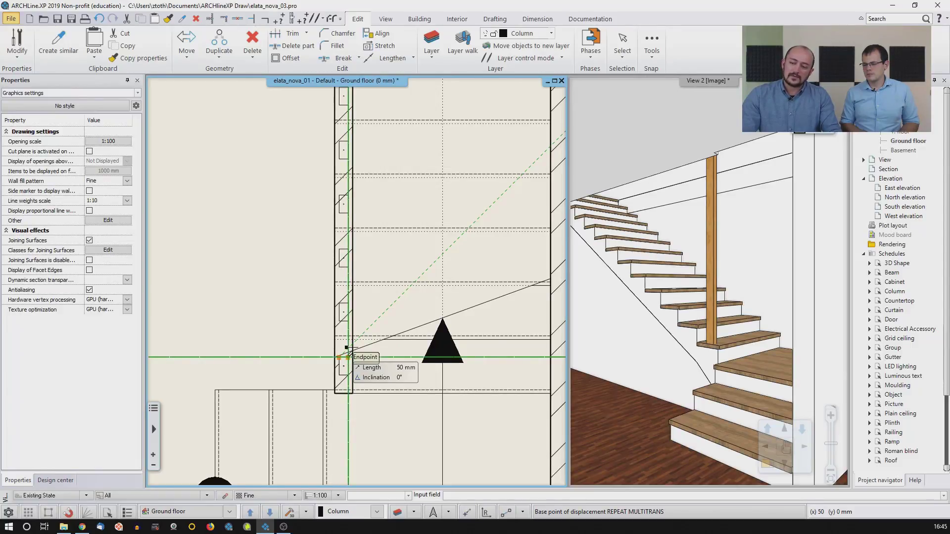
left_click(346, 356)
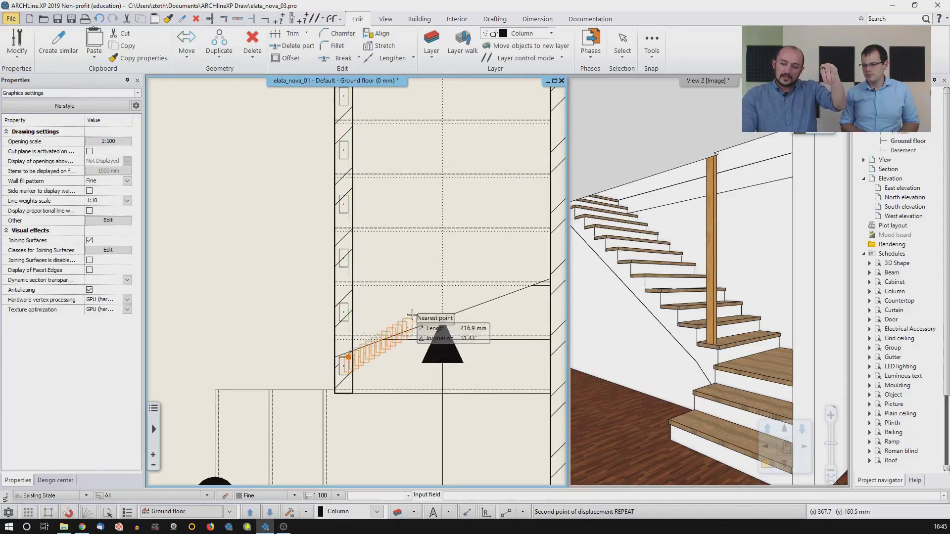
scroll(377, 194, "down", 2)
middle_click_drag(387, 143, 364, 269)
scroll(339, 238, "up", 3)
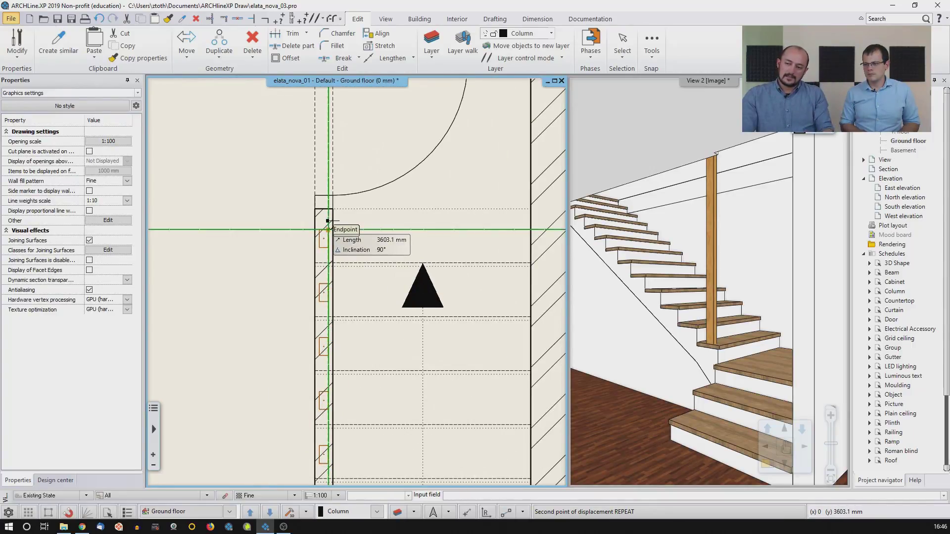
left_click(327, 221)
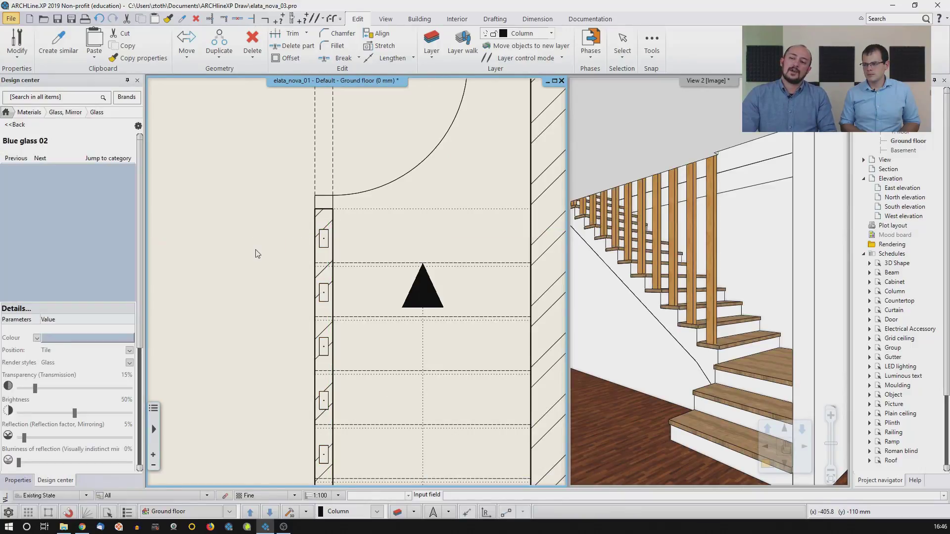
Step: Examine the new row of stair columns in the ground-floor plan and the whole house from outside in 3D
scroll(257, 254, "down", 3)
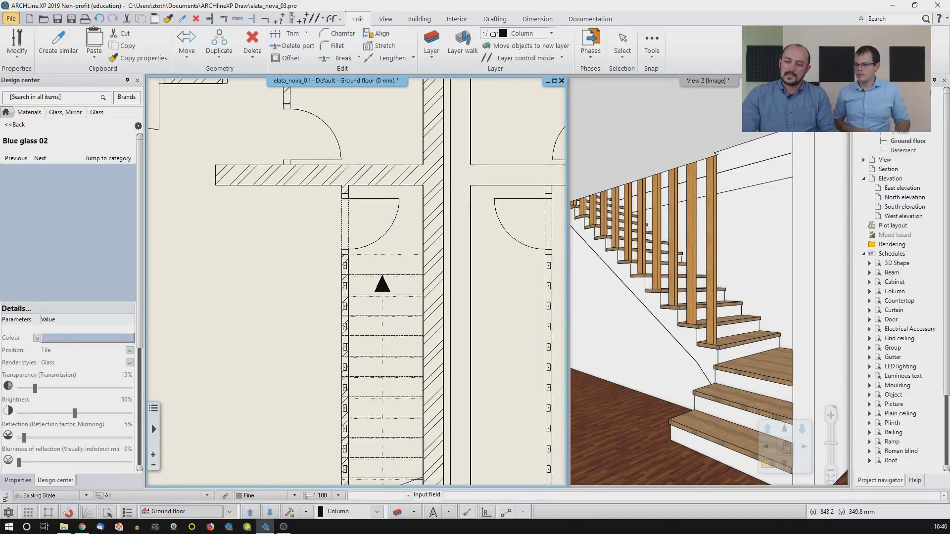
middle_click_drag(305, 253, 314, 167)
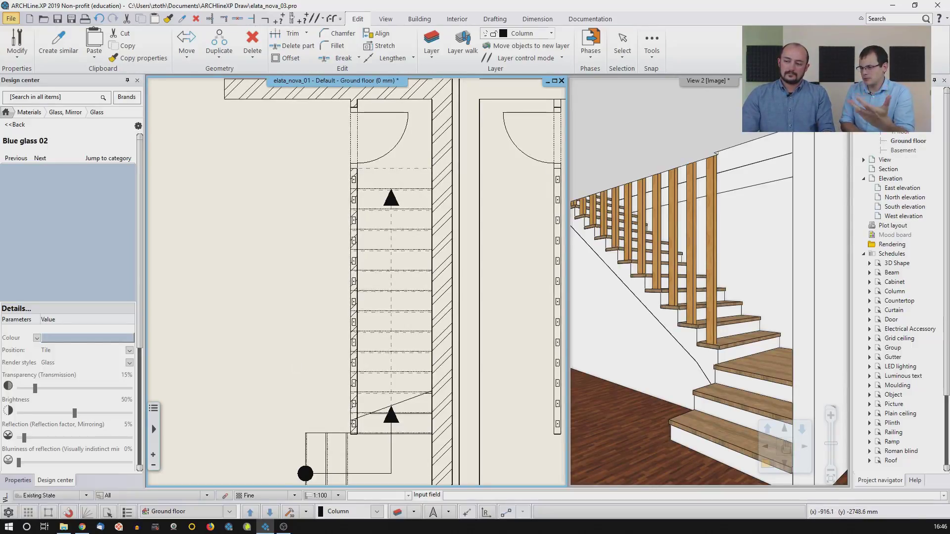
scroll(294, 367, "down", 5)
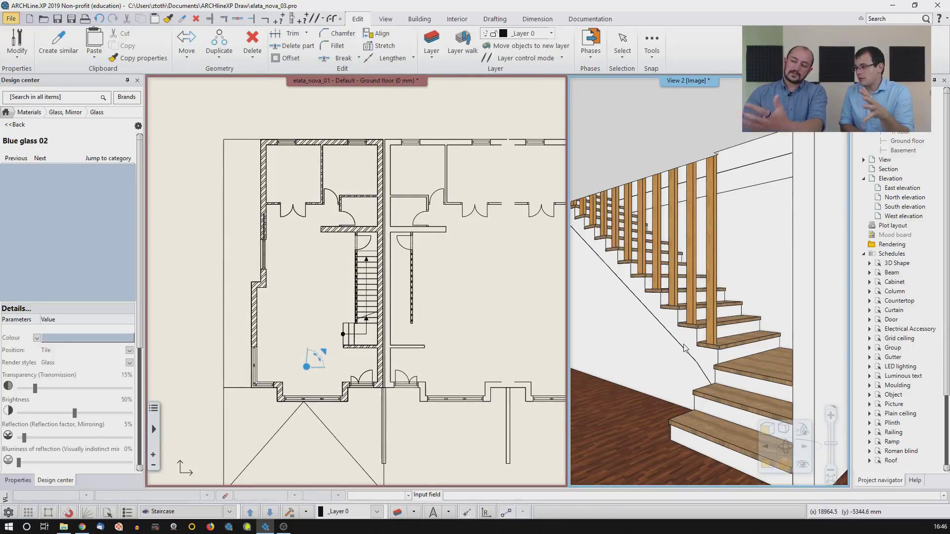
scroll(684, 345, "down", 8)
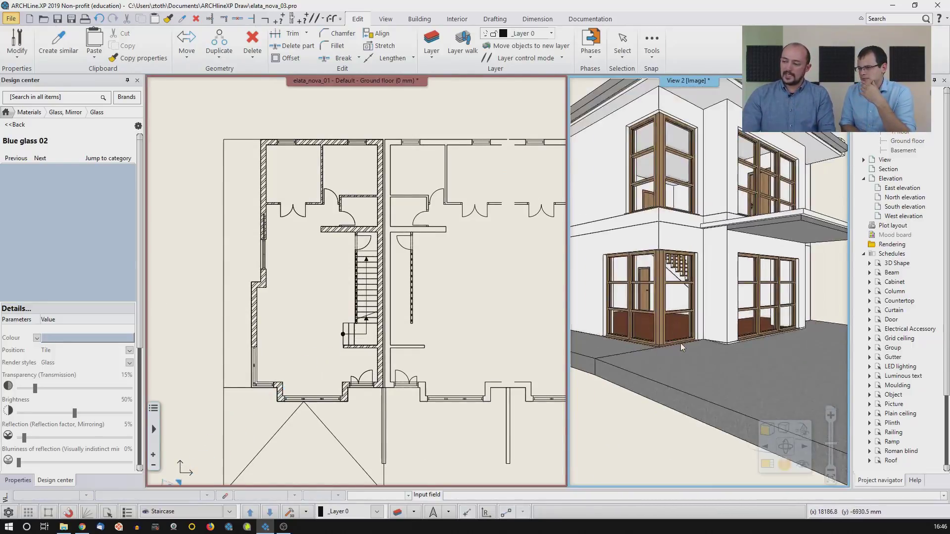
scroll(688, 345, "up", 2)
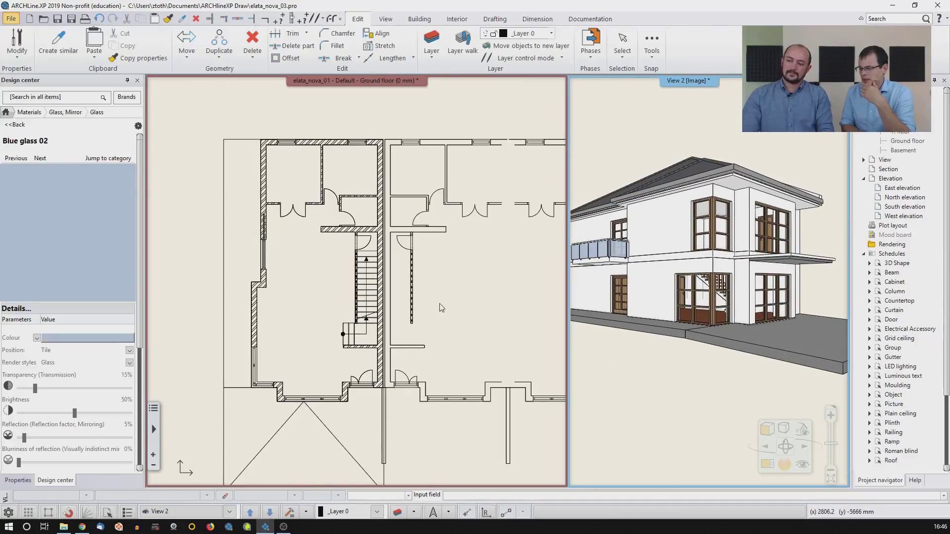
middle_click_drag(364, 324, 382, 321)
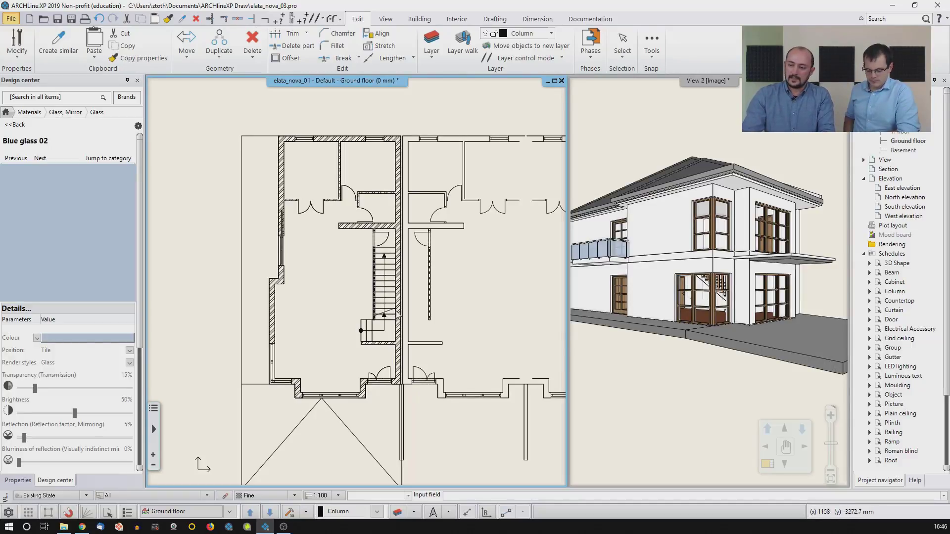
middle_click_drag(358, 323, 372, 324)
middle_click_drag(358, 393, 369, 380)
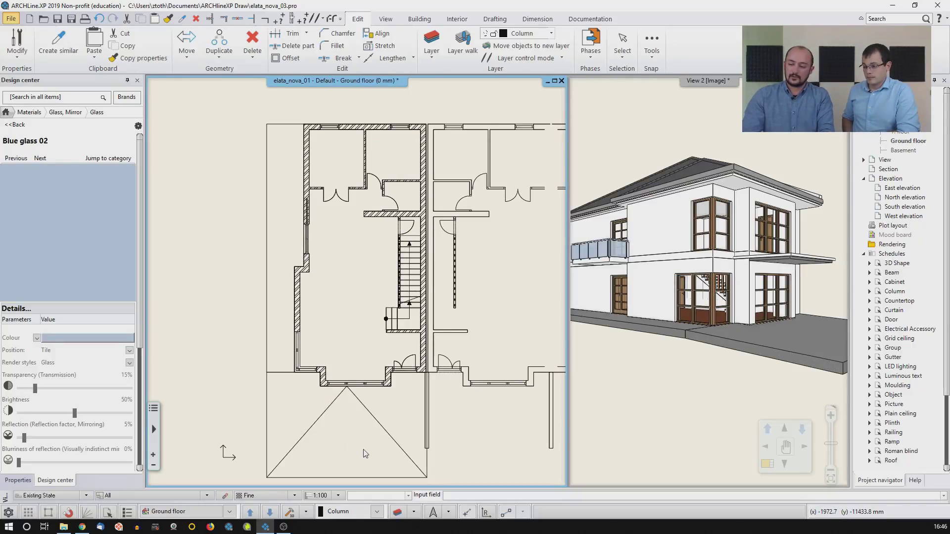
Step: Turn on the Column(1) layer of the elata_nova_START-Ground floor filter and accept the layer settings
left_click(396, 512)
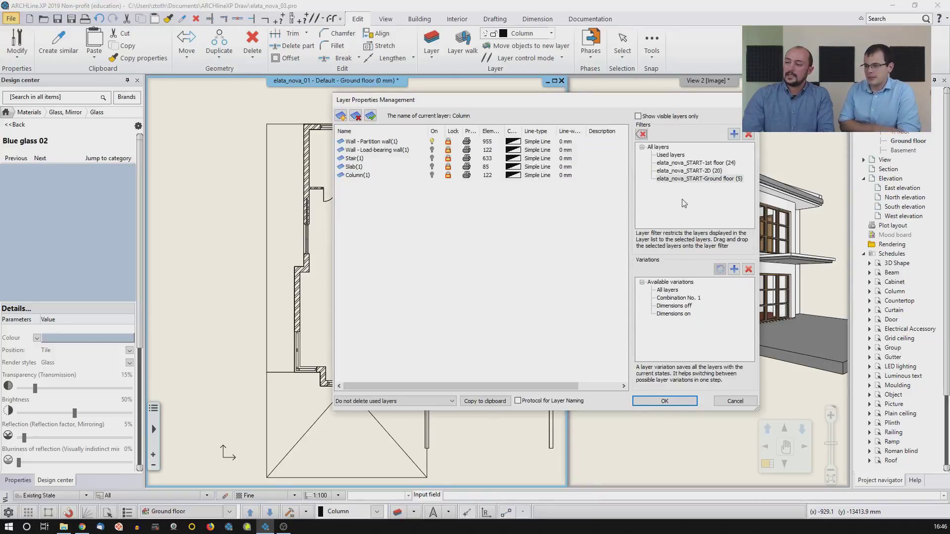
left_click(691, 178)
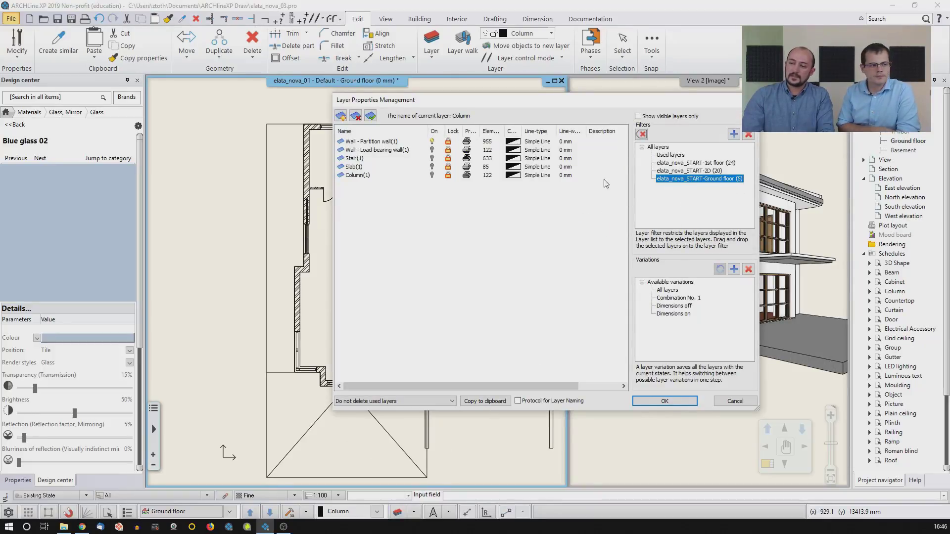
left_click(432, 178)
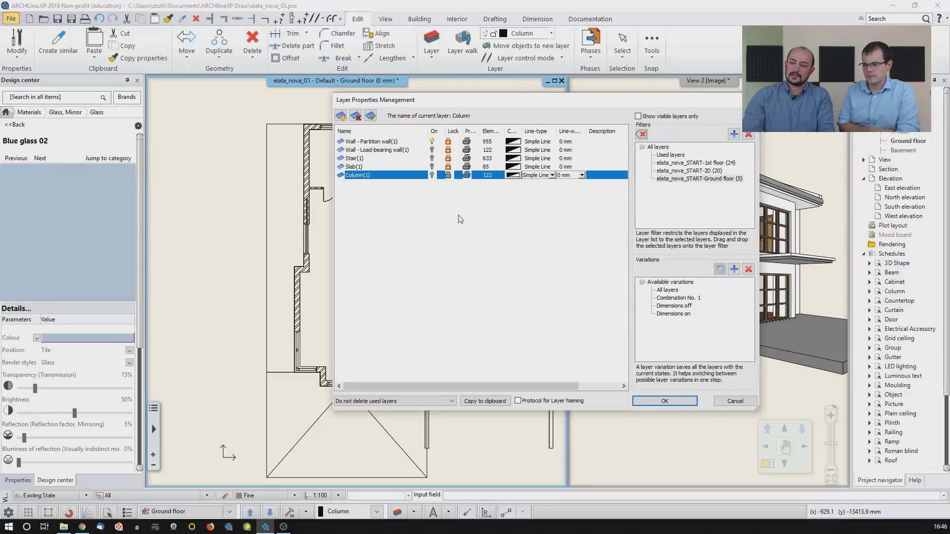
left_click(663, 401)
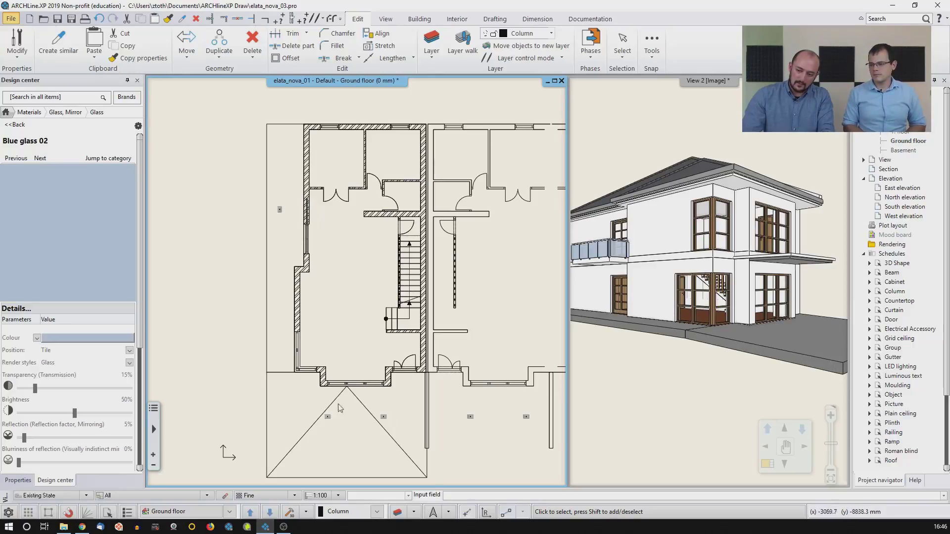
Step: Set the column properties' rectangular profile to a width of 300 mm and a height of 200 mm
scroll(347, 369, "up", 2)
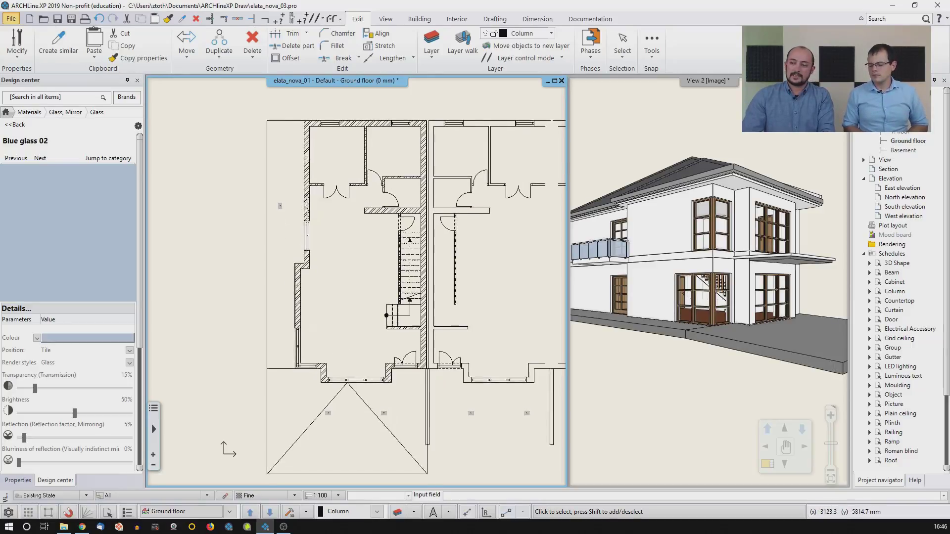
scroll(363, 370, "up", 1)
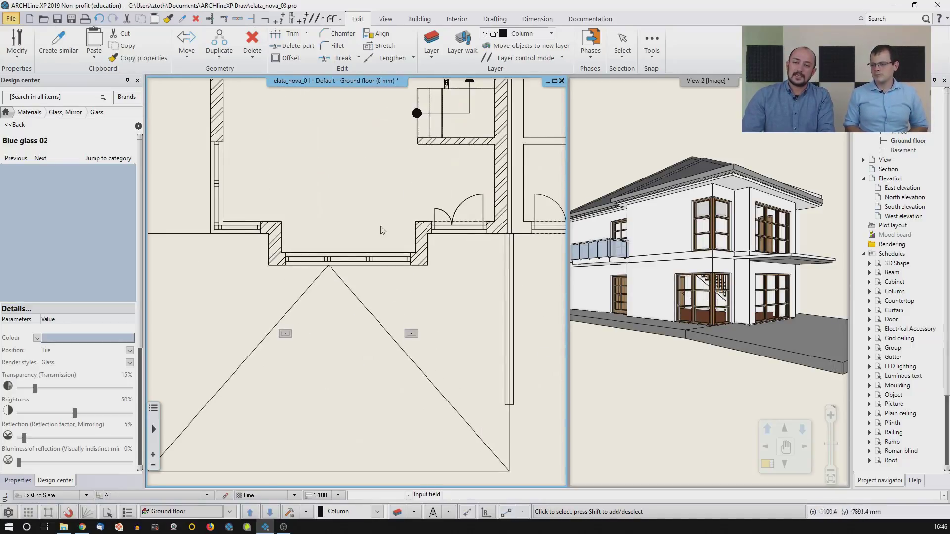
left_click(419, 18)
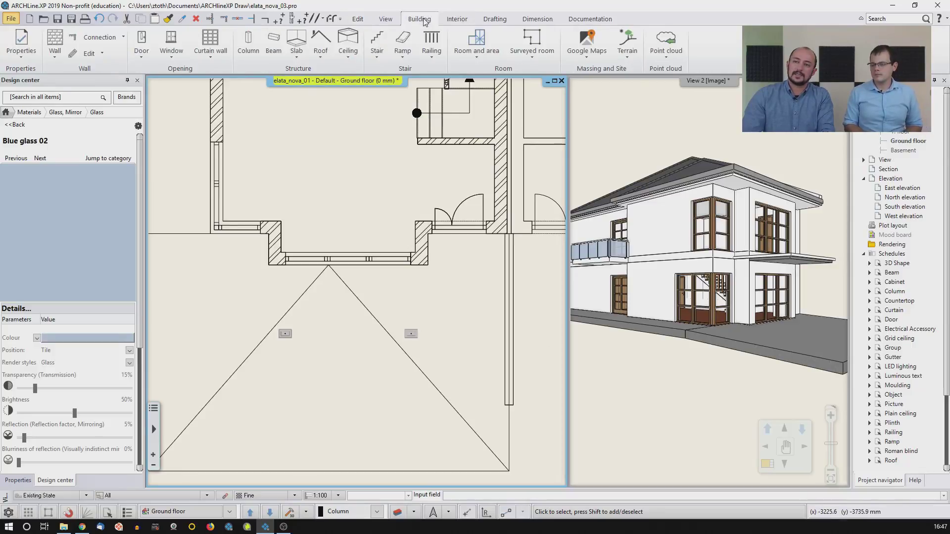
left_click(31, 55)
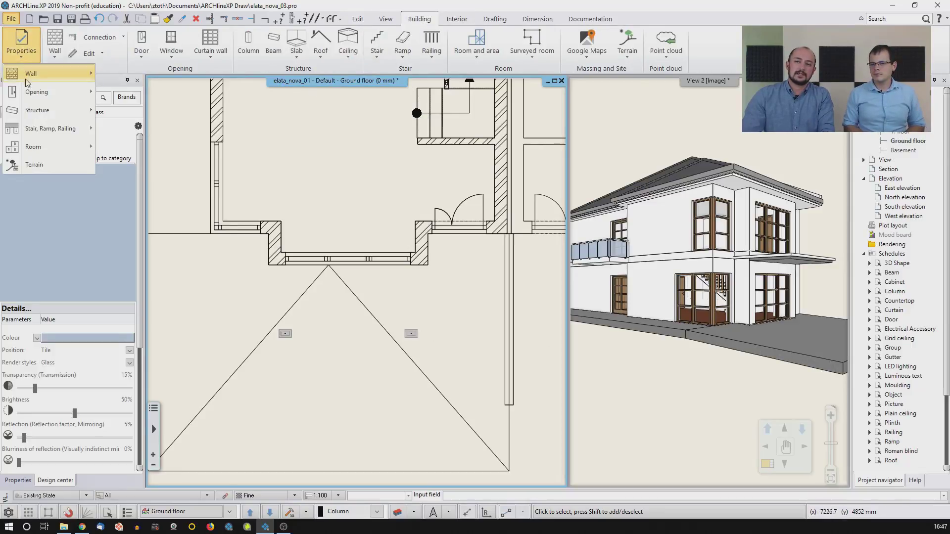
mouse_move(25, 111)
left_click(146, 112)
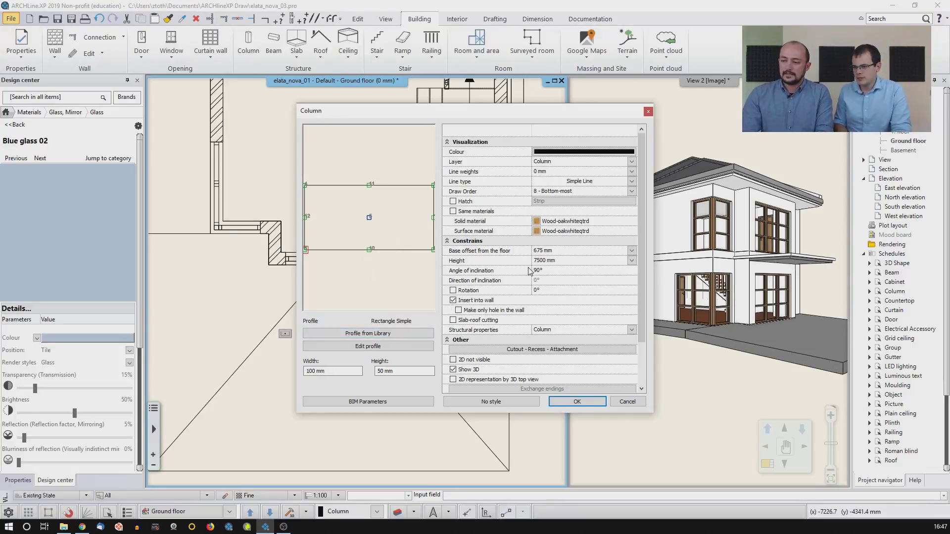
left_click(556, 261)
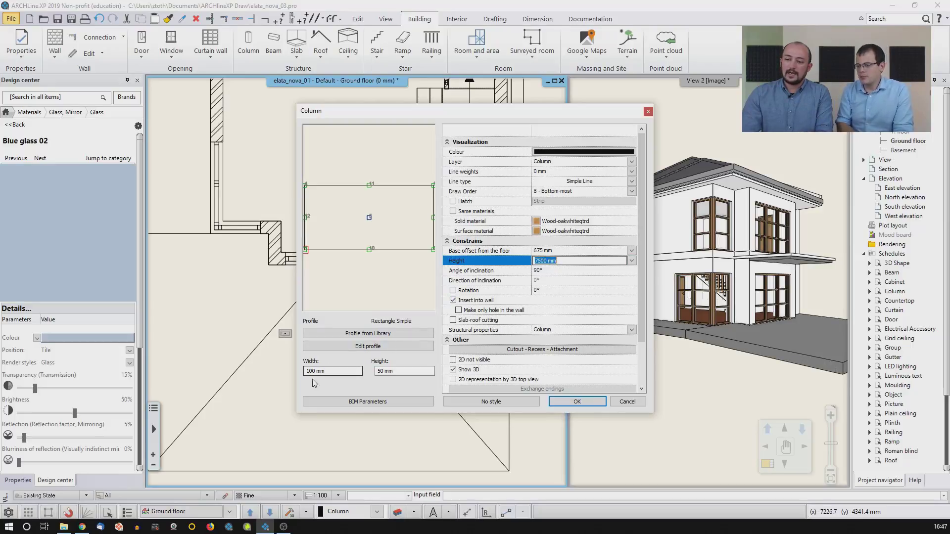
left_click(376, 371)
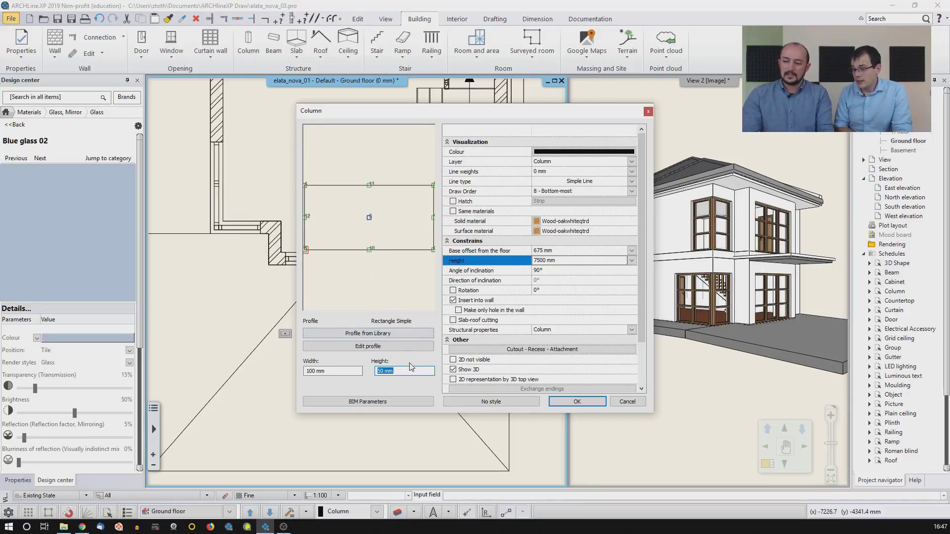
left_click(325, 372)
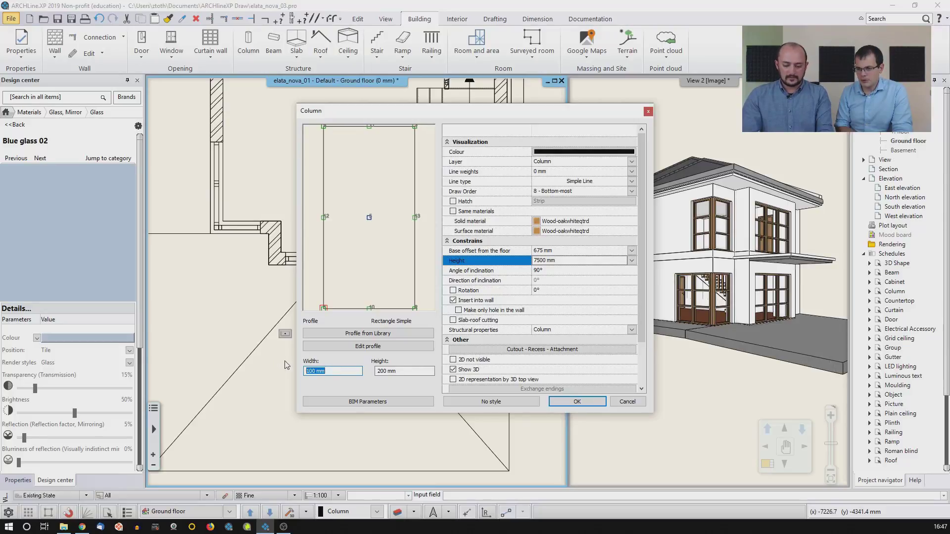
type("300")
left_click(382, 372)
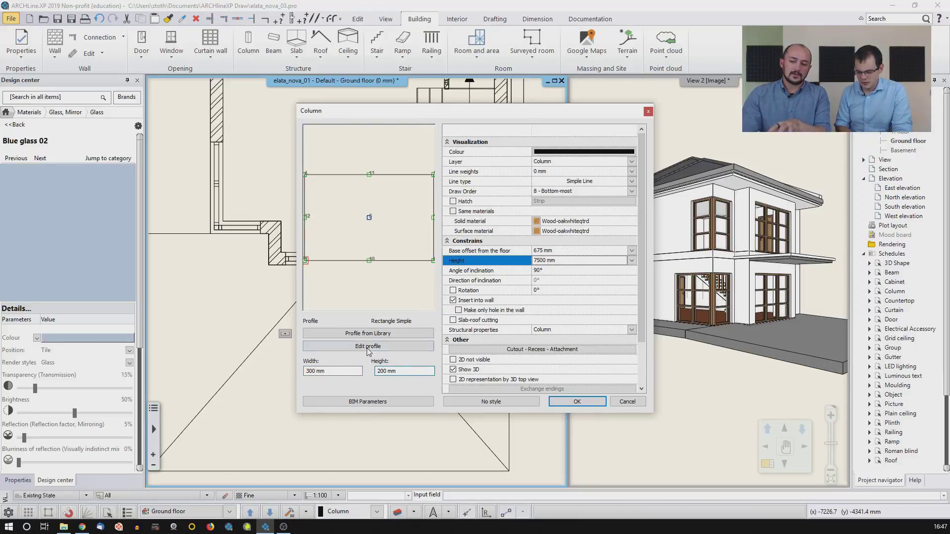
left_click(370, 345)
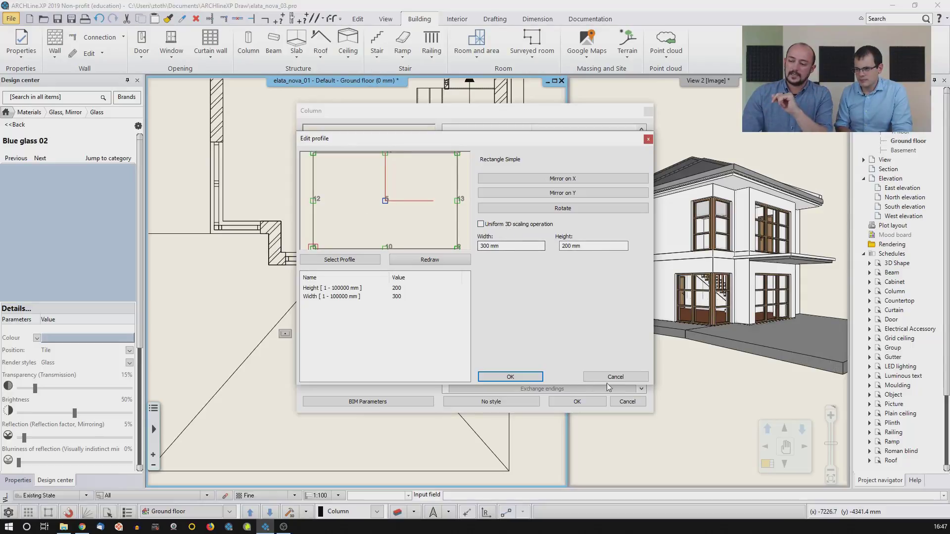
left_click(511, 377)
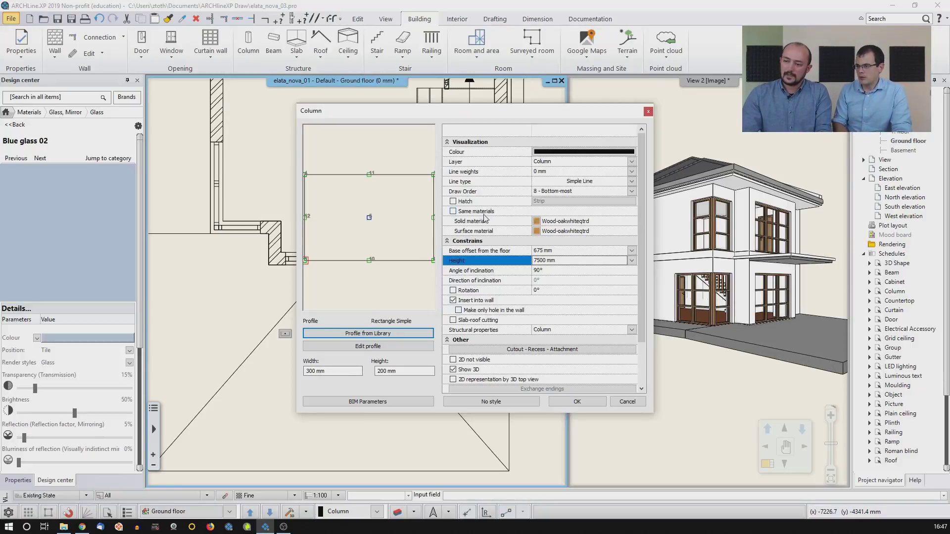
Step: Search the material library for stonewall and assign Stonewall_048 as the column's solid material
left_click(539, 221)
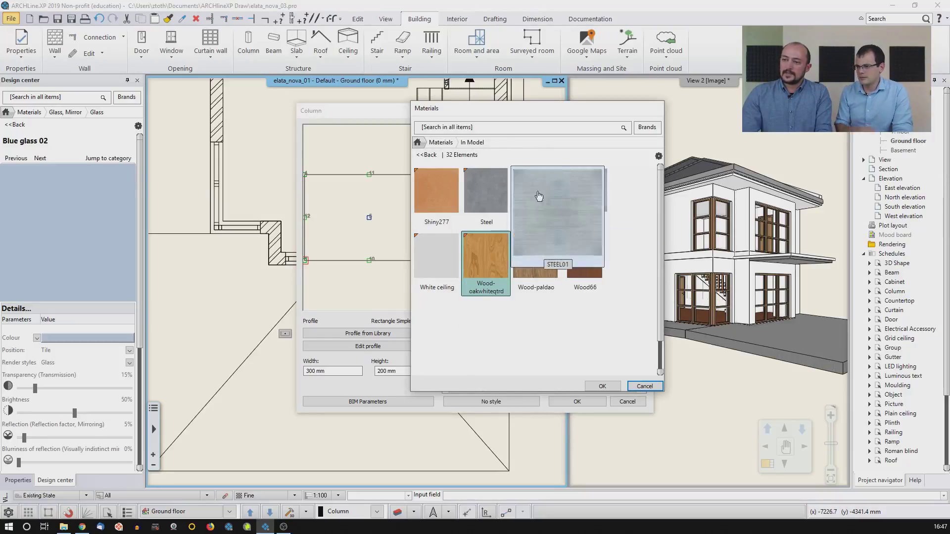
scroll(657, 287, "up", 5)
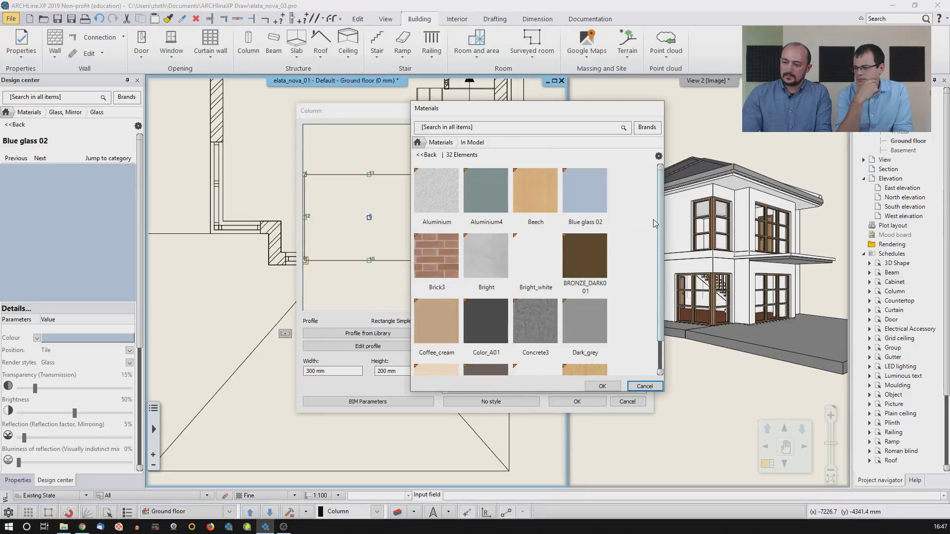
left_click(426, 146)
left_click(432, 130)
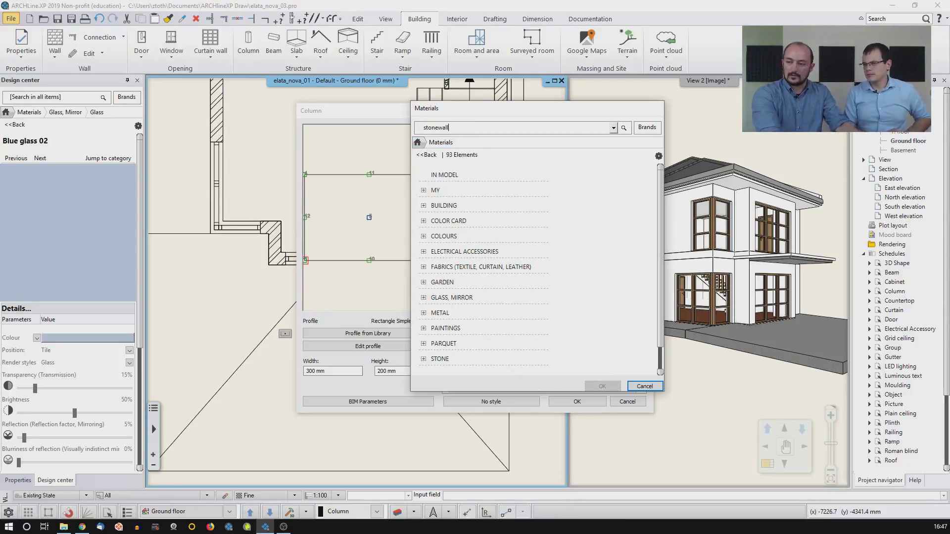
key("Return")
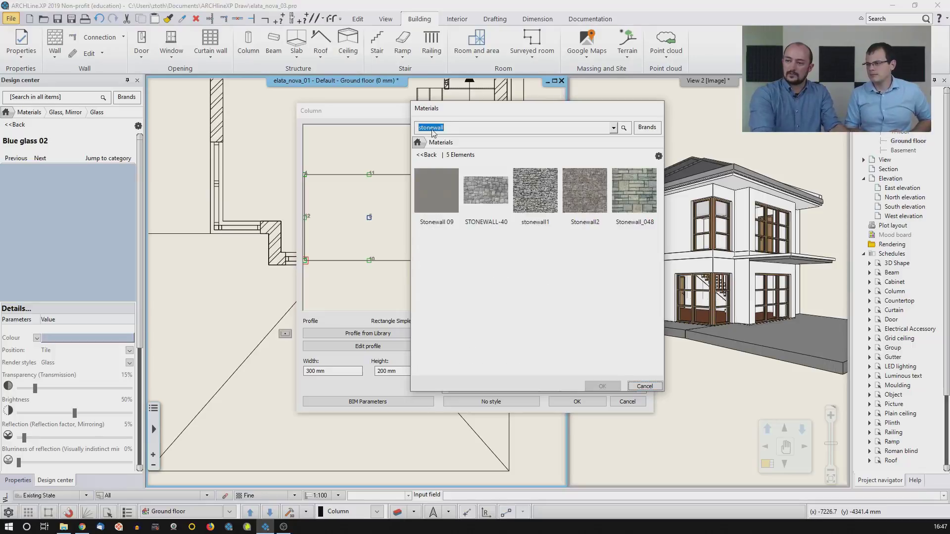
left_click(637, 210)
left_click(601, 386)
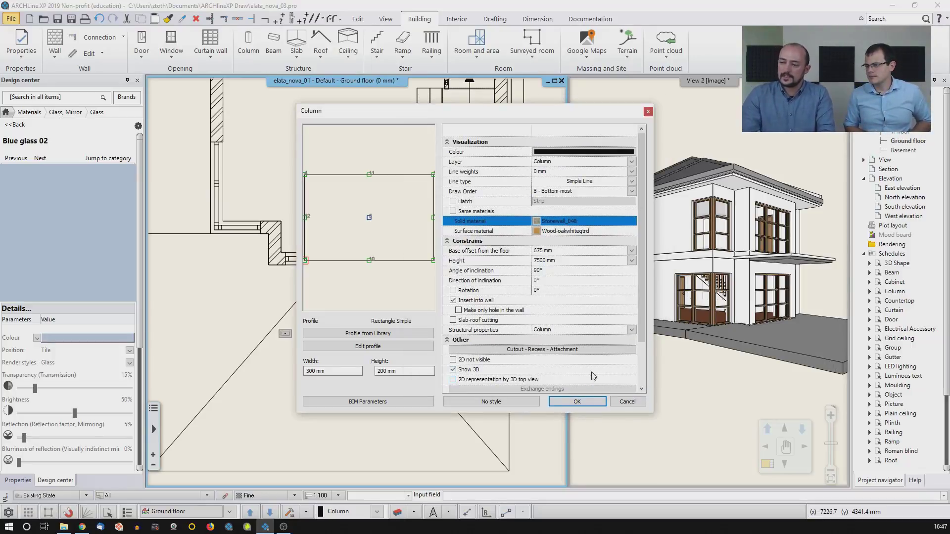
Step: Assign Stonewall_048 from the model's materials as the column's surface material
left_click(551, 232)
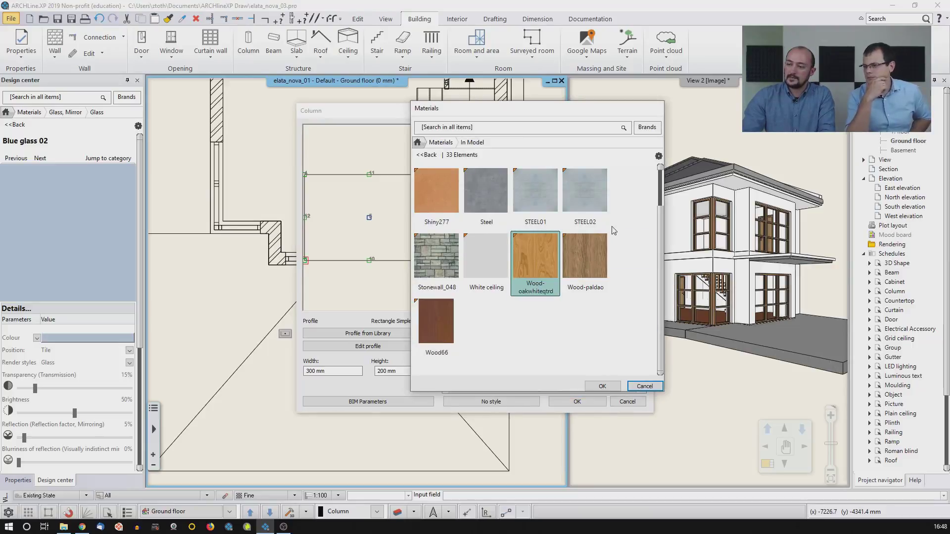
left_click(443, 272)
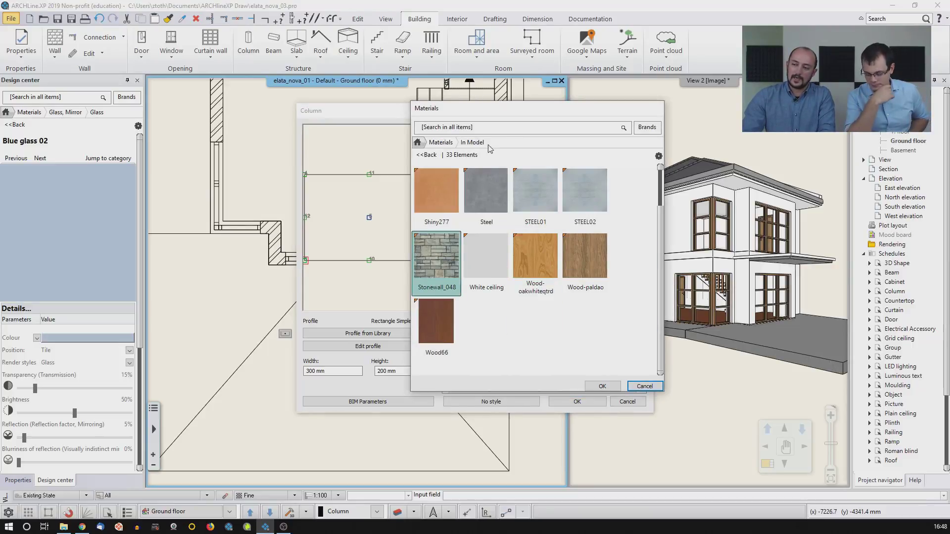
left_click(602, 386)
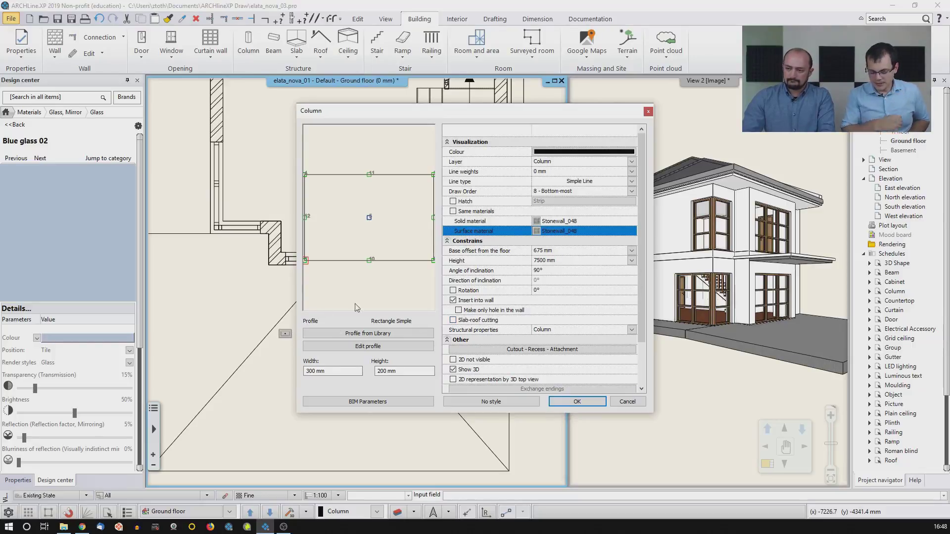
Step: Set the column's base offset from the floor to -200 mm and its height to 2700 mm
left_click(553, 250)
type("-200")
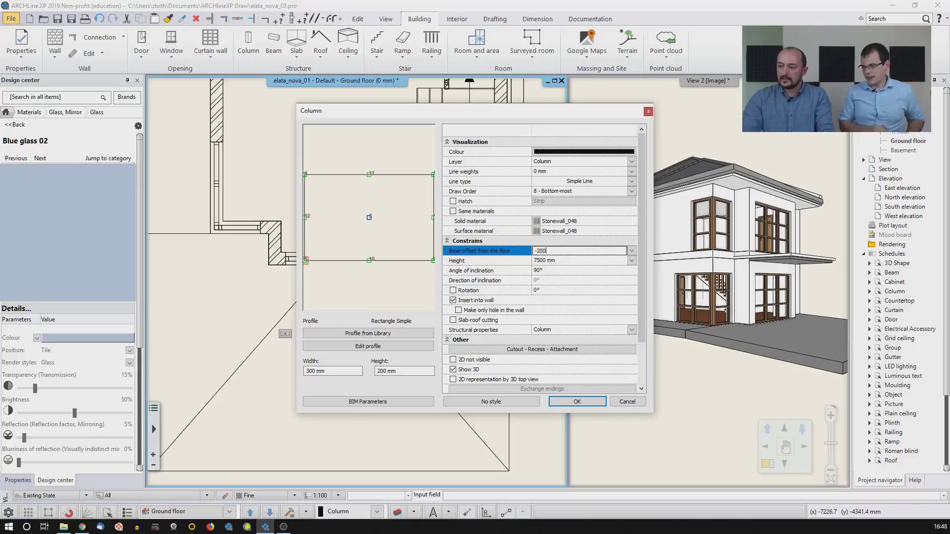
left_click(552, 260)
type("2700")
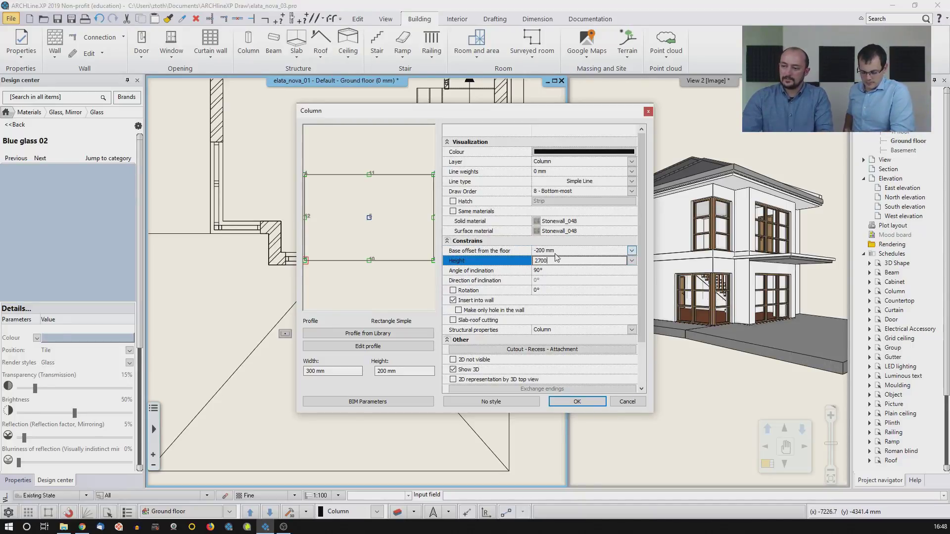
left_click(555, 251)
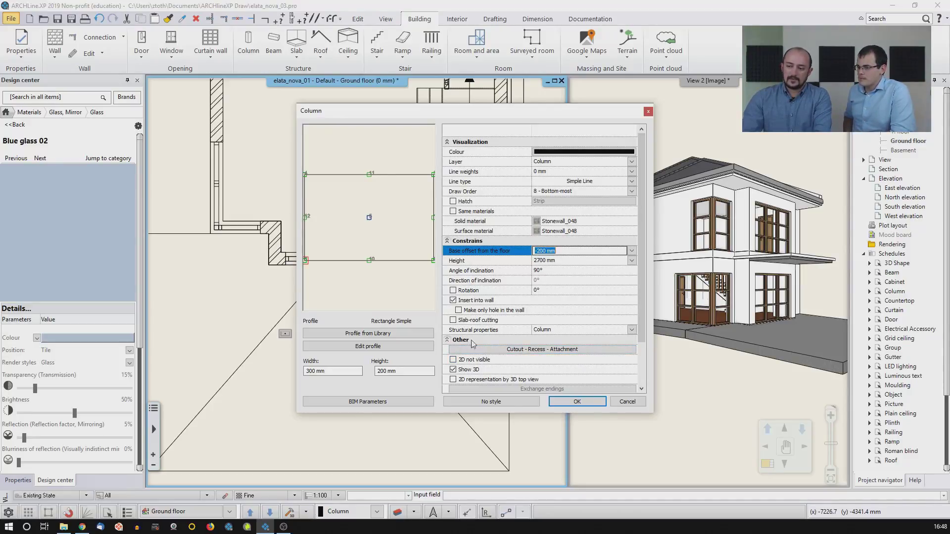
Step: Insert a new element in the column's Cutout - Recess - Attachment settings and make its type Attachment
left_click(533, 350)
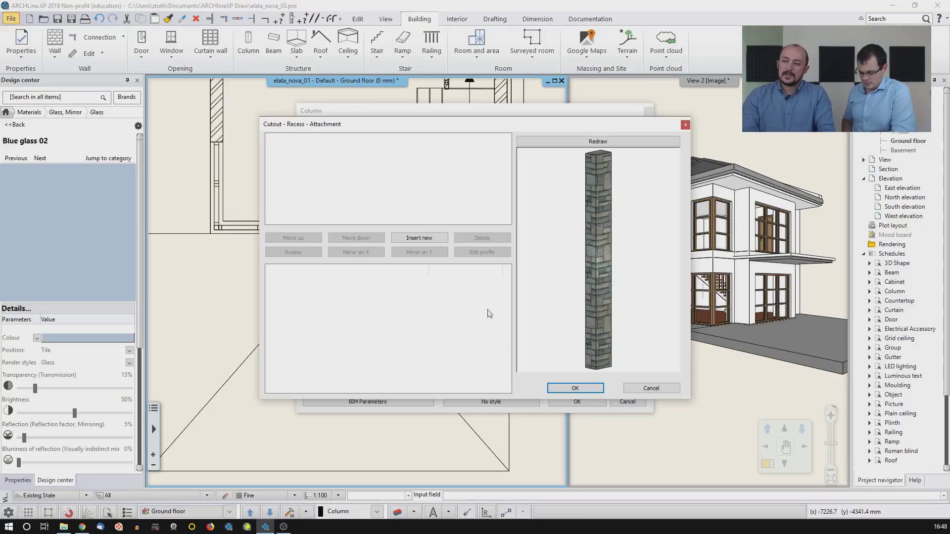
left_click(403, 243)
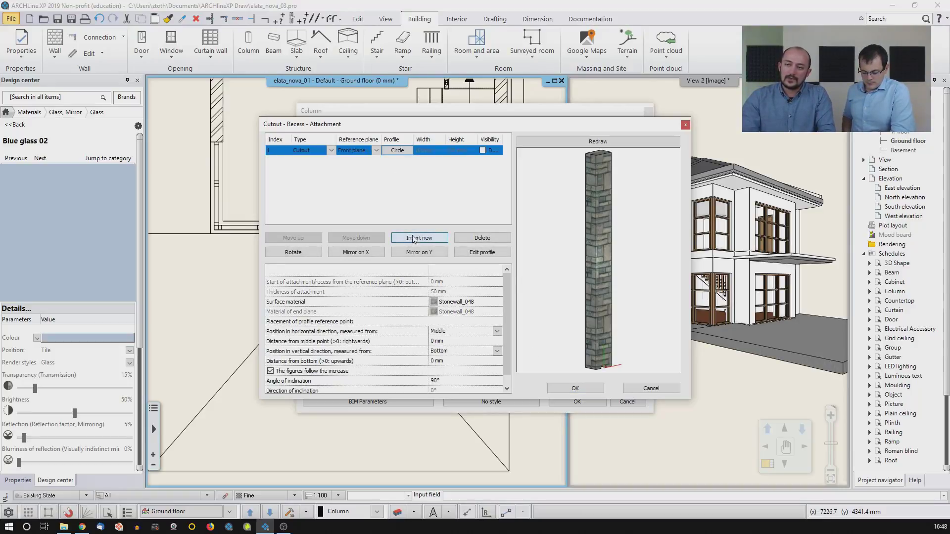
scroll(609, 290, "up", 5)
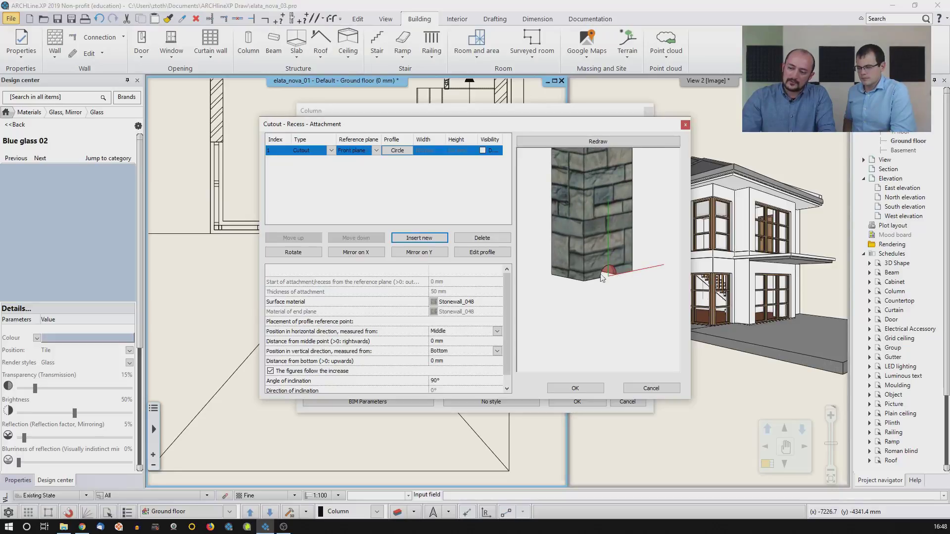
scroll(581, 232, "down", 5)
left_click(322, 150)
left_click(317, 176)
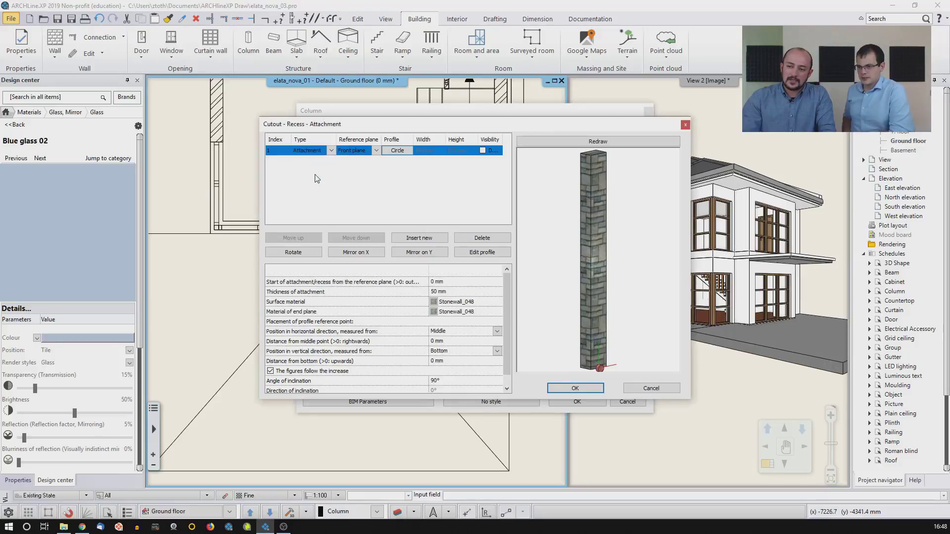
Step: Measure the attachment's vertical position from the top of the column
scroll(598, 369, "up", 7)
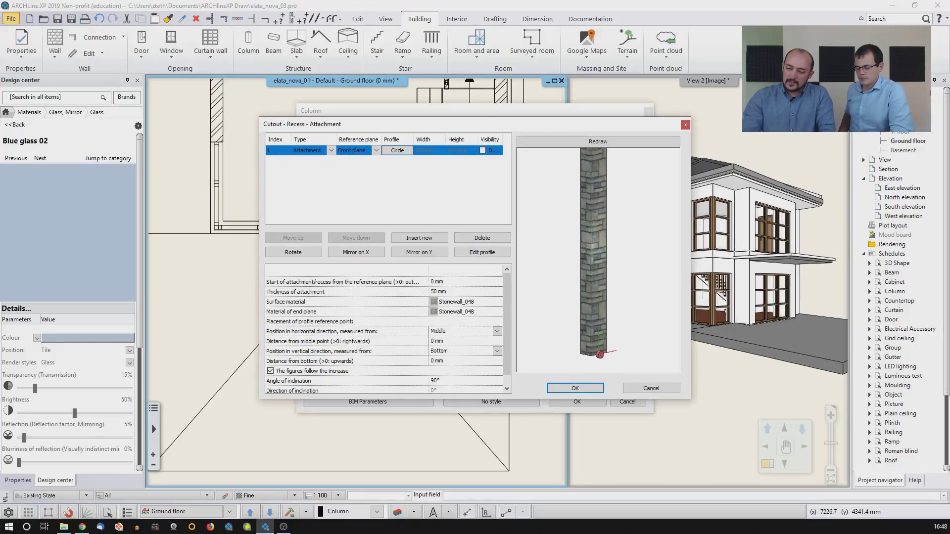
scroll(598, 297, "down", 9)
middle_click_drag(595, 246, 585, 318)
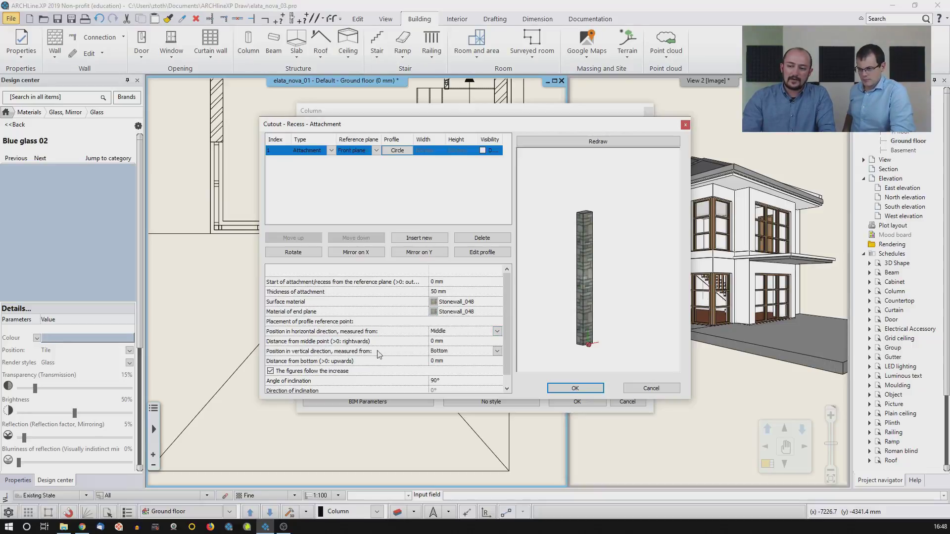
left_click(479, 353)
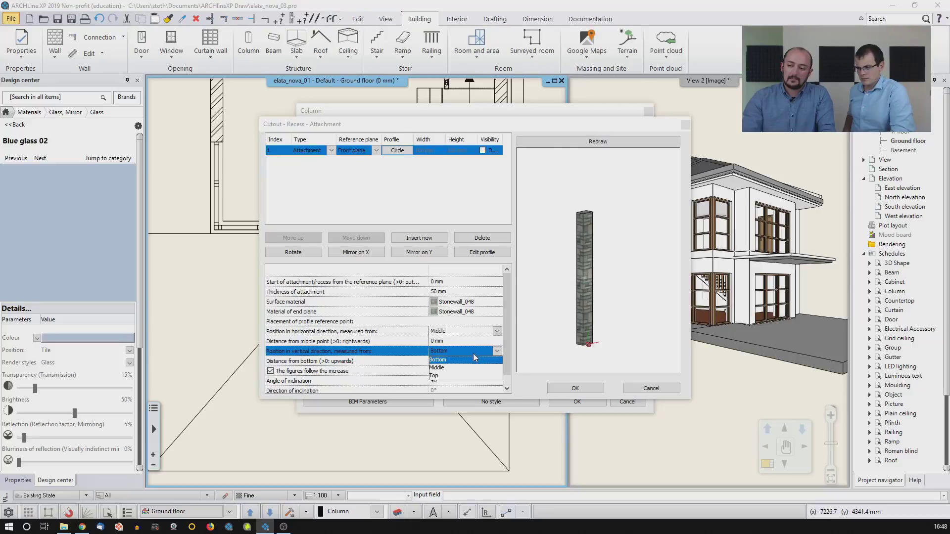
left_click(443, 376)
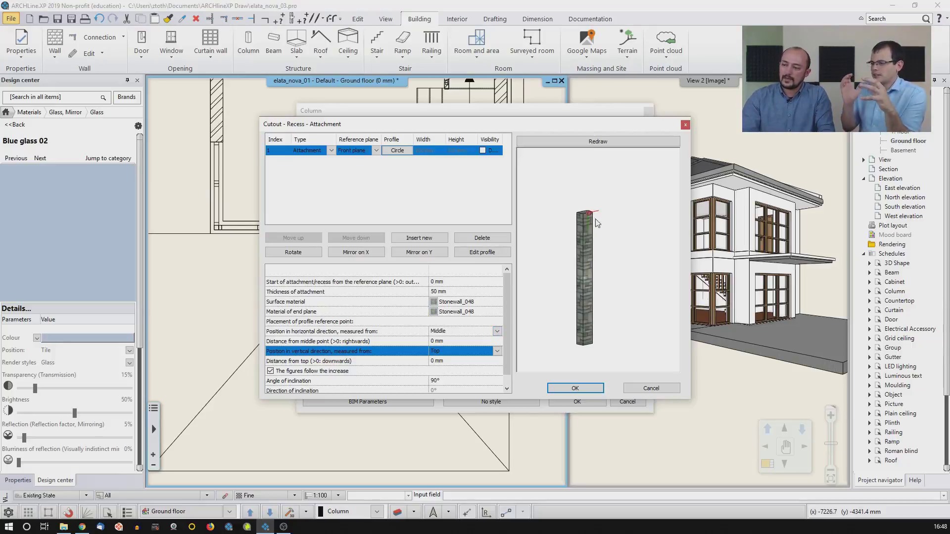
Step: Replace the attachment's circular profile with Rectangle Simple from the profile library and accept the profile
scroll(612, 237, "up", 4)
left_click(398, 151)
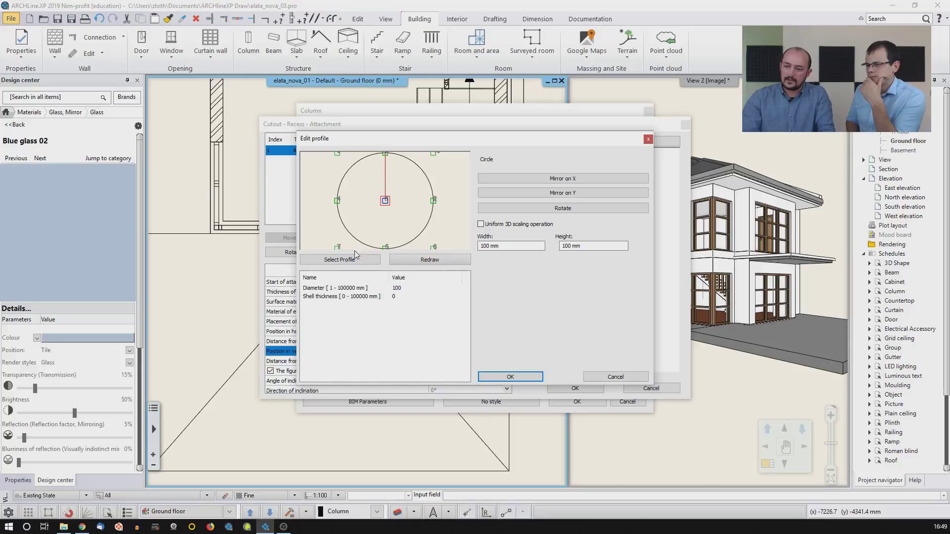
left_click(339, 259)
scroll(584, 298, "down", 3)
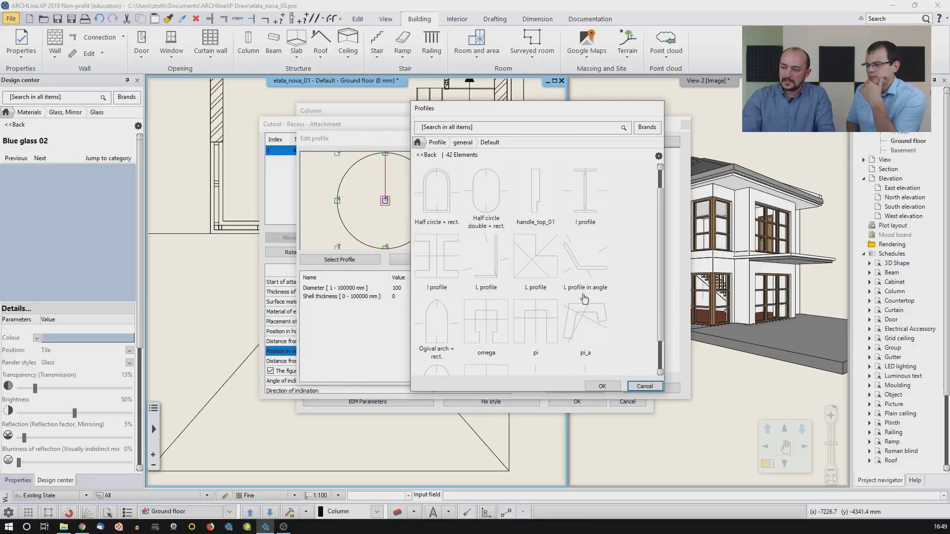
scroll(588, 302, "down", 1)
left_click(594, 205)
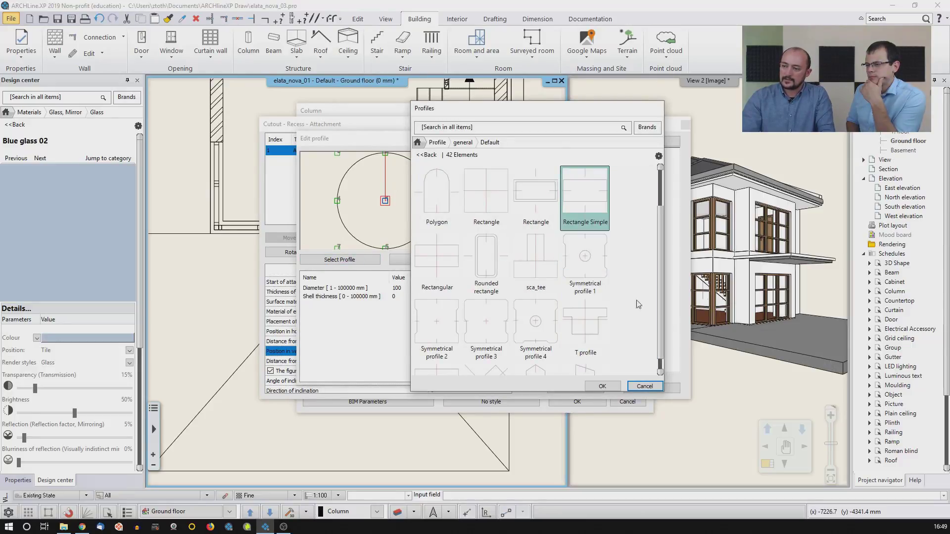
left_click(597, 386)
left_click_drag(511, 246, 446, 246)
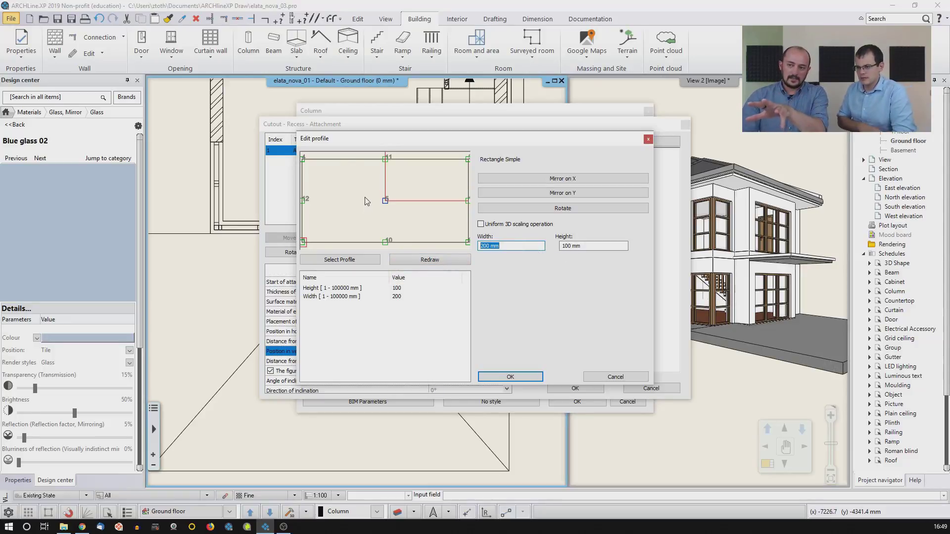
left_click(500, 375)
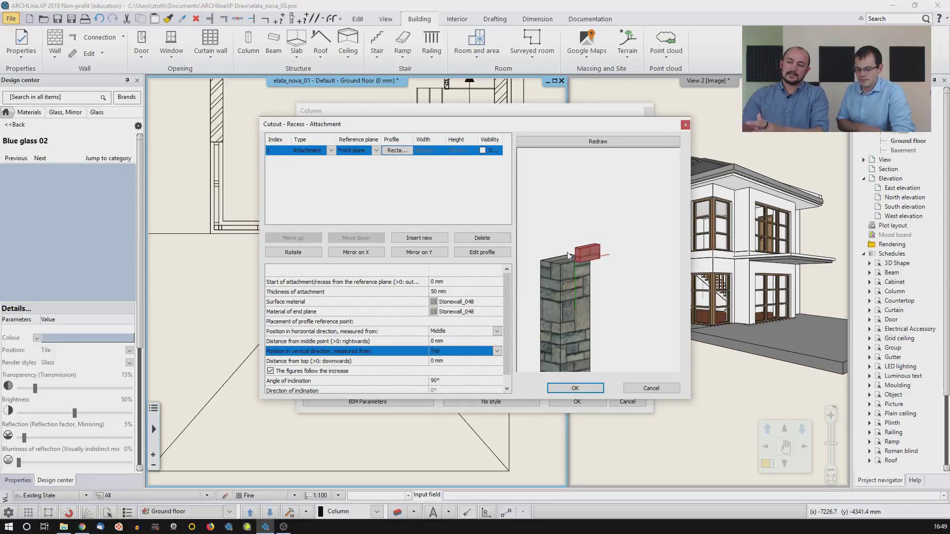
Step: Set the attachment profile's reference point to the middle of the rectangle's lower edge and accept the profile
left_click(401, 153)
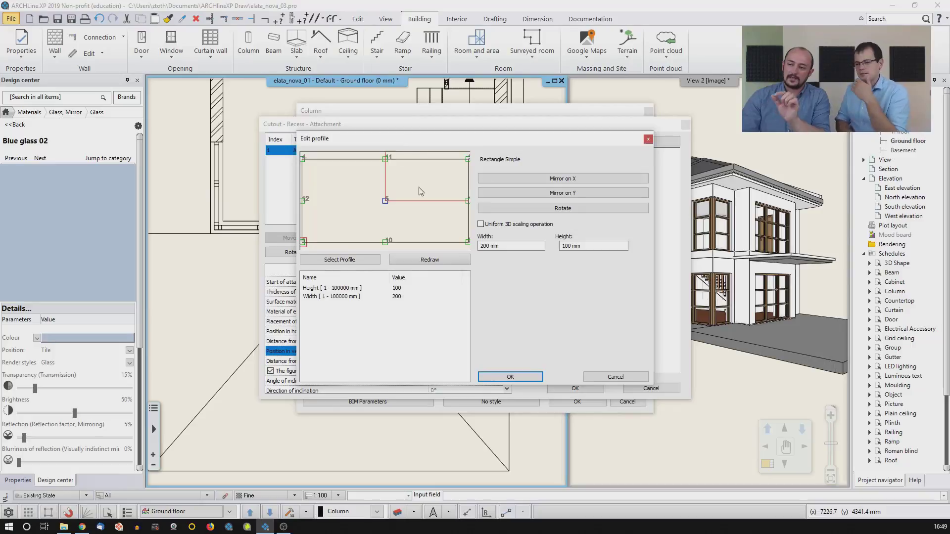
left_click(386, 241)
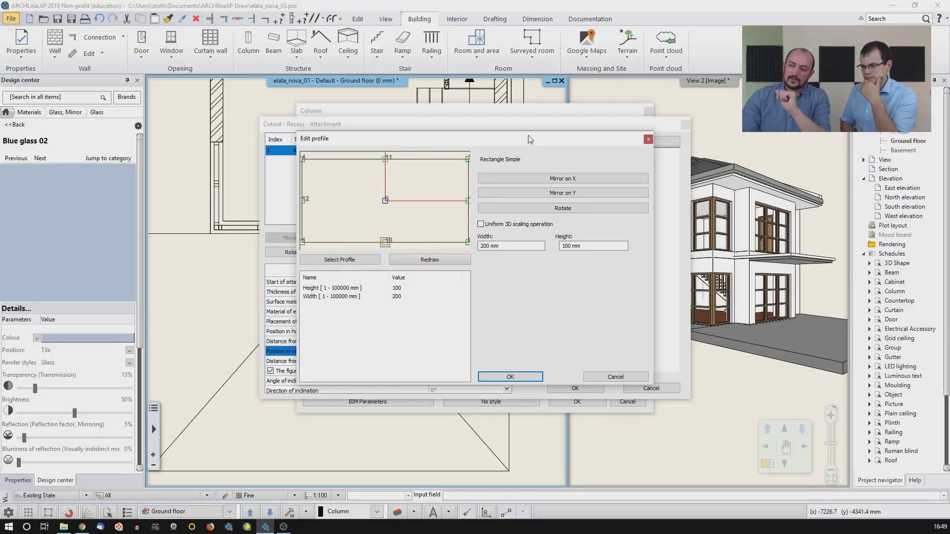
left_click_drag(529, 139, 356, 146)
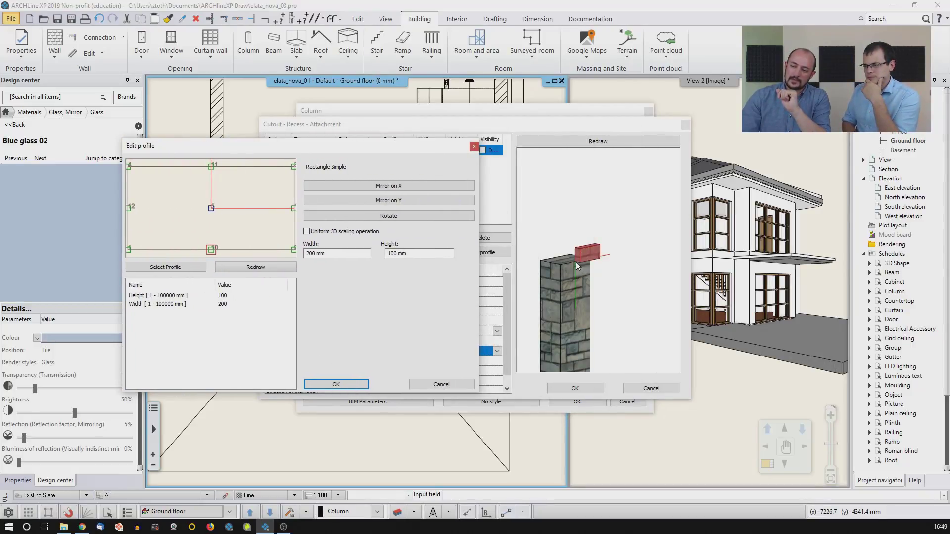
left_click(336, 385)
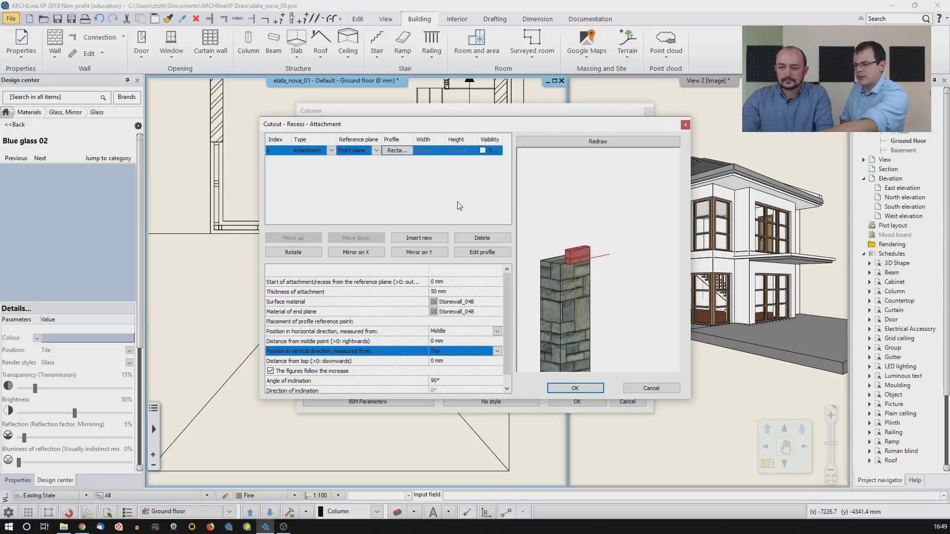
Step: Start the attachment at -150 from the reference plane, set its thickness to 100, and redraw the preview
left_click(453, 281)
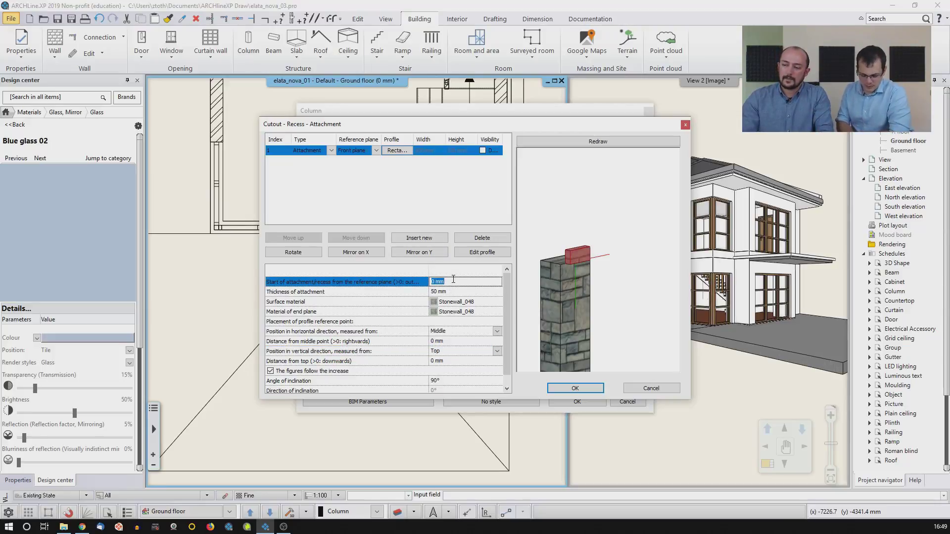
type("-150")
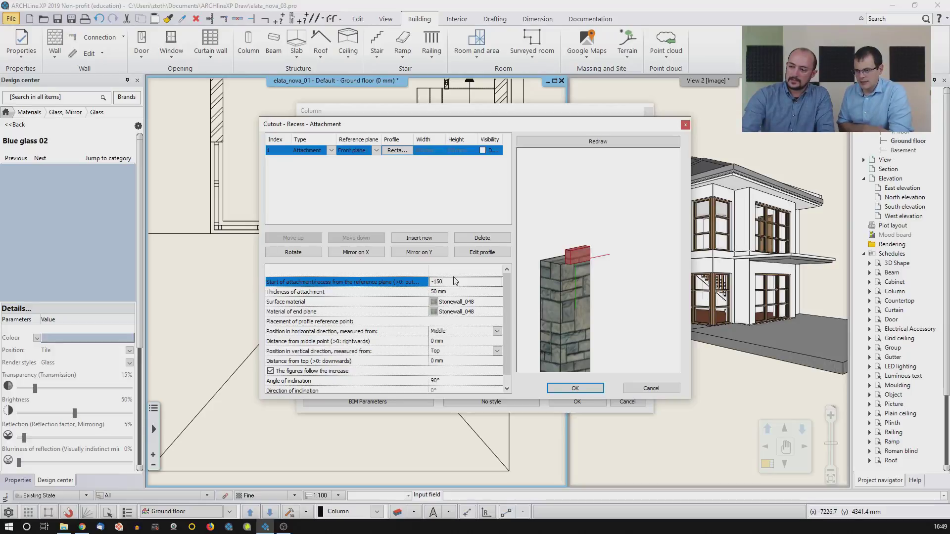
left_click(599, 142)
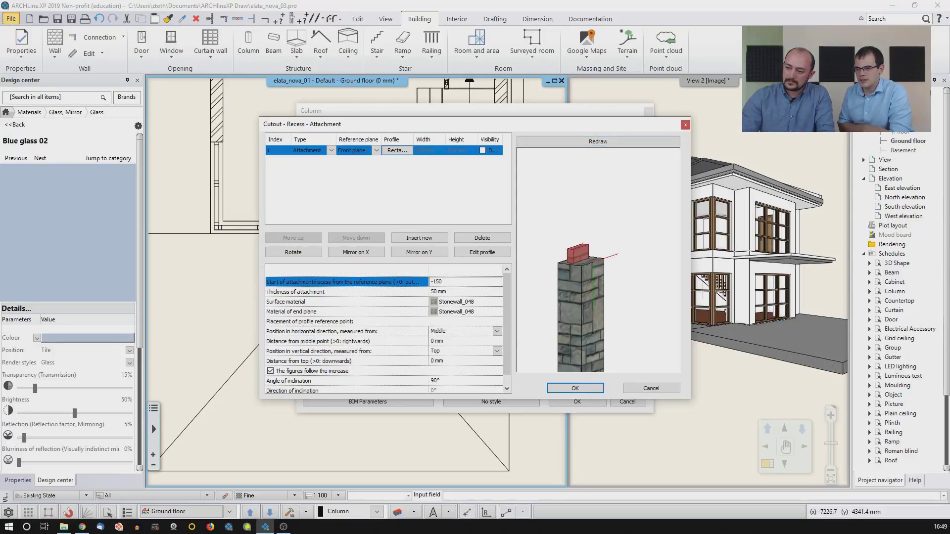
left_click(359, 293)
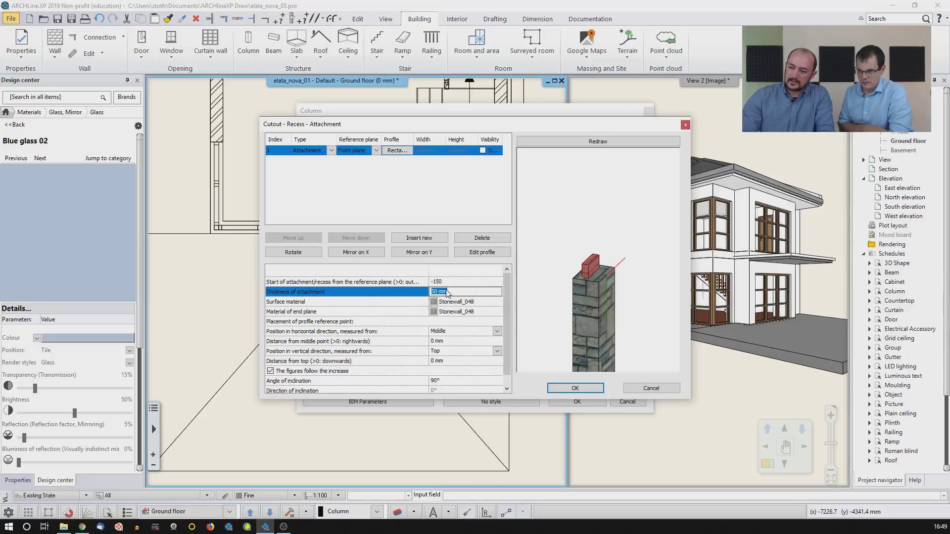
type("100")
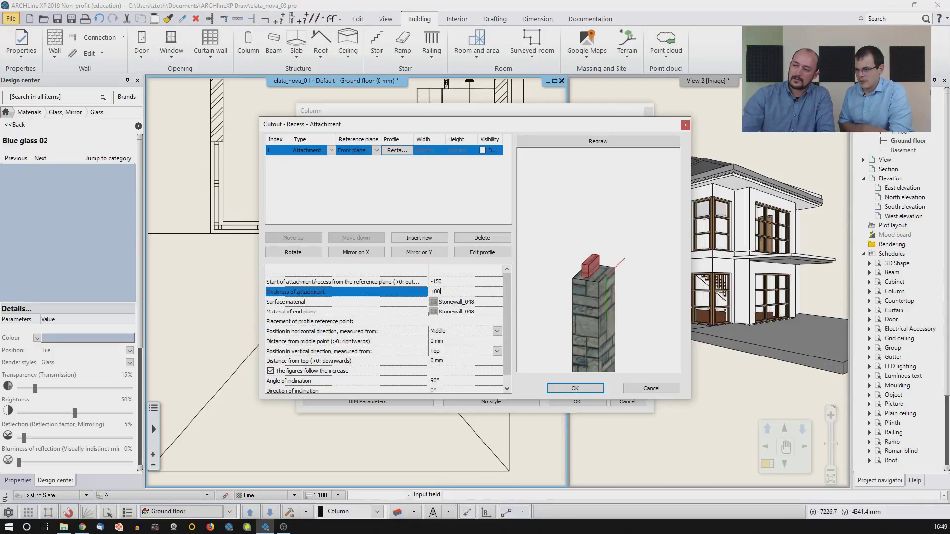
left_click(584, 142)
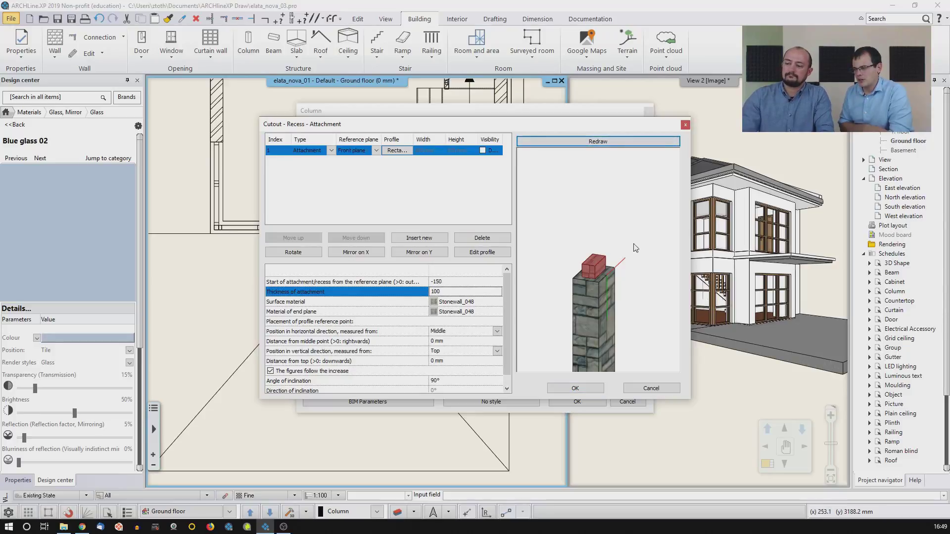
Step: Assign Concrete3 to the attachment's surface and end plane, and accept the attachment and column settings
left_click(434, 302)
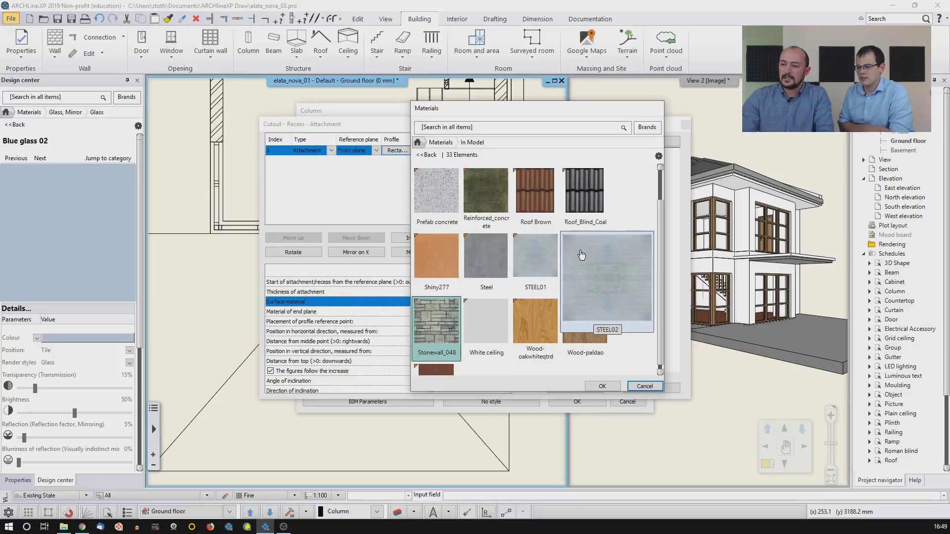
mouse_move(601, 306)
scroll(601, 306, "up", 5)
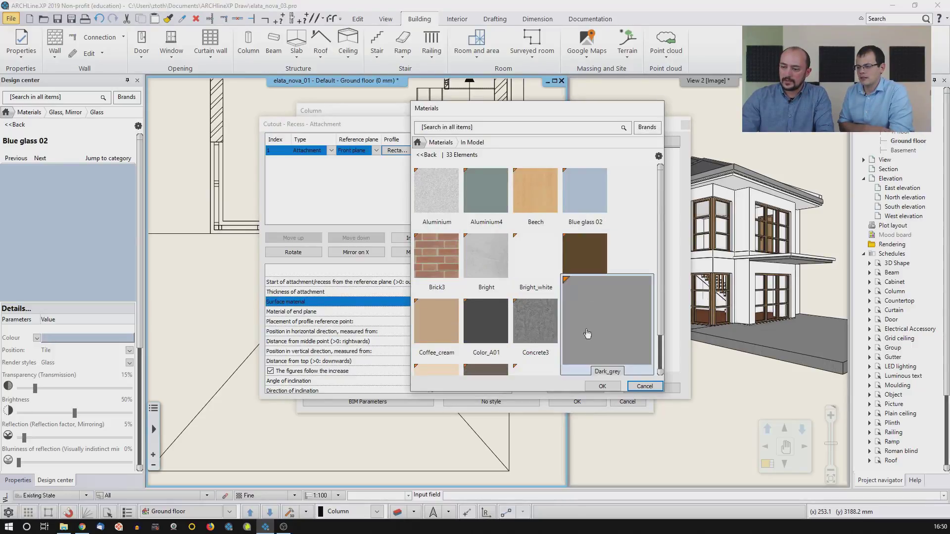
double_click(566, 339)
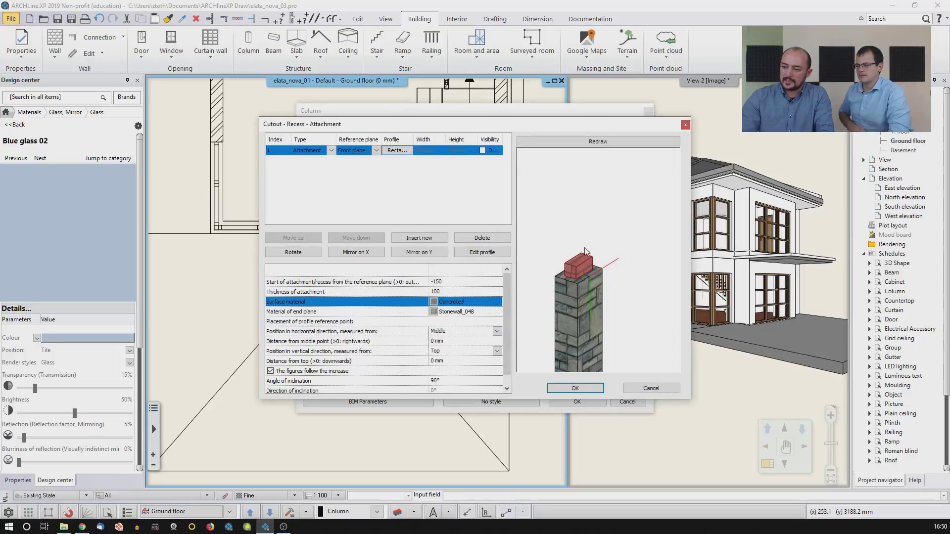
left_click(434, 311)
mouse_move(526, 280)
scroll(525, 280, "up", 3)
left_click(535, 321)
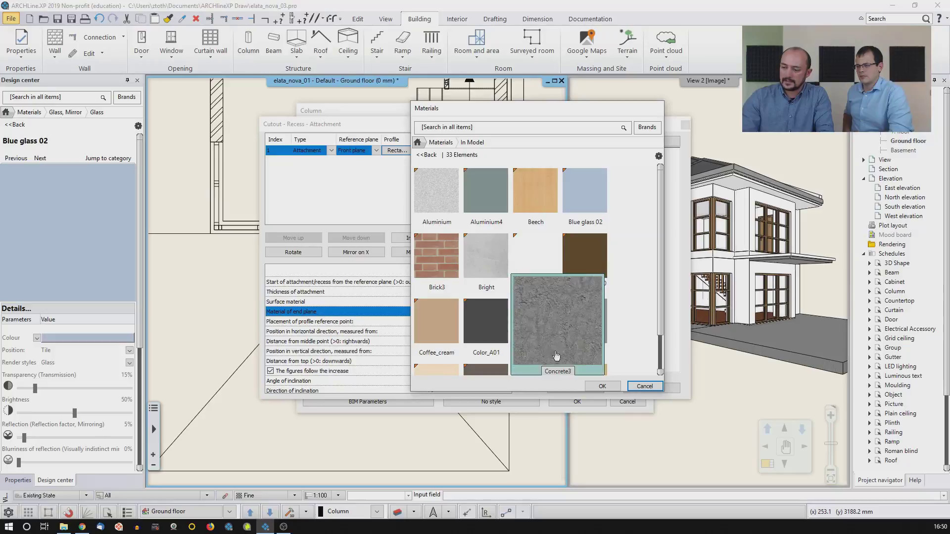
left_click(602, 387)
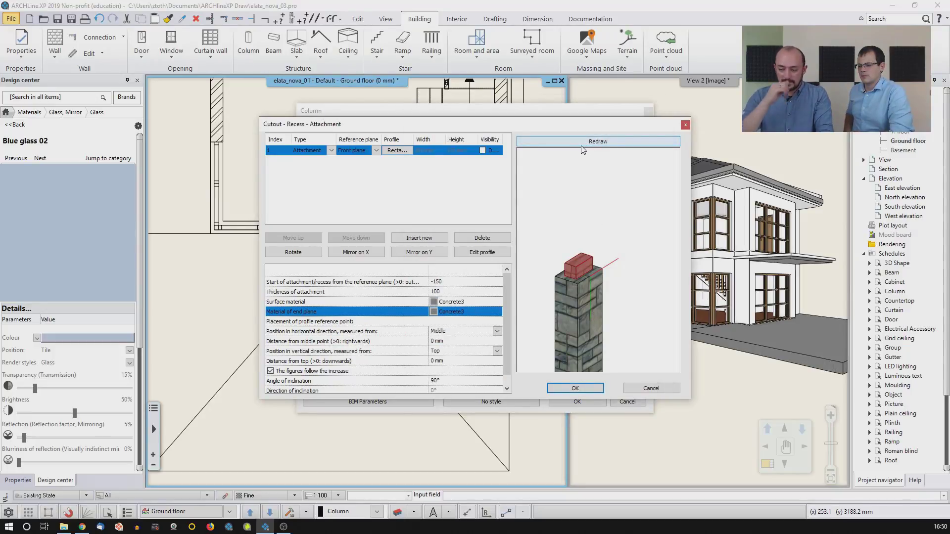
left_click(584, 392)
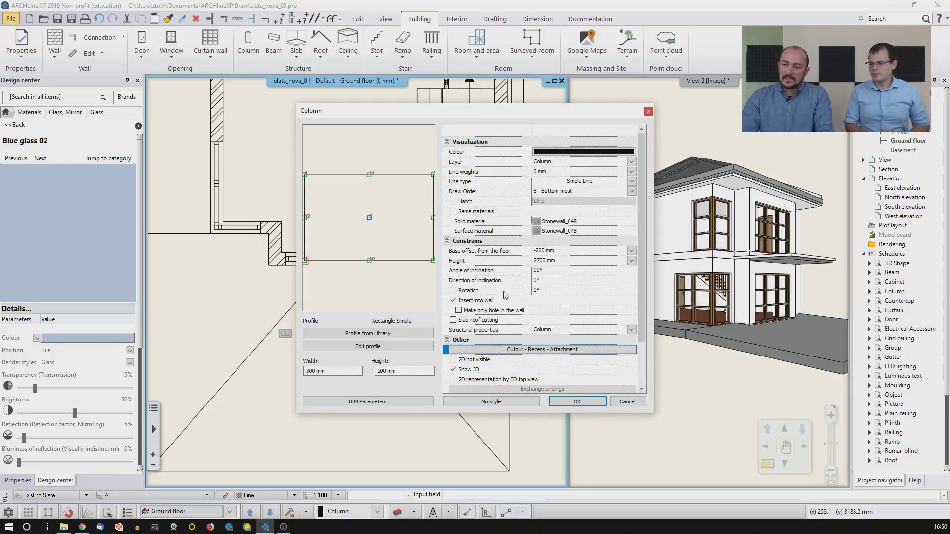
left_click(561, 402)
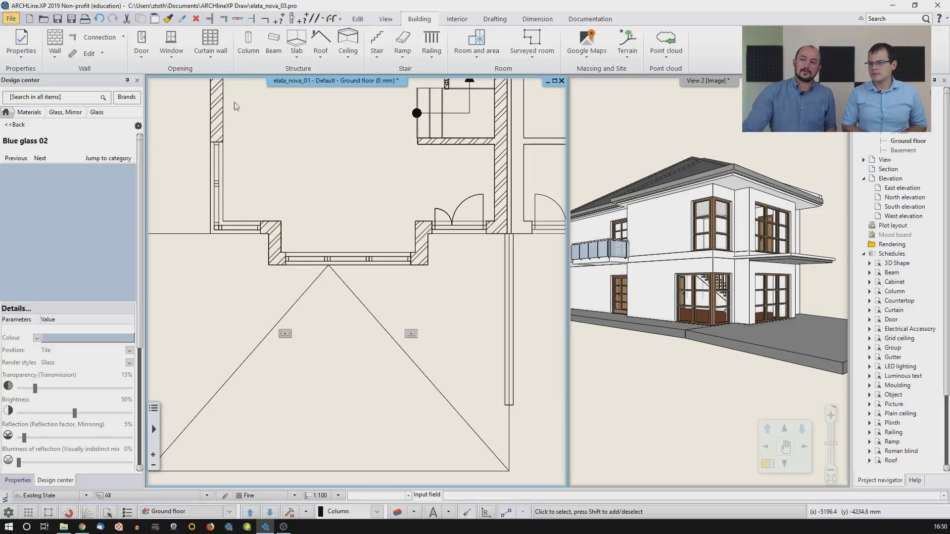
Step: Place the configured stone column on each of the two reference outlines on the terrace in front of the bay window
left_click(251, 49)
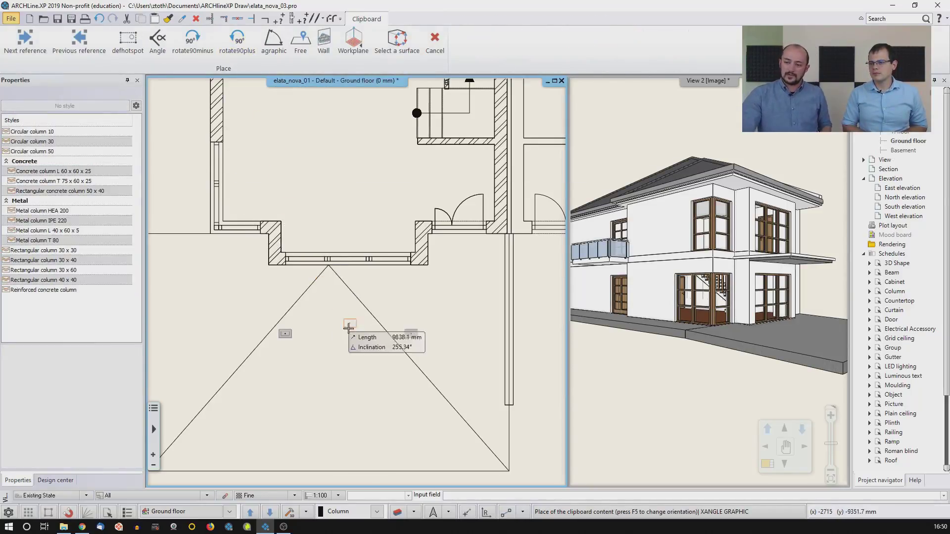
scroll(413, 334, "up", 3)
left_click(367, 283)
middle_click_drag(267, 336, 403, 356)
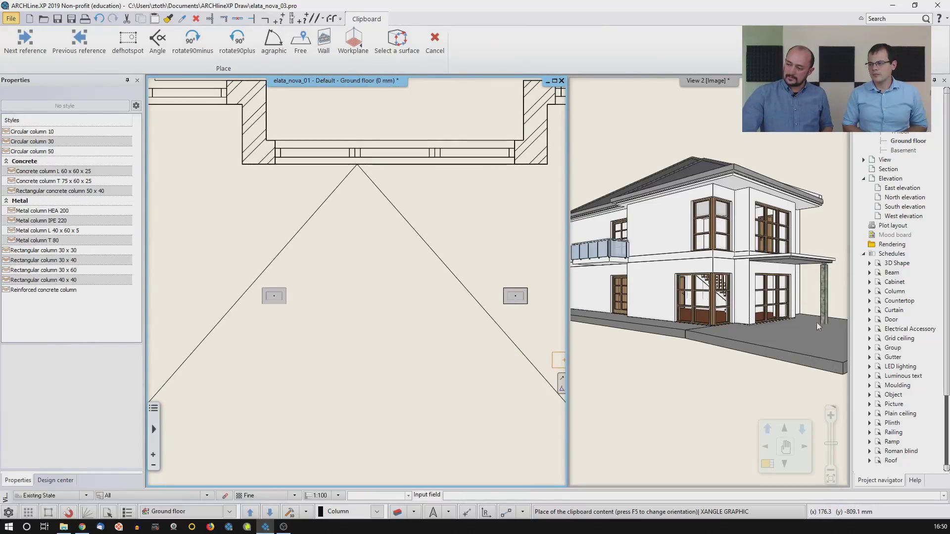
middle_click_drag(418, 303, 465, 332)
left_click(309, 333)
Step: Place a third stone column at the lower corner of the upright reference outline under the balcony and end placement
middle_click_drag(262, 237, 477, 468)
middle_click_drag(356, 148, 392, 448)
middle_click_drag(384, 239, 392, 395)
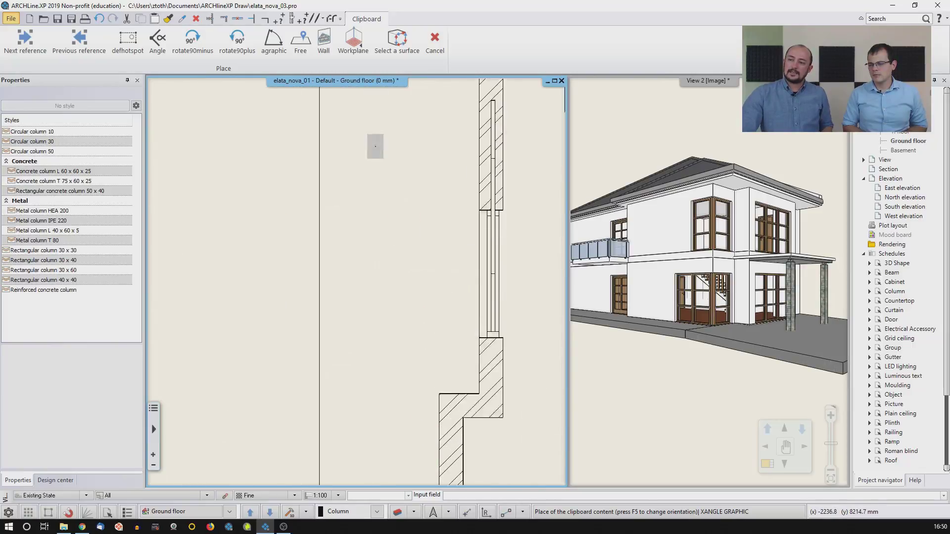
scroll(378, 229, "up", 2)
left_click(350, 202)
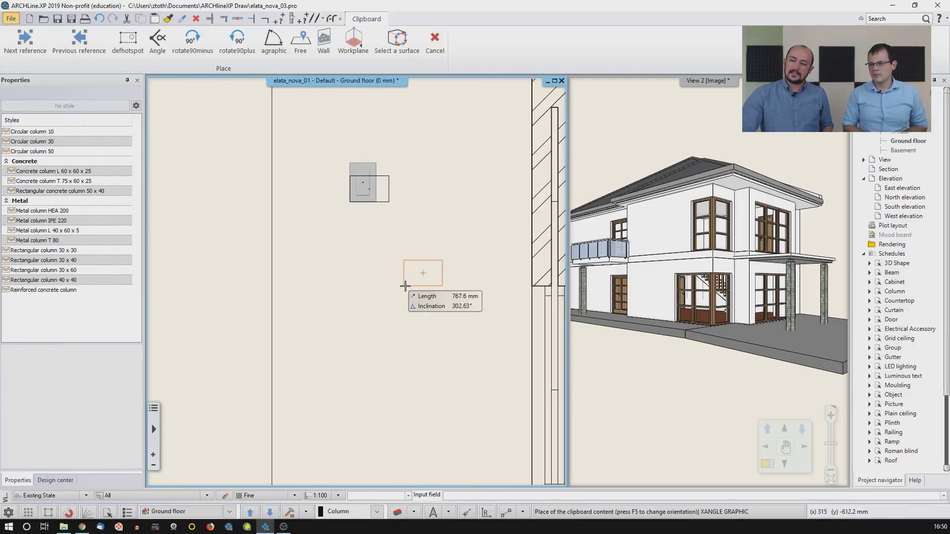
key("Escape")
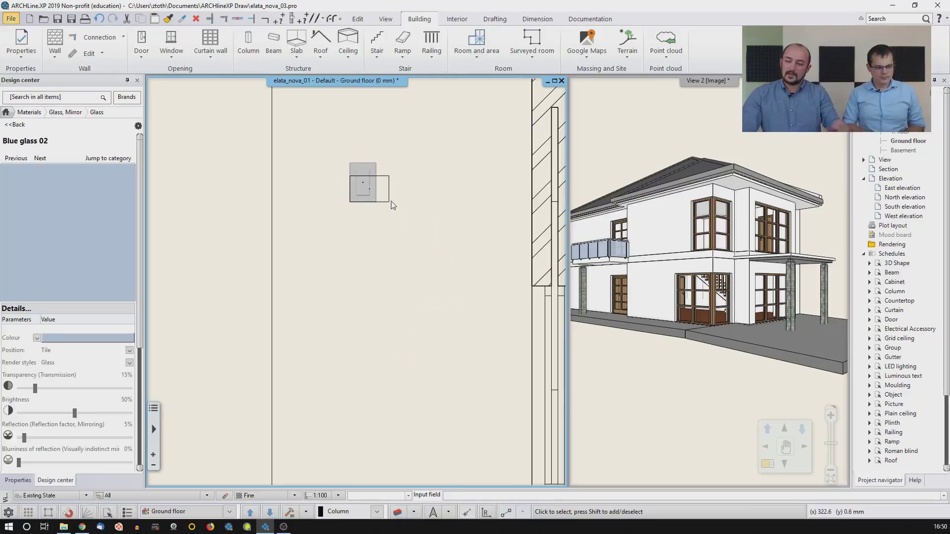
Step: Rotate the balcony column a quarter turn and move it by its corner onto the matching corner of the reference outline
left_click(392, 203)
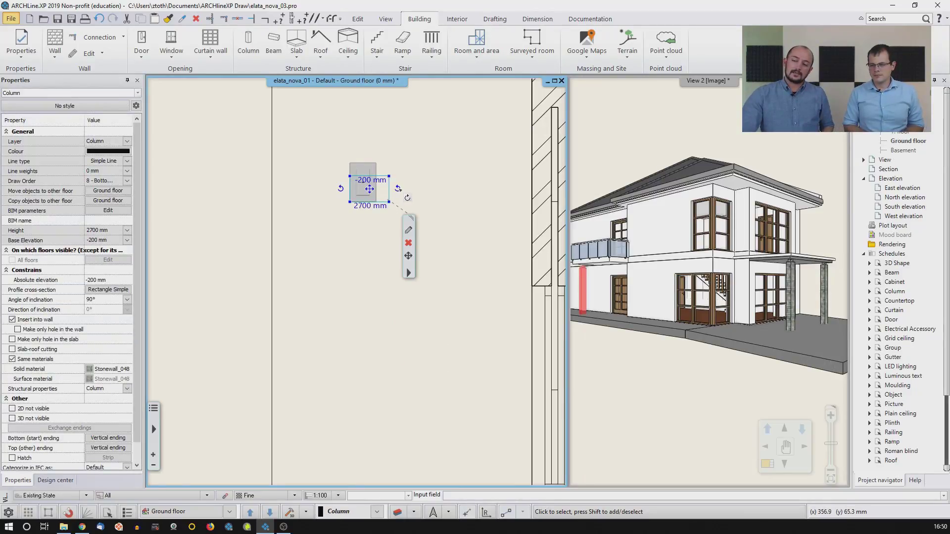
left_click(398, 188)
left_click(438, 197)
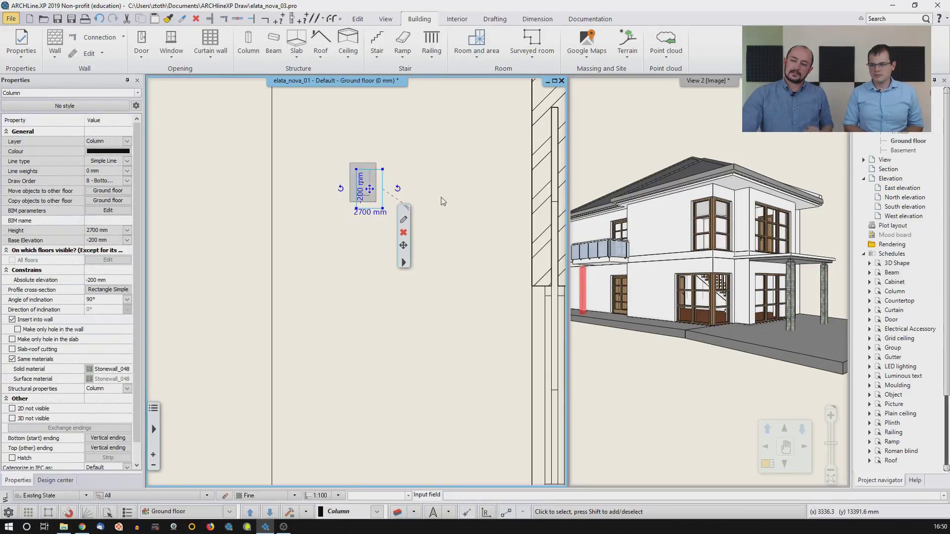
left_click(356, 170)
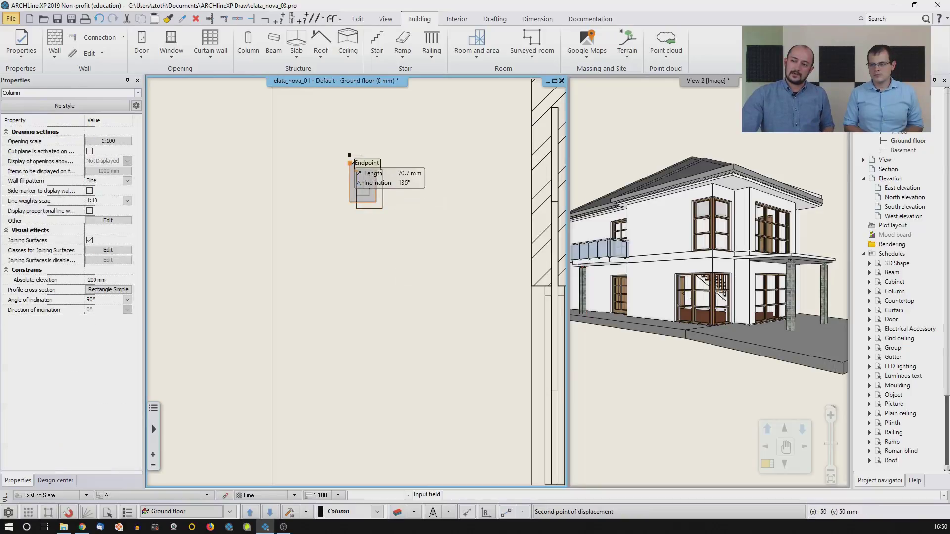
left_click(319, 229)
key("Escape")
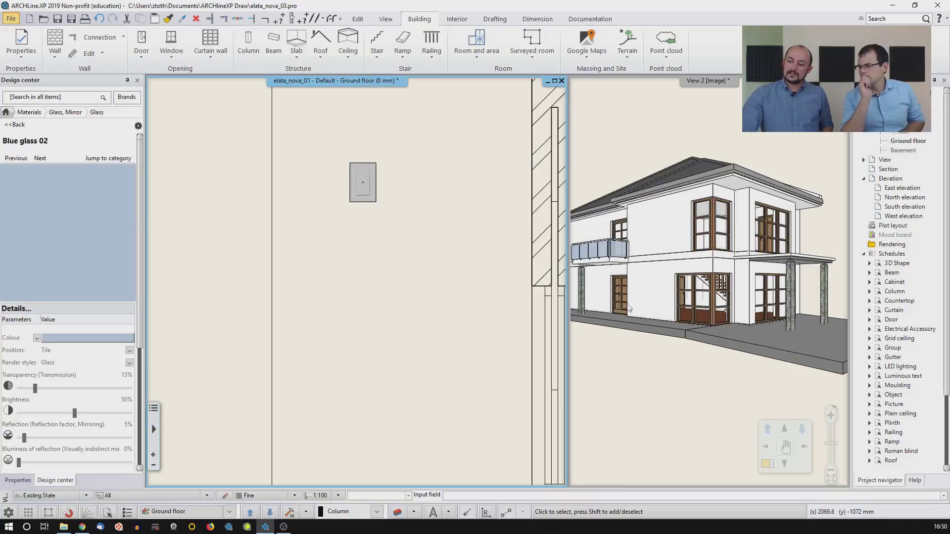
Step: Set the base offset from the floor of the column under the balcony to -100 mm and accept the change
scroll(612, 345, "up", 5)
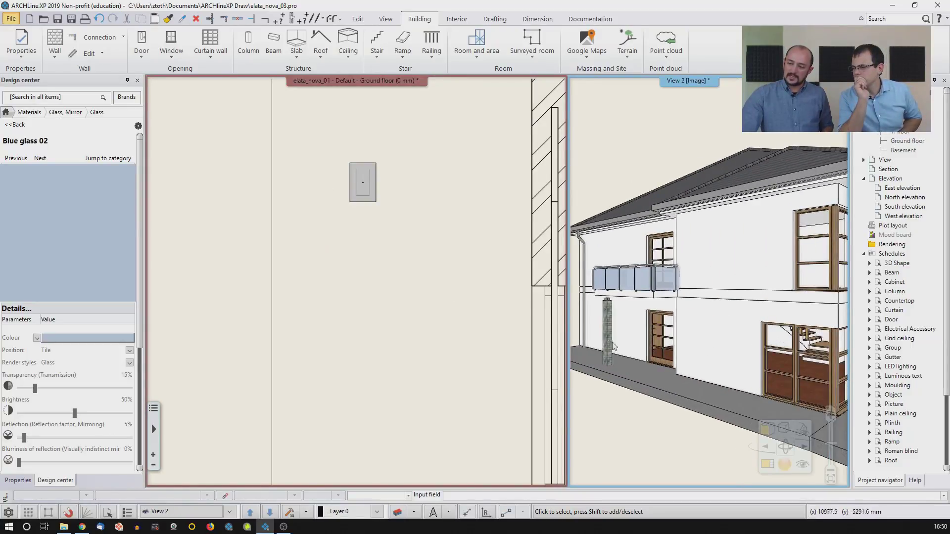
middle_click_drag(612, 345, 644, 329)
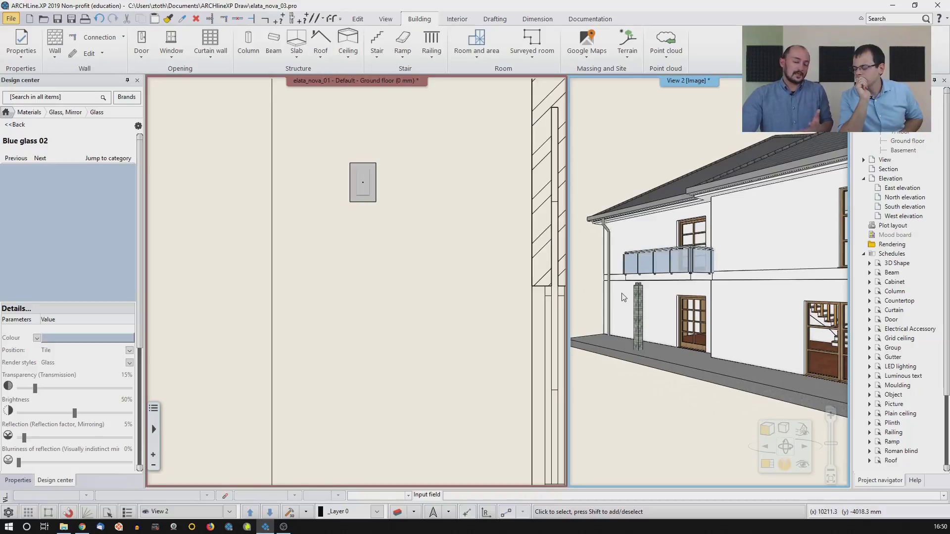
left_click(438, 225)
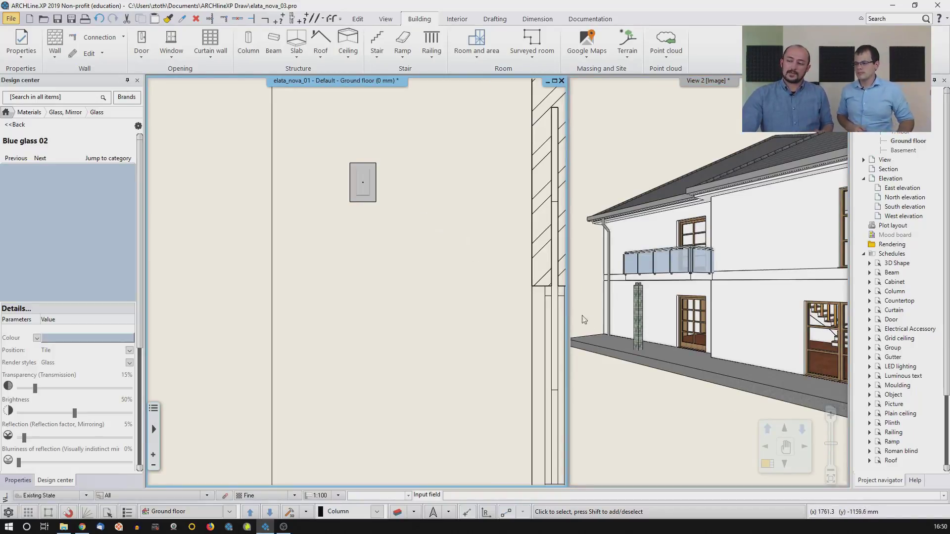
left_click(638, 310)
left_click(638, 312)
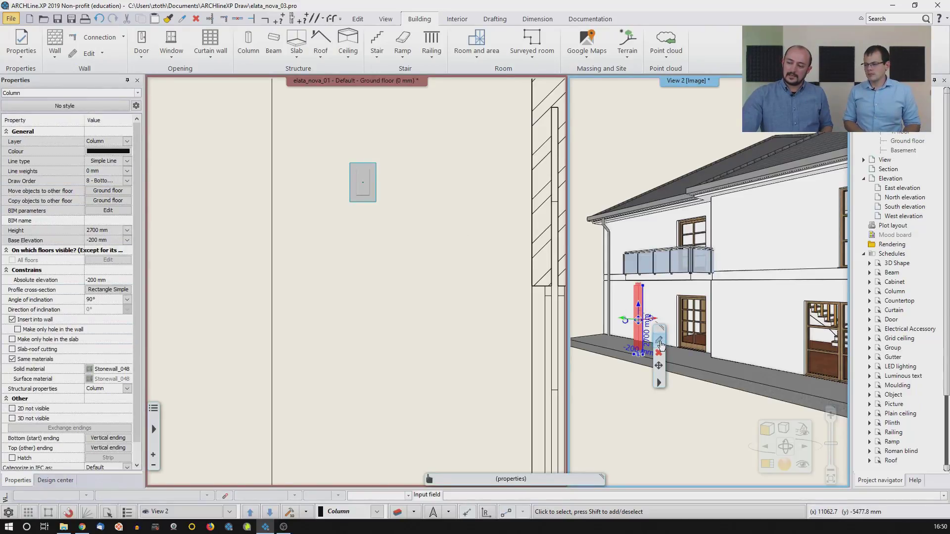
left_click(659, 341)
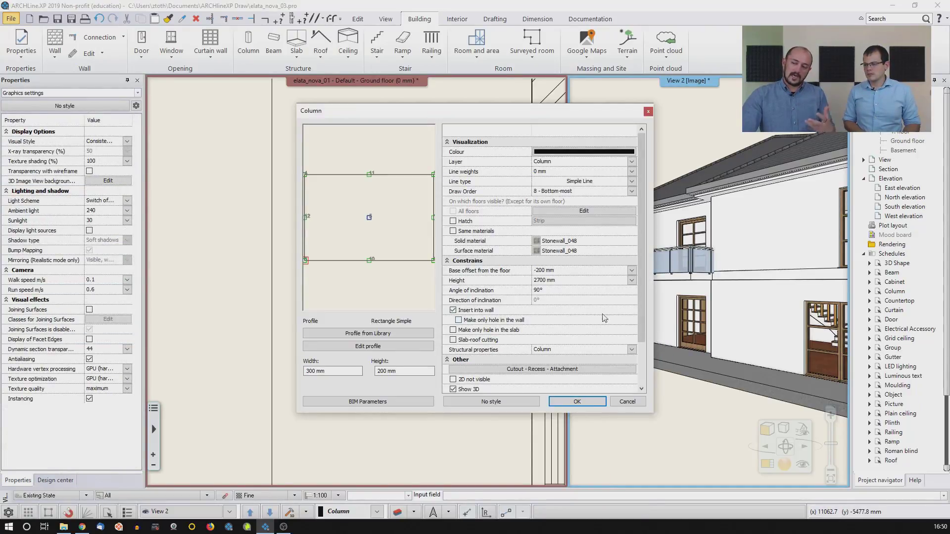
left_click(553, 271)
left_click_drag(551, 271, 540, 270)
type("100")
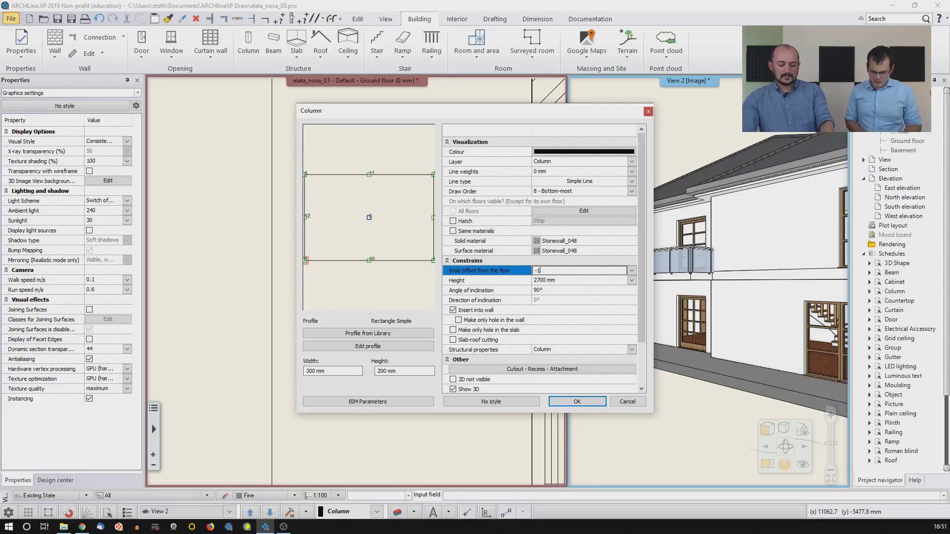
left_click(577, 401)
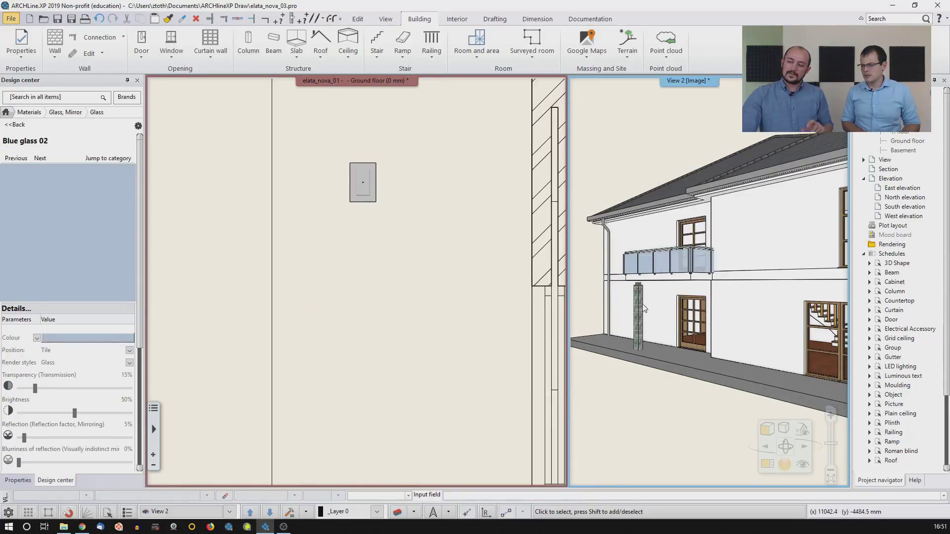
Step: Set the height of the stone column under the balcony to 2700 mm and accept the change
left_click(630, 318)
left_click(660, 324)
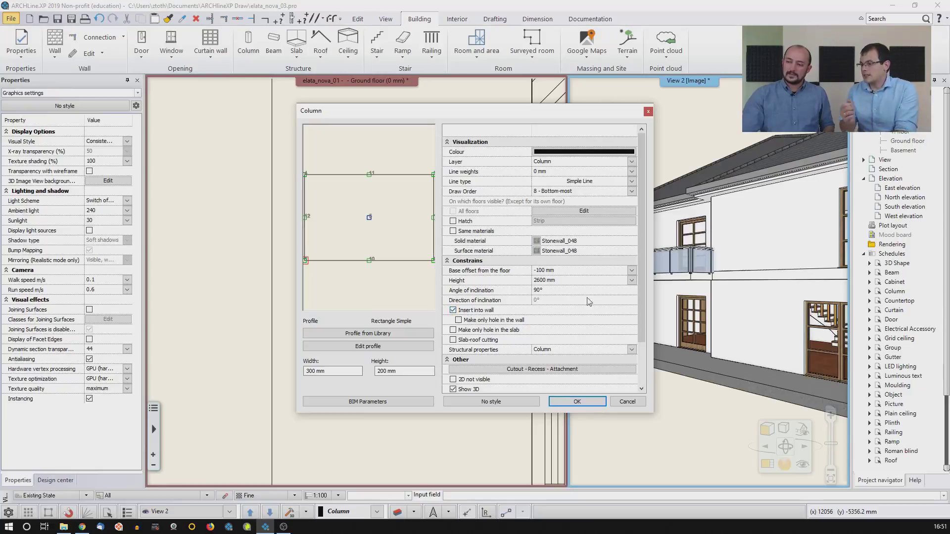
left_click(547, 280)
left_click_drag(539, 281, 542, 282)
type("7")
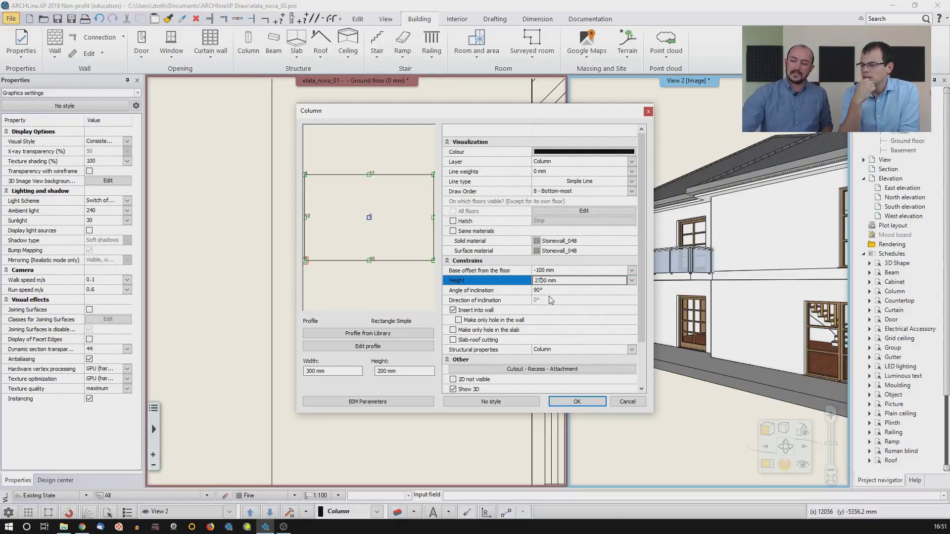
left_click(560, 400)
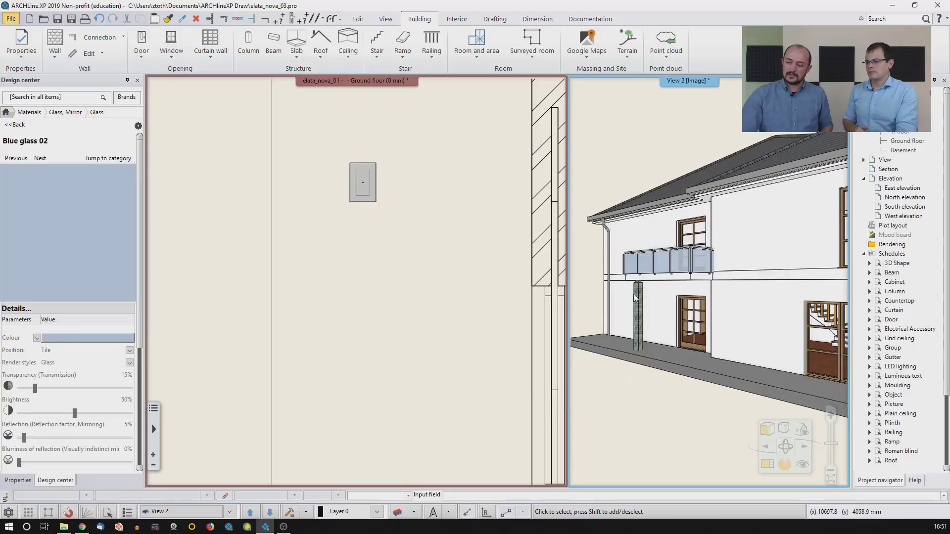
Step: Turn off the reference layers Column(1) and Wall - Partition wall(1) for the ground floor plan
middle_click(403, 304)
middle_click(404, 304)
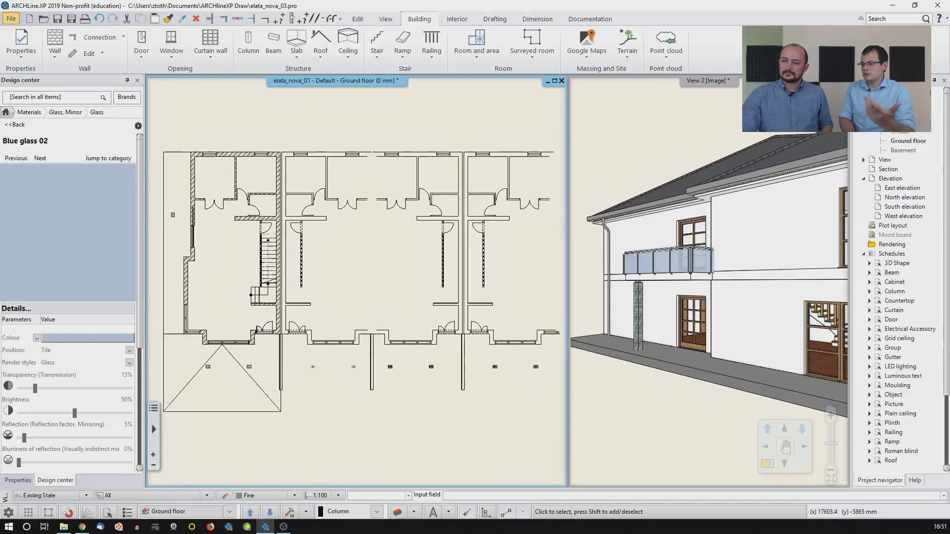
middle_click_drag(173, 441, 304, 460)
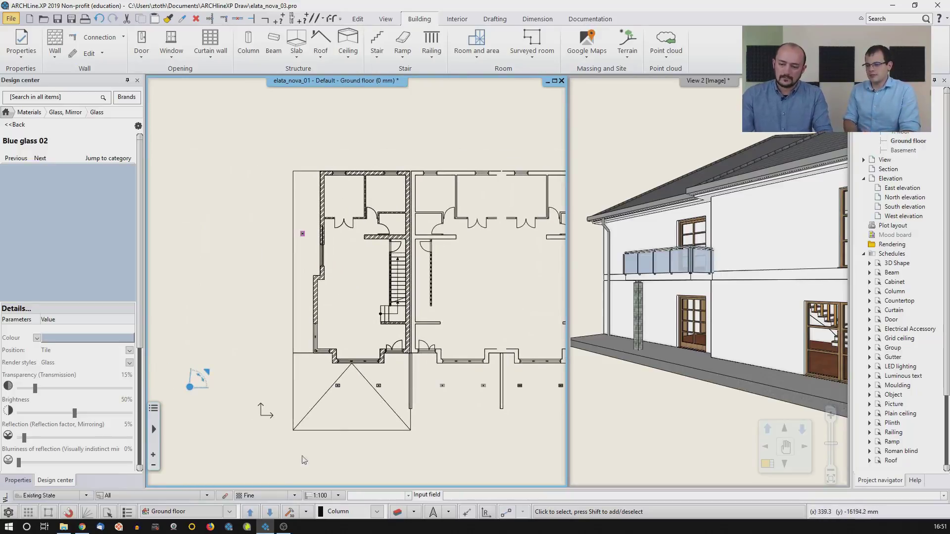
left_click(398, 512)
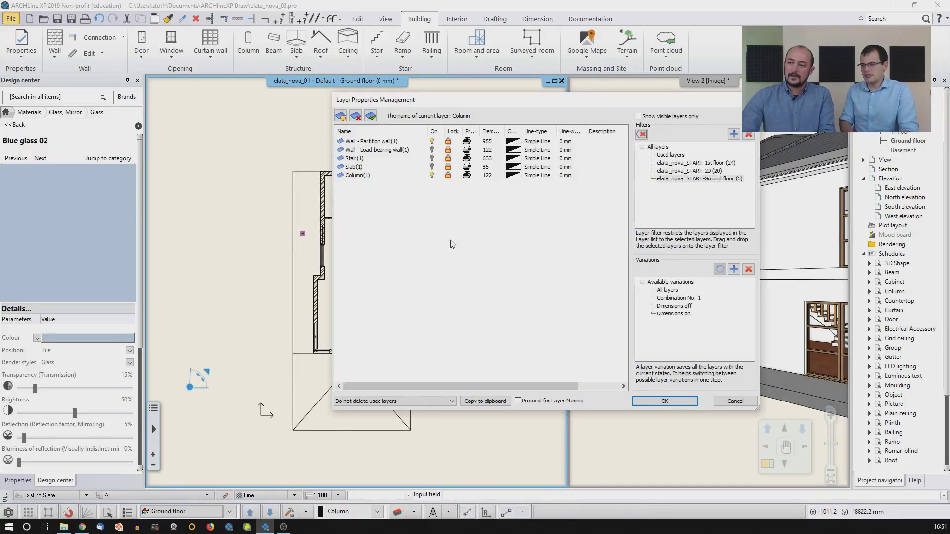
left_click(432, 176)
left_click(432, 142)
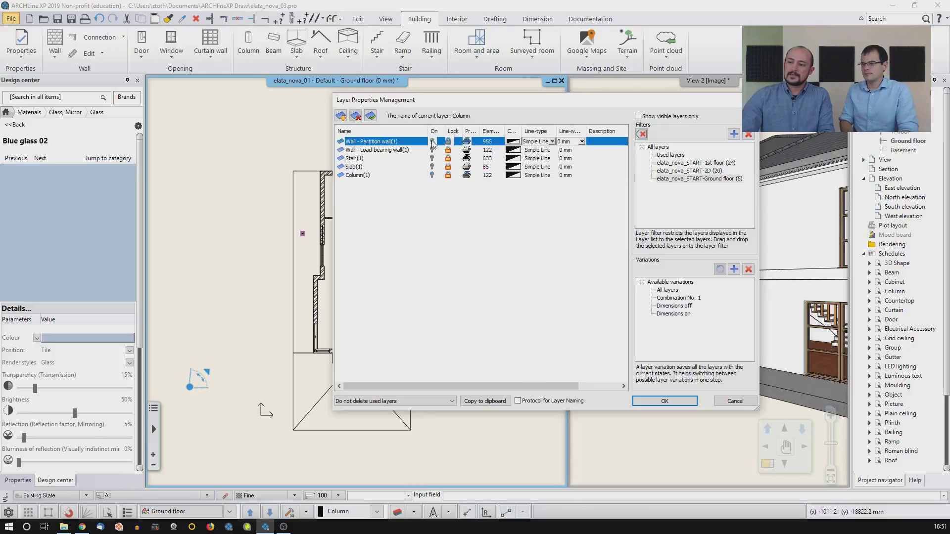
left_click(643, 401)
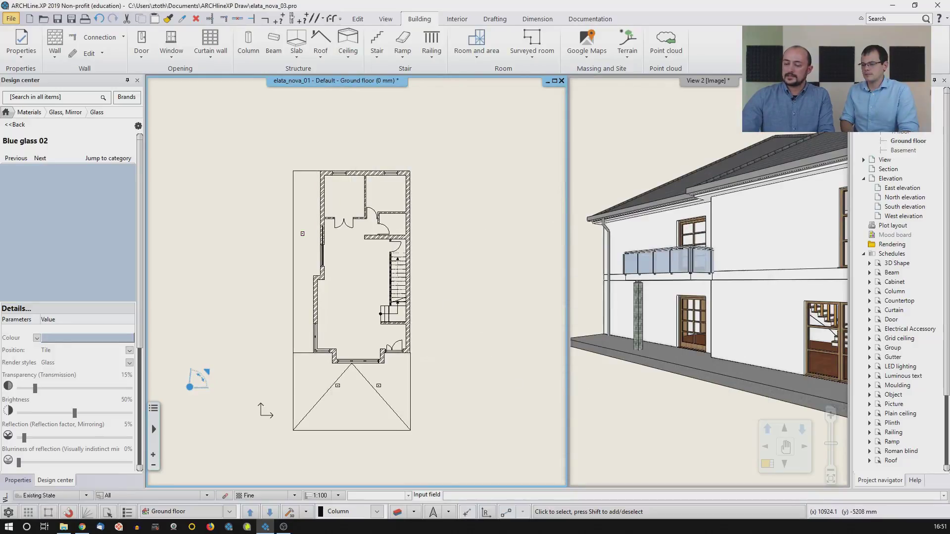
left_click(656, 291)
scroll(679, 290, "down", 5)
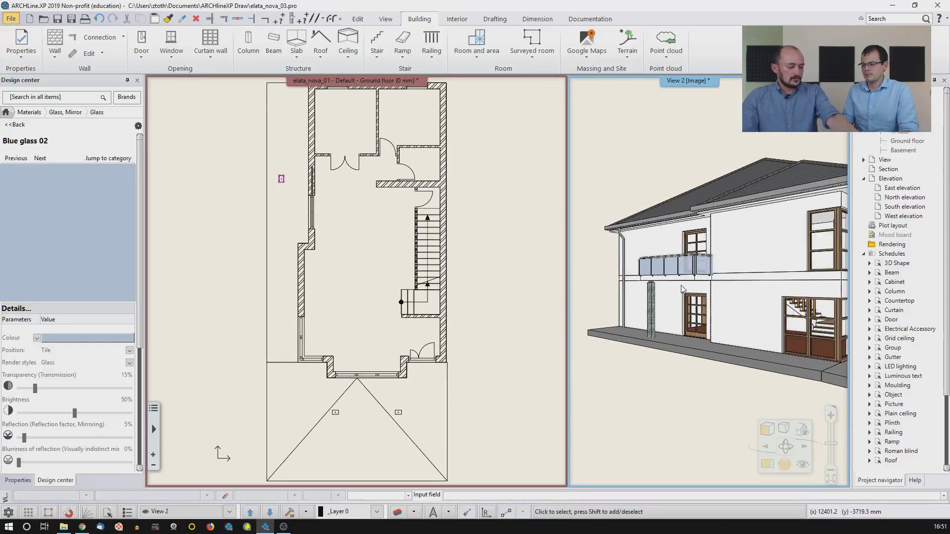
middle_click_drag(730, 316, 693, 331)
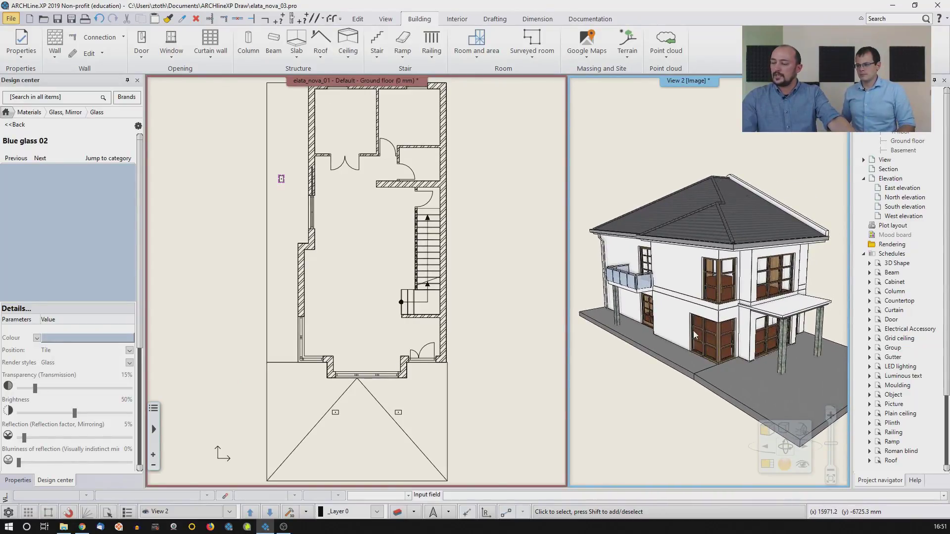